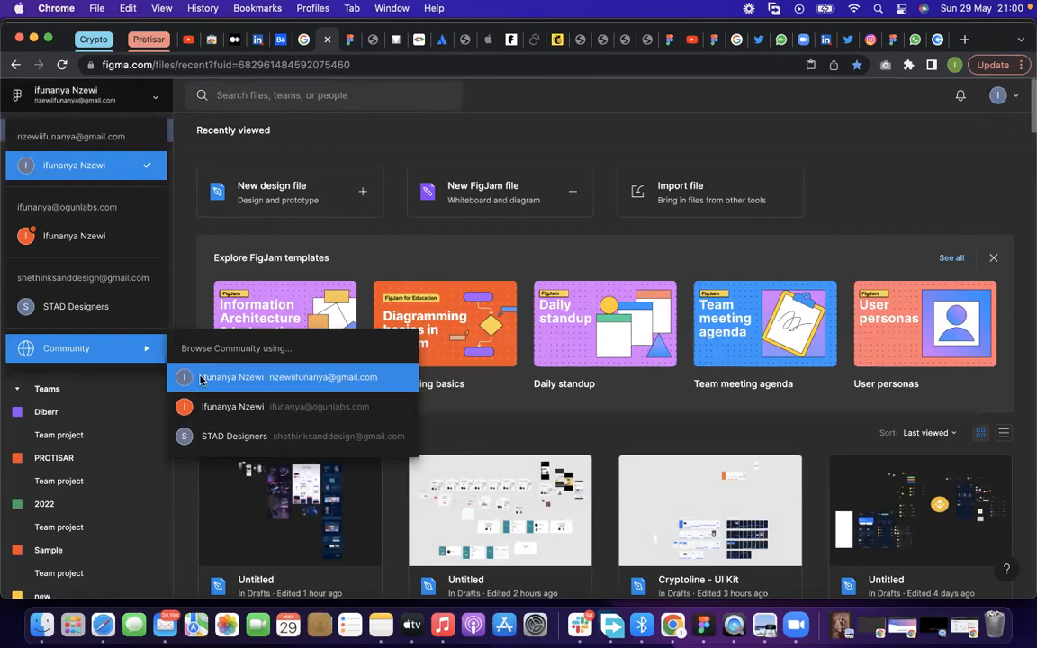
Browse the Figma Community with the personal account and search it for "Design system"
{"action": "left_click", "coordinate": [194, 376]}
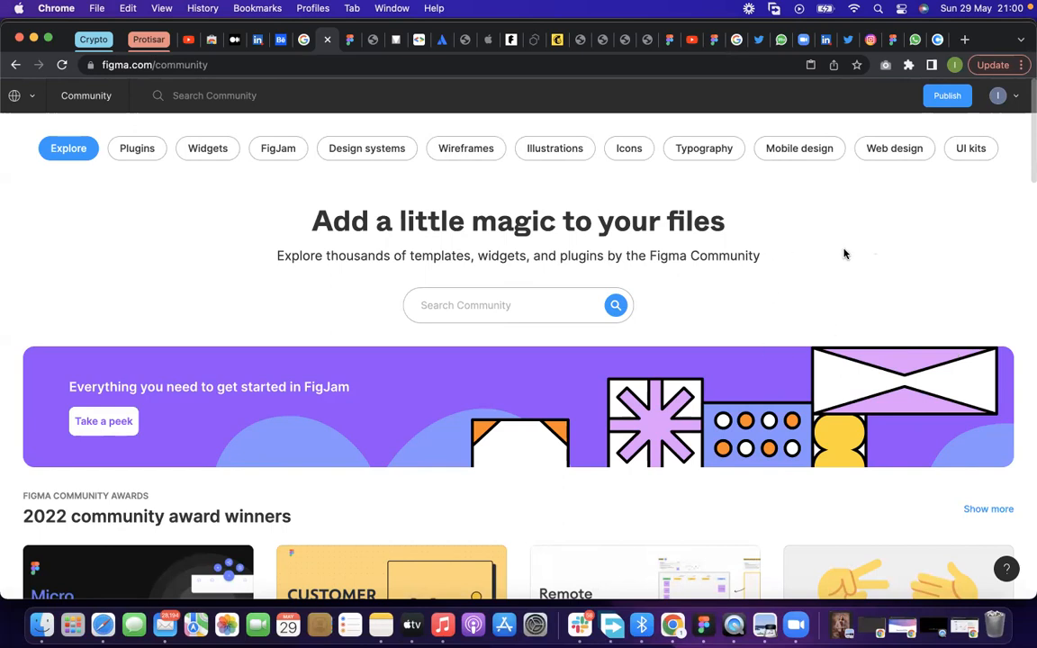
{"action": "left_click", "coordinate": [509, 307]}
{"action": "type", "text": "Design system"}
{"action": "key", "text": "Return"}
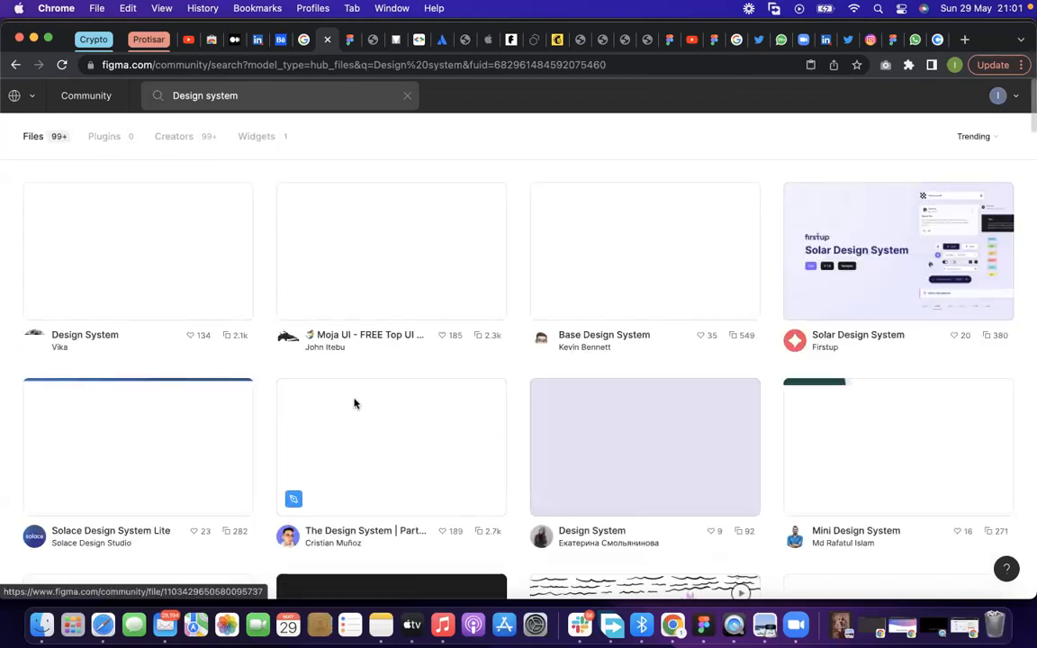
Open the Solar Design System file by Firstup and duplicate it into the drafts
{"action": "left_click", "coordinate": [900, 278]}
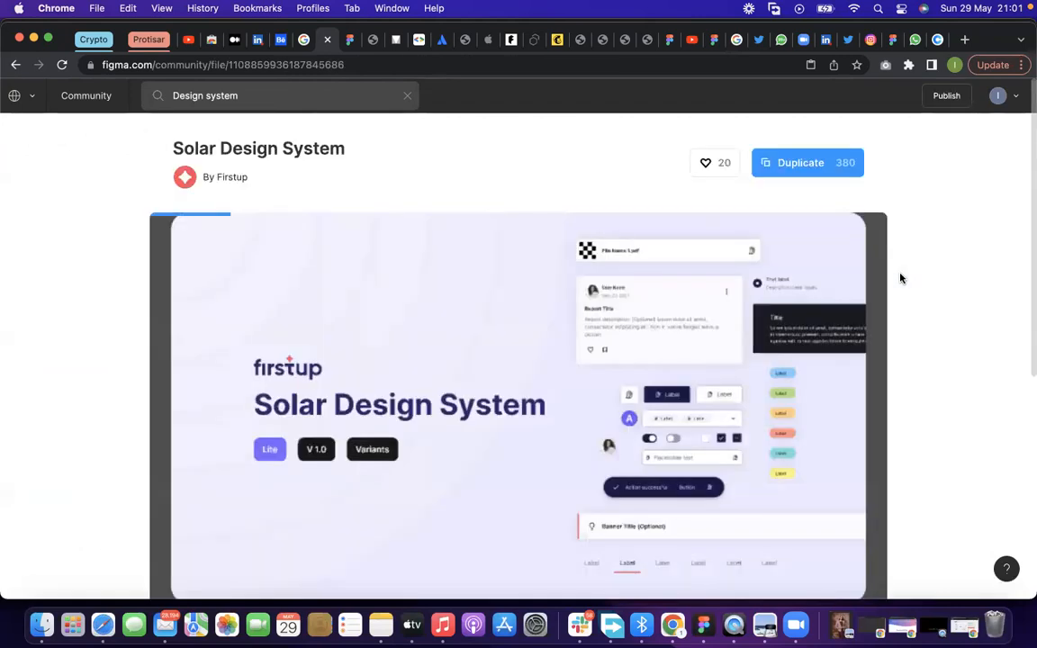
{"action": "left_click", "coordinate": [822, 165]}
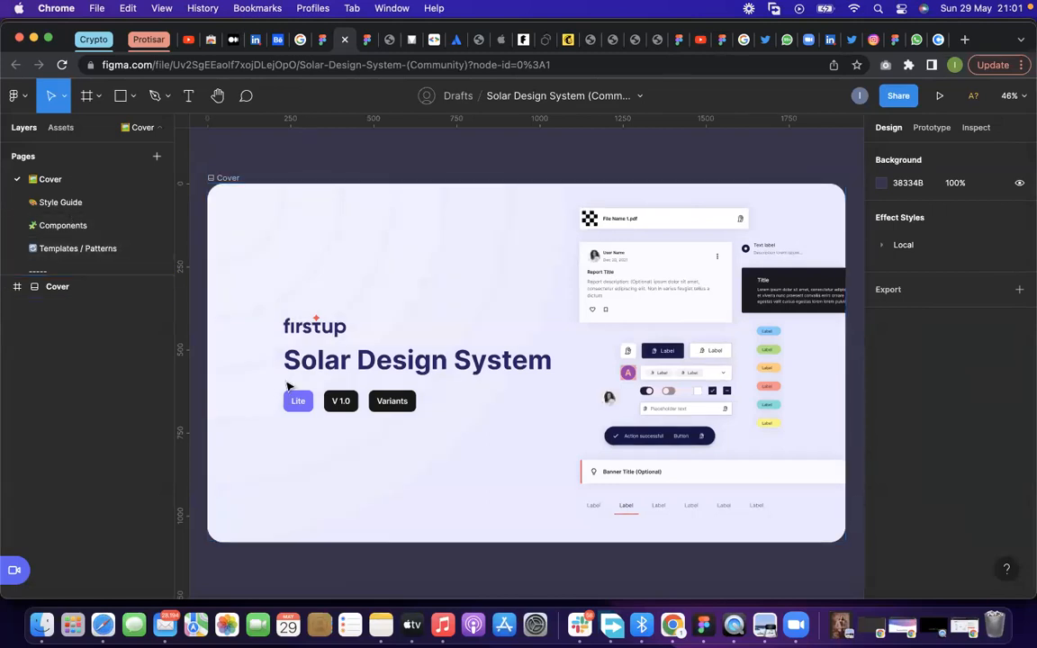
Open the Style Guide page and examine the grayscale, brand and support colors in the Color Palette frame
{"action": "left_click", "coordinate": [91, 201]}
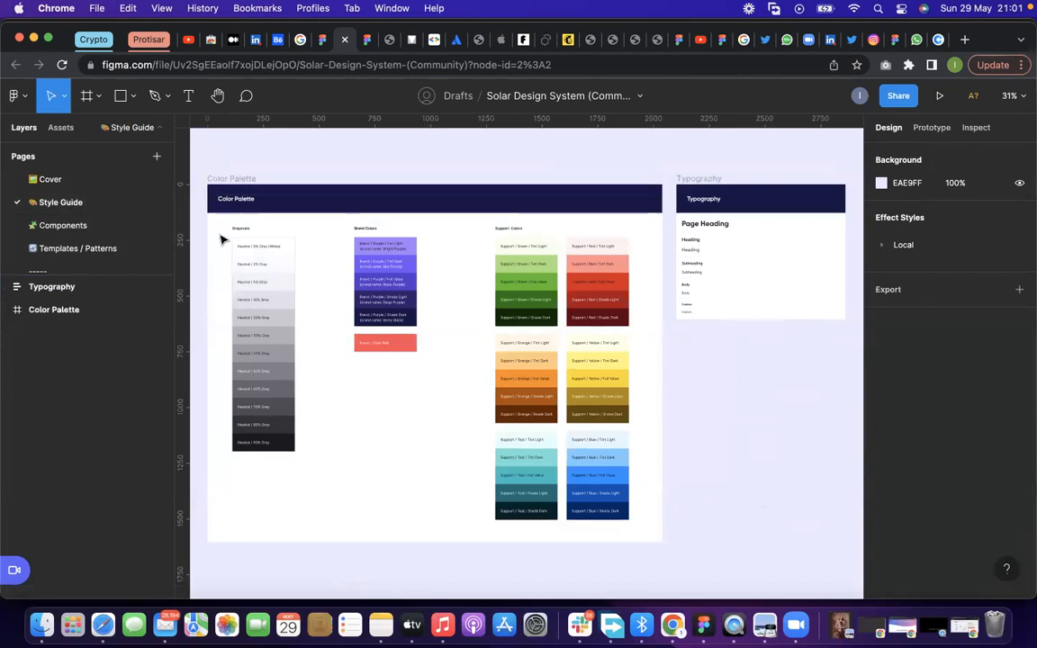
{"action": "scroll", "coordinate": [222, 240], "scroll_direction": "up", "scroll_amount": 5}
{"action": "scroll", "coordinate": [236, 232], "scroll_direction": "down", "scroll_amount": 6}
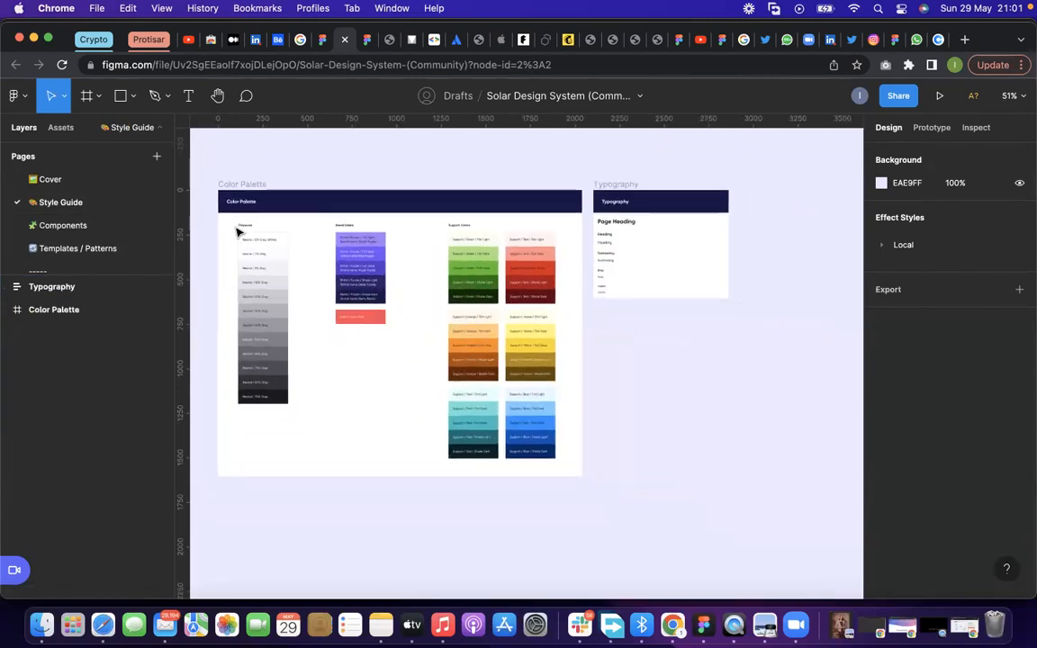
{"action": "scroll", "coordinate": [239, 229], "scroll_direction": "up", "scroll_amount": 2}
{"action": "scroll", "coordinate": [249, 256], "scroll_direction": "up", "scroll_amount": 1}
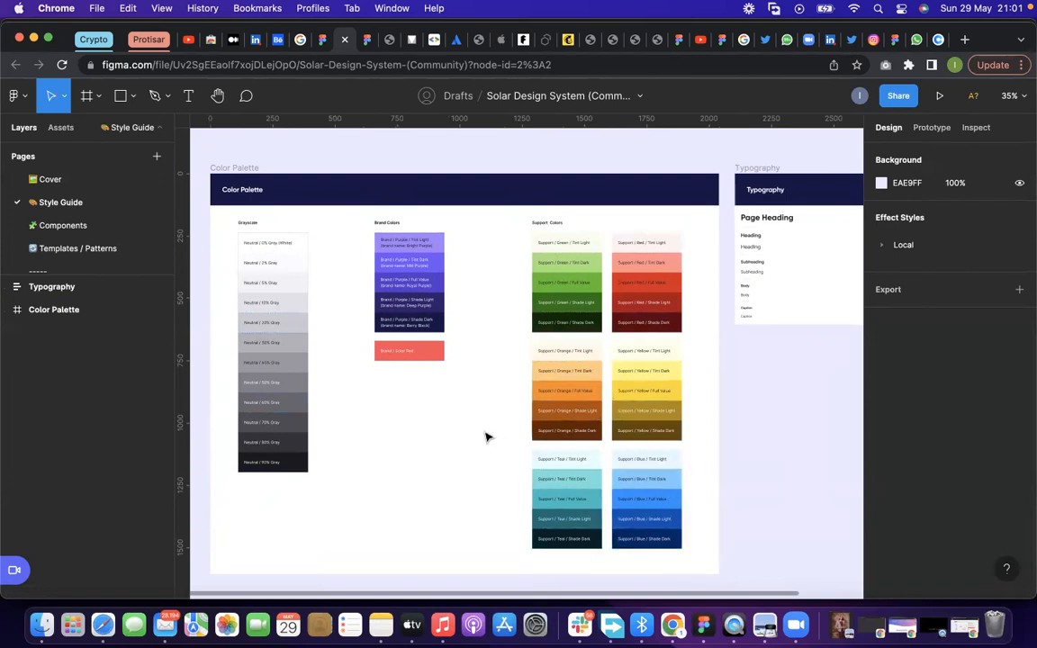
{"action": "scroll", "coordinate": [486, 436], "scroll_direction": "down", "scroll_amount": 2}
{"action": "scroll", "coordinate": [486, 437], "scroll_direction": "down", "scroll_amount": 3}
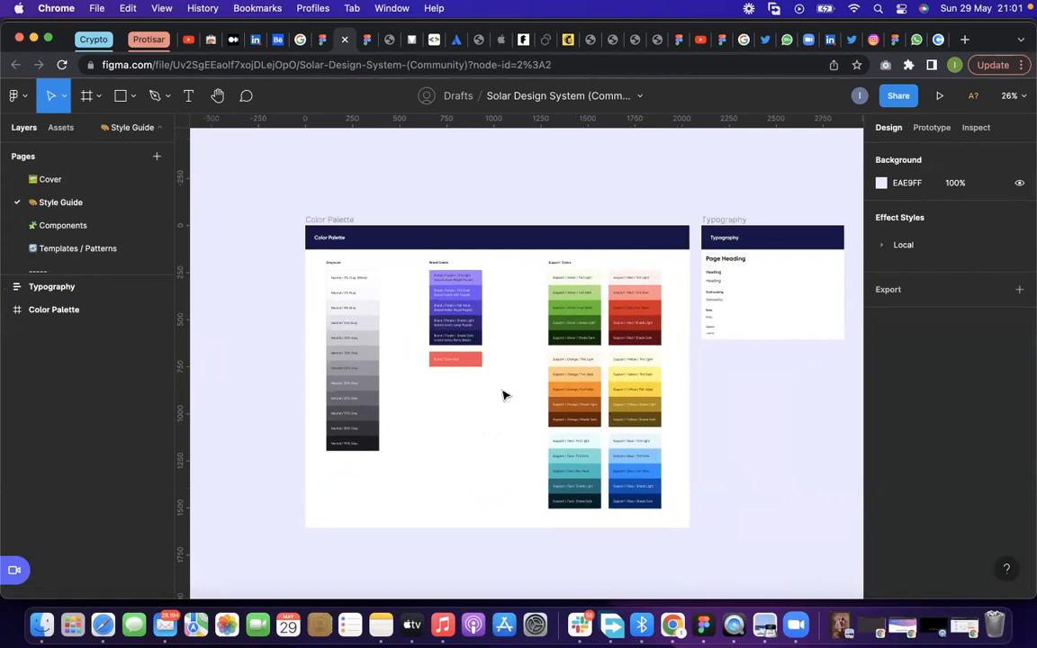
{"action": "scroll", "coordinate": [500, 396], "scroll_direction": "up", "scroll_amount": 1}
{"action": "left_click", "coordinate": [340, 207]}
{"action": "left_click", "coordinate": [329, 173]}
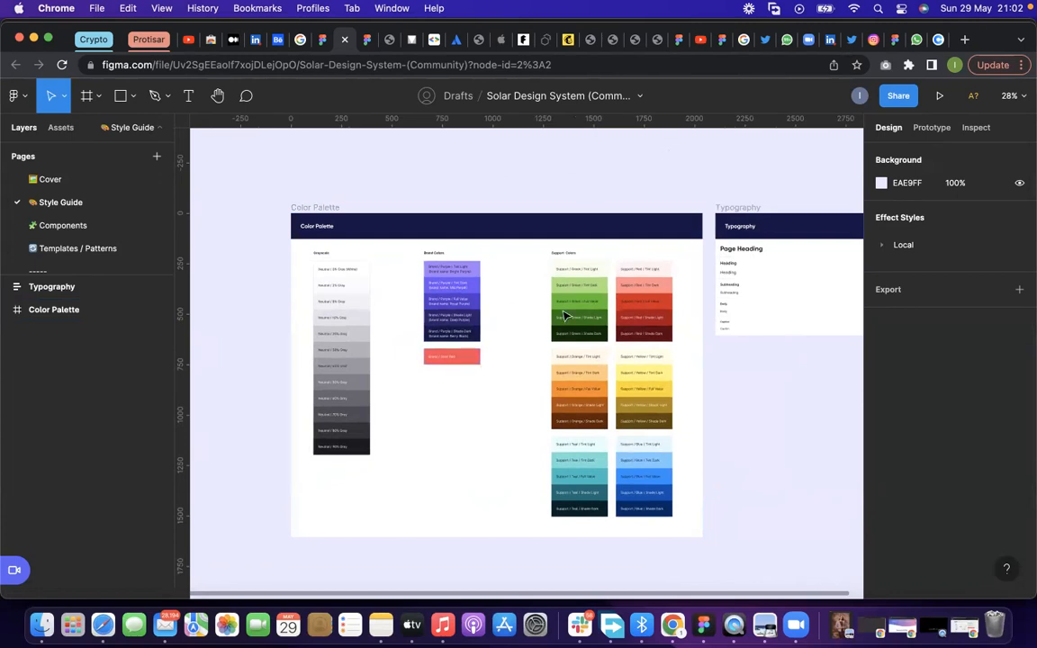
{"action": "scroll", "coordinate": [398, 227], "scroll_direction": "up", "scroll_amount": 3}
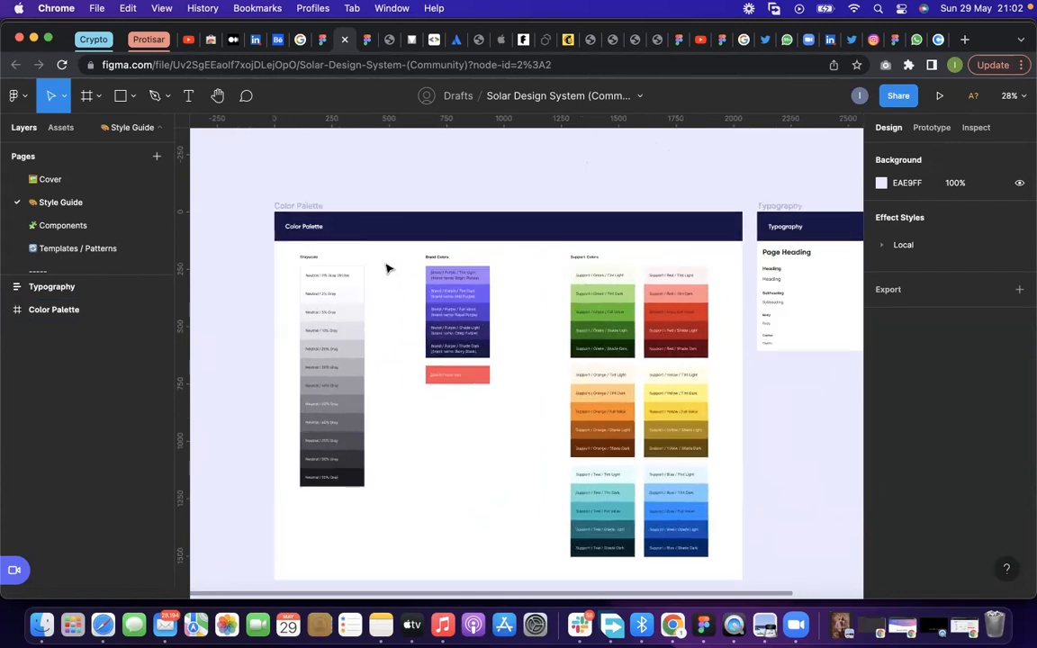
{"action": "scroll", "coordinate": [382, 288], "scroll_direction": "right", "scroll_amount": 3}
{"action": "scroll", "coordinate": [383, 288], "scroll_direction": "down", "scroll_amount": 1}
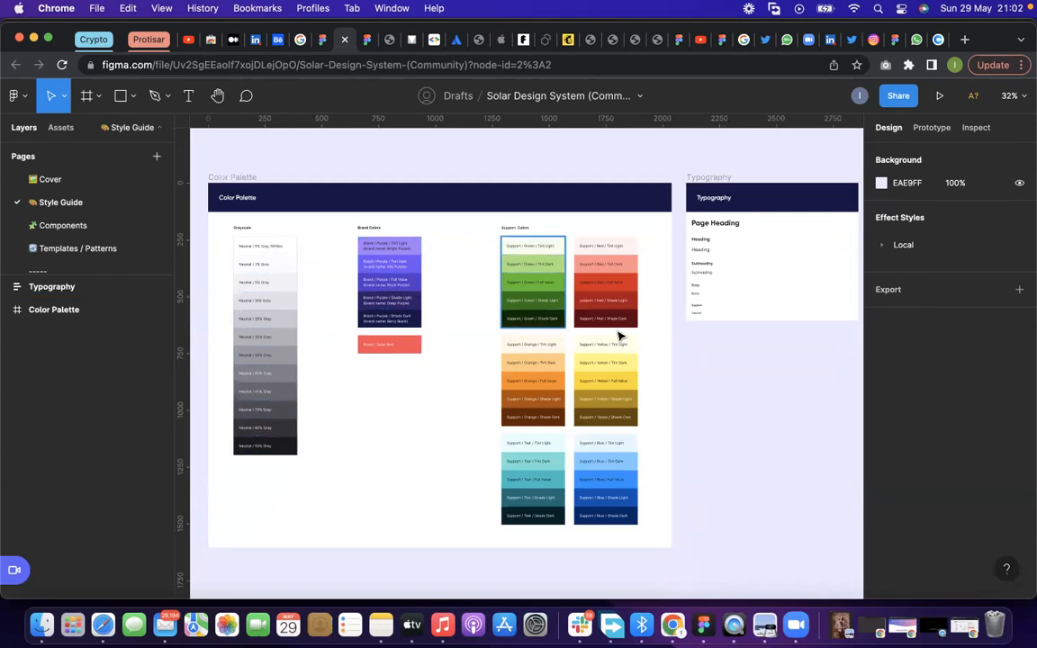
Examine the Typography frame with its heading, subheading, body and caption styles beside the color palette
{"action": "scroll", "coordinate": [508, 389], "scroll_direction": "right", "scroll_amount": 5}
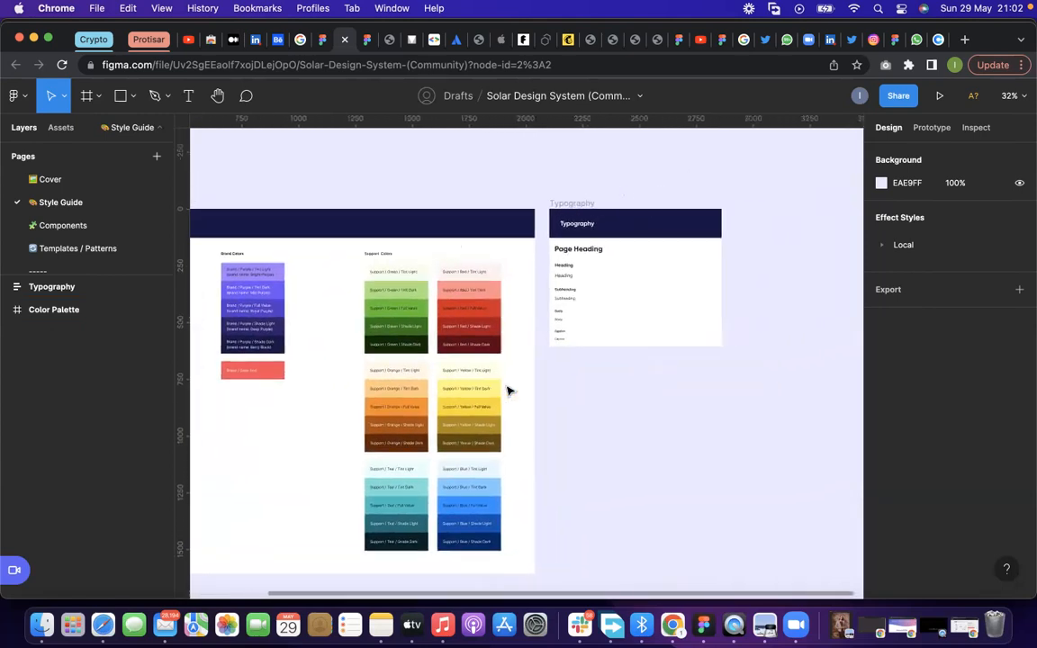
{"action": "scroll", "coordinate": [510, 208], "scroll_direction": "down", "scroll_amount": 3}
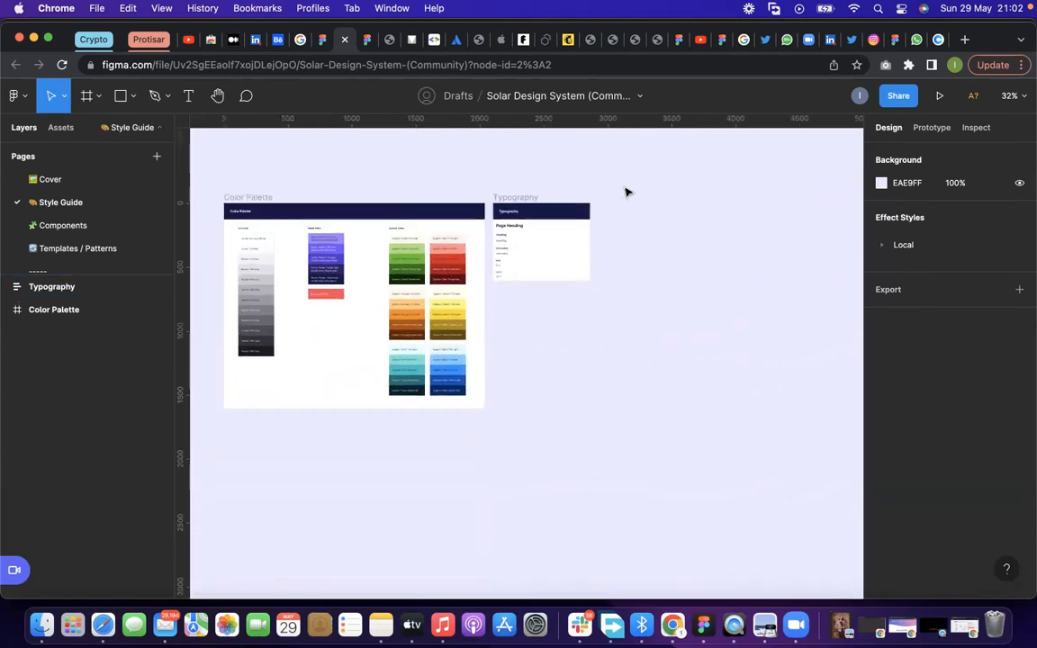
{"action": "scroll", "coordinate": [625, 192], "scroll_direction": "up", "scroll_amount": 3}
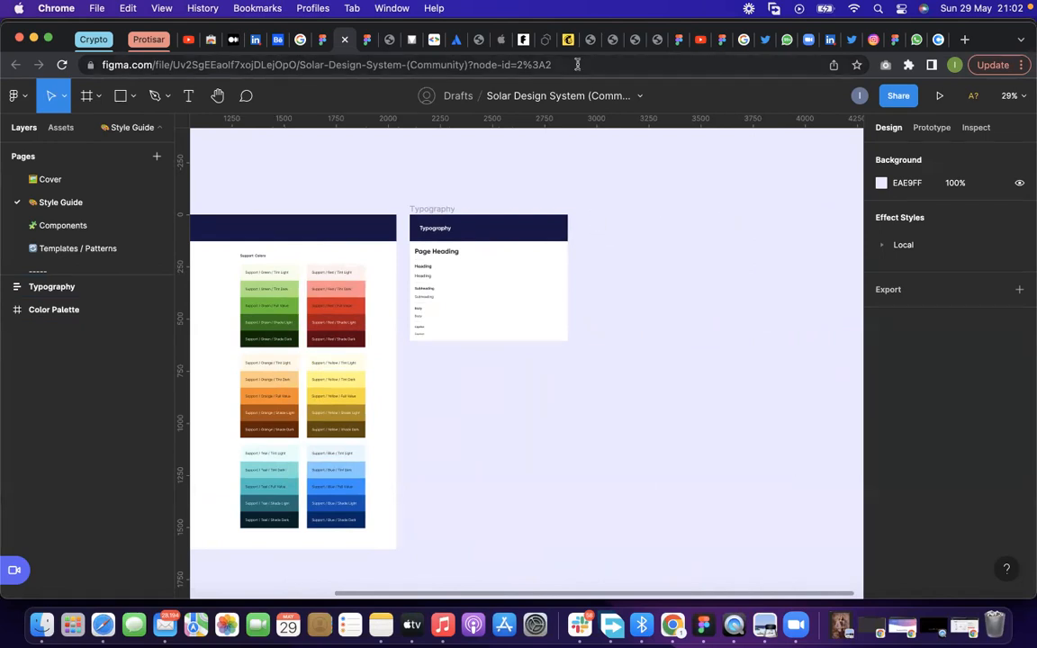
Open the Components page and inspect the Avatar component set and its variants, leaving it deselected
{"action": "left_click", "coordinate": [74, 225]}
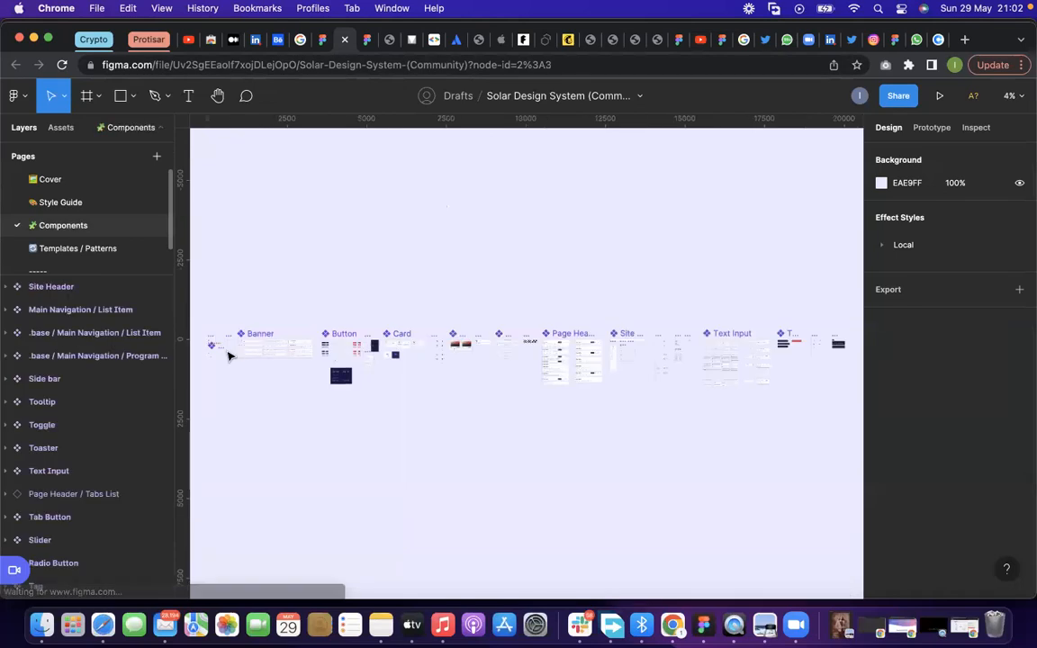
{"action": "scroll", "coordinate": [205, 351], "scroll_direction": "up", "scroll_amount": 10}
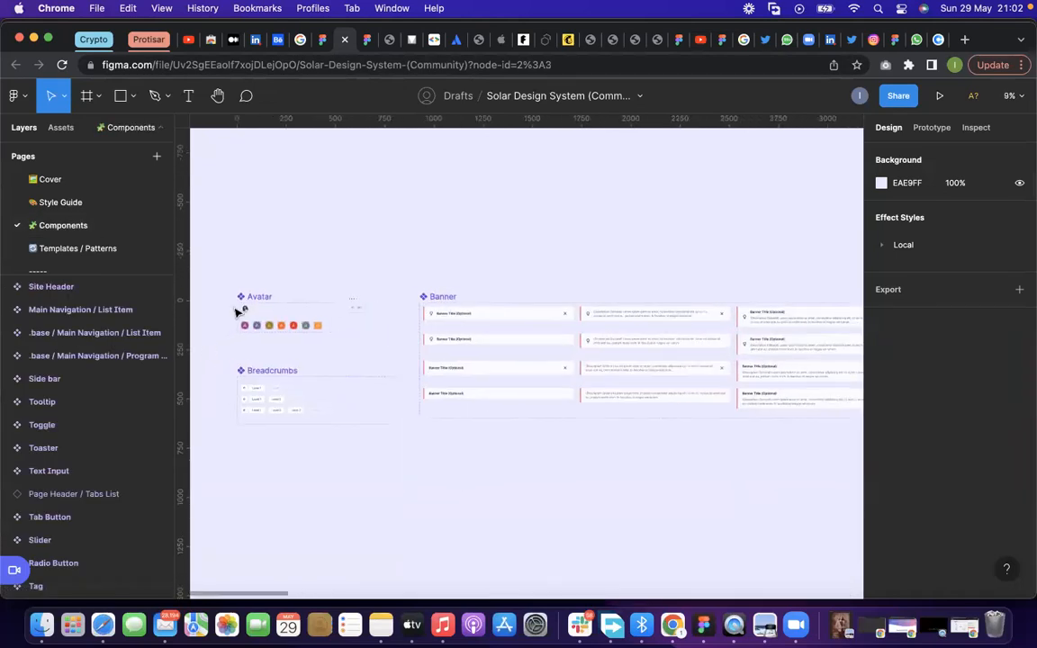
{"action": "left_click", "coordinate": [253, 297]}
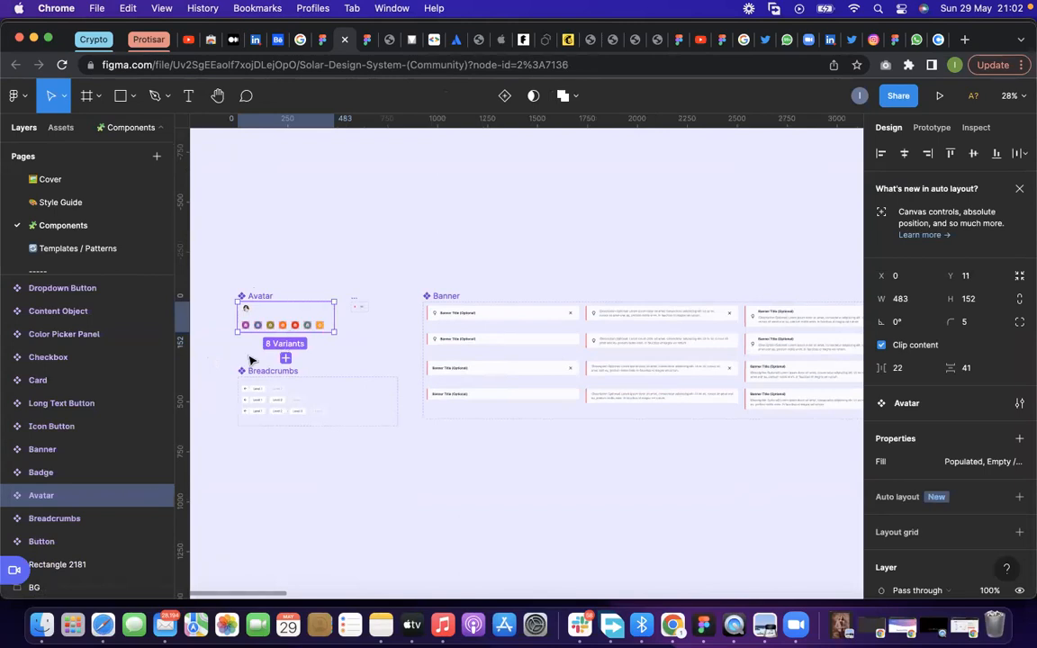
{"action": "scroll", "coordinate": [251, 360], "scroll_direction": "up", "scroll_amount": 3}
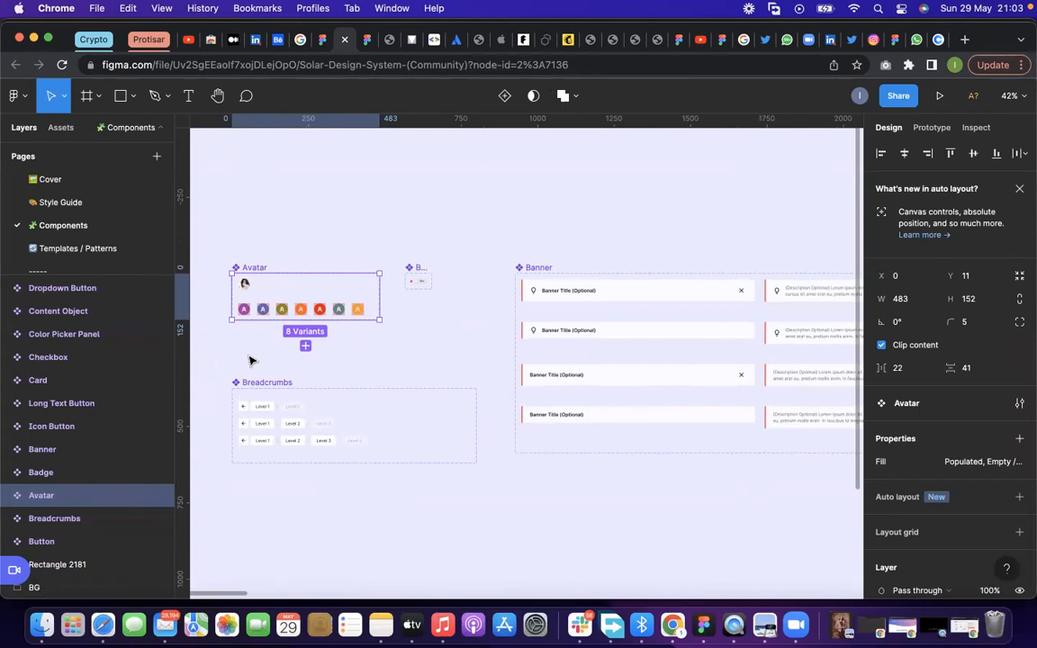
{"action": "left_click", "coordinate": [338, 354]}
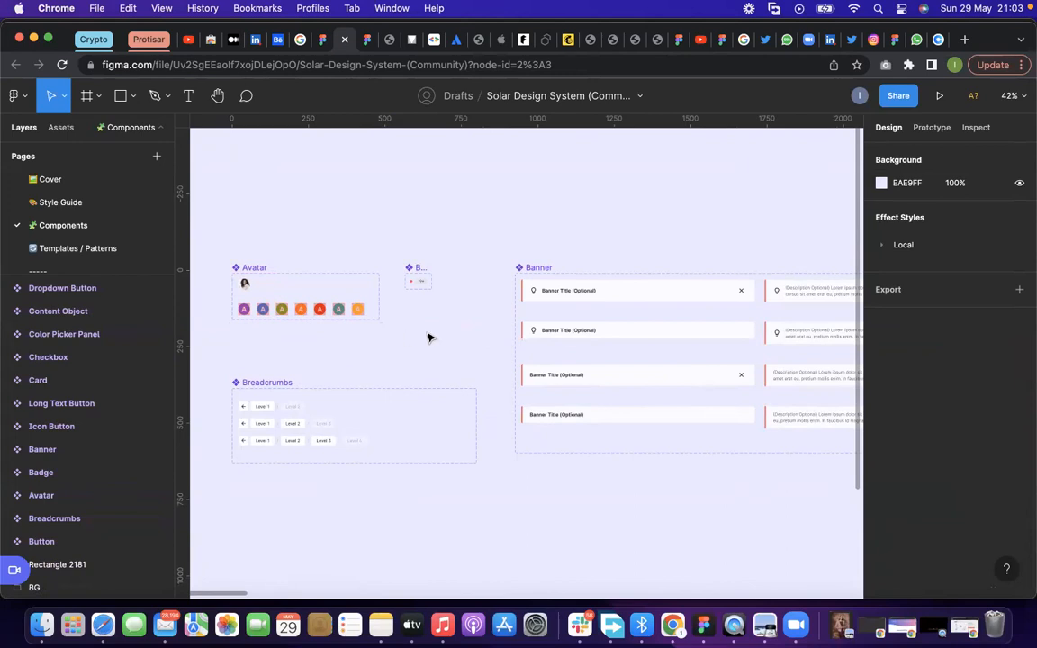
Examine the Banner component set's variants with and without icon, title, description and close icon
{"action": "scroll", "coordinate": [475, 350], "scroll_direction": "right", "scroll_amount": 3}
{"action": "scroll", "coordinate": [475, 350], "scroll_direction": "right", "scroll_amount": 5}
{"action": "scroll", "coordinate": [475, 350], "scroll_direction": "down", "scroll_amount": 2}
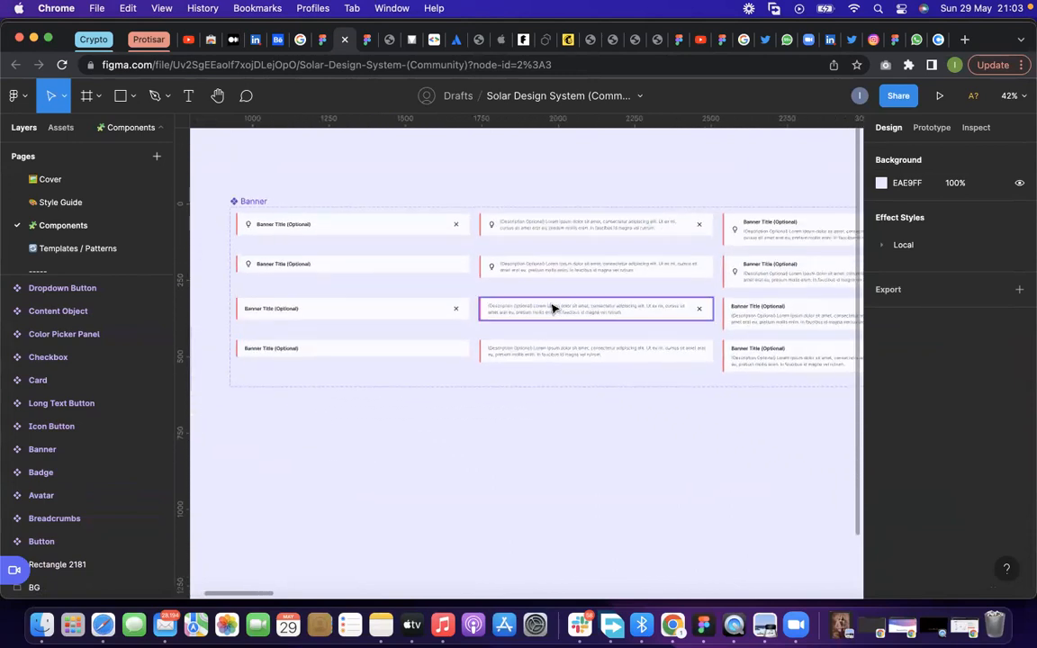
{"action": "scroll", "coordinate": [552, 309], "scroll_direction": "down", "scroll_amount": 5}
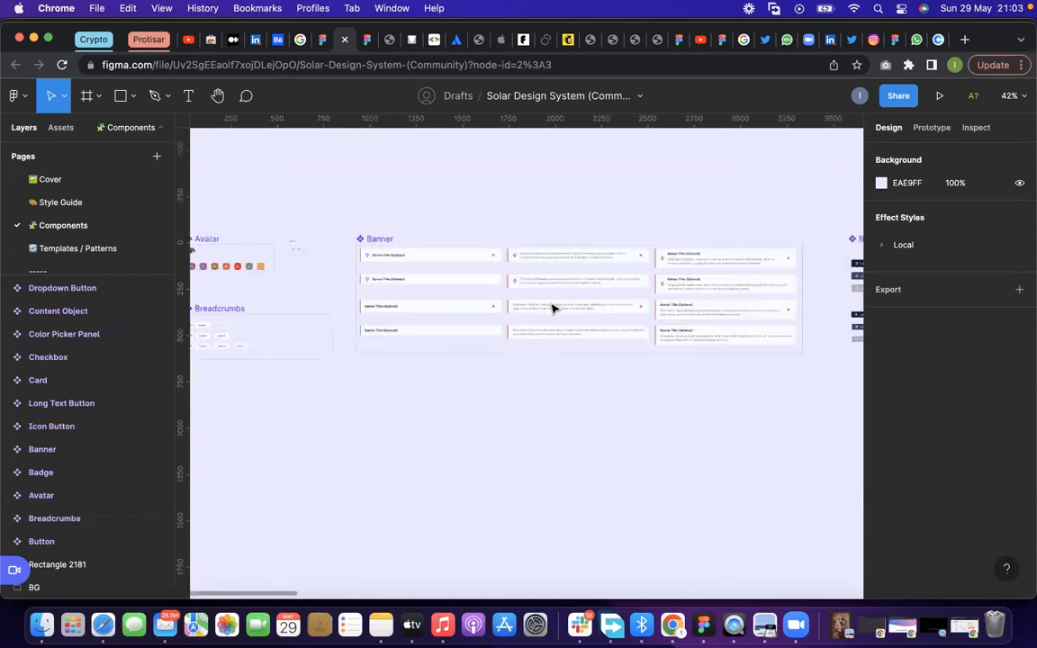
Examine the Button component set's color, size and state variants on the Components page
{"action": "scroll", "coordinate": [553, 309], "scroll_direction": "right", "scroll_amount": 10}
{"action": "scroll", "coordinate": [553, 308], "scroll_direction": "up", "scroll_amount": 2}
{"action": "scroll", "coordinate": [553, 308], "scroll_direction": "right", "scroll_amount": 1}
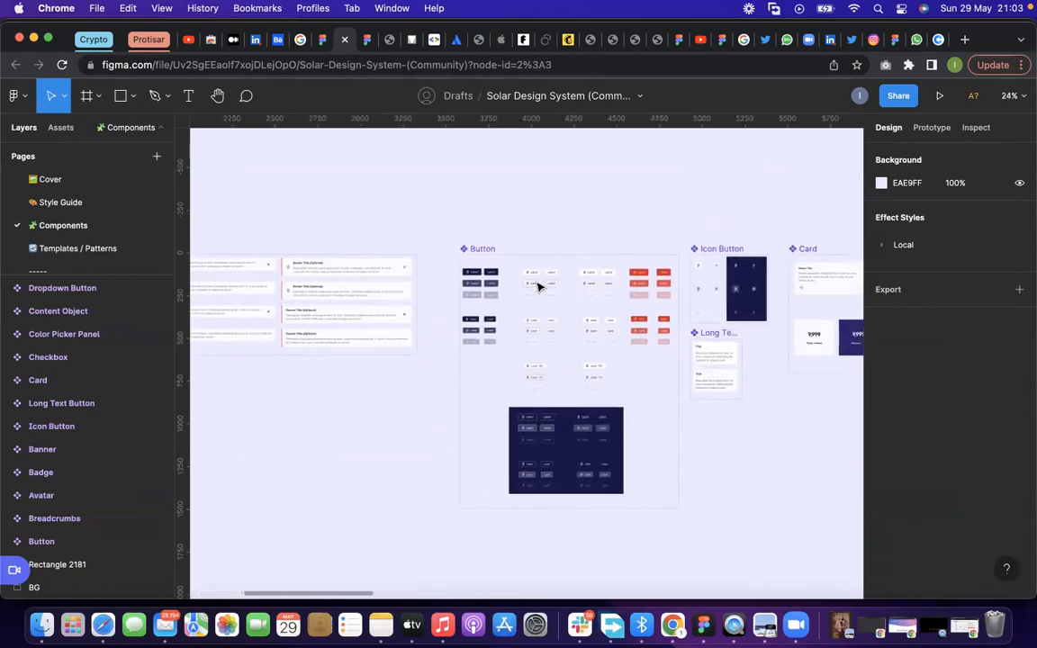
{"action": "scroll", "coordinate": [517, 272], "scroll_direction": "up", "scroll_amount": 5}
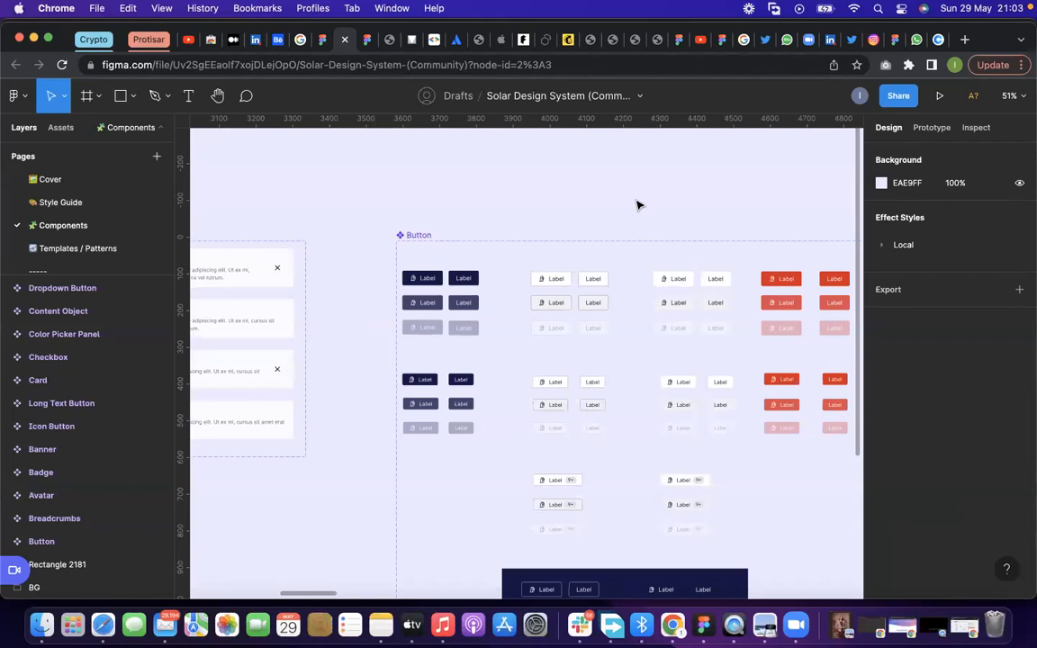
{"action": "scroll", "coordinate": [467, 277], "scroll_direction": "right", "scroll_amount": 4}
{"action": "scroll", "coordinate": [467, 276], "scroll_direction": "down", "scroll_amount": 4}
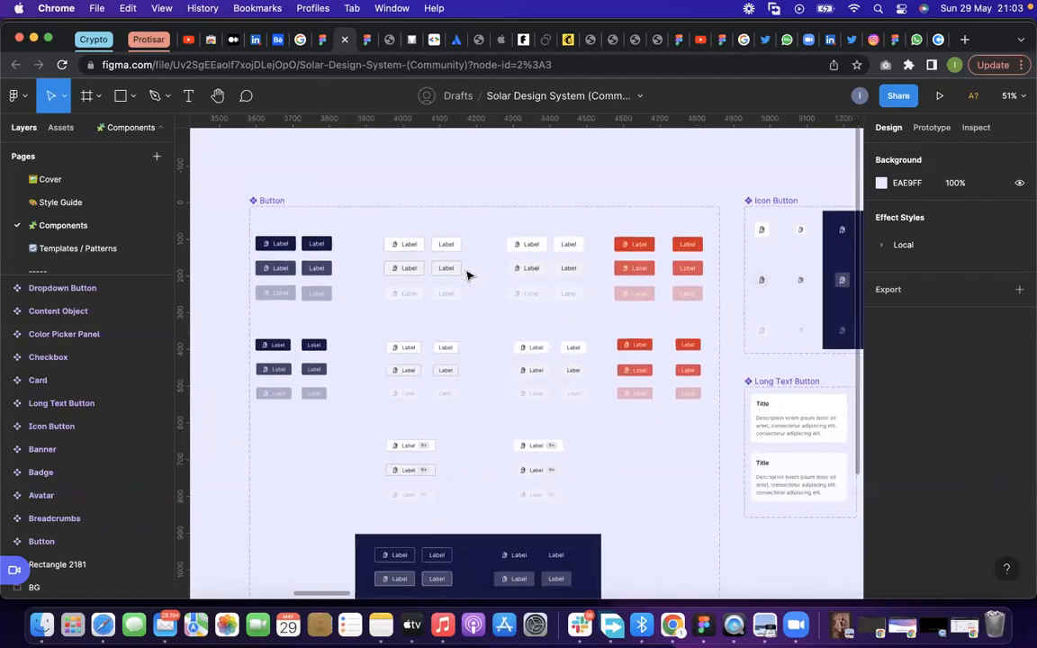
{"action": "scroll", "coordinate": [467, 281], "scroll_direction": "up", "scroll_amount": 5}
{"action": "scroll", "coordinate": [516, 285], "scroll_direction": "down", "scroll_amount": 2}
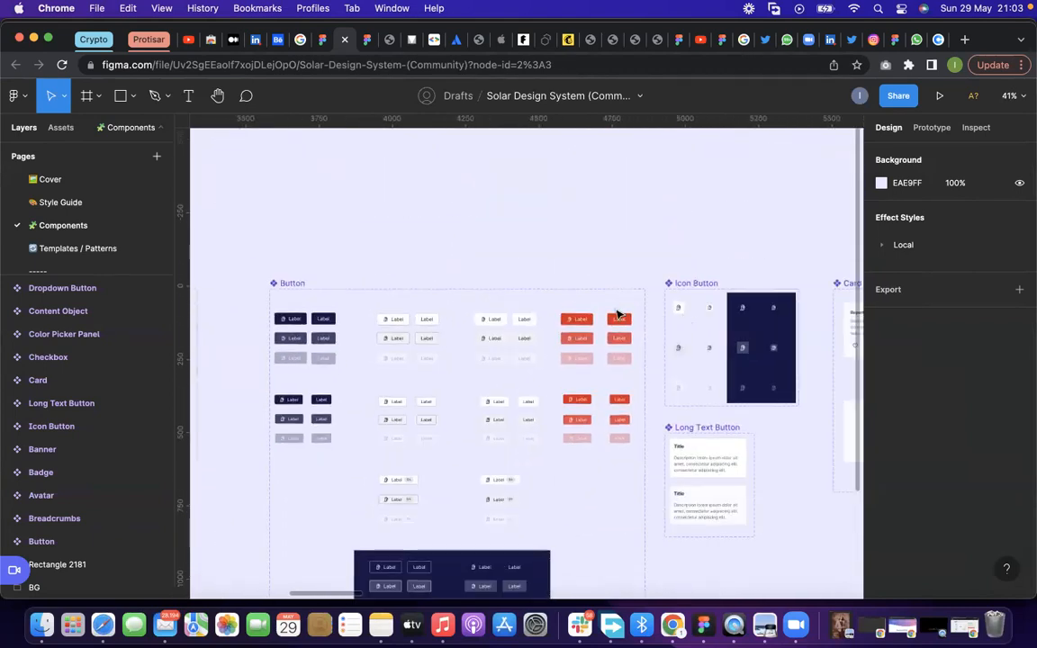
Review the Icon Button, Long Text Button, Card, Checkbox and Color Picker Panel component sets
{"action": "scroll", "coordinate": [617, 314], "scroll_direction": "right", "scroll_amount": 4}
{"action": "scroll", "coordinate": [617, 314], "scroll_direction": "down", "scroll_amount": 1}
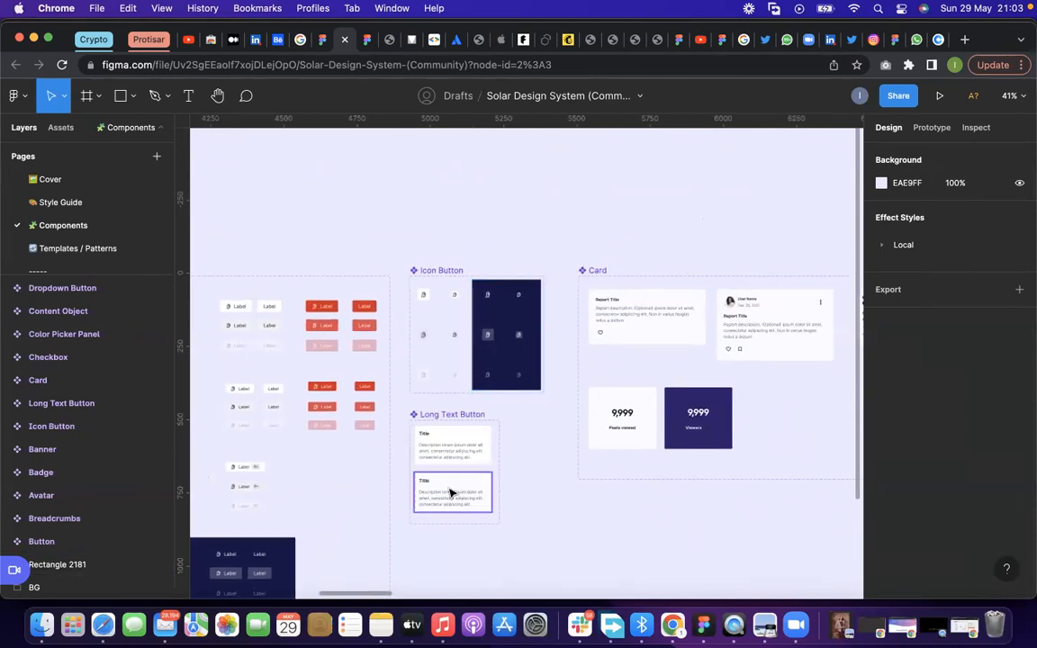
{"action": "scroll", "coordinate": [675, 396], "scroll_direction": "right", "scroll_amount": 5}
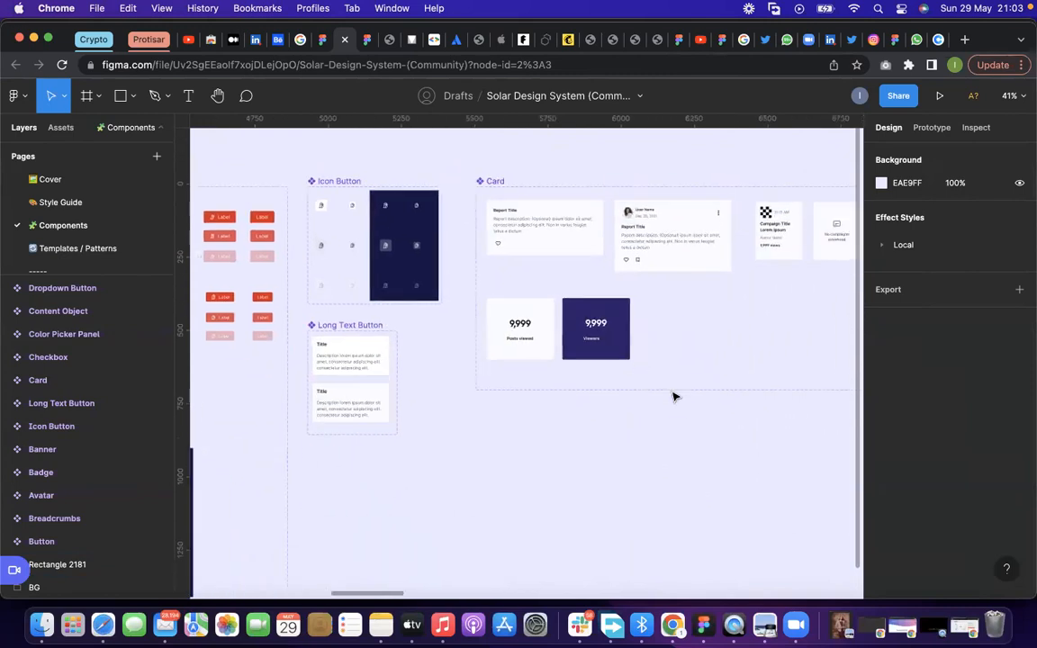
{"action": "scroll", "coordinate": [675, 396], "scroll_direction": "right", "scroll_amount": 10}
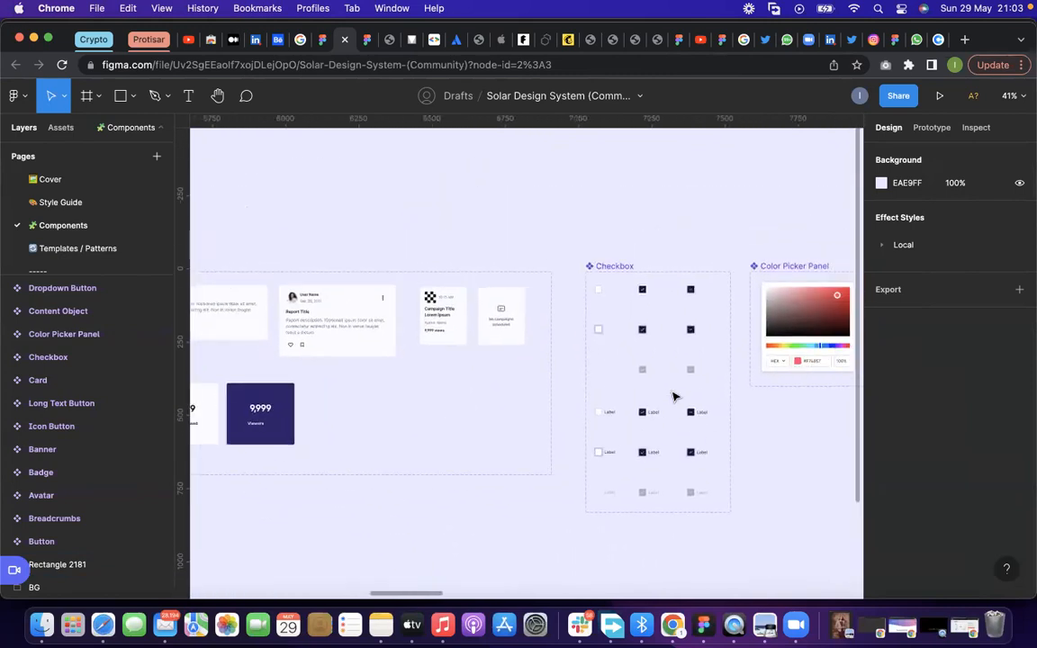
{"action": "scroll", "coordinate": [674, 396], "scroll_direction": "right", "scroll_amount": 3}
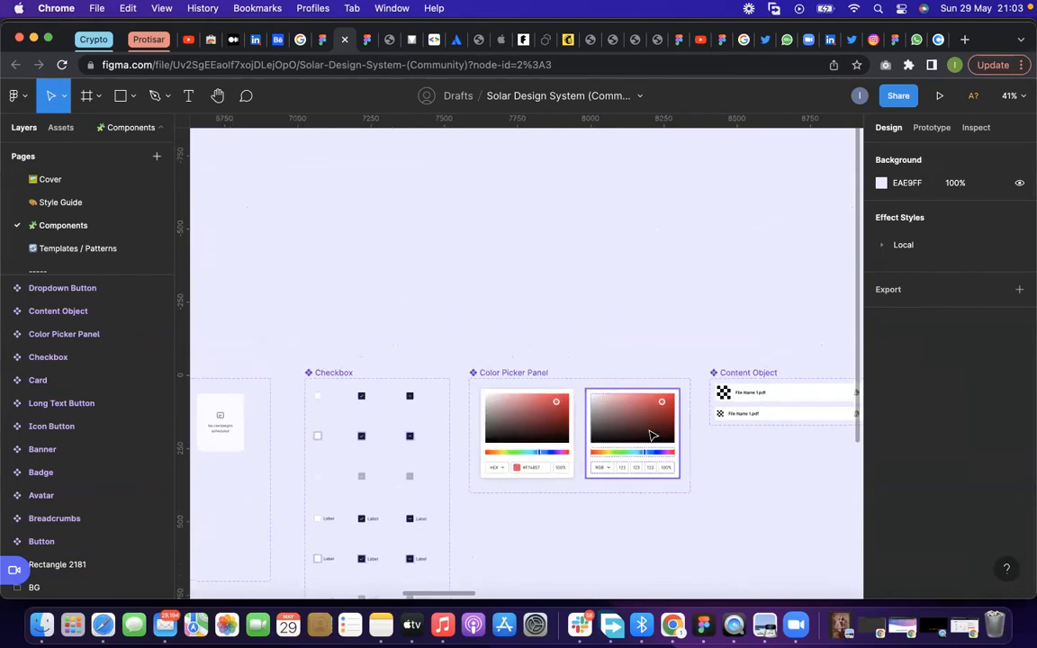
Review the Content Object, Dropdown Button, Image Container, Page Header, Site Header and Side bar components
{"action": "scroll", "coordinate": [653, 435], "scroll_direction": "right", "scroll_amount": 4}
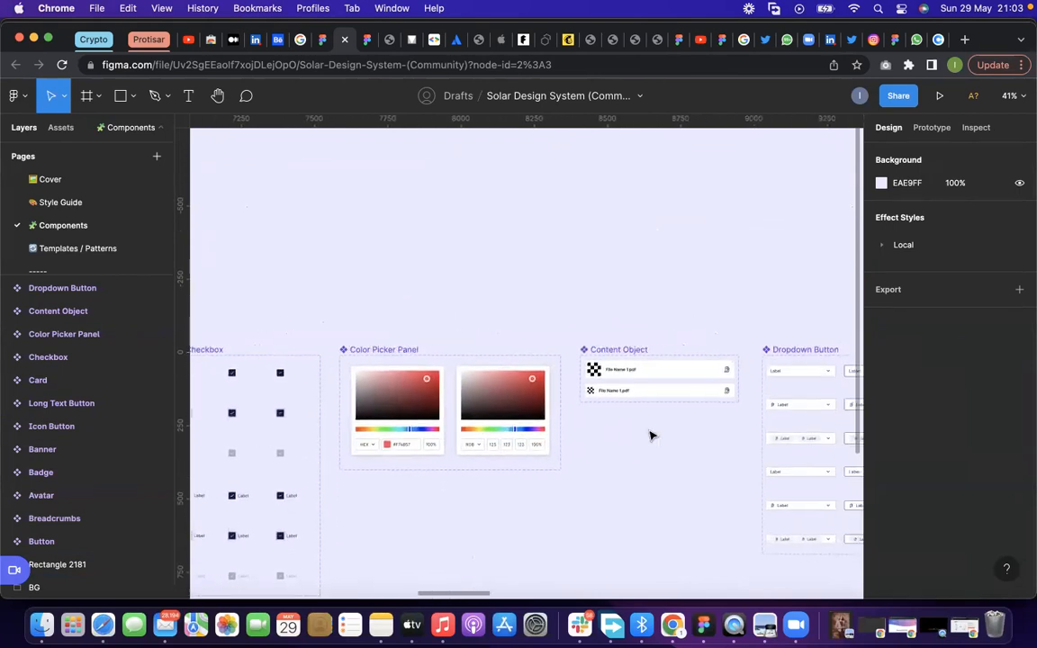
{"action": "scroll", "coordinate": [653, 435], "scroll_direction": "right", "scroll_amount": 9}
{"action": "scroll", "coordinate": [653, 435], "scroll_direction": "right", "scroll_amount": 11}
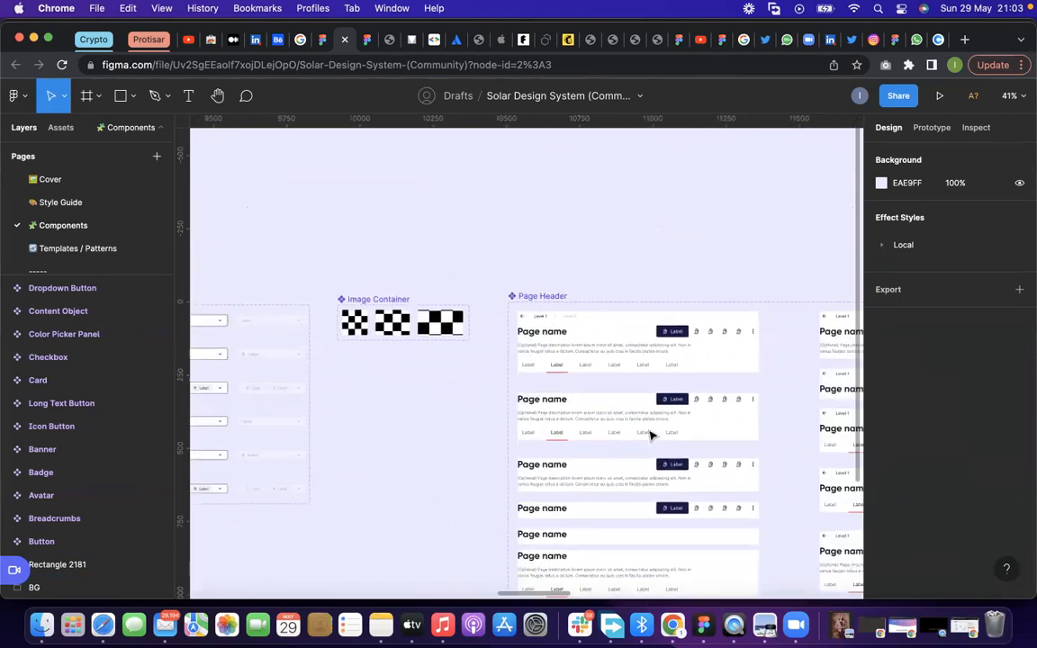
{"action": "scroll", "coordinate": [652, 435], "scroll_direction": "right", "scroll_amount": 14}
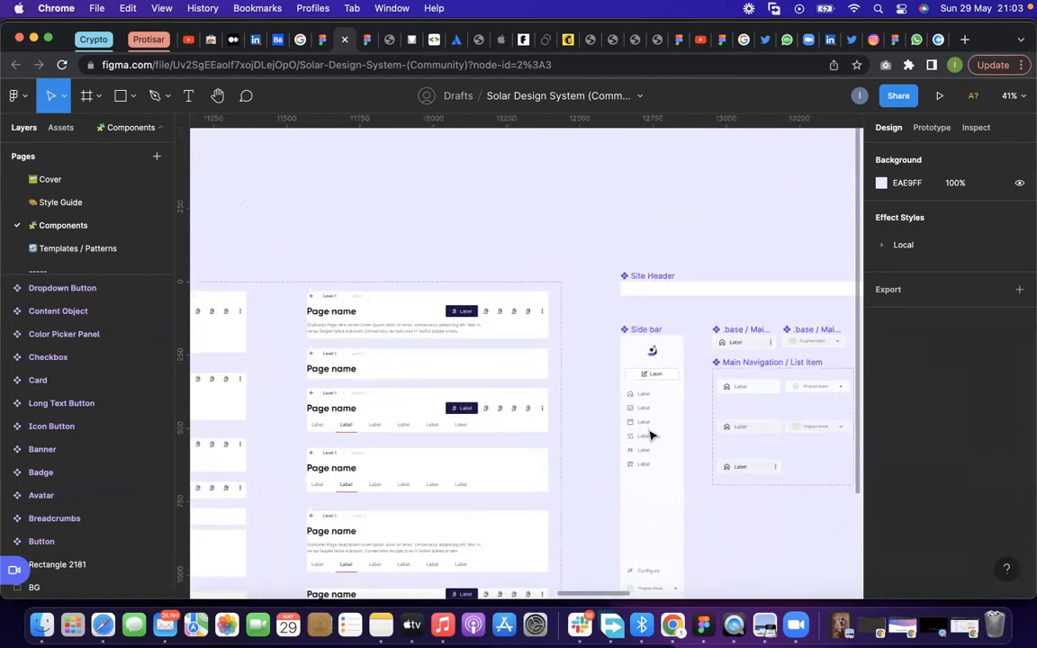
{"action": "scroll", "coordinate": [653, 435], "scroll_direction": "right", "scroll_amount": 14}
{"action": "scroll", "coordinate": [652, 435], "scroll_direction": "right", "scroll_amount": 2}
Review the Radio Button, Slider, Tab Button, Tag, Text Input, Toaster and Toggle component sets
{"action": "scroll", "coordinate": [558, 311], "scroll_direction": "up", "scroll_amount": 3}
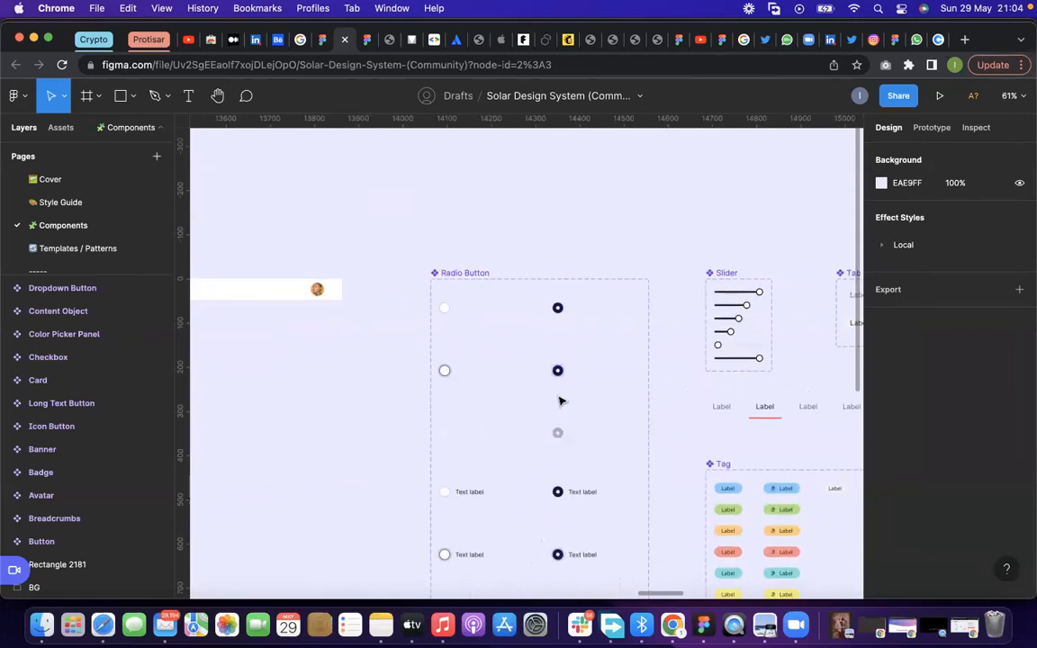
{"action": "scroll", "coordinate": [560, 401], "scroll_direction": "down", "scroll_amount": 3}
{"action": "scroll", "coordinate": [549, 457], "scroll_direction": "down", "scroll_amount": 5}
{"action": "scroll", "coordinate": [699, 463], "scroll_direction": "up", "scroll_amount": 2}
{"action": "scroll", "coordinate": [699, 463], "scroll_direction": "right", "scroll_amount": 5}
{"action": "scroll", "coordinate": [700, 464], "scroll_direction": "right", "scroll_amount": 10}
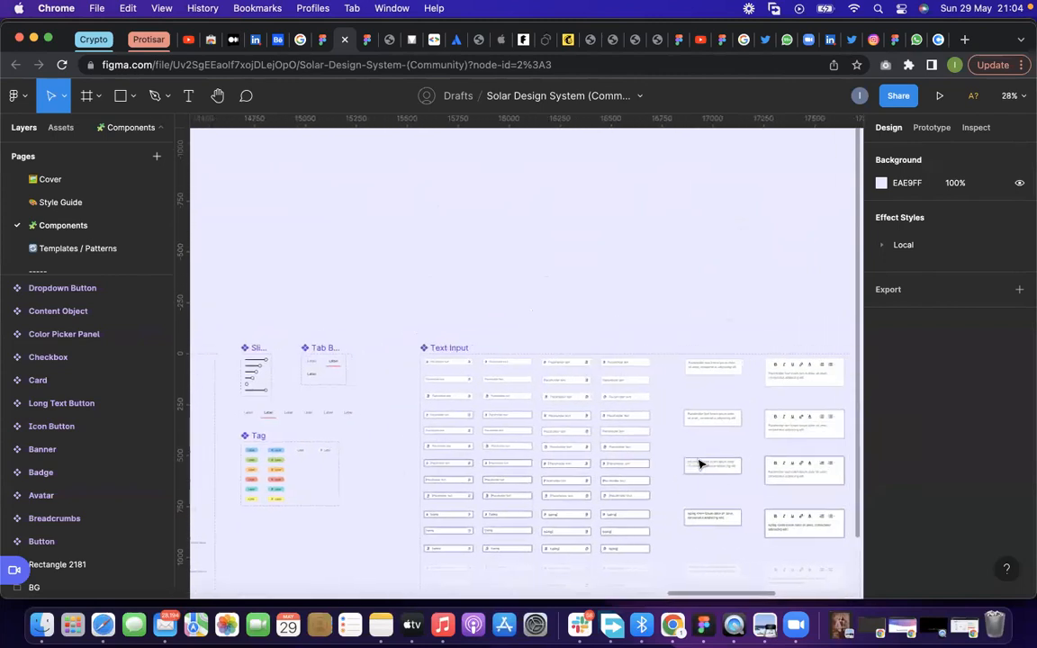
{"action": "scroll", "coordinate": [700, 463], "scroll_direction": "up", "scroll_amount": 2}
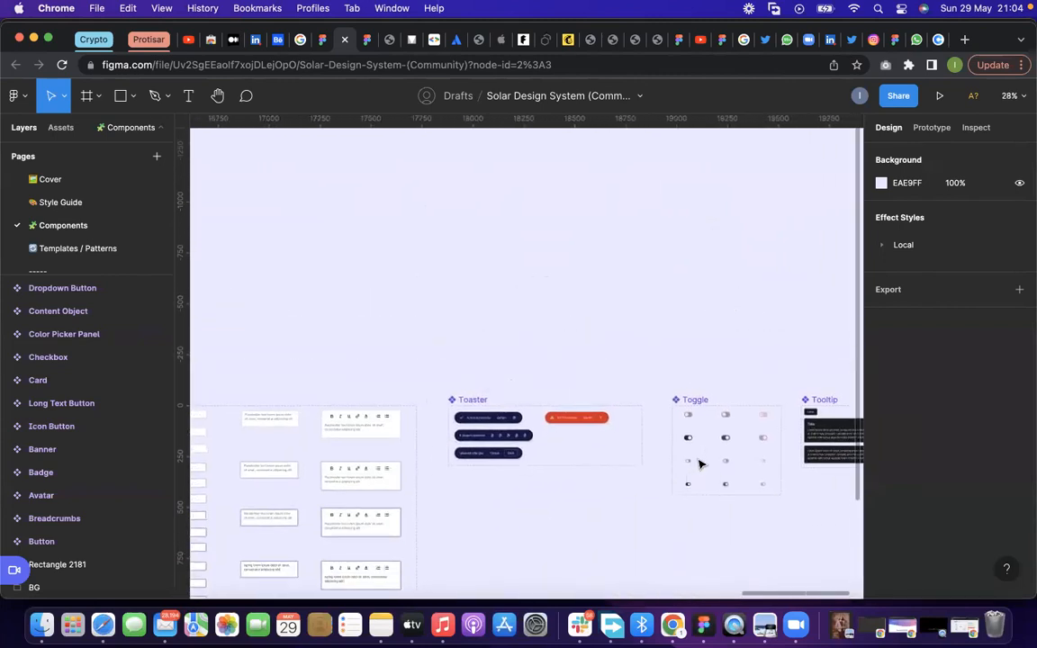
Review the Tooltip component set at the end of the Components page, beside the Toggle set
{"action": "scroll", "coordinate": [700, 464], "scroll_direction": "right", "scroll_amount": 5}
{"action": "scroll", "coordinate": [700, 463], "scroll_direction": "down", "scroll_amount": 1}
{"action": "scroll", "coordinate": [700, 463], "scroll_direction": "up", "scroll_amount": 3}
{"action": "scroll", "coordinate": [700, 464], "scroll_direction": "down", "scroll_amount": 3}
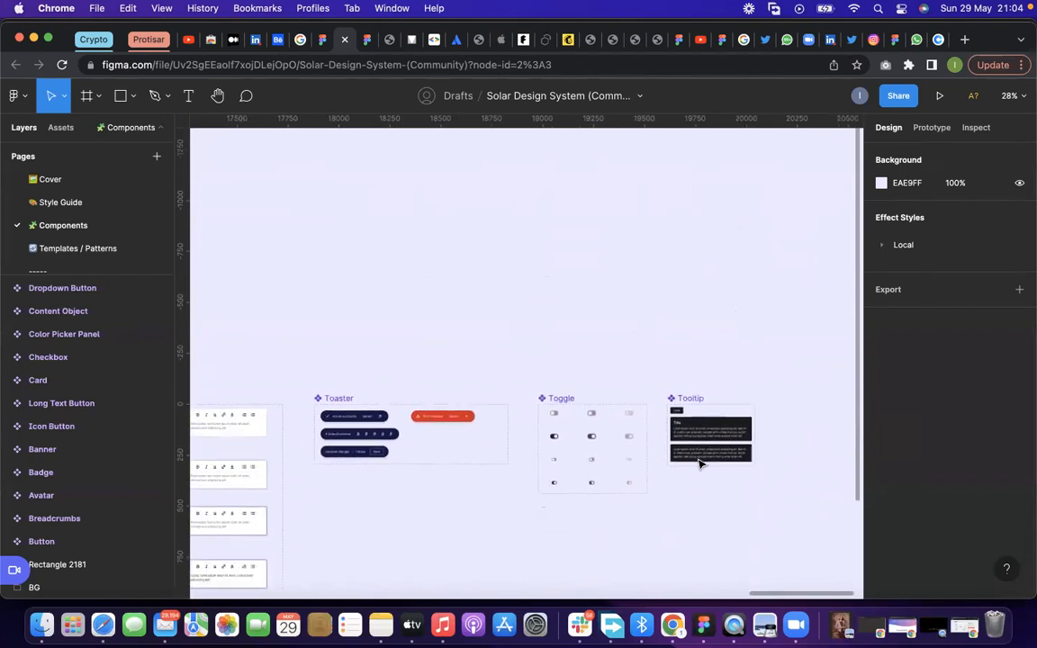
Go back to the Color Picker Panel component set and select its HEX variant
{"action": "scroll", "coordinate": [700, 463], "scroll_direction": "left", "scroll_amount": 20}
{"action": "scroll", "coordinate": [701, 464], "scroll_direction": "up", "scroll_amount": 5}
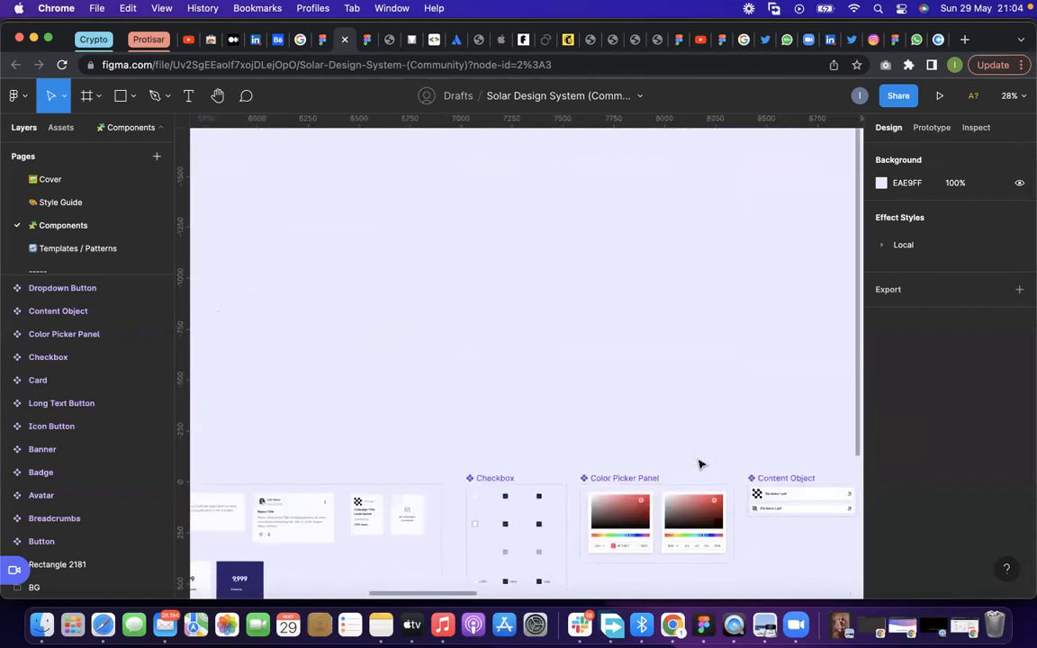
{"action": "scroll", "coordinate": [700, 463], "scroll_direction": "up", "scroll_amount": 3}
{"action": "scroll", "coordinate": [703, 459], "scroll_direction": "up", "scroll_amount": 3}
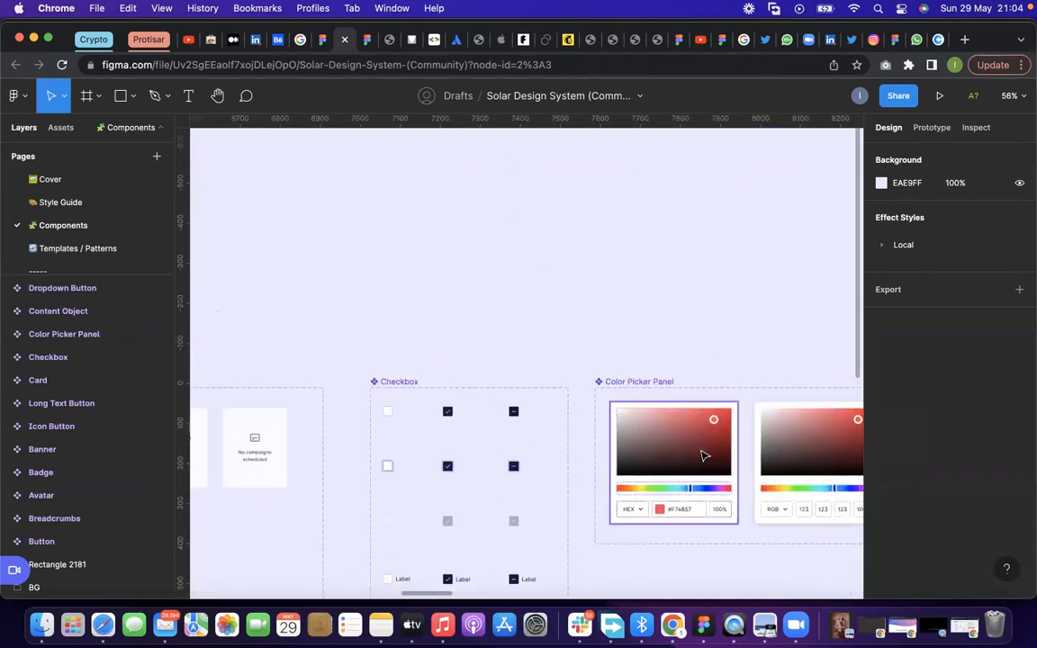
{"action": "left_click", "coordinate": [699, 436]}
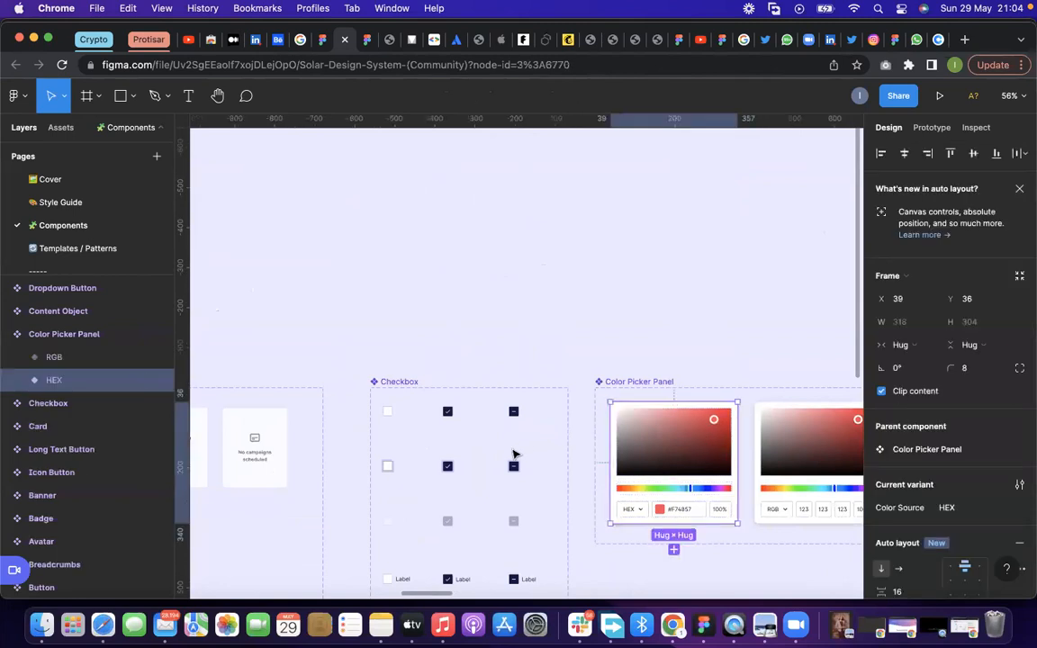
Look back over the Icon Button, Card, Button, Banner, Badge, Avatar and Breadcrumbs component sets
{"action": "scroll", "coordinate": [514, 453], "scroll_direction": "down", "scroll_amount": 2}
{"action": "scroll", "coordinate": [514, 453], "scroll_direction": "left", "scroll_amount": 15}
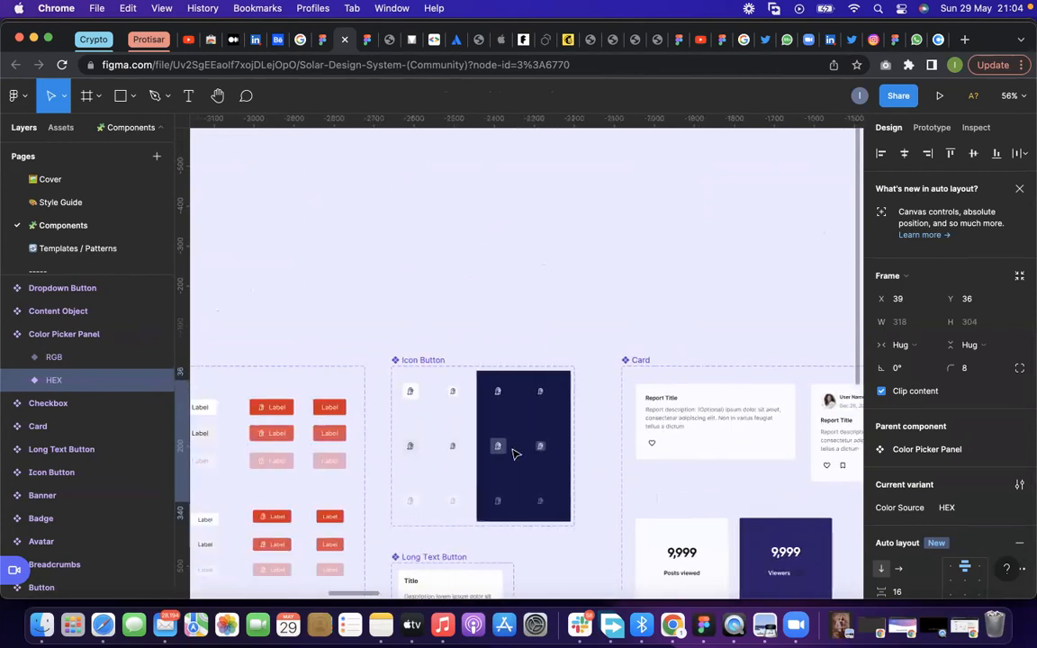
{"action": "scroll", "coordinate": [514, 454], "scroll_direction": "left", "scroll_amount": 20}
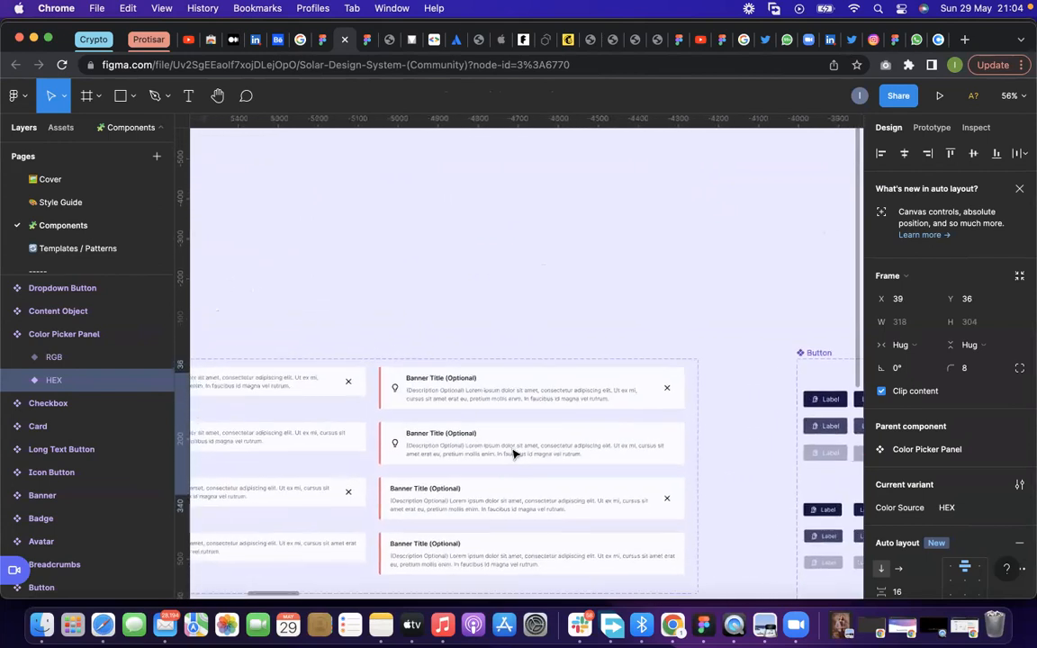
{"action": "scroll", "coordinate": [514, 454], "scroll_direction": "left", "scroll_amount": 15}
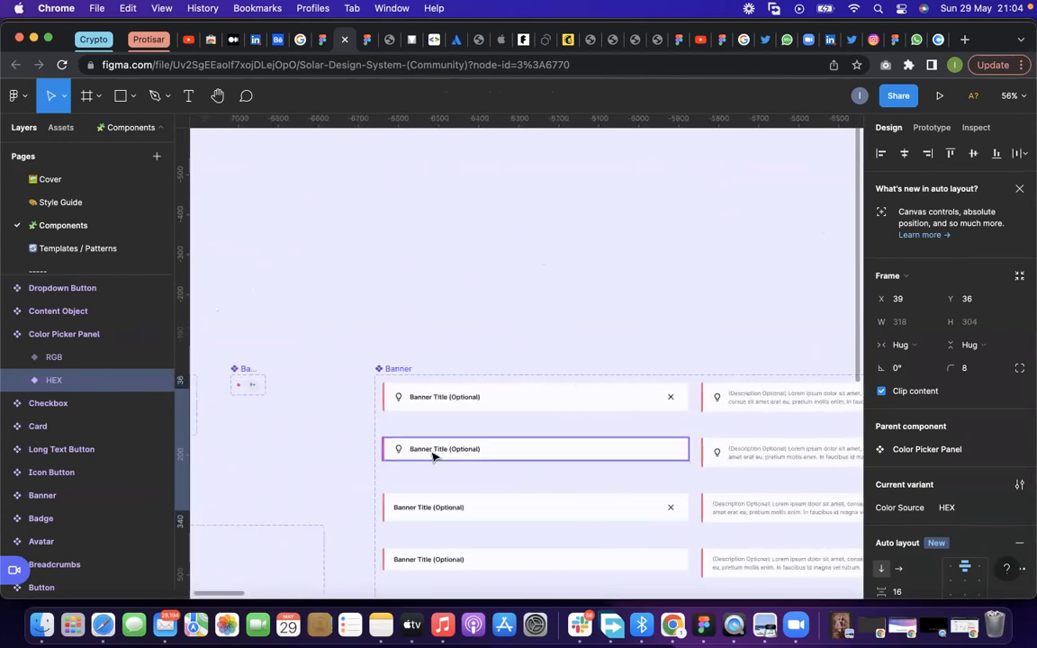
{"action": "scroll", "coordinate": [430, 455], "scroll_direction": "left", "scroll_amount": 2}
{"action": "scroll", "coordinate": [430, 456], "scroll_direction": "down", "scroll_amount": 3}
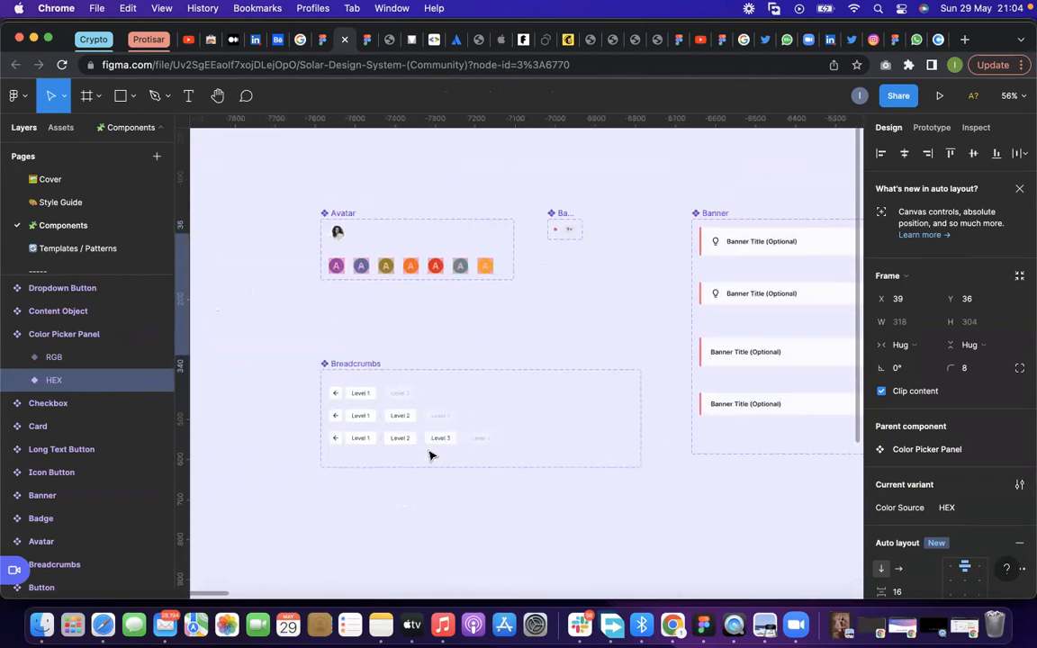
View the page templates on the Templates / Patterns page and the header on the Local Components page
{"action": "left_click", "coordinate": [88, 251]}
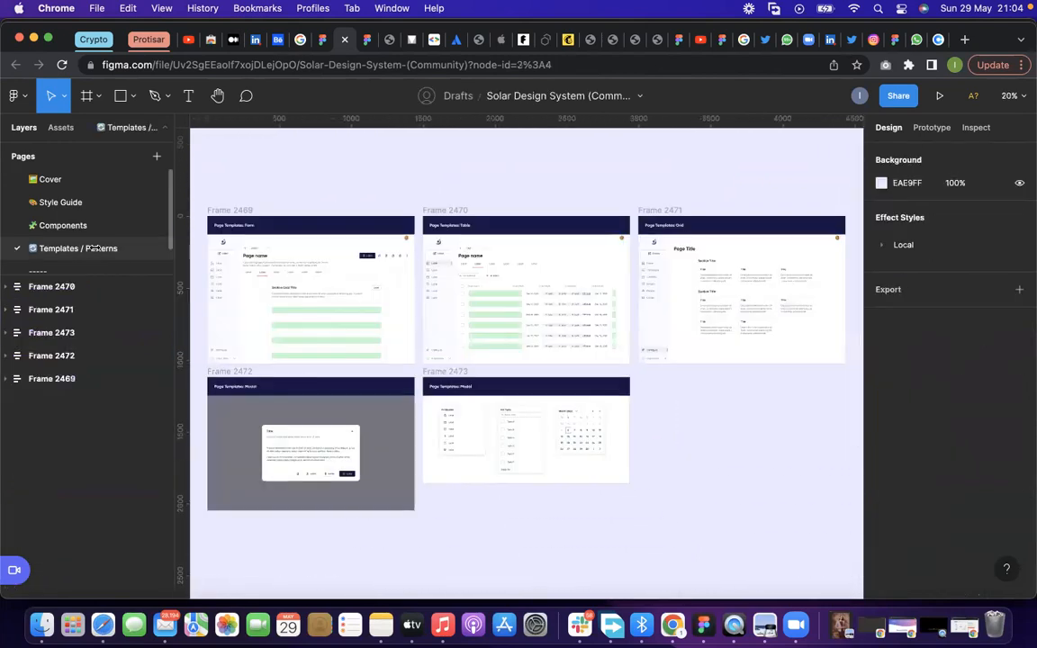
{"action": "scroll", "coordinate": [265, 259], "scroll_direction": "up", "scroll_amount": 2}
{"action": "scroll", "coordinate": [99, 234], "scroll_direction": "down", "scroll_amount": 2}
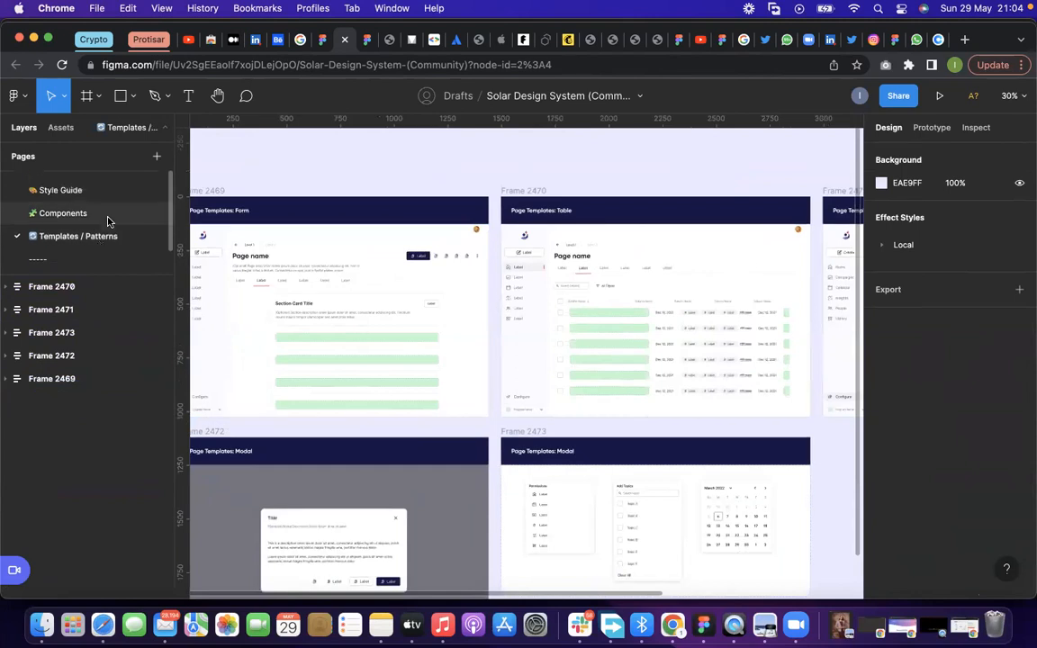
{"action": "left_click", "coordinate": [88, 261]}
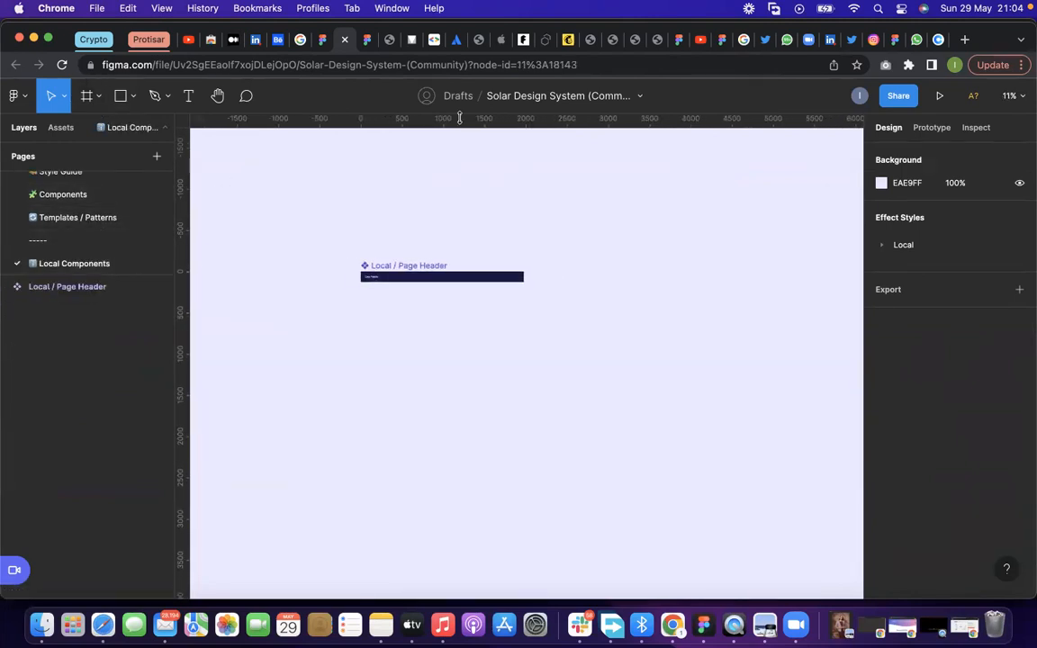
Return to the Figma Community results for "Design system" and browse the listed files for other kits
{"action": "left_click", "coordinate": [322, 39]}
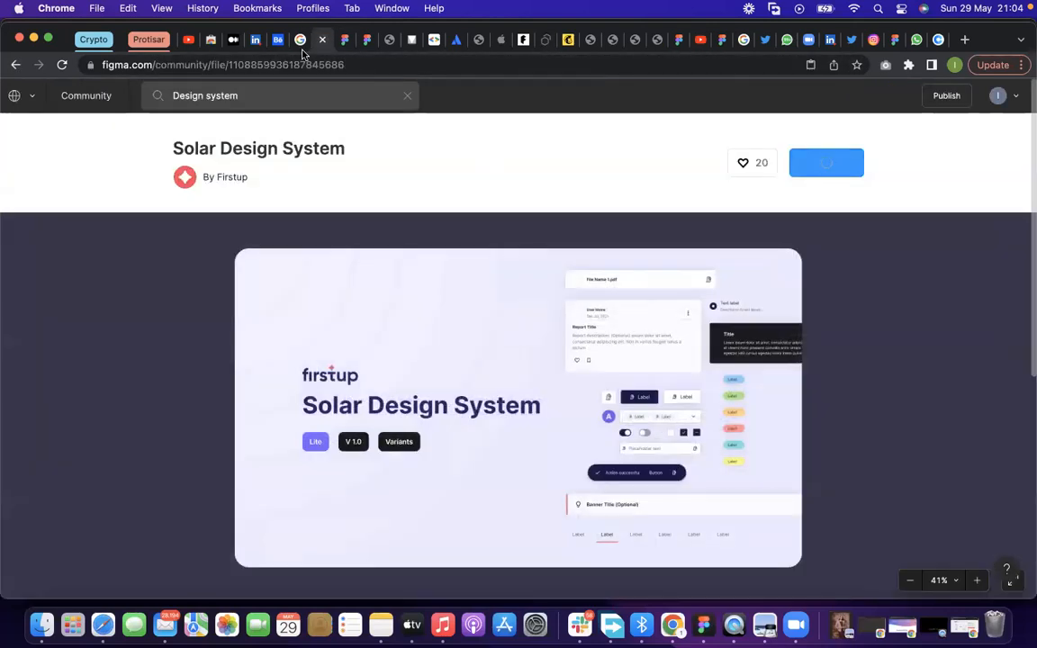
{"action": "left_click", "coordinate": [15, 65]}
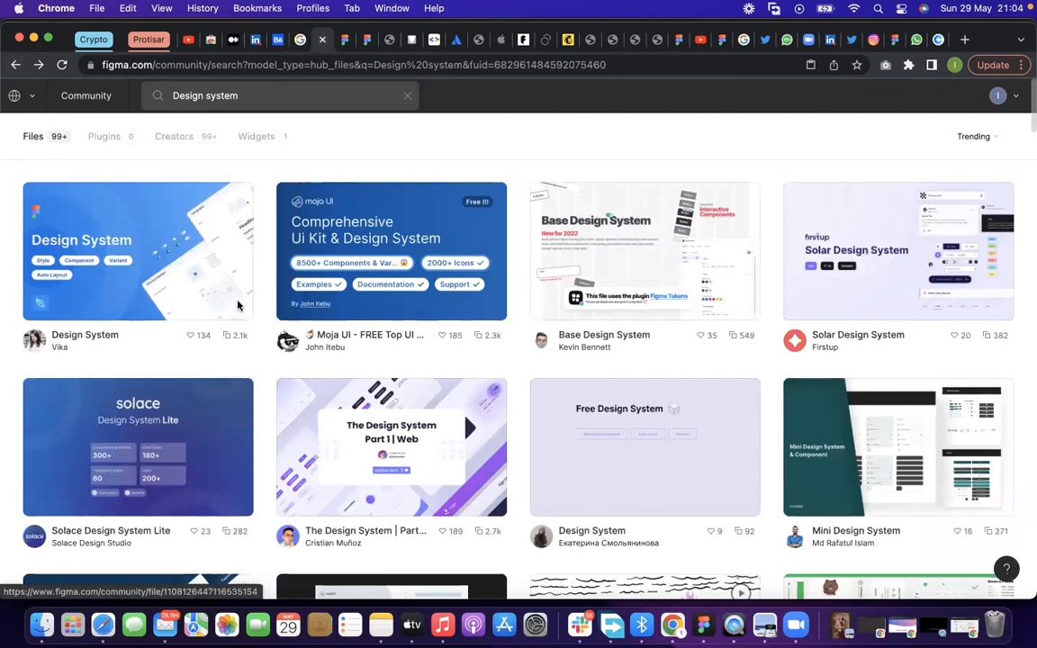
{"action": "scroll", "coordinate": [238, 306], "scroll_direction": "down", "scroll_amount": 1}
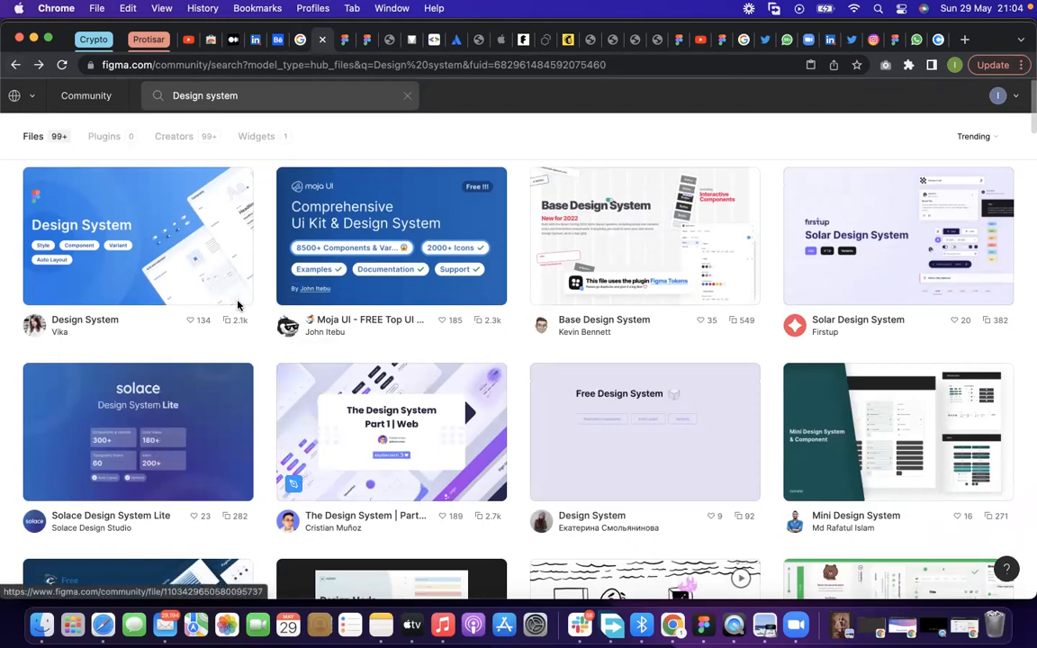
{"action": "scroll", "coordinate": [238, 306], "scroll_direction": "down", "scroll_amount": 2}
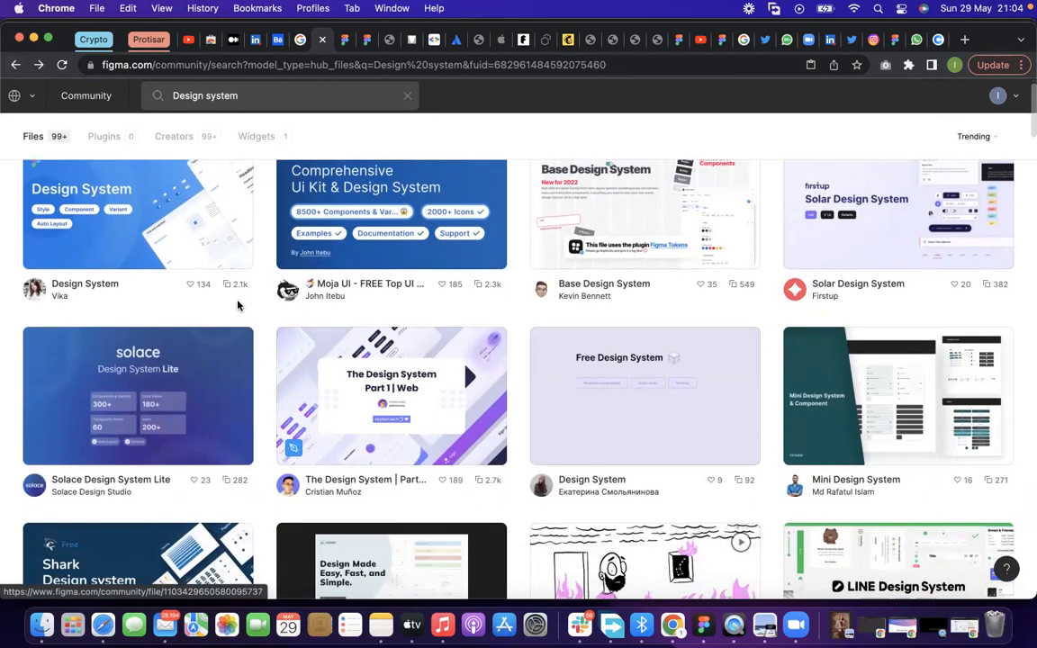
{"action": "scroll", "coordinate": [237, 306], "scroll_direction": "down", "scroll_amount": 2}
{"action": "scroll", "coordinate": [237, 306], "scroll_direction": "down", "scroll_amount": 5}
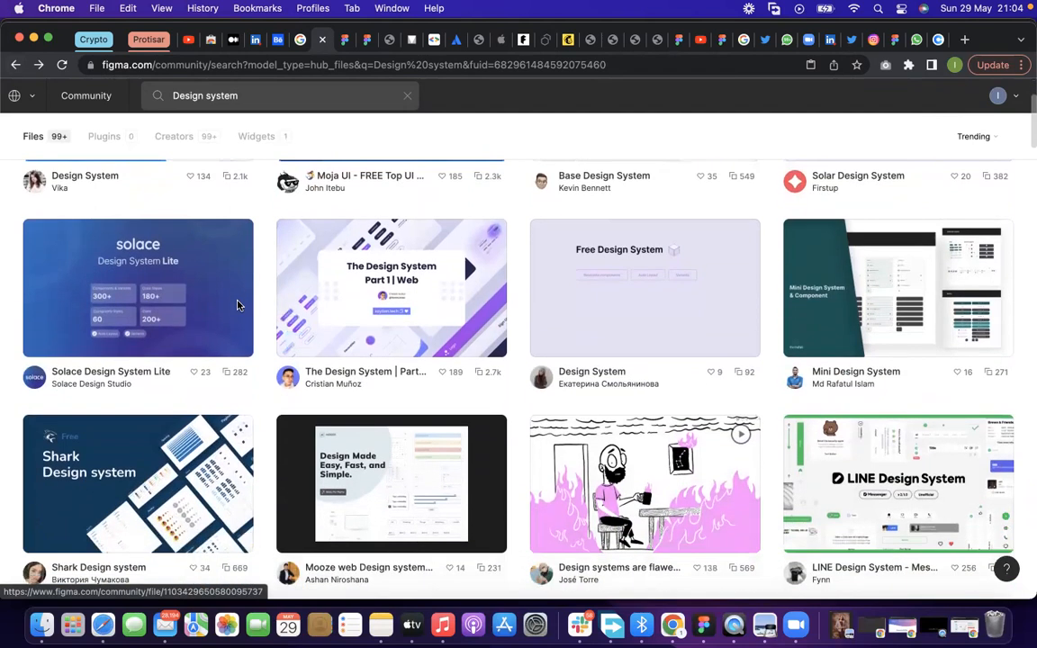
{"action": "scroll", "coordinate": [238, 306], "scroll_direction": "down", "scroll_amount": 1}
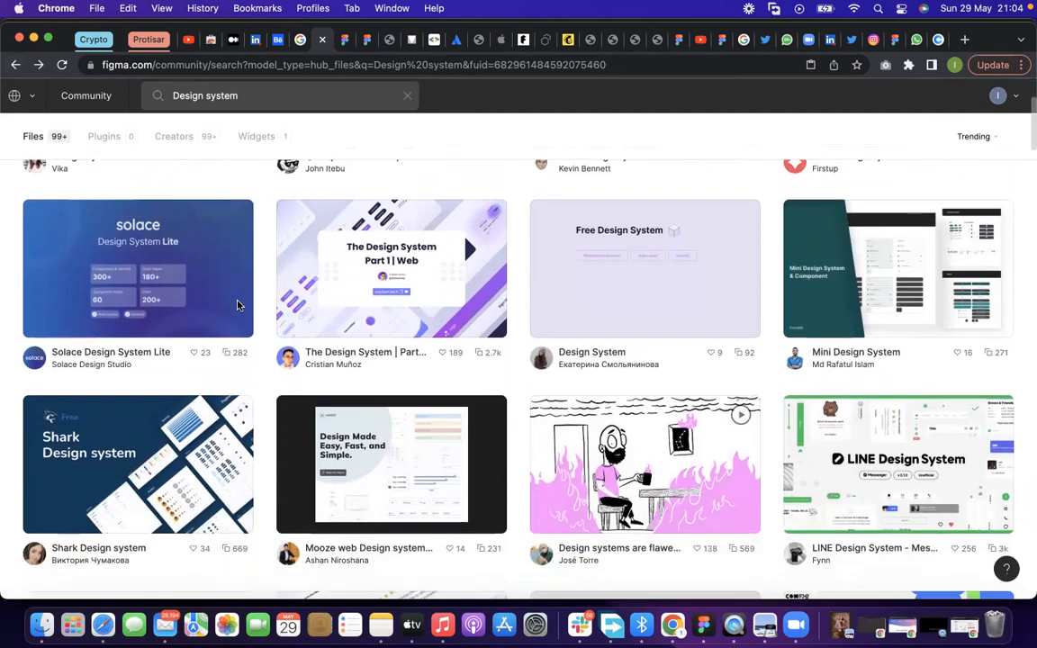
{"action": "scroll", "coordinate": [720, 423], "scroll_direction": "down", "scroll_amount": 1}
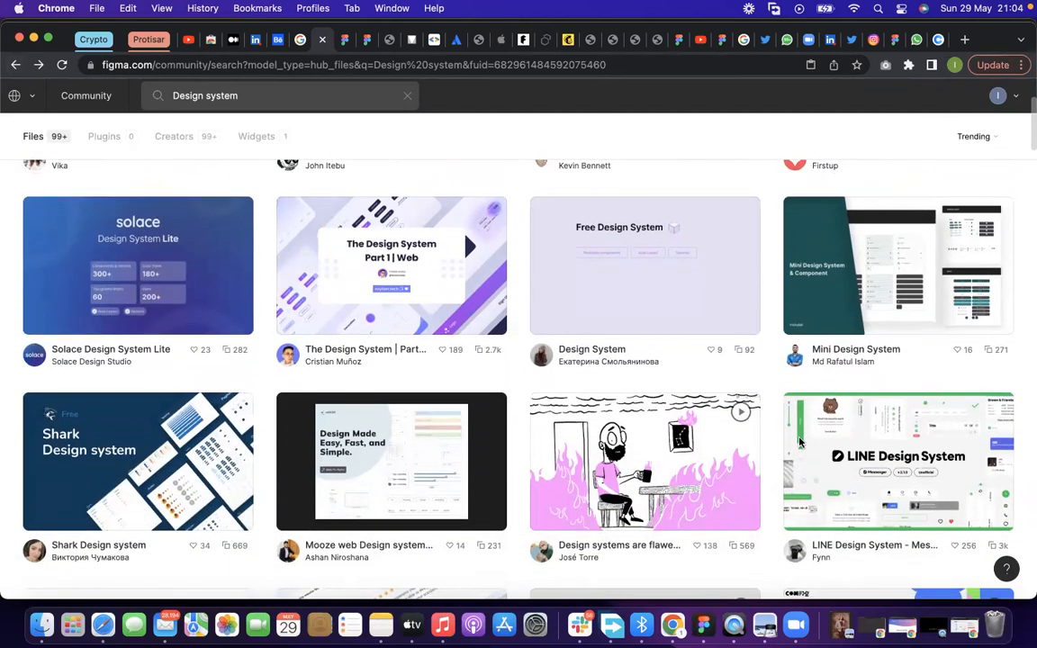
{"action": "scroll", "coordinate": [799, 441], "scroll_direction": "down", "scroll_amount": 3}
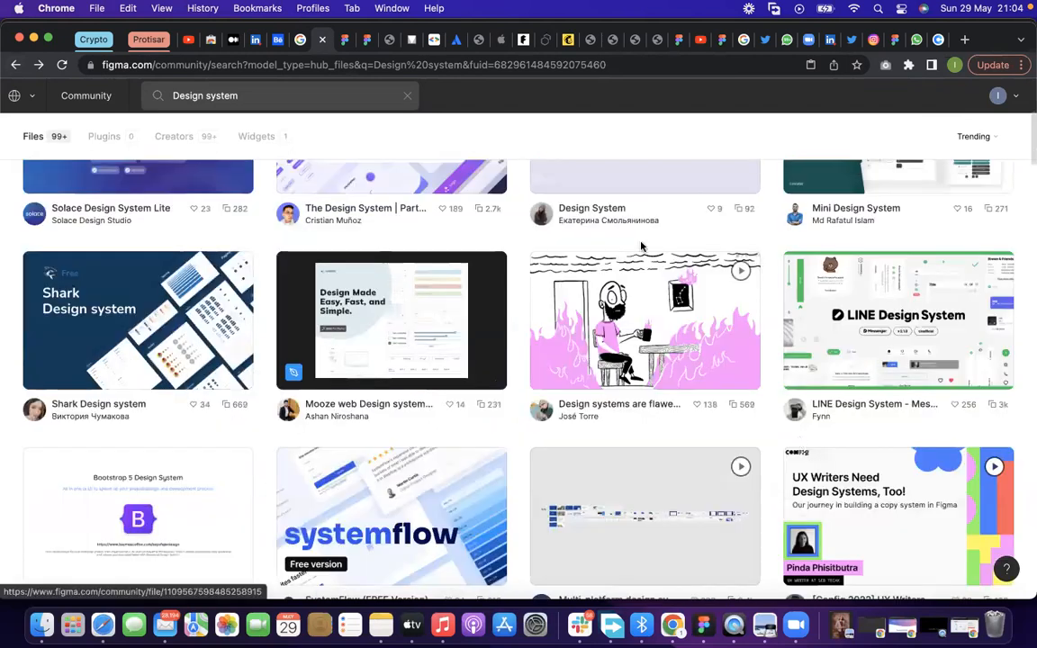
{"action": "scroll", "coordinate": [641, 245], "scroll_direction": "down", "scroll_amount": 1}
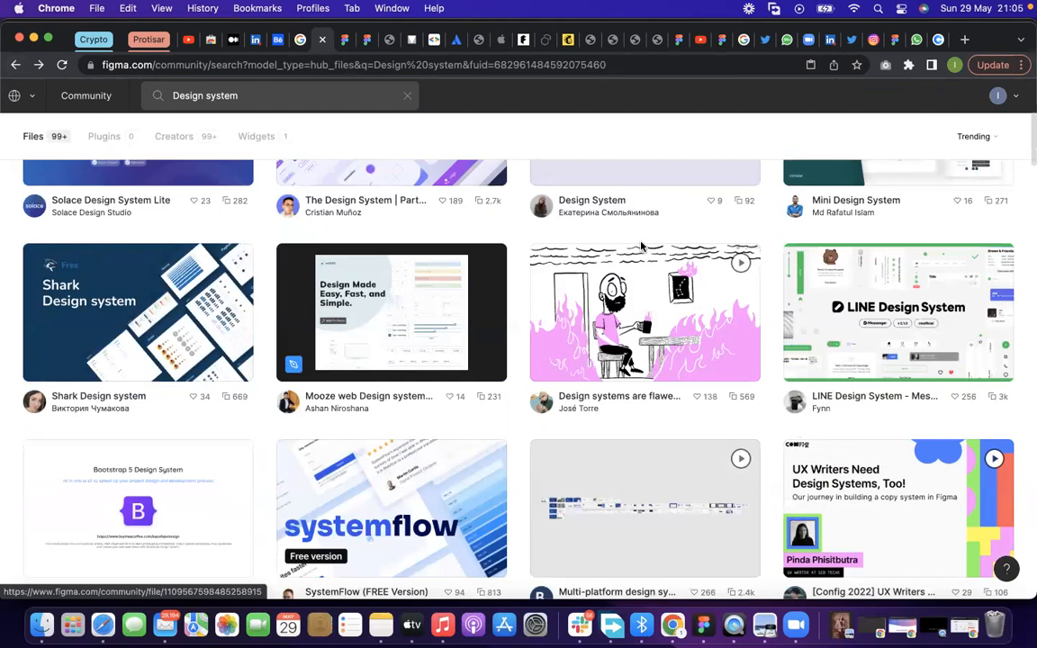
{"action": "scroll", "coordinate": [641, 245], "scroll_direction": "down", "scroll_amount": 1}
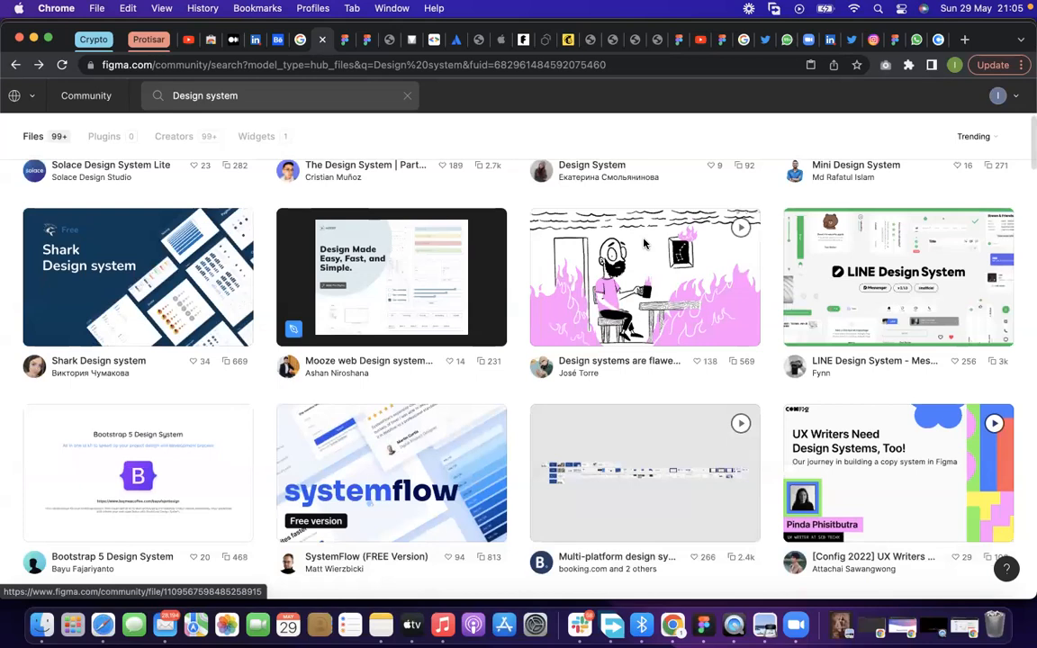
{"action": "scroll", "coordinate": [644, 242], "scroll_direction": "down", "scroll_amount": 5}
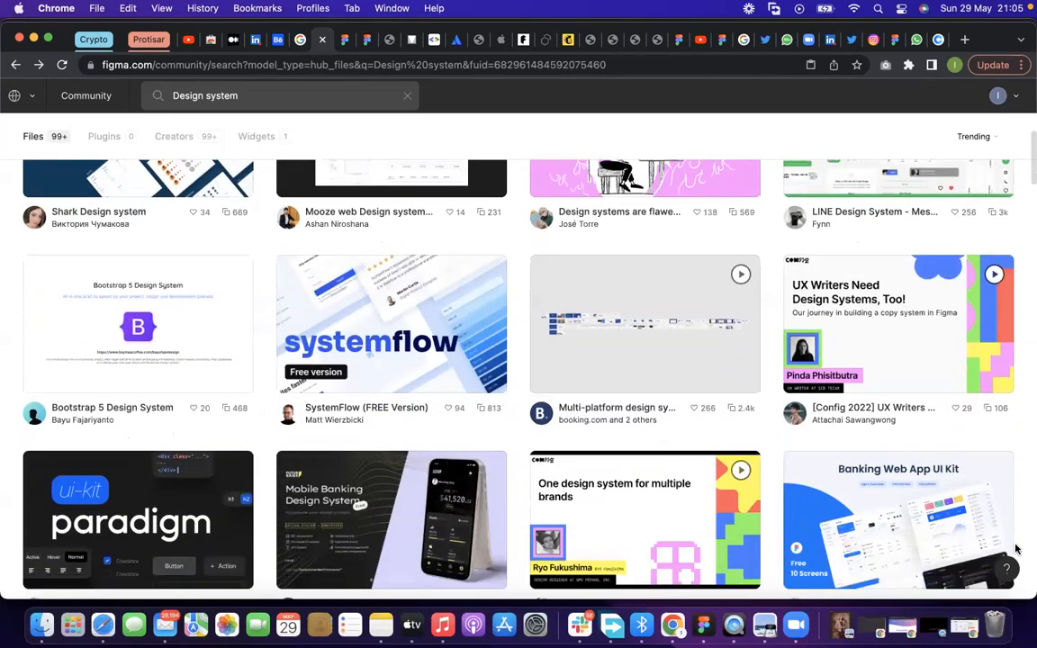
{"action": "scroll", "coordinate": [1016, 548], "scroll_direction": "down", "scroll_amount": 2}
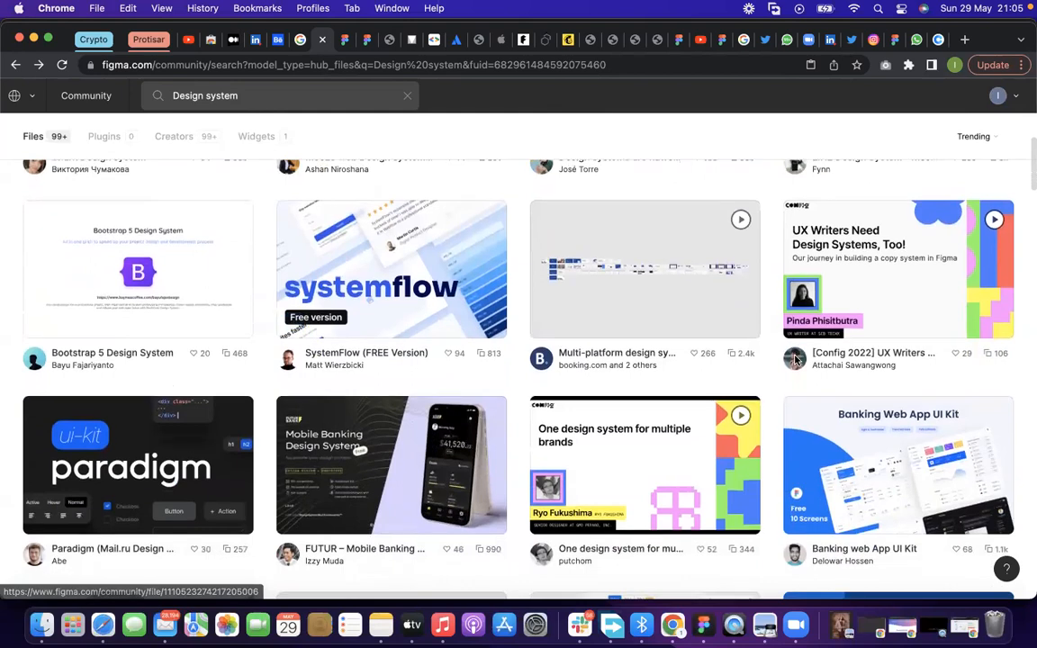
{"action": "scroll", "coordinate": [90, 180], "scroll_direction": "down", "scroll_amount": 3}
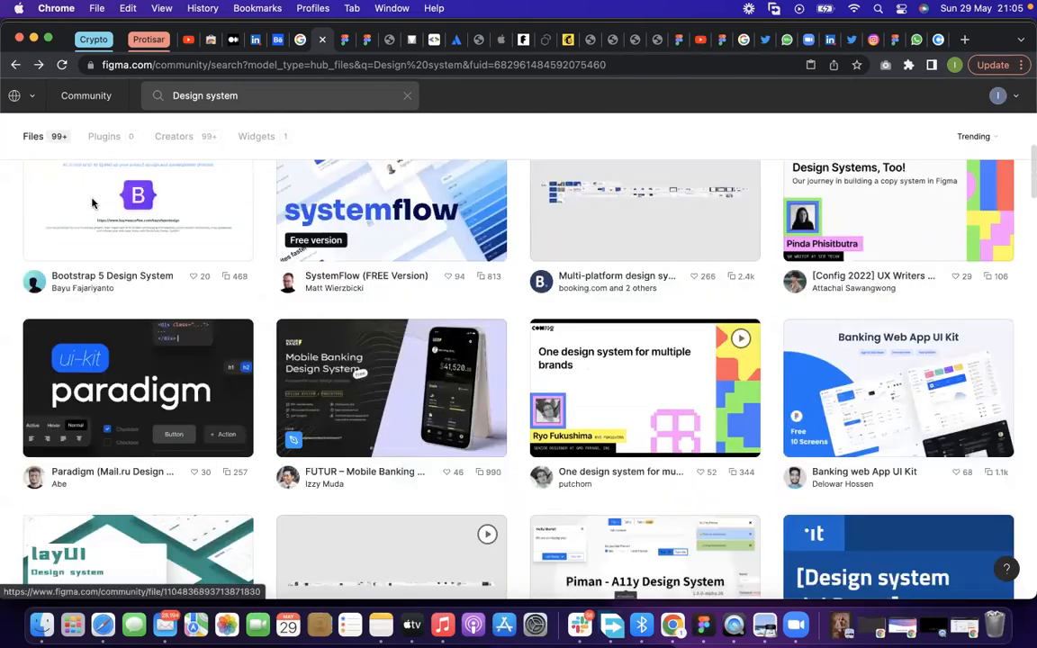
{"action": "scroll", "coordinate": [73, 185], "scroll_direction": "down", "scroll_amount": 1}
Open the Free UI Kit page of the Banking web App UI Kit file and copy the file's URL
{"action": "left_click", "coordinate": [74, 206]}
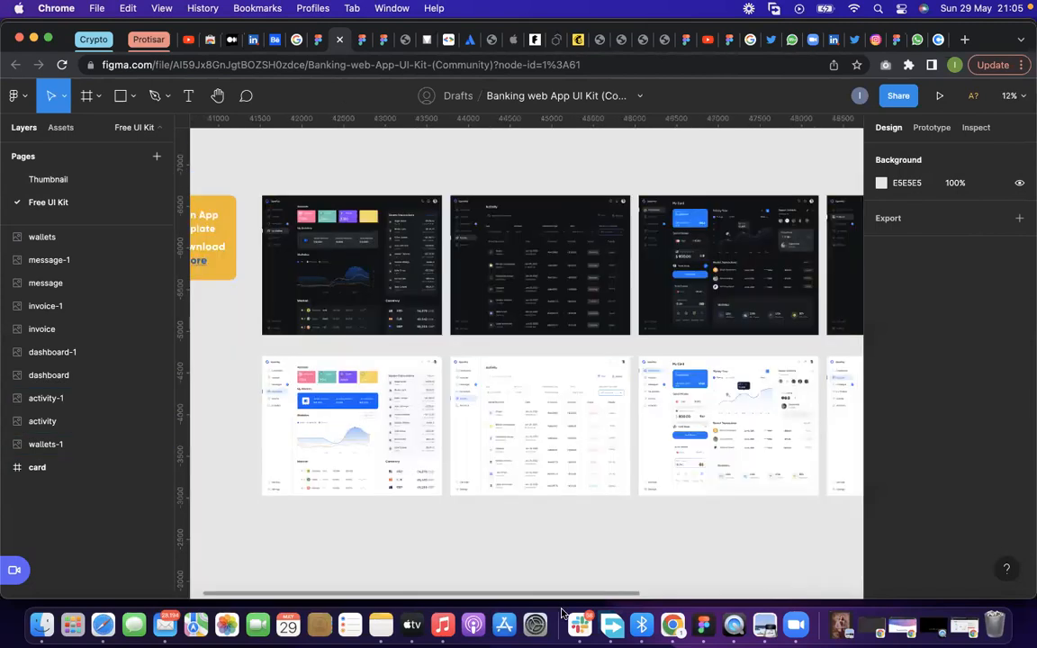
{"action": "left_click", "coordinate": [335, 65]}
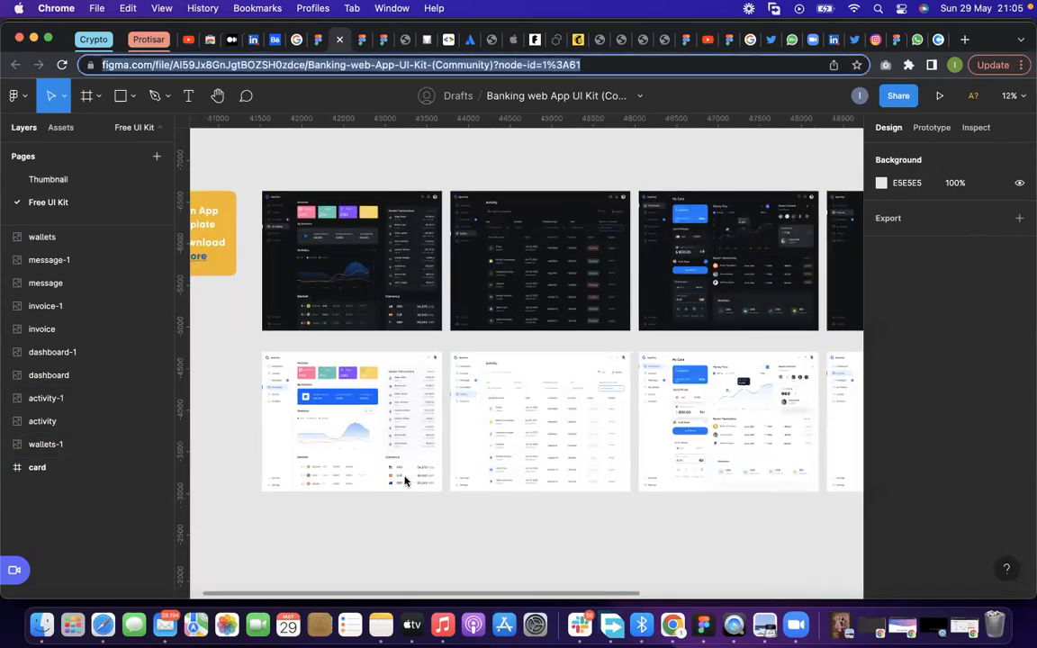
{"action": "right_click", "coordinate": [335, 64]}
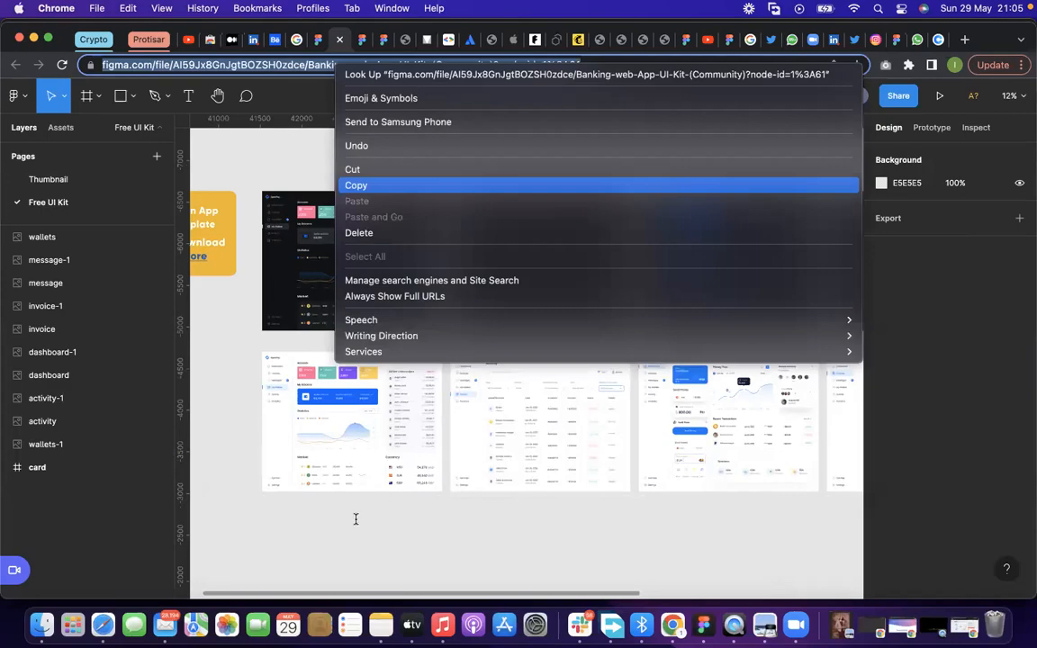
{"action": "left_click", "coordinate": [356, 184]}
Switch to Slack, clear the draft message in the ui-ux channel, and send the copied Figma file link
{"action": "left_click", "coordinate": [579, 625]}
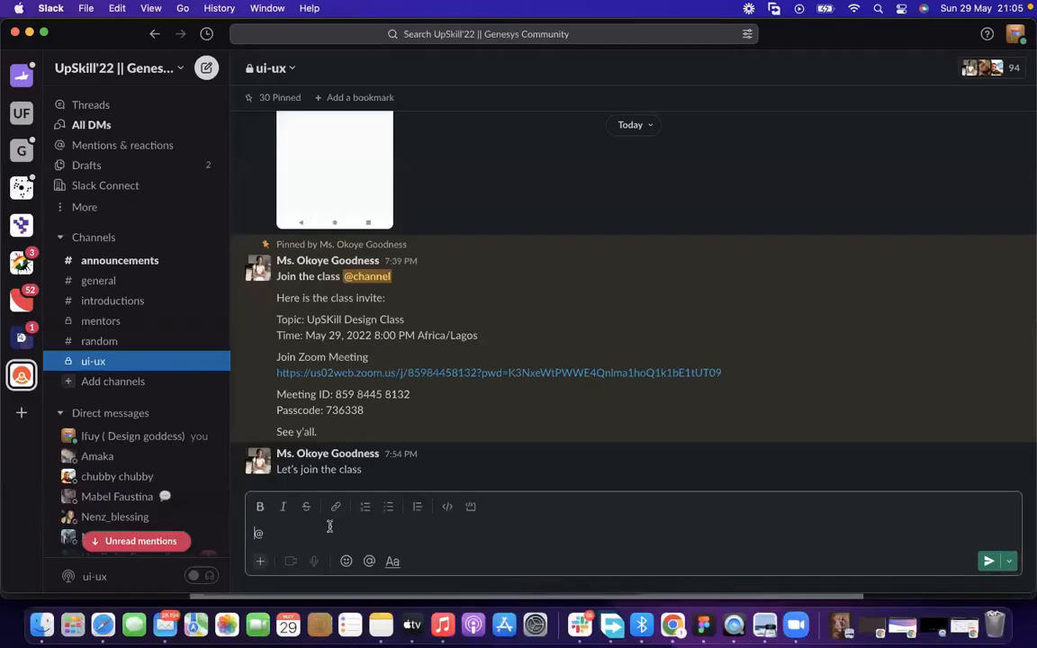
{"action": "key", "text": "BackSpace"}
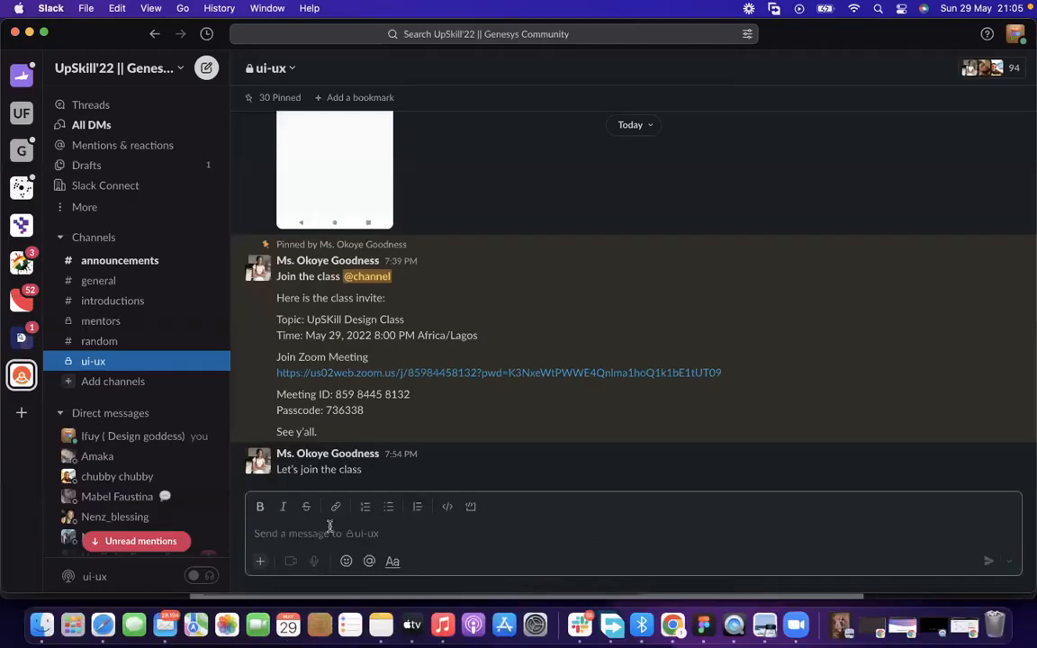
{"action": "key", "text": "super+v"}
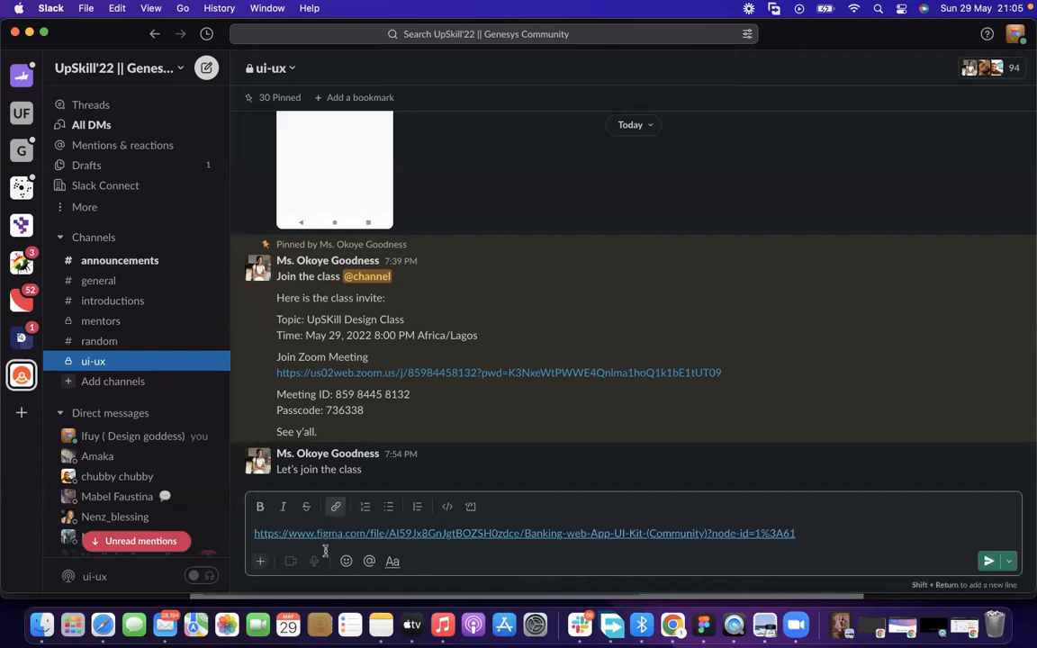
{"action": "key", "text": "Return"}
Switch back to Chrome and browse the Figma Community "Design system" results again
{"action": "left_click", "coordinate": [668, 617]}
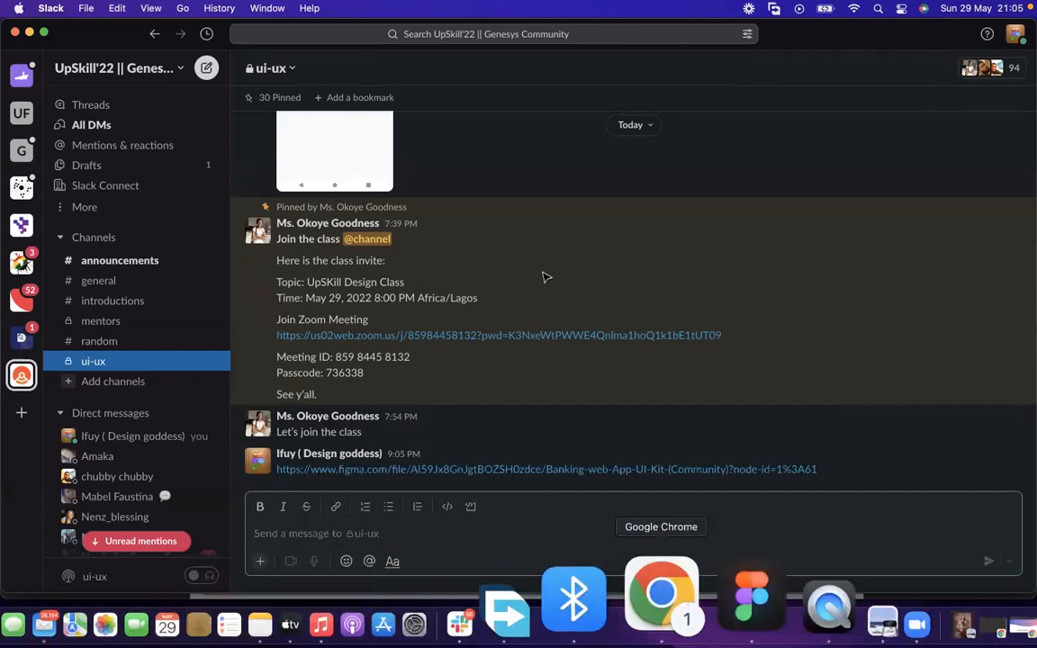
{"action": "left_click", "coordinate": [731, 63]}
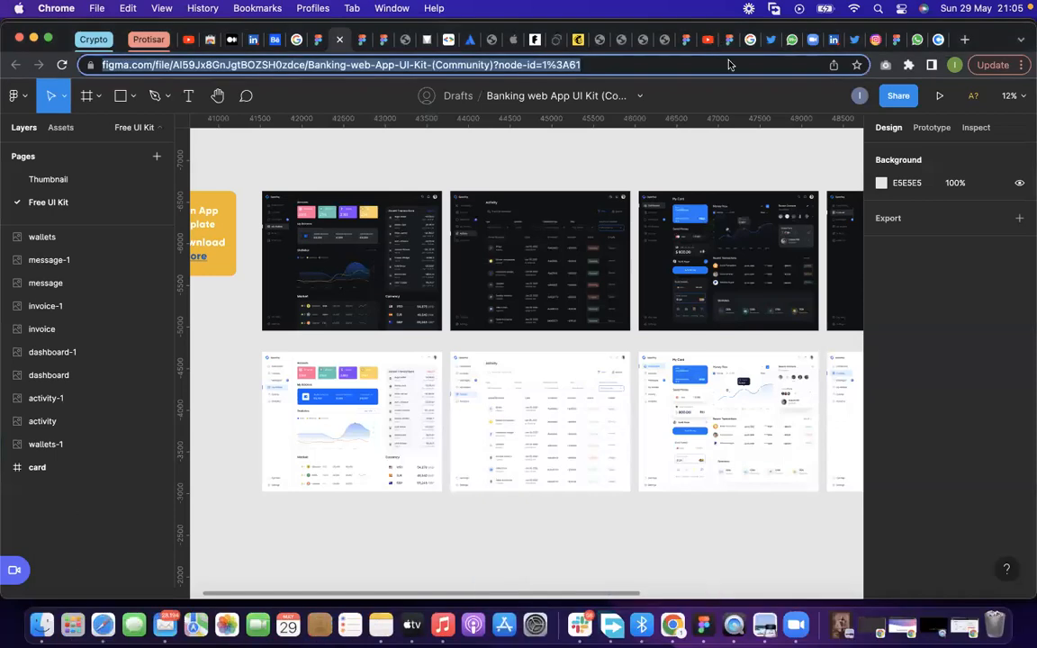
{"action": "left_click", "coordinate": [326, 41]}
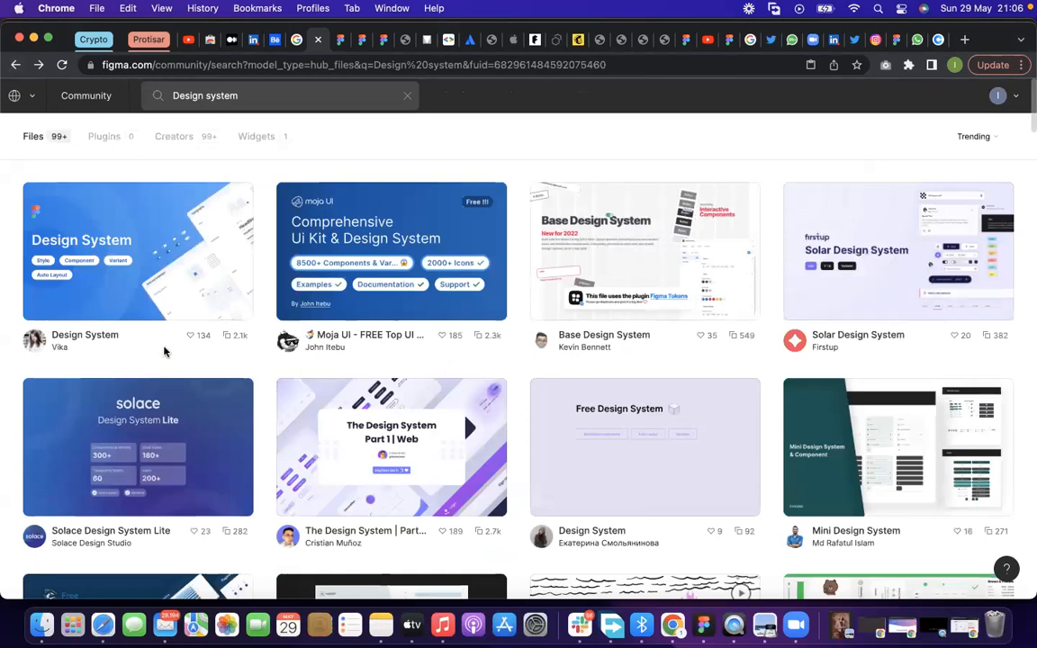
{"action": "scroll", "coordinate": [225, 378], "scroll_direction": "down", "scroll_amount": 5}
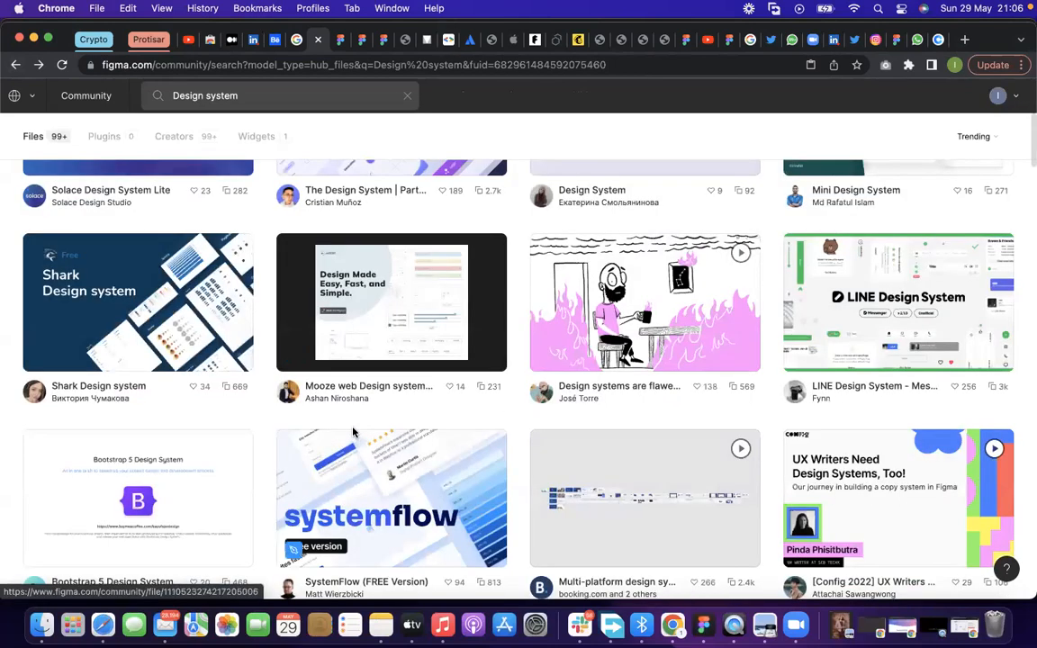
{"action": "scroll", "coordinate": [352, 432], "scroll_direction": "down", "scroll_amount": 4}
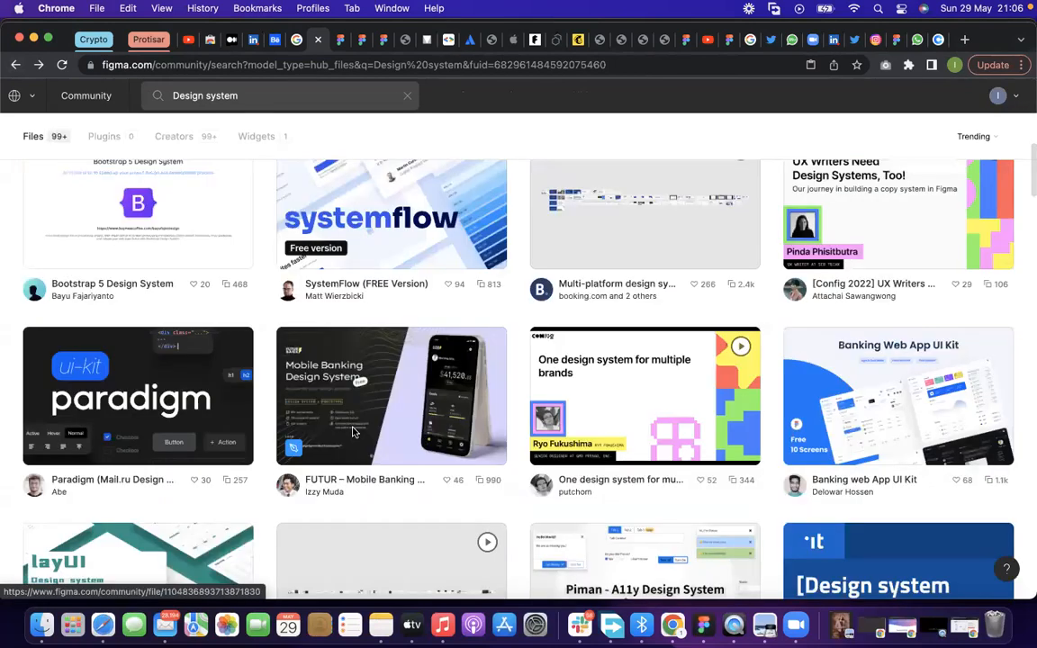
Search the Figma Community for "material design system" in place of the current query
{"action": "scroll", "coordinate": [352, 432], "scroll_direction": "down", "scroll_amount": 4}
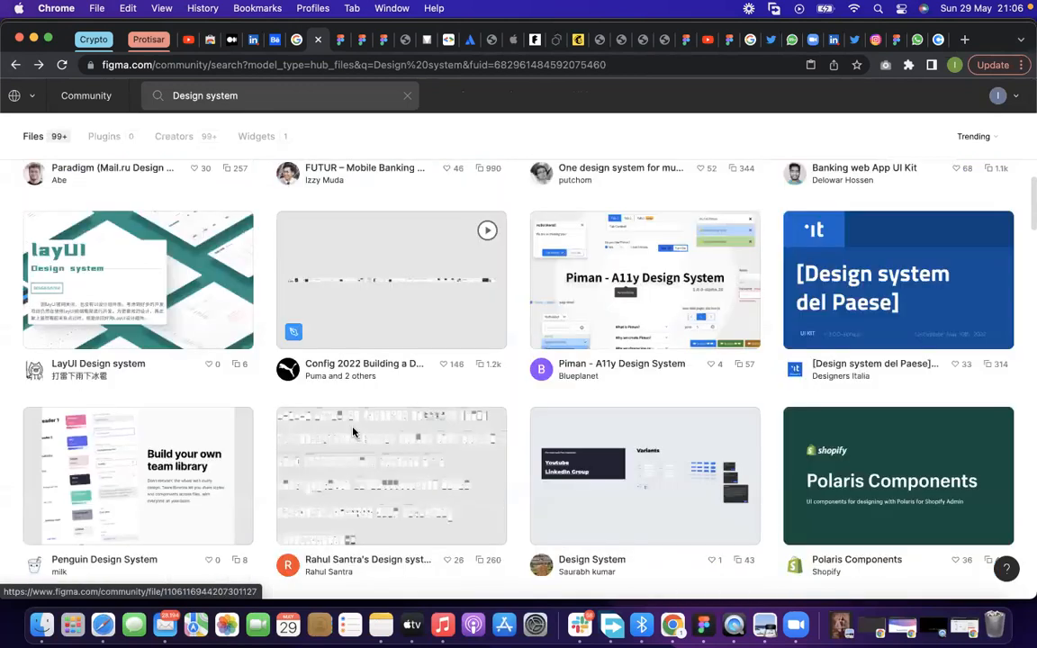
{"action": "scroll", "coordinate": [353, 432], "scroll_direction": "down", "scroll_amount": 1}
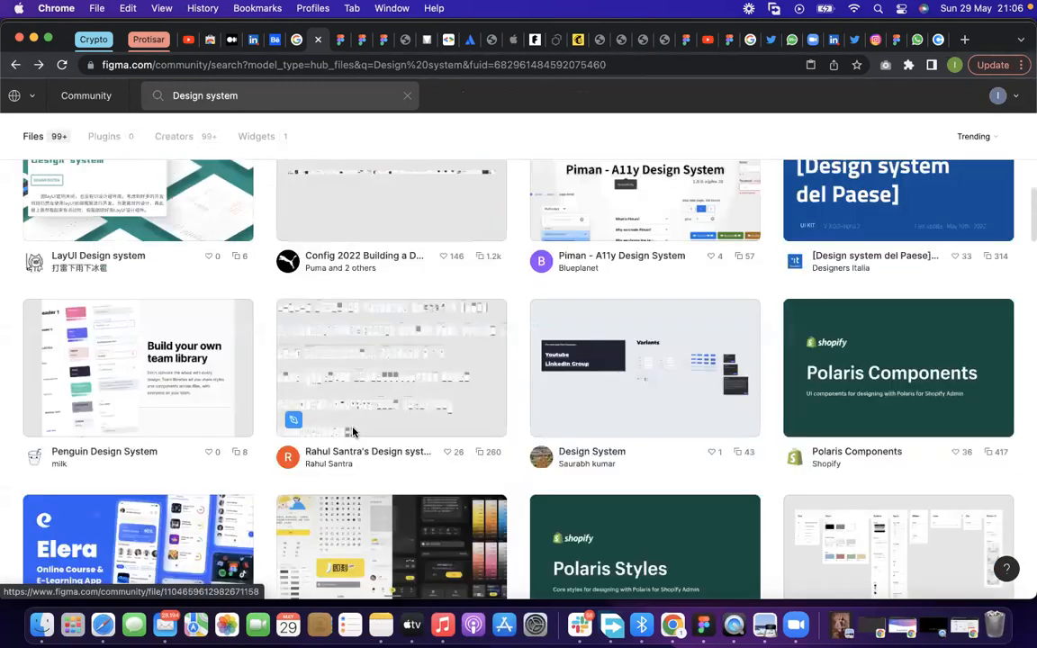
{"action": "scroll", "coordinate": [353, 432], "scroll_direction": "down", "scroll_amount": 2}
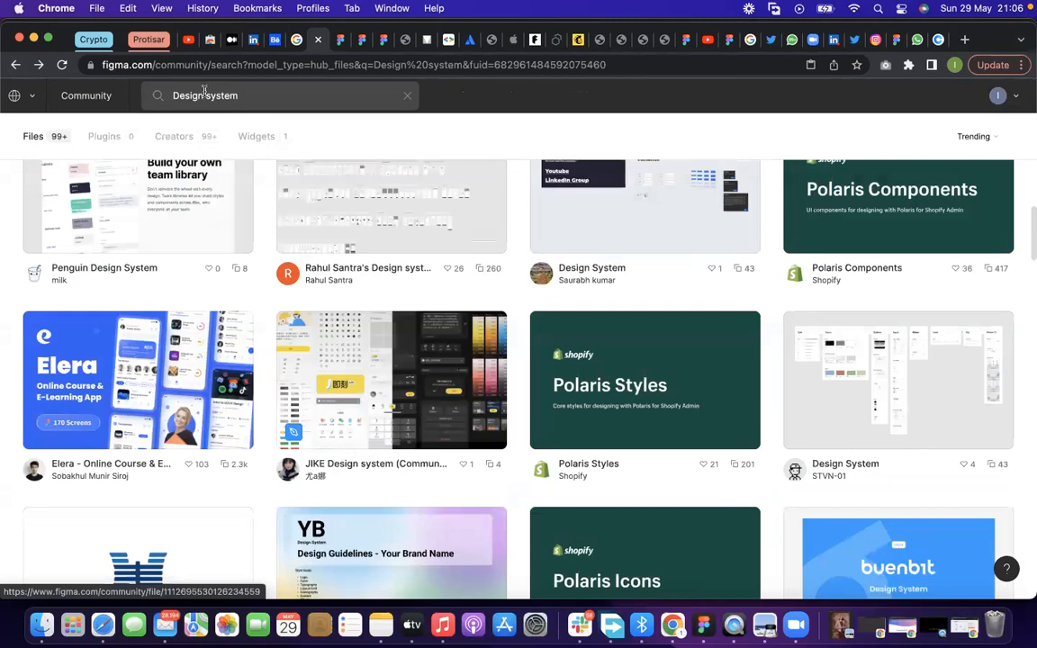
{"action": "scroll", "coordinate": [418, 370], "scroll_direction": "up", "scroll_amount": 8}
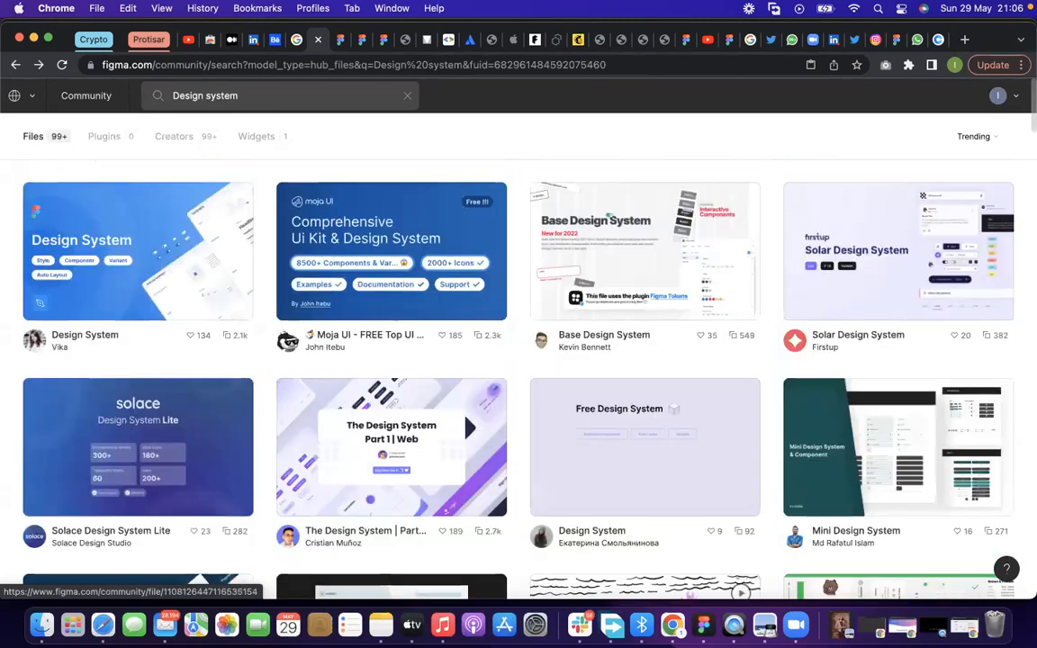
{"action": "left_click", "coordinate": [406, 96]}
{"action": "type", "text": "material "}
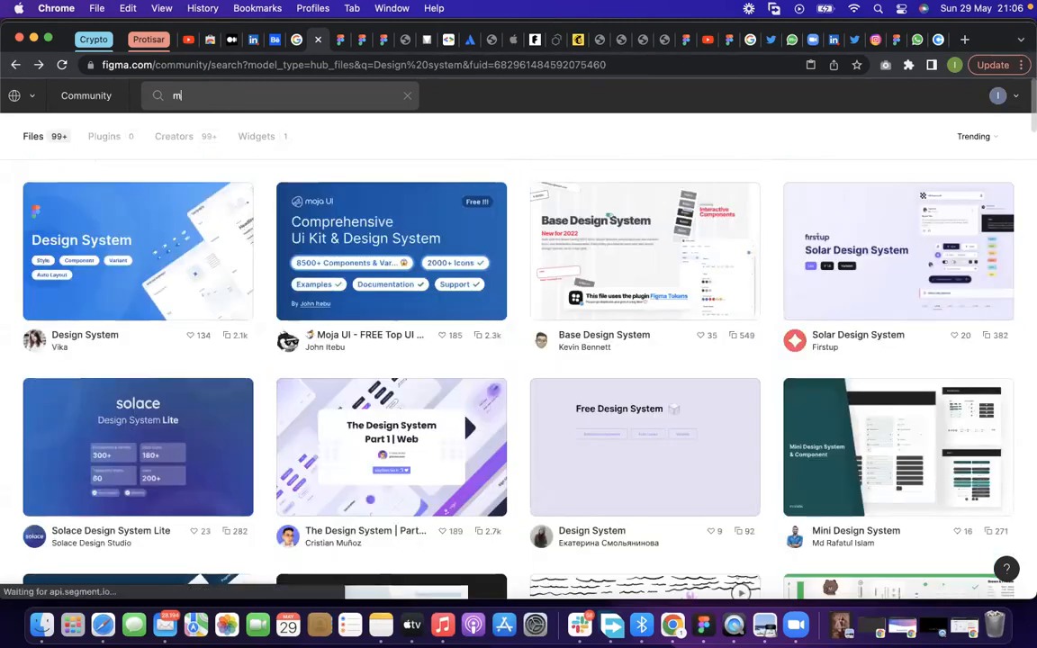
{"action": "type", "text": "d"}
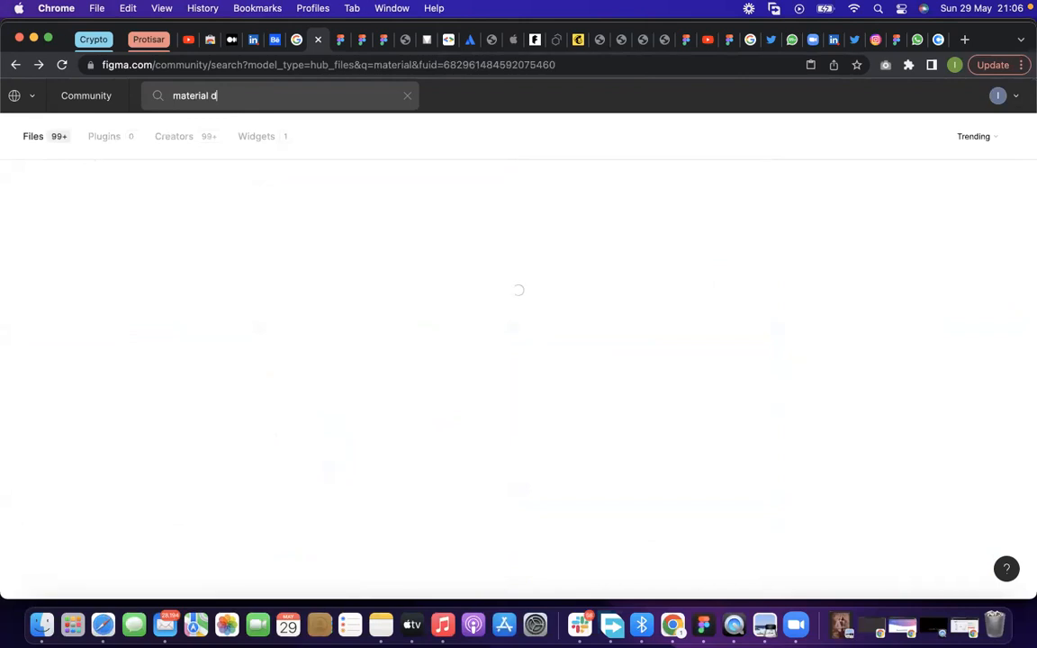
{"action": "type", "text": "esign "}
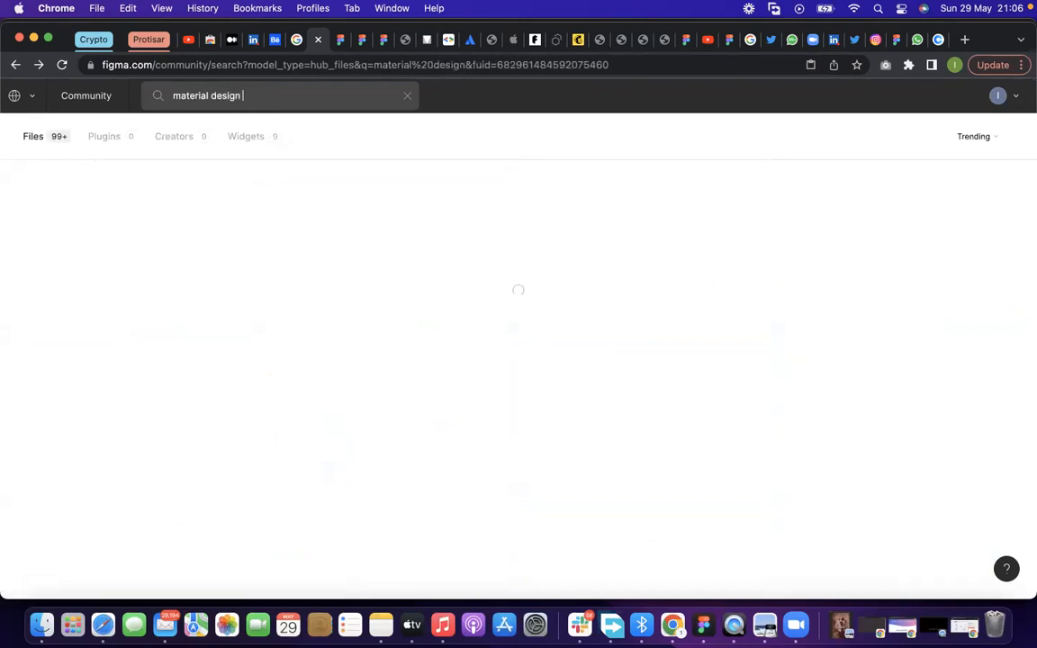
{"action": "type", "text": "system"}
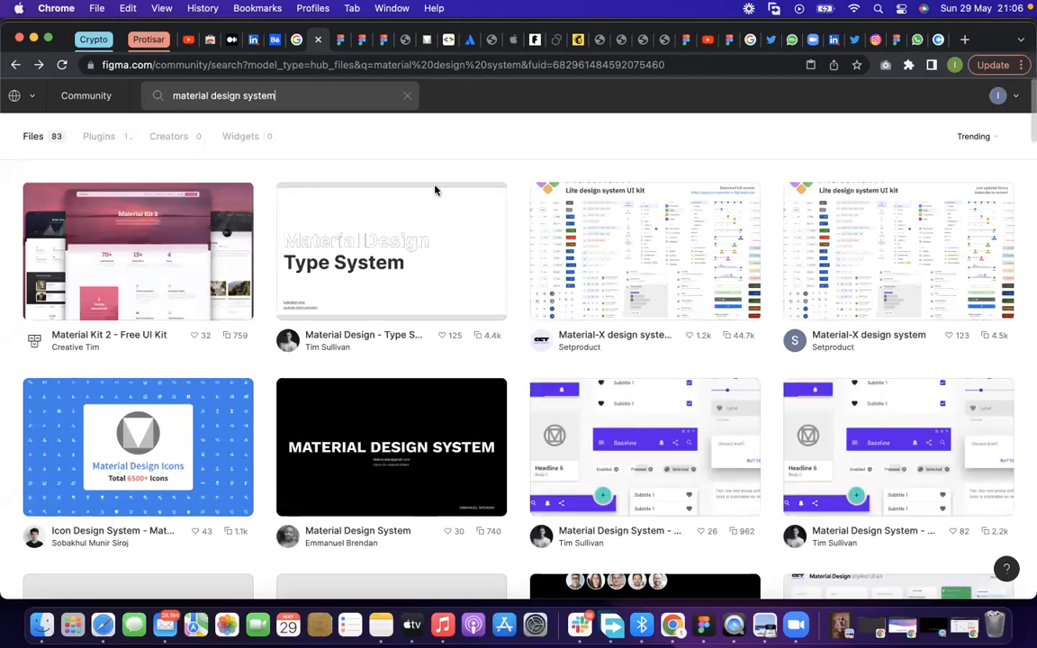
Open the Material Design System - With Auto Layout (No States or Variants) community file and duplicate it into the drafts
{"action": "left_click", "coordinate": [596, 409]}
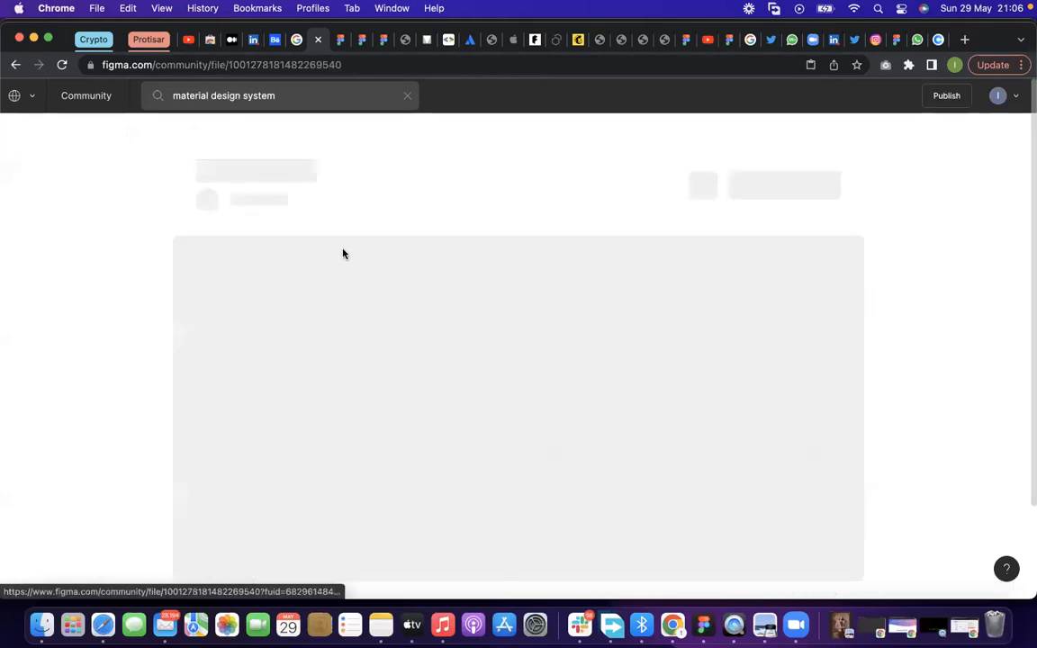
{"action": "left_click", "coordinate": [770, 167]}
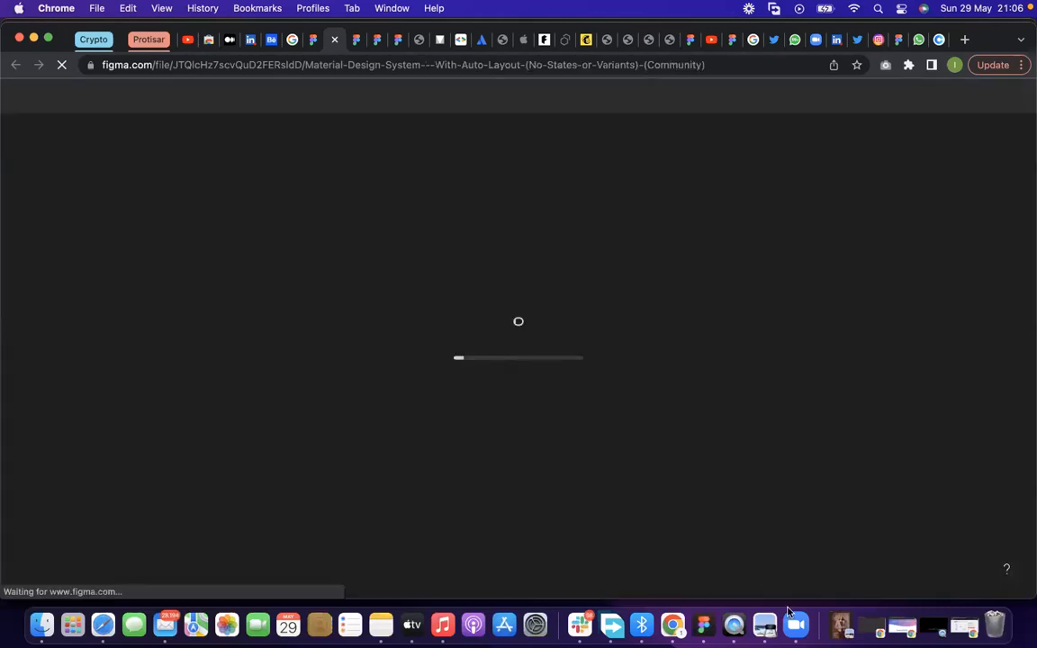
{"action": "left_click", "coordinate": [788, 611]}
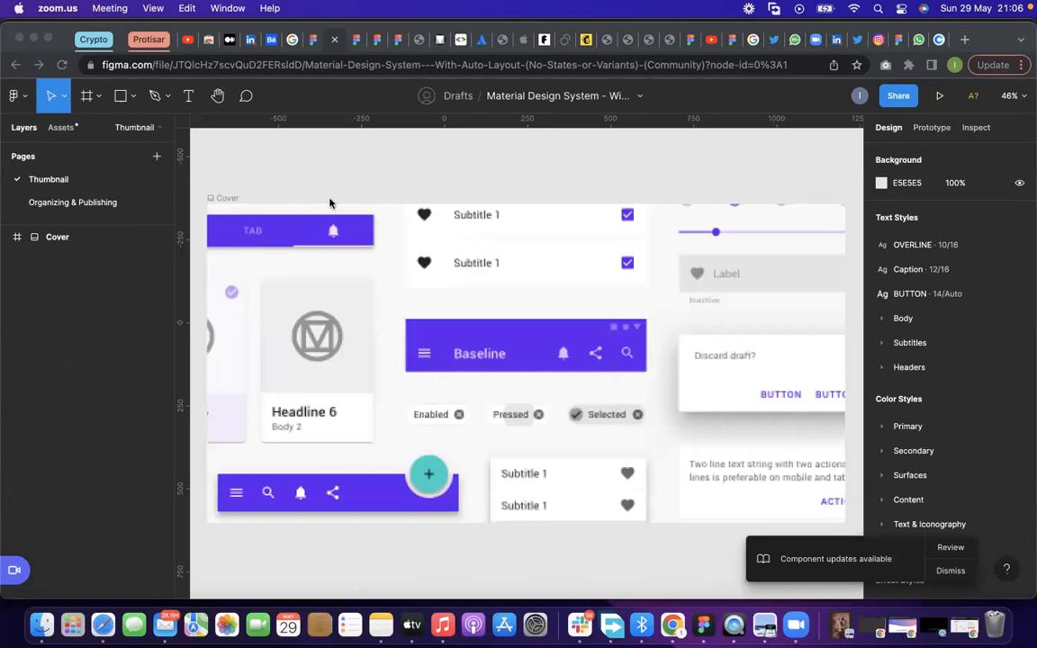
Open the Organizing & Publishing page and examine the grid, typography and color frames of the Foundation group
{"action": "left_click", "coordinate": [104, 201]}
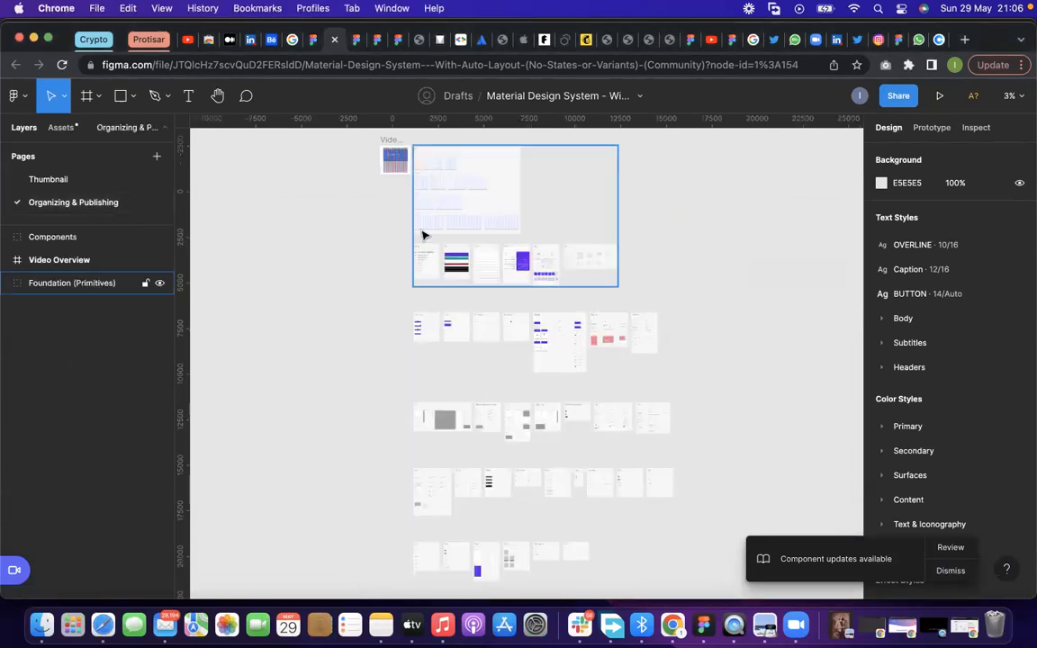
{"action": "scroll", "coordinate": [424, 235], "scroll_direction": "up", "scroll_amount": 2}
{"action": "scroll", "coordinate": [423, 235], "scroll_direction": "down", "scroll_amount": 1}
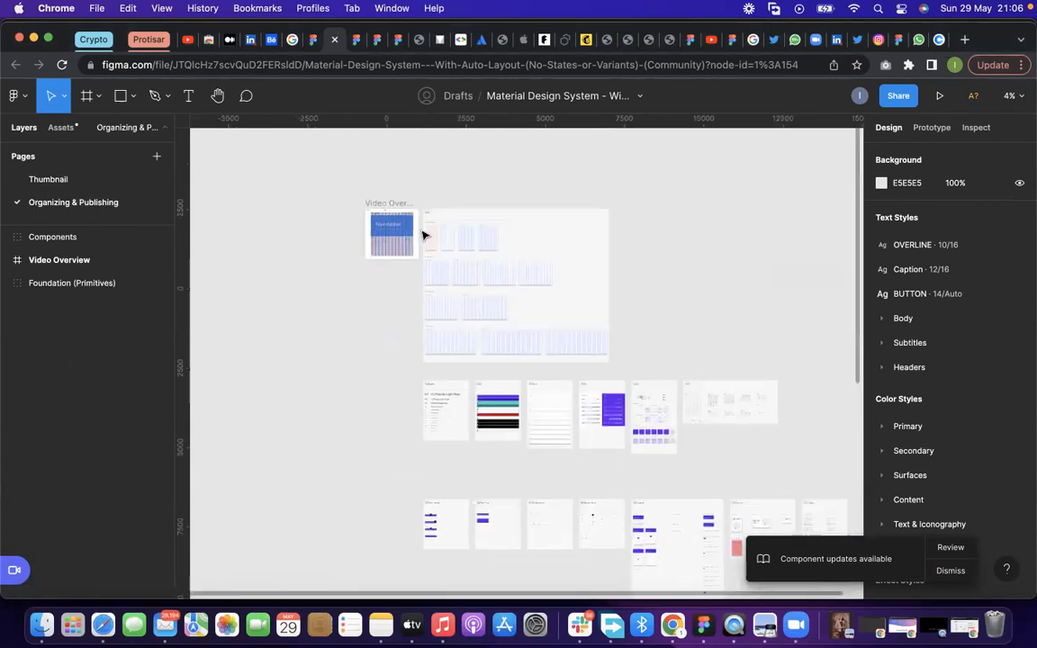
{"action": "scroll", "coordinate": [449, 202], "scroll_direction": "up", "scroll_amount": 5}
{"action": "scroll", "coordinate": [451, 205], "scroll_direction": "down", "scroll_amount": 3}
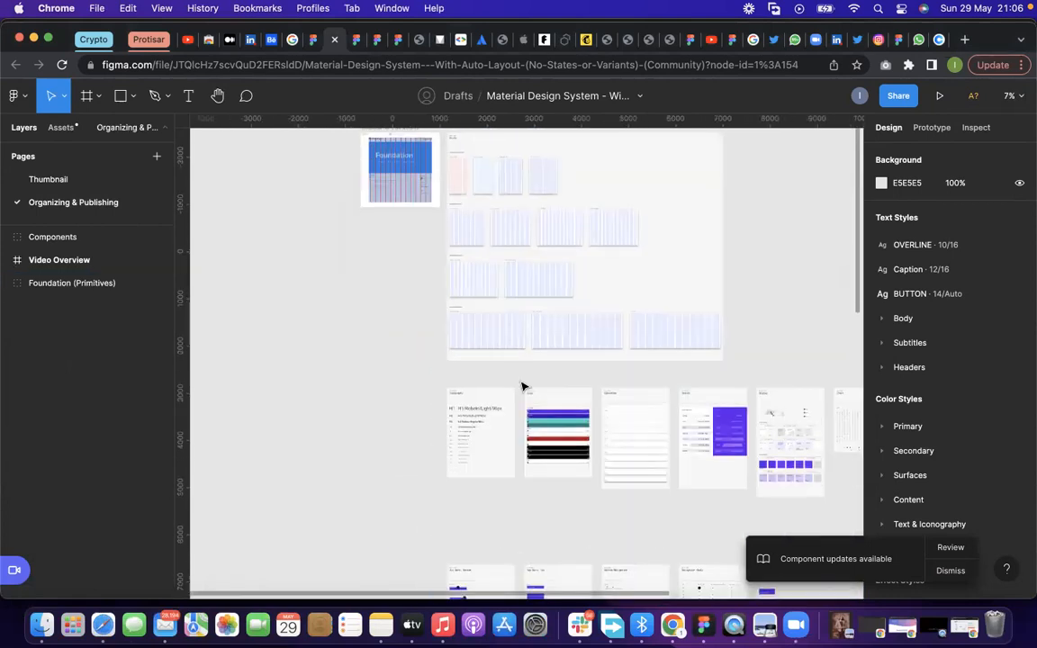
{"action": "scroll", "coordinate": [519, 342], "scroll_direction": "down", "scroll_amount": 3}
{"action": "scroll", "coordinate": [523, 308], "scroll_direction": "up", "scroll_amount": 2}
{"action": "scroll", "coordinate": [525, 306], "scroll_direction": "up", "scroll_amount": 5}
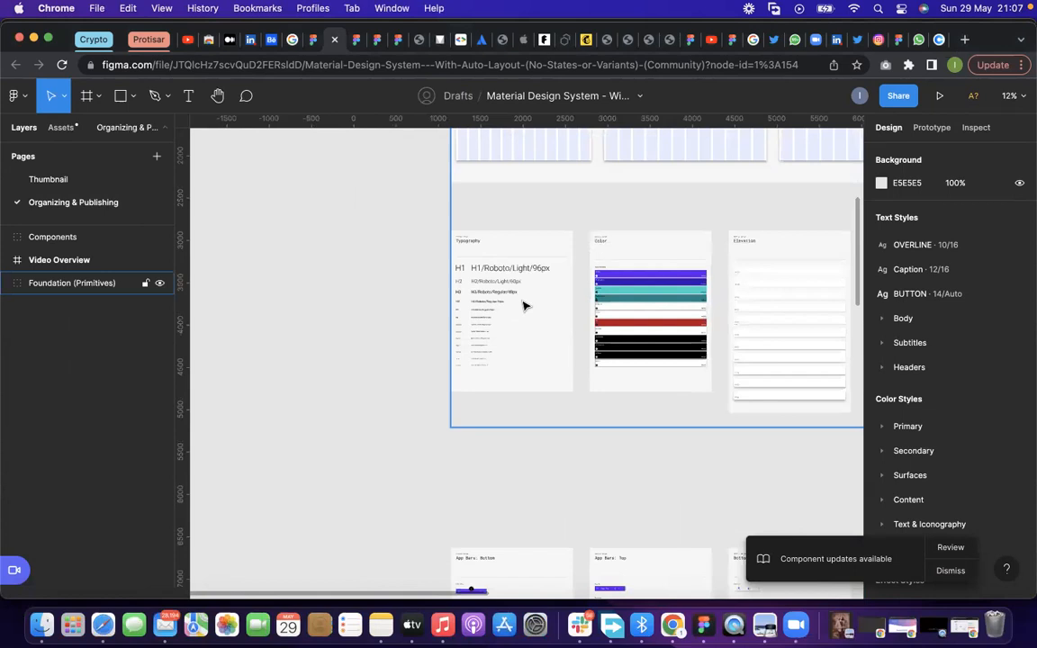
Select the Typography frame and examine its list of heading and body text styles up close
{"action": "left_click", "coordinate": [472, 262]}
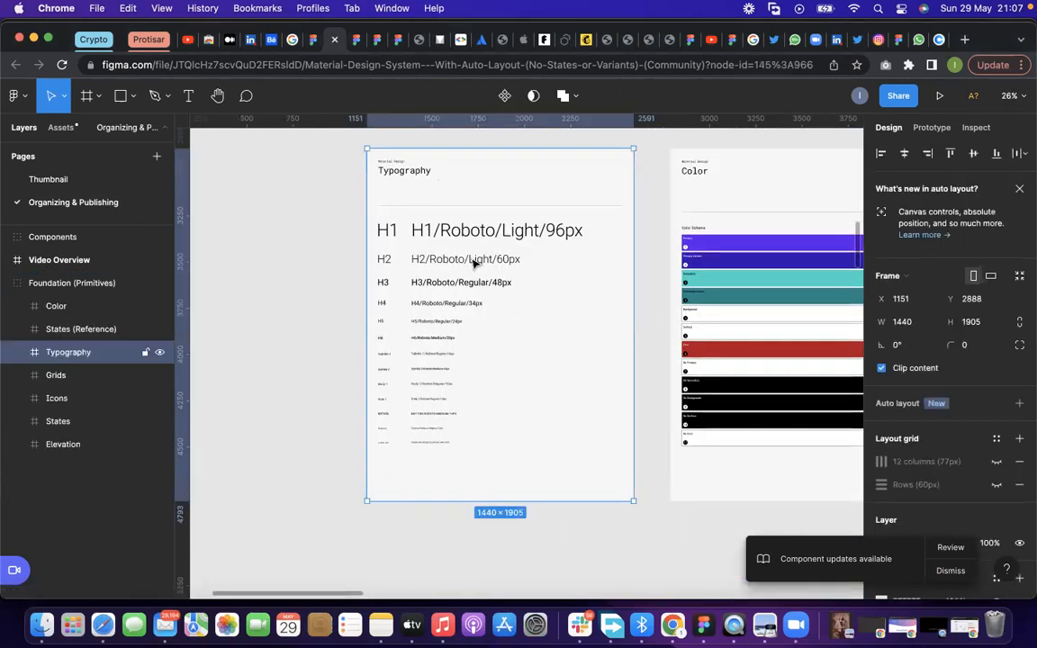
{"action": "scroll", "coordinate": [497, 243], "scroll_direction": "up", "scroll_amount": 2}
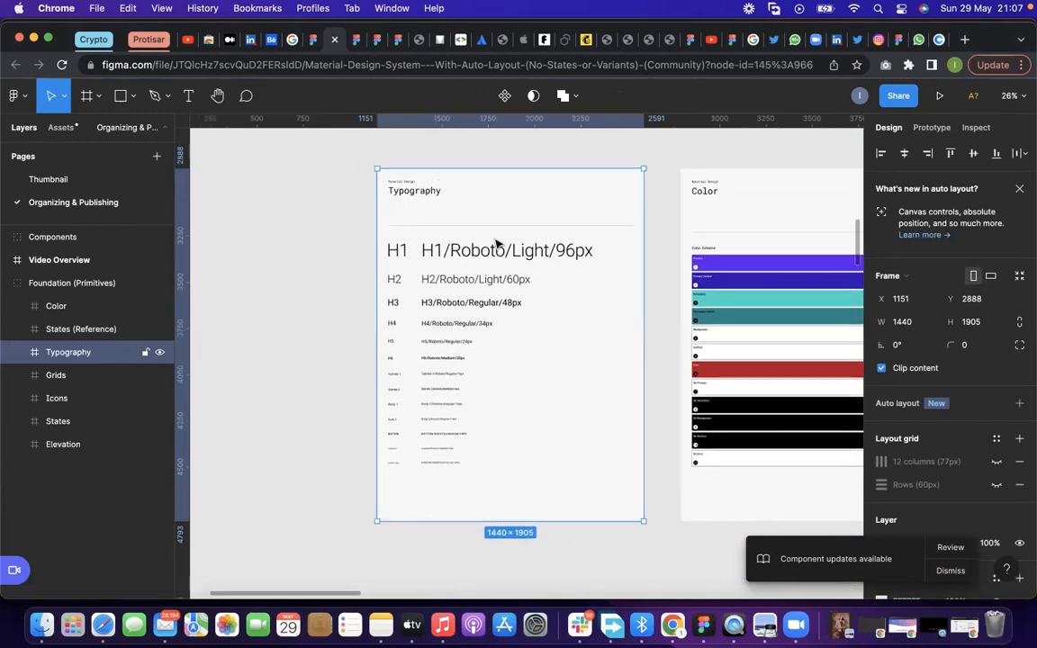
{"action": "scroll", "coordinate": [496, 243], "scroll_direction": "up", "scroll_amount": 3}
{"action": "scroll", "coordinate": [544, 328], "scroll_direction": "down", "scroll_amount": 2}
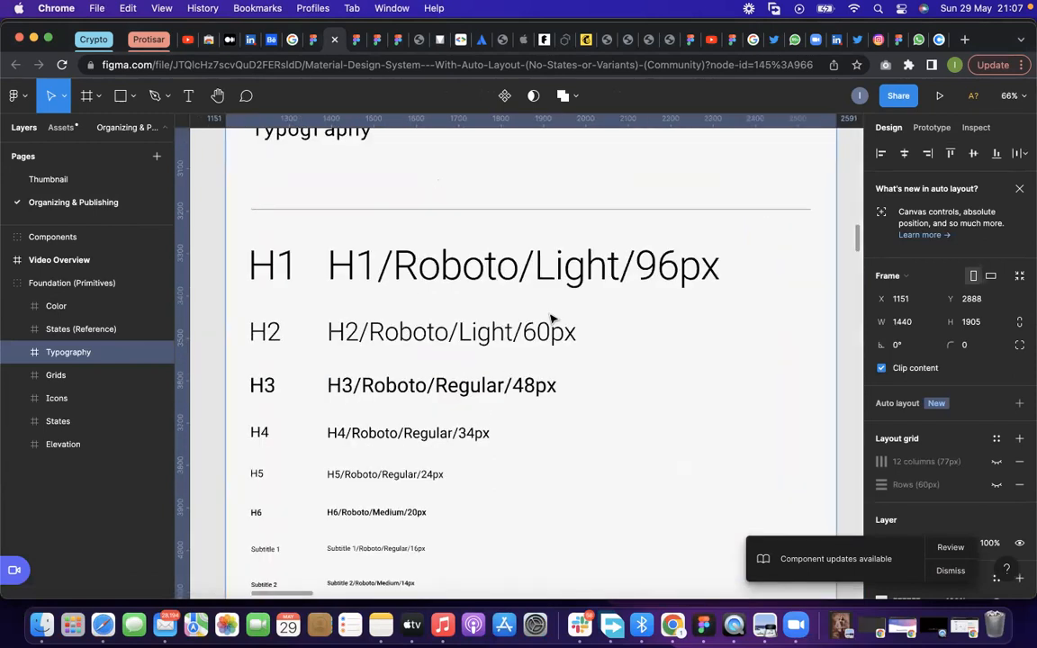
{"action": "scroll", "coordinate": [552, 320], "scroll_direction": "down", "scroll_amount": 1}
{"action": "scroll", "coordinate": [552, 321], "scroll_direction": "up", "scroll_amount": 1}
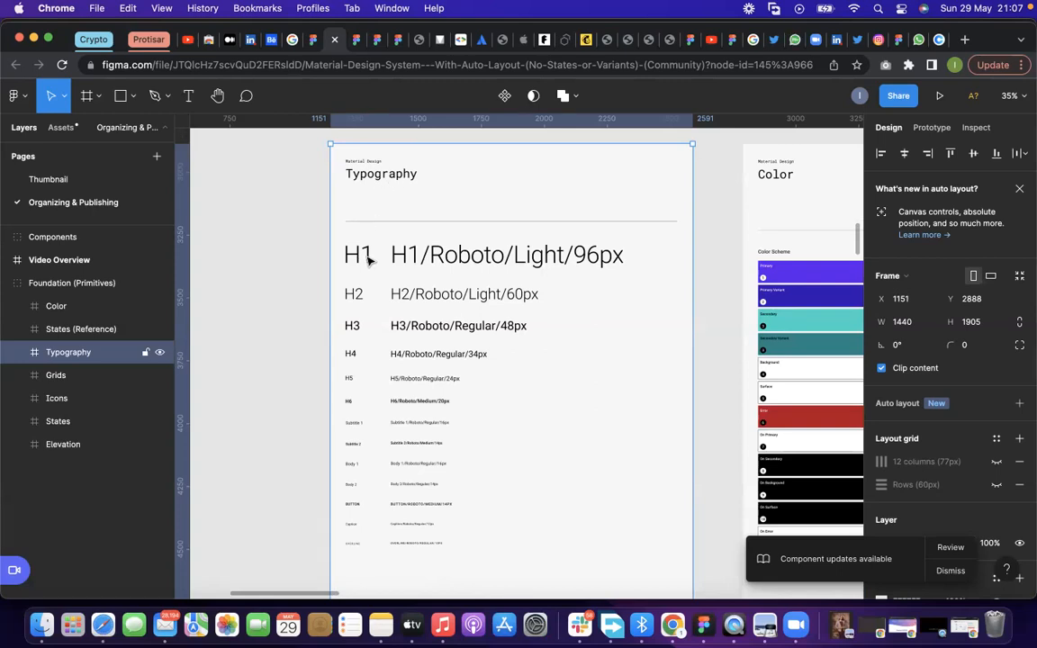
Inspect the H1, H2 and H3 entries of the Typography frame by selecting their labels and samples in turn
{"action": "left_click", "coordinate": [417, 259]}
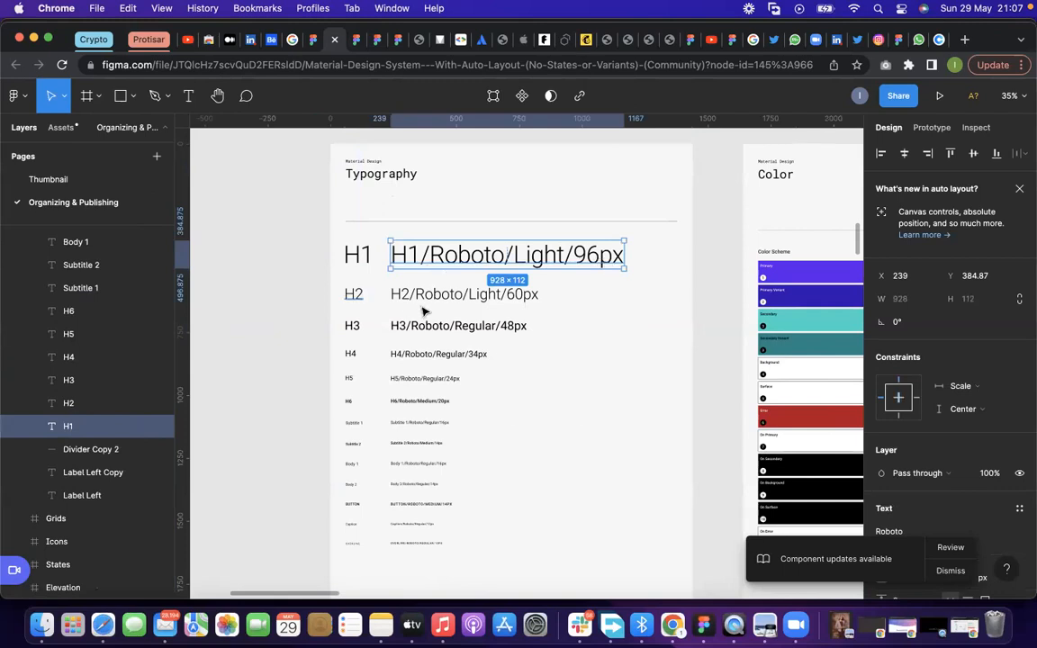
{"action": "scroll", "coordinate": [423, 306], "scroll_direction": "up", "scroll_amount": 1}
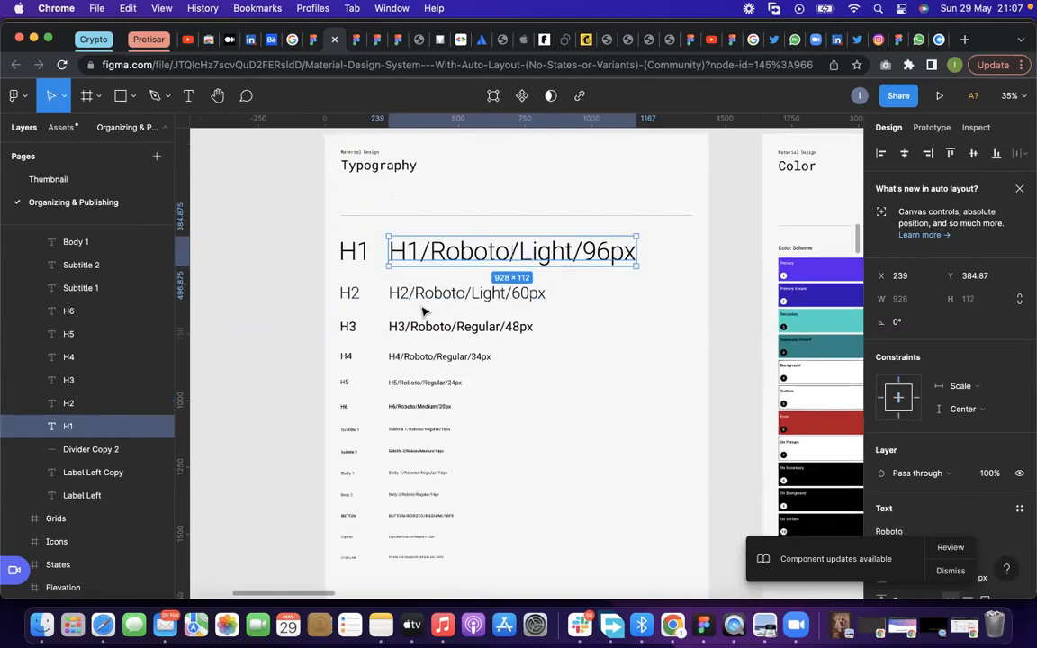
{"action": "scroll", "coordinate": [334, 297], "scroll_direction": "up", "scroll_amount": 3}
{"action": "left_click", "coordinate": [313, 287]}
{"action": "left_click", "coordinate": [405, 299]}
{"action": "left_click", "coordinate": [323, 339]}
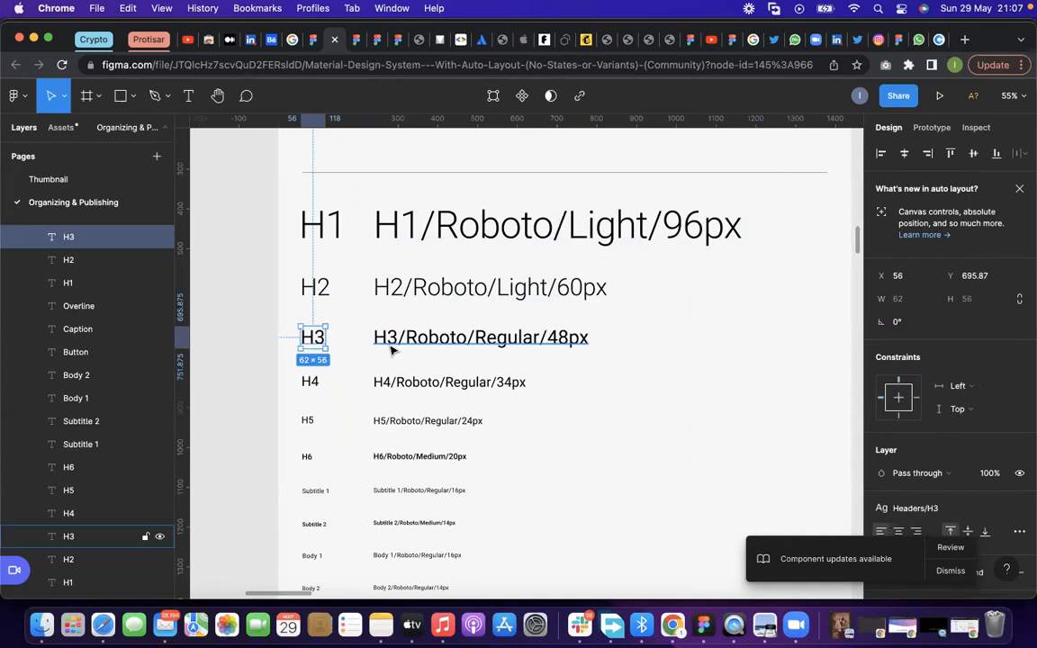
Select the Typography samples one after another from Subtitle 1 and H6 up to H2 to compare the type scale
{"action": "scroll", "coordinate": [392, 350], "scroll_direction": "down", "scroll_amount": 3}
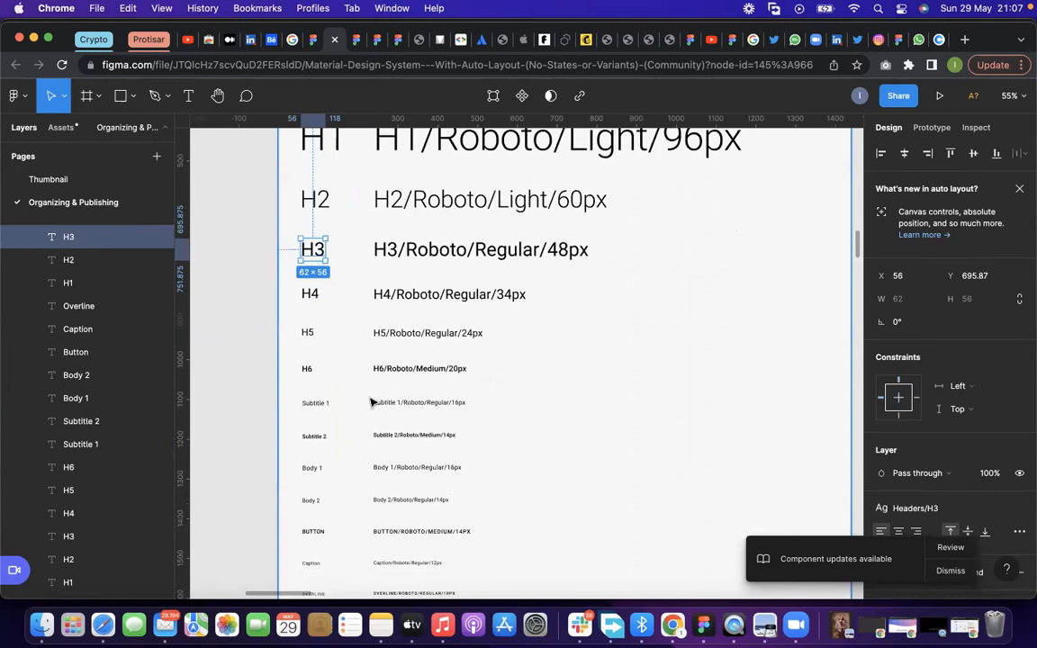
{"action": "left_click", "coordinate": [384, 410]}
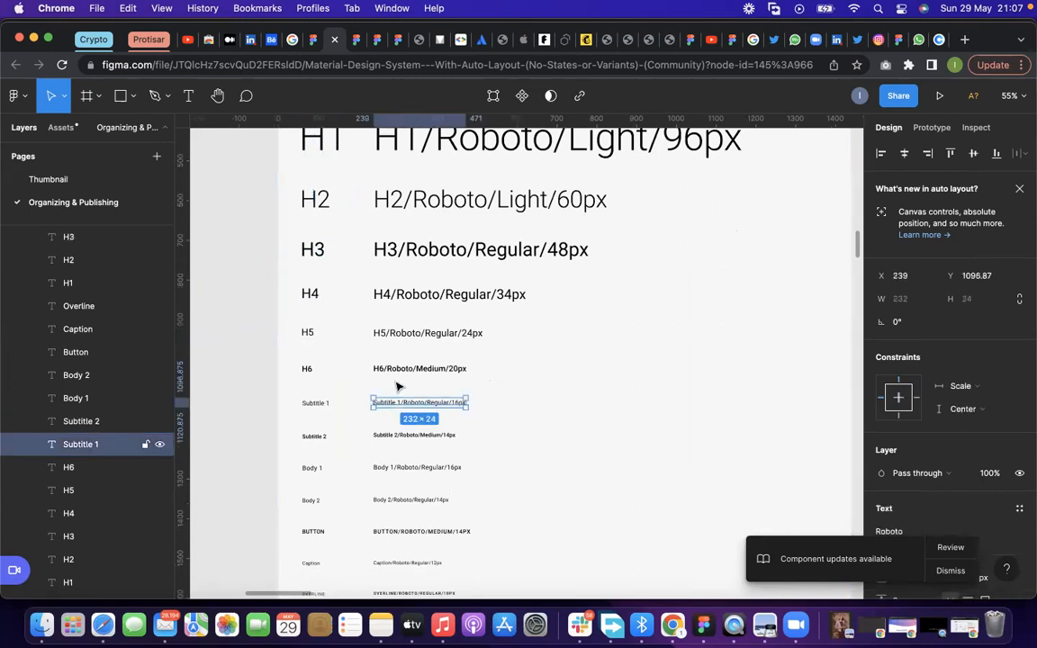
{"action": "left_click", "coordinate": [405, 370]}
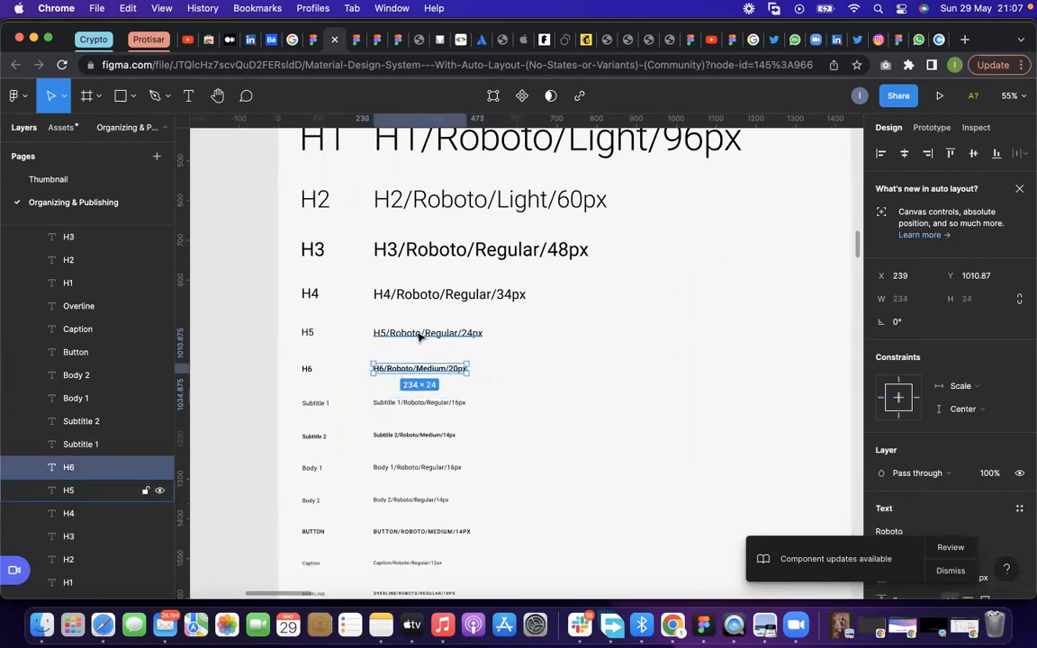
{"action": "left_click", "coordinate": [421, 336]}
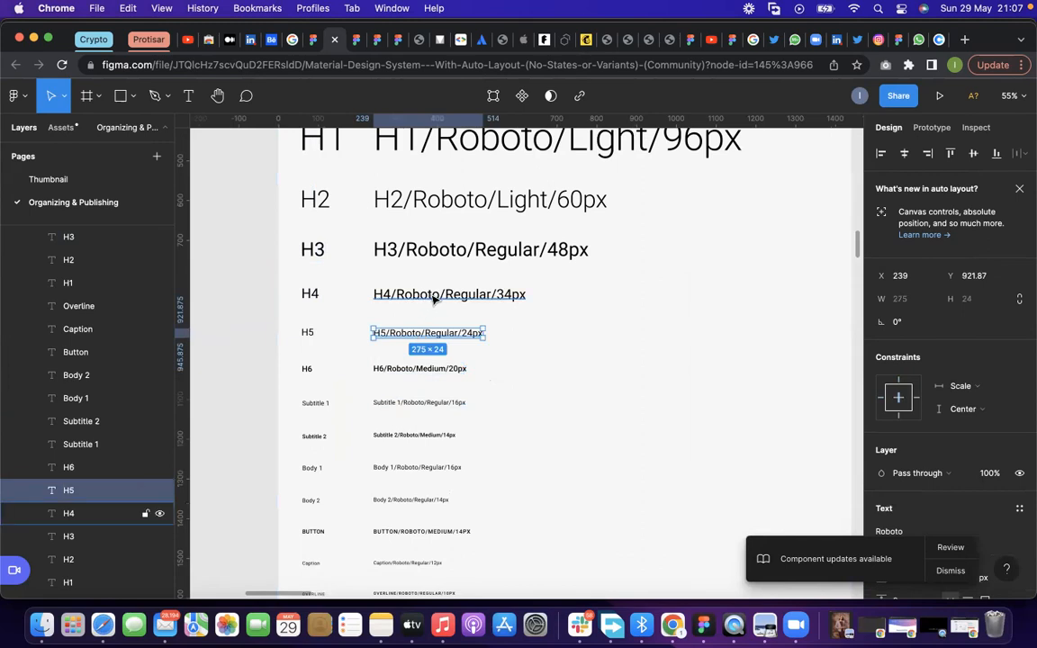
{"action": "left_click", "coordinate": [433, 295]}
{"action": "left_click", "coordinate": [428, 257]}
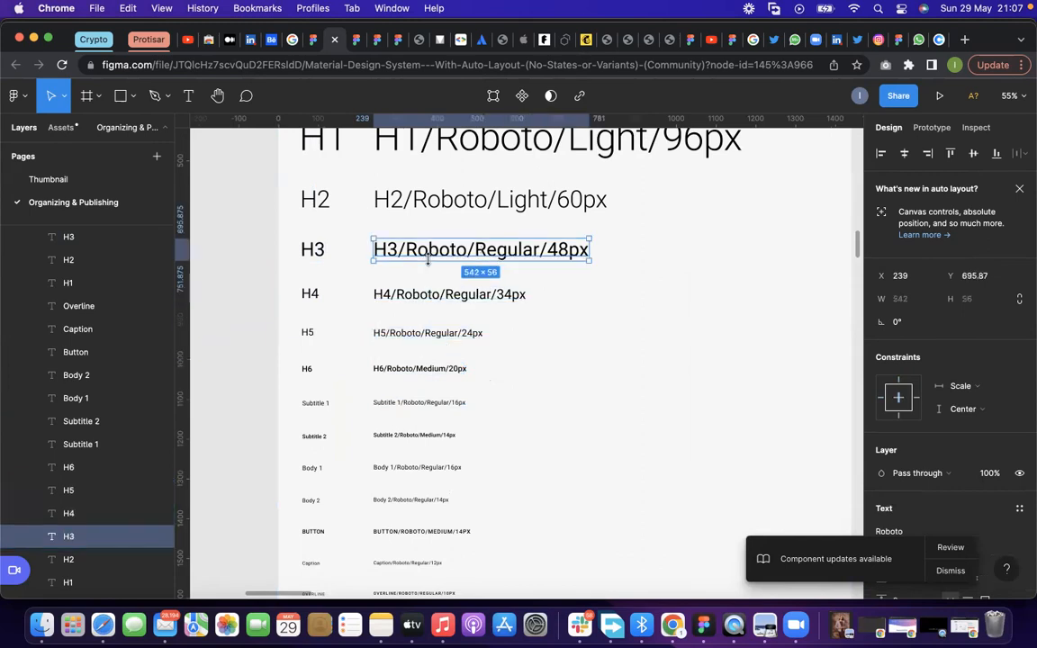
{"action": "left_click", "coordinate": [444, 208]}
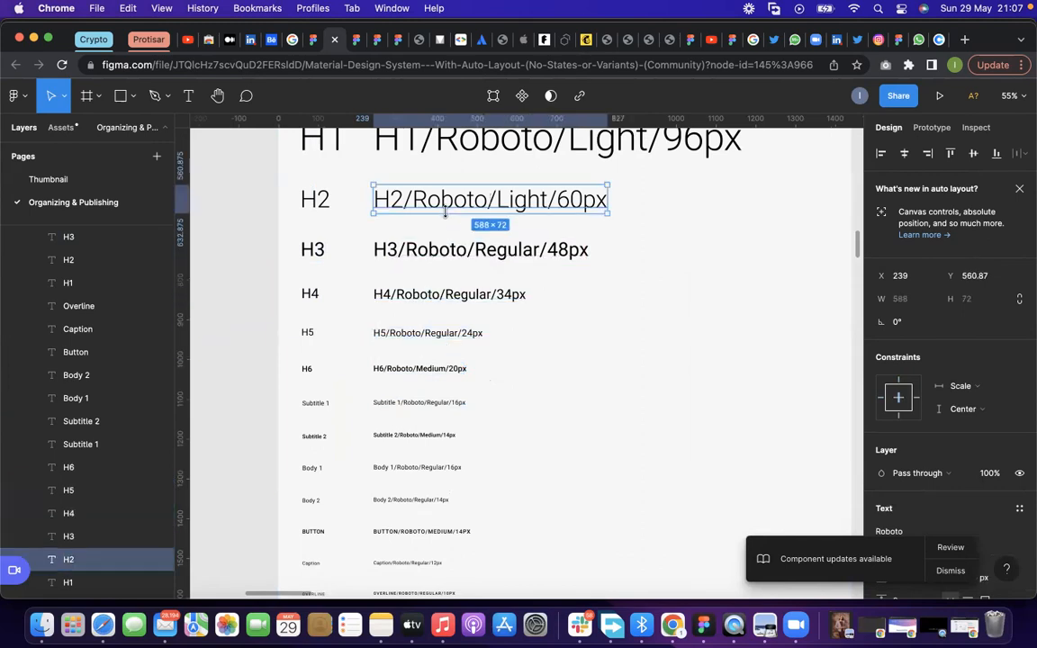
Clear the text selection and look over the Typography and Color frames, ending at the App Bars component frames below
{"action": "scroll", "coordinate": [504, 386], "scroll_direction": "down", "scroll_amount": 5}
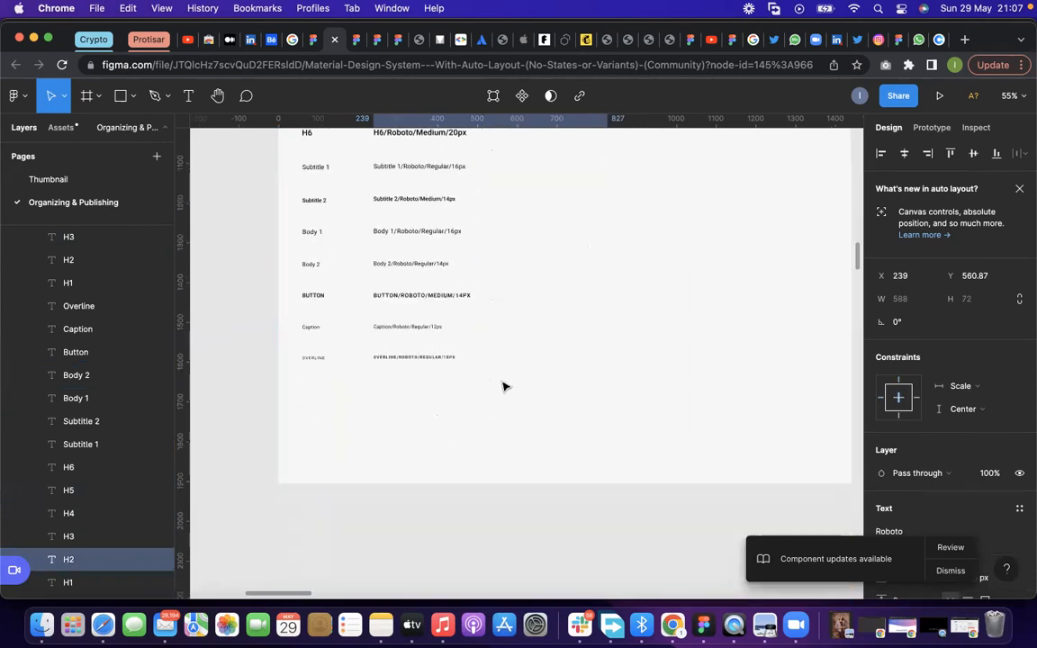
{"action": "scroll", "coordinate": [451, 392], "scroll_direction": "up", "scroll_amount": 3}
{"action": "scroll", "coordinate": [387, 370], "scroll_direction": "down", "scroll_amount": 5}
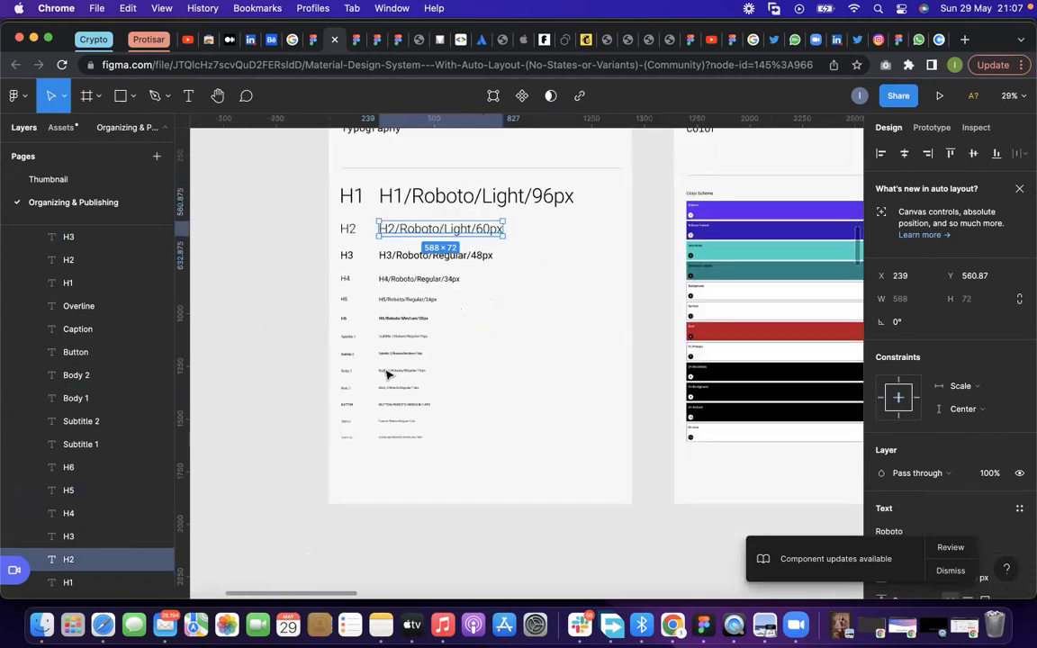
{"action": "left_click", "coordinate": [639, 212]}
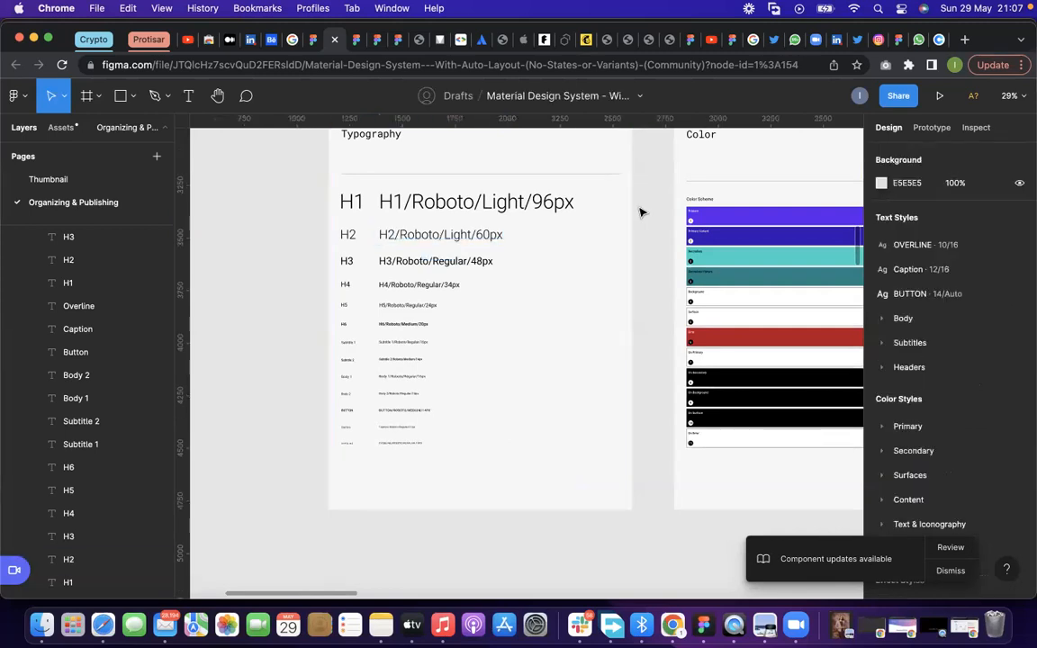
{"action": "scroll", "coordinate": [388, 359], "scroll_direction": "down", "scroll_amount": 2}
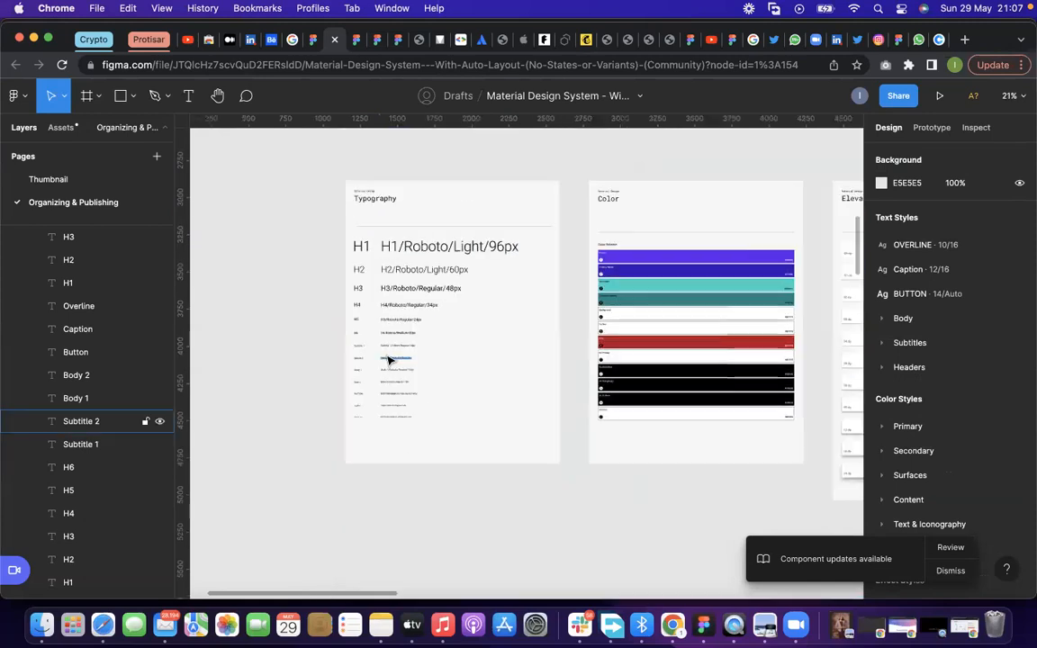
{"action": "scroll", "coordinate": [389, 359], "scroll_direction": "down", "scroll_amount": 3}
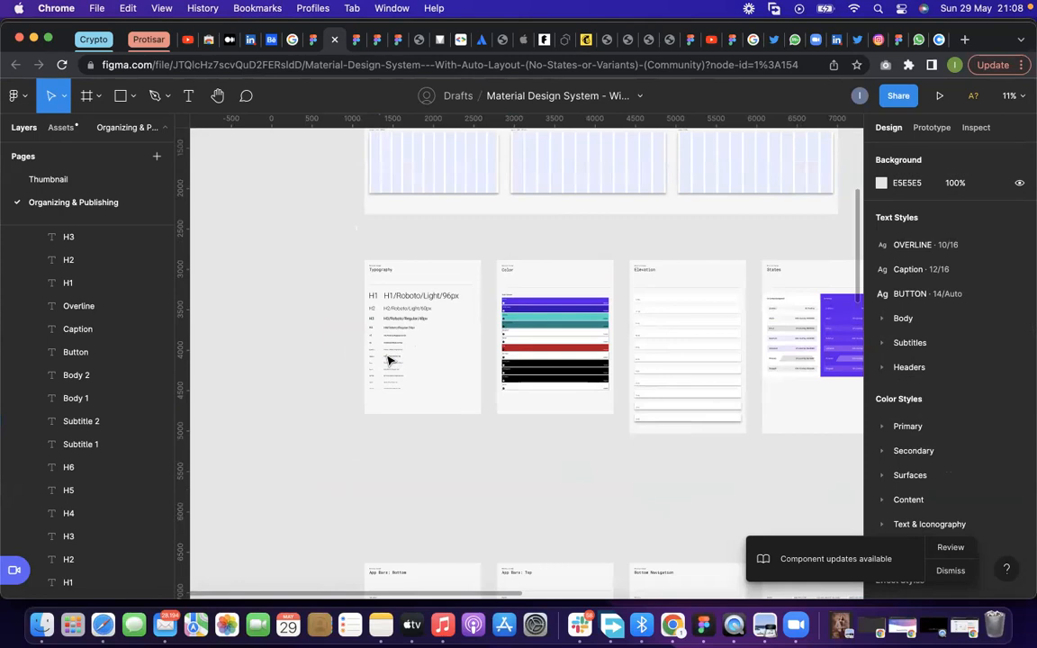
{"action": "scroll", "coordinate": [388, 359], "scroll_direction": "down", "scroll_amount": 3}
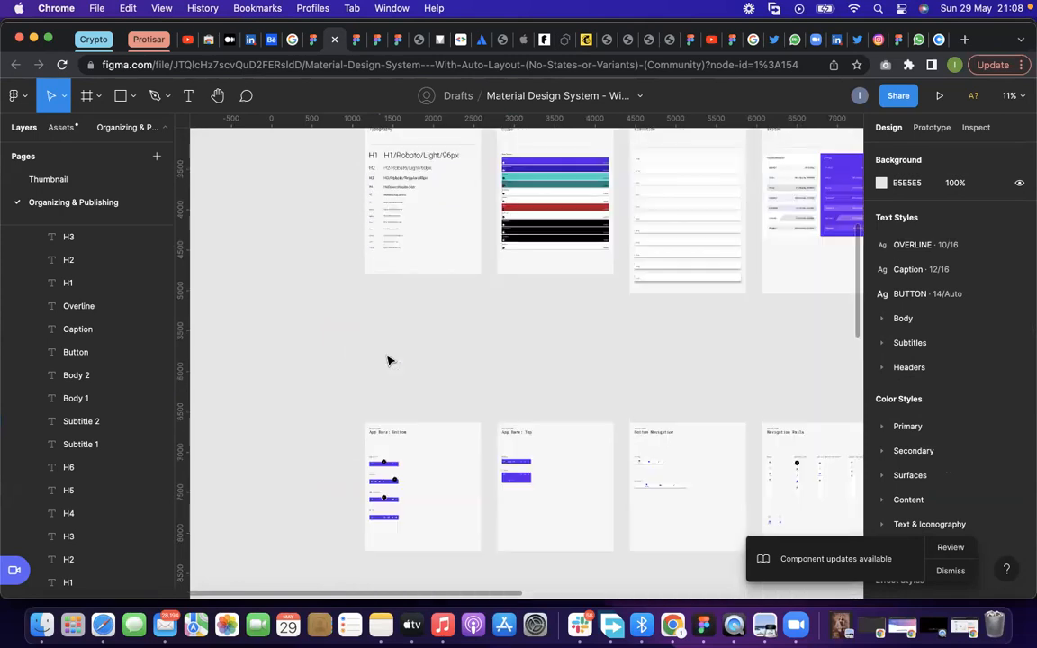
{"action": "scroll", "coordinate": [388, 361], "scroll_direction": "down", "scroll_amount": 2}
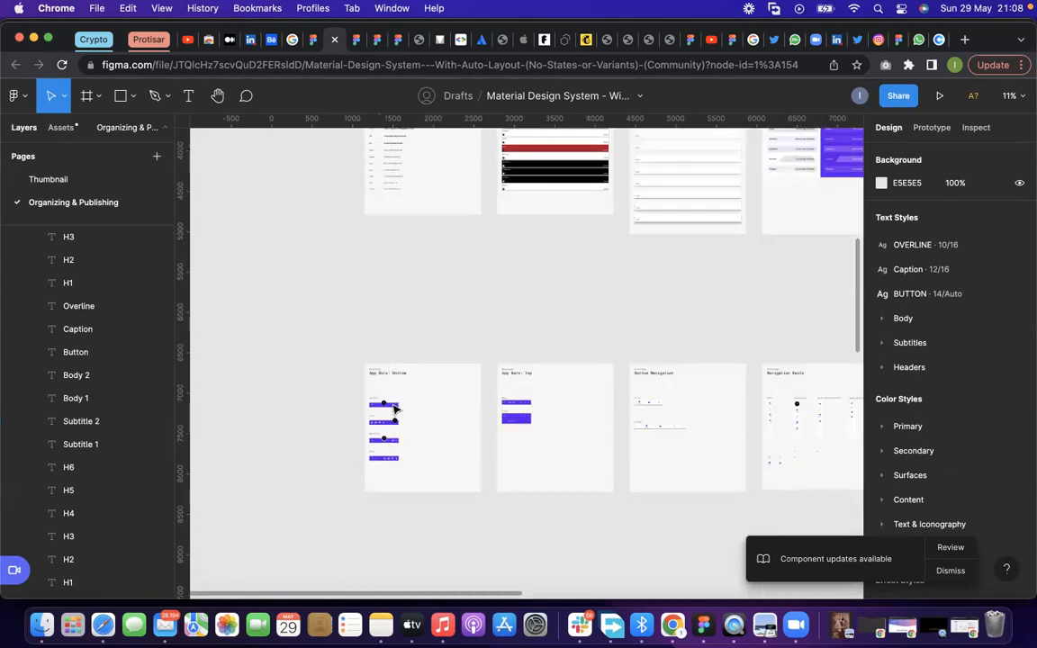
Examine the bottom app bar variants from FAB Center to No FAB, and survey the remaining component frames
{"action": "scroll", "coordinate": [388, 423], "scroll_direction": "up", "scroll_amount": 6}
{"action": "scroll", "coordinate": [389, 396], "scroll_direction": "down", "scroll_amount": 1}
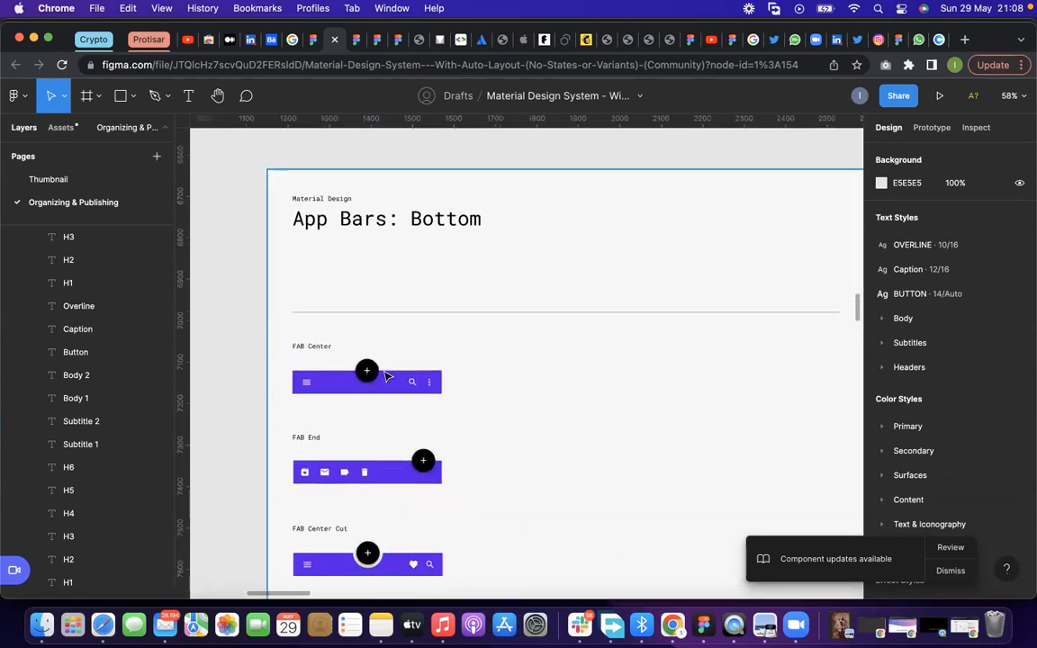
{"action": "scroll", "coordinate": [410, 285], "scroll_direction": "down", "scroll_amount": 3}
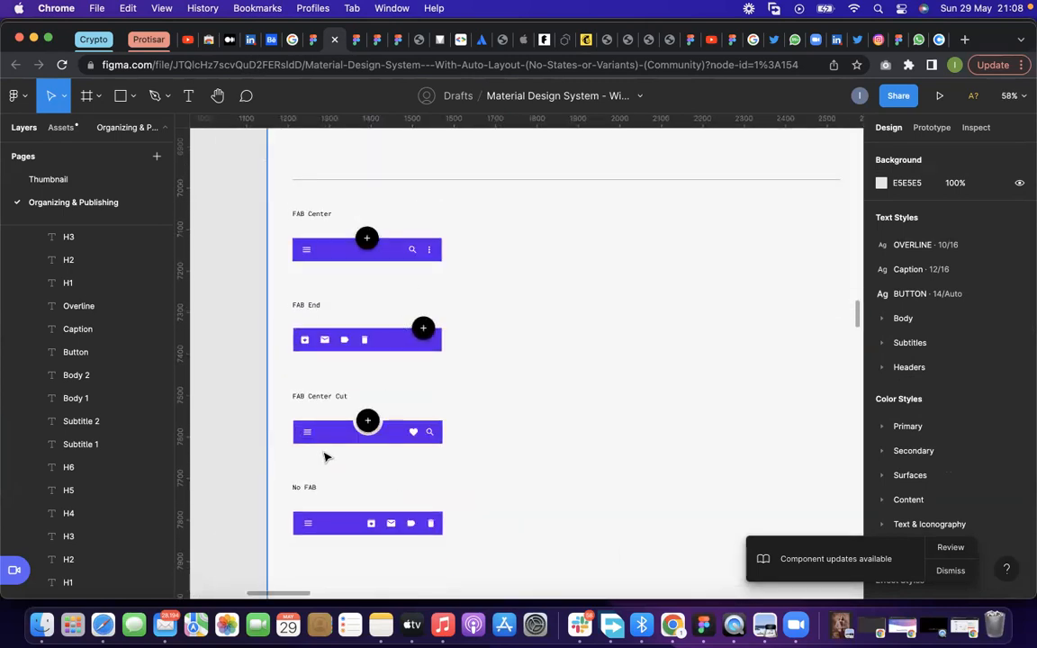
{"action": "scroll", "coordinate": [326, 457], "scroll_direction": "down", "scroll_amount": 10}
{"action": "scroll", "coordinate": [599, 460], "scroll_direction": "down", "scroll_amount": 5}
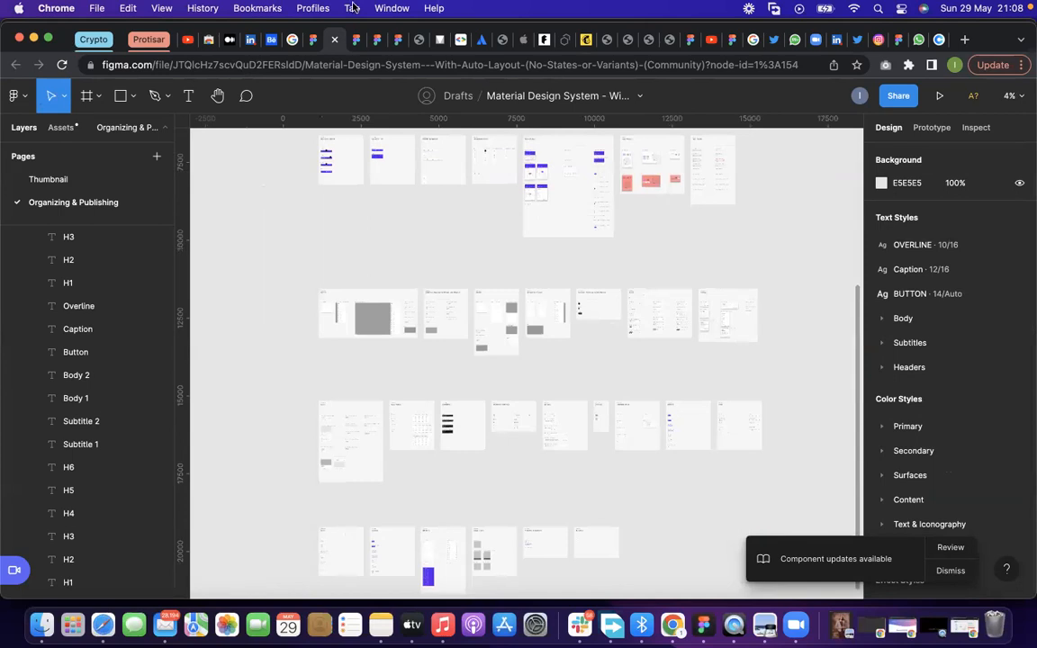
Go back from the Material Design System's Community page to the Community home and open a new blank design file
{"action": "left_click", "coordinate": [313, 39]}
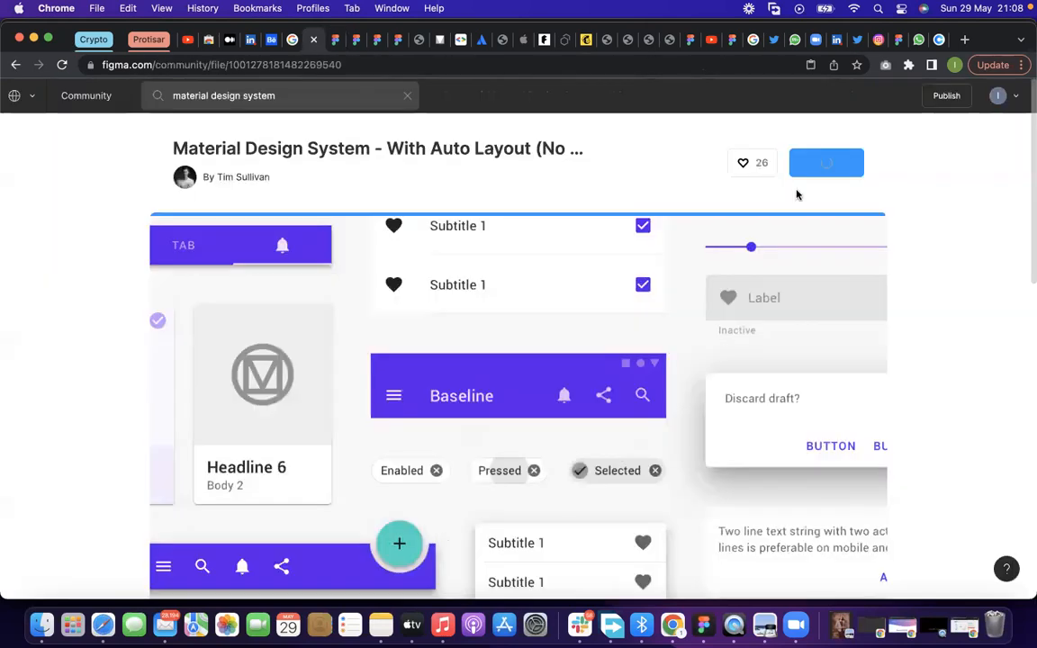
{"action": "left_click", "coordinate": [16, 66]}
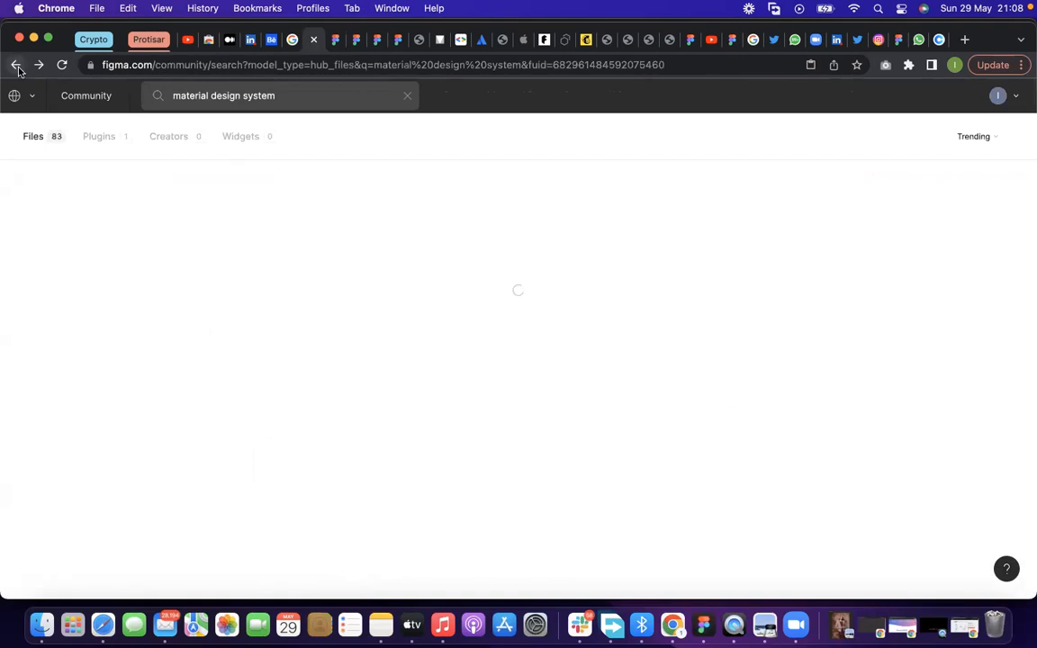
{"action": "left_click", "coordinate": [17, 66]}
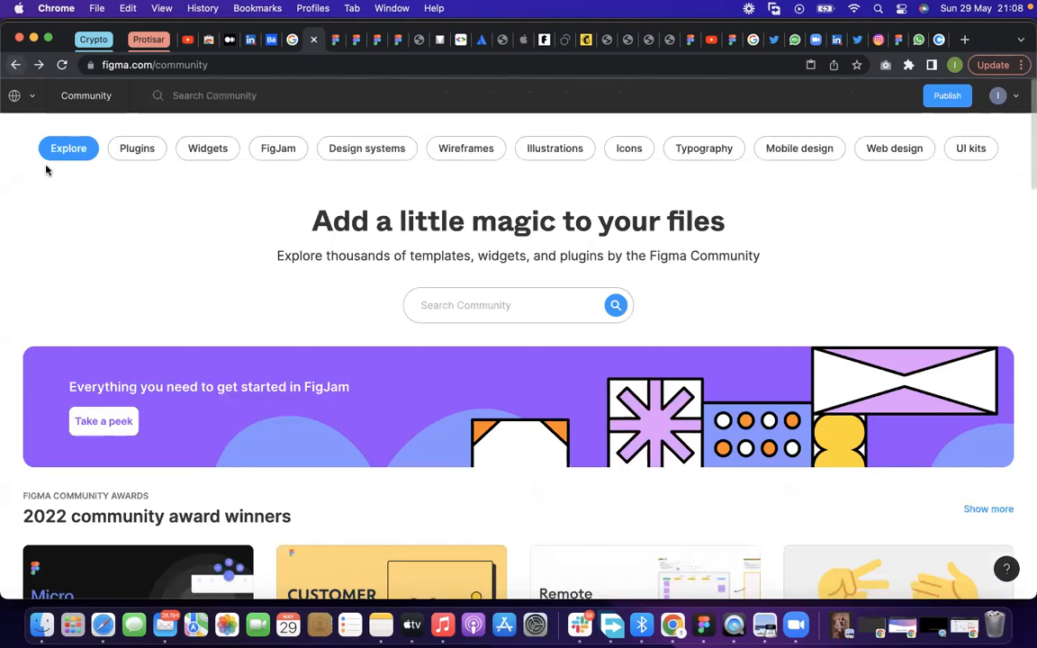
{"action": "left_click", "coordinate": [51, 160]}
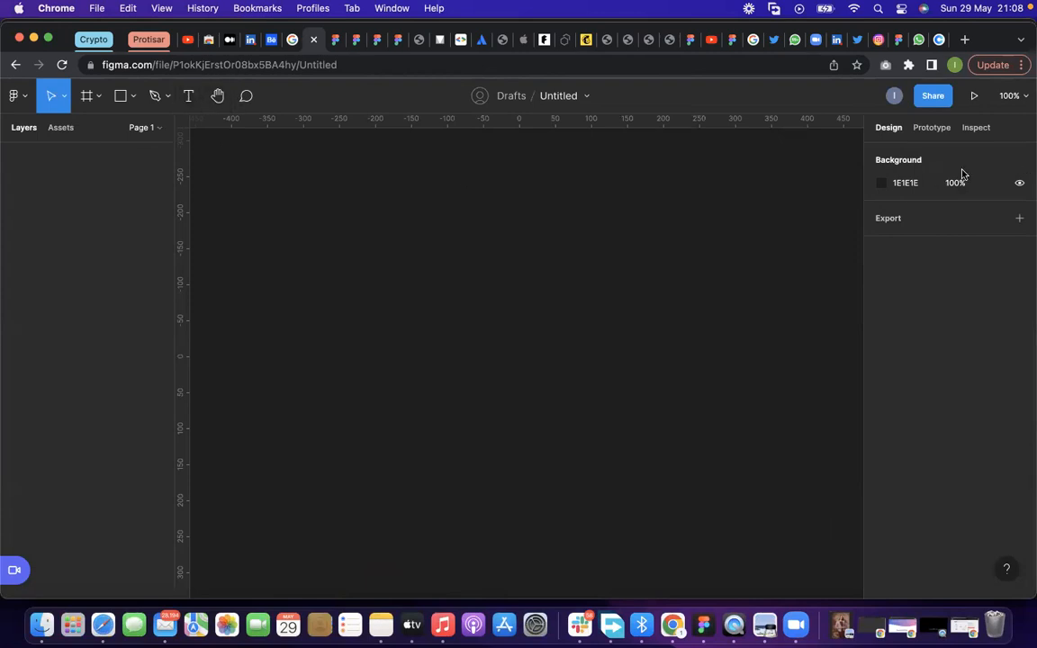
Try out a text layer with the letter "d" on the blank canvas and clear its content
{"action": "left_click", "coordinate": [881, 182]}
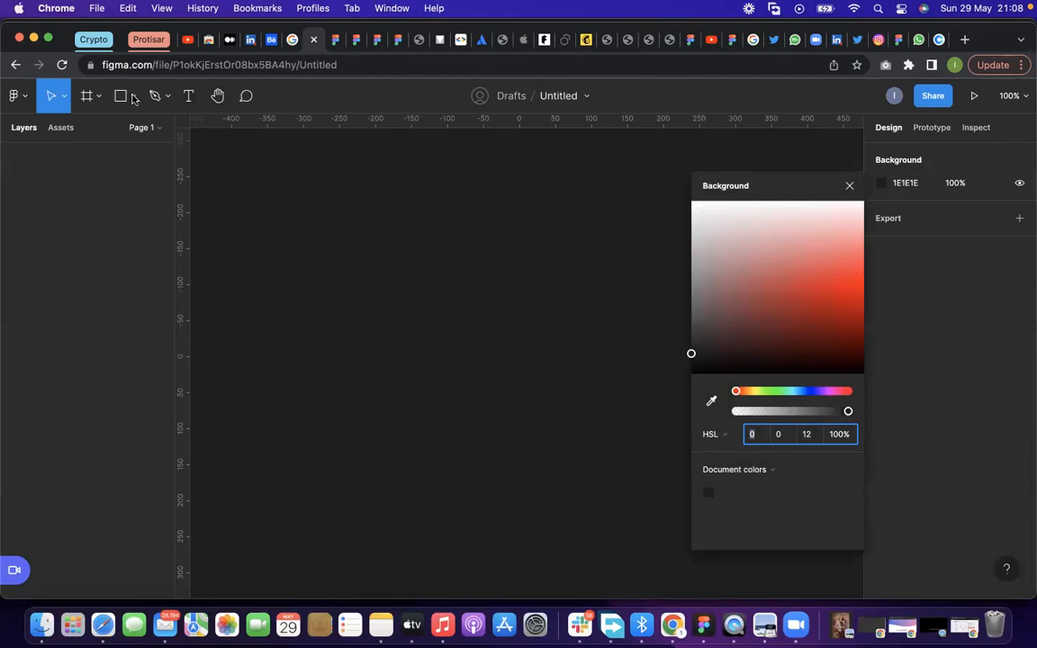
{"action": "left_click", "coordinate": [188, 96]}
{"action": "left_click", "coordinate": [303, 181]}
{"action": "type", "text": "d"}
{"action": "key", "text": "Escape"}
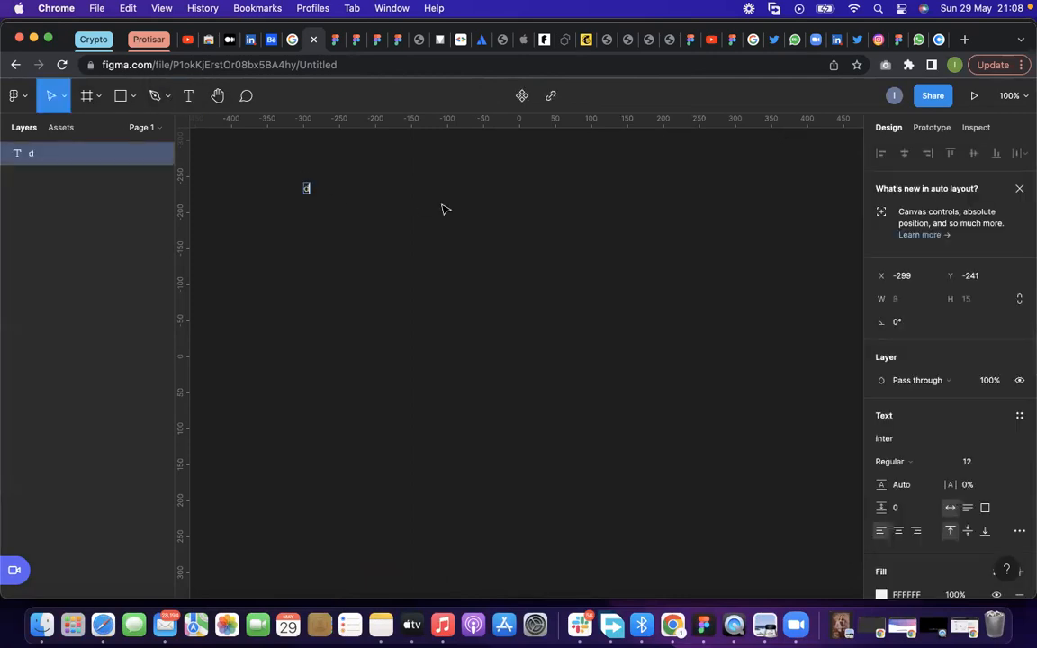
{"action": "key", "text": "BackSpace"}
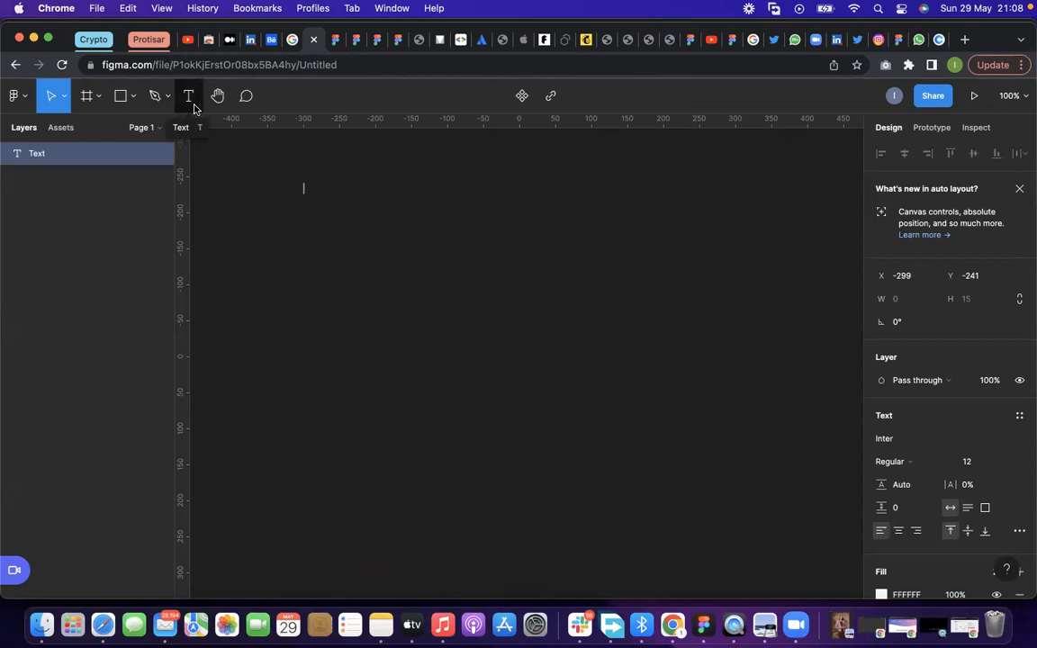
{"action": "left_click", "coordinate": [334, 41]}
{"action": "left_click", "coordinate": [312, 42]}
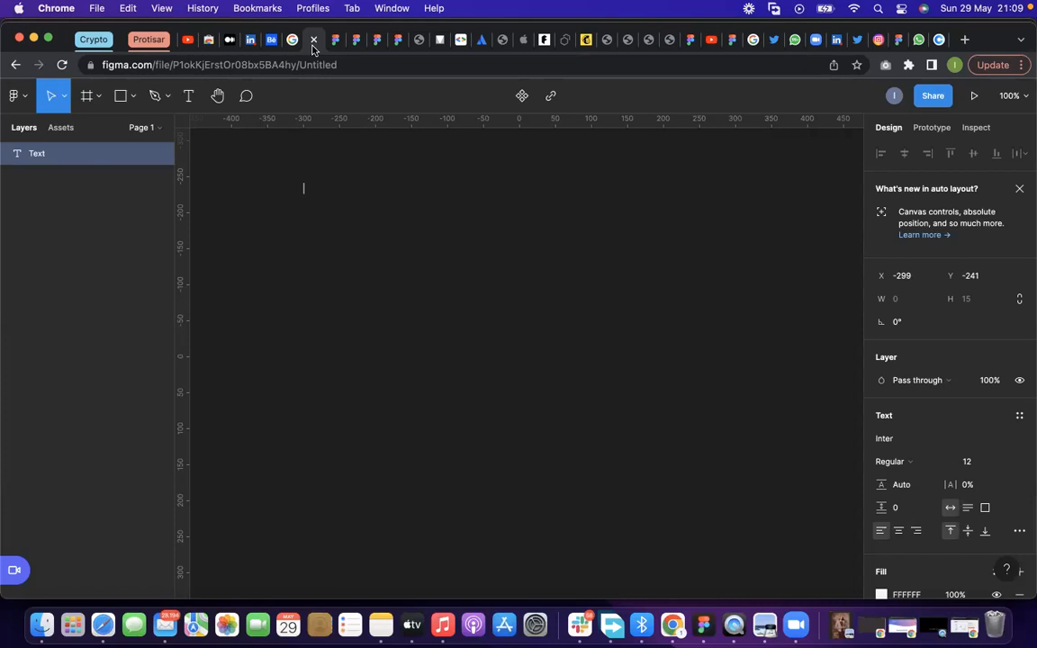
{"action": "left_click", "coordinate": [20, 95]}
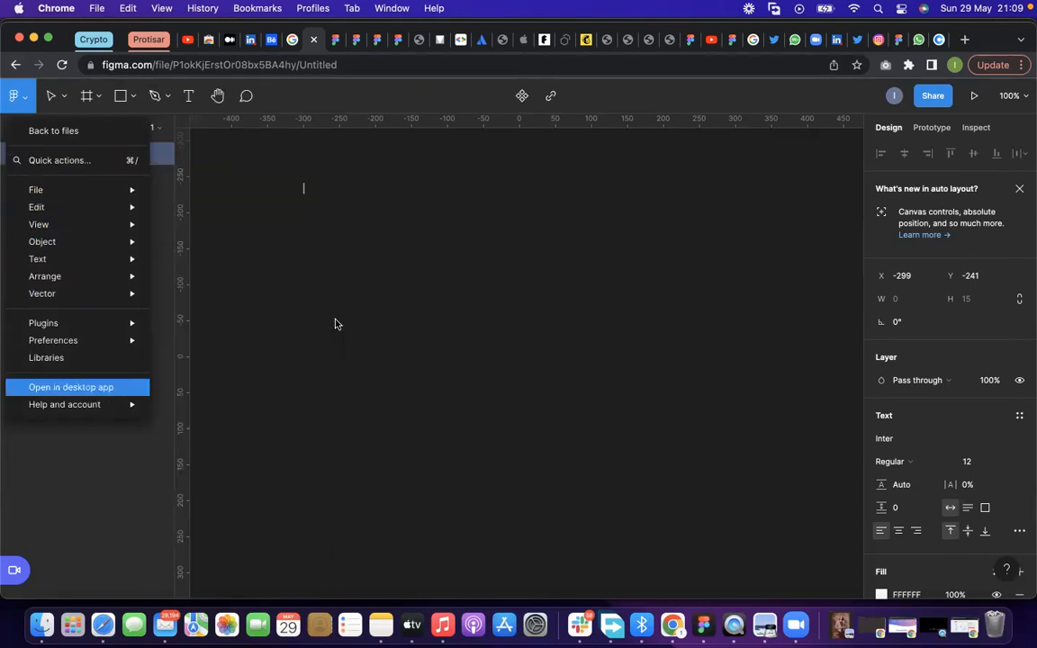
{"action": "left_click", "coordinate": [27, 96]}
{"action": "left_click", "coordinate": [33, 107]}
{"action": "left_click", "coordinate": [292, 195]}
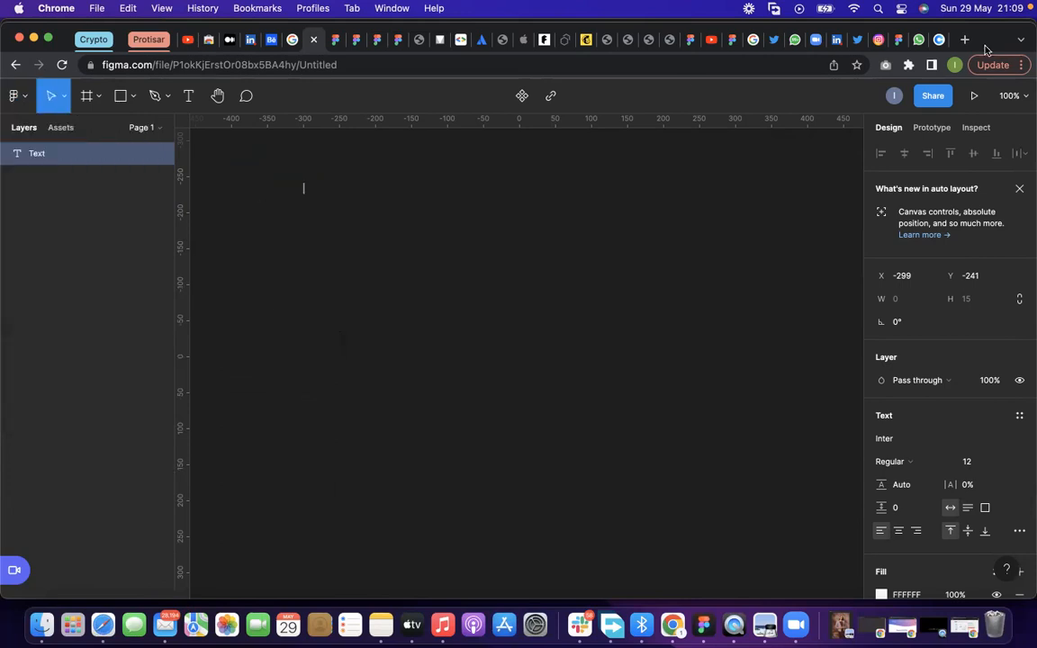
Leave the untitled file for the recent files list and open the Community home page
{"action": "left_click", "coordinate": [16, 65]}
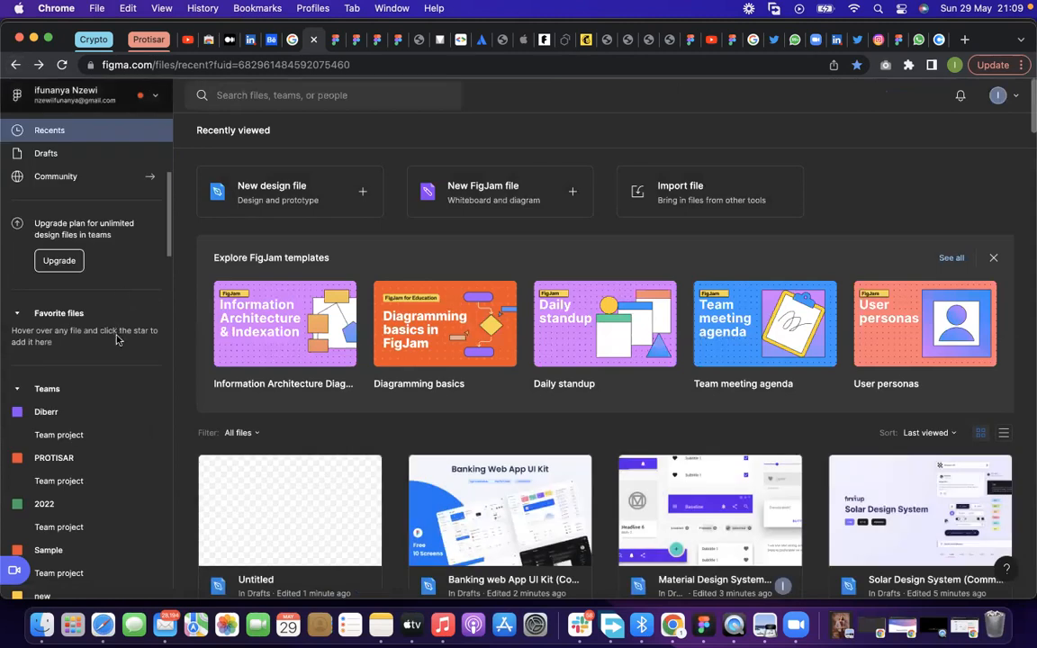
{"action": "left_click", "coordinate": [66, 95]}
{"action": "mouse_move", "coordinate": [65, 347]}
{"action": "left_click", "coordinate": [278, 376]}
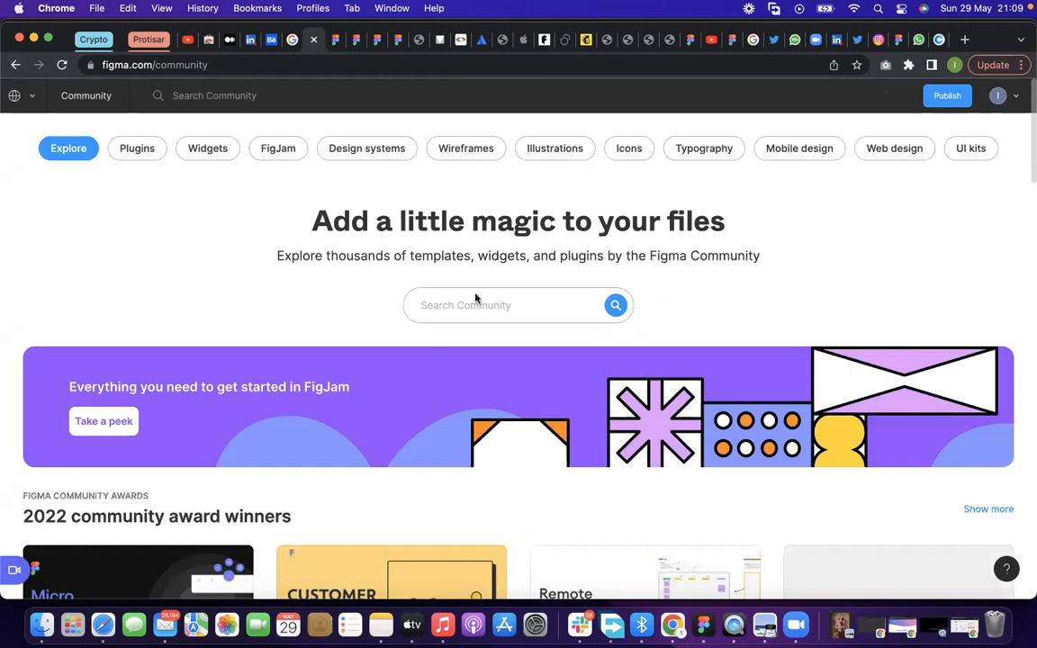
Search the Community for "Brainstorm design system" and duplicate the first Brainstorming Design System file into the drafts
{"action": "type", "text": "Brainstorm design system"}
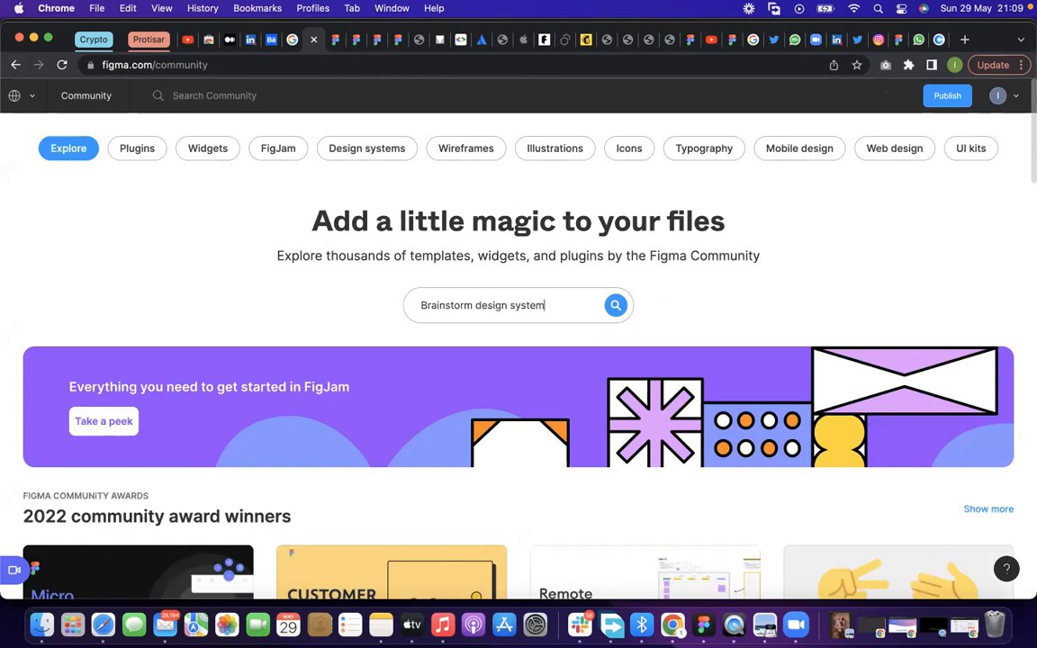
{"action": "key", "text": "Return"}
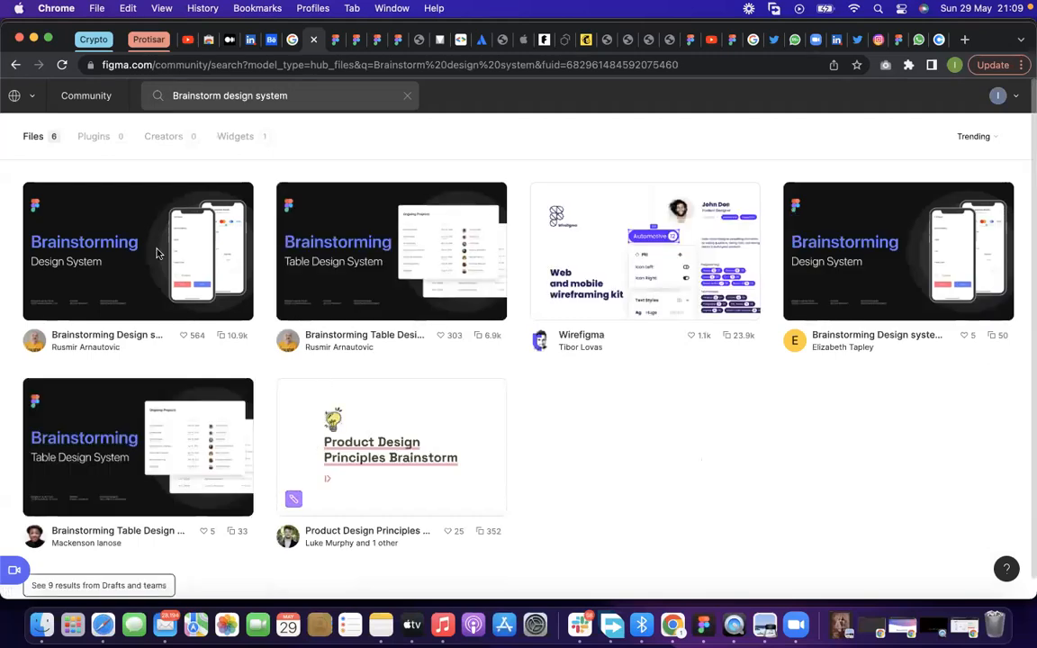
{"action": "left_click", "coordinate": [156, 254]}
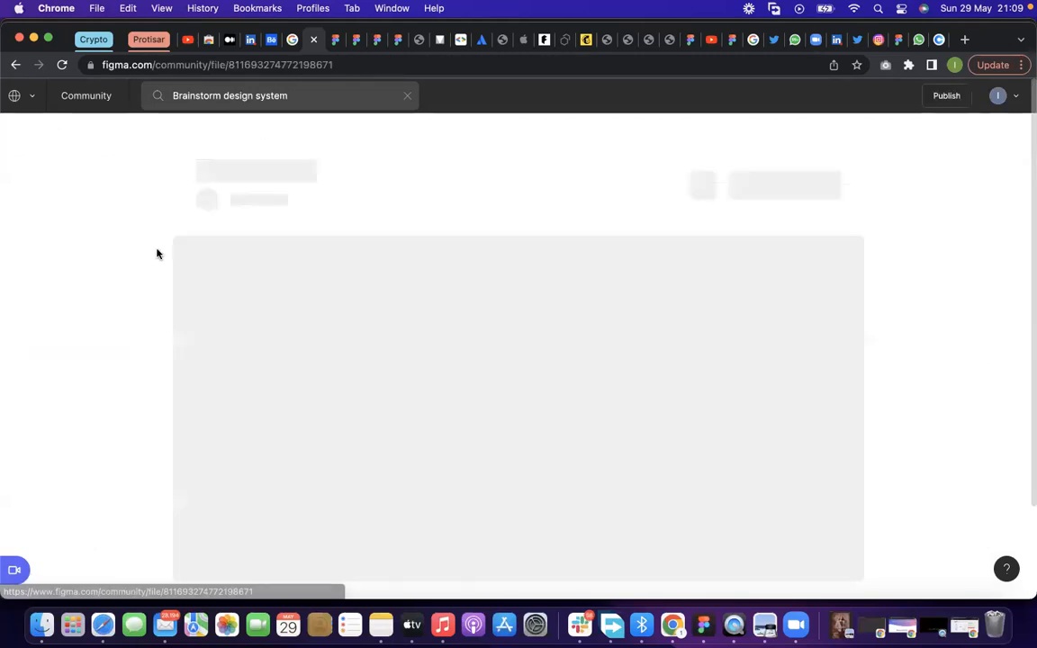
{"action": "left_click", "coordinate": [791, 161]}
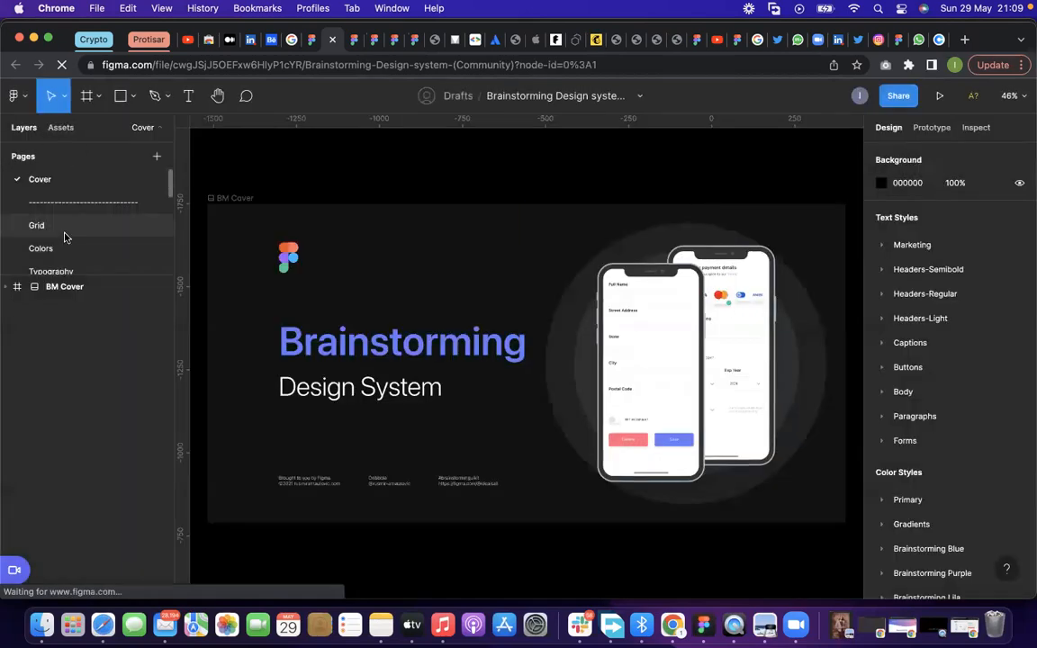
Open the Grid page and examine the Desktop 1440 column grid frame up close
{"action": "left_click", "coordinate": [36, 226]}
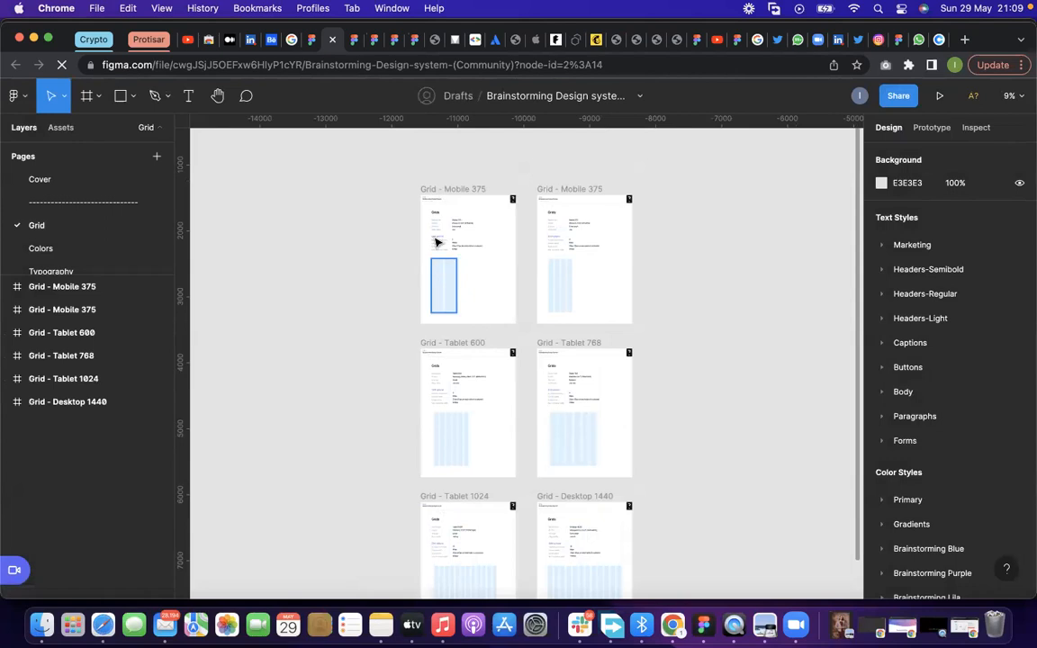
{"action": "scroll", "coordinate": [557, 378], "scroll_direction": "down", "scroll_amount": 1}
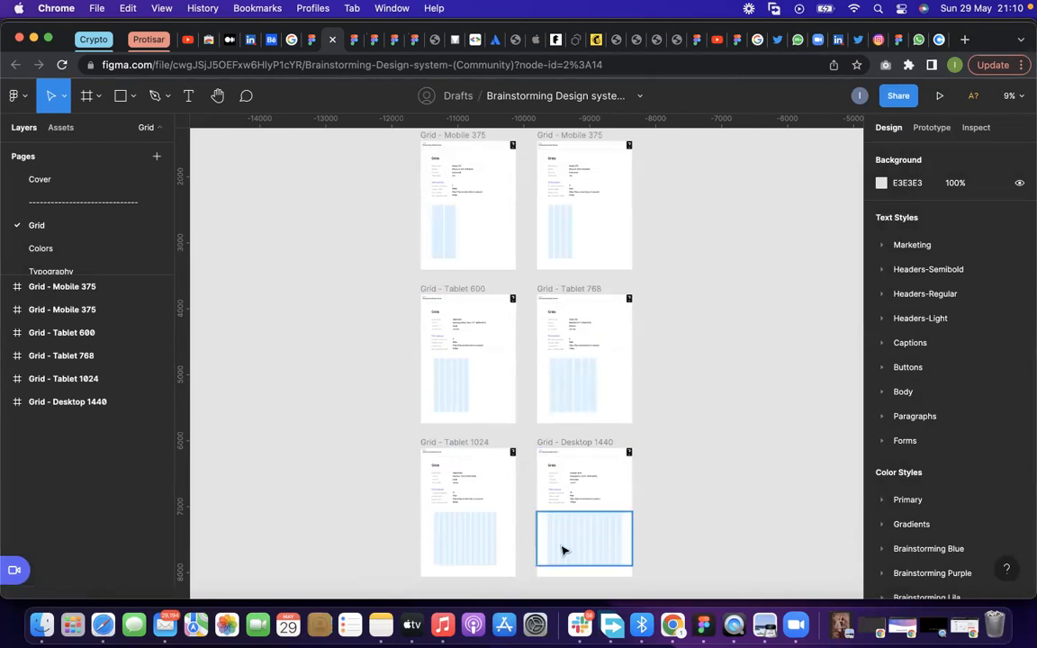
{"action": "left_click", "coordinate": [592, 553]}
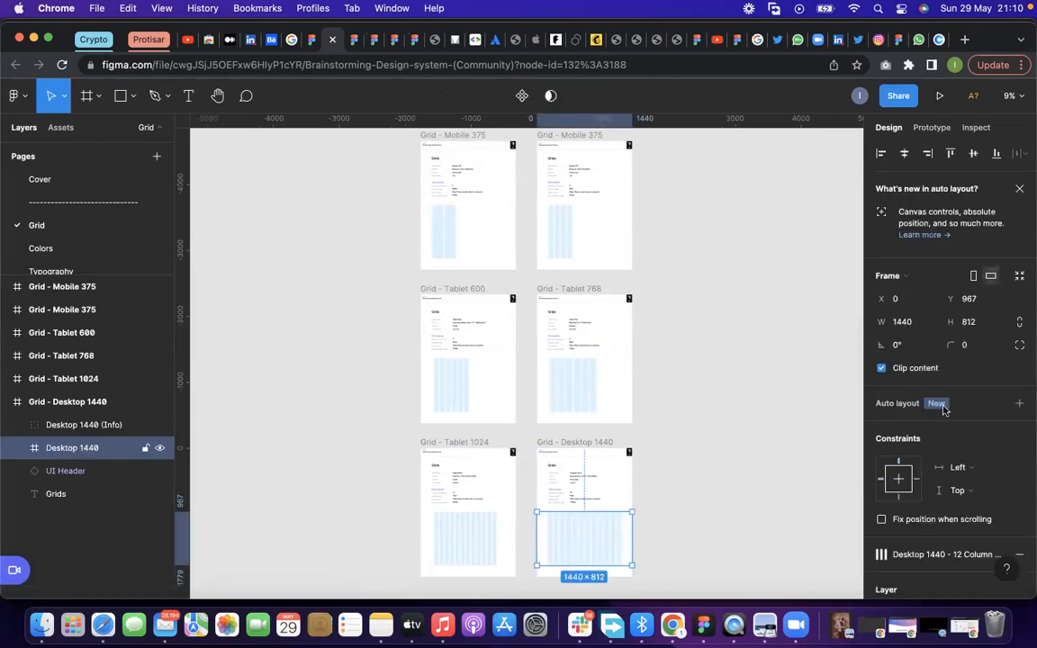
{"action": "scroll", "coordinate": [625, 385], "scroll_direction": "down", "scroll_amount": 3}
{"action": "scroll", "coordinate": [620, 340], "scroll_direction": "up", "scroll_amount": 3}
{"action": "scroll", "coordinate": [620, 389], "scroll_direction": "down", "scroll_amount": 3}
{"action": "scroll", "coordinate": [617, 340], "scroll_direction": "up", "scroll_amount": 10}
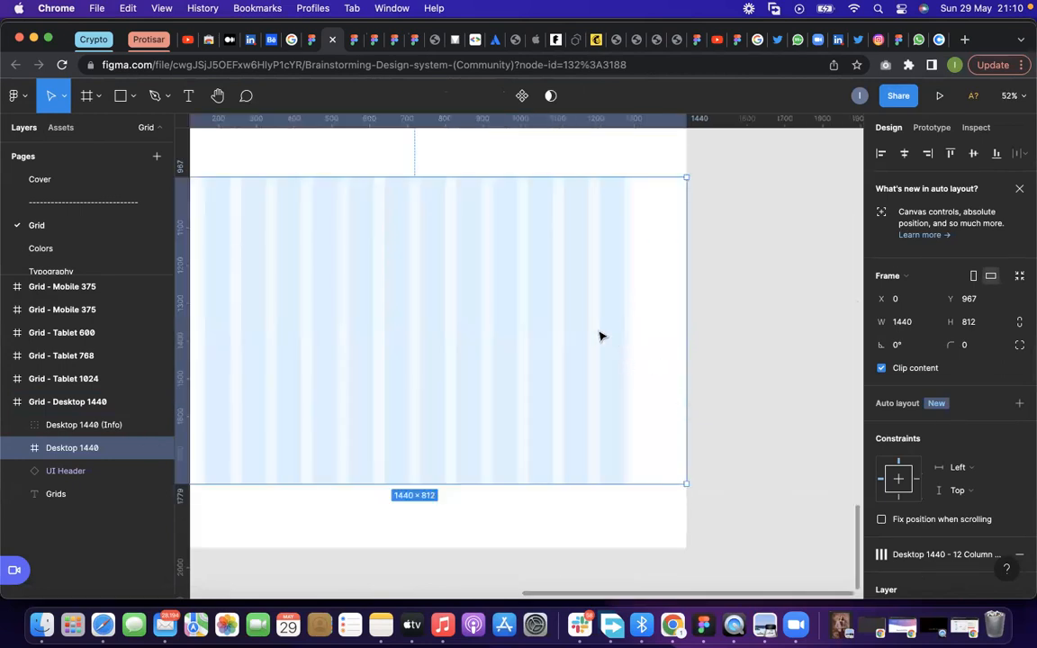
Move the Desktop 1440 grid frame out of its parent frame onto the empty canvas beside it
{"action": "scroll", "coordinate": [599, 336], "scroll_direction": "down", "scroll_amount": 1}
{"action": "scroll", "coordinate": [501, 376], "scroll_direction": "down", "scroll_amount": 3}
{"action": "left_click_drag", "start_coordinate": [319, 277], "coordinate": [834, 357]}
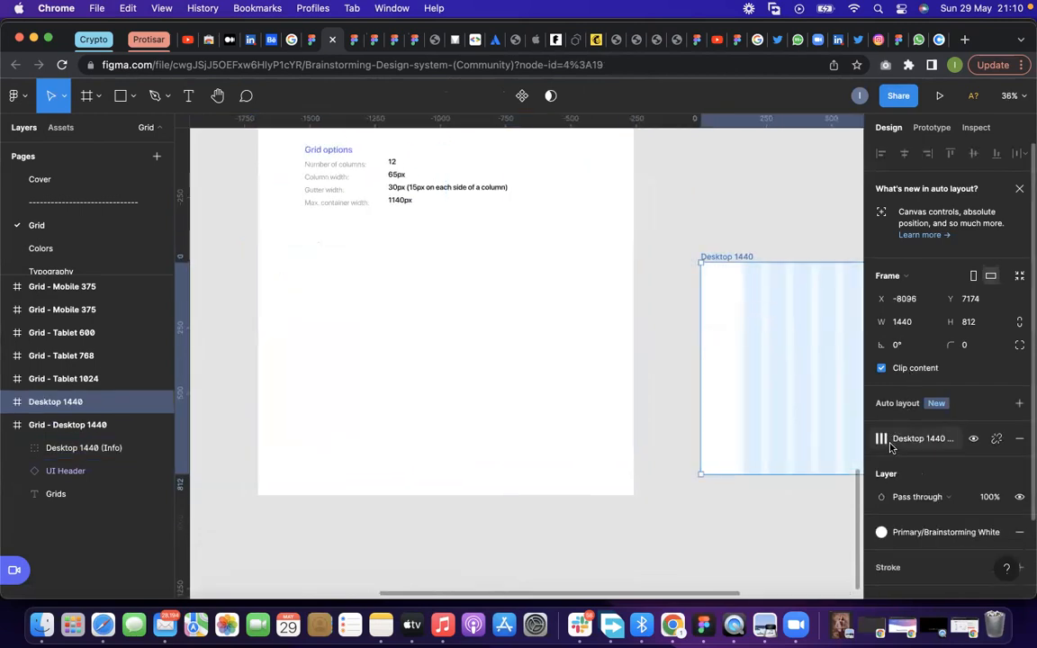
Look through the frame's available grid styles and turn off Clip content for the Desktop 1440 frame
{"action": "left_click", "coordinate": [889, 443]}
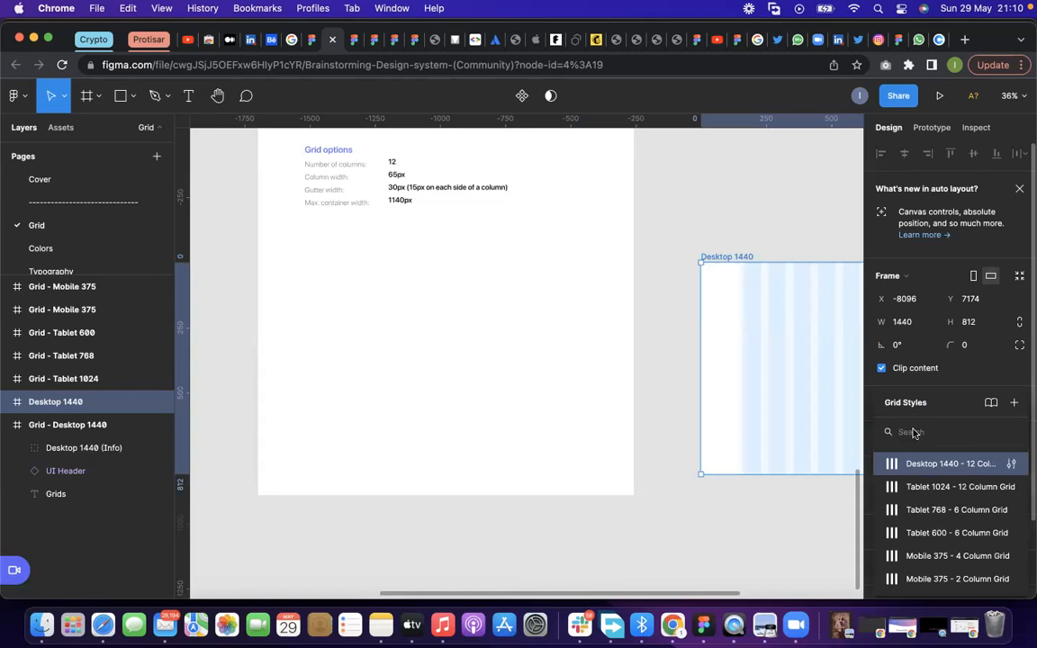
{"action": "key", "text": "Escape"}
{"action": "left_click", "coordinate": [882, 439]}
{"action": "left_click", "coordinate": [978, 367]}
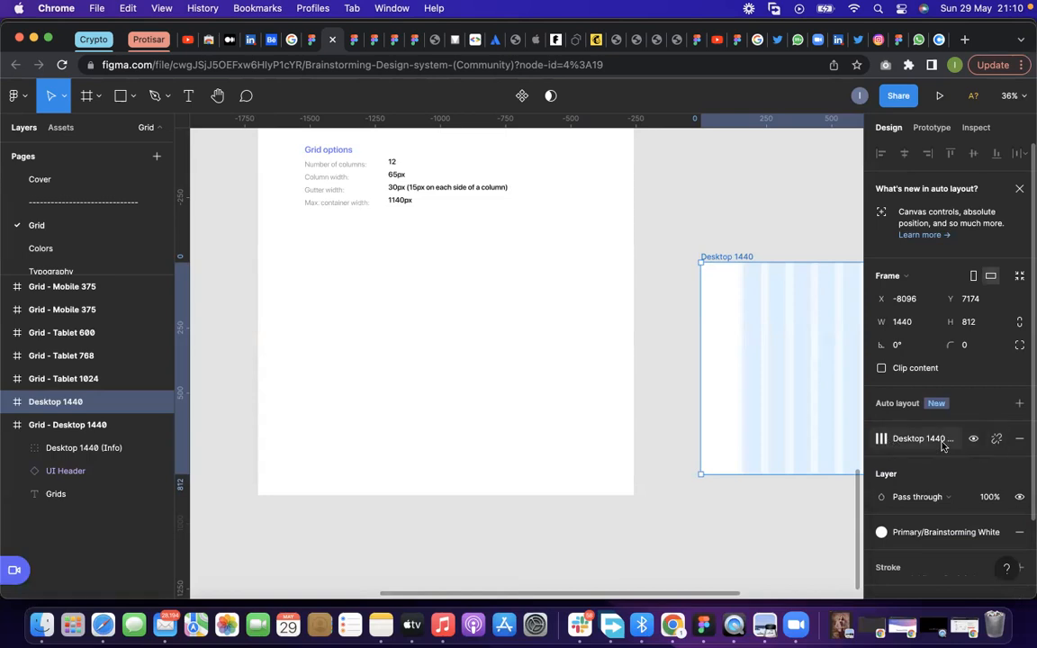
Try hiding and removing the 12 columns property in the "Desktop 1440 - 12 Column Grid" style, restoring it each time
{"action": "left_click", "coordinate": [888, 439]}
{"action": "left_click", "coordinate": [889, 469]}
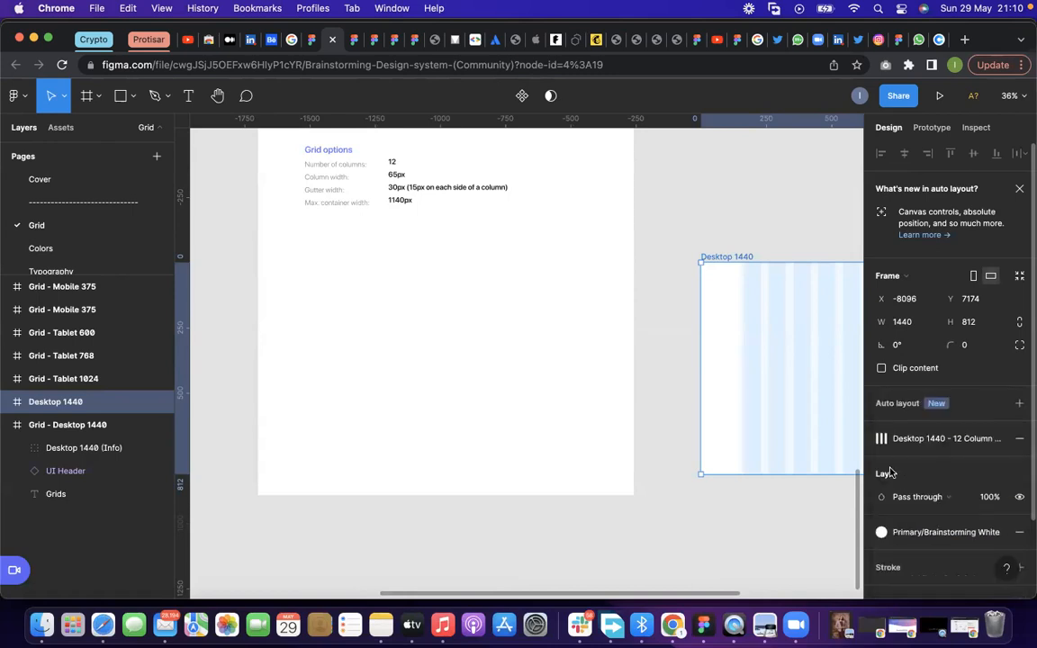
{"action": "left_click", "coordinate": [889, 440]}
{"action": "left_click", "coordinate": [1011, 465]}
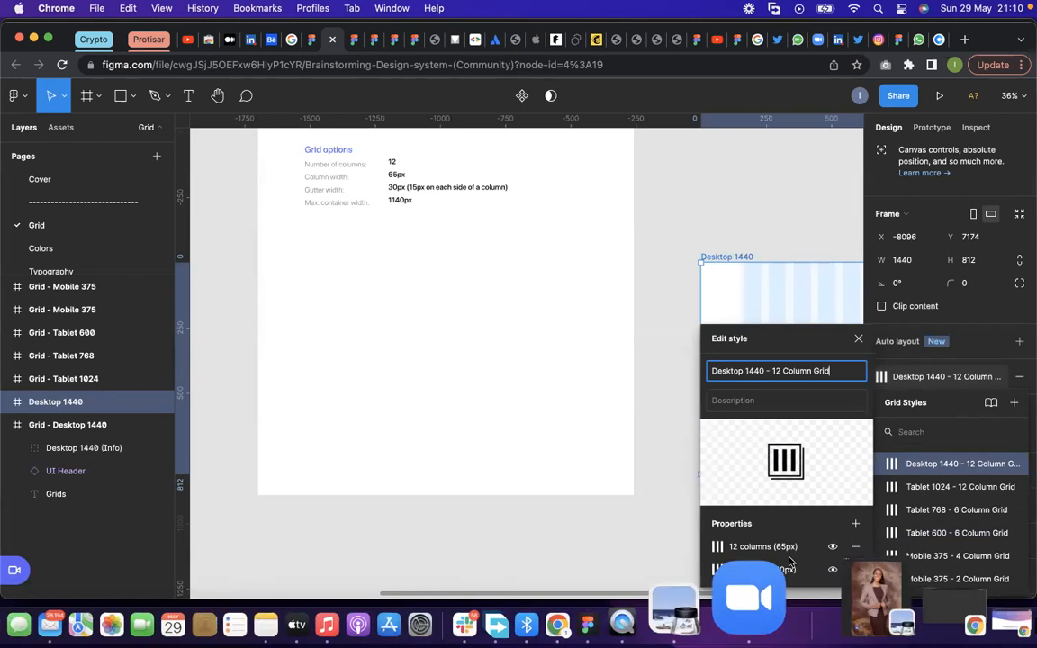
{"action": "left_click", "coordinate": [832, 546]}
{"action": "left_click", "coordinate": [831, 546]}
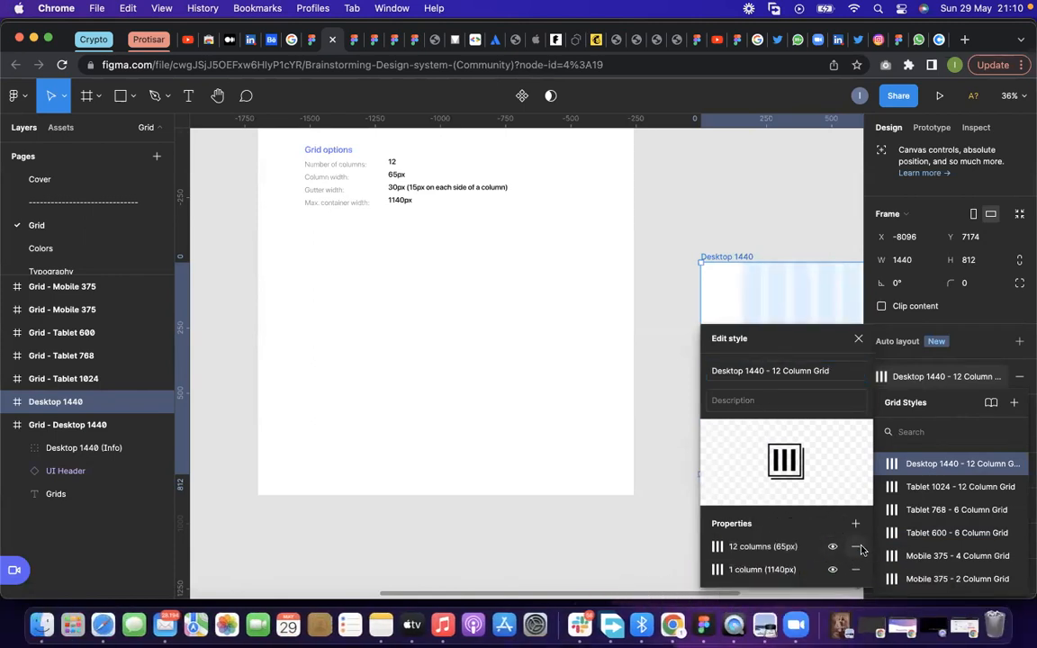
{"action": "left_click", "coordinate": [855, 546]}
{"action": "key", "text": "super+z"}
{"action": "left_click", "coordinate": [770, 229]}
{"action": "left_click", "coordinate": [725, 258]}
{"action": "scroll", "coordinate": [477, 350], "scroll_direction": "down", "scroll_amount": 3}
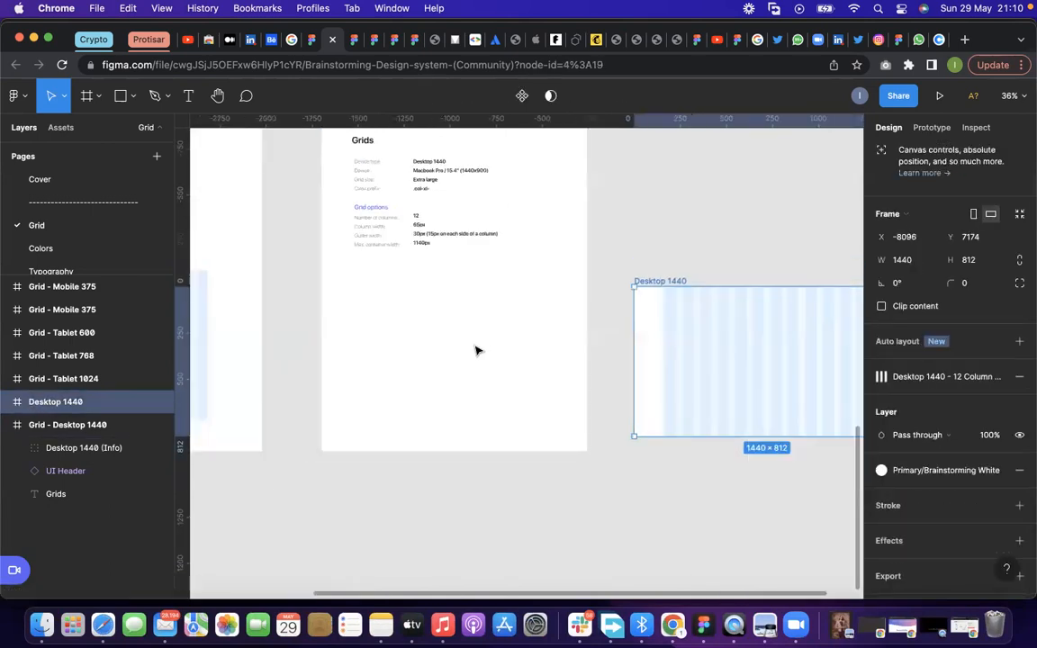
Examine the column count, width and gutter settings of the "Desktop 1440 - 12 Column Grid" style, and deselect the frame
{"action": "left_click", "coordinate": [881, 377]}
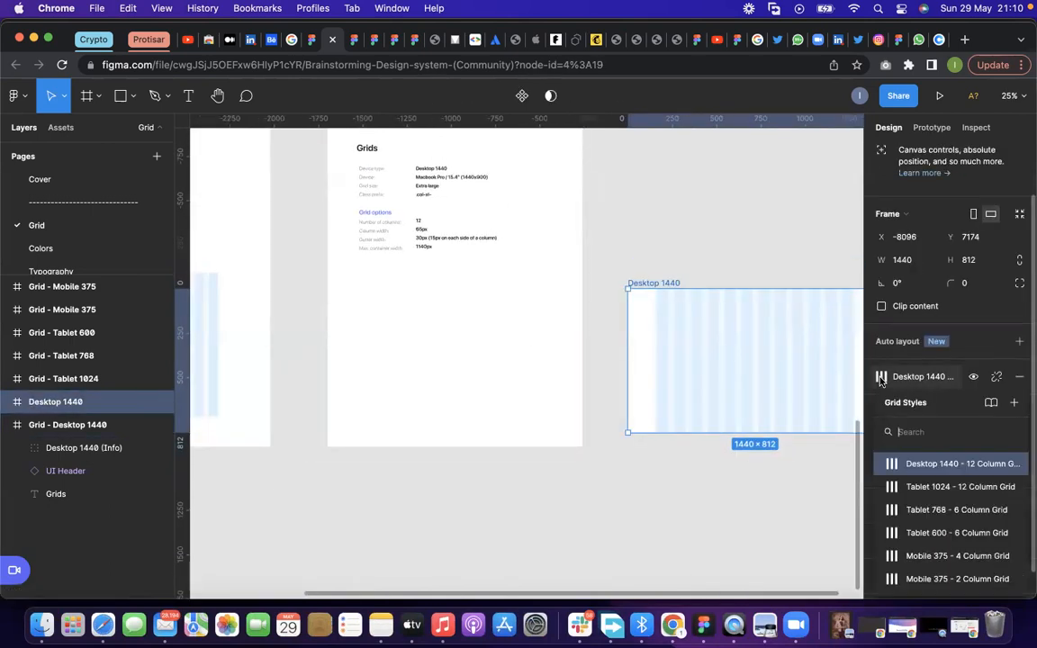
{"action": "left_click", "coordinate": [1014, 465]}
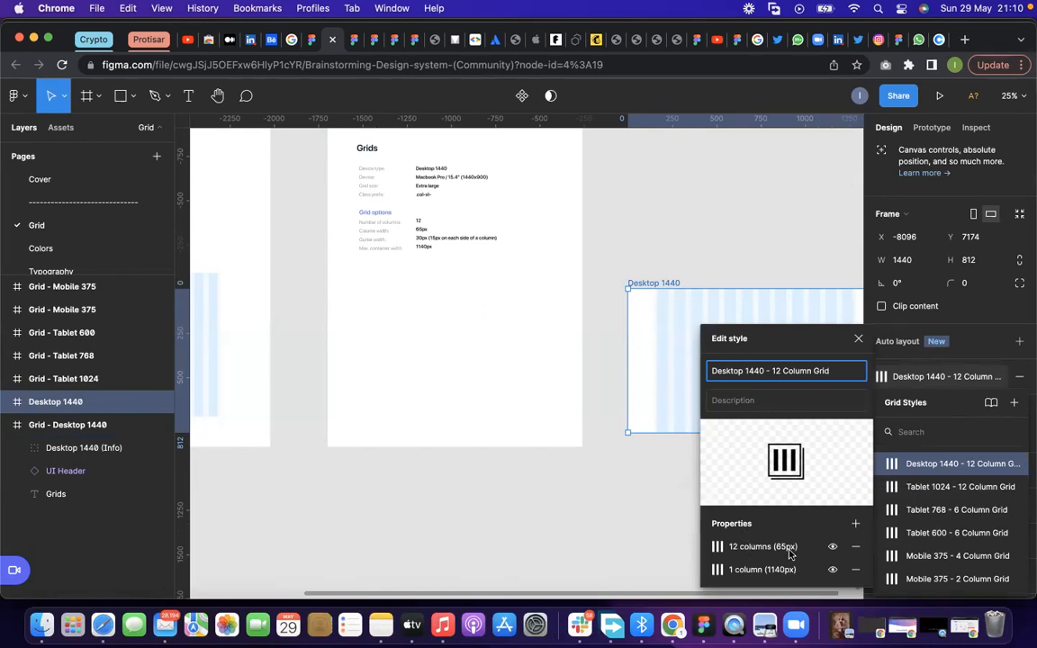
{"action": "left_click", "coordinate": [708, 551]}
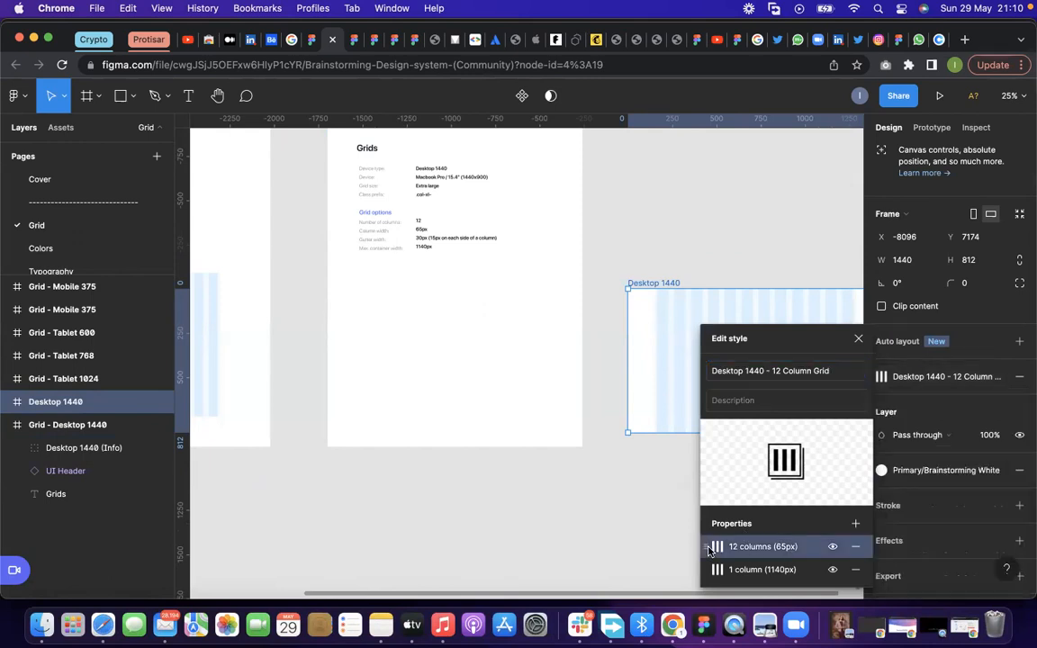
{"action": "left_click", "coordinate": [716, 547]}
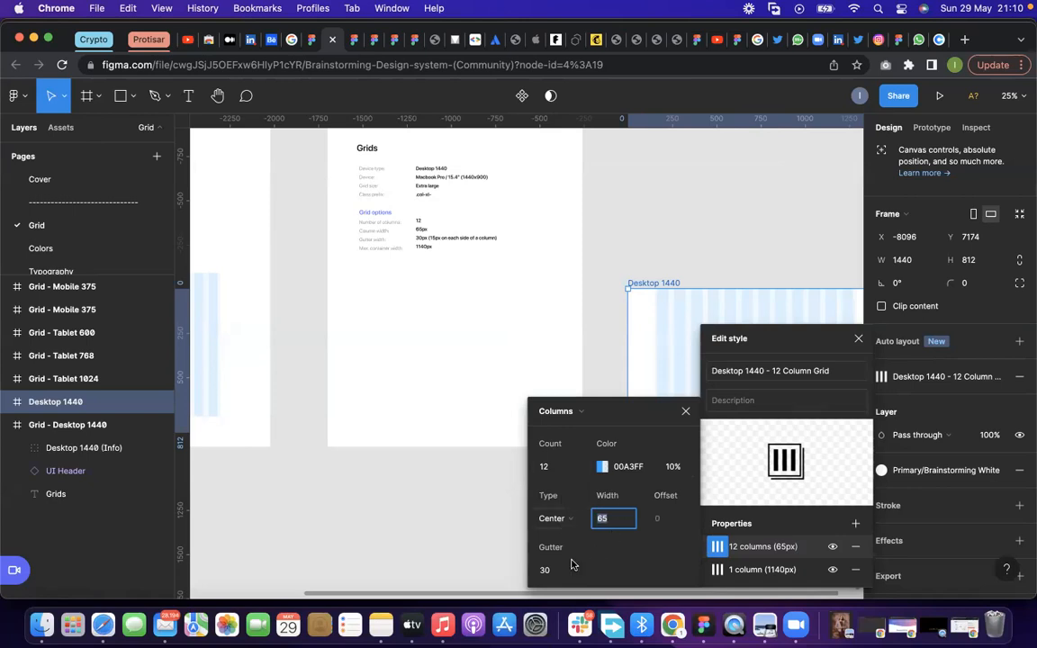
{"action": "left_click", "coordinate": [728, 259]}
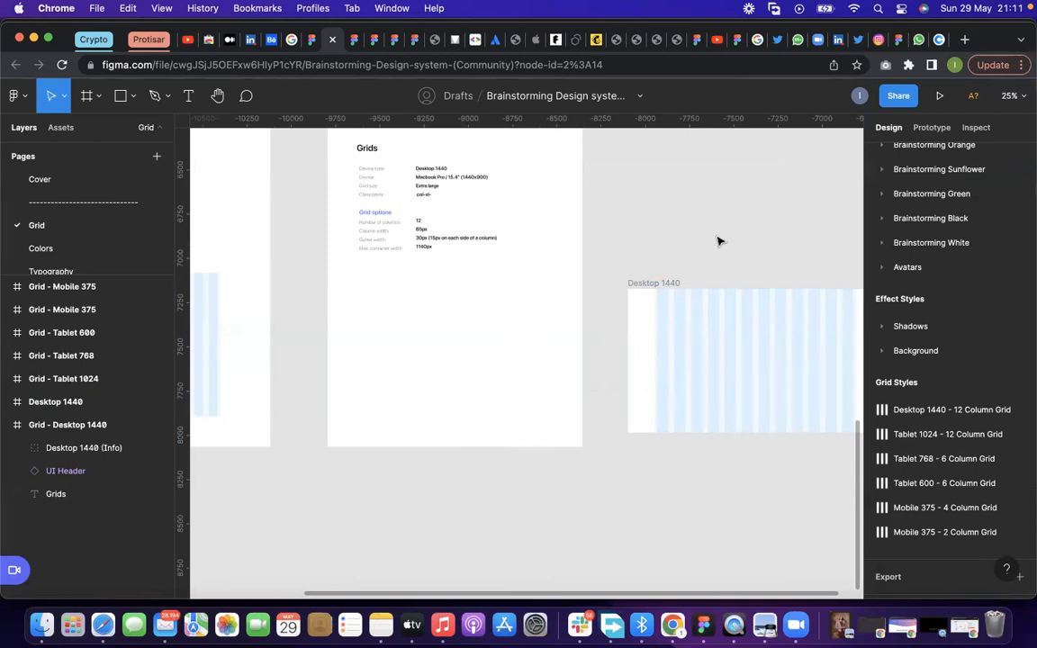
Move the Desktop 1440 grid frame from the empty canvas back inside the Grid - Desktop 1440 frame, below its grid details
{"action": "scroll", "coordinate": [653, 293], "scroll_direction": "down", "scroll_amount": 3}
{"action": "left_click_drag", "start_coordinate": [639, 288], "coordinate": [441, 278]}
{"action": "scroll", "coordinate": [558, 310], "scroll_direction": "down", "scroll_amount": 2}
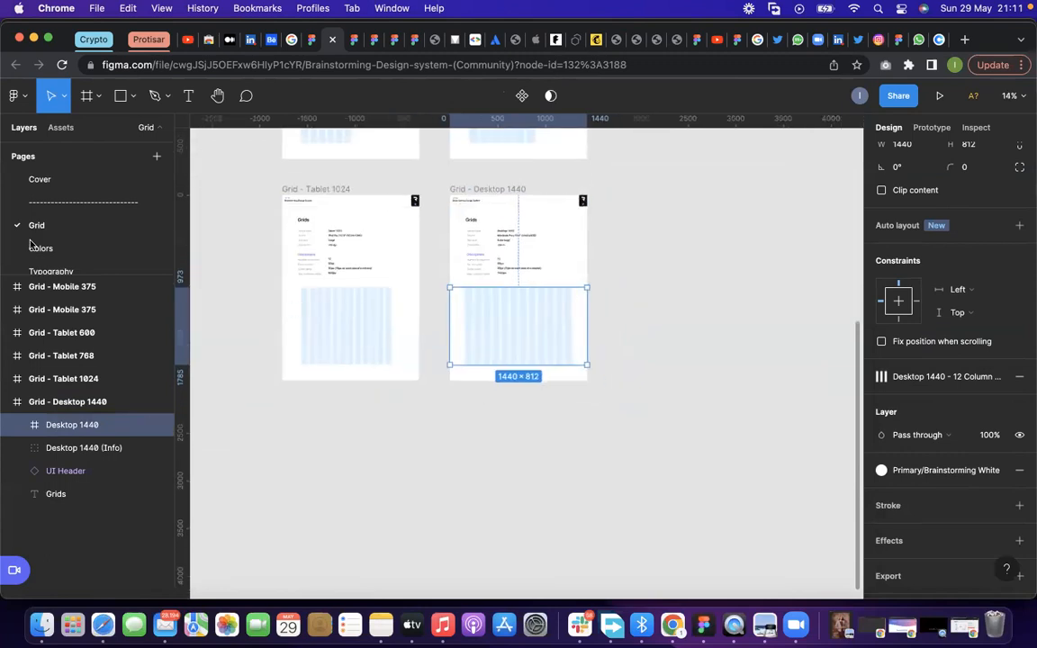
Examine the tints, transparents and gradients of the black and blue primary colors on the Colors page
{"action": "left_click", "coordinate": [36, 247]}
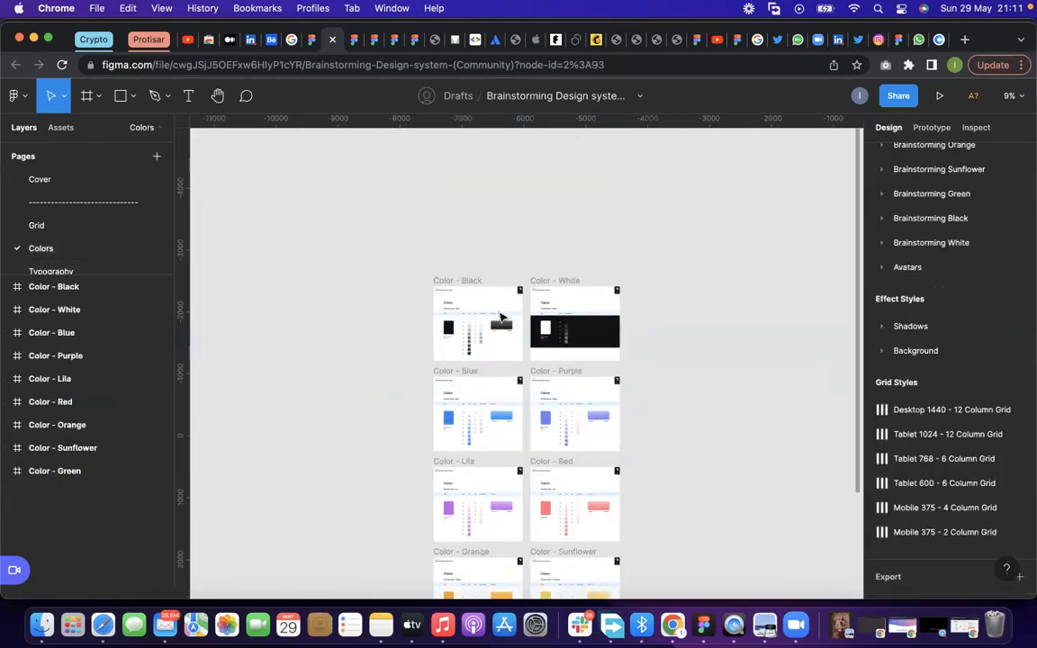
{"action": "scroll", "coordinate": [501, 316], "scroll_direction": "up", "scroll_amount": 3}
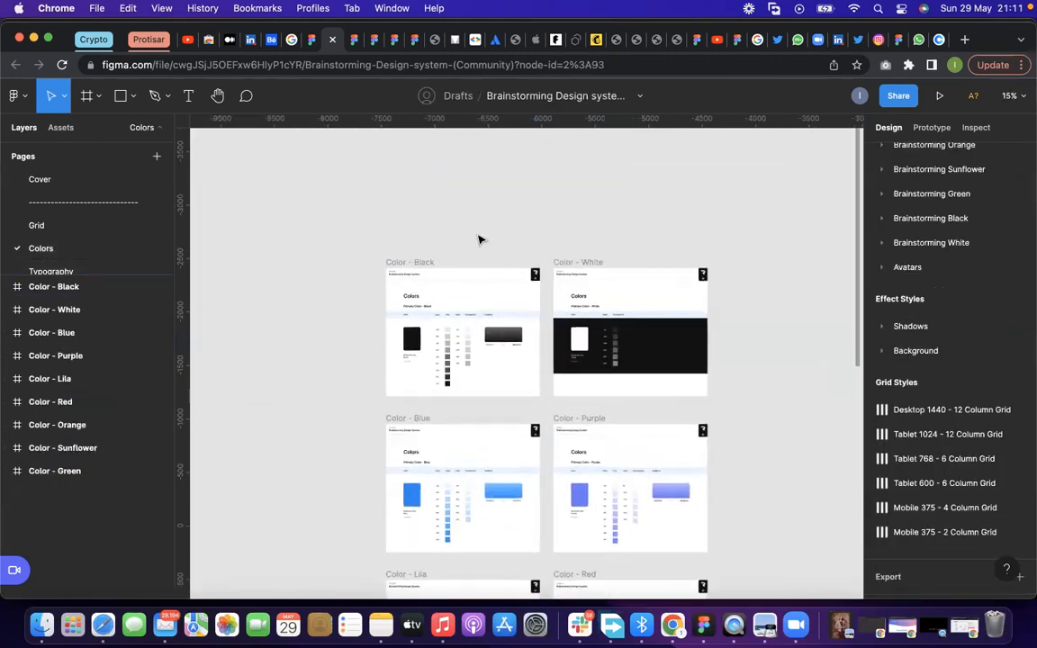
{"action": "scroll", "coordinate": [418, 370], "scroll_direction": "up", "scroll_amount": 5}
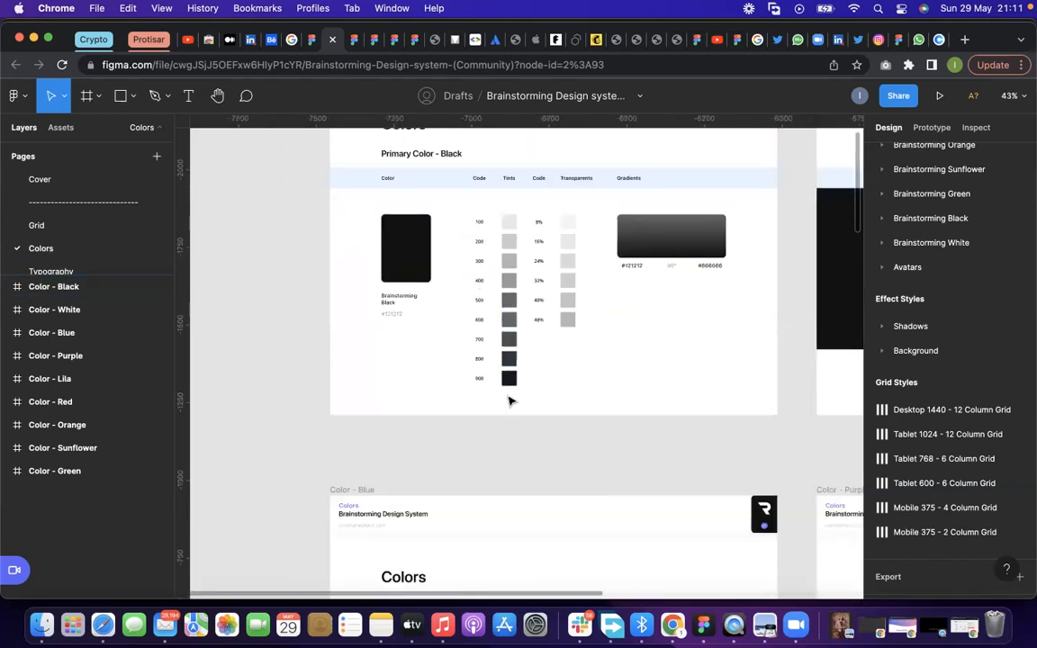
{"action": "scroll", "coordinate": [505, 302], "scroll_direction": "down", "scroll_amount": 5}
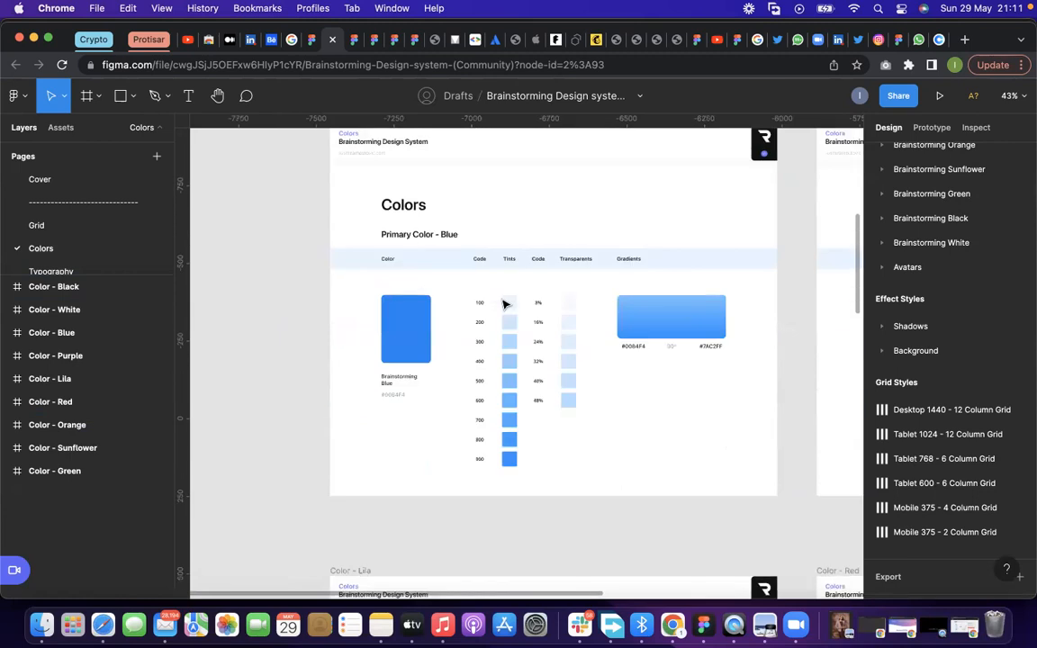
{"action": "scroll", "coordinate": [64, 239], "scroll_direction": "down", "scroll_amount": 2}
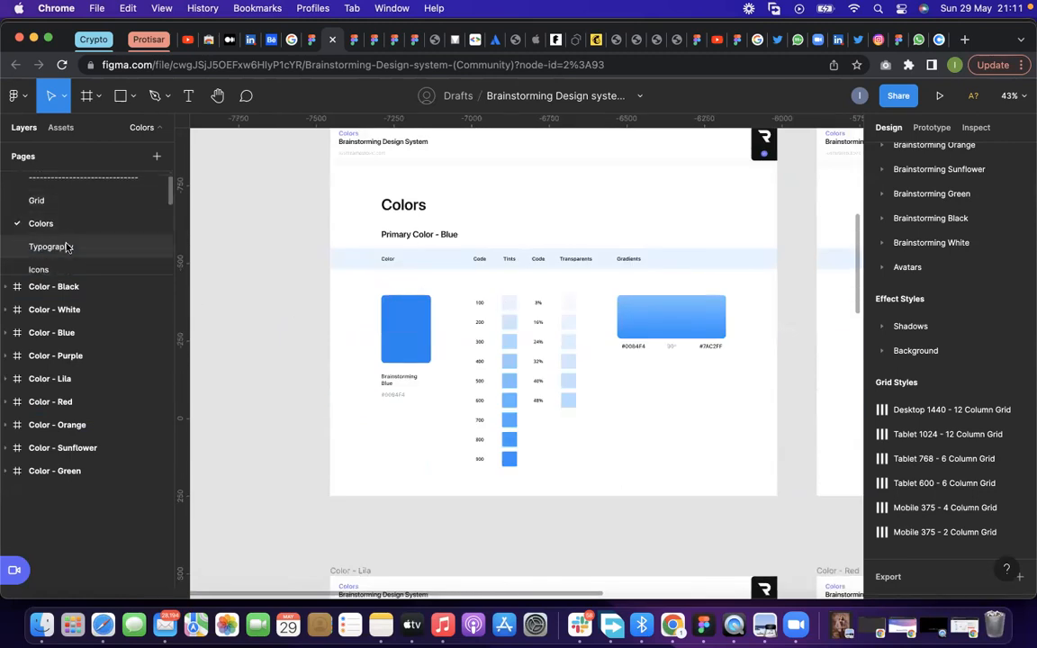
Examine the Marketing text styles on the Typography page, with their style names, font sizes, line heights and samples
{"action": "left_click", "coordinate": [68, 247]}
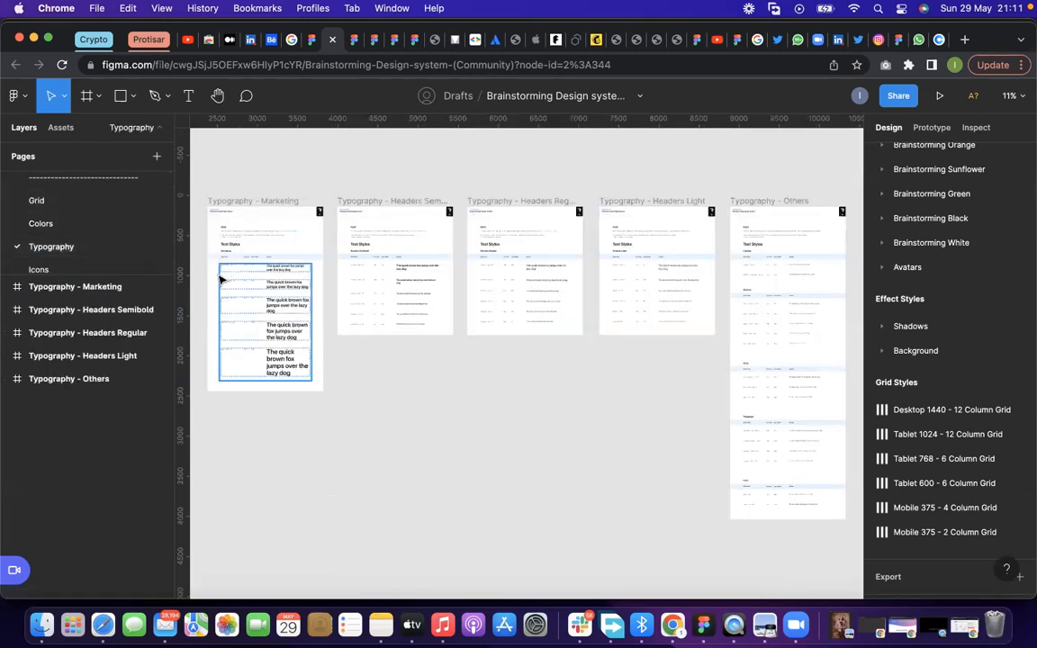
{"action": "scroll", "coordinate": [220, 279], "scroll_direction": "up", "scroll_amount": 3}
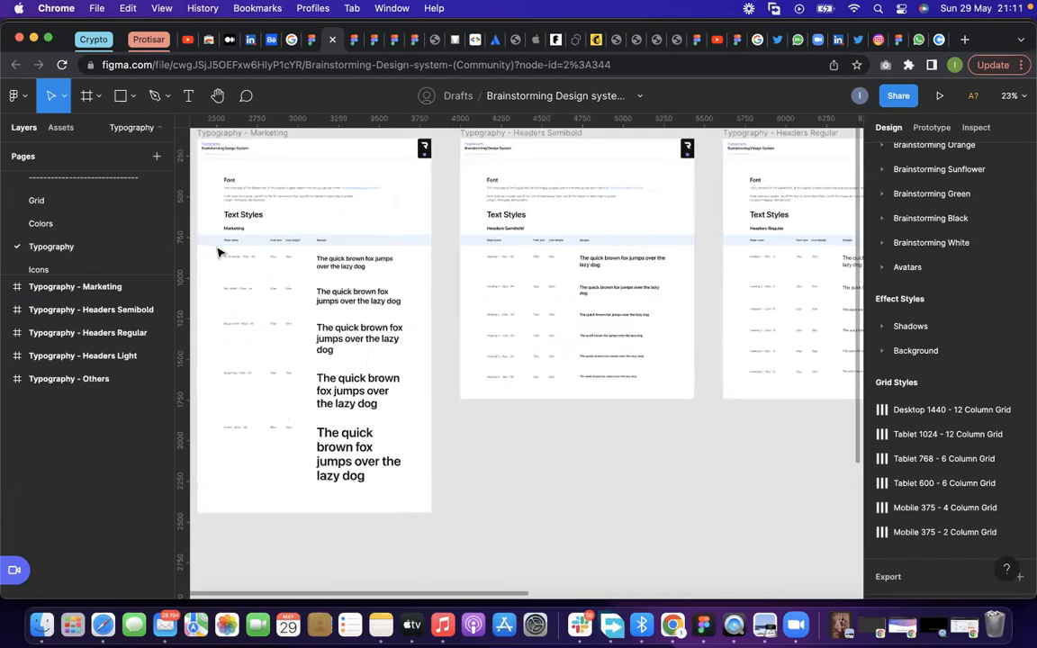
{"action": "scroll", "coordinate": [219, 253], "scroll_direction": "up", "scroll_amount": 3}
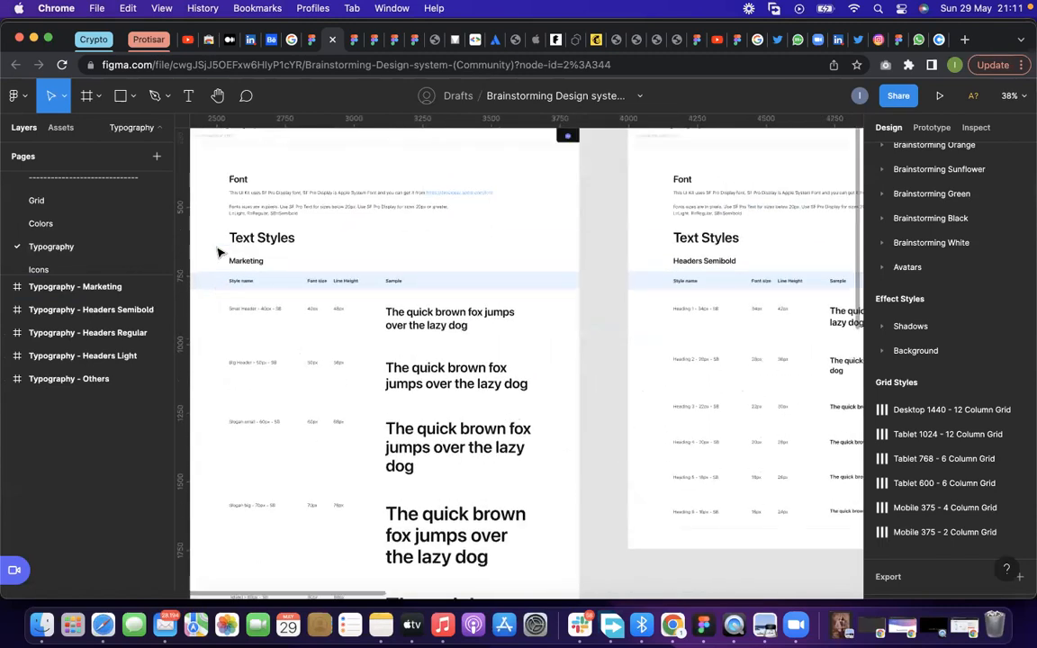
{"action": "scroll", "coordinate": [599, 318], "scroll_direction": "down", "scroll_amount": 1}
{"action": "scroll", "coordinate": [596, 316], "scroll_direction": "down", "scroll_amount": 1}
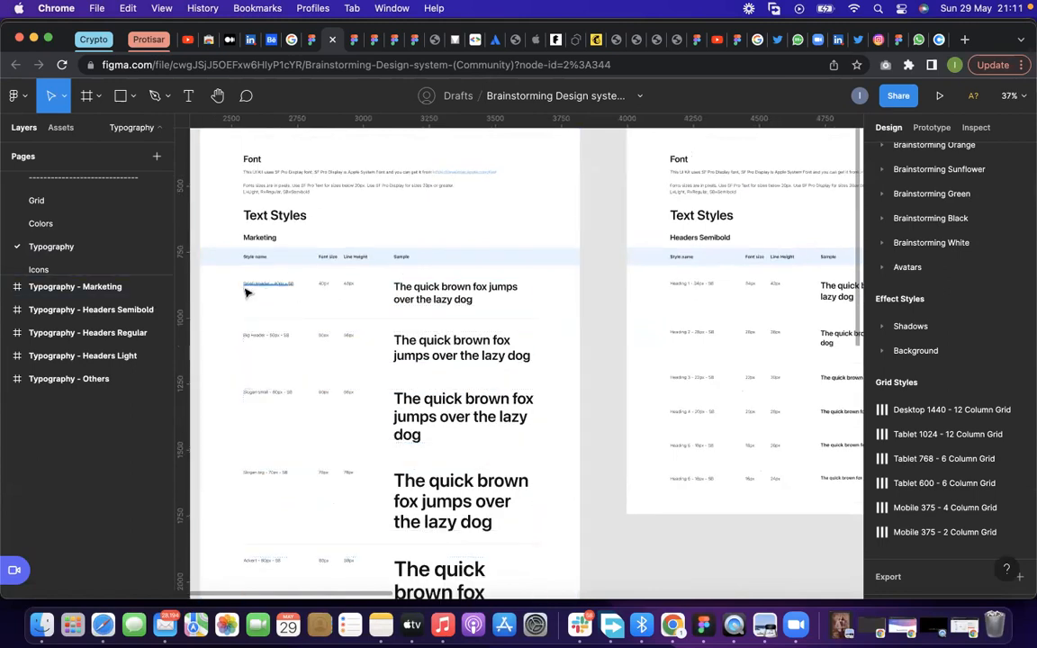
{"action": "scroll", "coordinate": [247, 292], "scroll_direction": "up", "scroll_amount": 2}
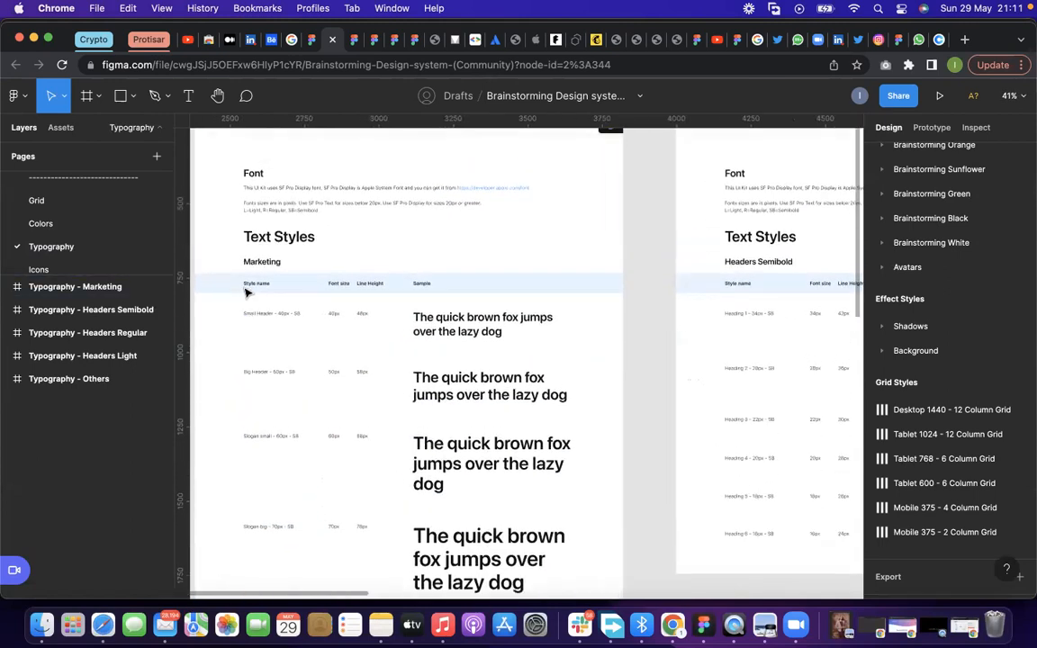
{"action": "scroll", "coordinate": [252, 322], "scroll_direction": "up", "scroll_amount": 5}
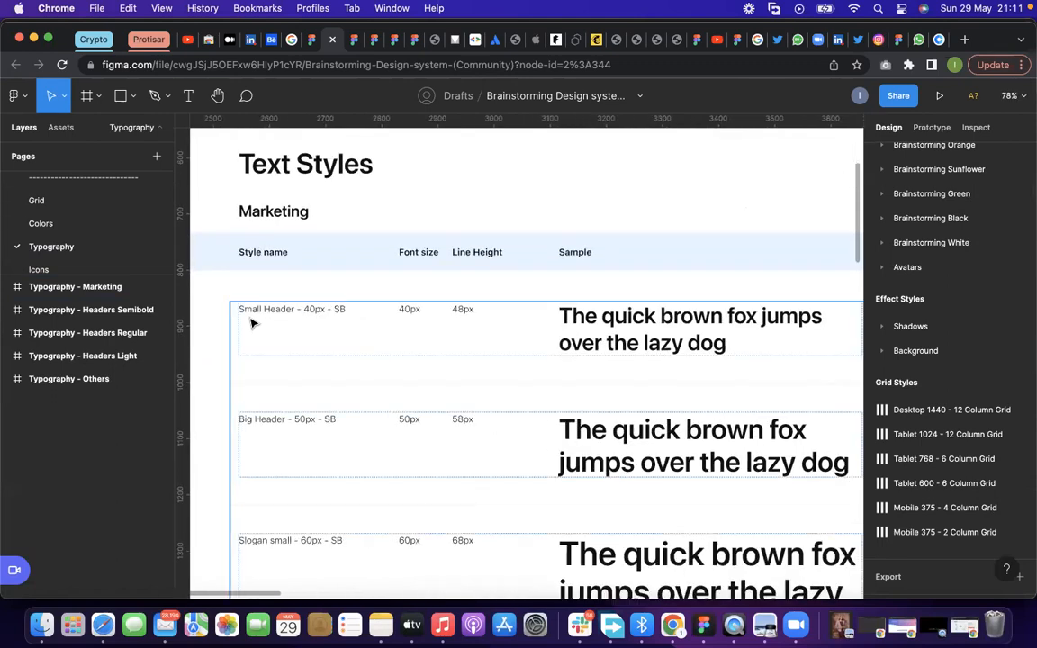
{"action": "scroll", "coordinate": [252, 322], "scroll_direction": "down", "scroll_amount": 6}
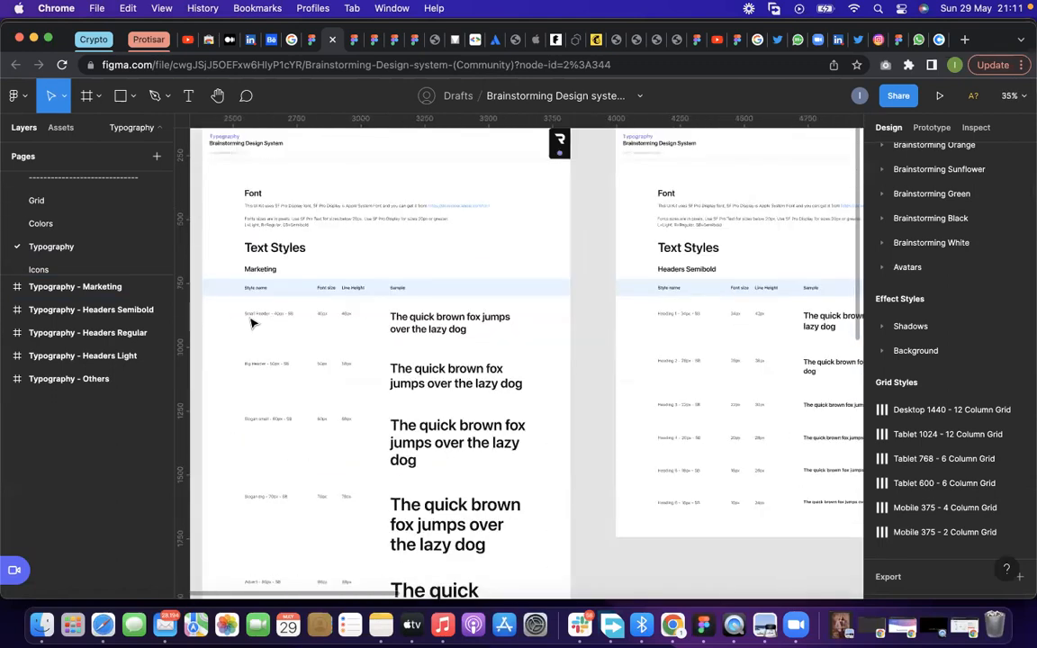
{"action": "scroll", "coordinate": [252, 322], "scroll_direction": "up", "scroll_amount": 6}
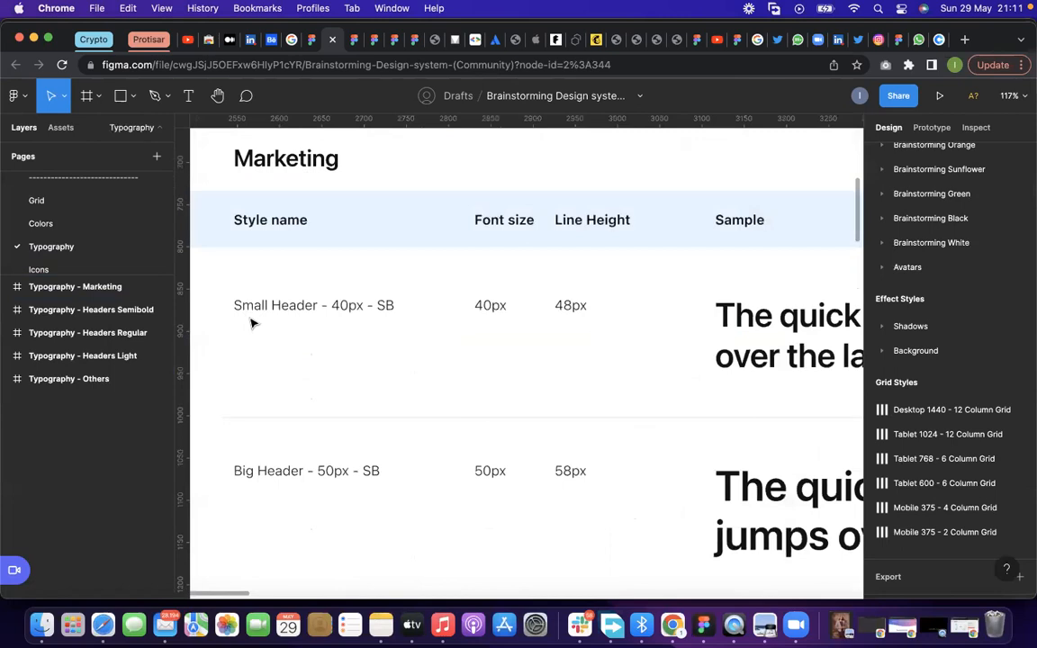
{"action": "scroll", "coordinate": [253, 322], "scroll_direction": "down", "scroll_amount": 3}
{"action": "scroll", "coordinate": [252, 322], "scroll_direction": "down", "scroll_amount": 3}
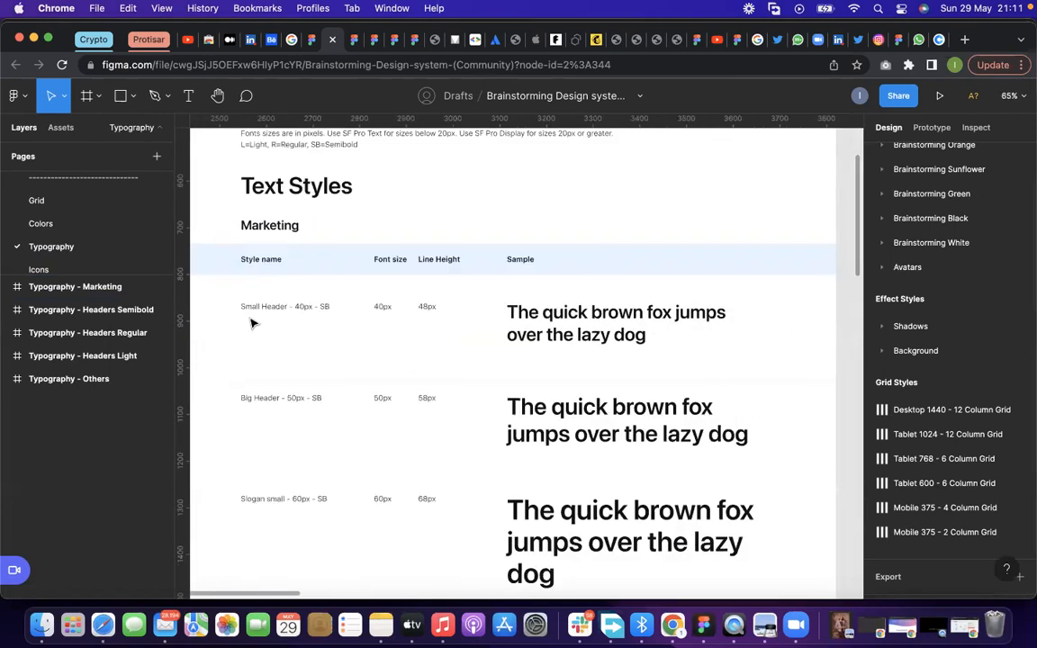
{"action": "scroll", "coordinate": [252, 322], "scroll_direction": "down", "scroll_amount": 5}
{"action": "scroll", "coordinate": [252, 321], "scroll_direction": "down", "scroll_amount": 8}
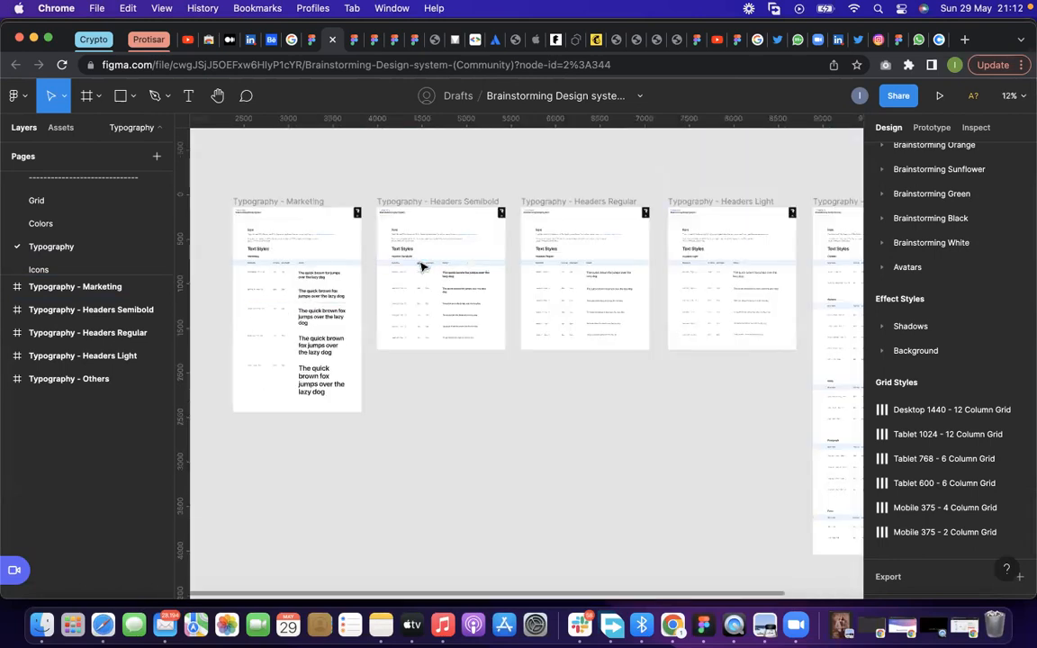
Inspect Heading 1 in the Headers Semibold frame by selecting its font size value and its sample text
{"action": "scroll", "coordinate": [421, 266], "scroll_direction": "up", "scroll_amount": 10}
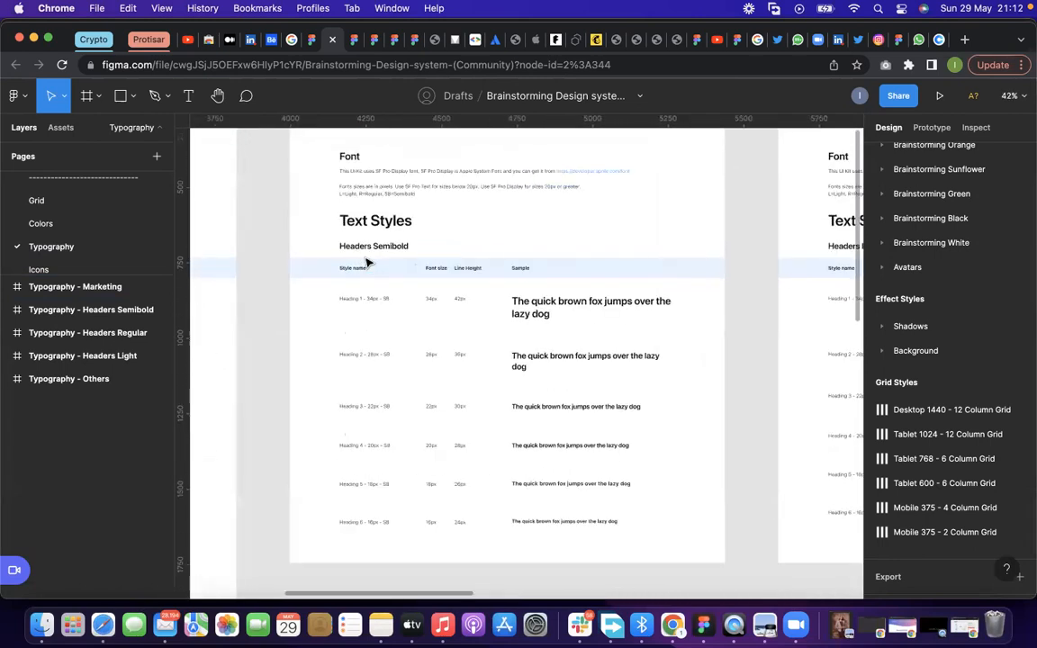
{"action": "scroll", "coordinate": [405, 301], "scroll_direction": "up", "scroll_amount": 3}
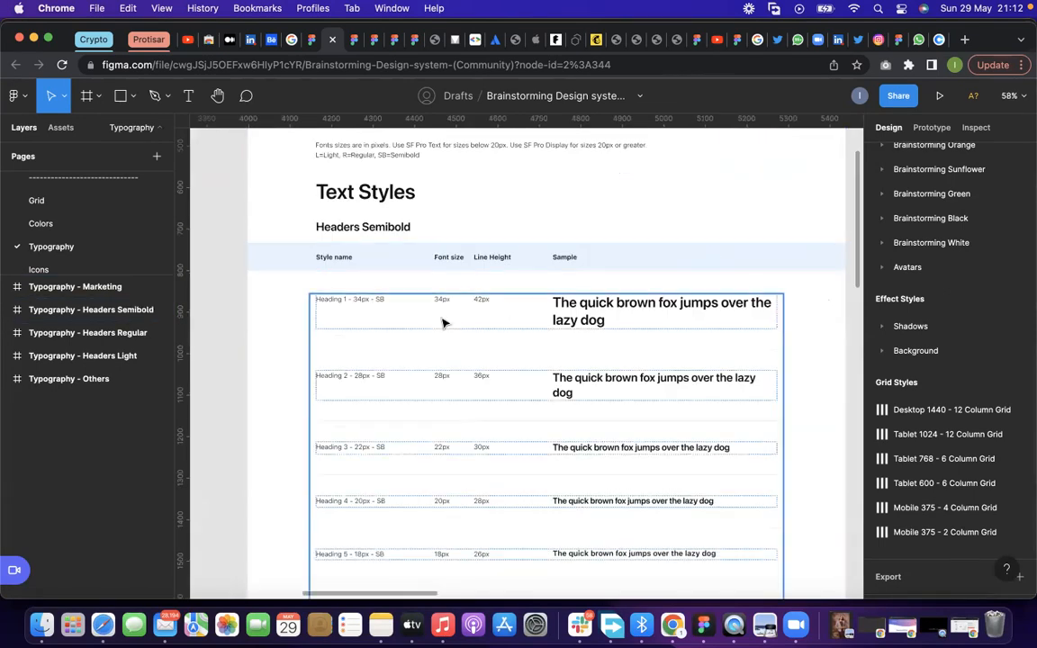
{"action": "left_click", "coordinate": [442, 323]}
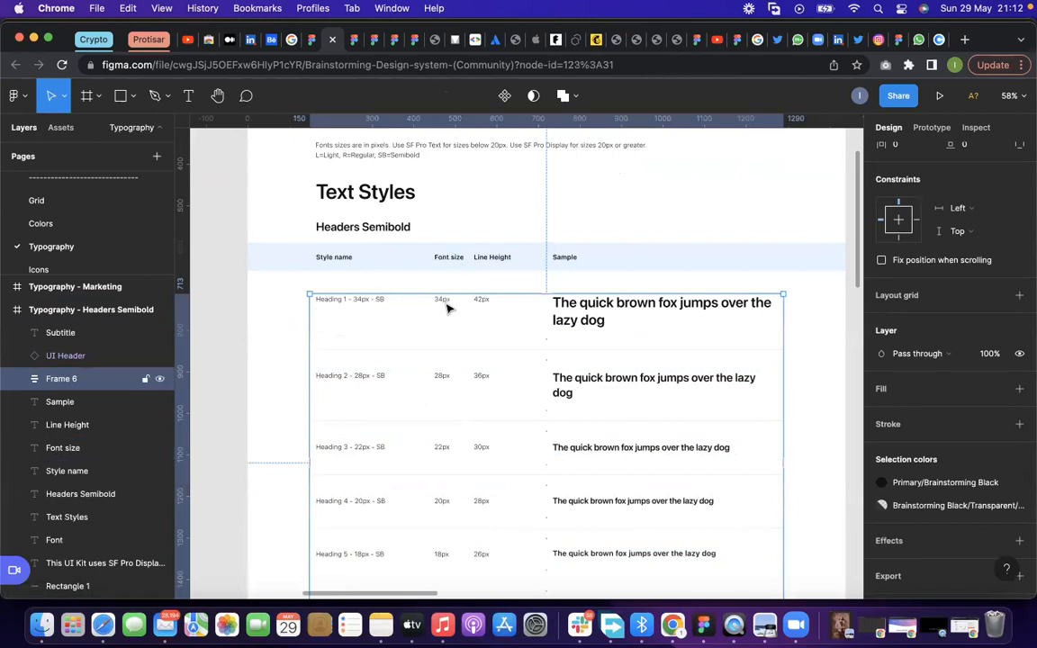
{"action": "scroll", "coordinate": [446, 308], "scroll_direction": "up", "scroll_amount": 3}
{"action": "left_click", "coordinate": [441, 299]}
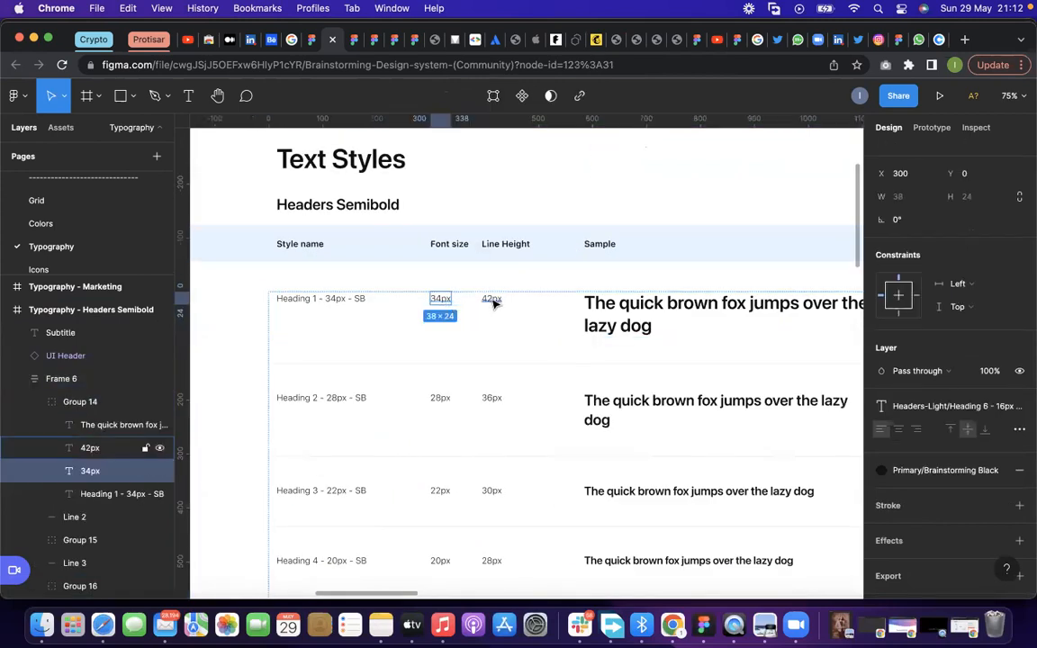
{"action": "left_click", "coordinate": [639, 304]}
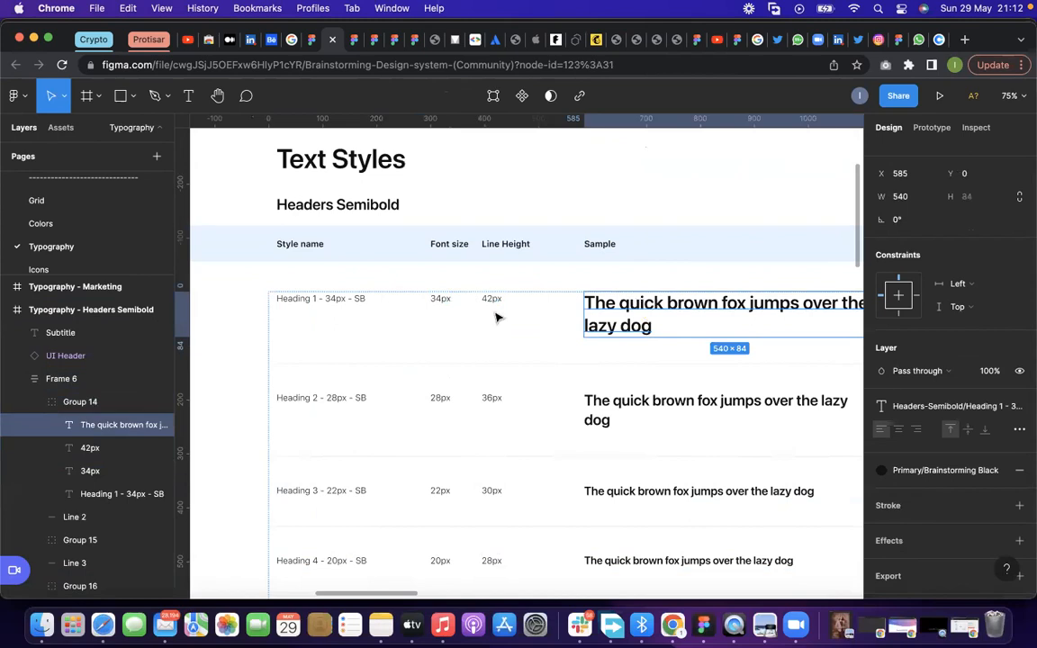
Read the Font notes and the remaining heading rows of the Headers Semibold frame, and clear the selection
{"action": "scroll", "coordinate": [495, 316], "scroll_direction": "up", "scroll_amount": 3}
{"action": "scroll", "coordinate": [495, 317], "scroll_direction": "down", "scroll_amount": 2}
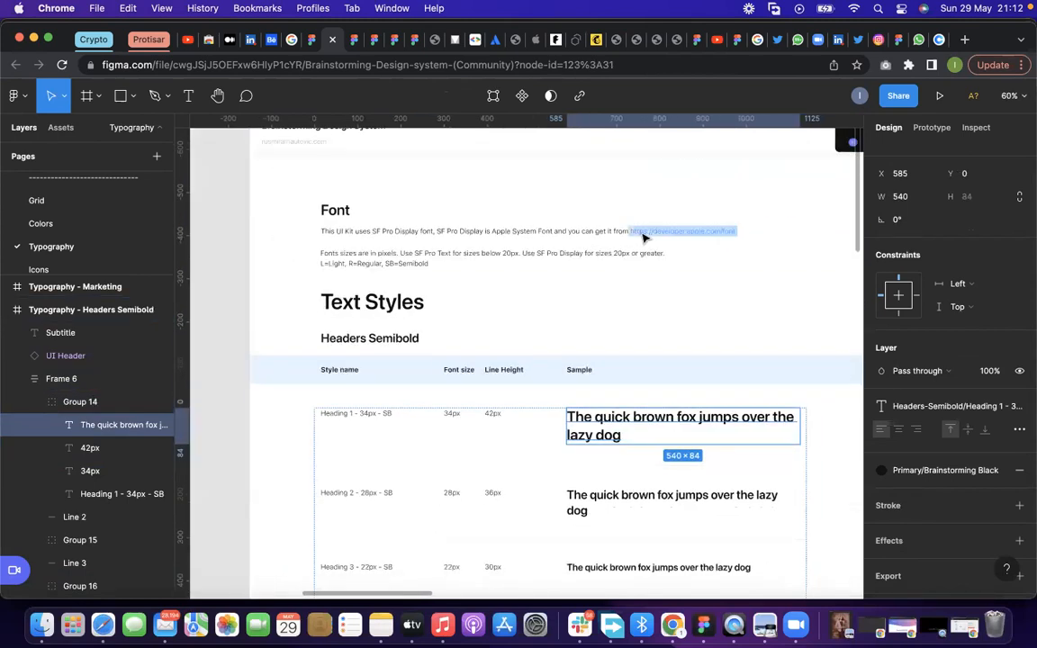
{"action": "scroll", "coordinate": [640, 236], "scroll_direction": "up", "scroll_amount": 1}
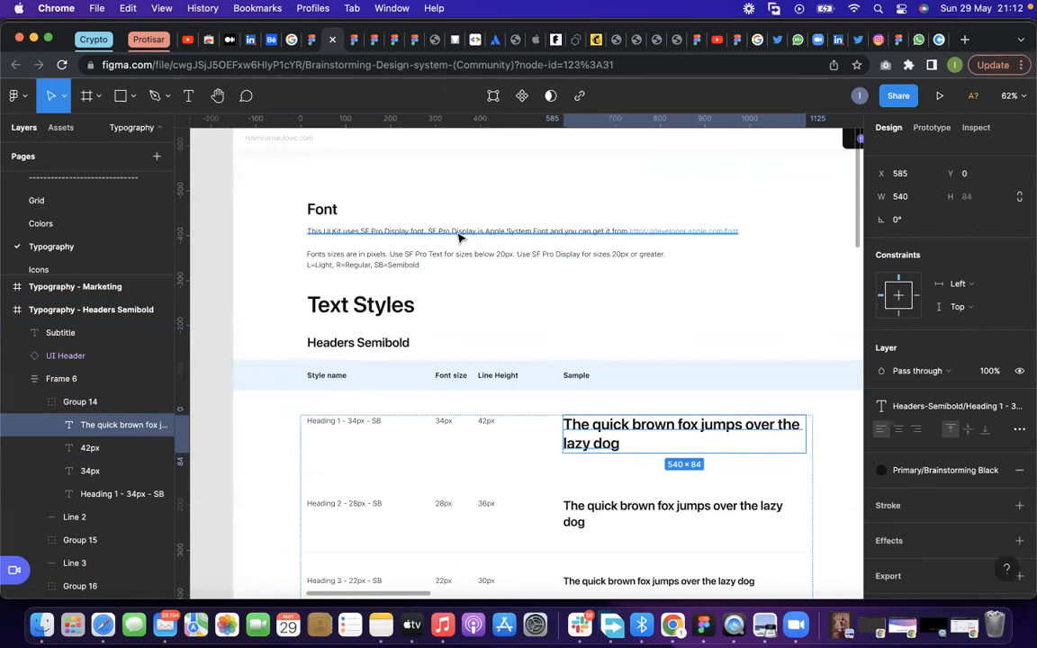
{"action": "scroll", "coordinate": [455, 266], "scroll_direction": "down", "scroll_amount": 5}
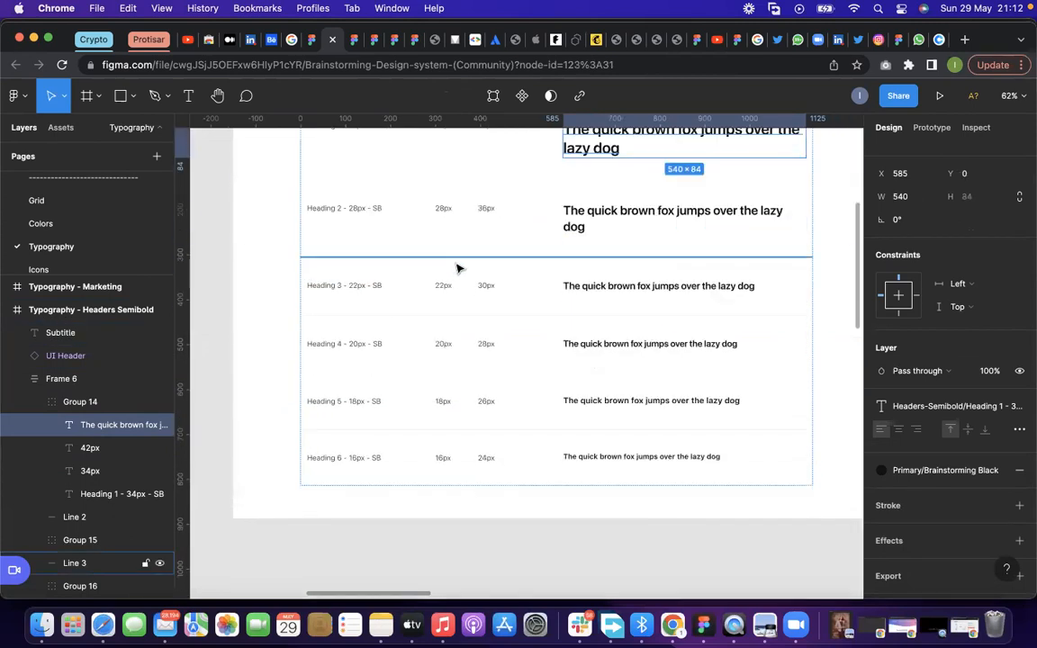
{"action": "scroll", "coordinate": [456, 266], "scroll_direction": "up", "scroll_amount": 2}
{"action": "left_click", "coordinate": [250, 261]}
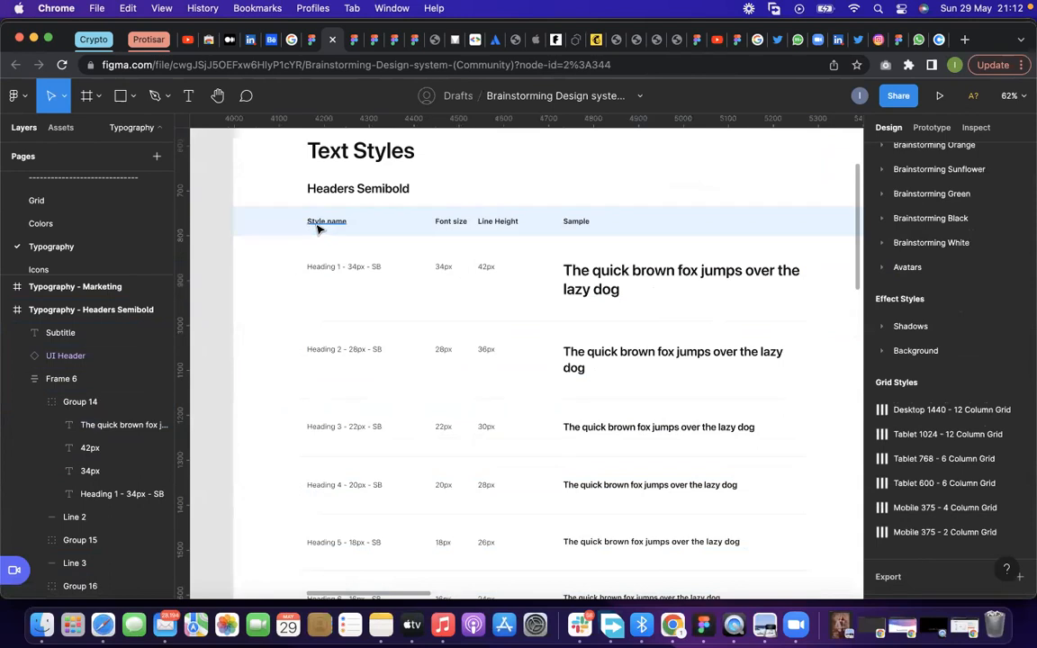
Select the Style name, Font size, Line Height and Sample column headings one by one, followed by Heading 1's sample text
{"action": "left_click", "coordinate": [317, 225]}
{"action": "left_click", "coordinate": [450, 224]}
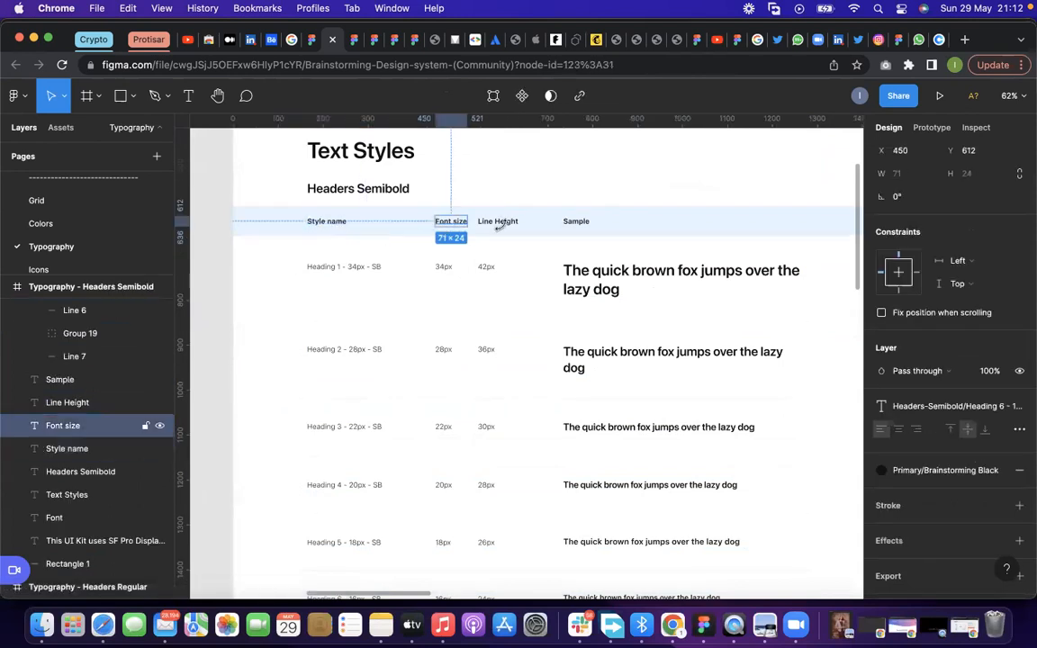
{"action": "left_click", "coordinate": [504, 228]}
{"action": "left_click", "coordinate": [573, 225]}
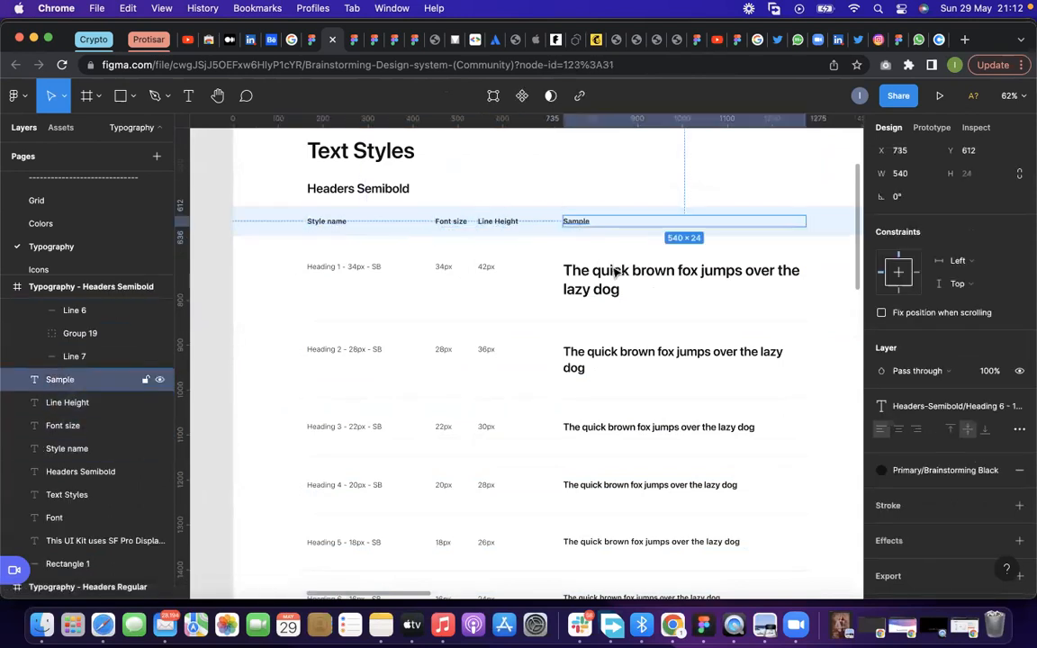
{"action": "left_click", "coordinate": [617, 273]}
{"action": "double_click", "coordinate": [617, 273]}
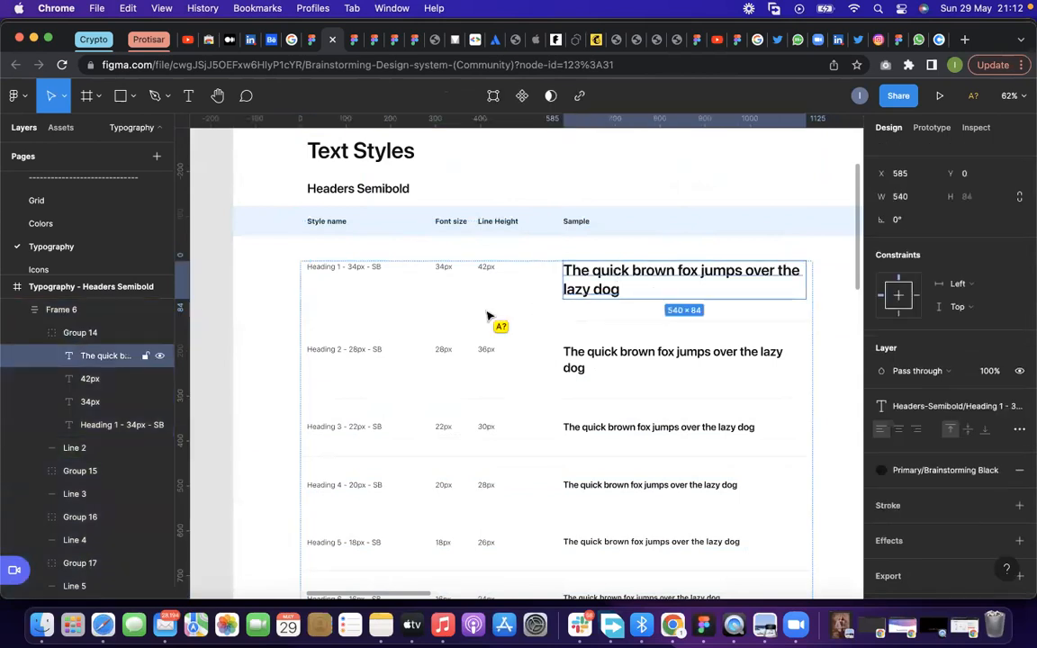
Go through the Headers Semibold font sizes by selecting the size value of each row from Heading 1 to Heading 6
{"action": "left_click", "coordinate": [445, 273]}
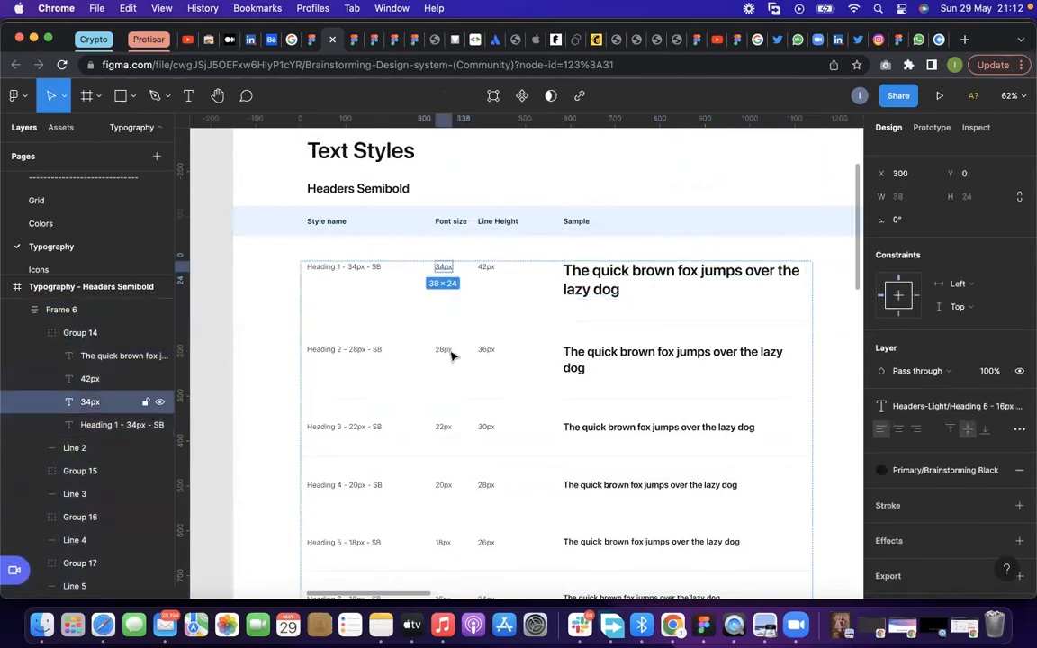
{"action": "double_click", "coordinate": [448, 353]}
{"action": "scroll", "coordinate": [447, 356], "scroll_direction": "down", "scroll_amount": 2}
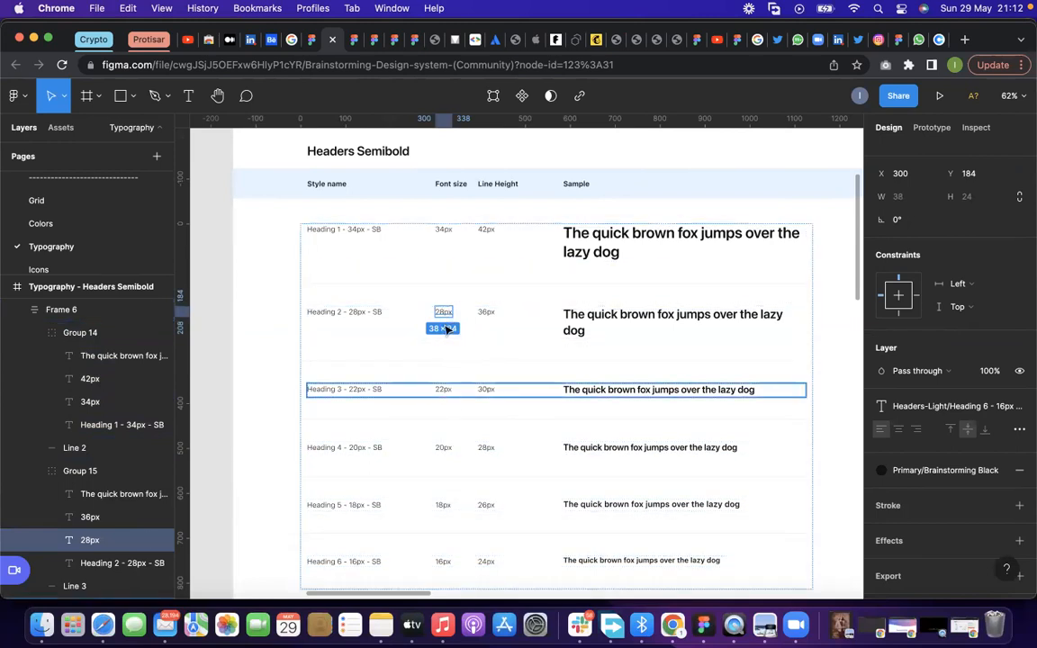
{"action": "left_click", "coordinate": [446, 390]}
{"action": "left_click", "coordinate": [445, 389]}
{"action": "scroll", "coordinate": [444, 392], "scroll_direction": "down", "scroll_amount": 1}
{"action": "scroll", "coordinate": [443, 392], "scroll_direction": "down", "scroll_amount": 5}
{"action": "left_click", "coordinate": [447, 319]}
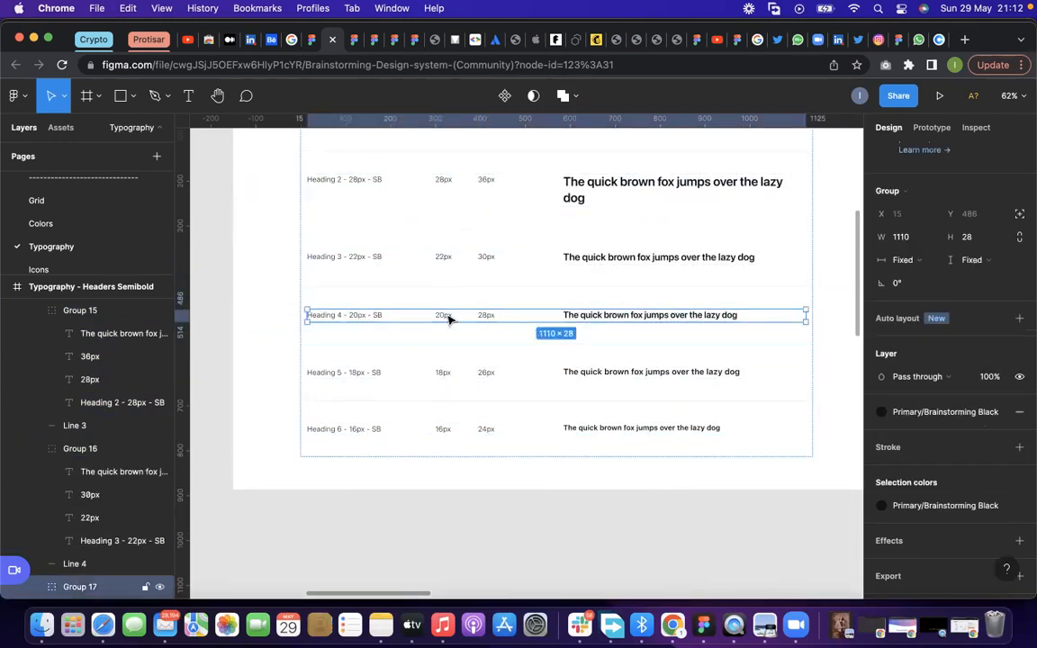
{"action": "left_click", "coordinate": [444, 316]}
{"action": "left_click", "coordinate": [449, 375]}
{"action": "left_click", "coordinate": [449, 375]}
{"action": "left_click", "coordinate": [447, 429]}
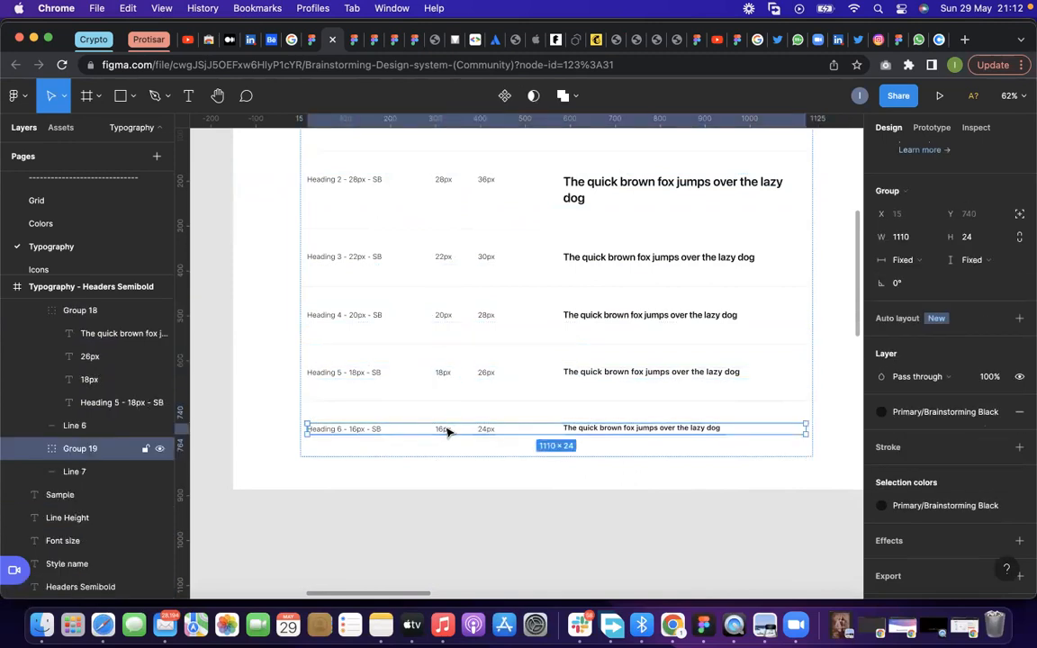
{"action": "left_click", "coordinate": [445, 428]}
Compare the Headers Semibold text styles with the neighbouring Headers Regular frame
{"action": "scroll", "coordinate": [448, 432], "scroll_direction": "up", "scroll_amount": 5}
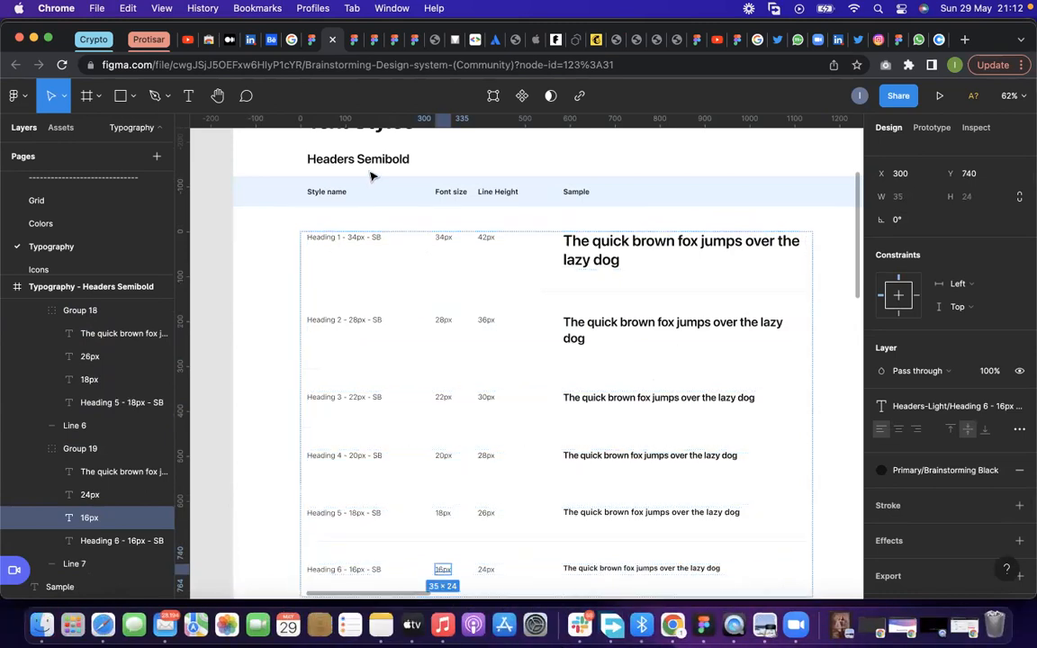
{"action": "scroll", "coordinate": [296, 366], "scroll_direction": "down", "scroll_amount": 10}
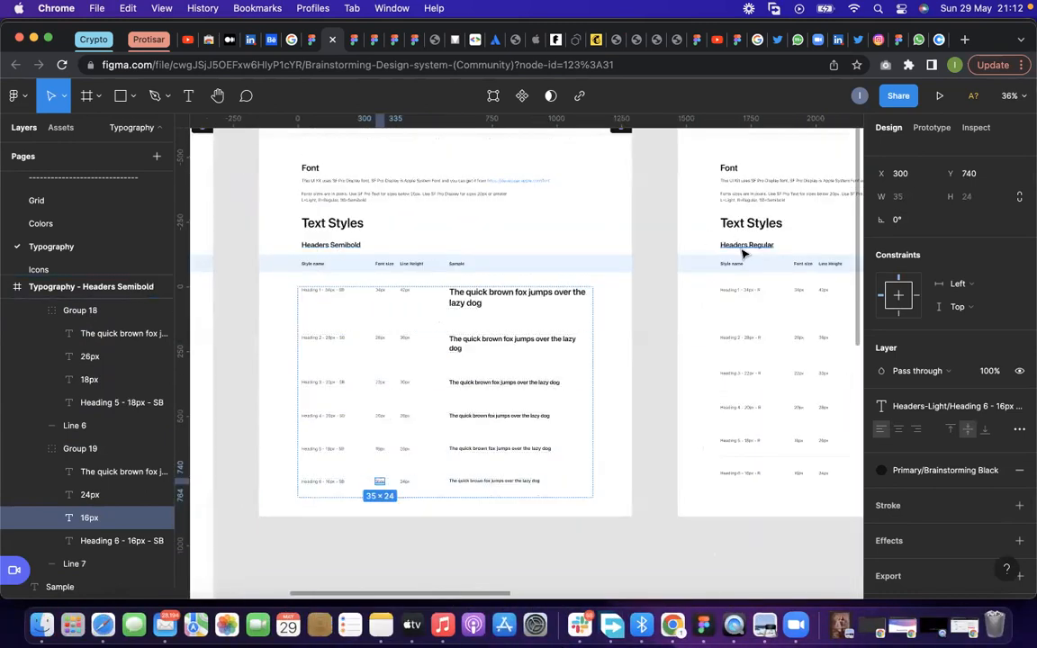
{"action": "scroll", "coordinate": [757, 253], "scroll_direction": "up", "scroll_amount": 3}
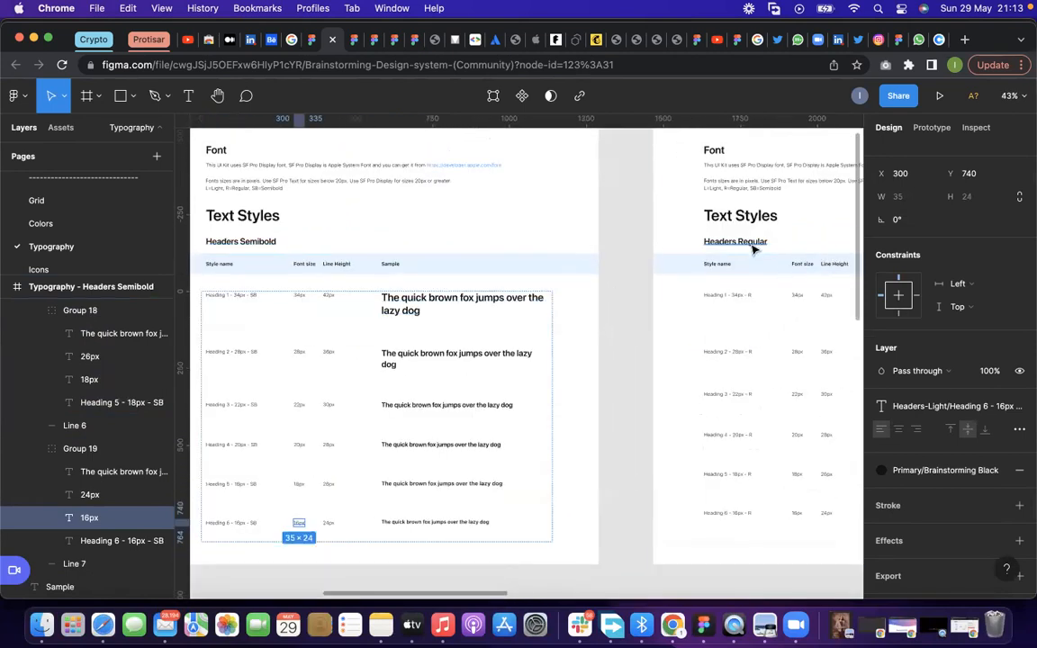
Compare the Headers Regular, Headers Light and Others typography frames, return to Headers Semibold, and clear the selection
{"action": "scroll", "coordinate": [183, 324], "scroll_direction": "down", "scroll_amount": 5}
{"action": "scroll", "coordinate": [462, 301], "scroll_direction": "up", "scroll_amount": 4}
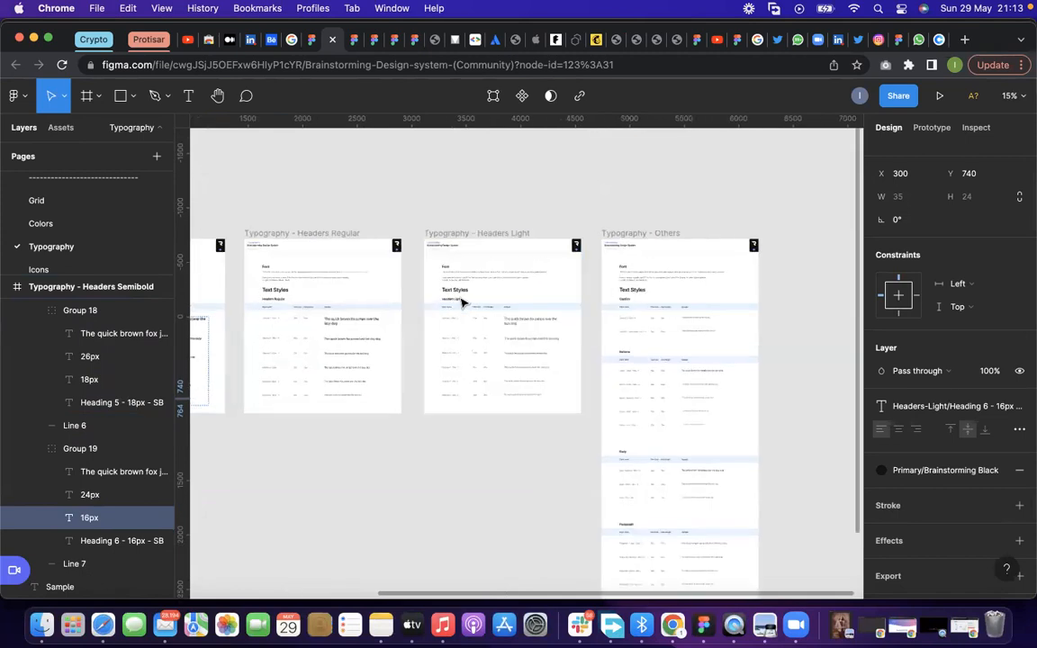
{"action": "scroll", "coordinate": [464, 307], "scroll_direction": "up", "scroll_amount": 2}
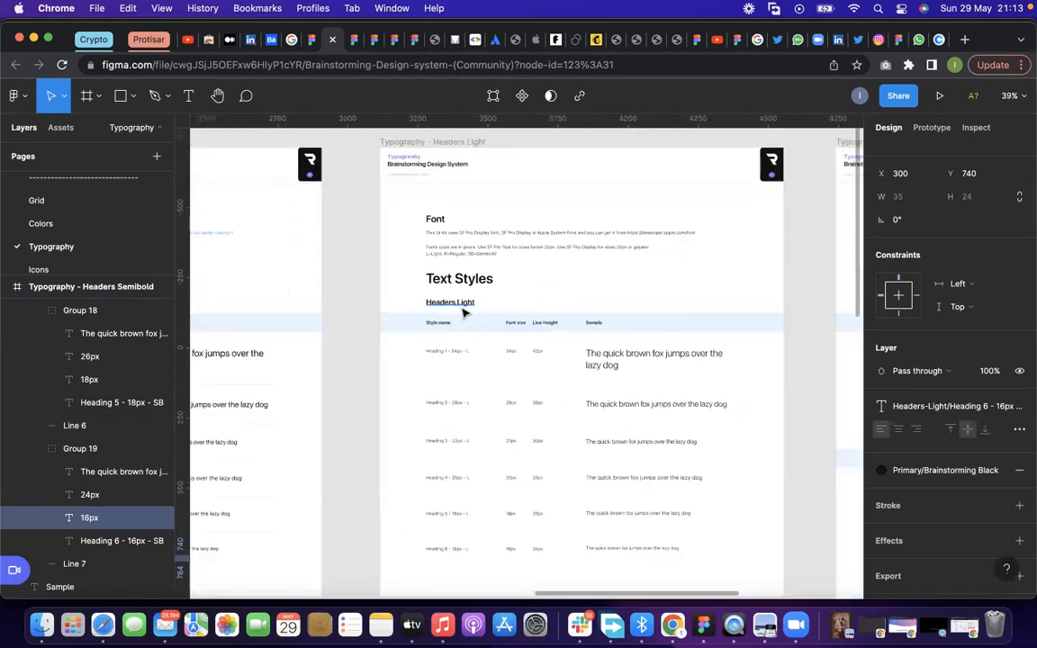
{"action": "scroll", "coordinate": [396, 311], "scroll_direction": "down", "scroll_amount": 1}
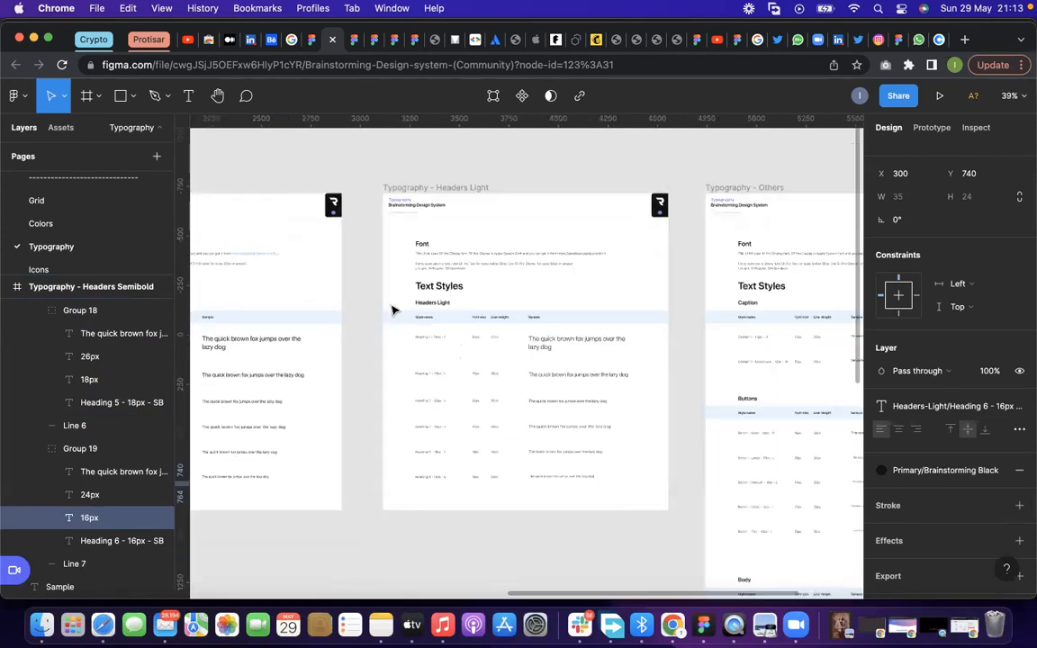
{"action": "scroll", "coordinate": [486, 311], "scroll_direction": "down", "scroll_amount": 2}
{"action": "scroll", "coordinate": [720, 306], "scroll_direction": "up", "scroll_amount": 6}
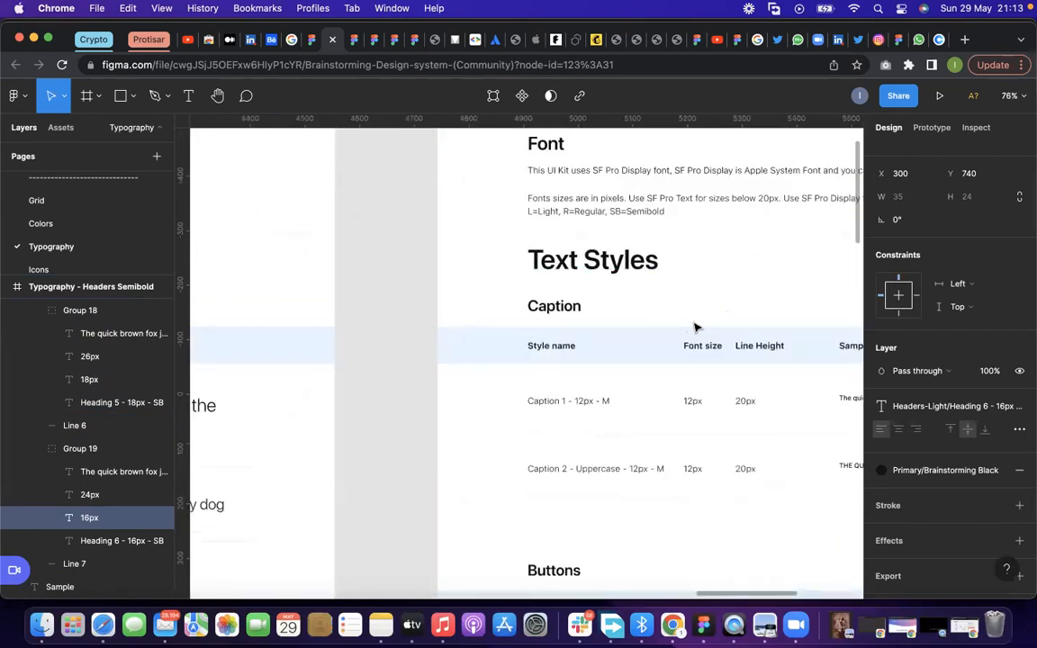
{"action": "scroll", "coordinate": [695, 327], "scroll_direction": "down", "scroll_amount": 10}
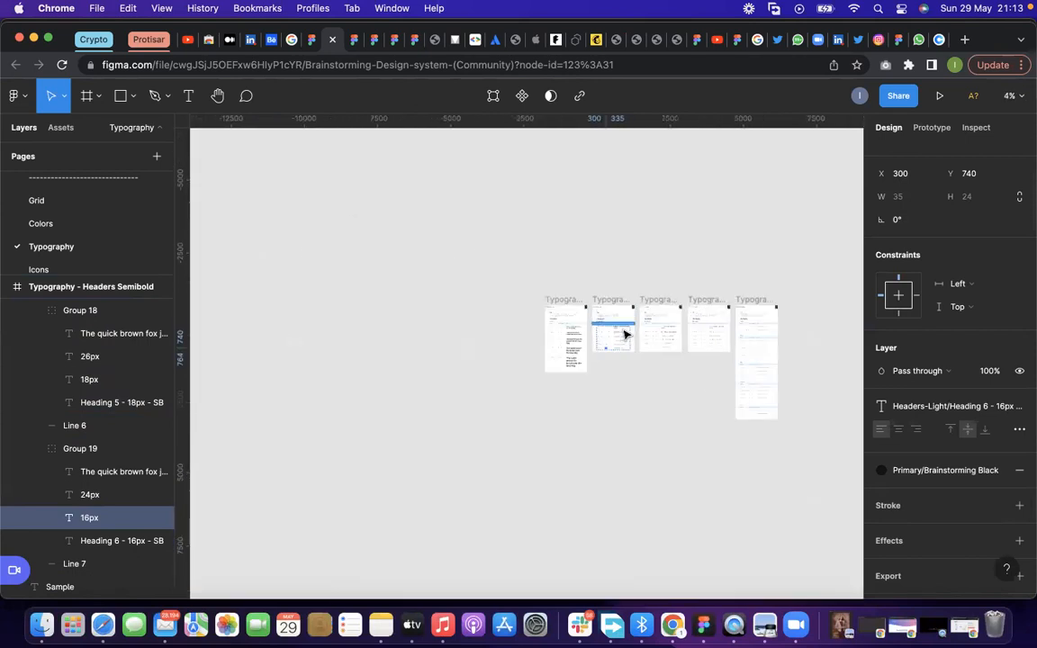
{"action": "scroll", "coordinate": [624, 334], "scroll_direction": "up", "scroll_amount": 8}
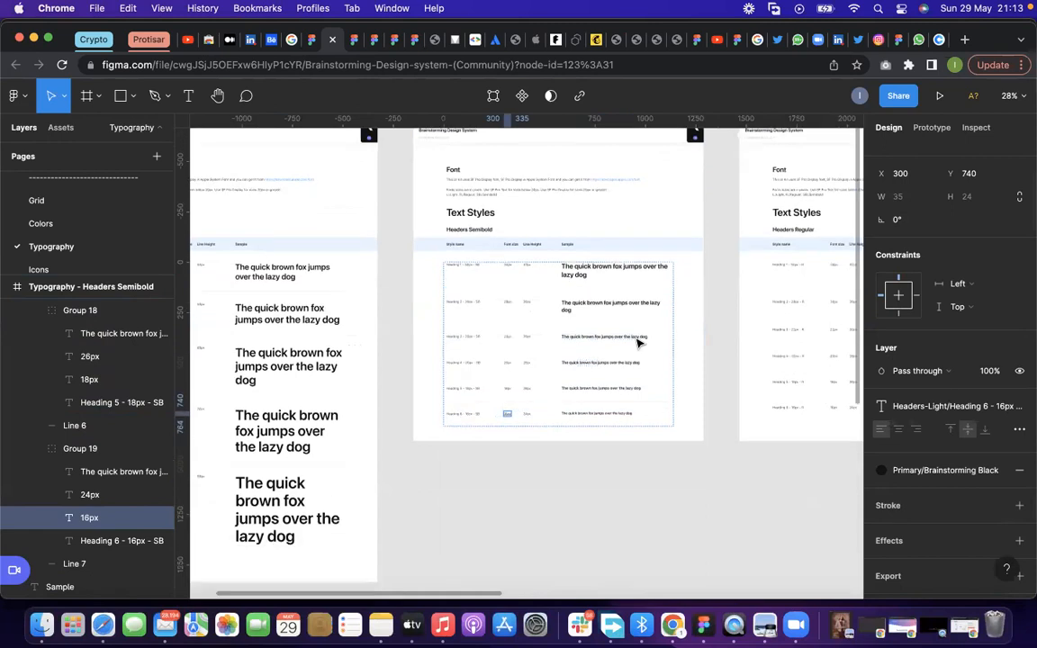
{"action": "left_click", "coordinate": [376, 338]}
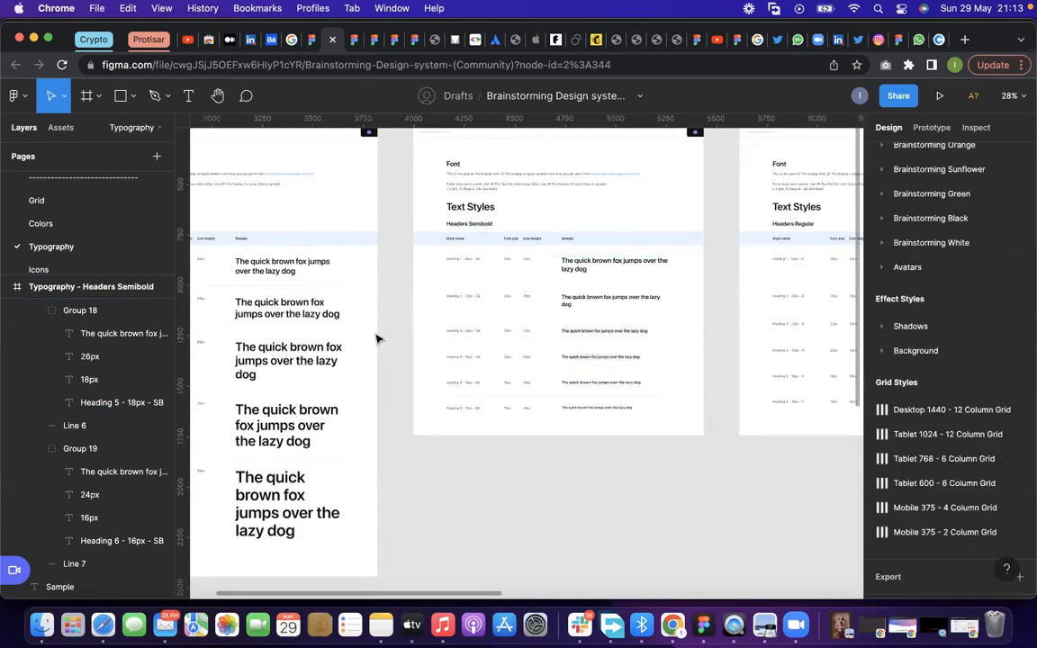
Duplicate the Heading 1 row of Headers Semibold onto the empty canvas below the frame, at about Y 1861
{"action": "scroll", "coordinate": [680, 261], "scroll_direction": "up", "scroll_amount": 3}
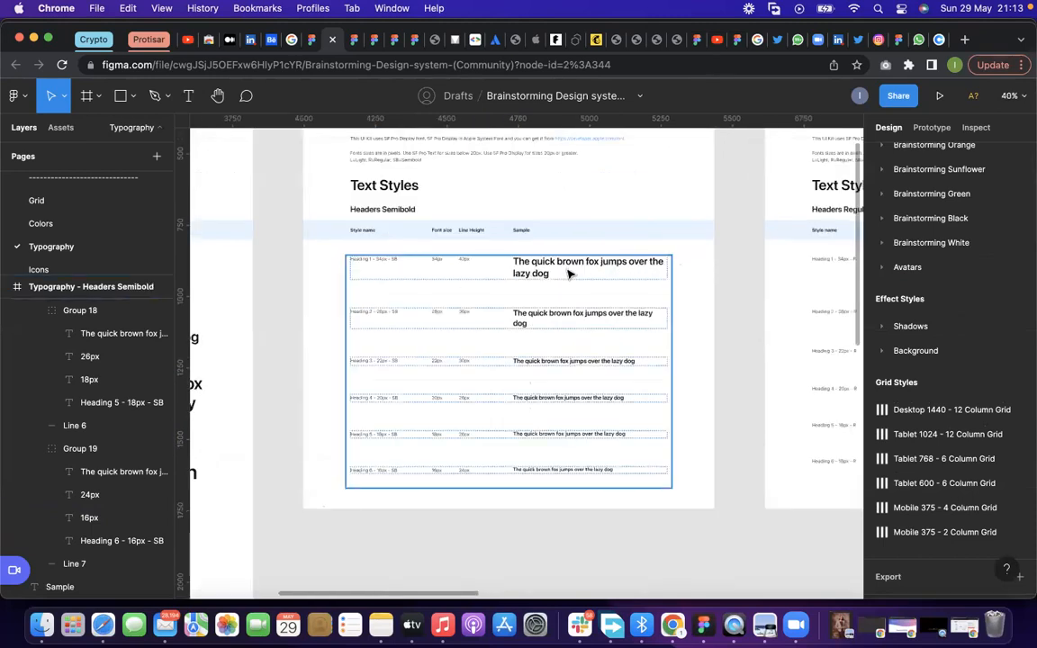
{"action": "left_click", "coordinate": [567, 273]}
{"action": "left_click_drag", "start_coordinate": [564, 272], "coordinate": [560, 560]}
Duplicate the Heading 2 row of Headers Semibold below the Heading 1 copy, at about Y 2034
{"action": "scroll", "coordinate": [469, 338], "scroll_direction": "up", "scroll_amount": 2}
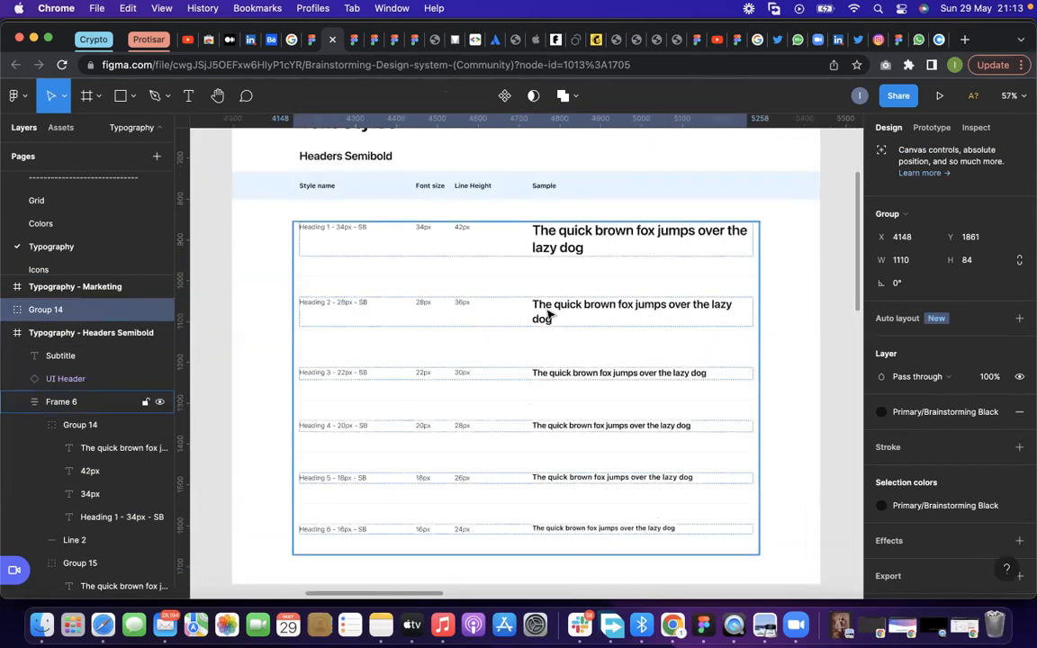
{"action": "left_click", "coordinate": [549, 312]}
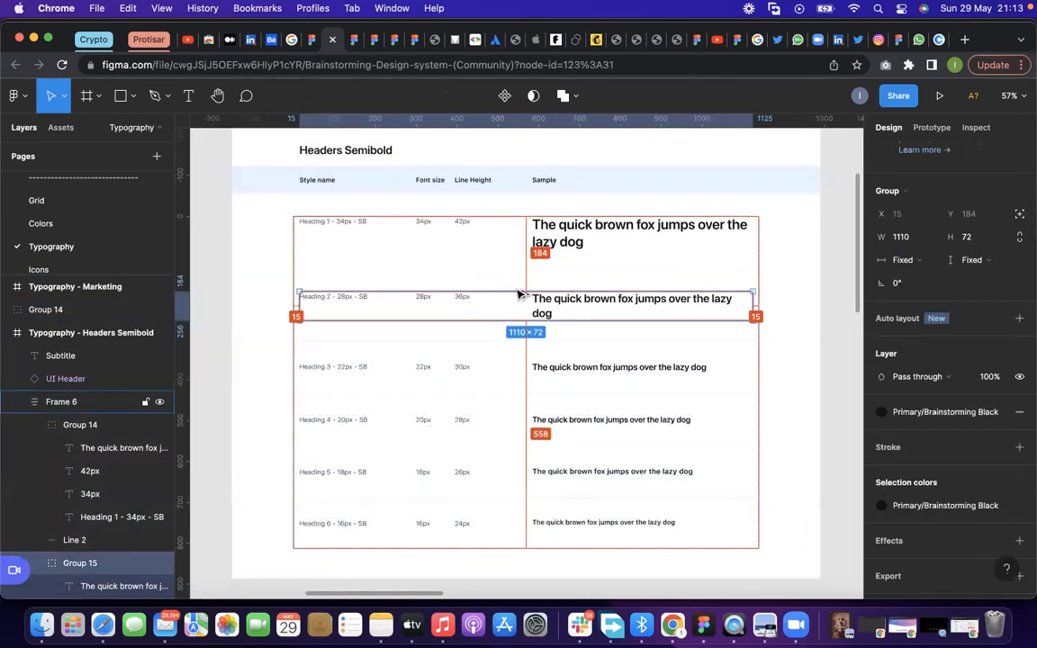
{"action": "scroll", "coordinate": [519, 295], "scroll_direction": "down", "scroll_amount": 3}
{"action": "scroll", "coordinate": [529, 299], "scroll_direction": "down", "scroll_amount": 3}
{"action": "left_click_drag", "start_coordinate": [530, 297], "coordinate": [532, 588]}
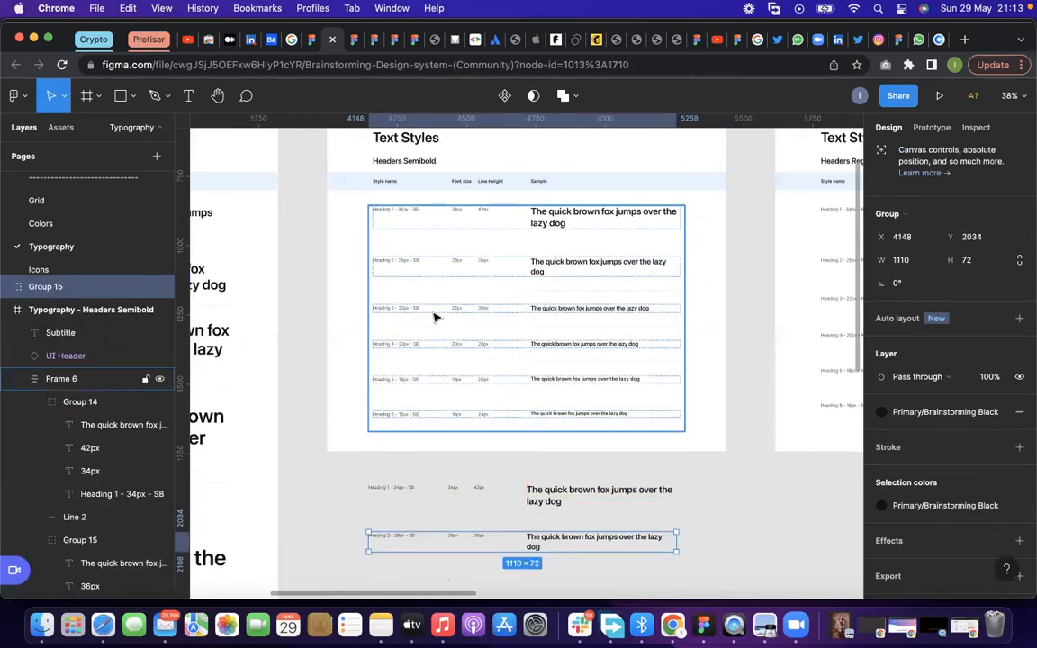
Select the Heading 3 row of Headers Semibold and the rows frame of Headers Regular to compare the two tables
{"action": "scroll", "coordinate": [435, 315], "scroll_direction": "up", "scroll_amount": 3}
{"action": "left_click", "coordinate": [406, 310]}
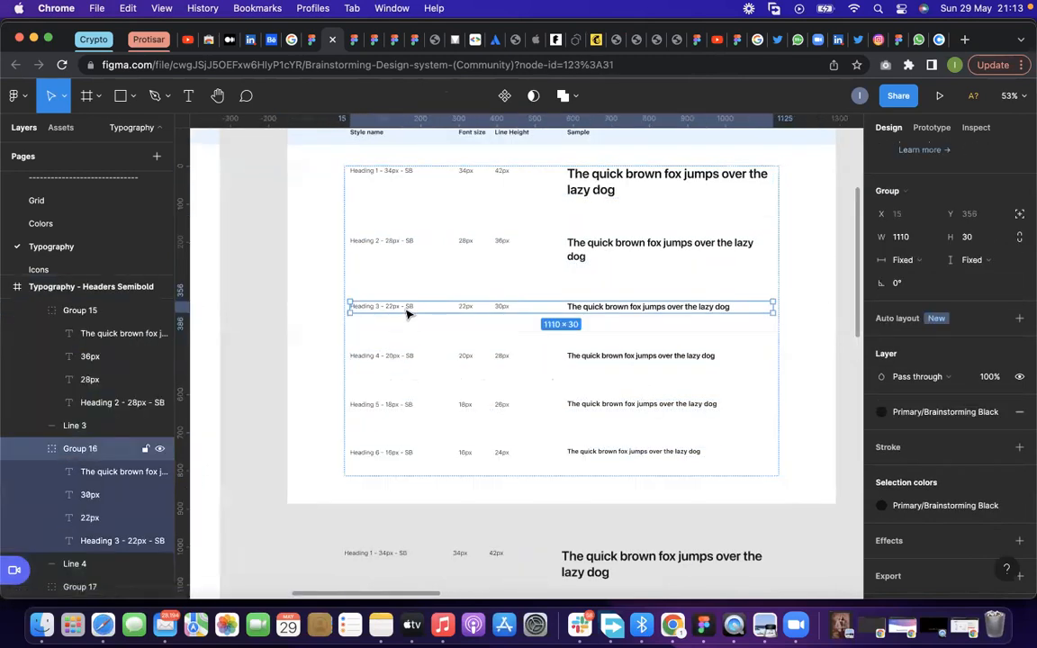
{"action": "scroll", "coordinate": [387, 316], "scroll_direction": "down", "scroll_amount": 2}
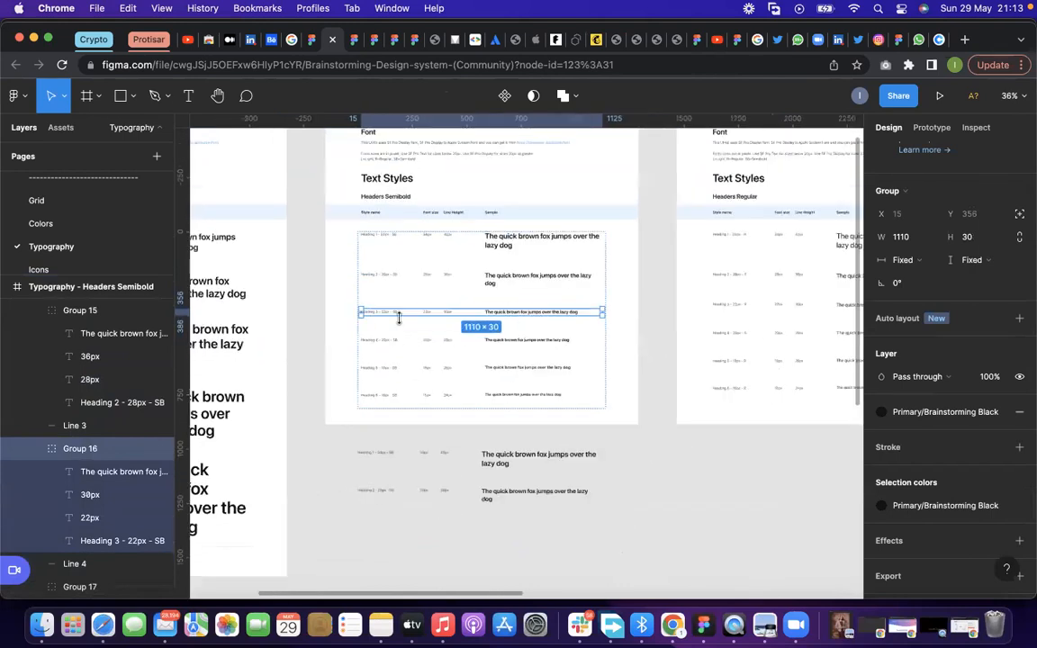
{"action": "scroll", "coordinate": [774, 303], "scroll_direction": "up", "scroll_amount": 5}
{"action": "left_click", "coordinate": [711, 270]}
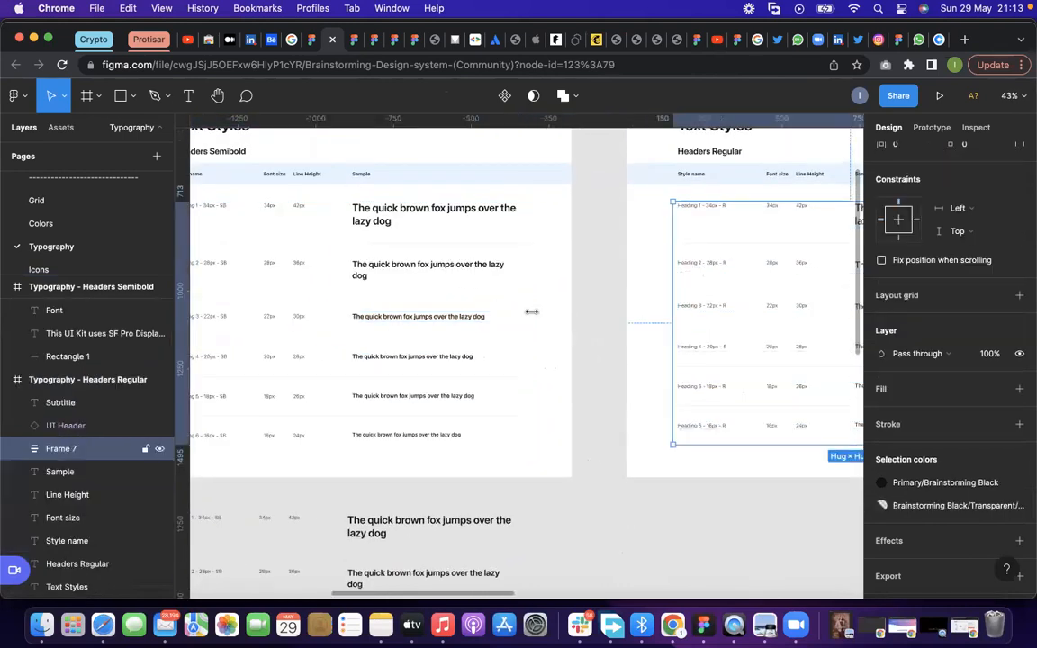
{"action": "scroll", "coordinate": [677, 295], "scroll_direction": "down", "scroll_amount": 2}
{"action": "scroll", "coordinate": [732, 288], "scroll_direction": "up", "scroll_amount": 4}
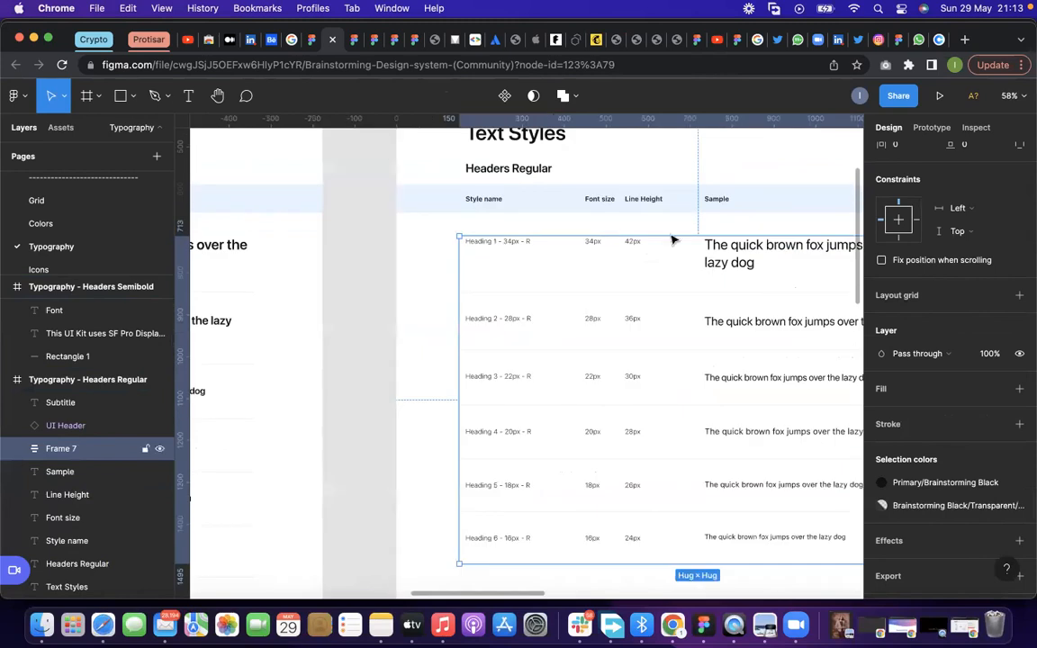
{"action": "scroll", "coordinate": [700, 322], "scroll_direction": "down", "scroll_amount": 2}
{"action": "scroll", "coordinate": [700, 322], "scroll_direction": "down", "scroll_amount": 4}
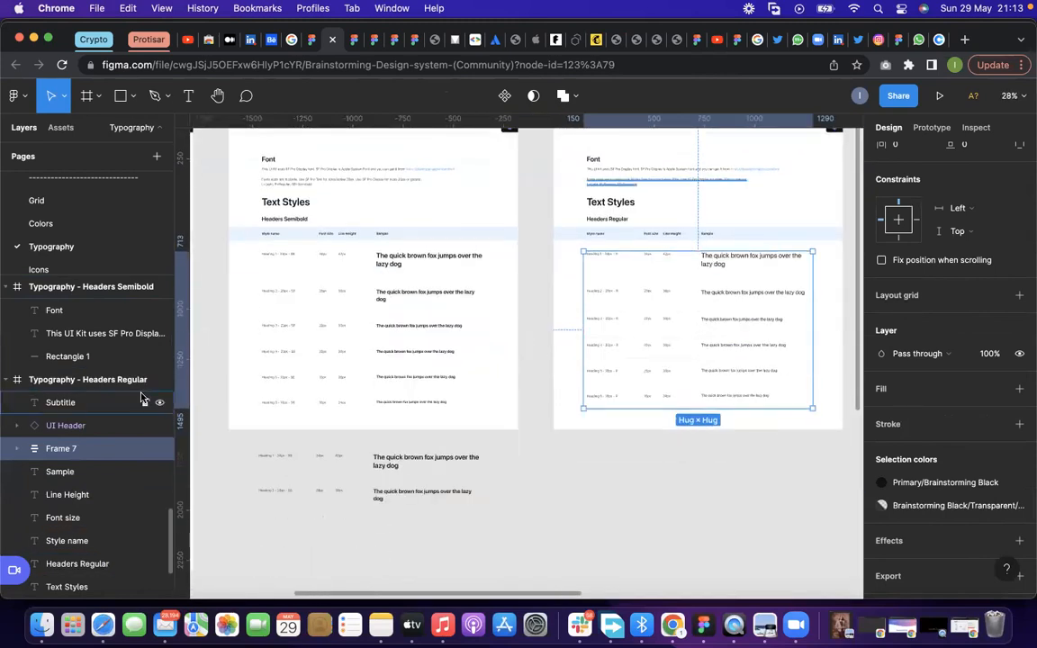
Duplicate the Heading 3 and Heading 4 rows of Headers Semibold below the earlier copies, at about Y 2165 and Y 2284
{"action": "scroll", "coordinate": [261, 338], "scroll_direction": "up", "scroll_amount": 4}
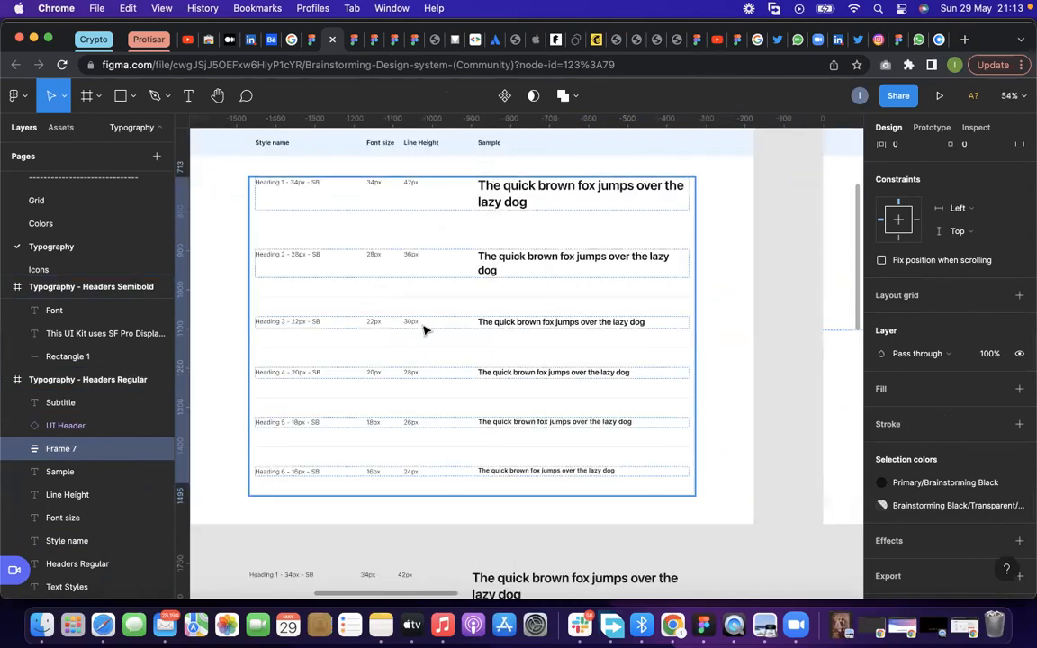
{"action": "left_click", "coordinate": [425, 330]}
{"action": "left_click", "coordinate": [378, 328]}
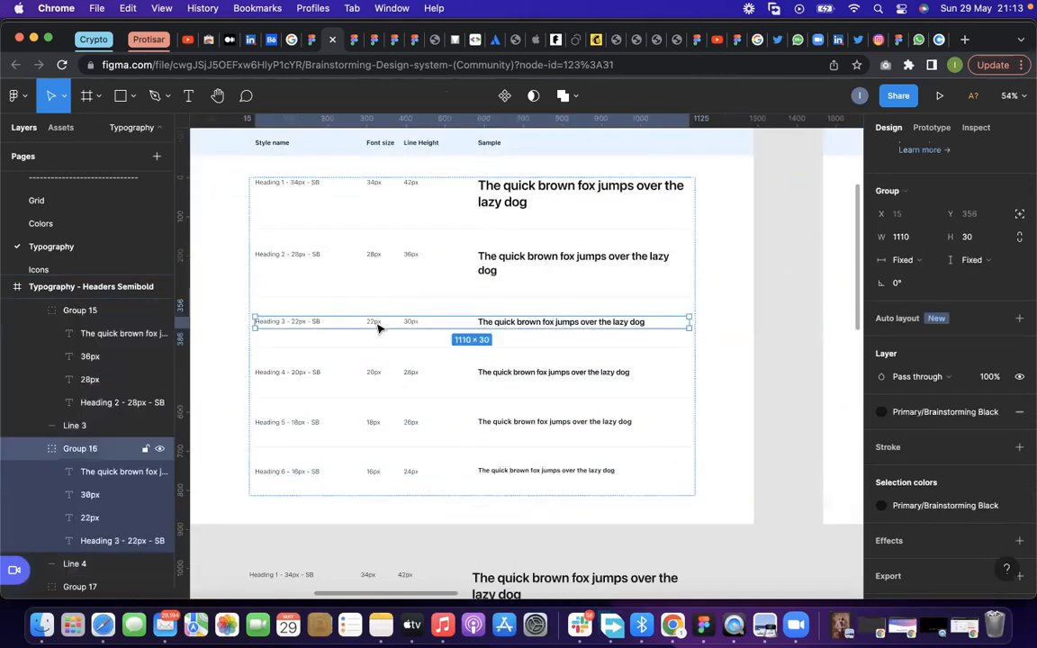
{"action": "left_click_drag", "start_coordinate": [378, 328], "coordinate": [369, 525]}
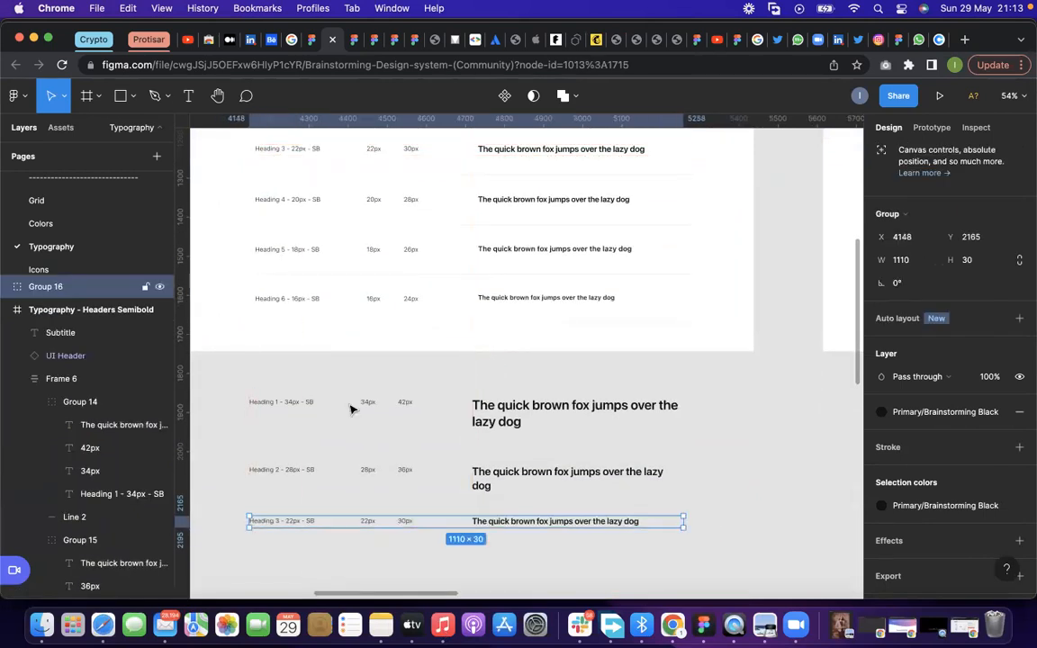
{"action": "double_click", "coordinate": [375, 204]}
{"action": "left_click_drag", "start_coordinate": [378, 206], "coordinate": [375, 570]}
Examine the Headers Regular text styles and select the sample text of the Heading 4 row
{"action": "scroll", "coordinate": [287, 495], "scroll_direction": "down", "scroll_amount": 10}
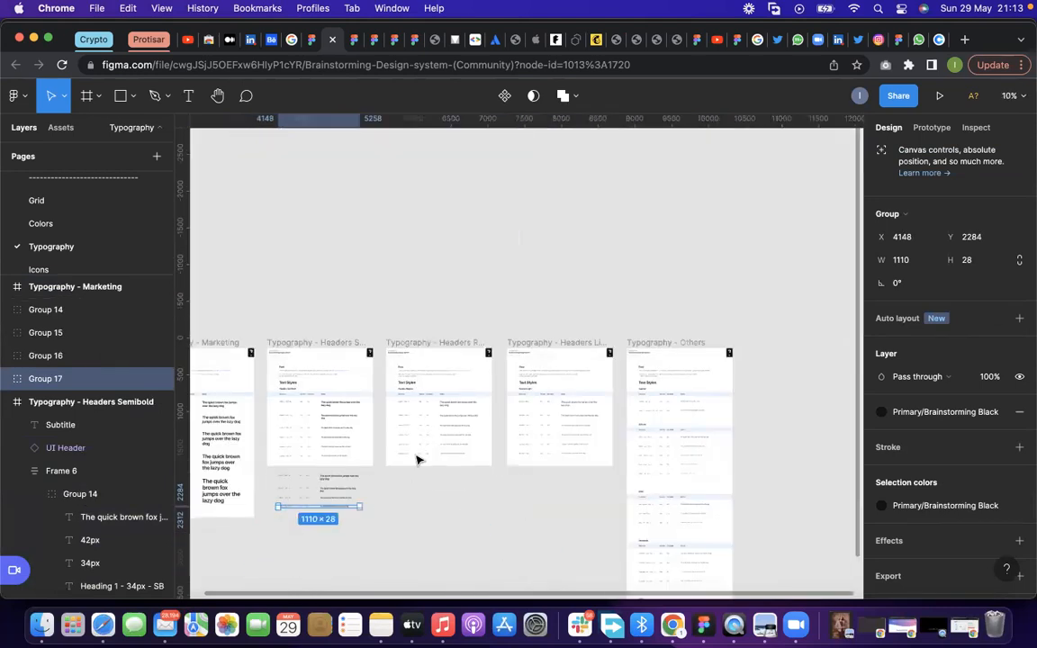
{"action": "scroll", "coordinate": [417, 460], "scroll_direction": "up", "scroll_amount": 10}
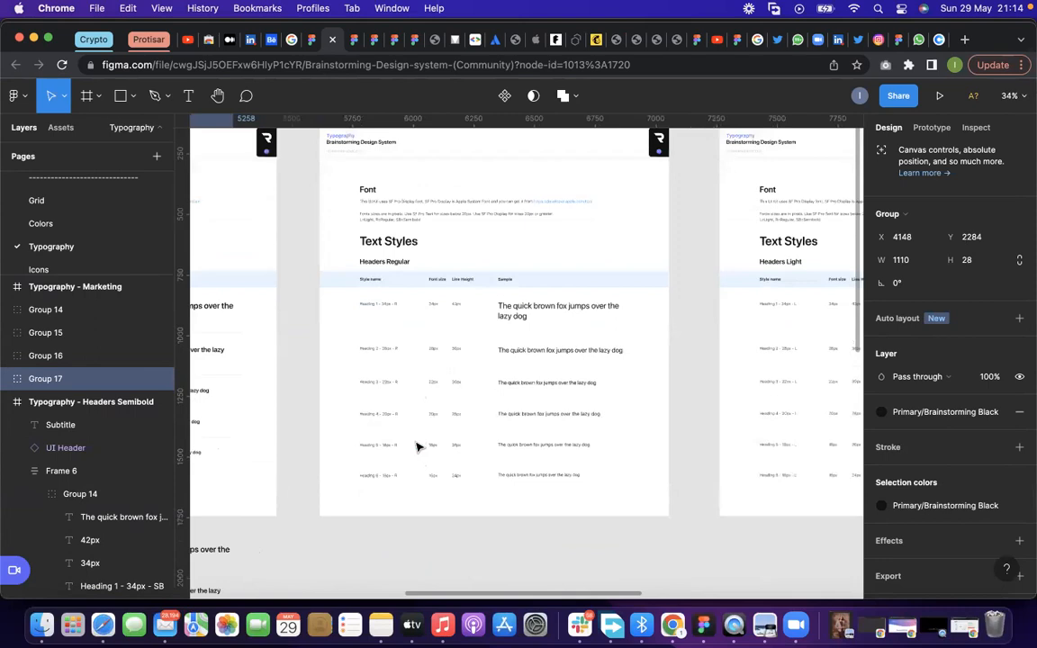
{"action": "scroll", "coordinate": [417, 447], "scroll_direction": "up", "scroll_amount": 2}
{"action": "scroll", "coordinate": [530, 417], "scroll_direction": "up", "scroll_amount": 5}
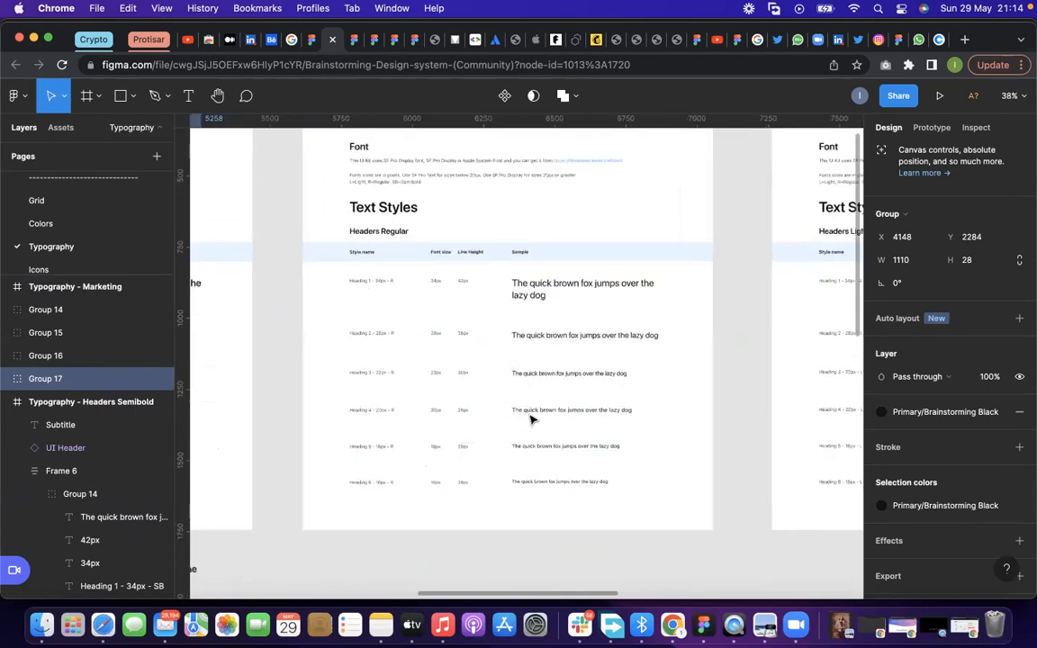
{"action": "double_click", "coordinate": [530, 417]}
{"action": "double_click", "coordinate": [530, 417]}
{"action": "scroll", "coordinate": [466, 429], "scroll_direction": "up", "scroll_amount": 3}
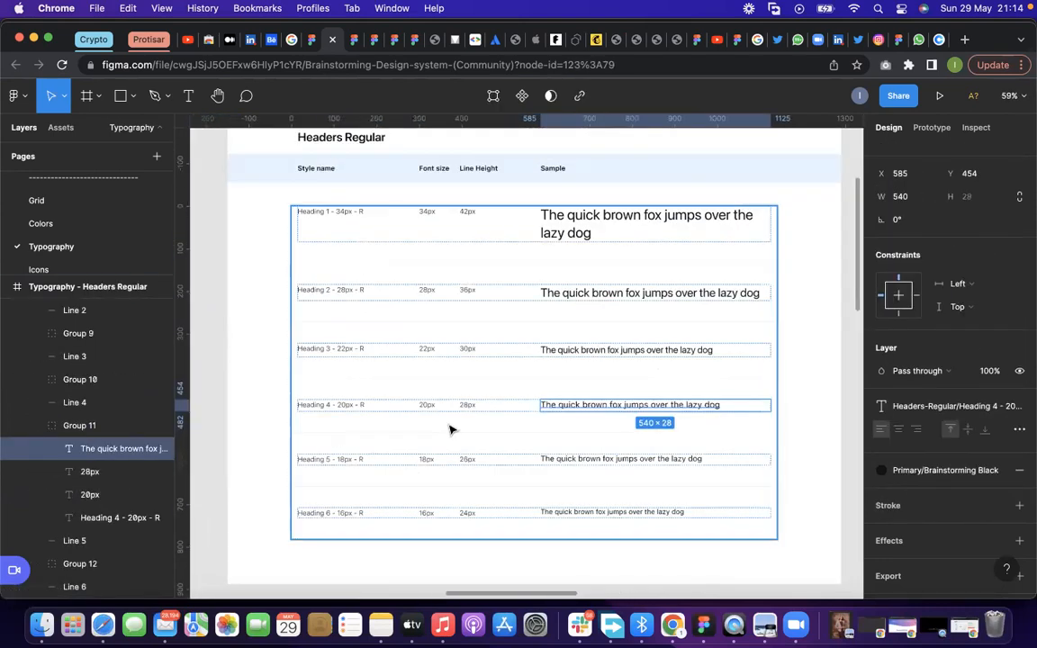
Duplicate the Heading 6 row of Headers Regular onto the empty canvas below its frame, at about Y 2011
{"action": "left_click", "coordinate": [430, 511]}
{"action": "scroll", "coordinate": [433, 507], "scroll_direction": "down", "scroll_amount": 1}
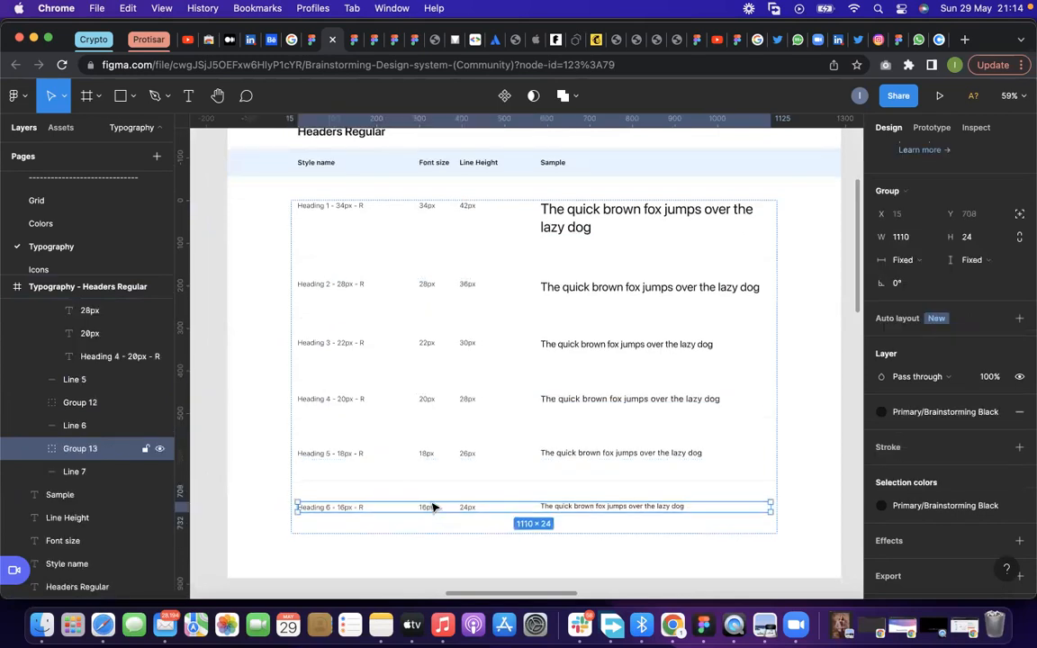
{"action": "mouse_move", "coordinate": [435, 509]}
{"action": "left_mouse_down"}
{"action": "mouse_move", "coordinate": [437, 566]}
{"action": "mouse_move", "coordinate": [435, 504]}
{"action": "left_mouse_up"}
{"action": "scroll", "coordinate": [317, 454], "scroll_direction": "down", "scroll_amount": 5}
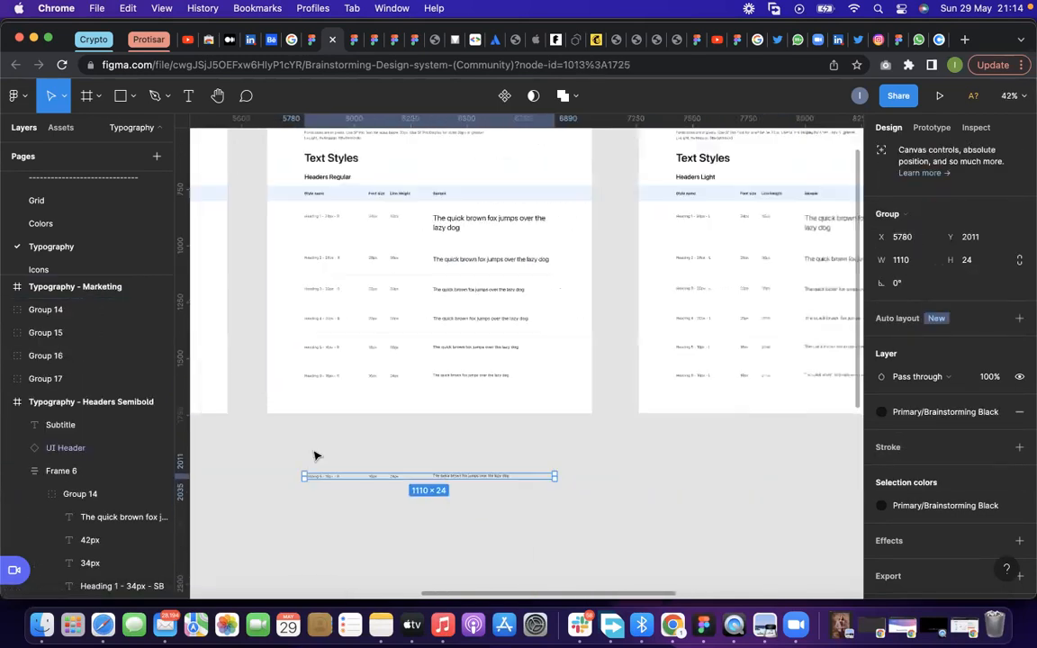
Examine the Headers Light text styles, selecting the Heading 4 style name and the Heading 5 row
{"action": "scroll", "coordinate": [745, 255], "scroll_direction": "up", "scroll_amount": 3}
{"action": "scroll", "coordinate": [745, 254], "scroll_direction": "right", "scroll_amount": 3}
{"action": "scroll", "coordinate": [736, 336], "scroll_direction": "up", "scroll_amount": 3}
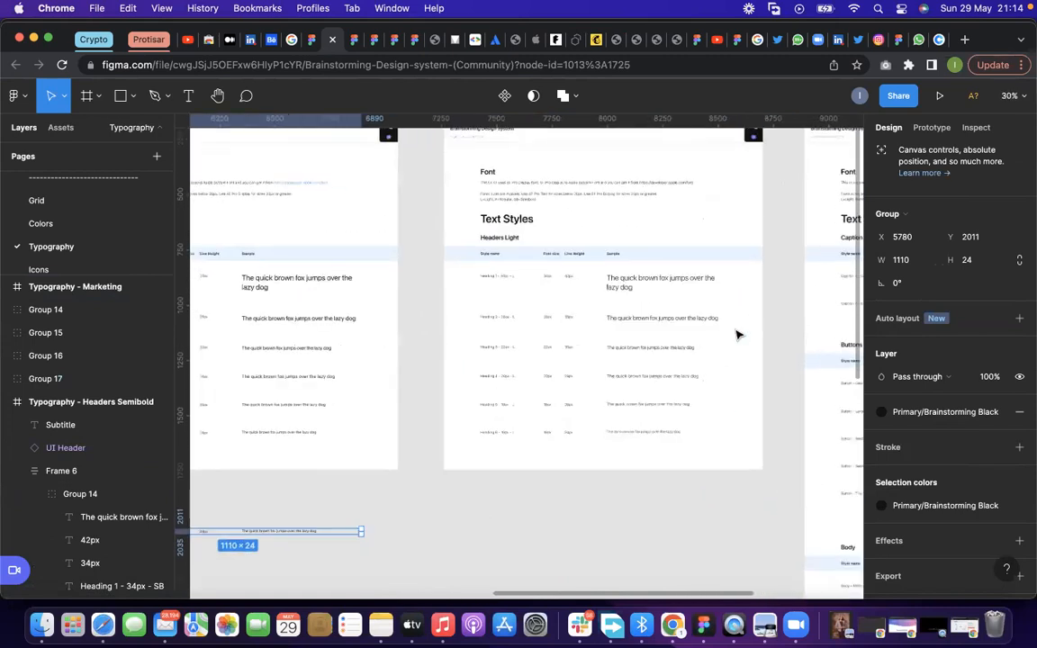
{"action": "scroll", "coordinate": [736, 336], "scroll_direction": "up", "scroll_amount": 1}
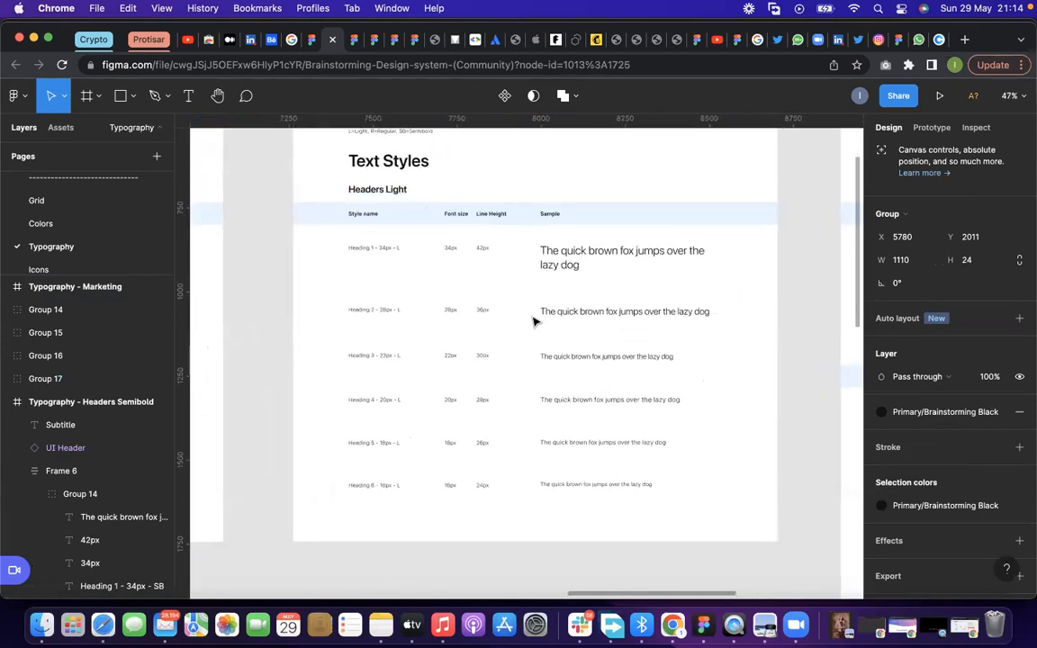
{"action": "scroll", "coordinate": [629, 414], "scroll_direction": "up", "scroll_amount": 1}
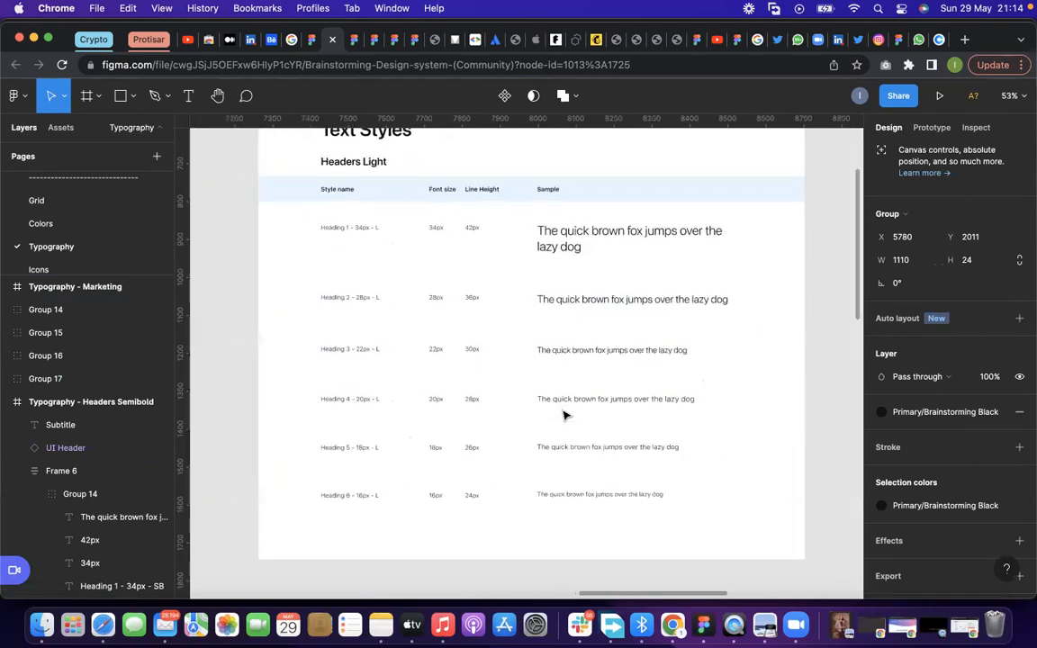
{"action": "double_click", "coordinate": [382, 402]}
{"action": "double_click", "coordinate": [382, 403]}
{"action": "left_click", "coordinate": [378, 450]}
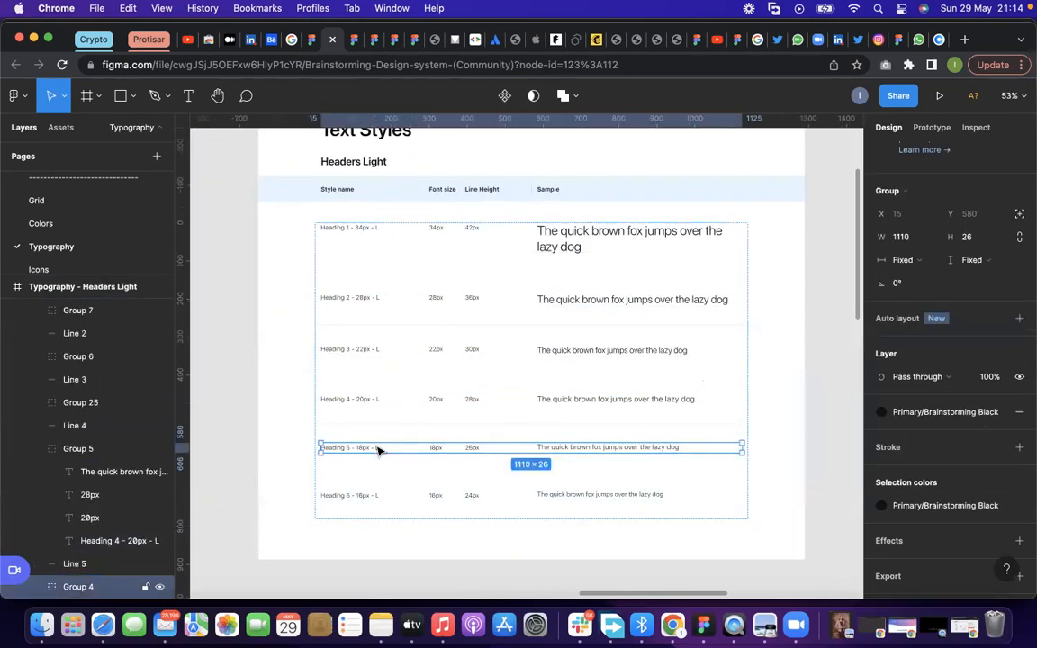
Duplicate the Heading 6 row of Headers Light just below its frame, at about Y 1812
{"action": "left_click", "coordinate": [381, 495]}
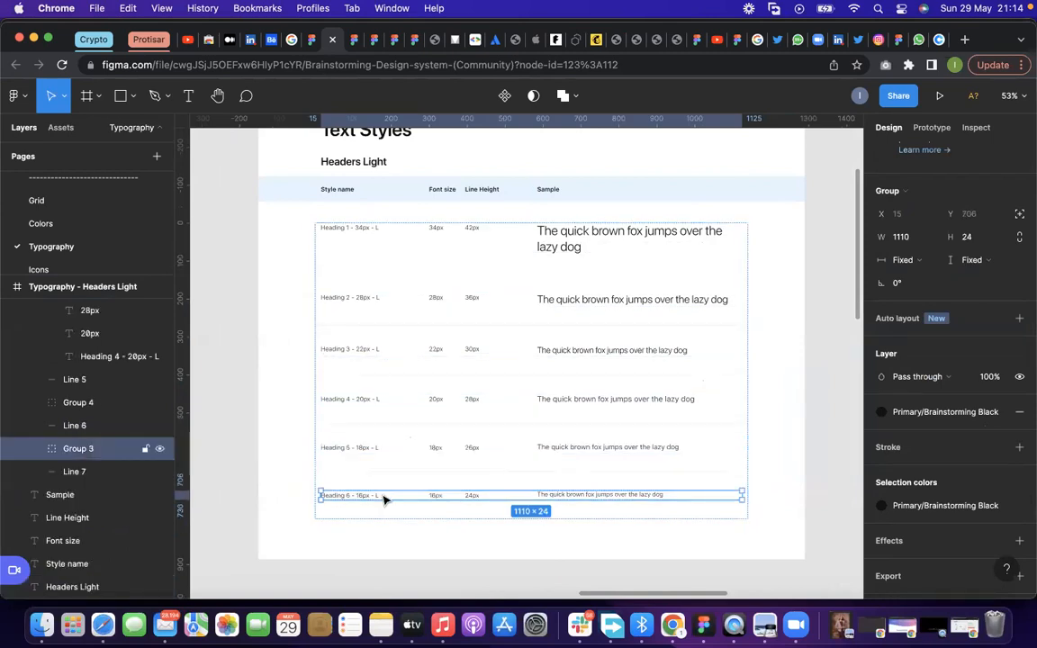
{"action": "left_click_drag", "start_coordinate": [384, 499], "coordinate": [386, 589]}
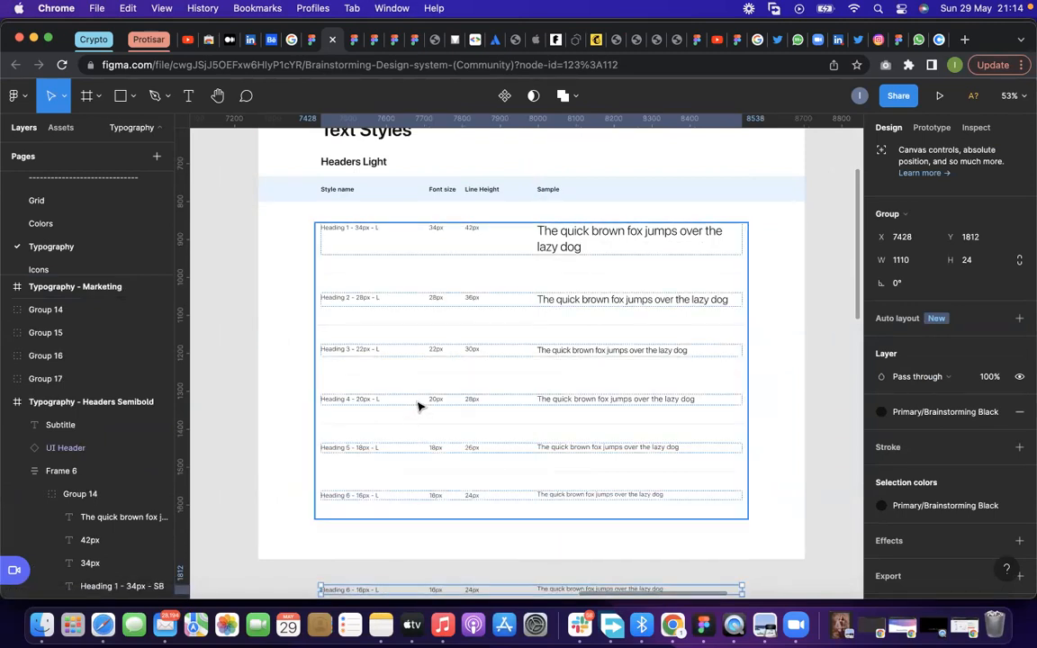
{"action": "scroll", "coordinate": [362, 413], "scroll_direction": "down", "scroll_amount": 2}
{"action": "scroll", "coordinate": [360, 414], "scroll_direction": "down", "scroll_amount": 3}
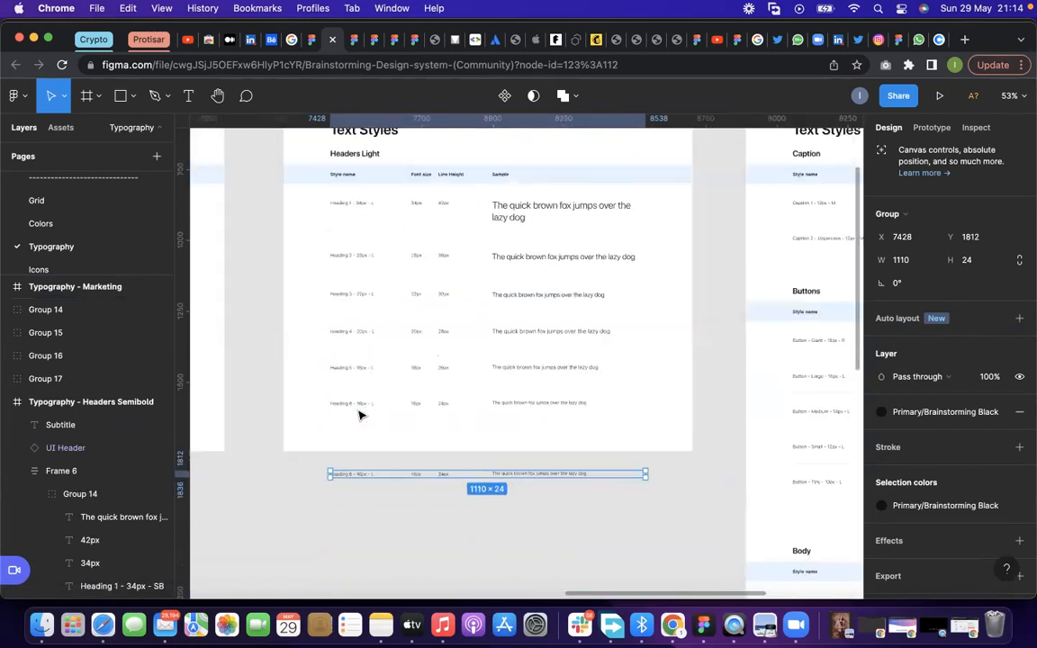
Examine the Caption styles in the Typography - Others frame and select the Caption 1 row
{"action": "scroll", "coordinate": [360, 414], "scroll_direction": "down", "scroll_amount": 3}
{"action": "scroll", "coordinate": [816, 278], "scroll_direction": "up", "scroll_amount": 5}
{"action": "scroll", "coordinate": [360, 306], "scroll_direction": "down", "scroll_amount": 3}
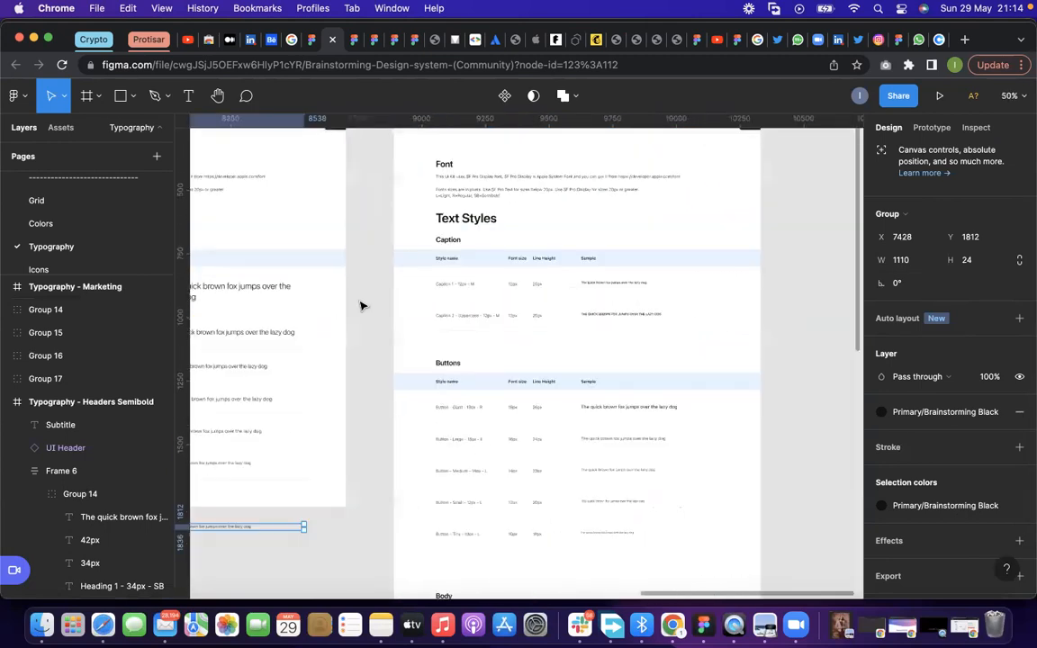
{"action": "scroll", "coordinate": [523, 259], "scroll_direction": "up", "scroll_amount": 4}
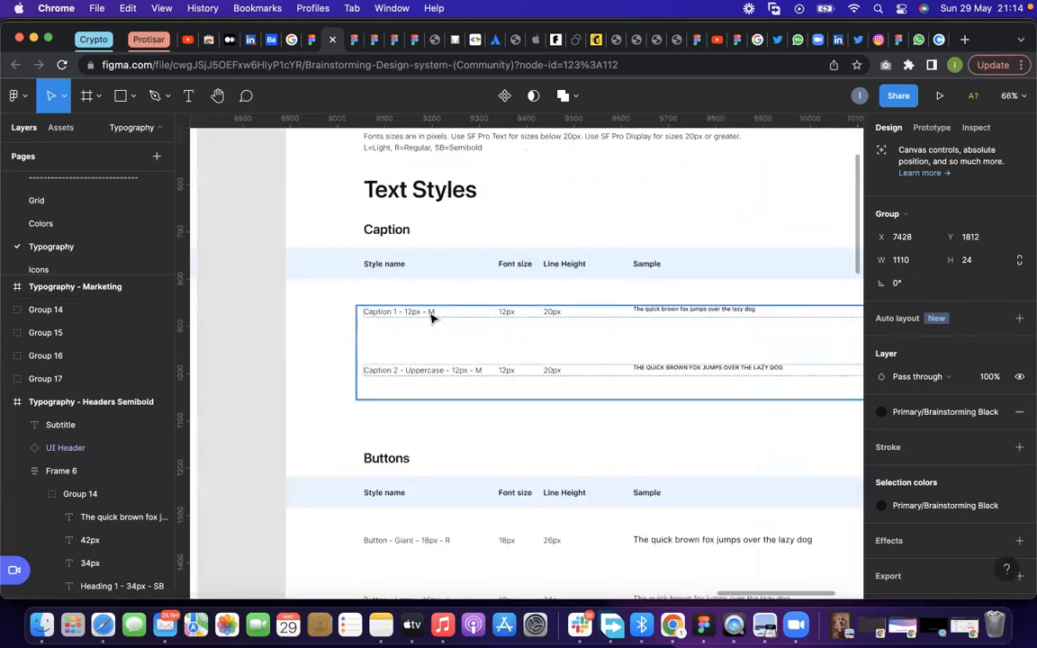
{"action": "double_click", "coordinate": [432, 317]}
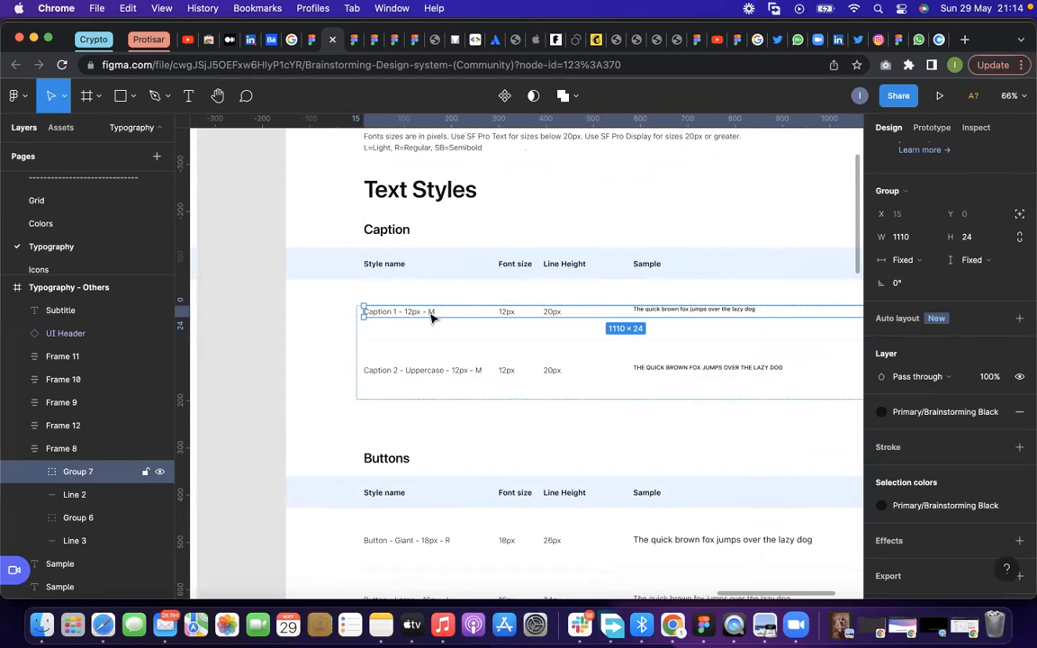
Examine the Font and Text Styles sections of the Typography - Others frame, selecting the Text Styles heading
{"action": "scroll", "coordinate": [431, 318], "scroll_direction": "up", "scroll_amount": 3}
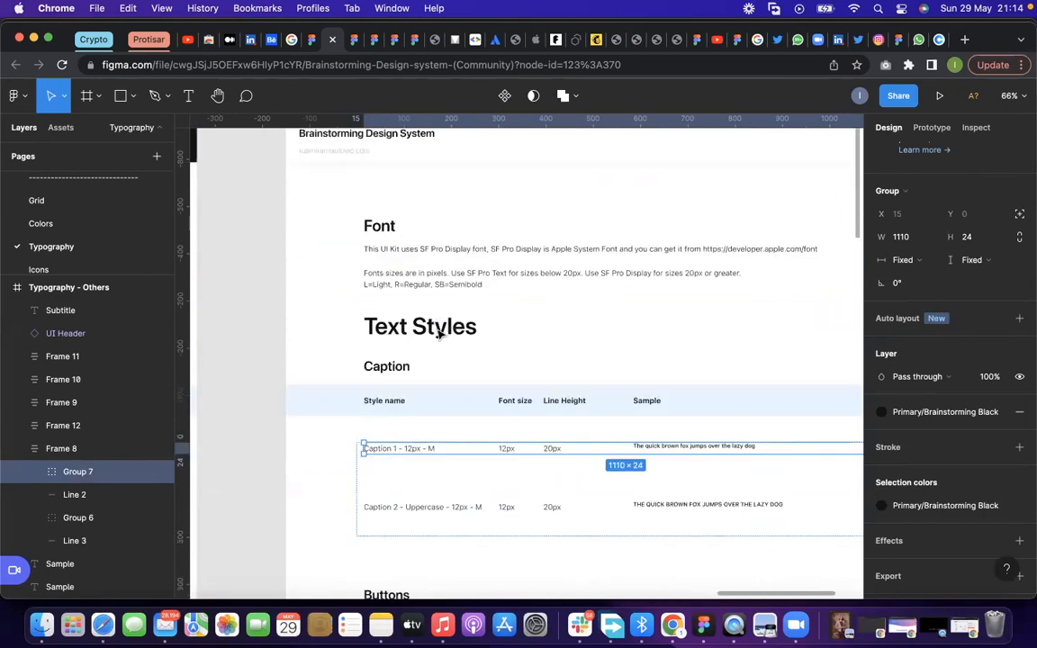
{"action": "left_click", "coordinate": [415, 355]}
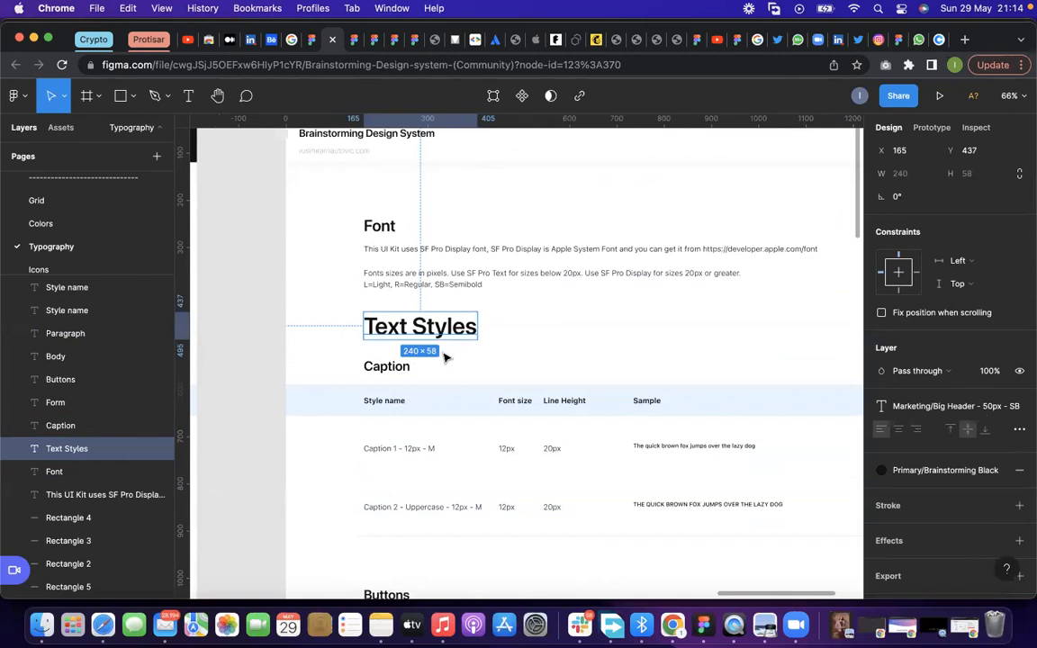
{"action": "scroll", "coordinate": [423, 341], "scroll_direction": "up", "scroll_amount": 3}
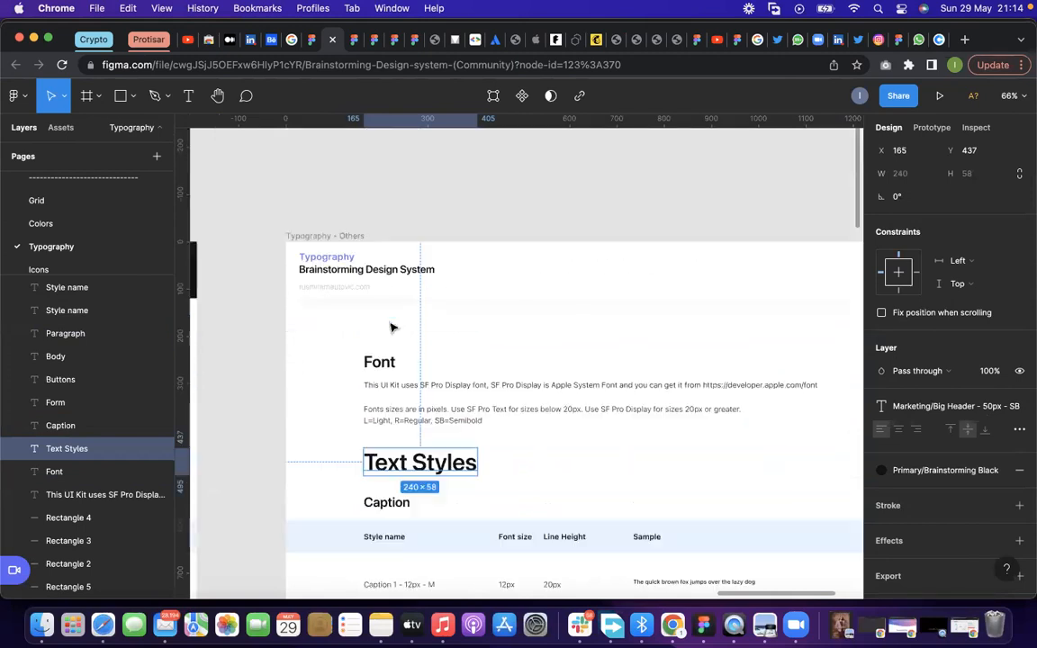
{"action": "left_click", "coordinate": [354, 291]}
{"action": "double_click", "coordinate": [356, 290]}
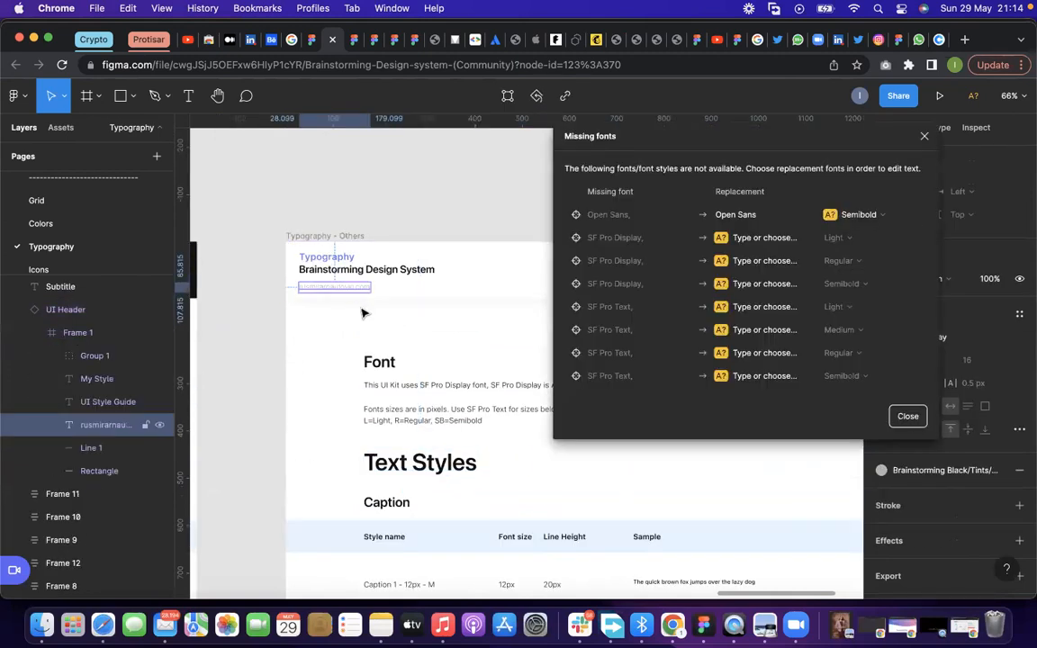
{"action": "left_click", "coordinate": [360, 311]}
{"action": "scroll", "coordinate": [287, 277], "scroll_direction": "down", "scroll_amount": 7}
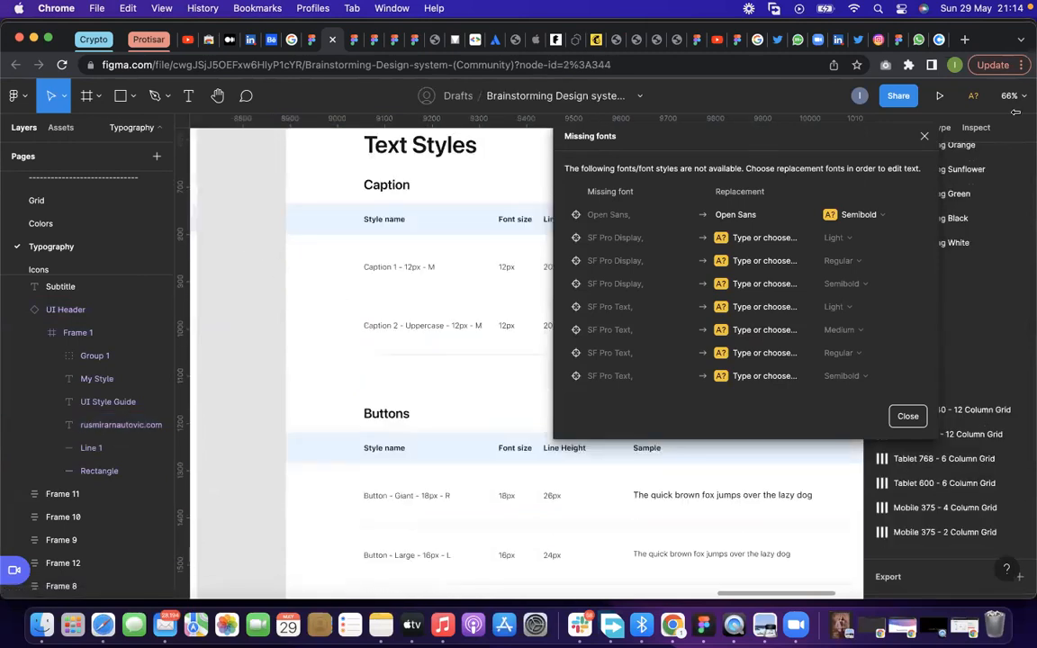
{"action": "key", "text": "Escape"}
Duplicate the Caption 1 row of Typography - Others onto the empty canvas below the Headers Light frame, at about X 7443, Y 2135
{"action": "scroll", "coordinate": [607, 261], "scroll_direction": "down", "scroll_amount": 3}
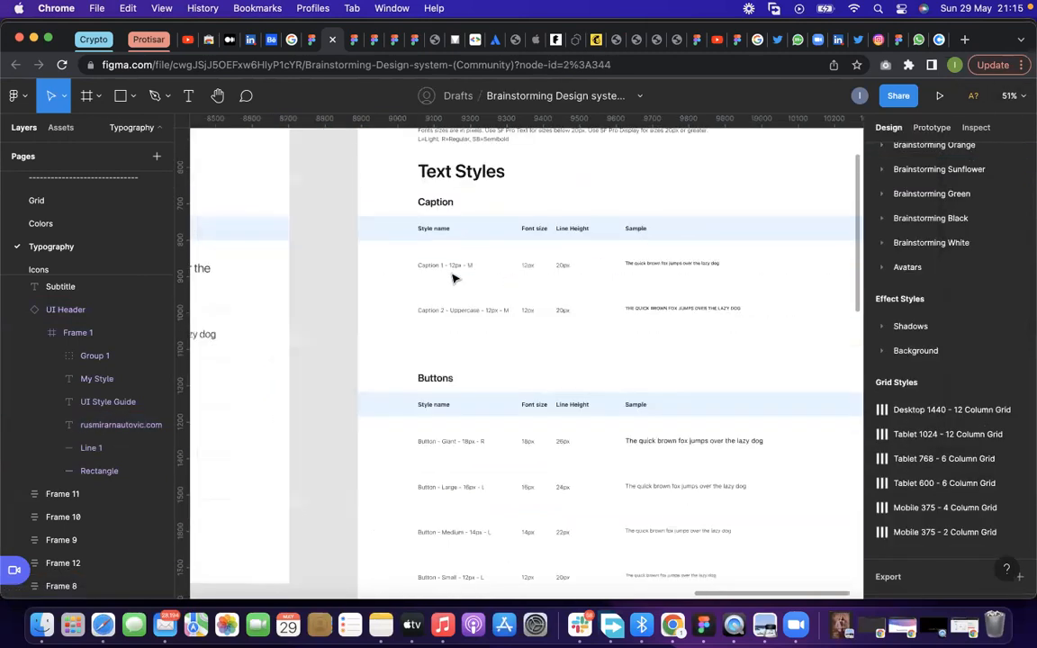
{"action": "left_click", "coordinate": [456, 273]}
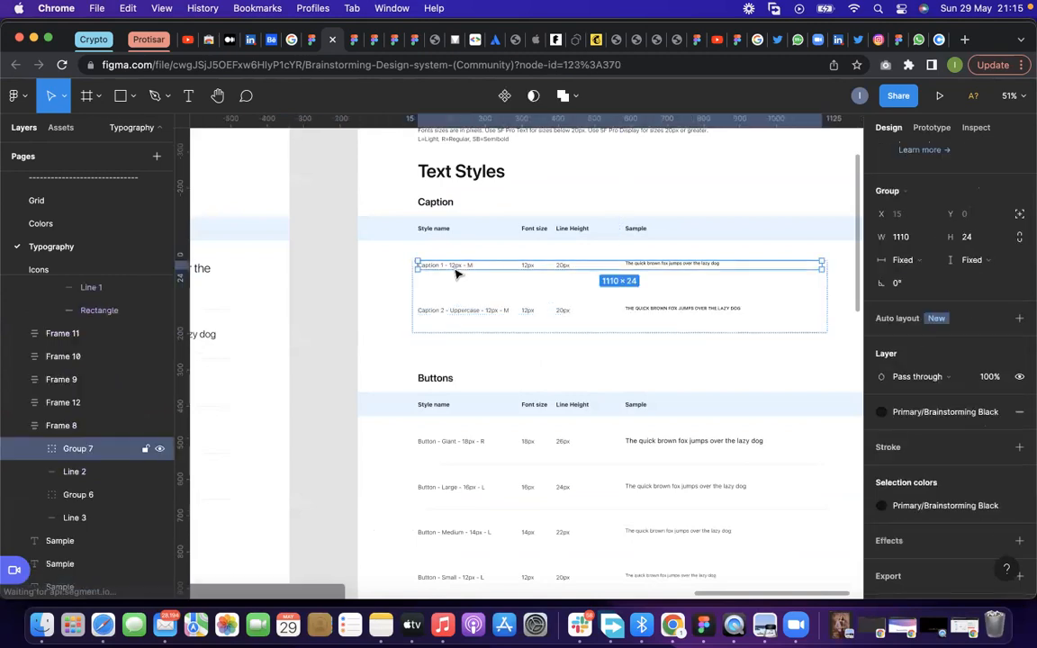
{"action": "left_click_drag", "start_coordinate": [455, 271], "coordinate": [446, 372]}
{"action": "scroll", "coordinate": [446, 373], "scroll_direction": "down", "scroll_amount": 4}
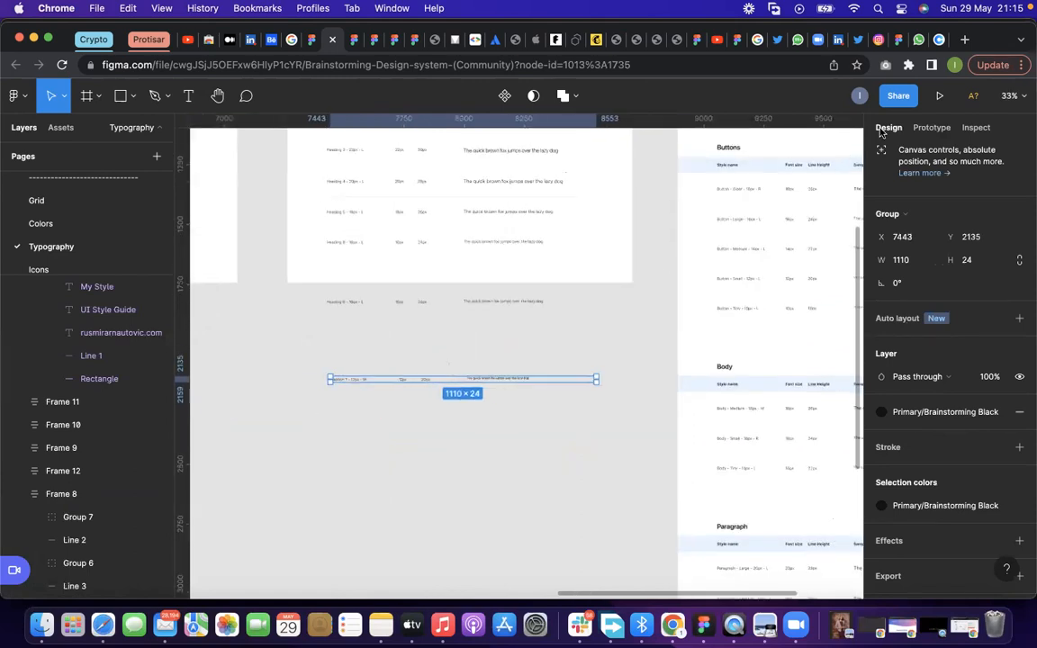
Examine the Buttons text styles in the Typography - Others frame and select the Button - Large row
{"action": "scroll", "coordinate": [827, 189], "scroll_direction": "up", "scroll_amount": 3}
{"action": "scroll", "coordinate": [469, 250], "scroll_direction": "down", "scroll_amount": 4}
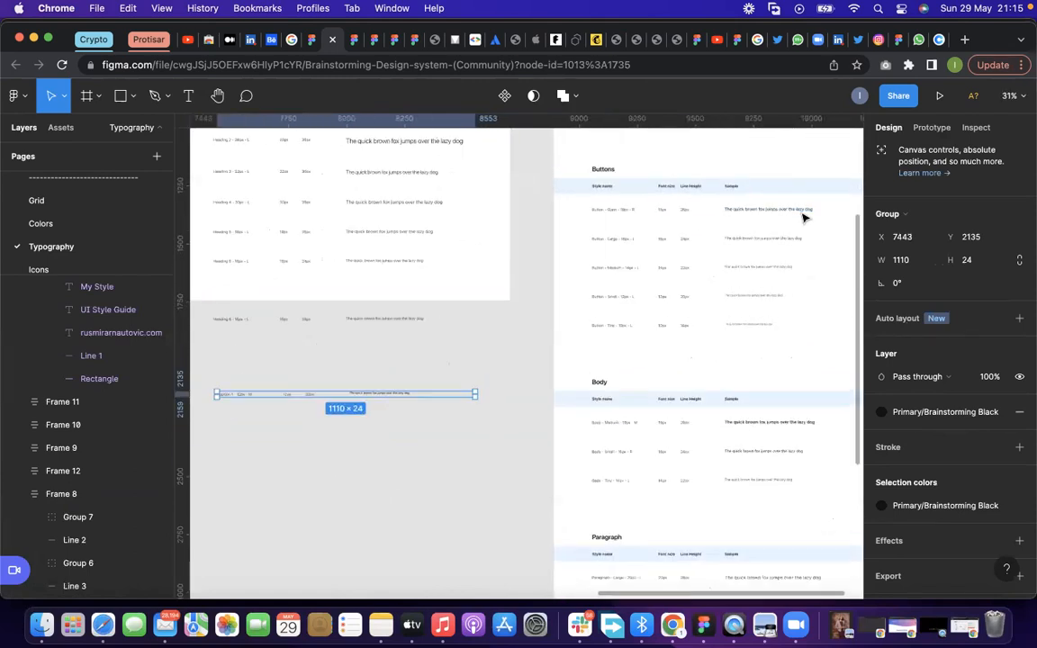
{"action": "scroll", "coordinate": [803, 220], "scroll_direction": "up", "scroll_amount": 3}
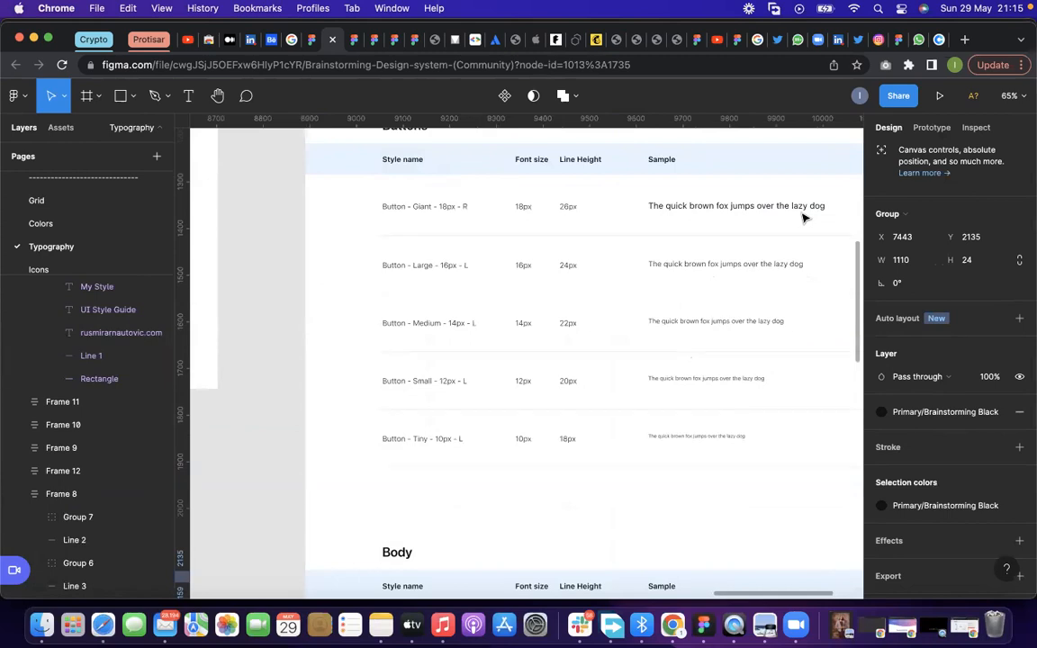
{"action": "left_click", "coordinate": [517, 274]}
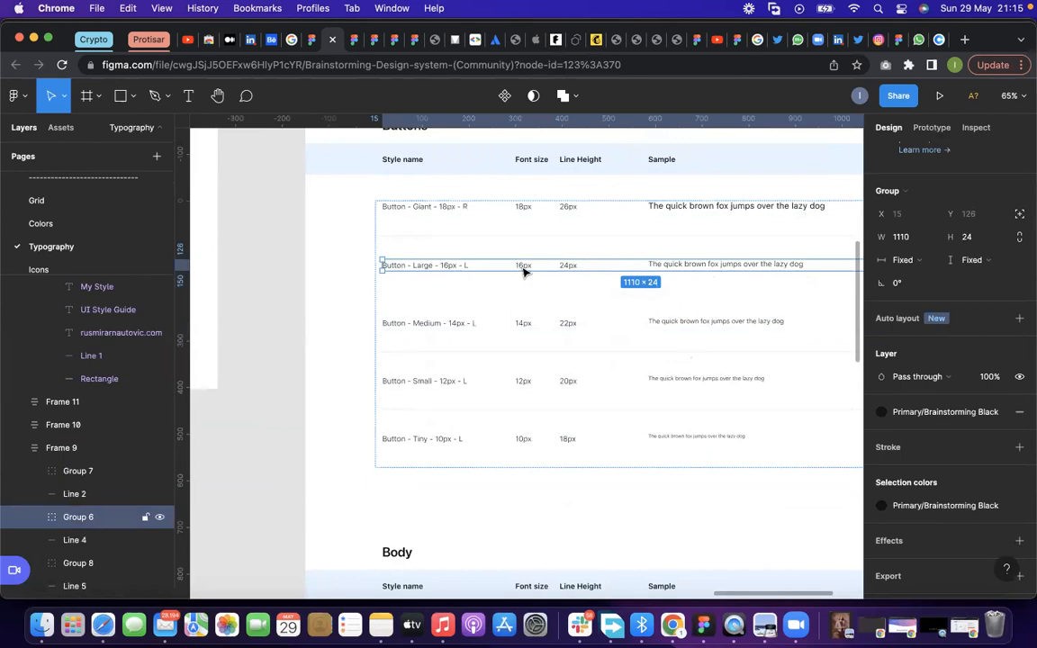
{"action": "scroll", "coordinate": [581, 274], "scroll_direction": "down", "scroll_amount": 4}
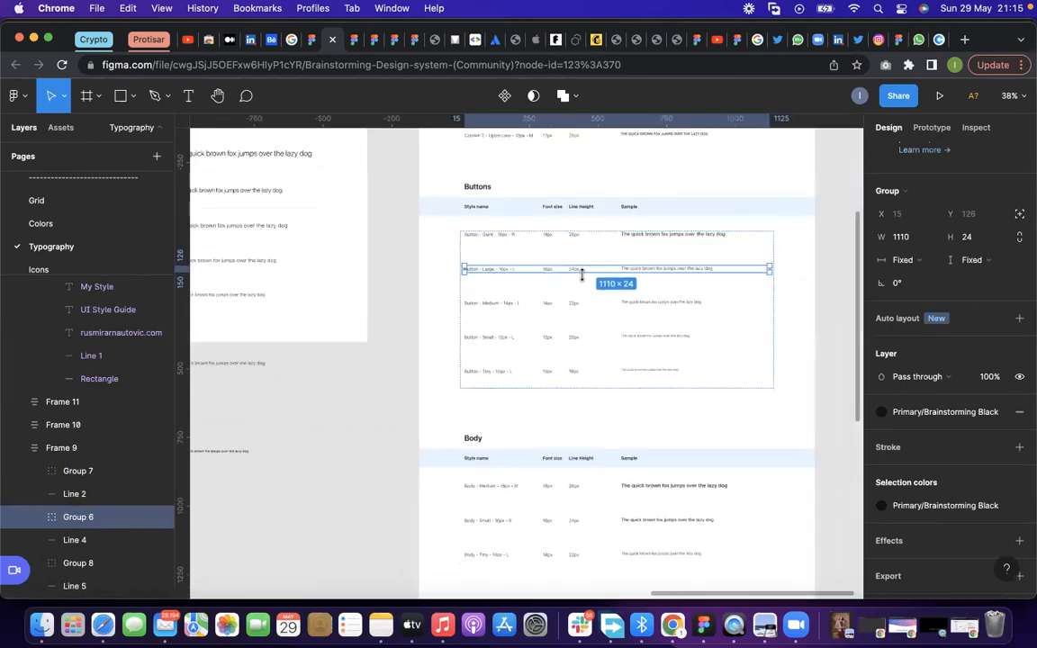
Duplicate the Heading 5 row of Headers Regular onto the canvas below its frame, at about X 5780, Y 2122
{"action": "scroll", "coordinate": [581, 274], "scroll_direction": "down", "scroll_amount": 5}
{"action": "scroll", "coordinate": [225, 319], "scroll_direction": "up", "scroll_amount": 3}
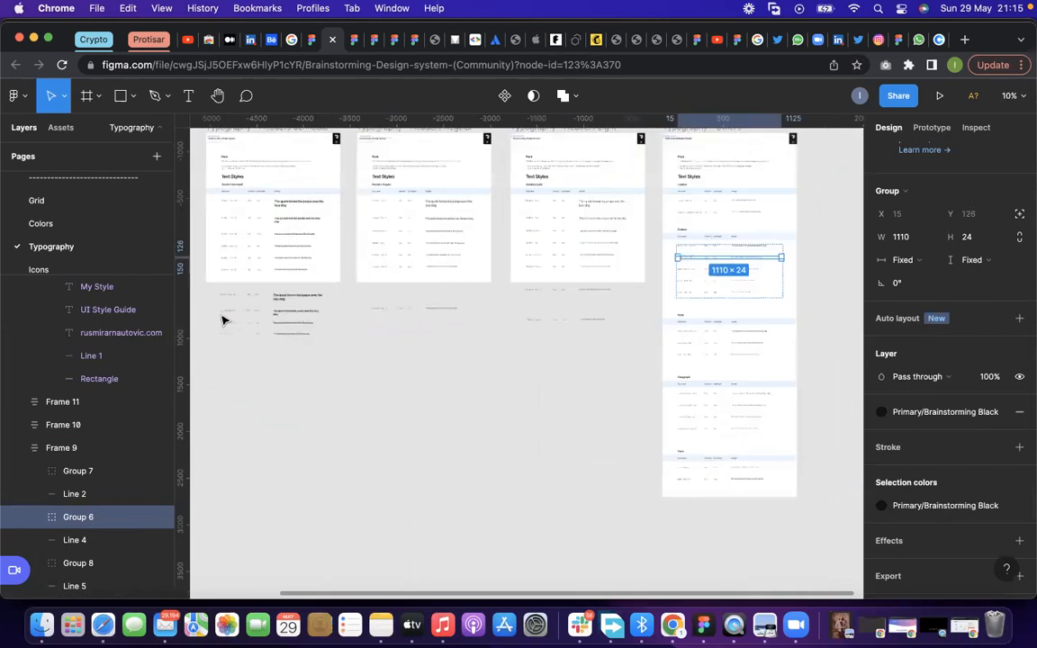
{"action": "scroll", "coordinate": [453, 308], "scroll_direction": "up", "scroll_amount": 3}
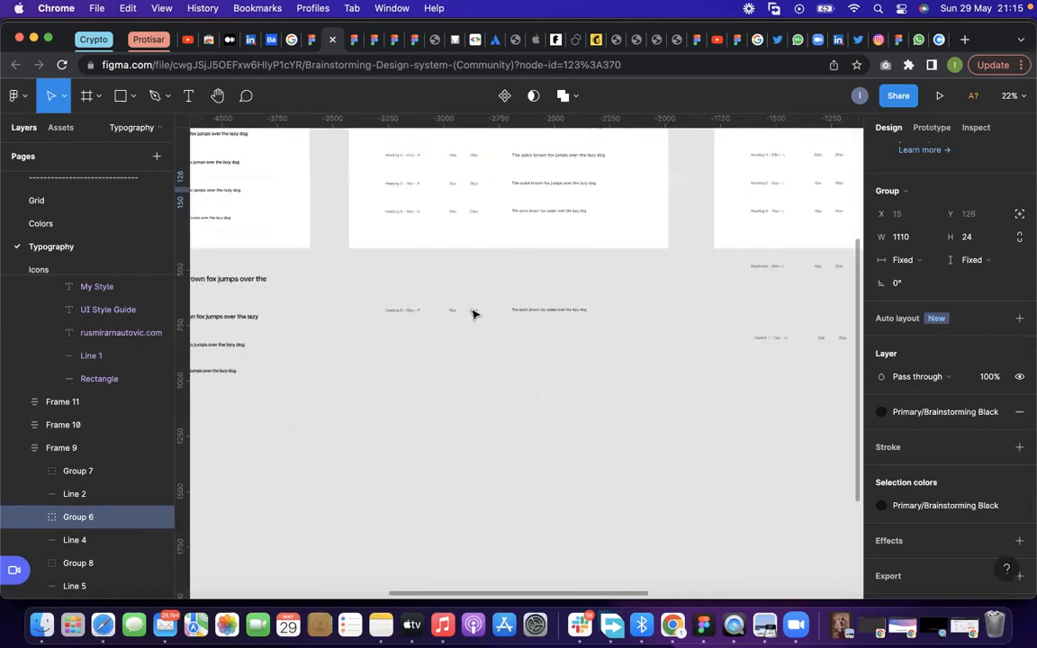
{"action": "scroll", "coordinate": [465, 196], "scroll_direction": "up", "scroll_amount": 3}
{"action": "left_click", "coordinate": [467, 189]}
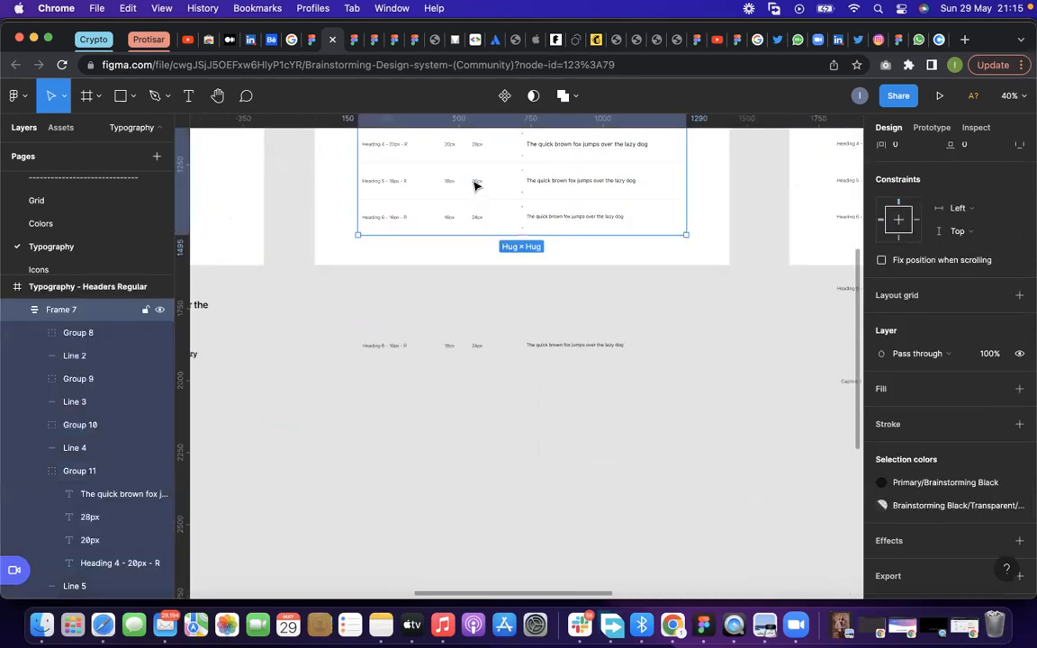
{"action": "double_click", "coordinate": [476, 184]}
{"action": "left_click_drag", "start_coordinate": [480, 185], "coordinate": [478, 382], "text": "alt"}
Examine the Caption, Buttons and Body text styles in the Typography - Others frame, selecting the Body - Medium row
{"action": "scroll", "coordinate": [369, 356], "scroll_direction": "down", "scroll_amount": 3}
{"action": "scroll", "coordinate": [387, 351], "scroll_direction": "down", "scroll_amount": 5}
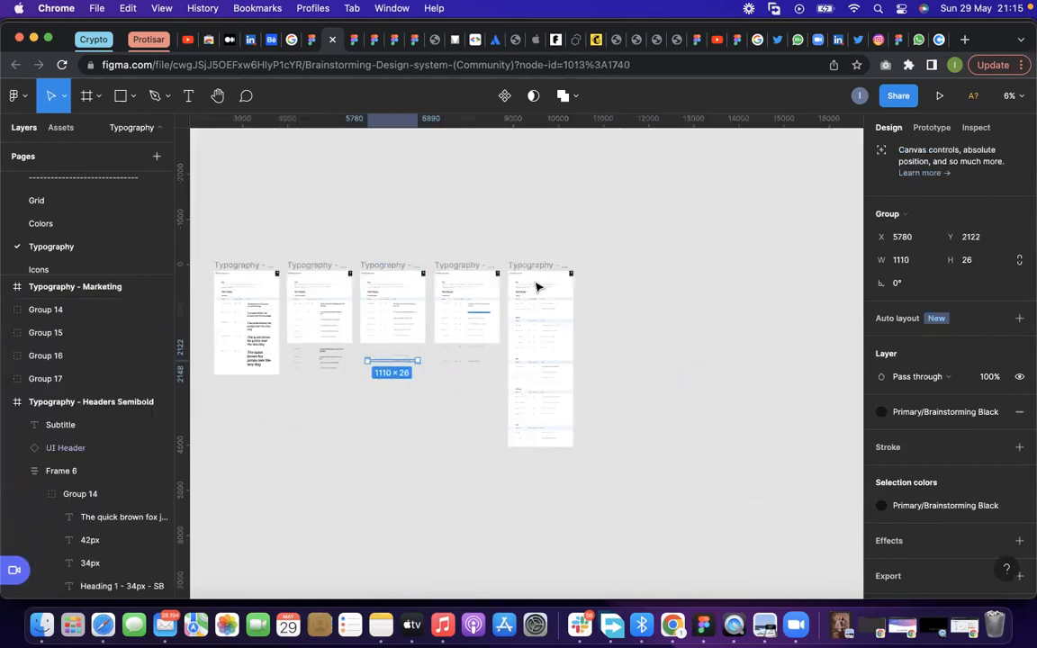
{"action": "scroll", "coordinate": [539, 283], "scroll_direction": "up", "scroll_amount": 4}
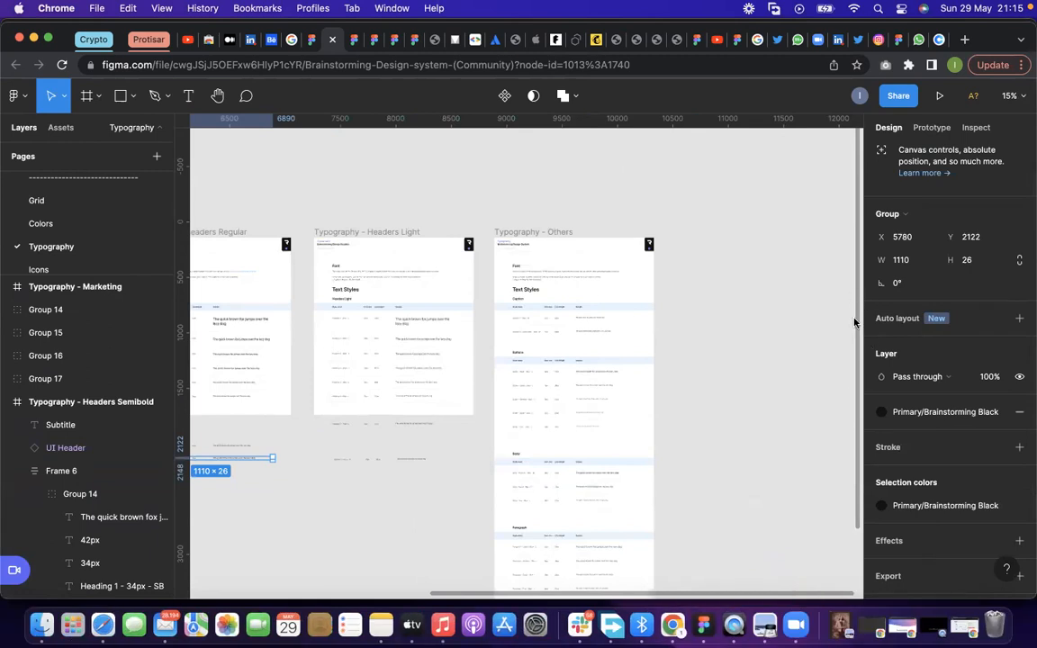
{"action": "scroll", "coordinate": [603, 377], "scroll_direction": "up", "scroll_amount": 5}
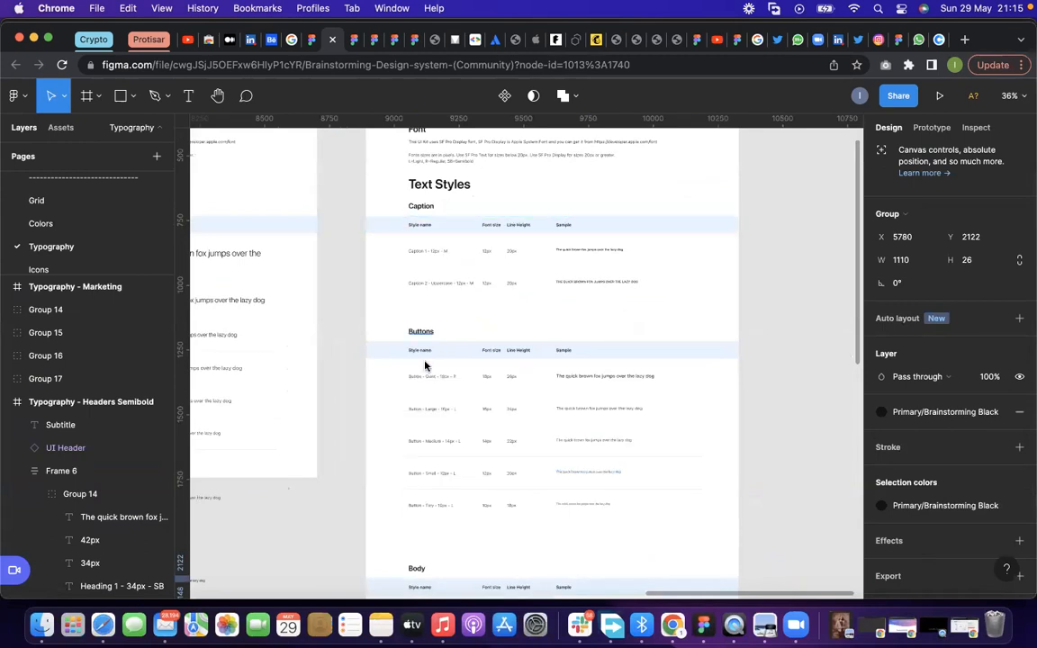
{"action": "scroll", "coordinate": [430, 391], "scroll_direction": "down", "scroll_amount": 3}
{"action": "scroll", "coordinate": [437, 370], "scroll_direction": "down", "scroll_amount": 4}
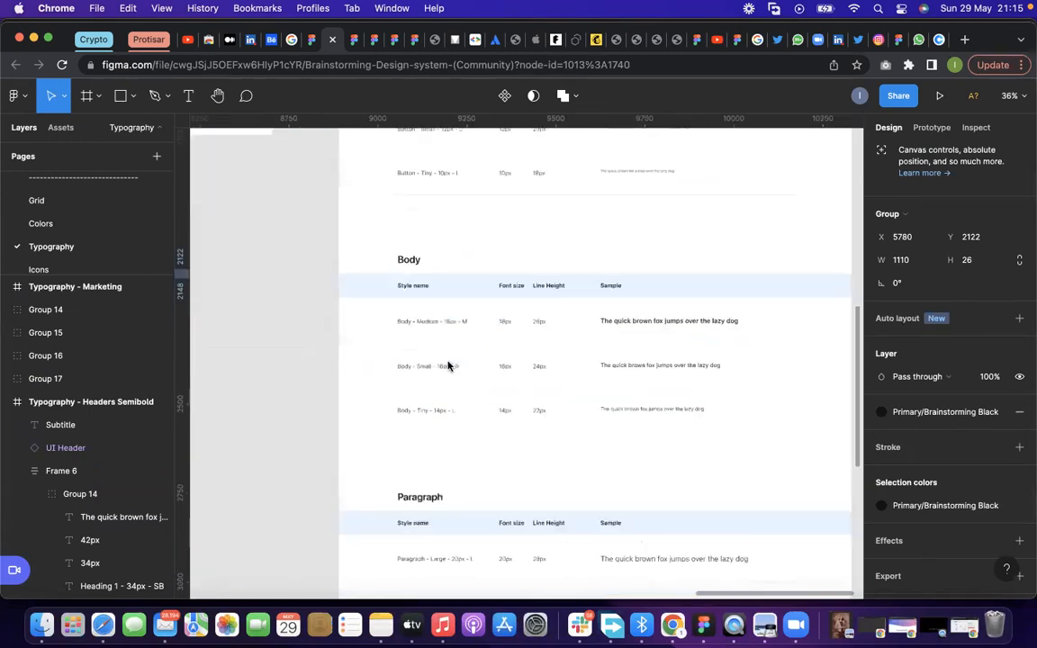
{"action": "scroll", "coordinate": [449, 366], "scroll_direction": "up", "scroll_amount": 4}
{"action": "left_click", "coordinate": [465, 314]}
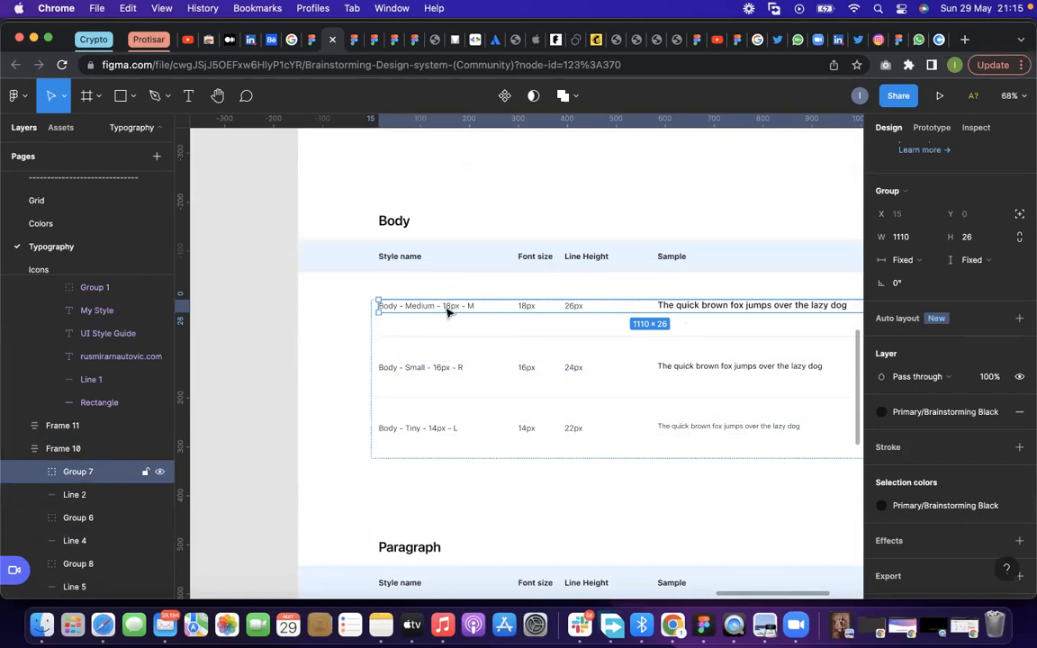
Select the Body - Small row and try to edit its style name text
{"action": "scroll", "coordinate": [440, 328], "scroll_direction": "down", "scroll_amount": 1}
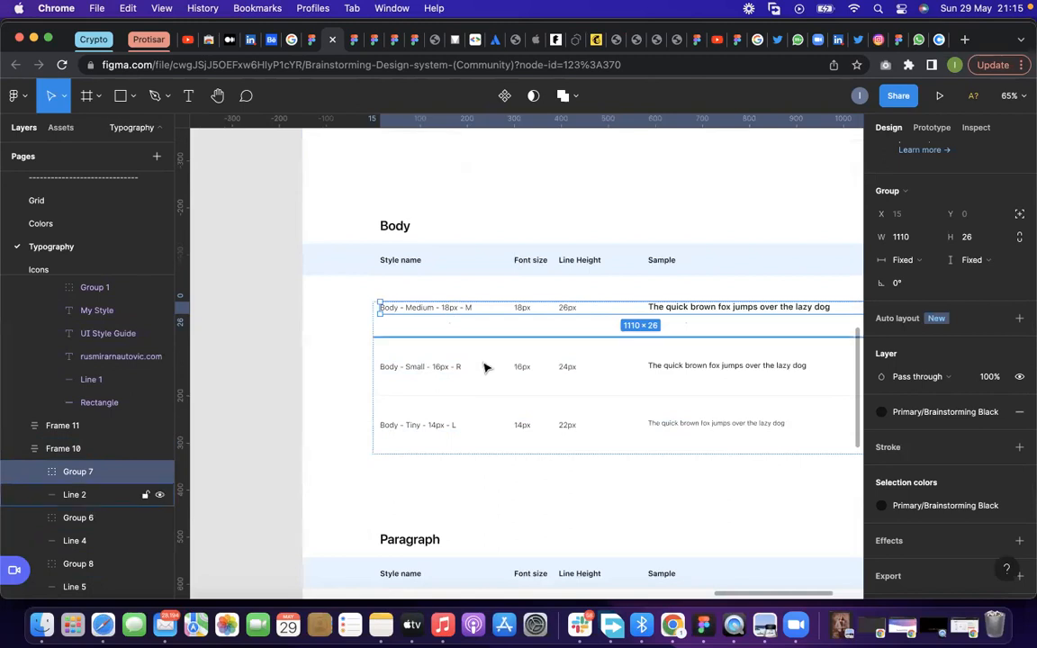
{"action": "left_click", "coordinate": [454, 370]}
{"action": "double_click", "coordinate": [450, 369]}
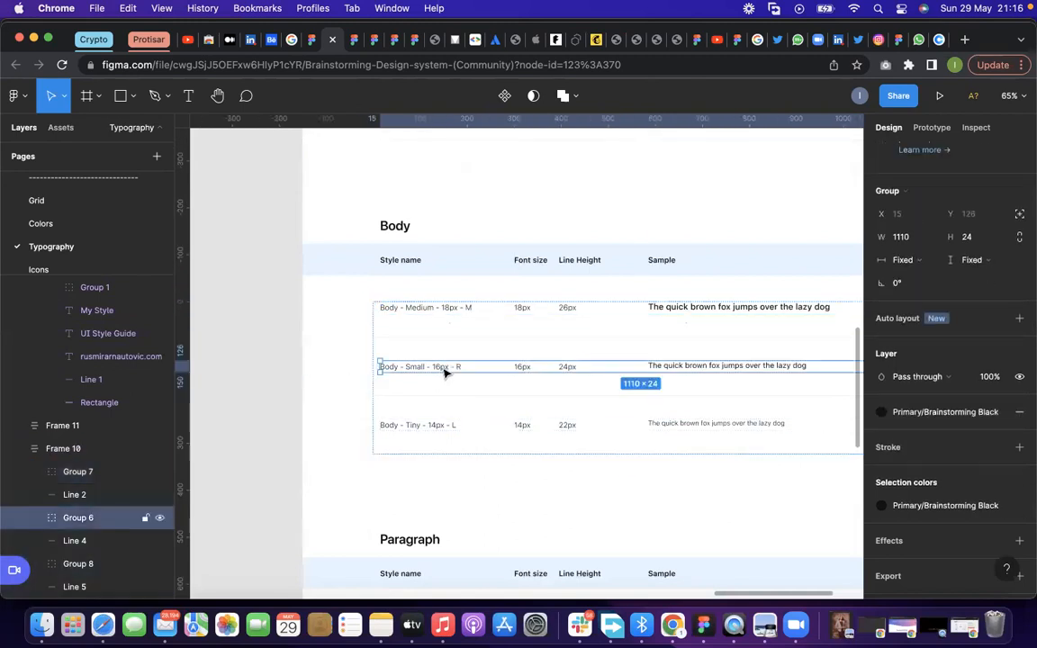
{"action": "double_click", "coordinate": [459, 370]}
{"action": "double_click", "coordinate": [464, 370]}
{"action": "left_click", "coordinate": [340, 356]}
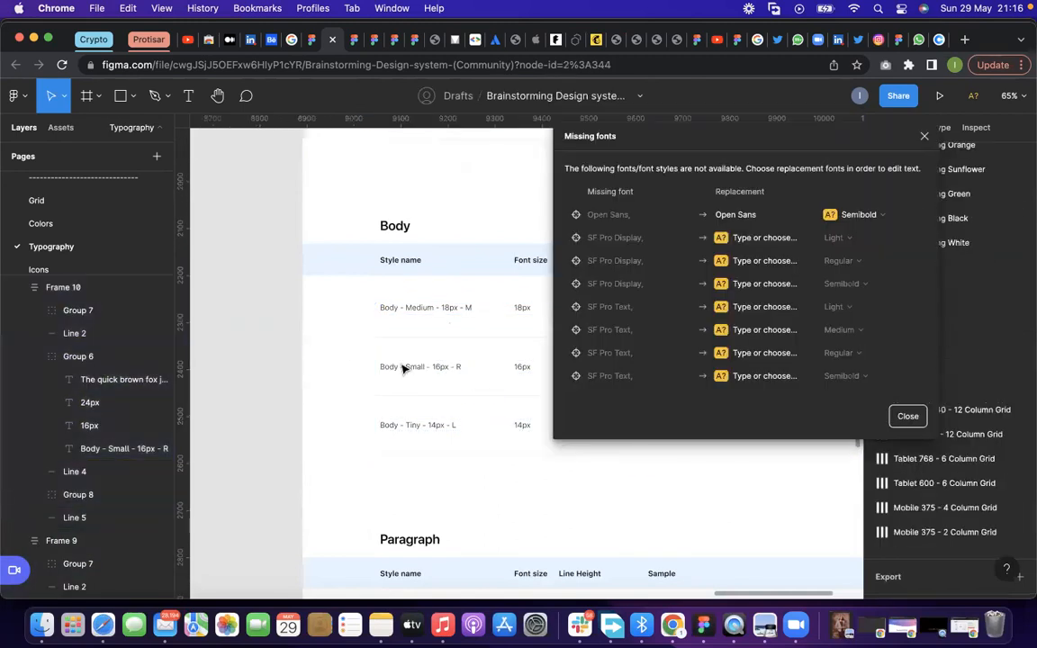
{"action": "left_click", "coordinate": [924, 137]}
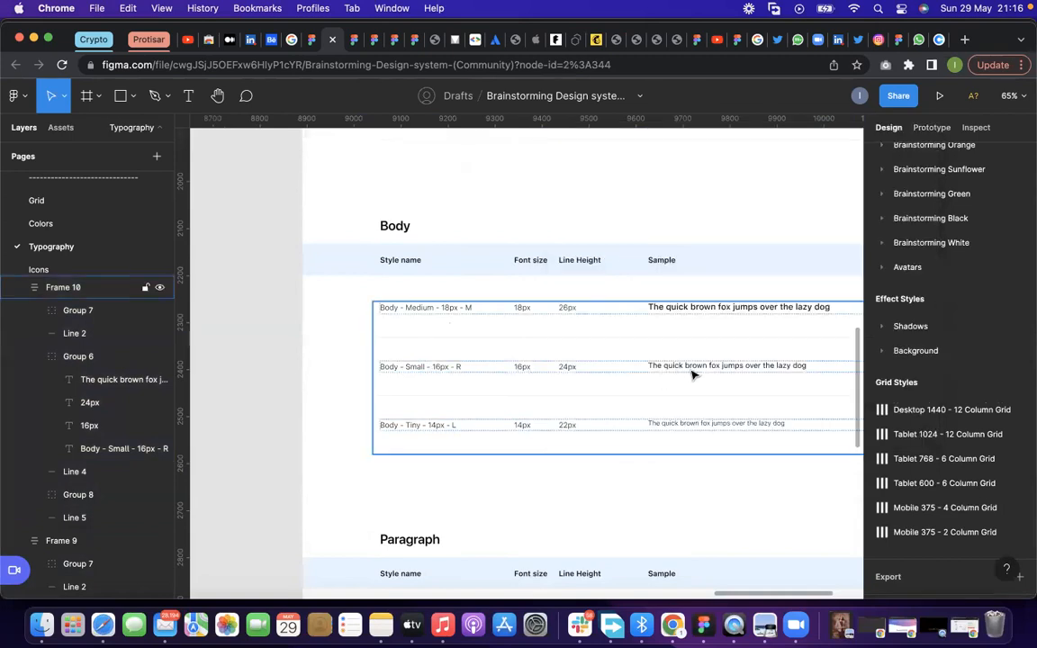
Select the Body - Medium row and examine the Paragraph and Form text styles in the Typography - Others frame
{"action": "left_click", "coordinate": [447, 312]}
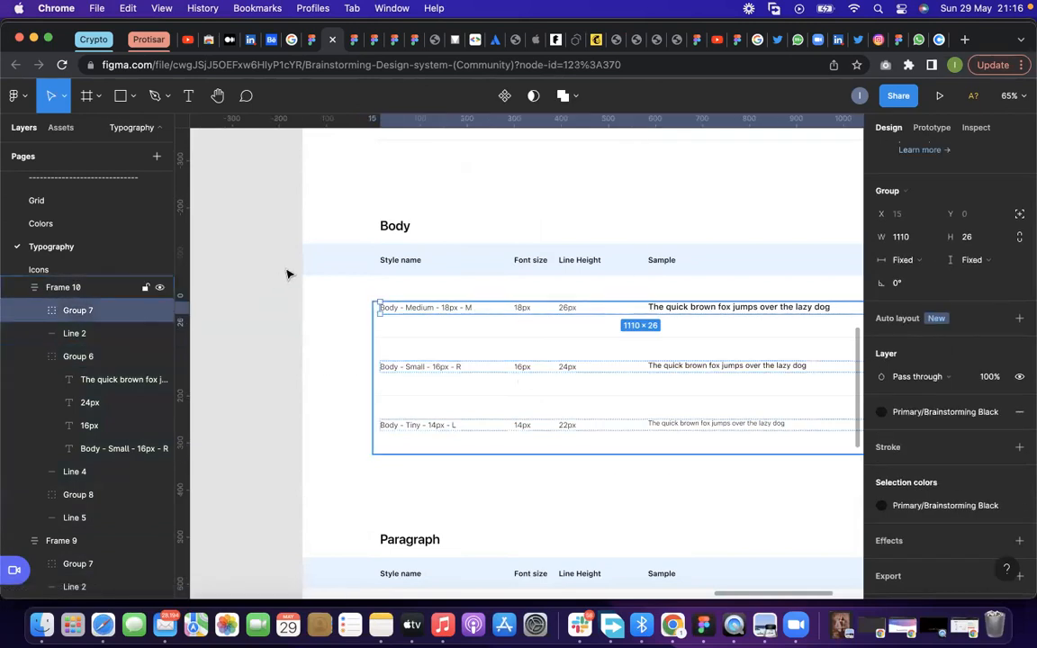
{"action": "scroll", "coordinate": [402, 388], "scroll_direction": "down", "scroll_amount": 3}
{"action": "scroll", "coordinate": [402, 387], "scroll_direction": "down", "scroll_amount": 5}
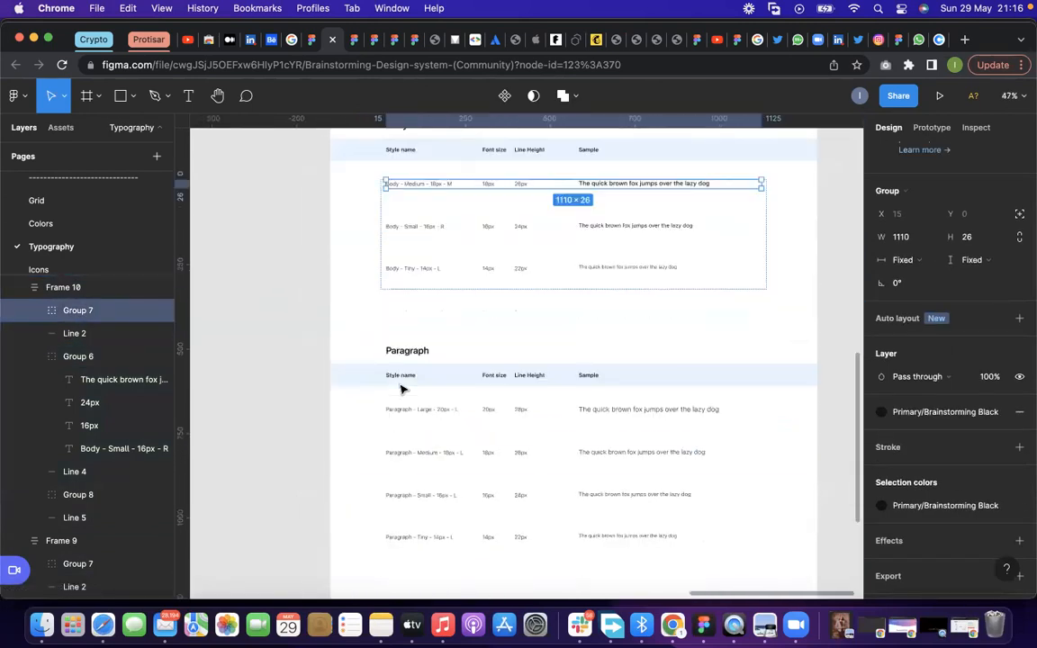
{"action": "scroll", "coordinate": [594, 326], "scroll_direction": "up", "scroll_amount": 3}
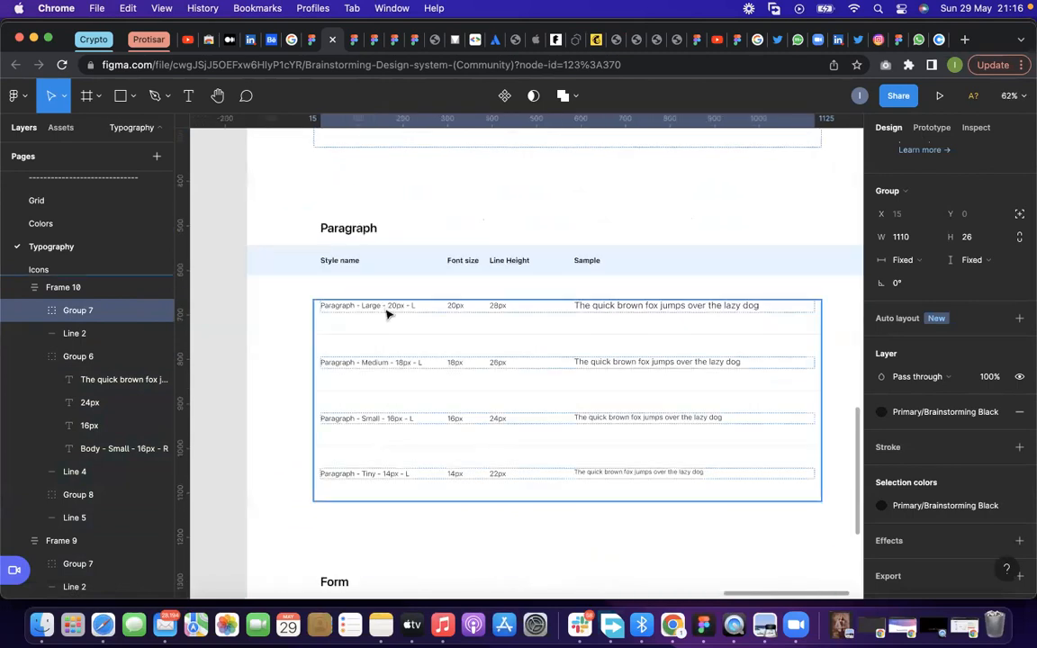
{"action": "scroll", "coordinate": [427, 360], "scroll_direction": "down", "scroll_amount": 1}
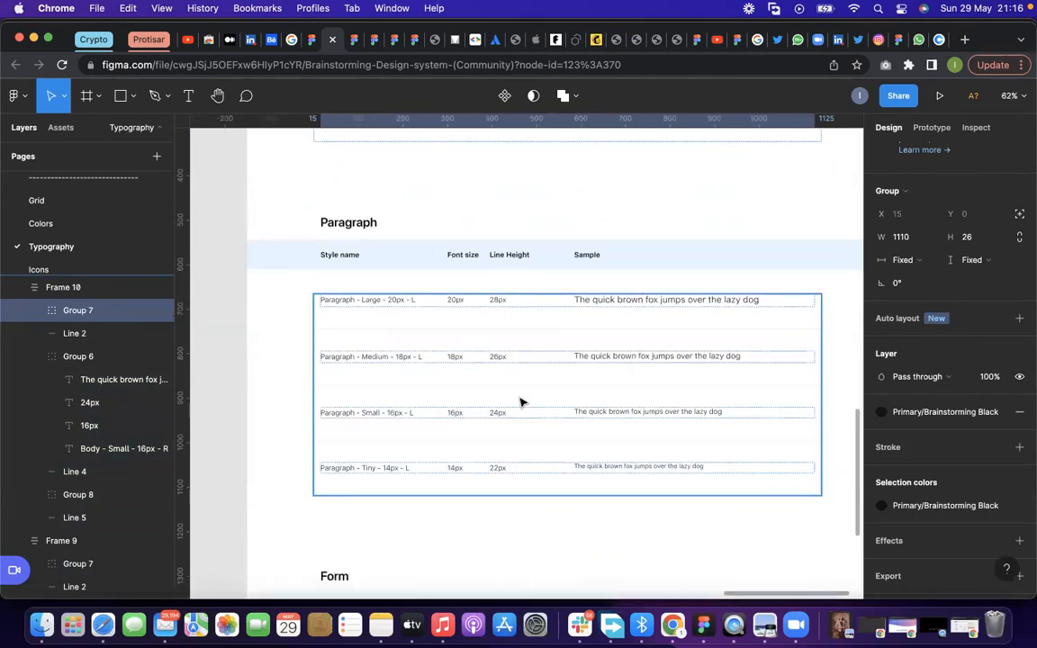
{"action": "scroll", "coordinate": [521, 402], "scroll_direction": "down", "scroll_amount": 5}
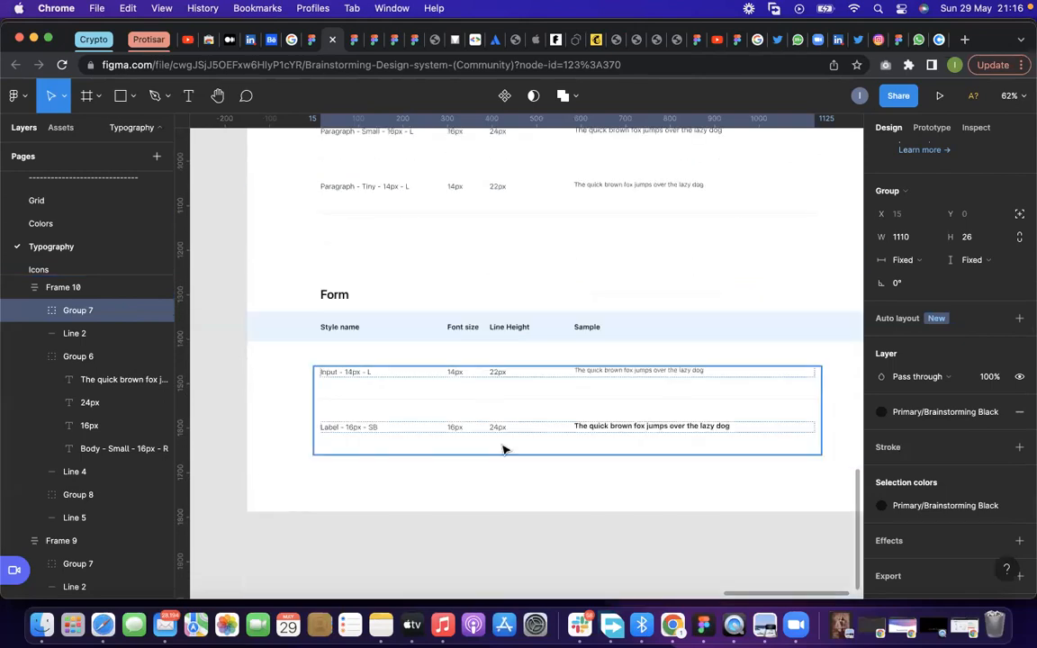
{"action": "scroll", "coordinate": [502, 446], "scroll_direction": "down", "scroll_amount": 10}
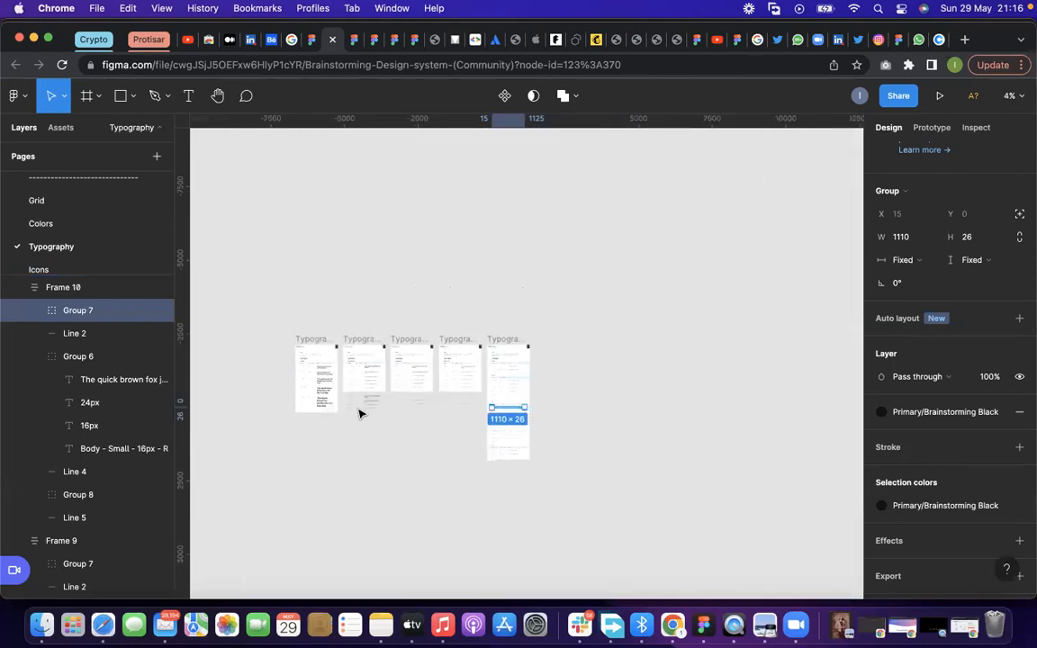
Move the regular Heading 6 and Heading 5 copies beneath the copied Semibold rows, at X 4148, Y 2401 and X 4148, Y 2484
{"action": "scroll", "coordinate": [375, 398], "scroll_direction": "up", "scroll_amount": 5}
{"action": "scroll", "coordinate": [442, 403], "scroll_direction": "down", "scroll_amount": 1}
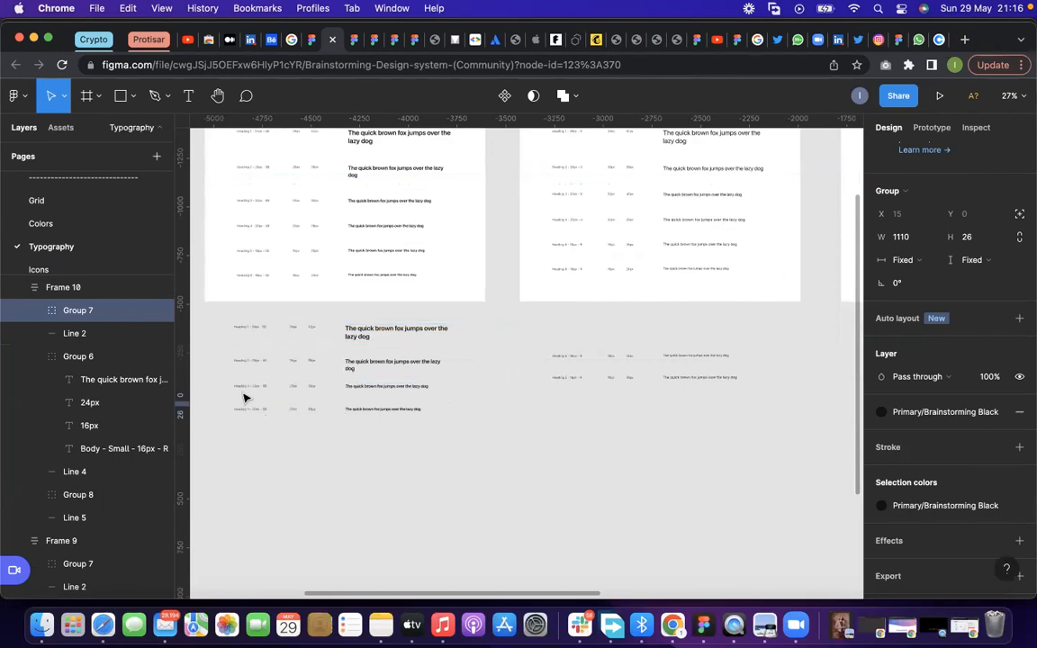
{"action": "scroll", "coordinate": [245, 360], "scroll_direction": "up", "scroll_amount": 2}
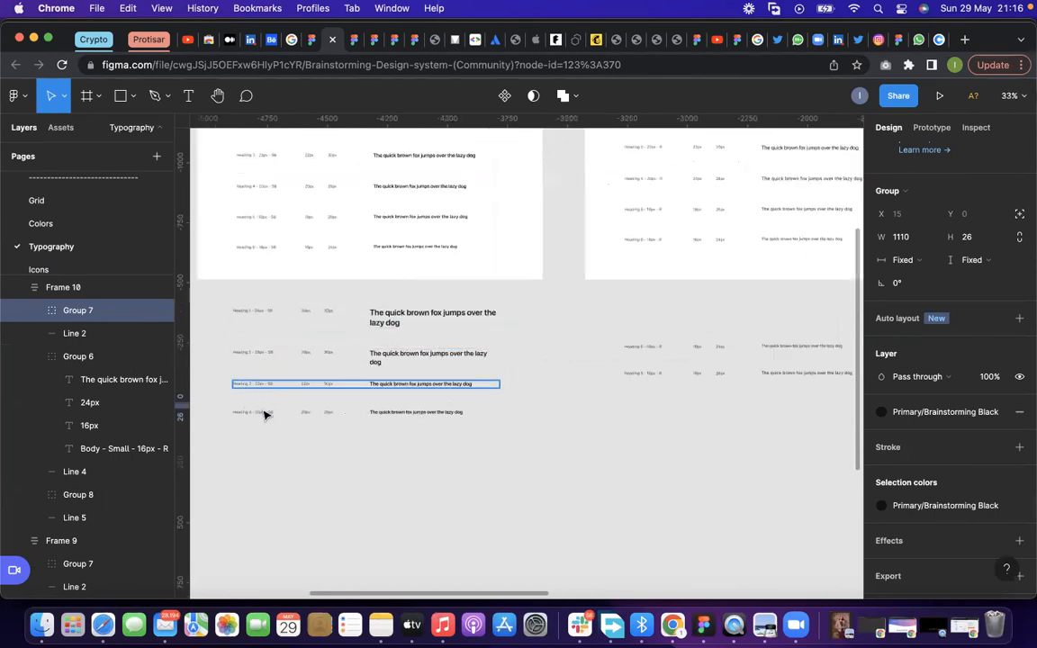
{"action": "left_click", "coordinate": [645, 351]}
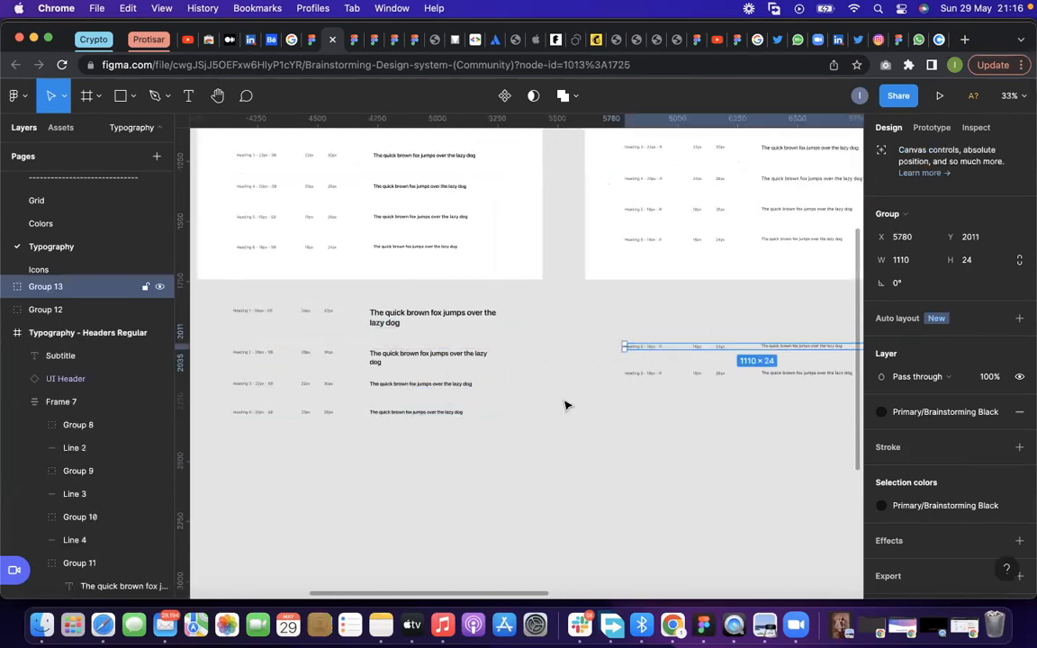
{"action": "left_click_drag", "start_coordinate": [649, 354], "coordinate": [259, 446]}
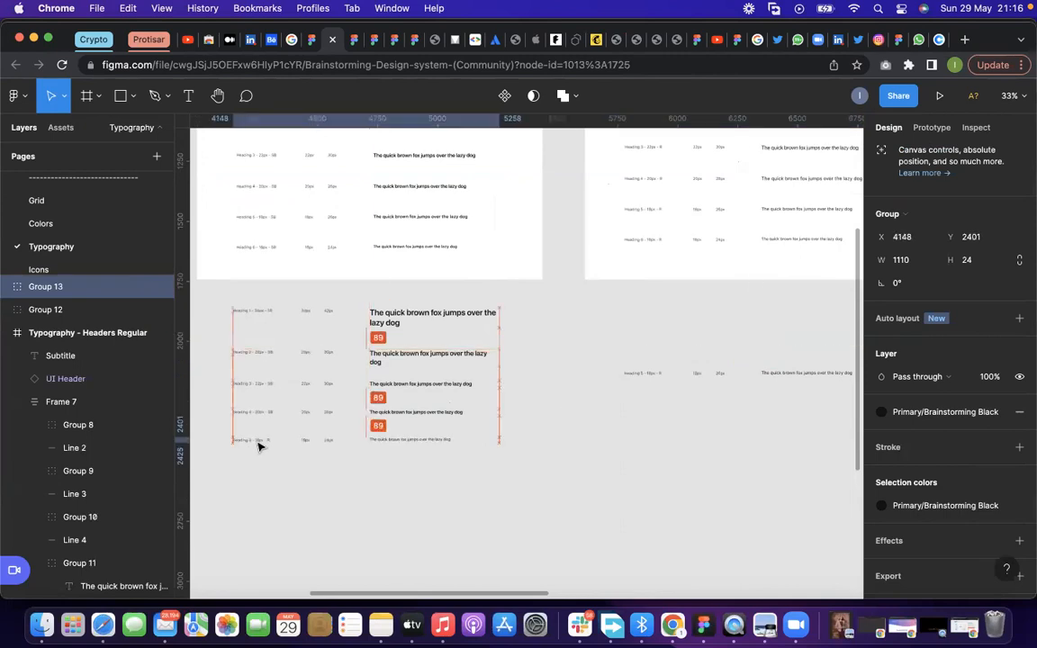
{"action": "left_click_drag", "start_coordinate": [635, 374], "coordinate": [254, 463]}
{"action": "scroll", "coordinate": [255, 462], "scroll_direction": "up", "scroll_amount": 6}
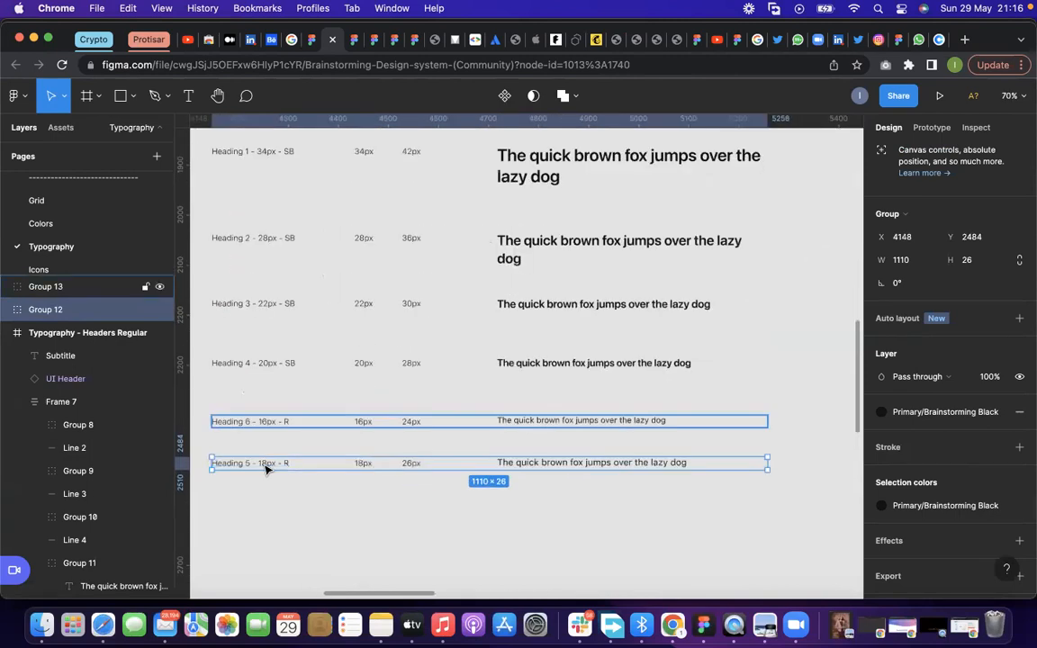
Remove the light Heading 6 copy from the canvas area below the Typography frames
{"action": "scroll", "coordinate": [265, 468], "scroll_direction": "down", "scroll_amount": 10}
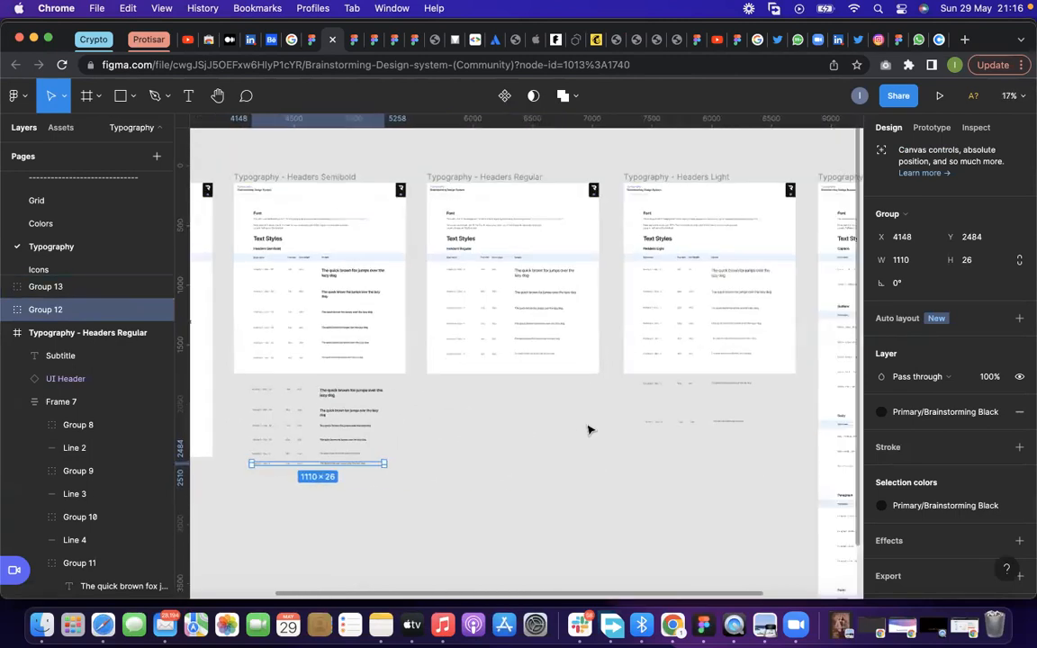
{"action": "scroll", "coordinate": [585, 423], "scroll_direction": "up", "scroll_amount": 4}
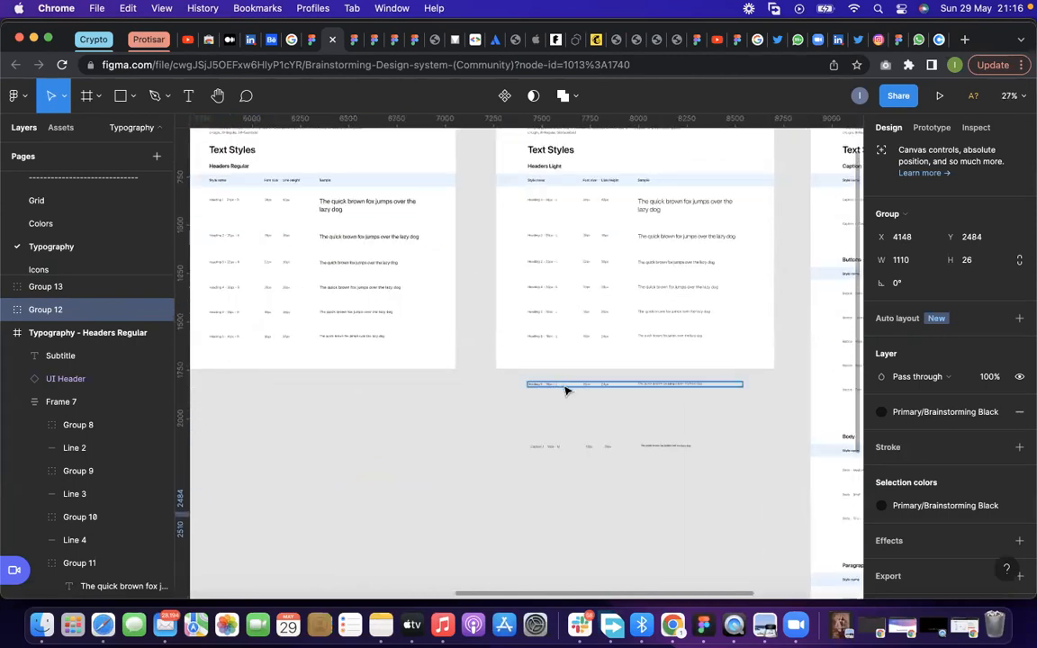
{"action": "left_click", "coordinate": [565, 387]}
{"action": "scroll", "coordinate": [566, 390], "scroll_direction": "up", "scroll_amount": 3}
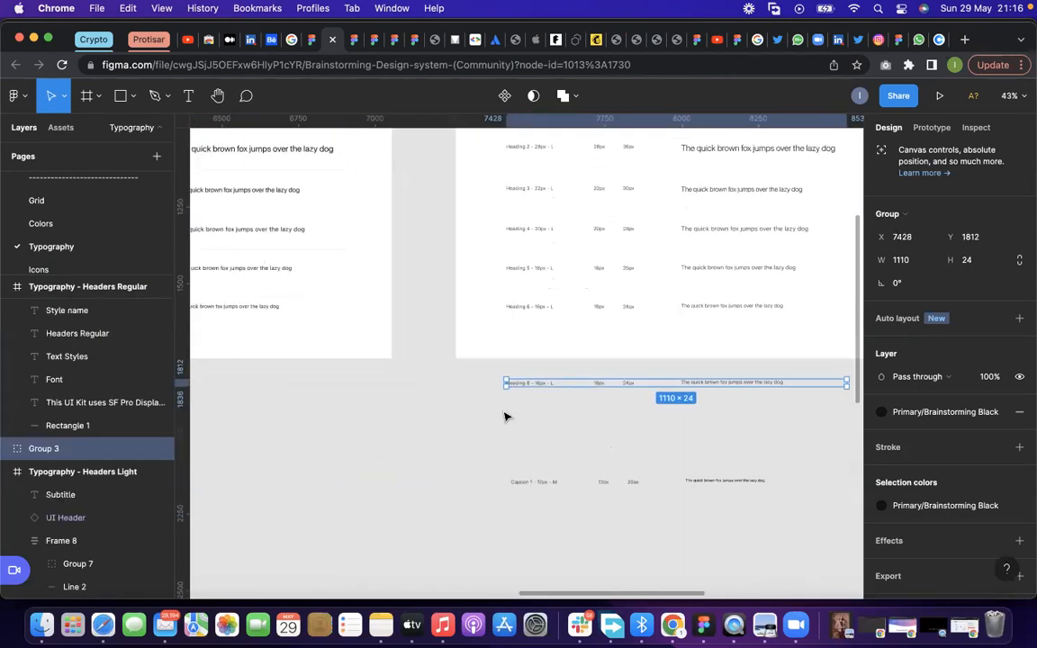
{"action": "left_click_drag", "start_coordinate": [565, 387], "coordinate": [504, 413]}
{"action": "scroll", "coordinate": [583, 437], "scroll_direction": "down", "scroll_amount": 6}
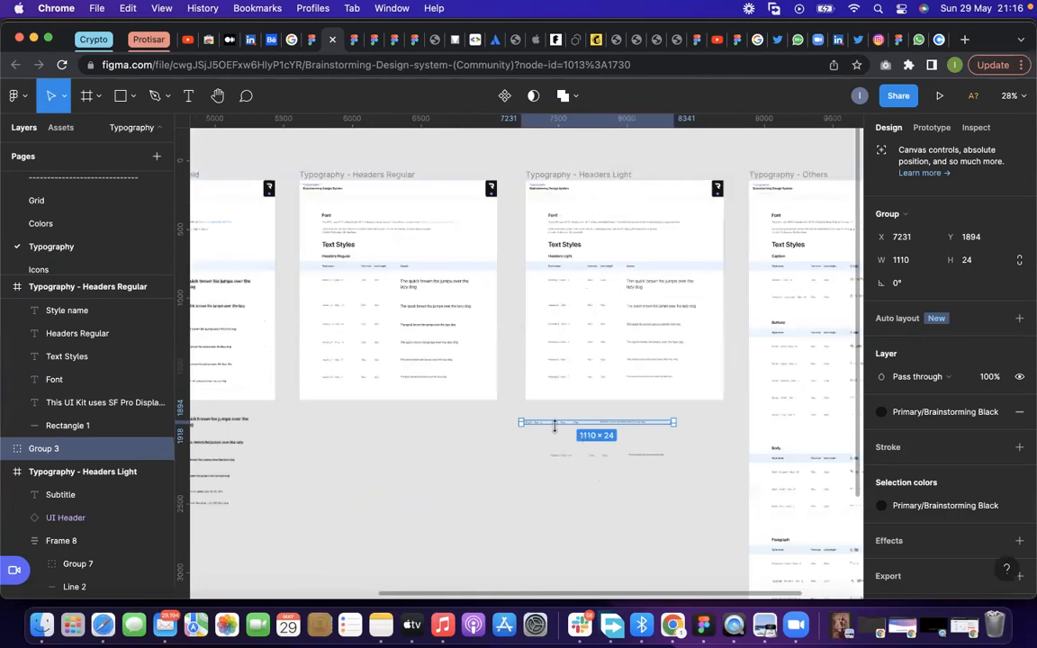
{"action": "left_click_drag", "start_coordinate": [271, 499], "coordinate": [282, 492]}
{"action": "scroll", "coordinate": [283, 493], "scroll_direction": "up", "scroll_amount": 6}
{"action": "scroll", "coordinate": [291, 497], "scroll_direction": "down", "scroll_amount": 4}
{"action": "left_click_drag", "start_coordinate": [429, 494], "coordinate": [623, 391]}
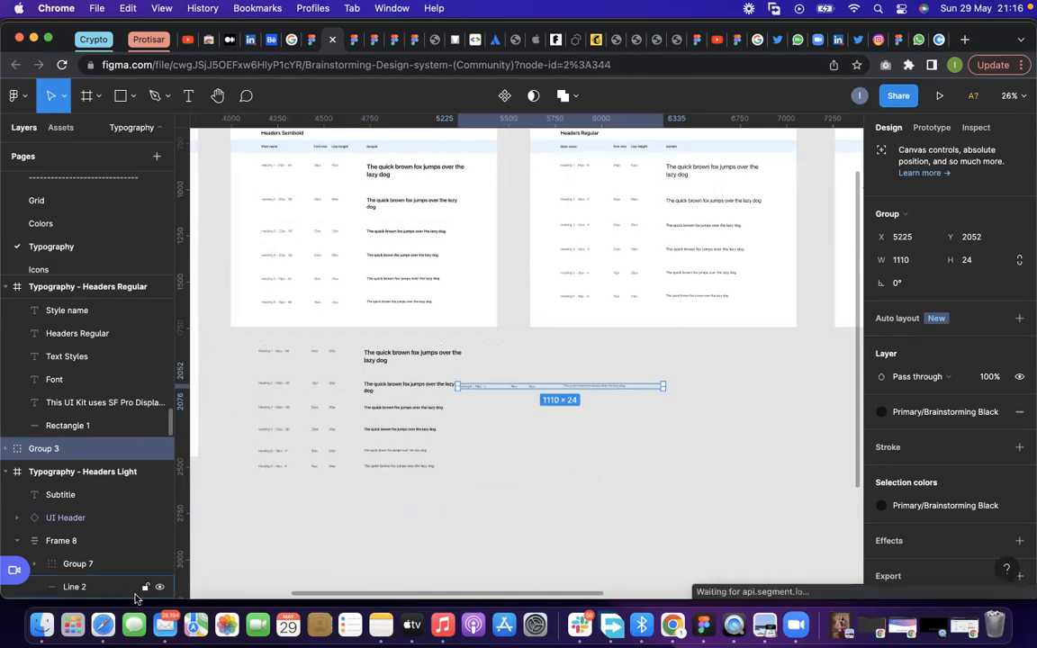
{"action": "key", "text": "Delete"}
Move the Caption 1 copy beneath the Heading 5 row under the Headers Semibold frame, at X 4148, Y 2569
{"action": "scroll", "coordinate": [208, 392], "scroll_direction": "down", "scroll_amount": 1}
{"action": "scroll", "coordinate": [220, 390], "scroll_direction": "down", "scroll_amount": 3}
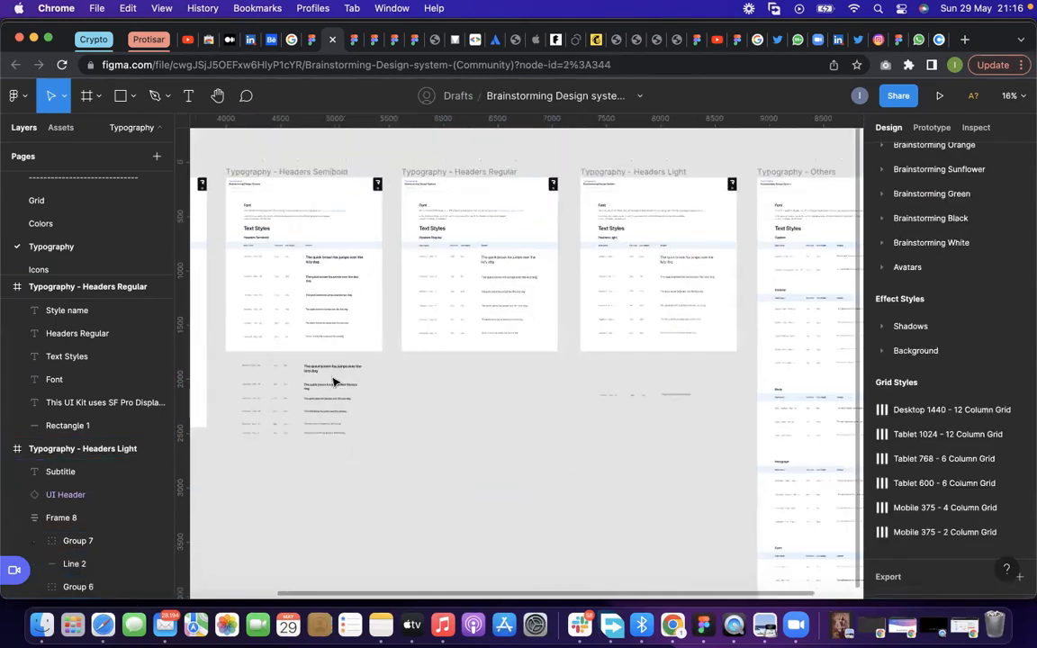
{"action": "scroll", "coordinate": [643, 398], "scroll_direction": "up", "scroll_amount": 8}
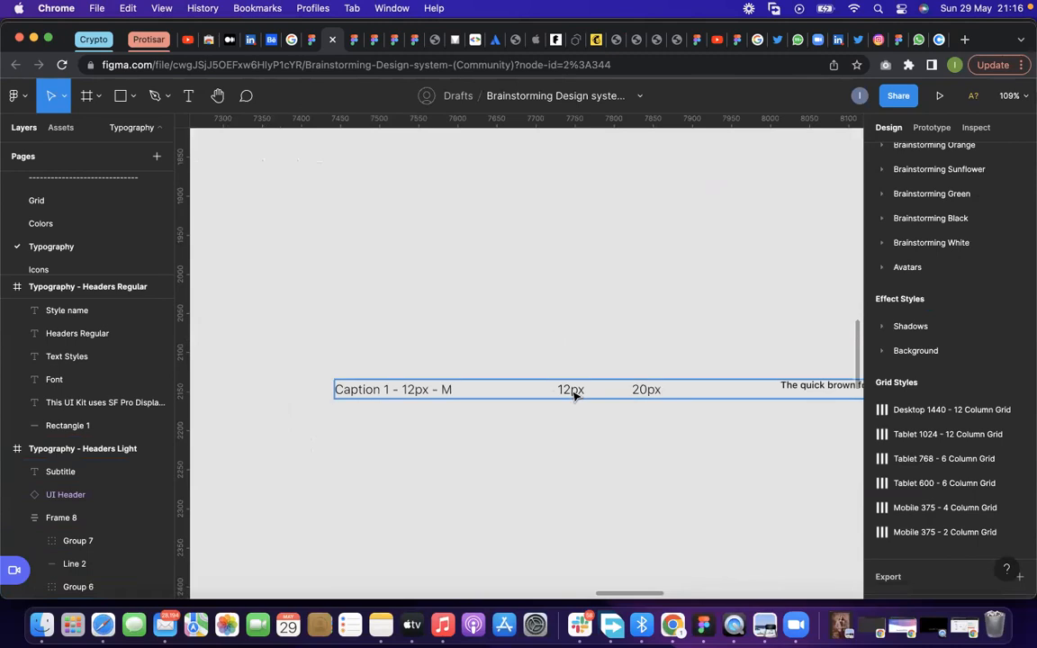
{"action": "left_click", "coordinate": [581, 394]}
{"action": "scroll", "coordinate": [620, 423], "scroll_direction": "down", "scroll_amount": 8}
{"action": "left_click_drag", "start_coordinate": [330, 480], "coordinate": [242, 471]}
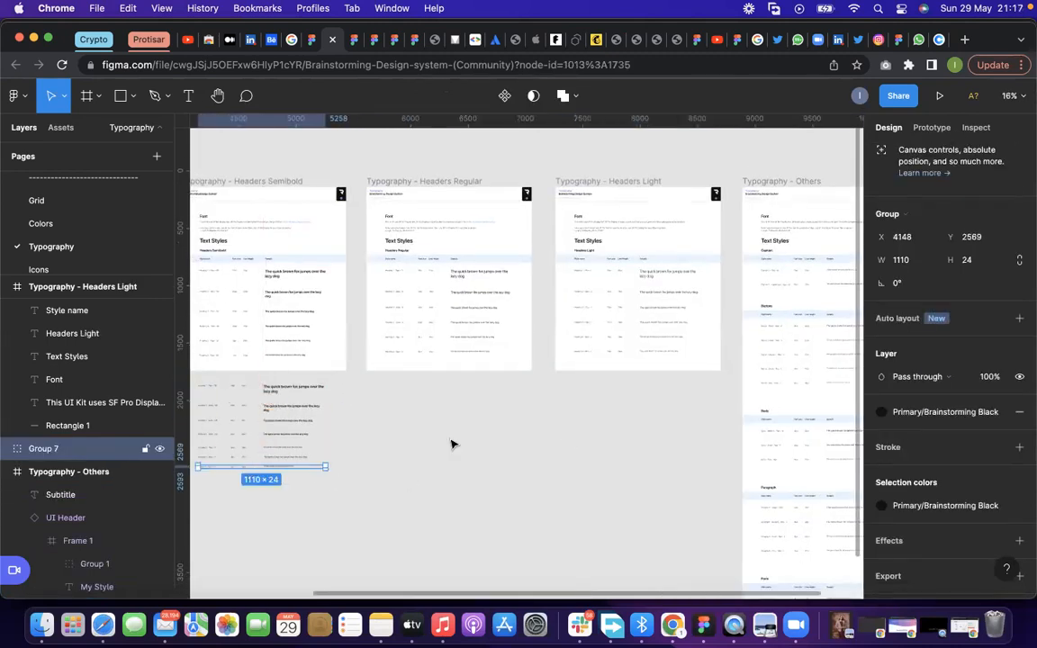
Examine the collected heading and caption rows below the Headers Semibold frame, selecting them all together and clearing the selection
{"action": "left_click", "coordinate": [504, 473]}
{"action": "scroll", "coordinate": [504, 473], "scroll_direction": "down", "scroll_amount": 1}
{"action": "scroll", "coordinate": [245, 450], "scroll_direction": "up", "scroll_amount": 10}
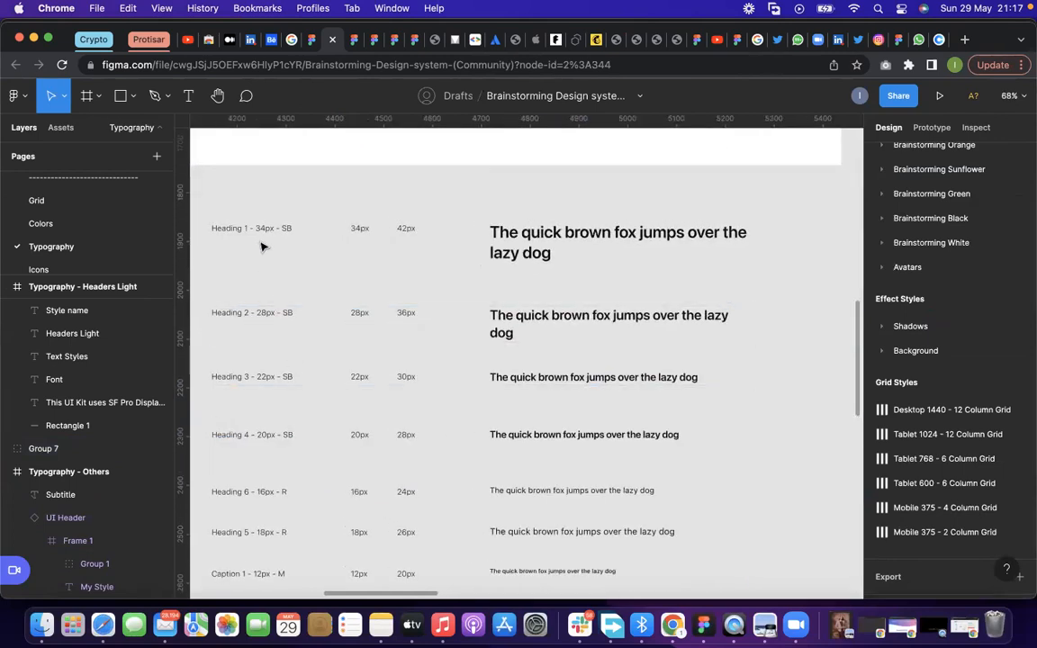
{"action": "scroll", "coordinate": [407, 313], "scroll_direction": "down", "scroll_amount": 3}
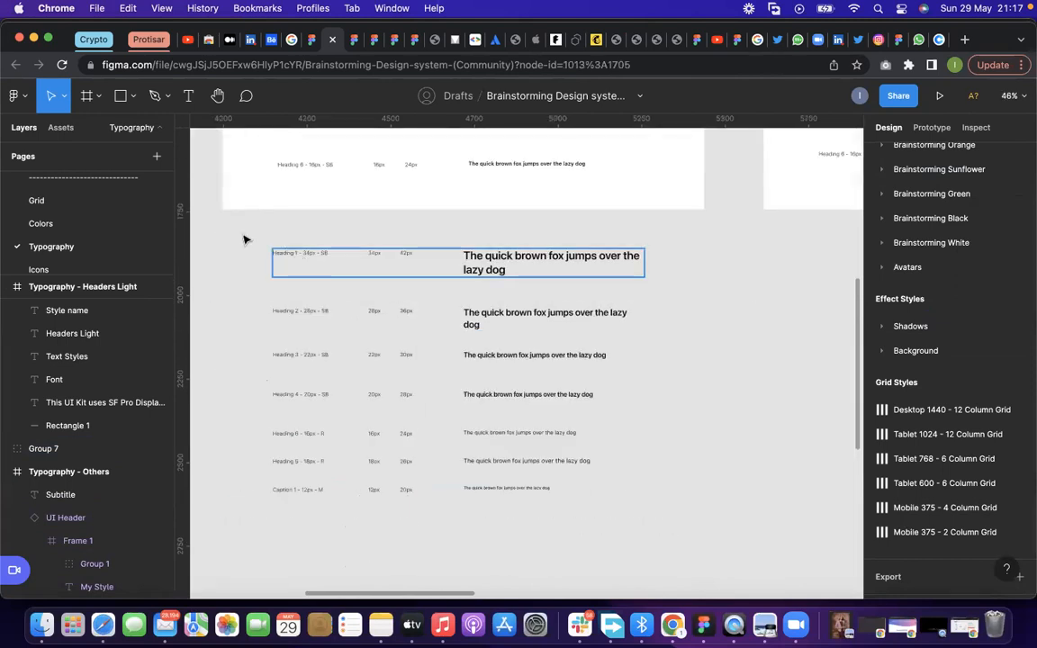
{"action": "left_click", "coordinate": [273, 251]}
{"action": "left_click_drag", "start_coordinate": [258, 240], "coordinate": [665, 482]}
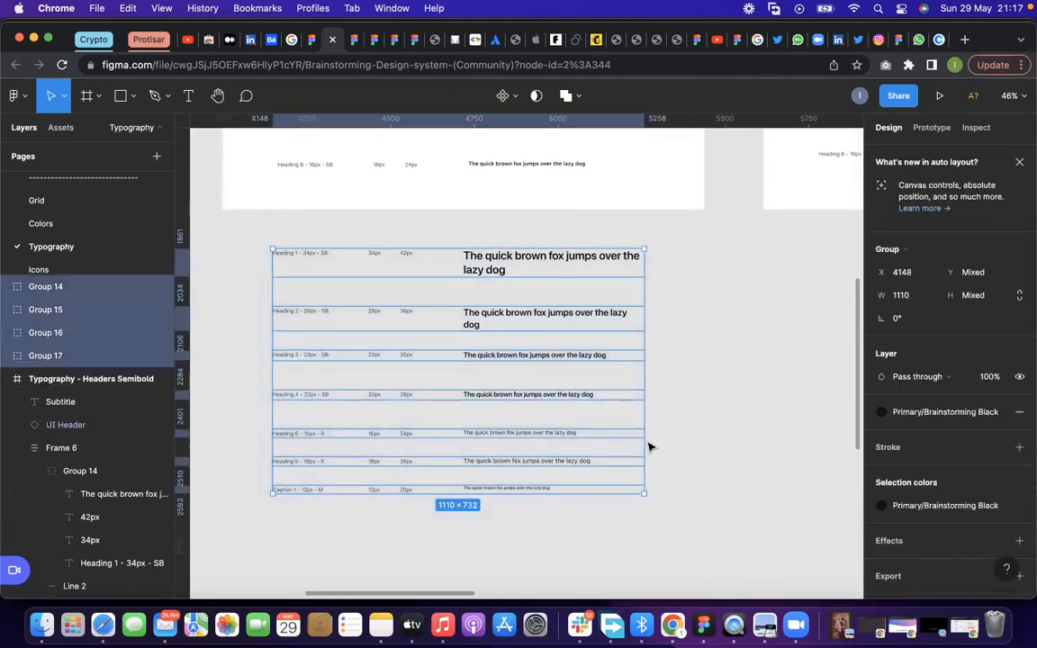
{"action": "left_click", "coordinate": [649, 445]}
Open the missing fonts dialog from the copied Heading 4 sample text and set all three SF Pro Display replacements to Inter
{"action": "double_click", "coordinate": [567, 396]}
{"action": "double_click", "coordinate": [566, 396]}
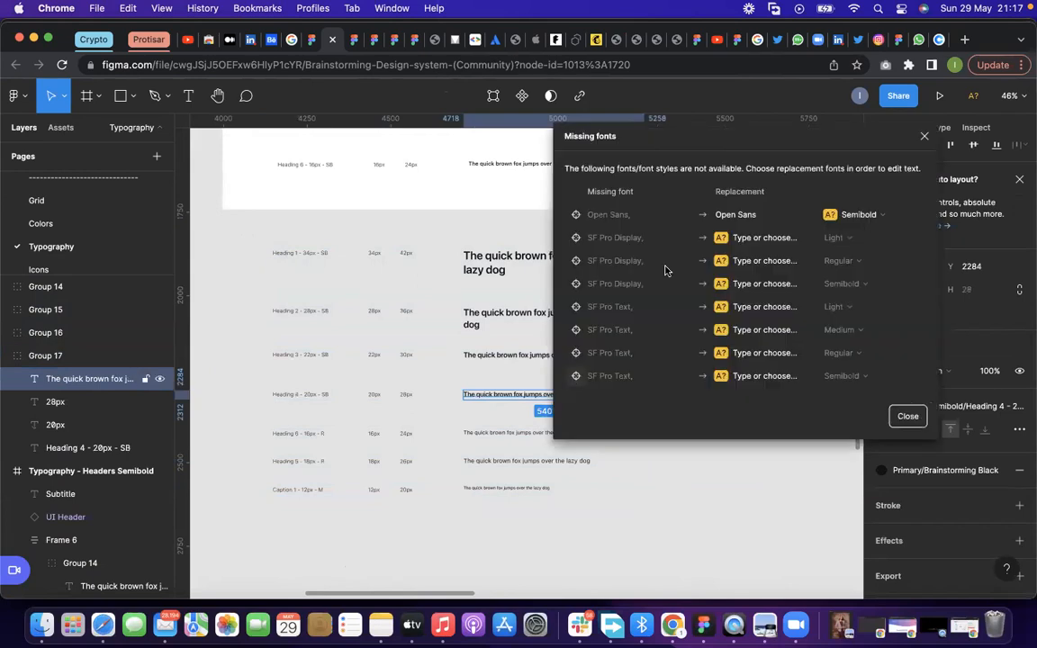
{"action": "left_click", "coordinate": [739, 236]}
{"action": "type", "text": "Inter"}
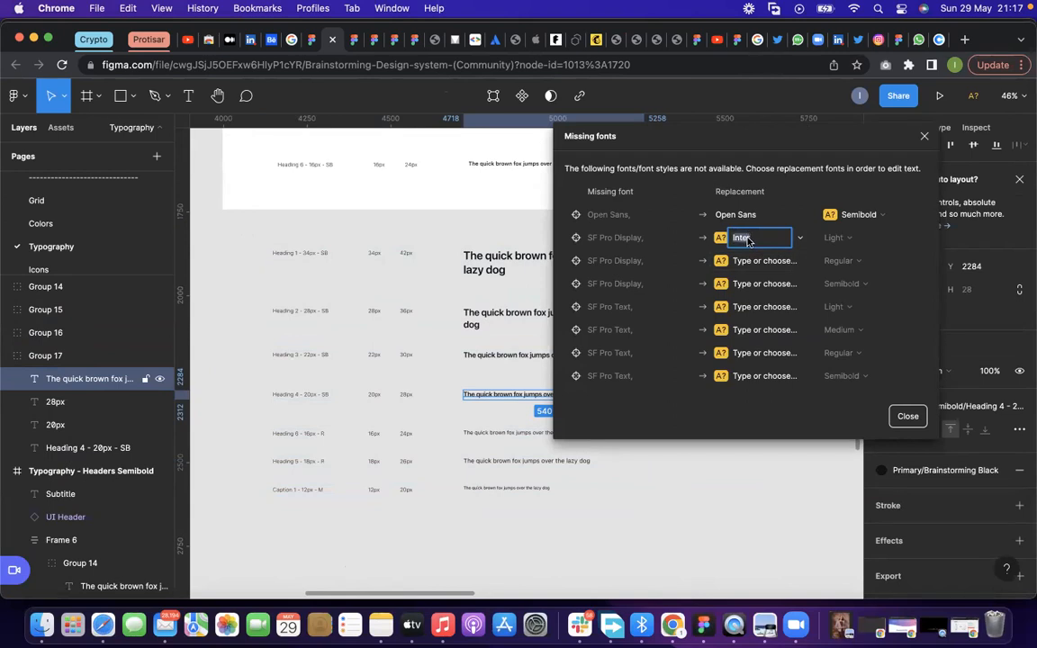
{"action": "left_click", "coordinate": [754, 261]}
{"action": "type", "text": "Inter"}
{"action": "left_click", "coordinate": [756, 285]}
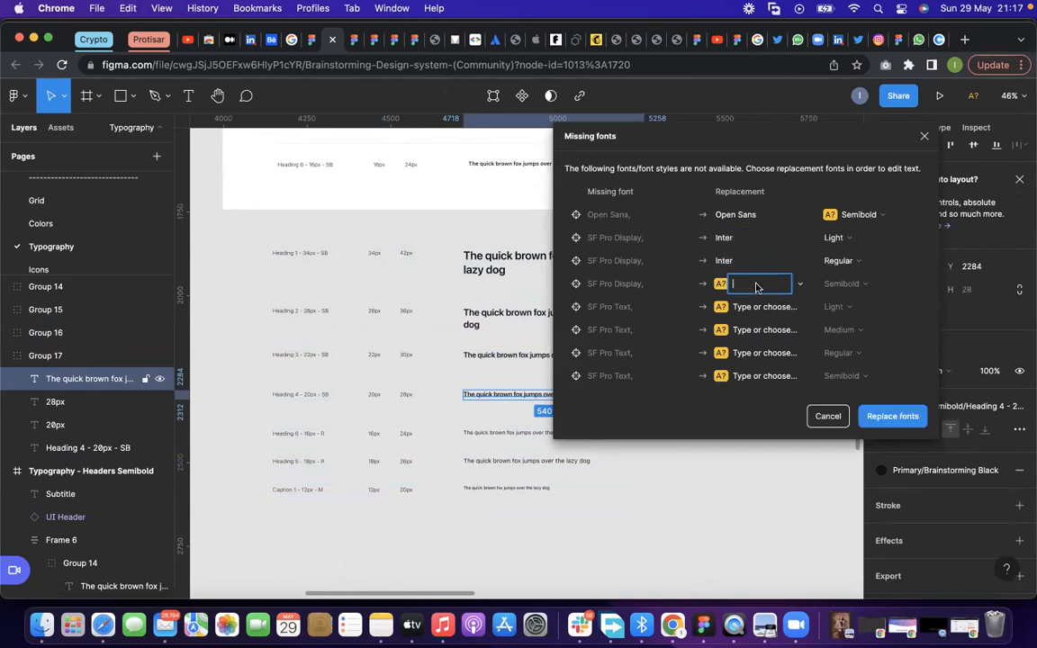
{"action": "type", "text": "Inter"}
Set all four SF Pro Text replacements to Inter and the Open Sans replacement style to SemiBold
{"action": "left_click", "coordinate": [758, 307]}
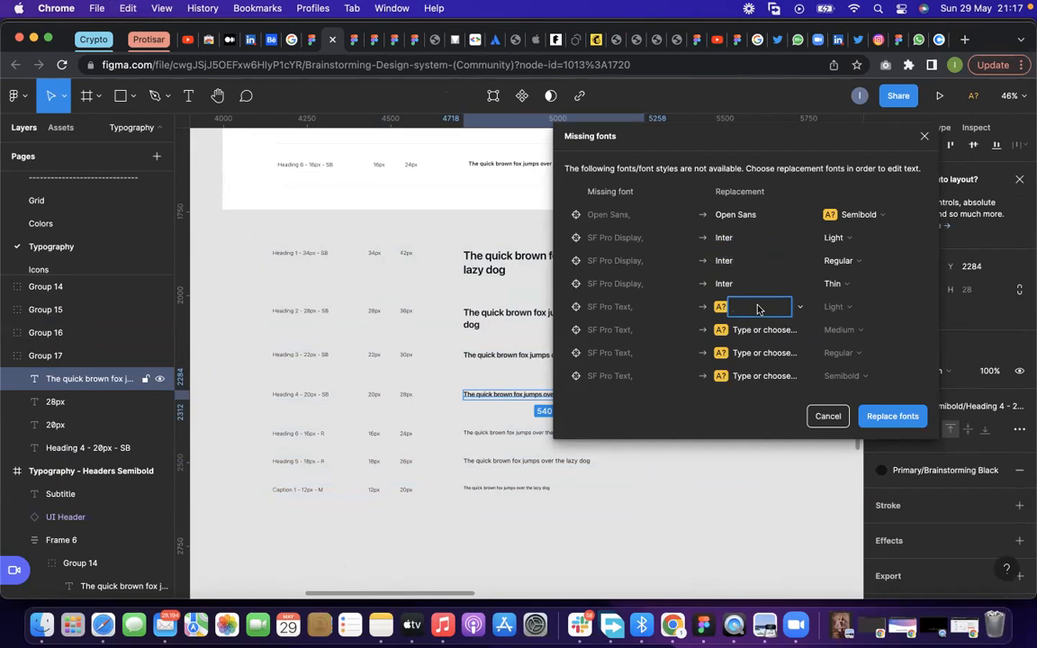
{"action": "type", "text": "Inter"}
{"action": "left_click", "coordinate": [756, 330]}
{"action": "type", "text": "Inter"}
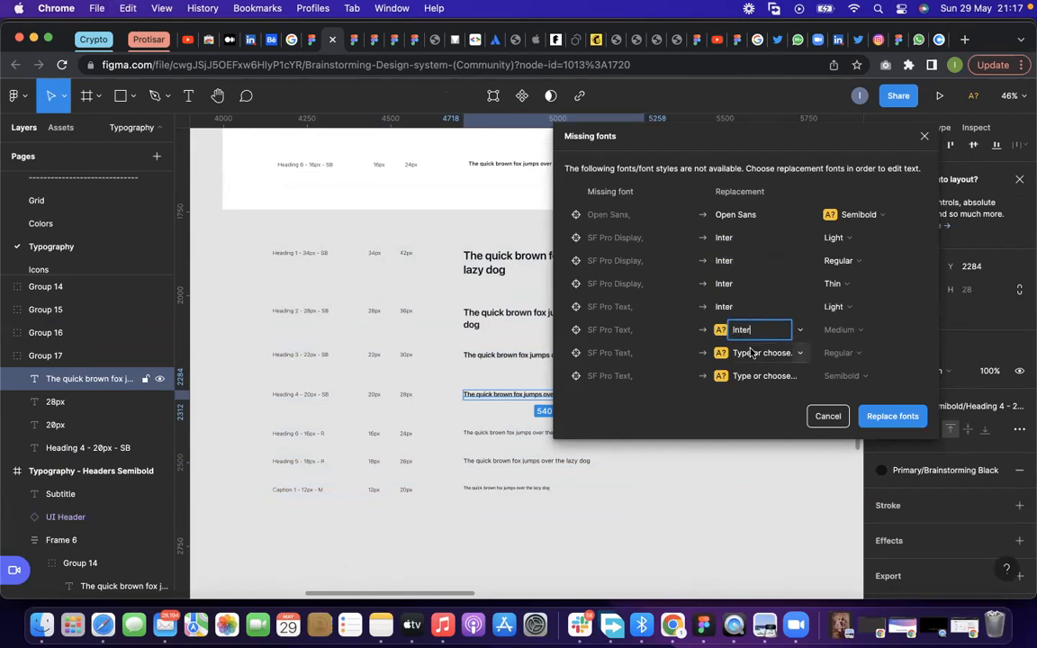
{"action": "left_click", "coordinate": [752, 352]}
{"action": "type", "text": "Inter"}
{"action": "left_click", "coordinate": [755, 375]}
{"action": "type", "text": "Inter"}
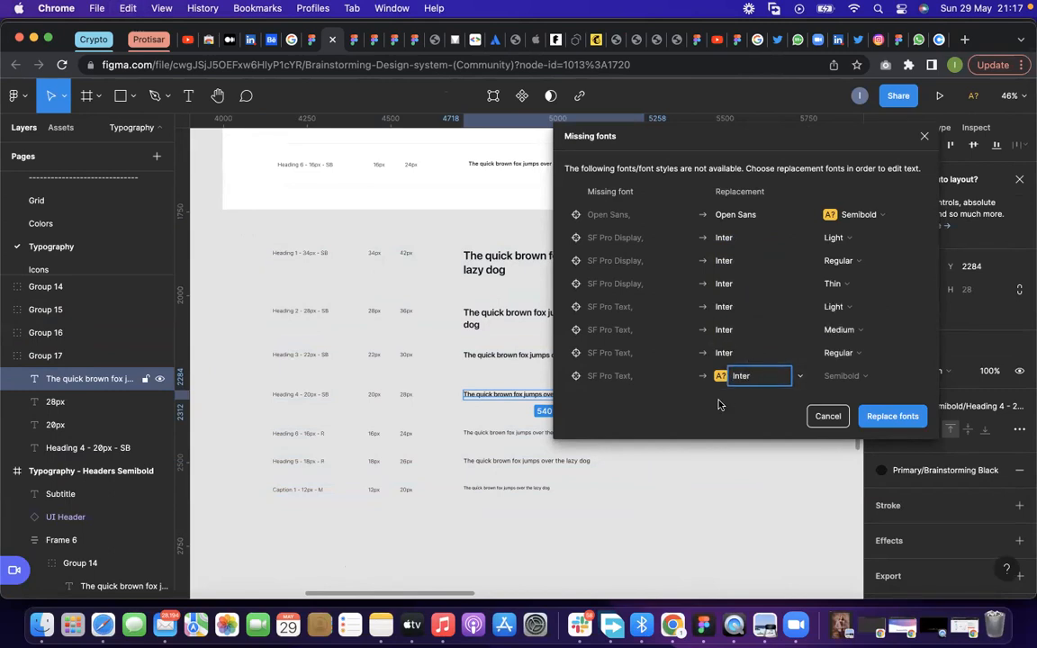
{"action": "key", "text": "Return"}
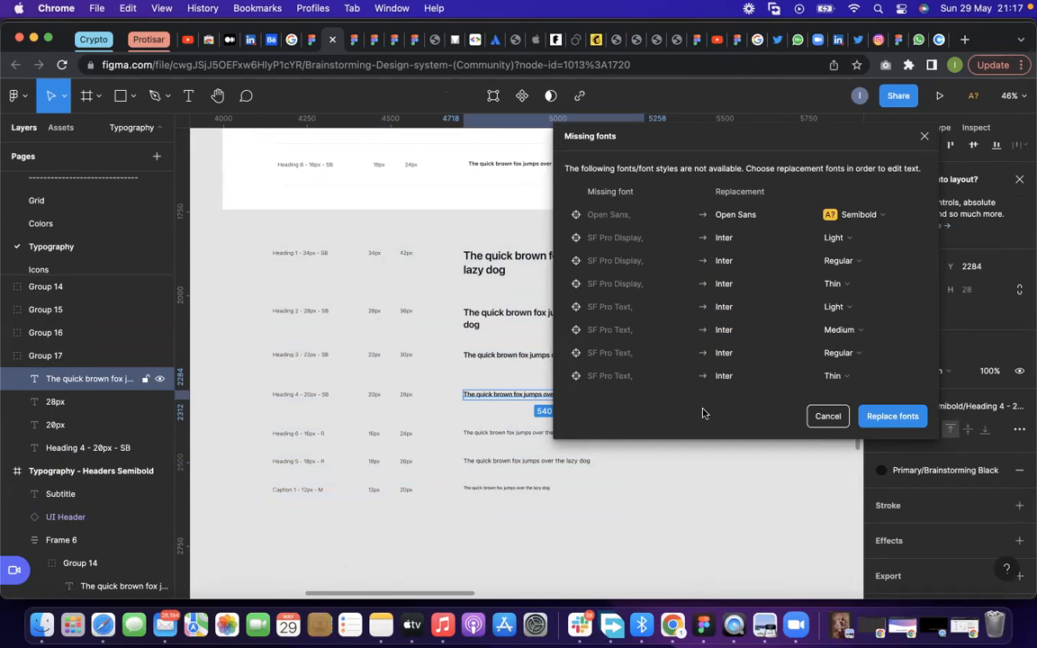
{"action": "left_click", "coordinate": [852, 218]}
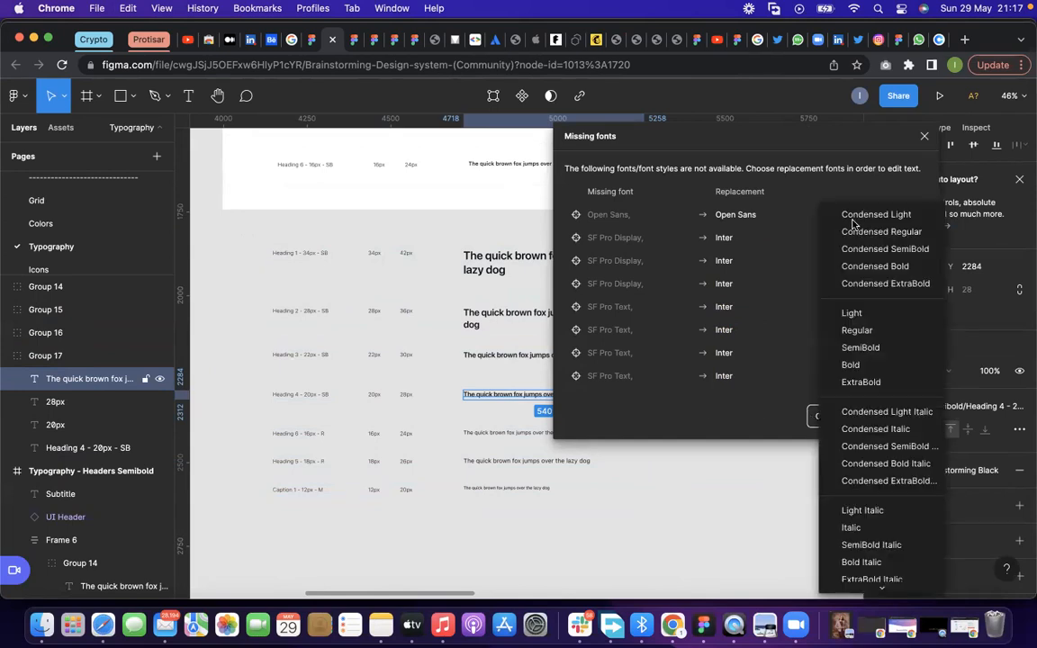
{"action": "left_click", "coordinate": [857, 347]}
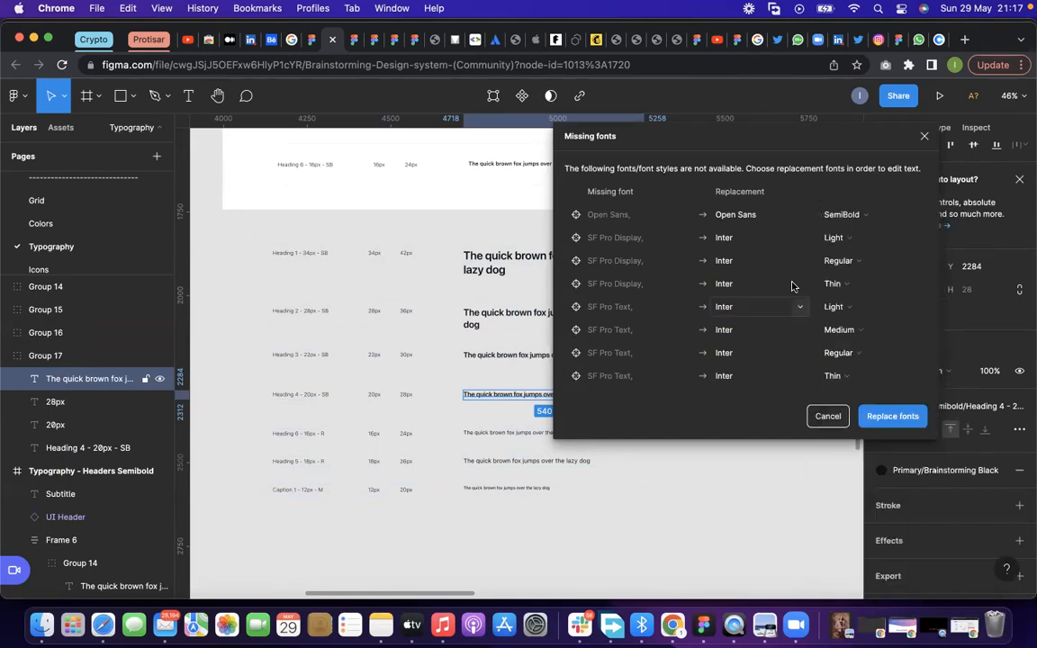
Apply the chosen font replacements and reopen the missing fonts dialog from the copied Heading 1 sample text
{"action": "left_click", "coordinate": [652, 518]}
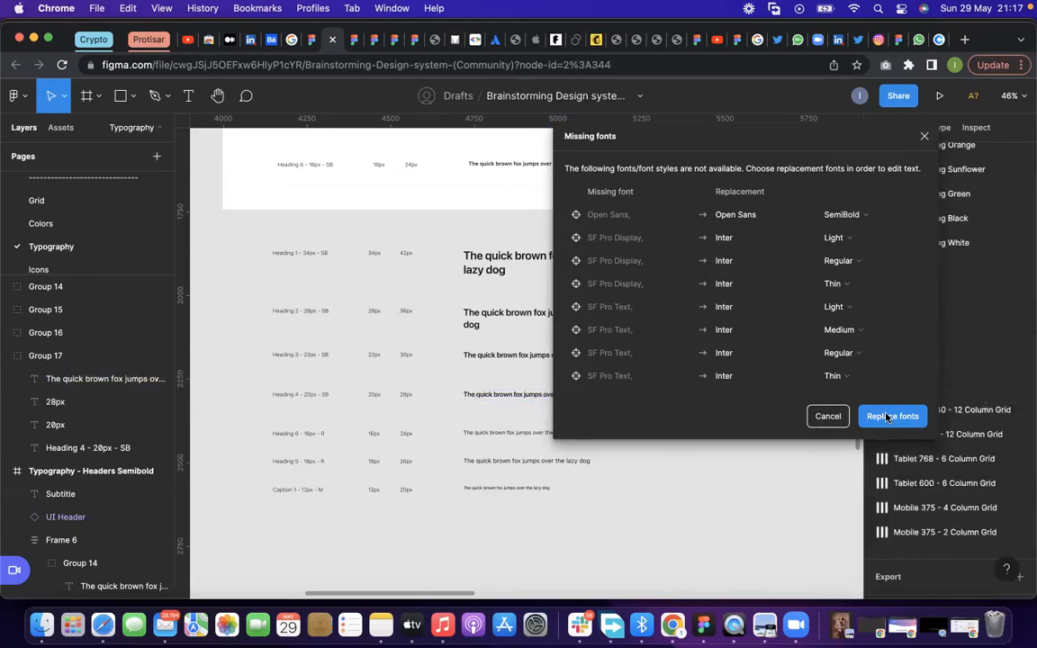
{"action": "left_click", "coordinate": [884, 416]}
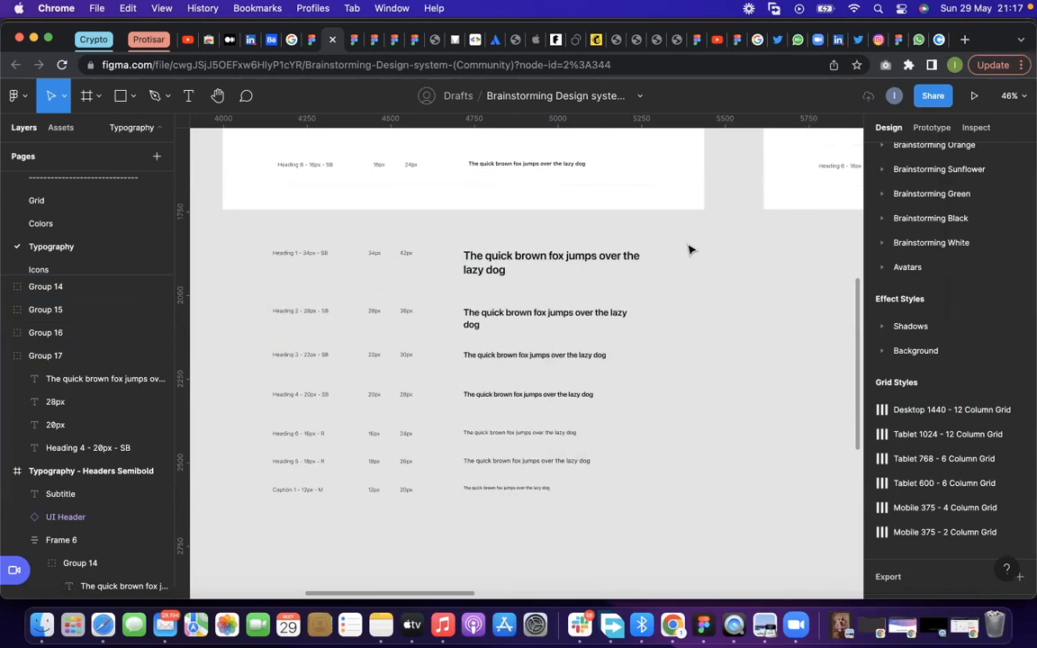
{"action": "double_click", "coordinate": [542, 266]}
{"action": "double_click", "coordinate": [542, 267]}
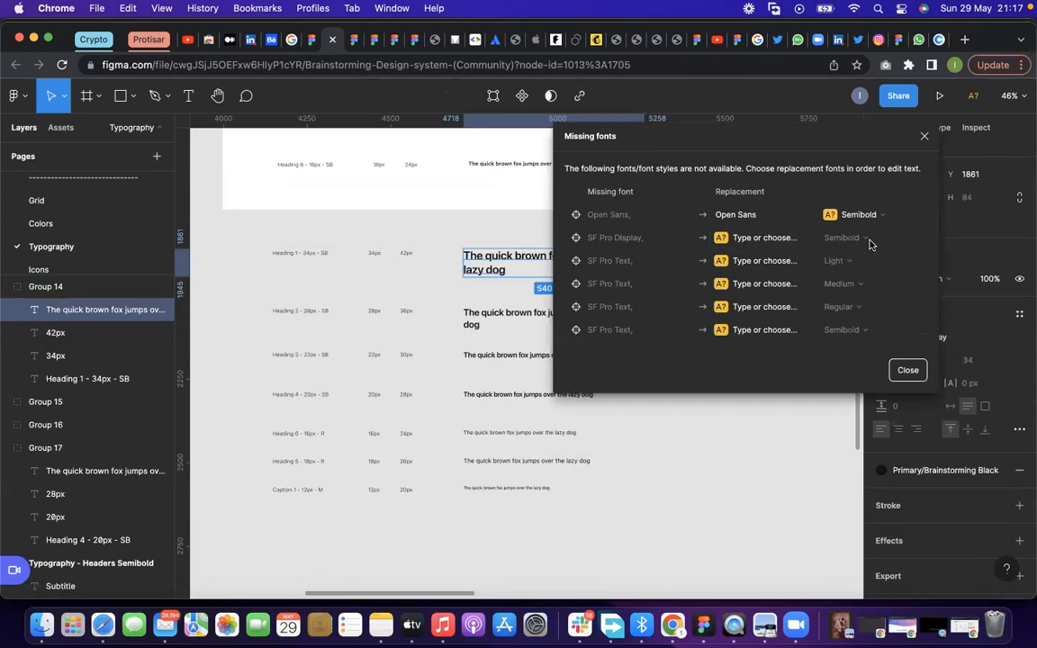
Set the SF Pro Display replacement to Inter with the Semi Bold style
{"action": "left_click", "coordinate": [781, 245]}
{"action": "type", "text": "Inter"}
{"action": "key", "text": "Return"}
{"action": "left_click", "coordinate": [849, 239]}
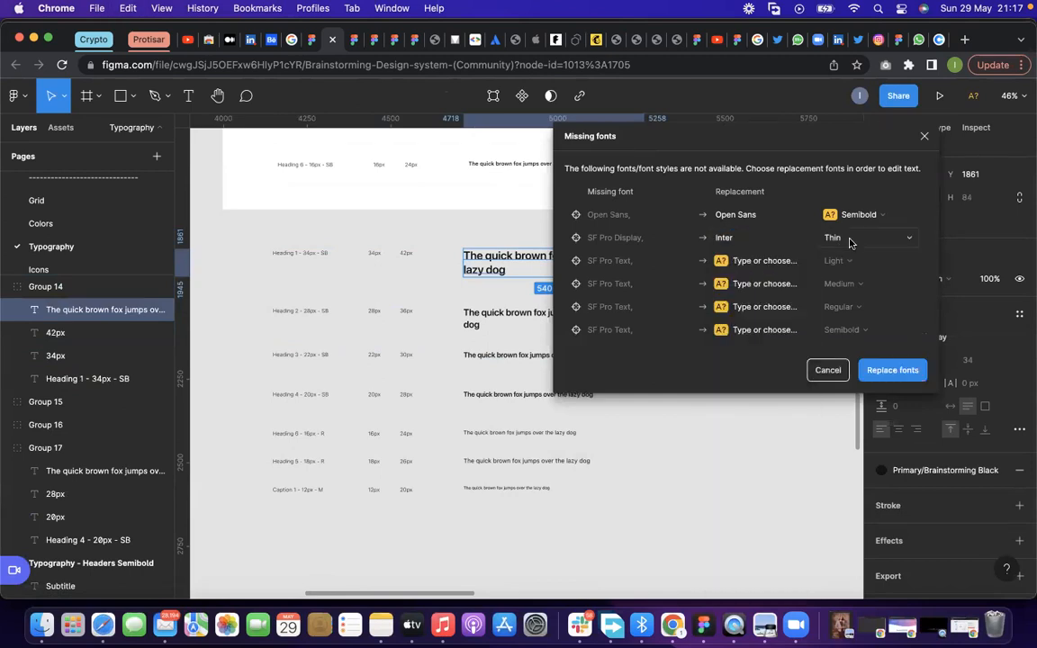
{"action": "left_click", "coordinate": [849, 238]}
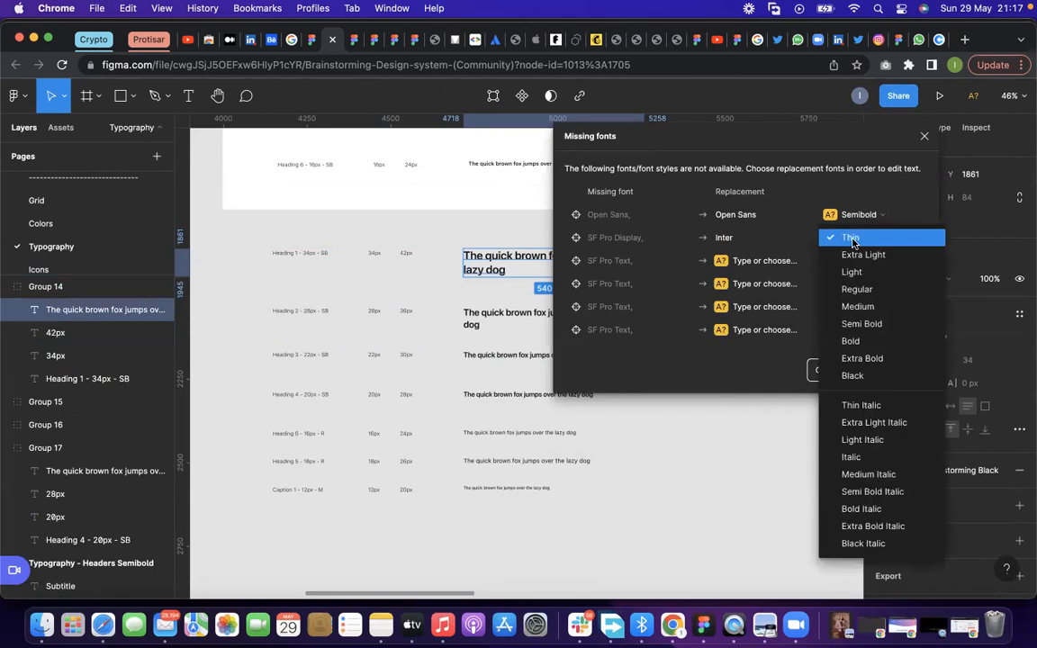
{"action": "left_click", "coordinate": [865, 323]}
Set the Light, Medium and Regular SF Pro Text replacements to Inter, keeping their matching styles
{"action": "left_click", "coordinate": [760, 261]}
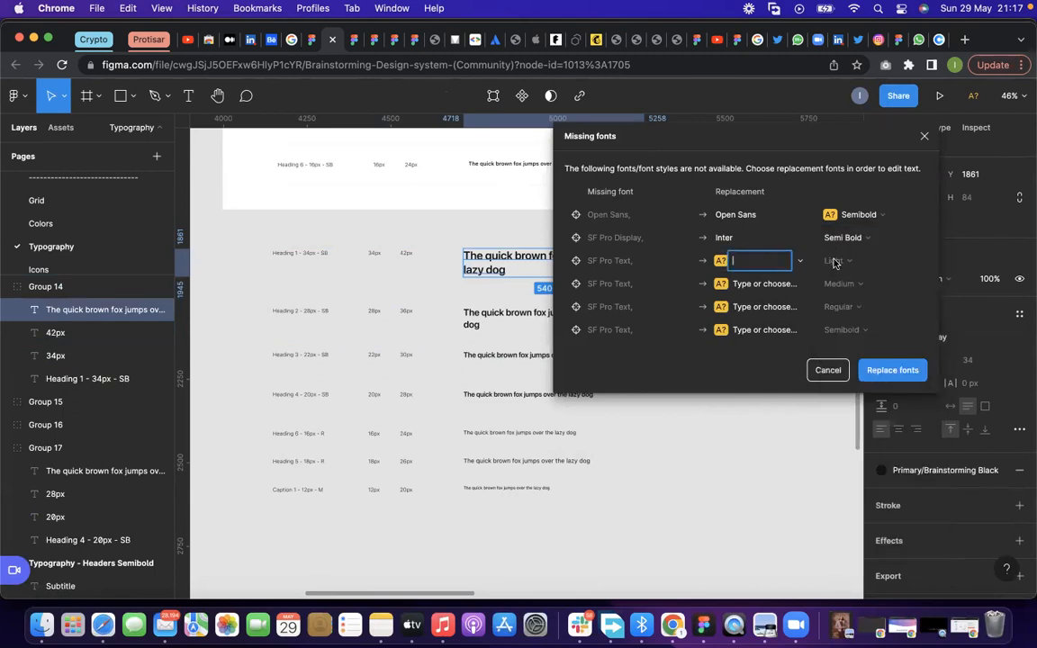
{"action": "left_click", "coordinate": [777, 235]}
{"action": "left_click", "coordinate": [772, 263]}
{"action": "type", "text": "Inter"}
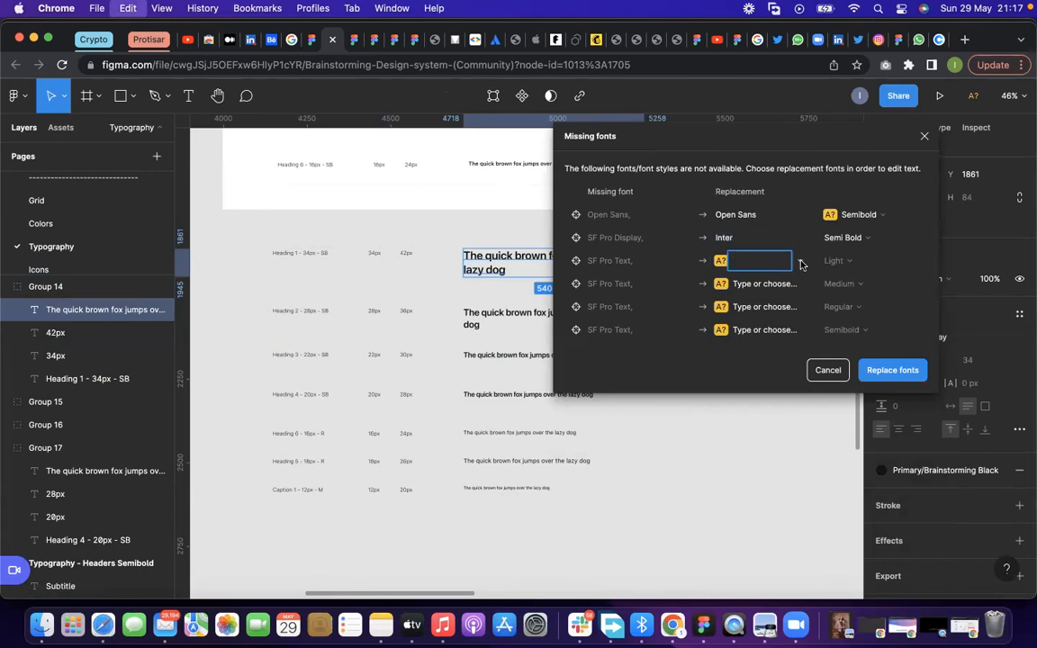
{"action": "key", "text": "Return"}
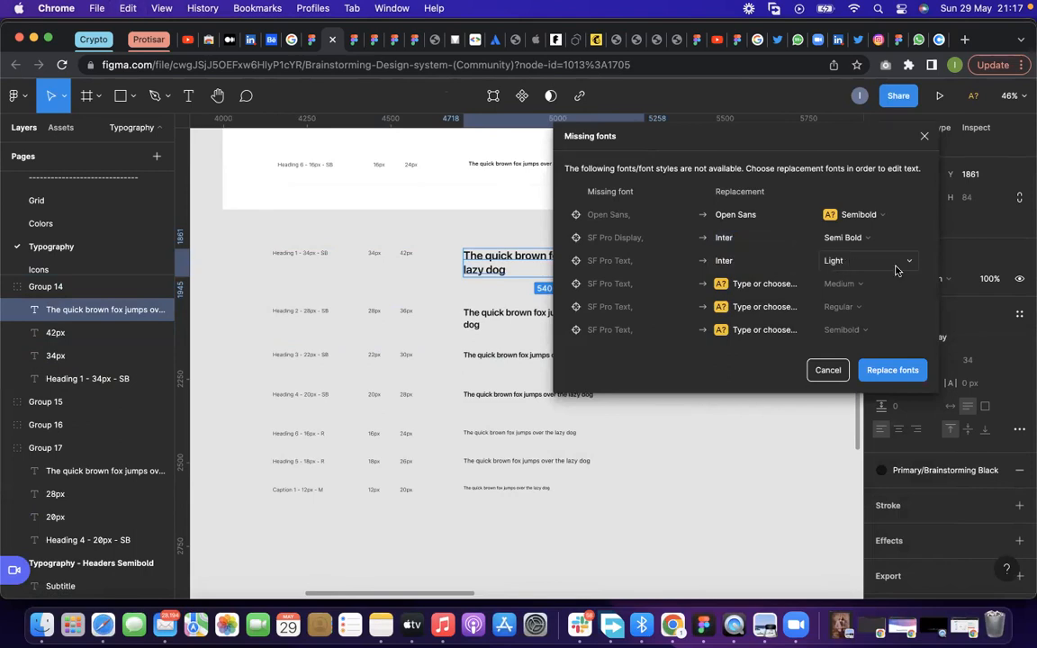
{"action": "left_click", "coordinate": [771, 284]}
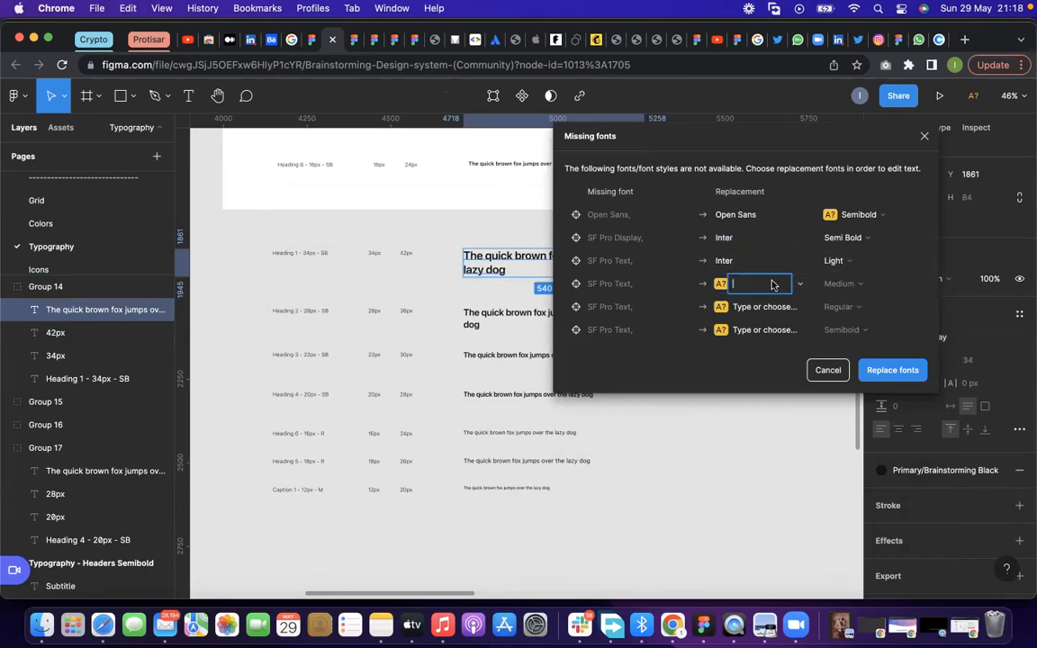
{"action": "type", "text": "inter"}
{"action": "left_click", "coordinate": [849, 288]}
{"action": "left_click", "coordinate": [741, 306]}
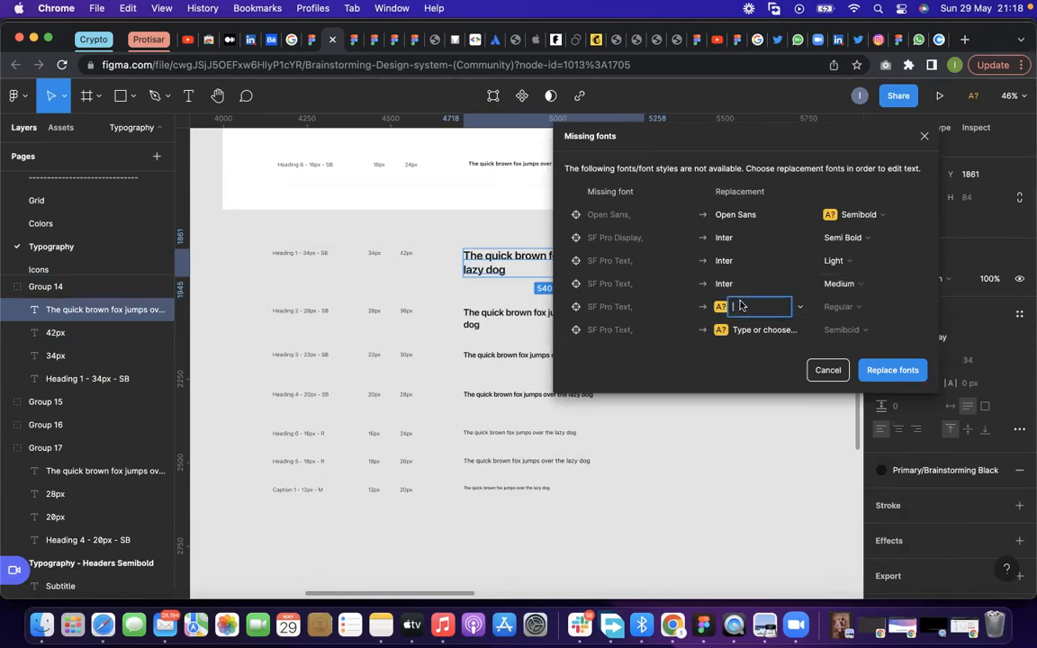
{"action": "type", "text": "inter"}
{"action": "left_click", "coordinate": [846, 307]}
Set the remaining SF Pro Text replacement to Inter Semi Bold and apply the font replacements
{"action": "left_click", "coordinate": [760, 330]}
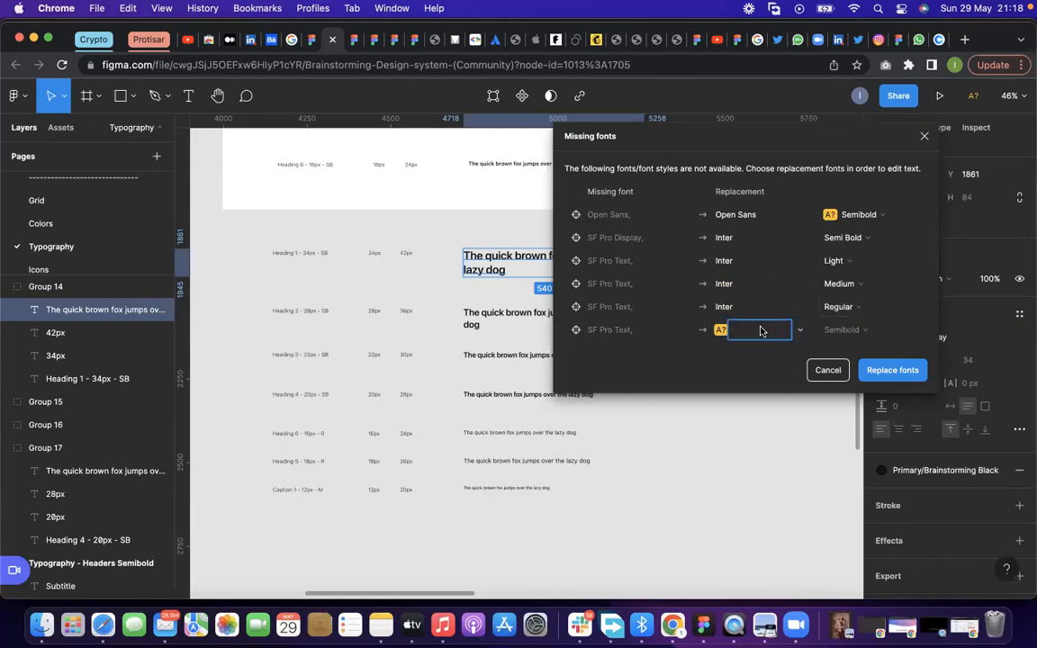
{"action": "type", "text": "inter"}
{"action": "key", "text": "Return"}
{"action": "left_click", "coordinate": [900, 333]}
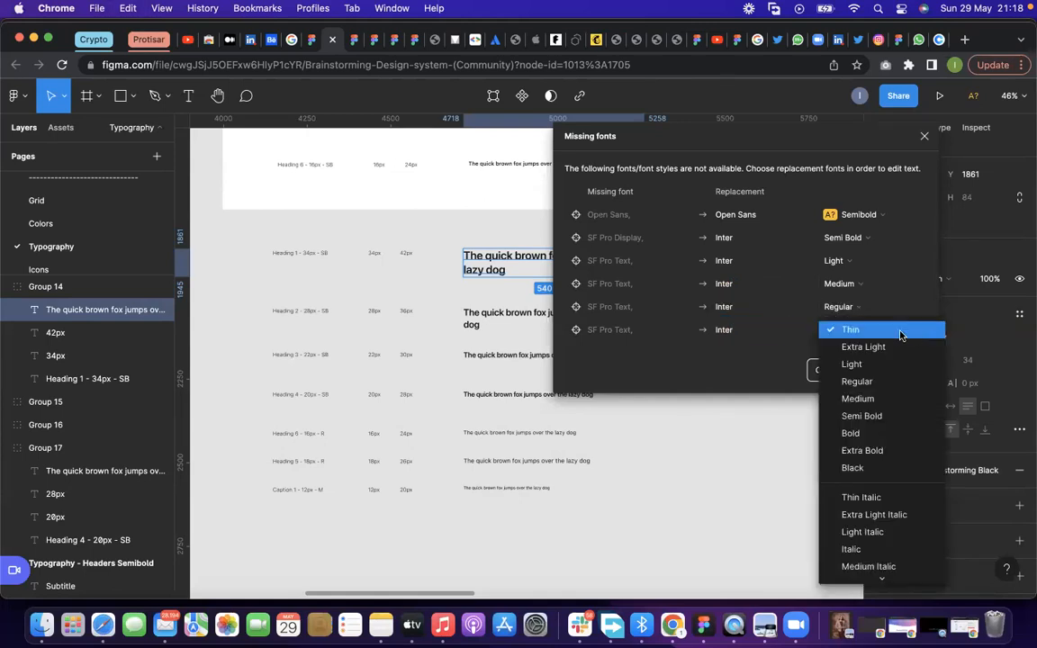
{"action": "left_click", "coordinate": [864, 416]}
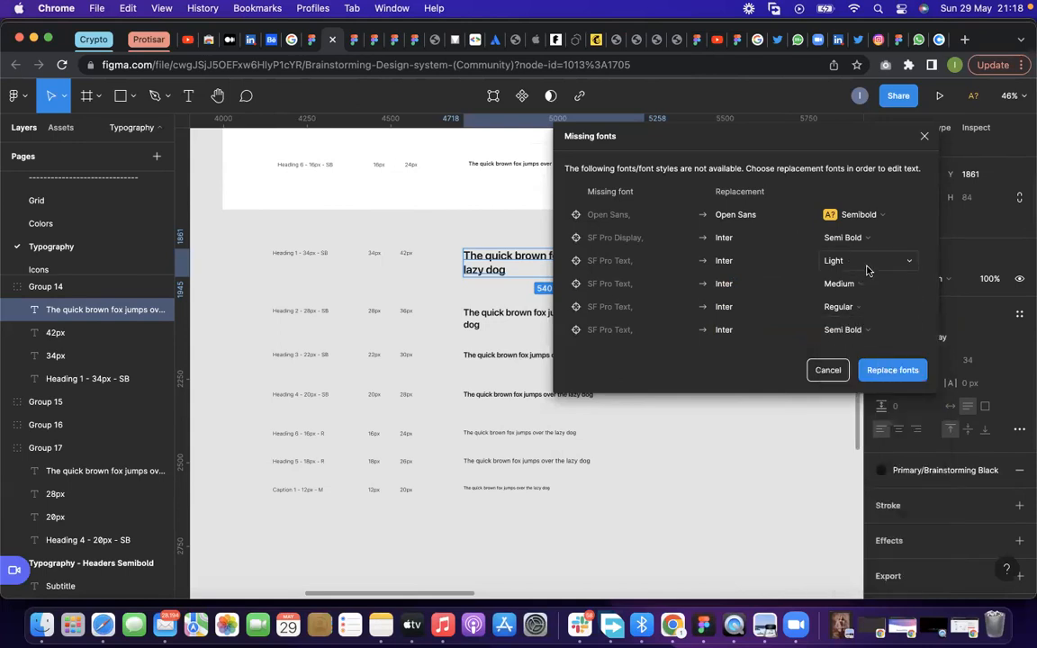
{"action": "left_click", "coordinate": [708, 456]}
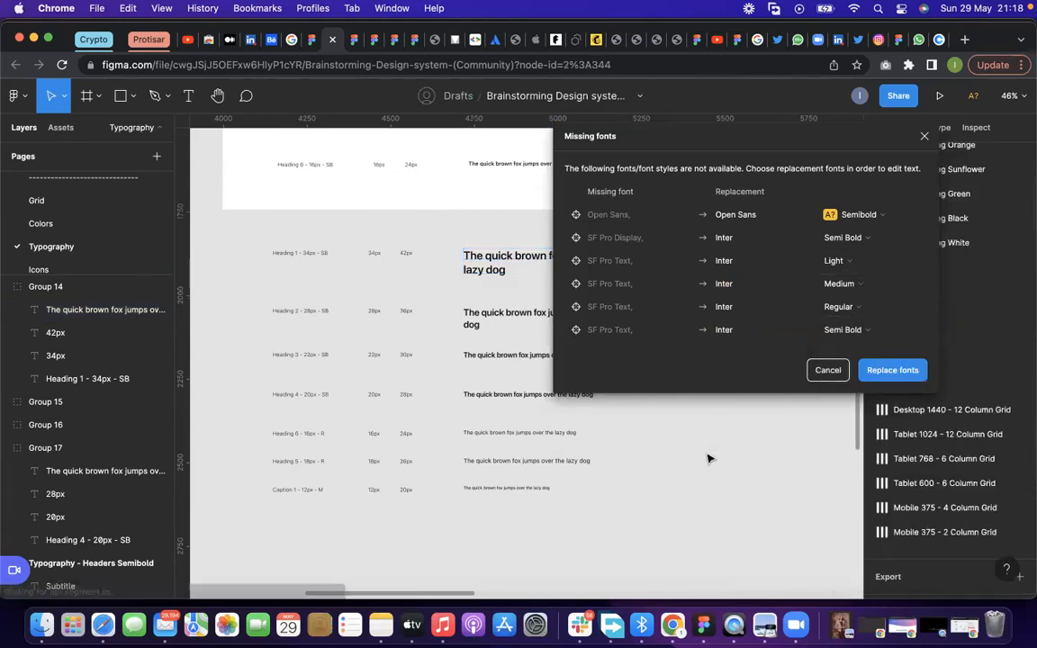
{"action": "left_click", "coordinate": [874, 369]}
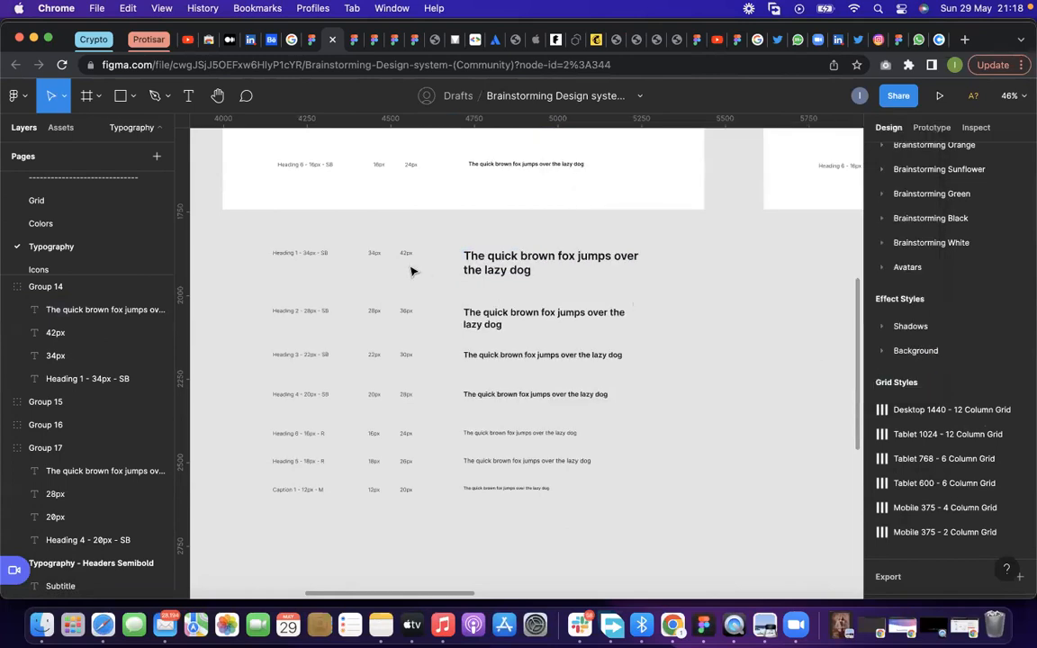
{"action": "scroll", "coordinate": [402, 249], "scroll_direction": "up", "scroll_amount": 1}
{"action": "double_click", "coordinate": [508, 275]}
{"action": "left_click", "coordinate": [814, 453]}
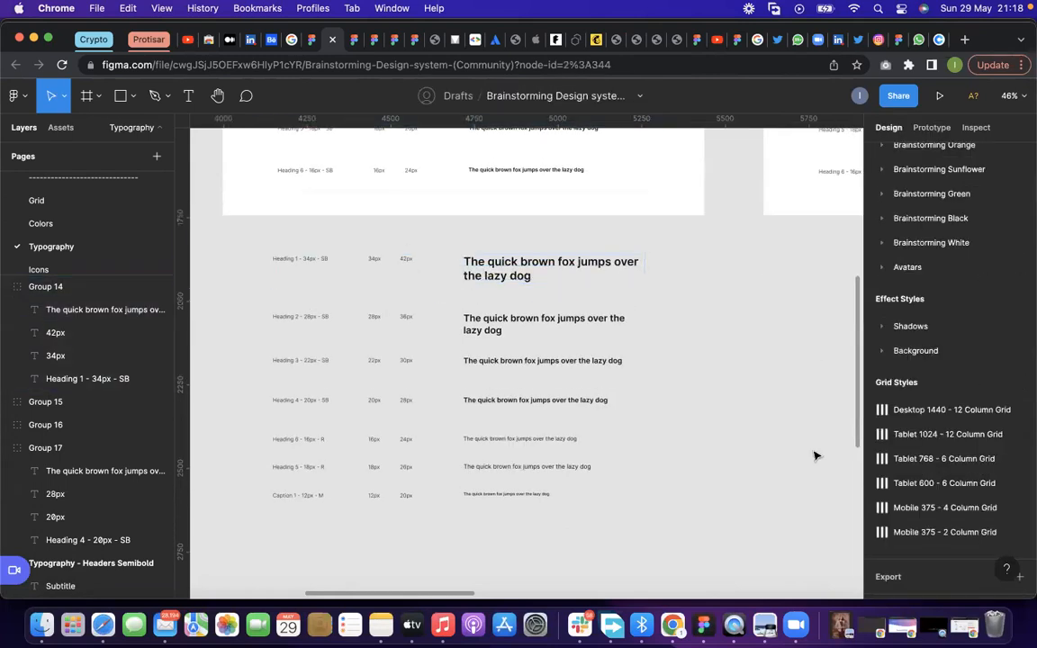
Relabel the Heading 6 row below Heading 4 in the collected scale as "Body 1- 16px - R"
{"action": "scroll", "coordinate": [229, 235], "scroll_direction": "up", "scroll_amount": 3}
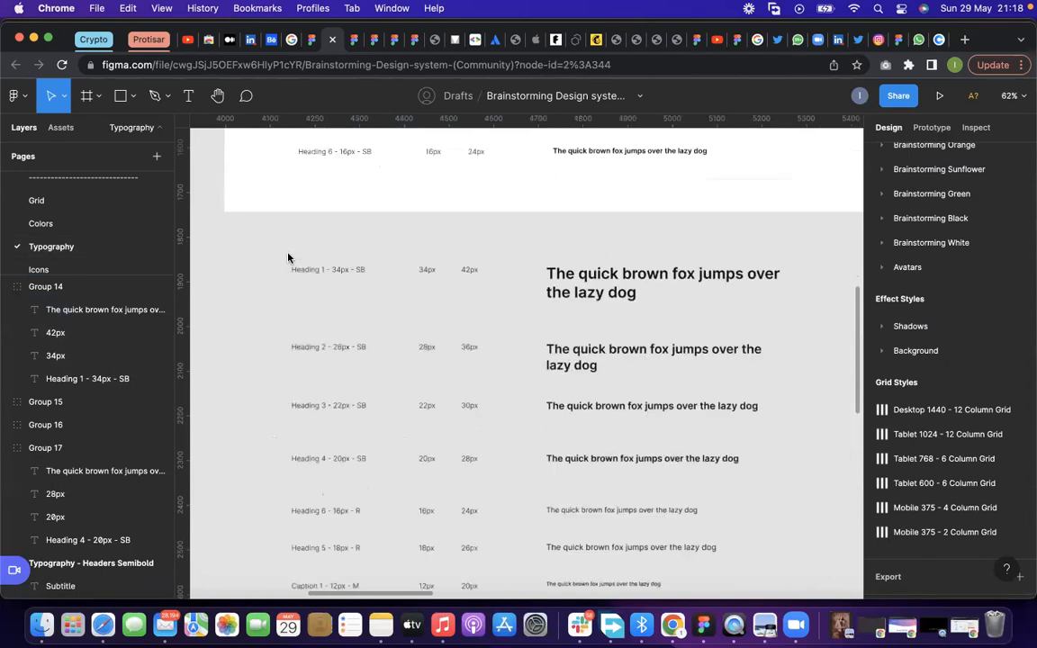
{"action": "scroll", "coordinate": [343, 365], "scroll_direction": "down", "scroll_amount": 3}
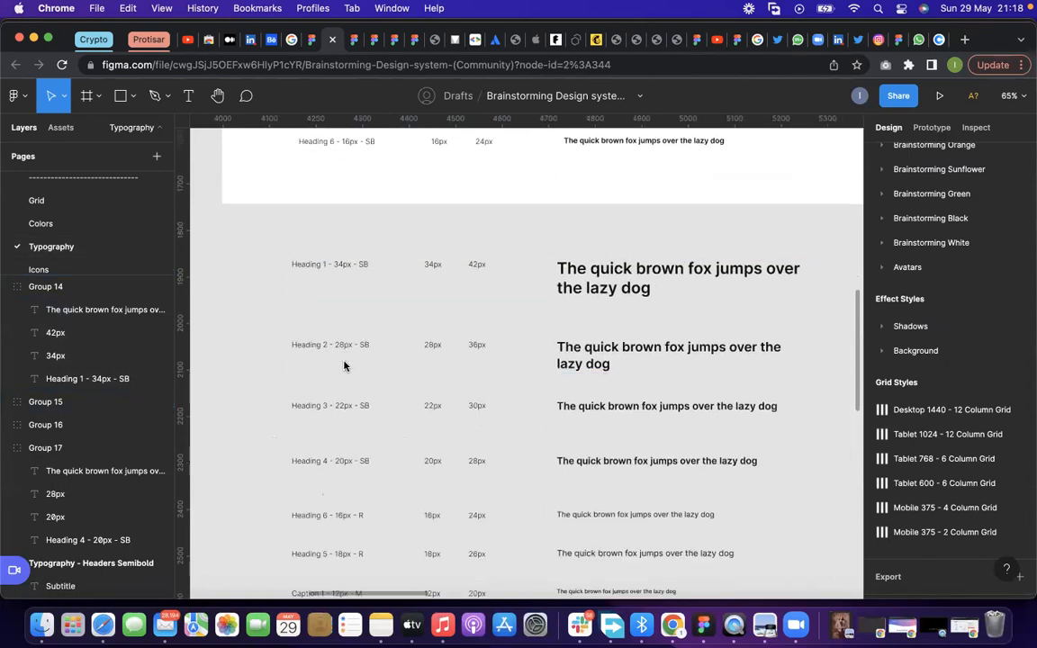
{"action": "scroll", "coordinate": [351, 324], "scroll_direction": "down", "scroll_amount": 5}
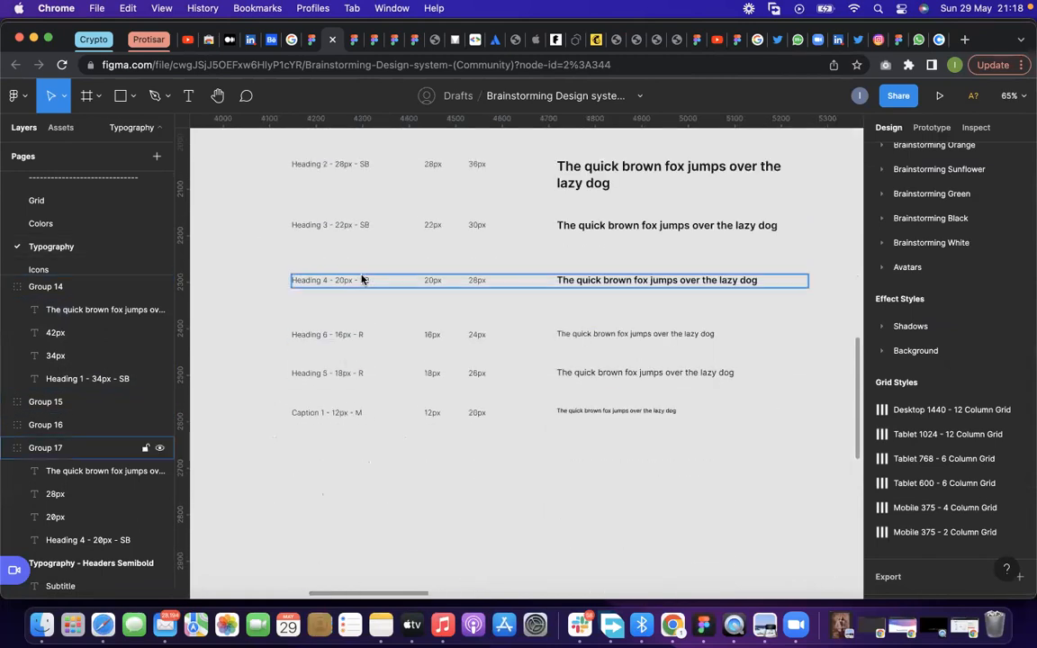
{"action": "double_click", "coordinate": [319, 335]}
{"action": "double_click", "coordinate": [324, 334]}
{"action": "left_click_drag", "start_coordinate": [325, 333], "coordinate": [272, 334]}
{"action": "type", "text": "Boddy"}
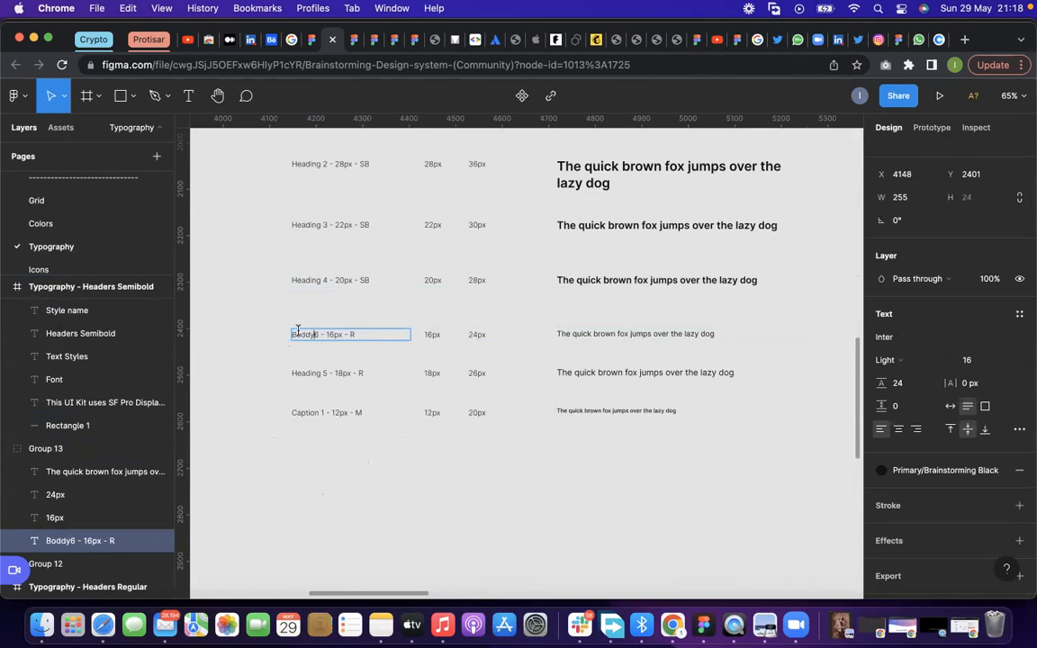
{"action": "key", "text": "BackSpace"}
{"action": "key", "text": "BackSpace"}
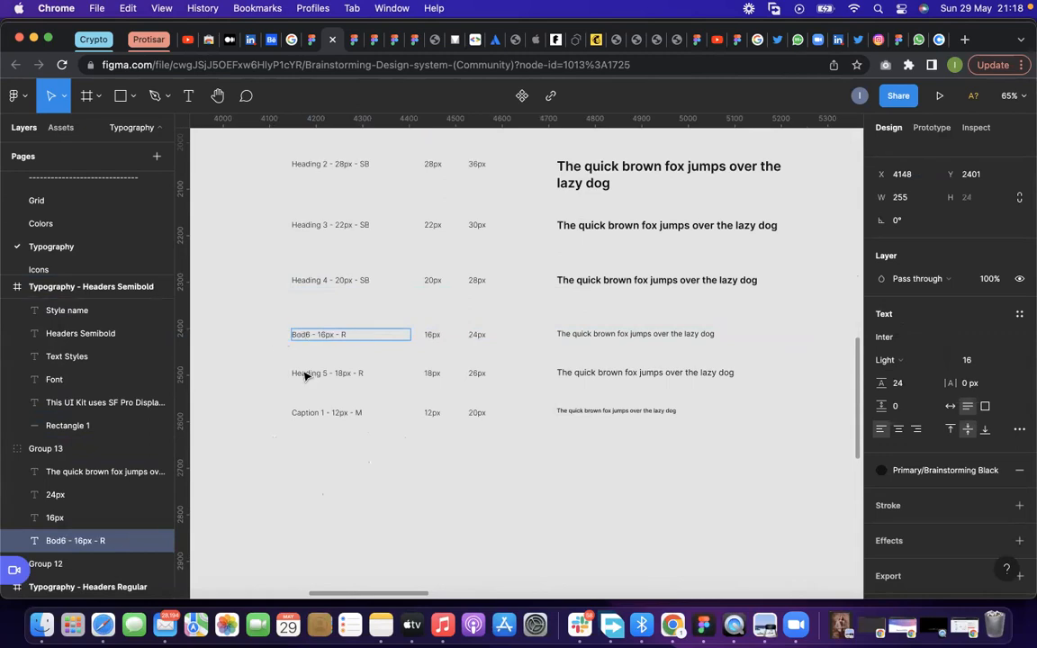
{"action": "type", "text": "y"}
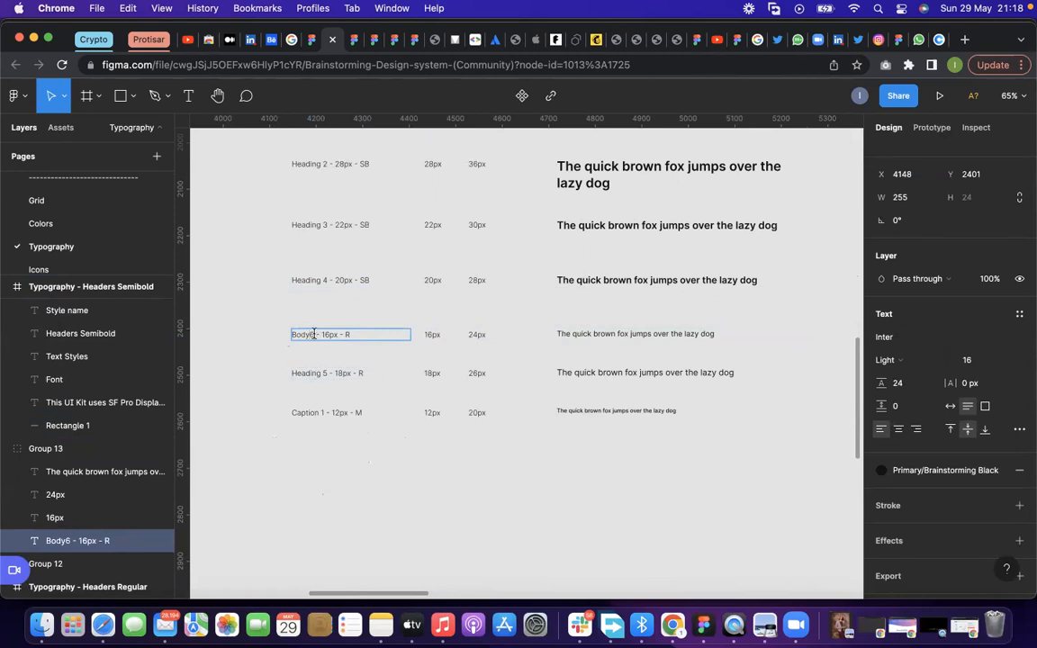
{"action": "key", "text": "BackSpace"}
{"action": "type", "text": "y"}
{"action": "key", "text": "Delete"}
{"action": "key", "text": "Delete"}
{"action": "type", "text": "1"}
Relabel the Heading 5 row above Caption 1 as "Body 2 - 18px - R"
{"action": "double_click", "coordinate": [327, 373]}
{"action": "key", "text": "BackSpace"}
{"action": "key", "text": "BackSpace"}
{"action": "key", "text": "BackSpace"}
{"action": "key", "text": "BackSpace"}
{"action": "key", "text": "BackSpace"}
{"action": "key", "text": "BackSpace"}
{"action": "key", "text": "BackSpace"}
{"action": "key", "text": "BackSpace"}
{"action": "key", "text": "BackSpace"}
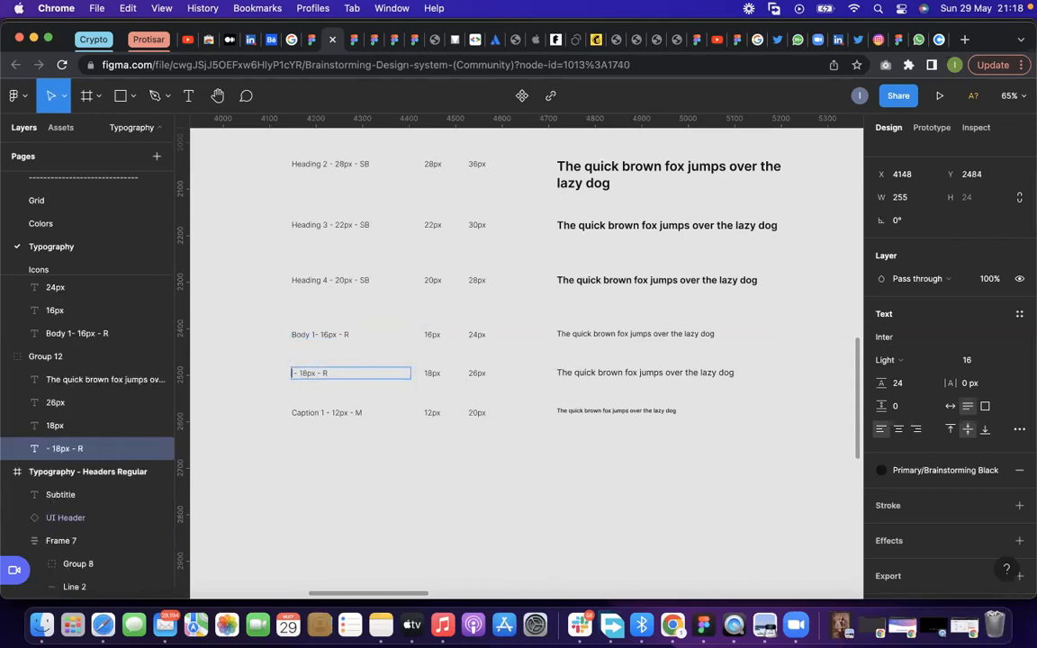
{"action": "type", "text": "Boddy 2"}
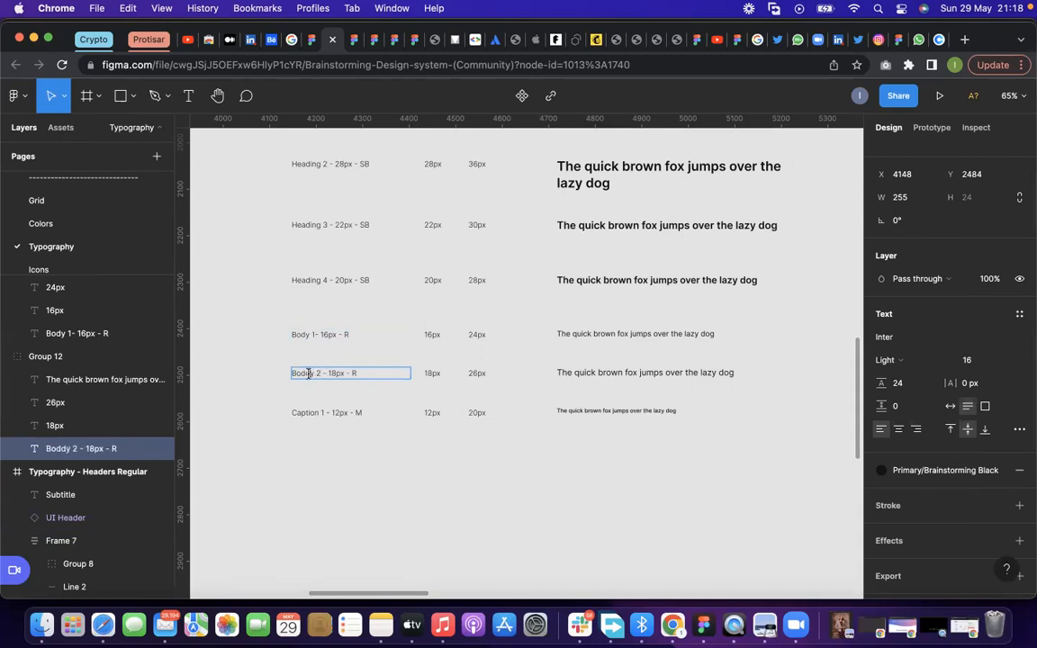
{"action": "key", "text": "BackSpace"}
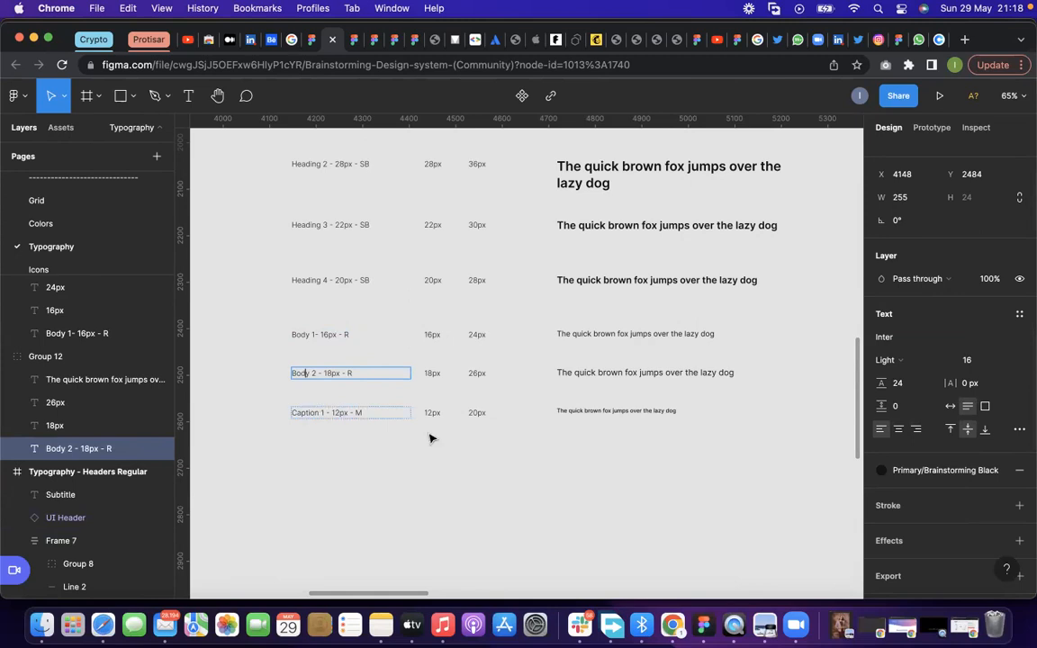
{"action": "left_click", "coordinate": [553, 461]}
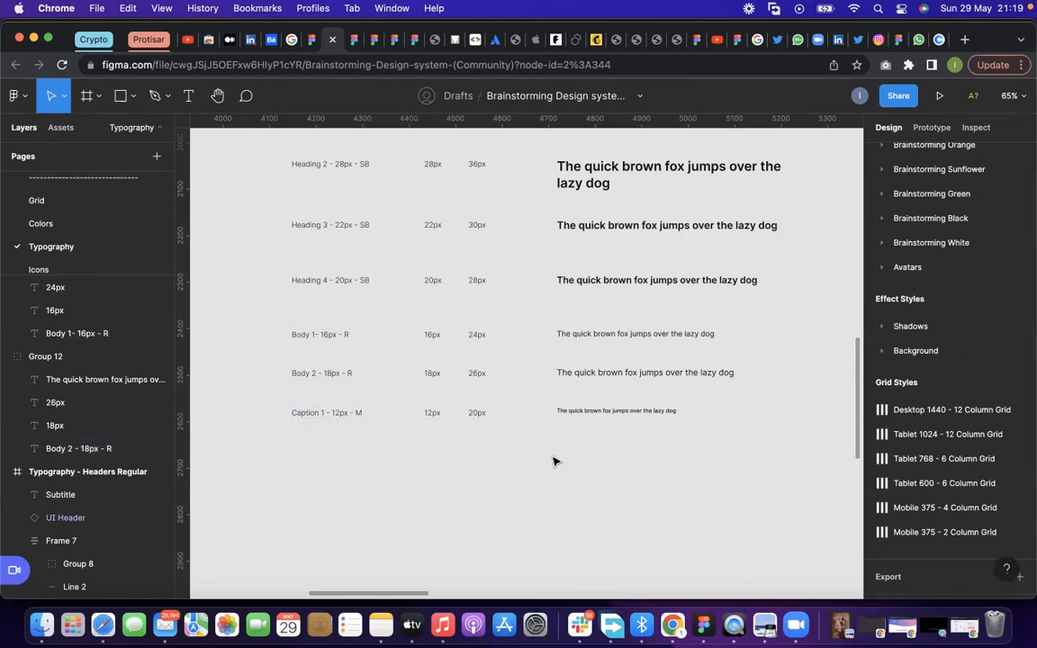
Move all the collected heading, body and caption rows down together so the Heading 1 row starts at Y 2193
{"action": "scroll", "coordinate": [364, 460], "scroll_direction": "down", "scroll_amount": 2}
{"action": "scroll", "coordinate": [391, 483], "scroll_direction": "down", "scroll_amount": 5}
{"action": "left_click", "coordinate": [340, 252]}
{"action": "left_click", "coordinate": [322, 244]}
{"action": "scroll", "coordinate": [313, 238], "scroll_direction": "up", "scroll_amount": 3}
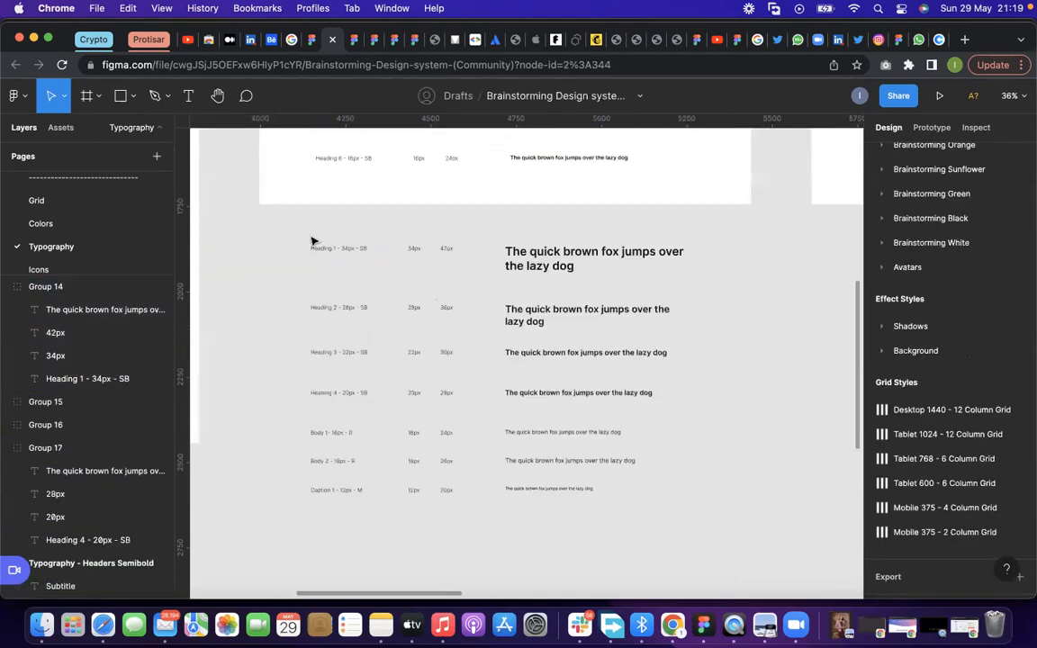
{"action": "left_click_drag", "start_coordinate": [302, 227], "coordinate": [717, 548]}
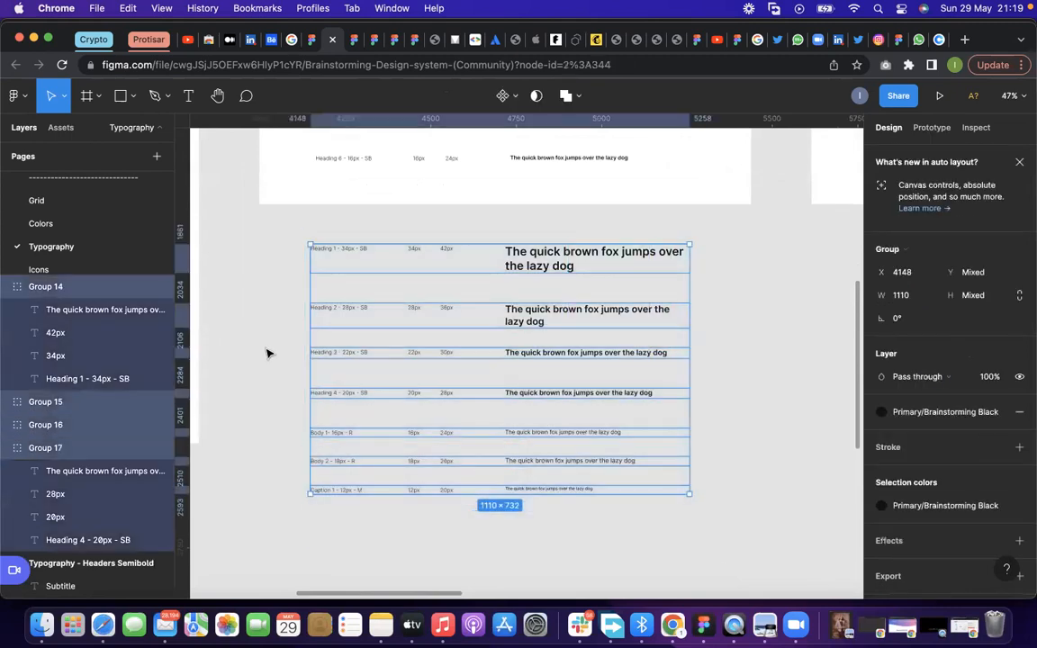
{"action": "scroll", "coordinate": [270, 355], "scroll_direction": "down", "scroll_amount": 2}
{"action": "scroll", "coordinate": [287, 364], "scroll_direction": "down", "scroll_amount": 2}
{"action": "left_click_drag", "start_coordinate": [503, 291], "coordinate": [504, 388]}
{"action": "left_click", "coordinate": [440, 275]}
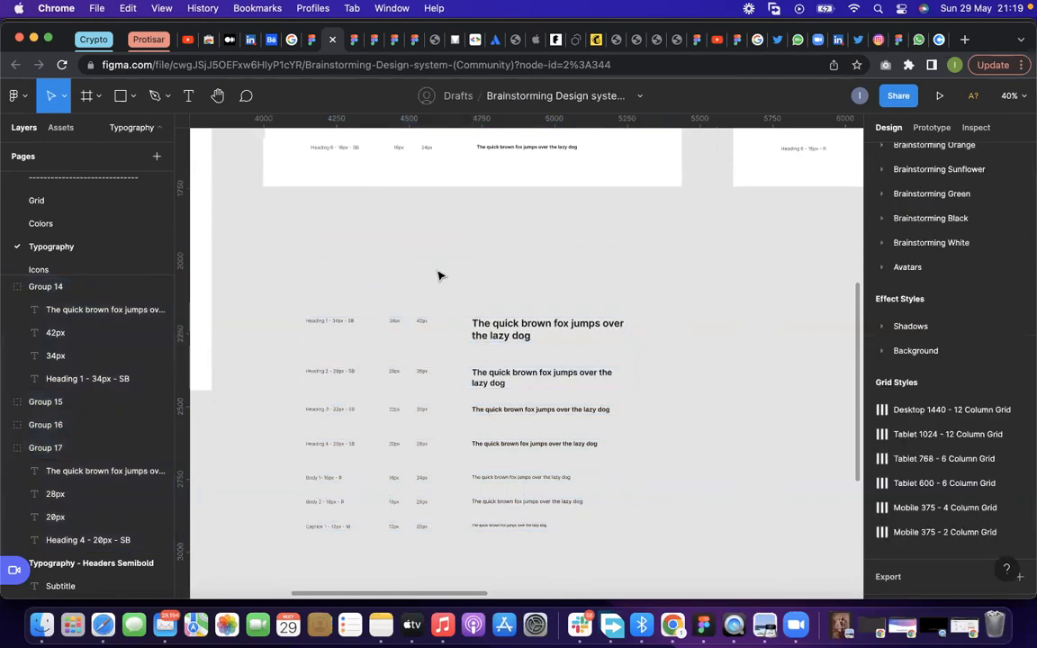
Set the line height of the Heading 1 sample text to 54
{"action": "double_click", "coordinate": [515, 336]}
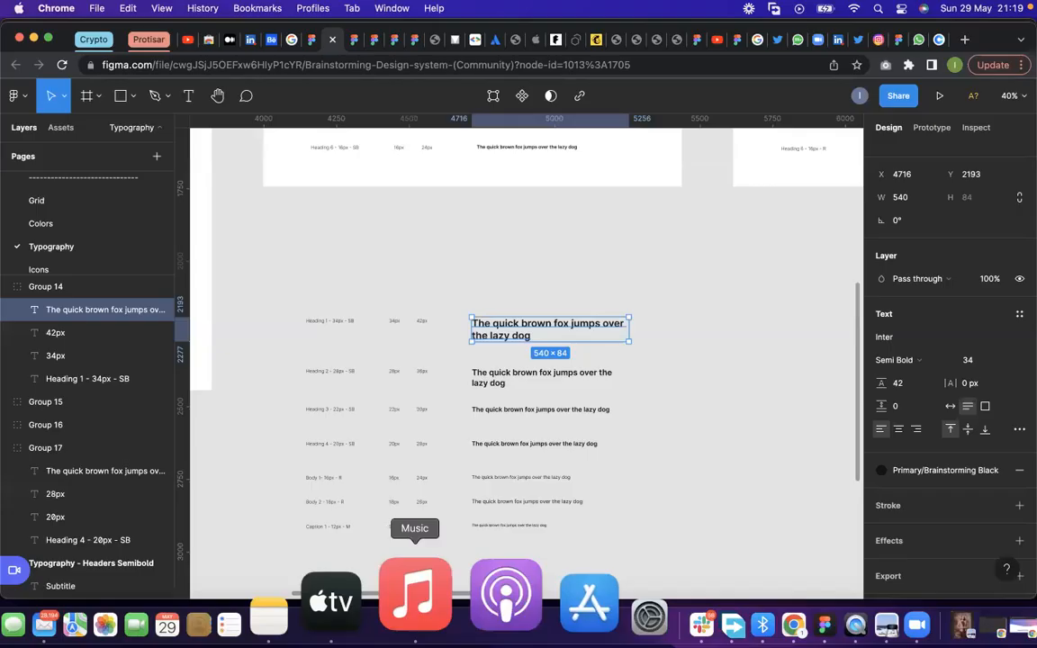
{"action": "scroll", "coordinate": [513, 327], "scroll_direction": "up", "scroll_amount": 4}
{"action": "left_click", "coordinate": [516, 329]}
{"action": "left_click", "coordinate": [508, 259]}
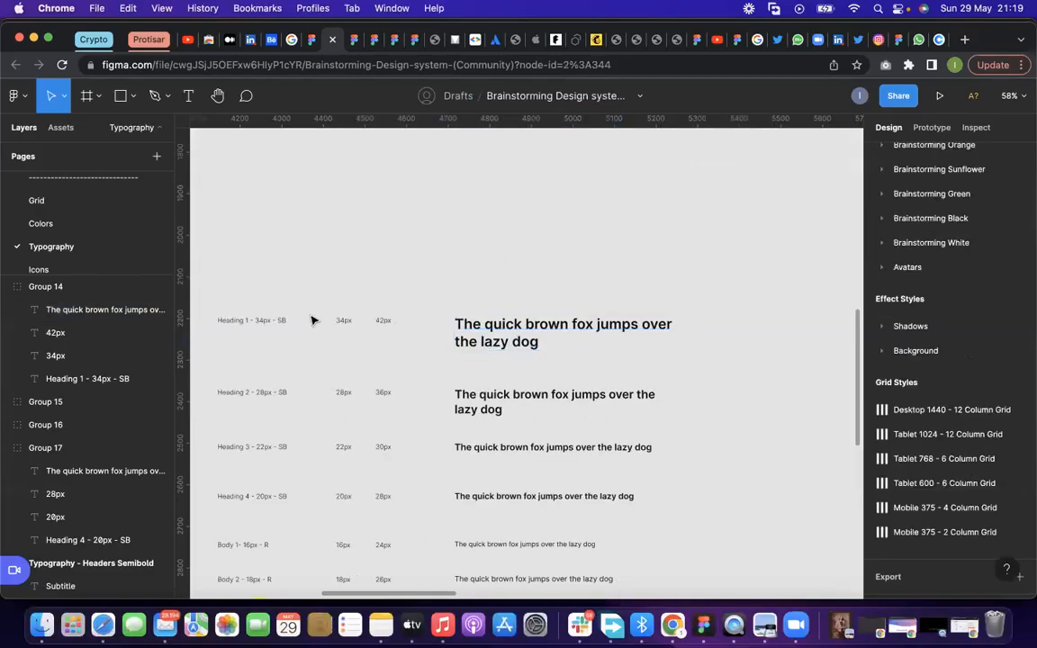
{"action": "double_click", "coordinate": [454, 326]}
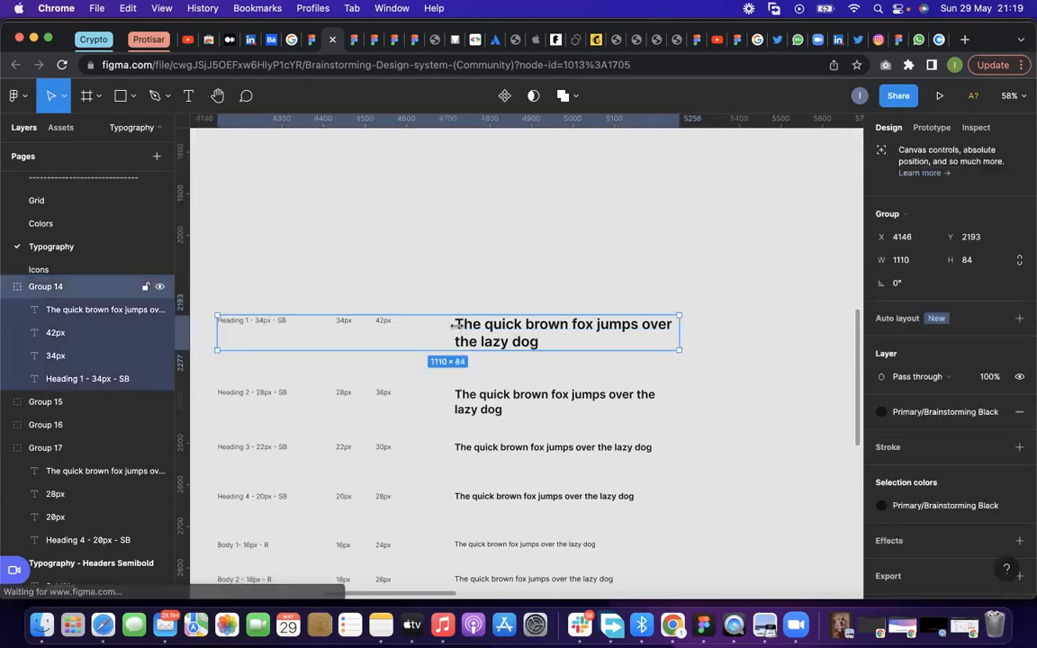
{"action": "left_click", "coordinate": [529, 261]}
{"action": "left_click", "coordinate": [496, 321]}
{"action": "left_click", "coordinate": [494, 320]}
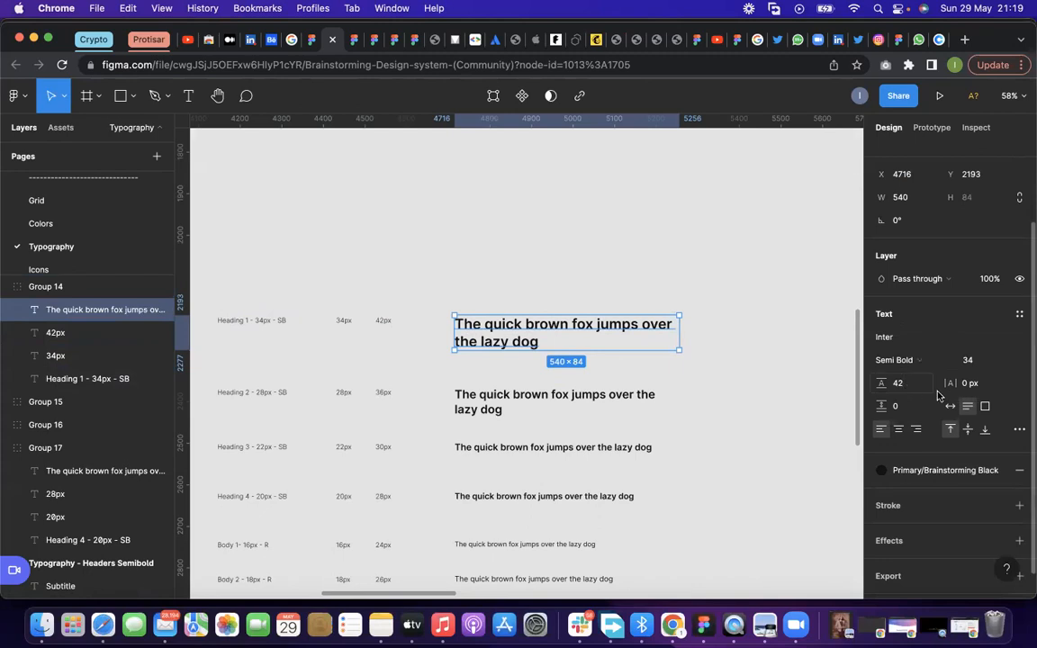
{"action": "left_click", "coordinate": [906, 388]}
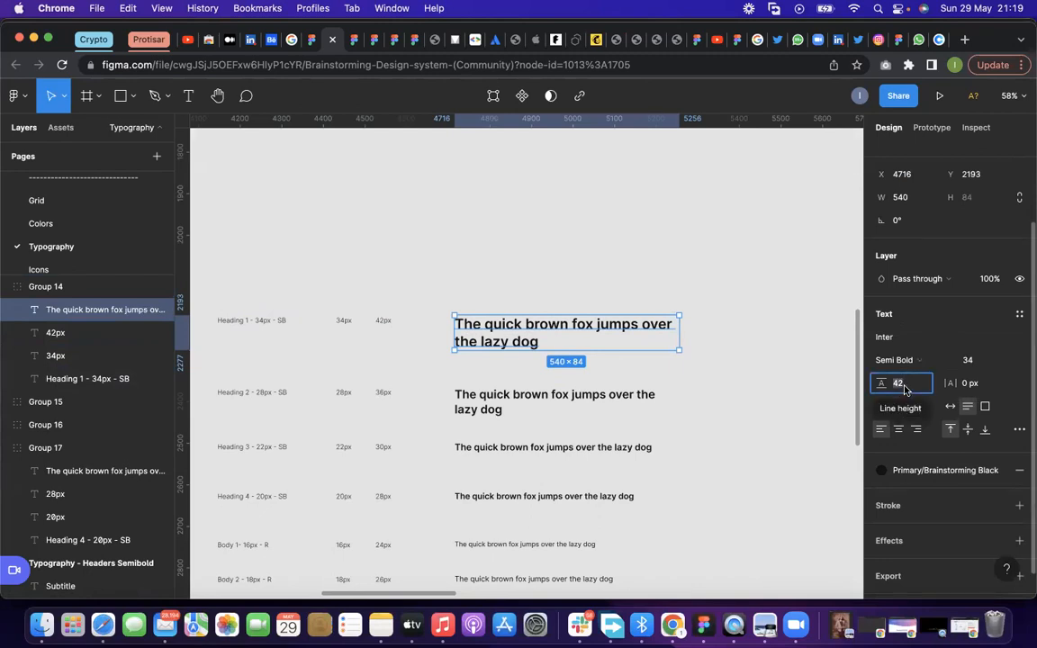
{"action": "type", "text": "1.5"}
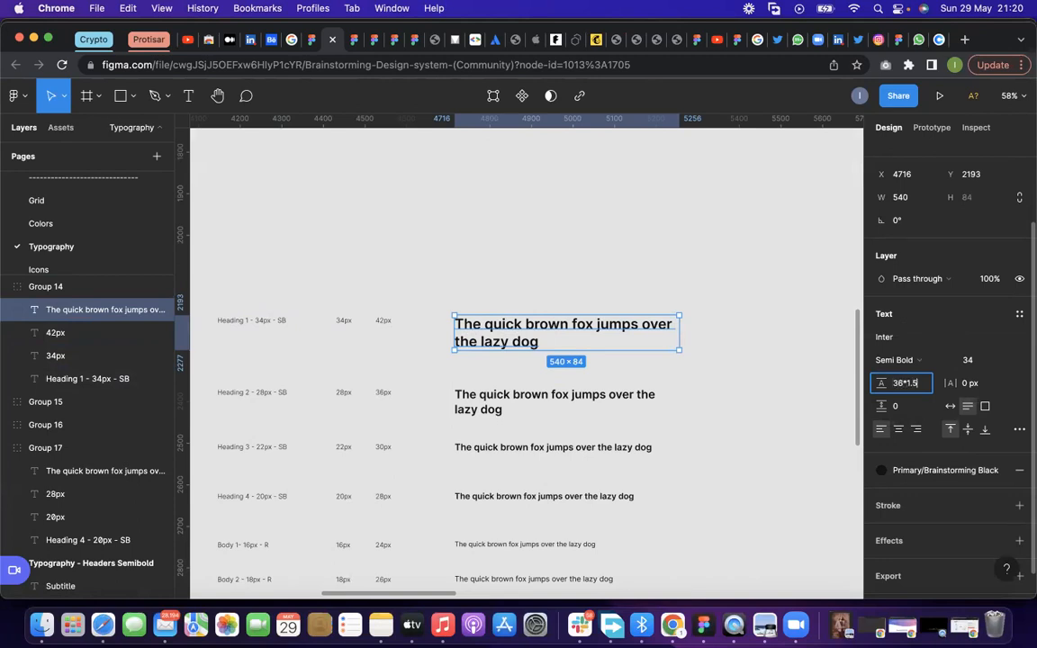
{"action": "key", "text": "Return"}
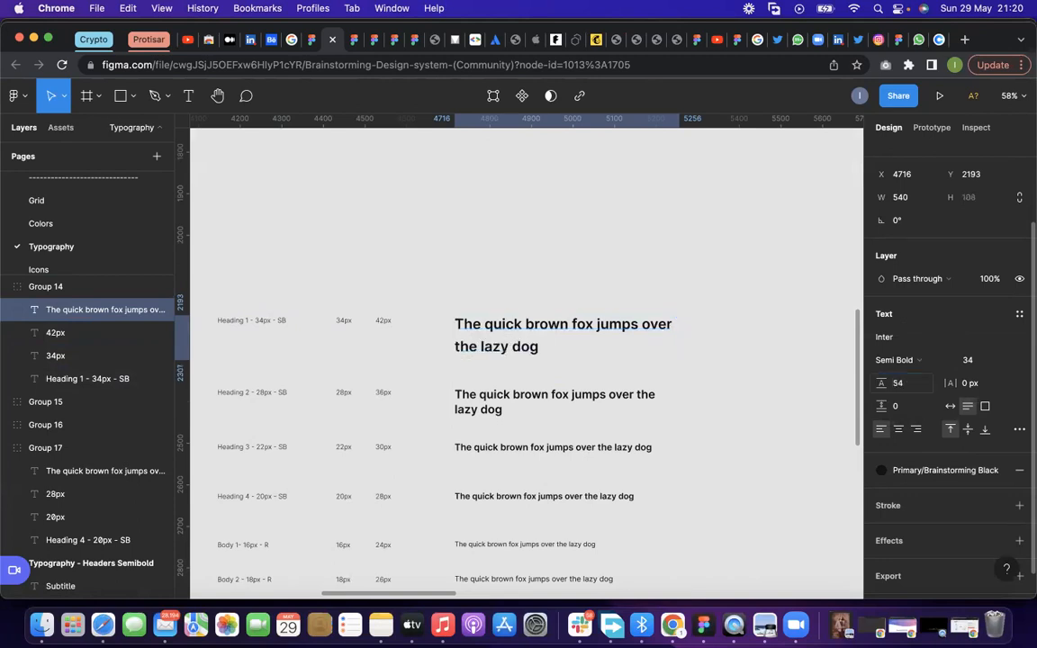
Set the font size of the Heading 1 sample text to 36
{"action": "left_click", "coordinate": [969, 360]}
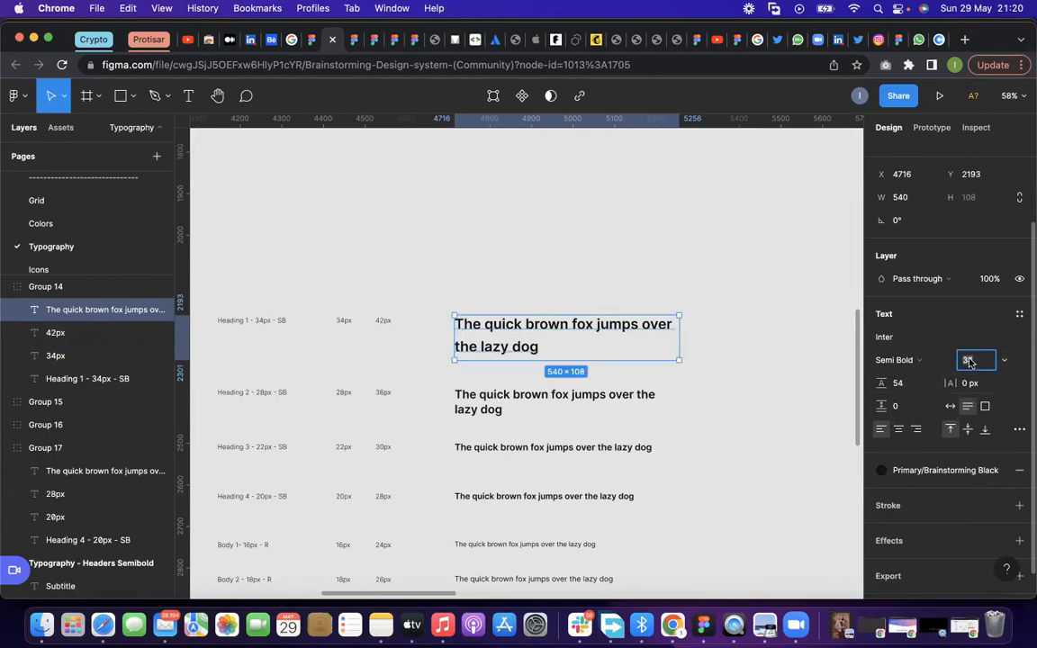
{"action": "type", "text": "36"}
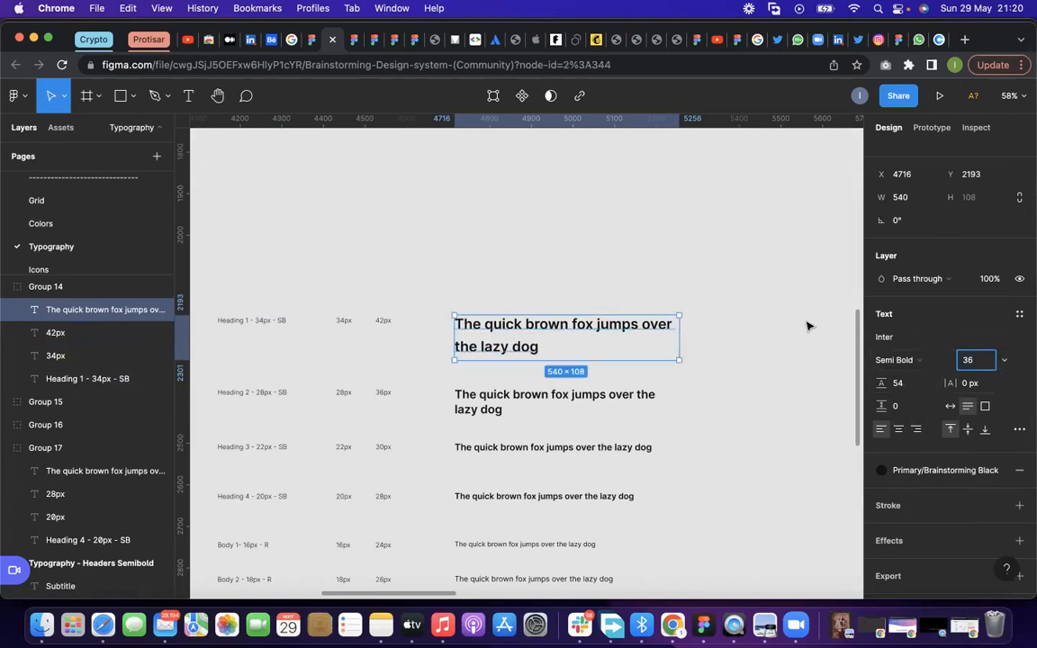
{"action": "left_click", "coordinate": [808, 325]}
{"action": "double_click", "coordinate": [540, 334]}
Update the Heading 1 row's labels to a font size of 36px and a line height of 54px
{"action": "double_click", "coordinate": [382, 321]}
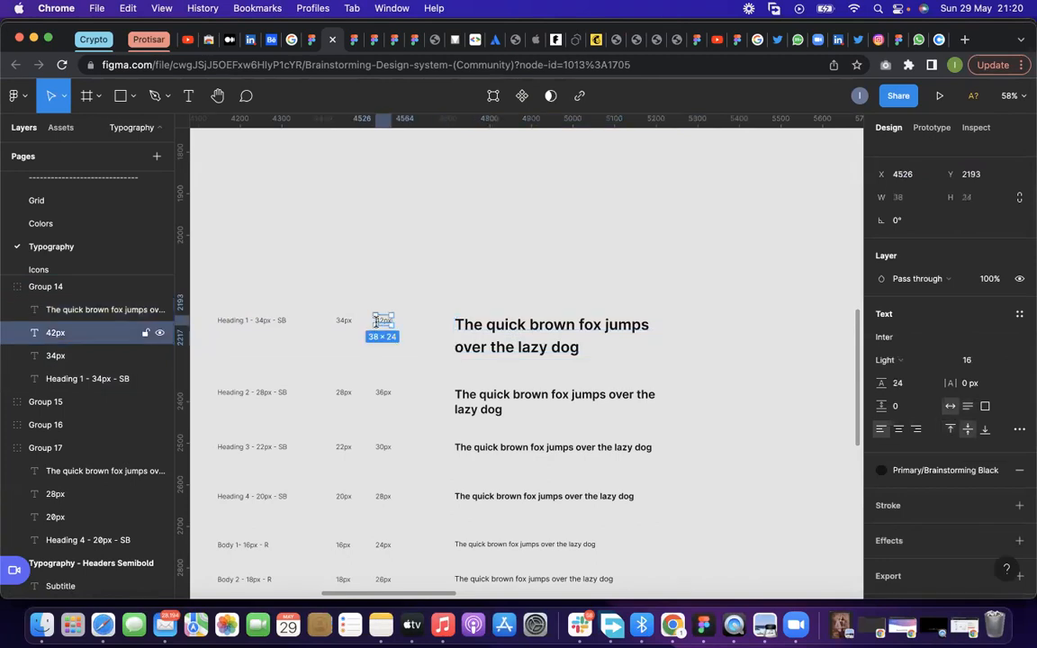
{"action": "scroll", "coordinate": [382, 321], "scroll_direction": "up", "scroll_amount": 3}
{"action": "type", "text": "\\"}
{"action": "left_click", "coordinate": [540, 353]}
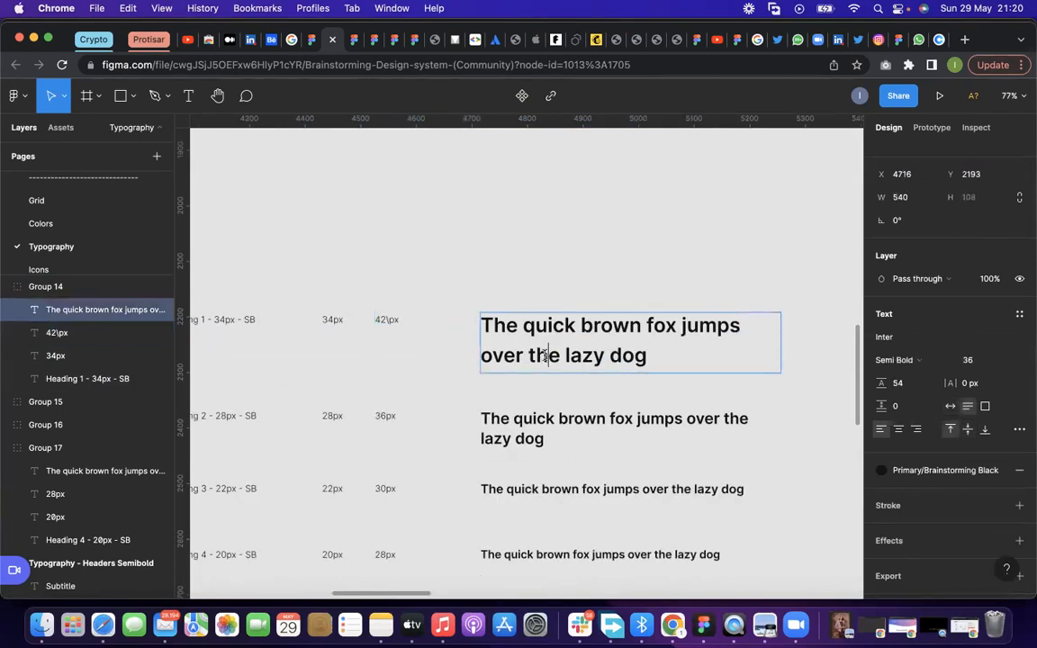
{"action": "double_click", "coordinate": [391, 317]}
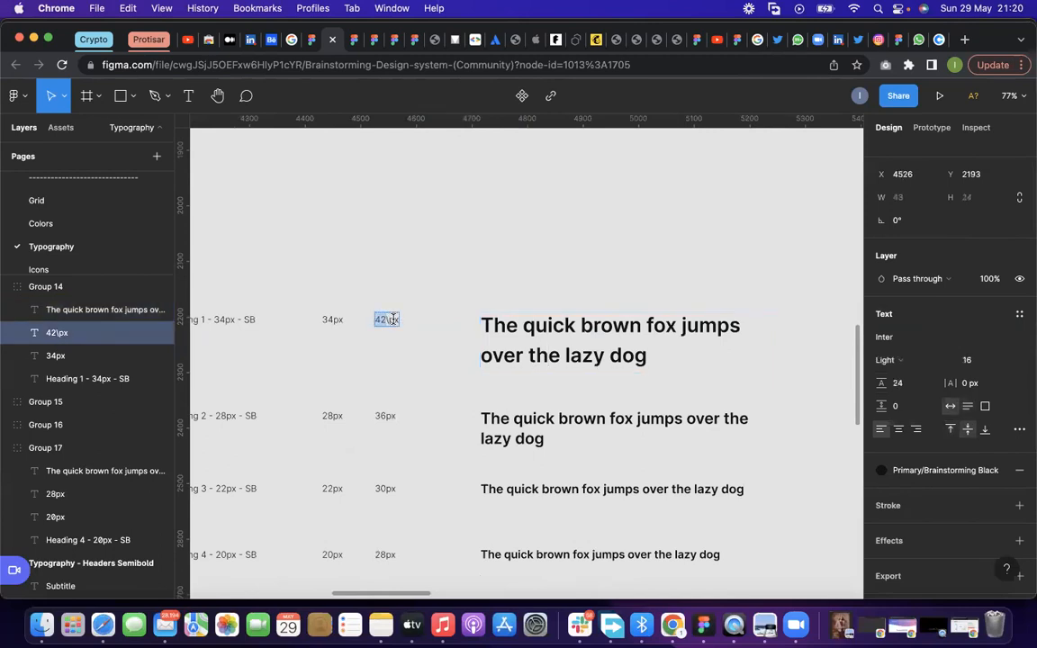
{"action": "type", "text": "54"}
{"action": "left_click", "coordinate": [332, 320]}
{"action": "double_click", "coordinate": [329, 317]}
{"action": "key", "text": "BackSpace"}
{"action": "type", "text": "6"}
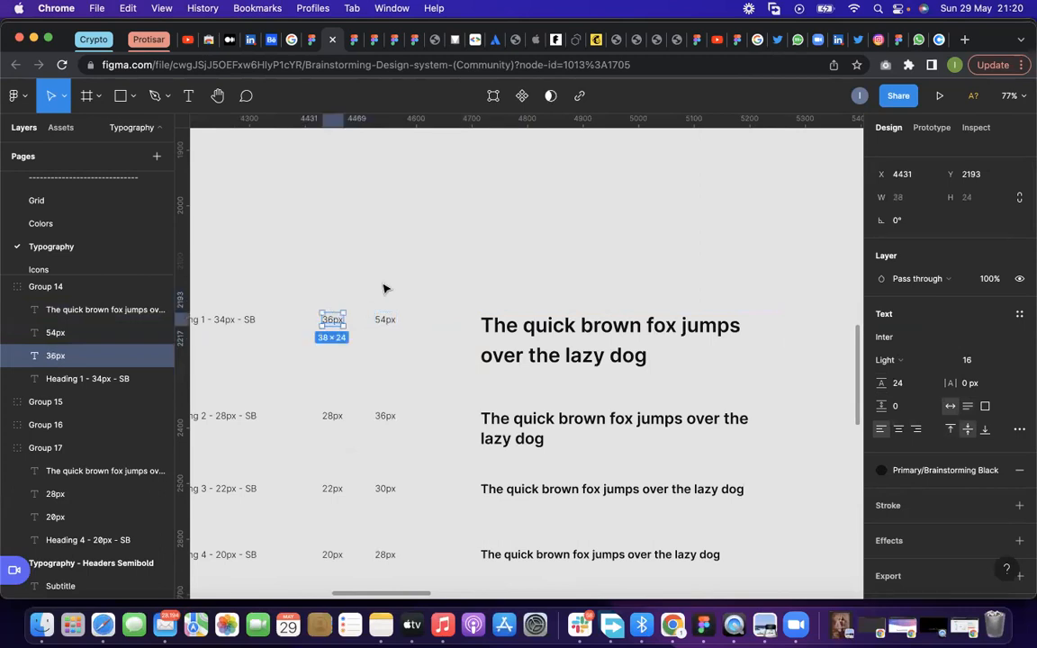
{"action": "left_click", "coordinate": [491, 344]}
{"action": "double_click", "coordinate": [491, 345]}
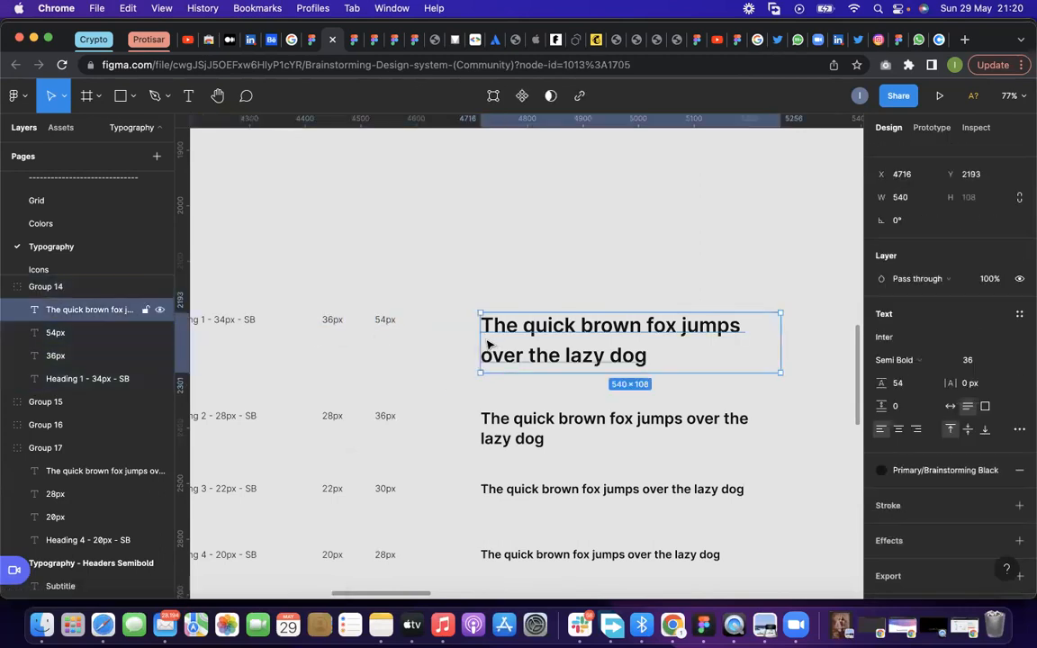
{"action": "scroll", "coordinate": [377, 338], "scroll_direction": "down", "scroll_amount": 3}
{"action": "left_click", "coordinate": [342, 324]}
{"action": "left_click", "coordinate": [382, 324]}
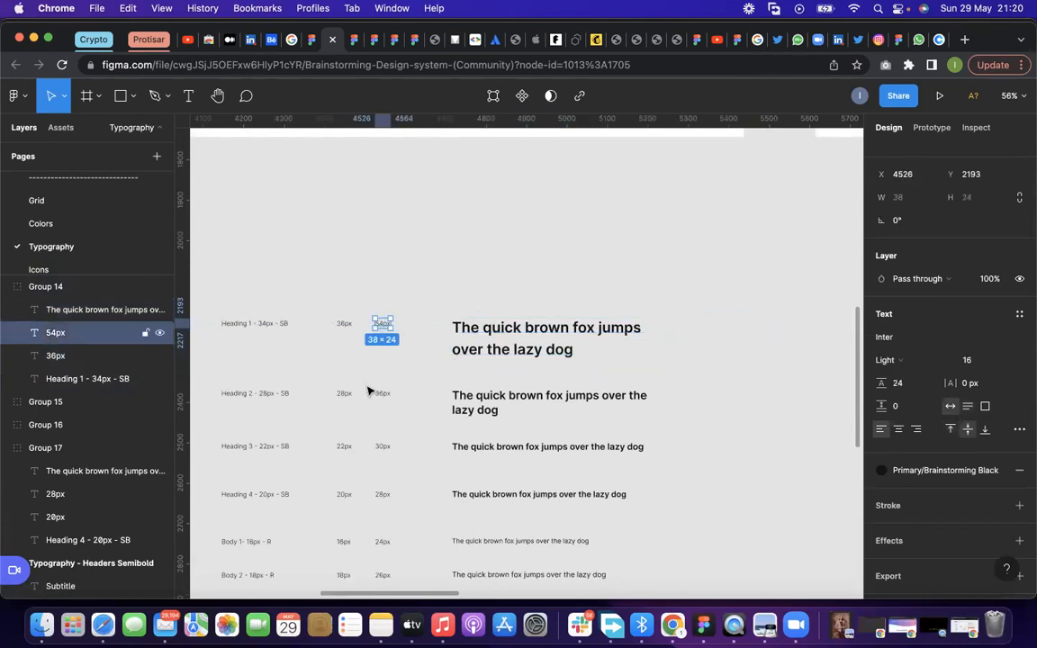
{"action": "left_click", "coordinate": [383, 394]}
{"action": "left_click", "coordinate": [383, 393]}
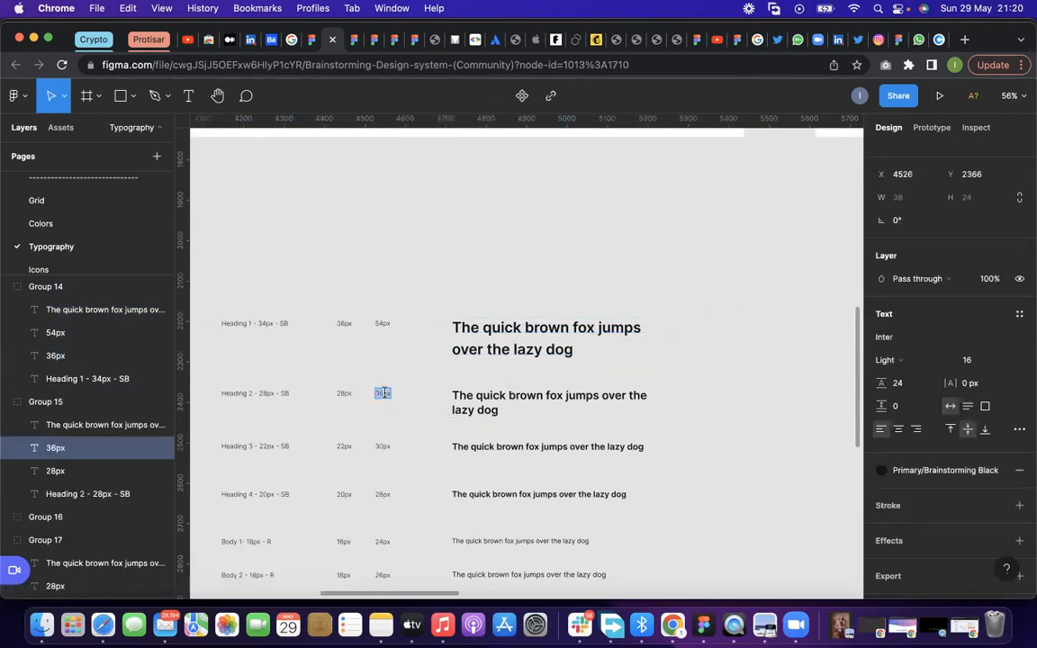
{"action": "left_click", "coordinate": [442, 289]}
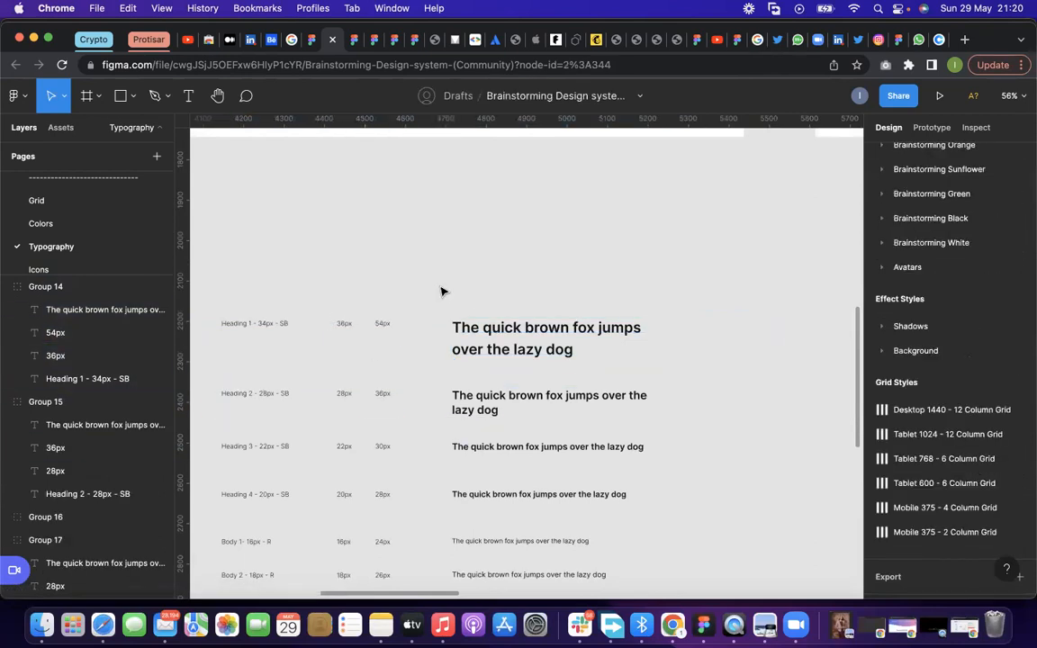
Create a text style named "Heading/Heading 1" from the Heading 1 sample text
{"action": "double_click", "coordinate": [527, 331]}
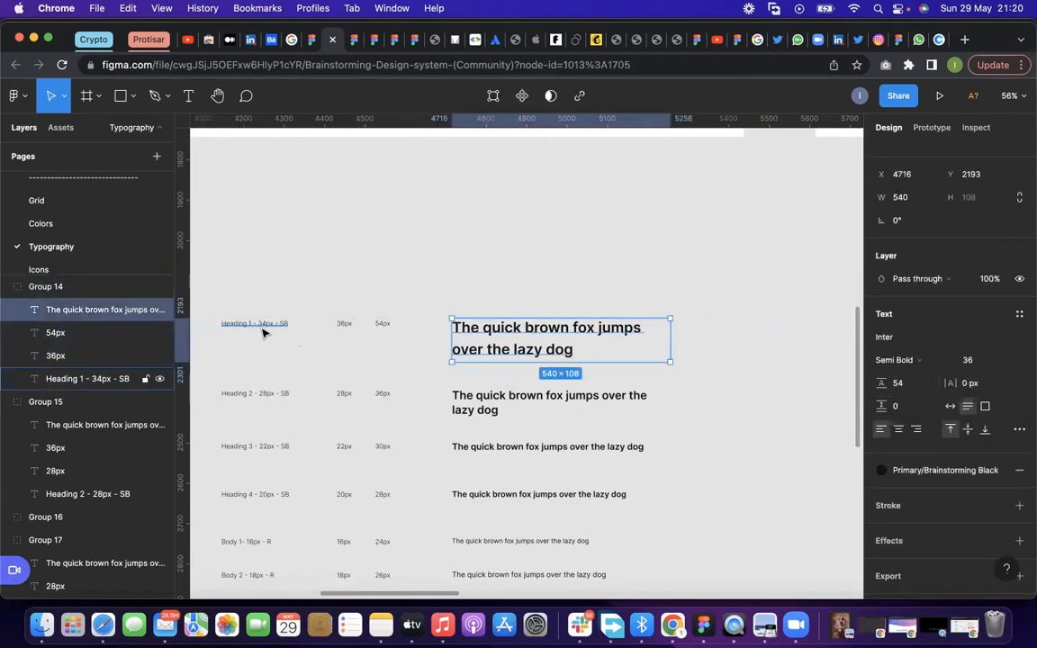
{"action": "scroll", "coordinate": [237, 331], "scroll_direction": "up", "scroll_amount": 3}
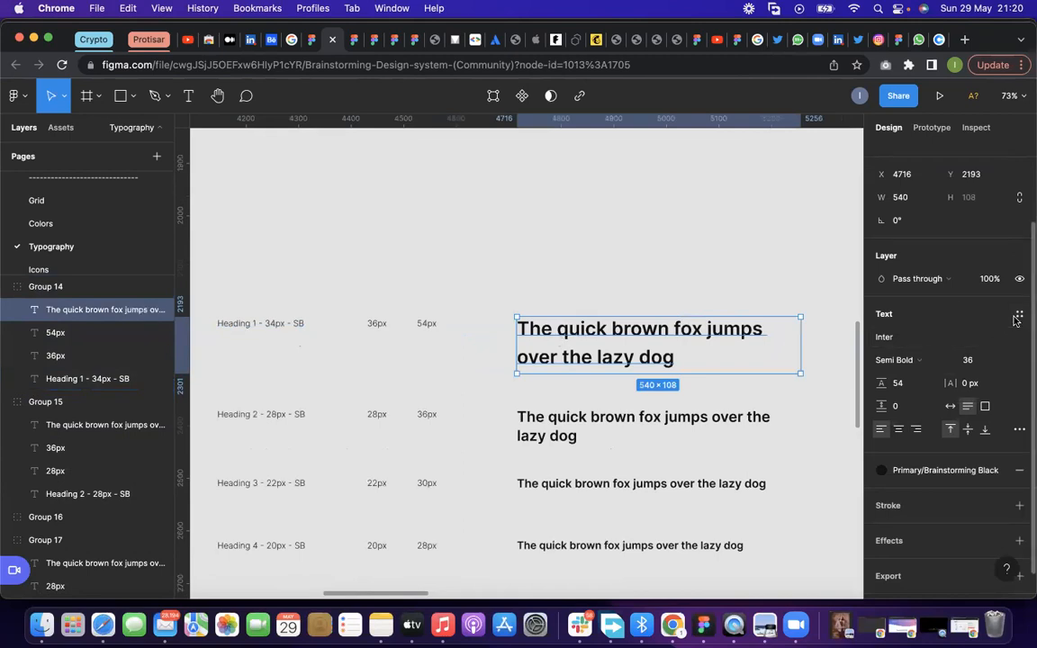
{"action": "left_click", "coordinate": [749, 276]}
{"action": "double_click", "coordinate": [745, 331]}
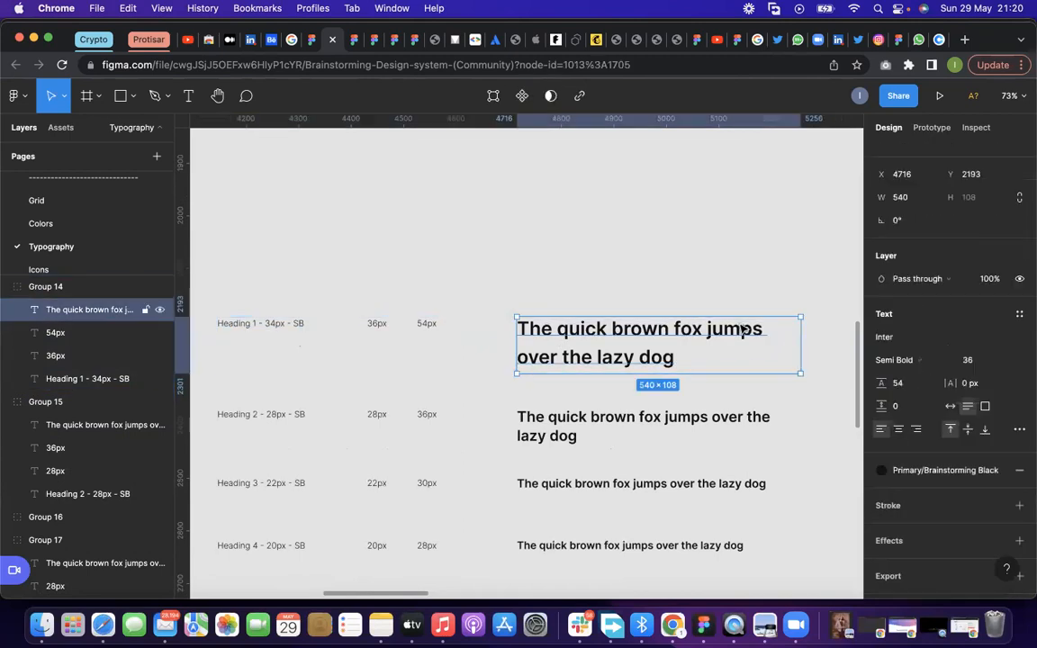
{"action": "left_click", "coordinate": [1018, 314]}
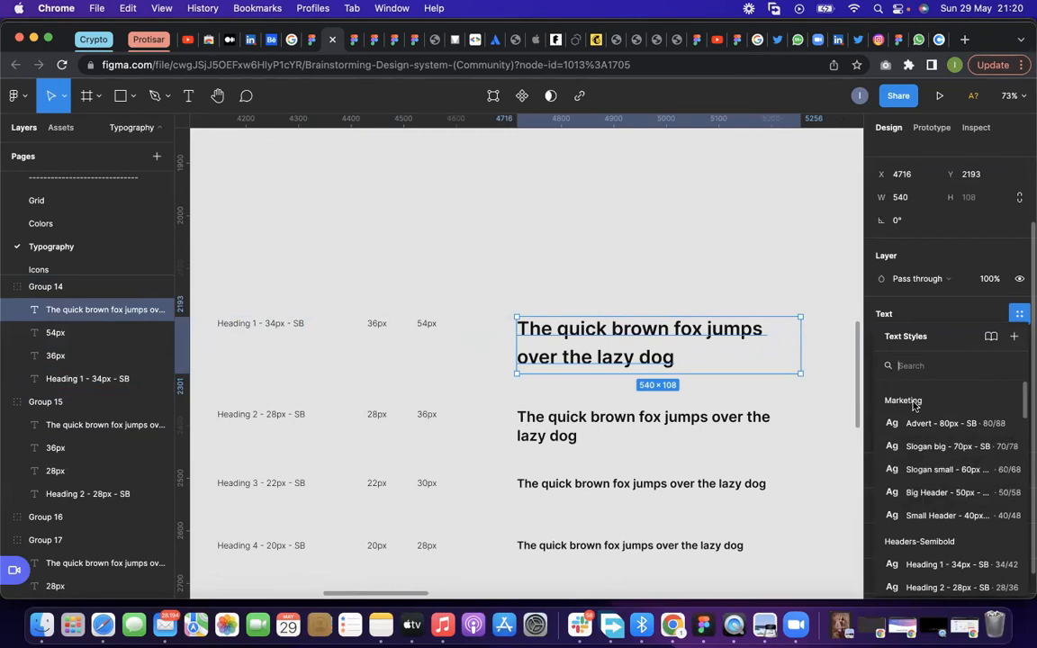
{"action": "scroll", "coordinate": [913, 410], "scroll_direction": "down", "scroll_amount": 5}
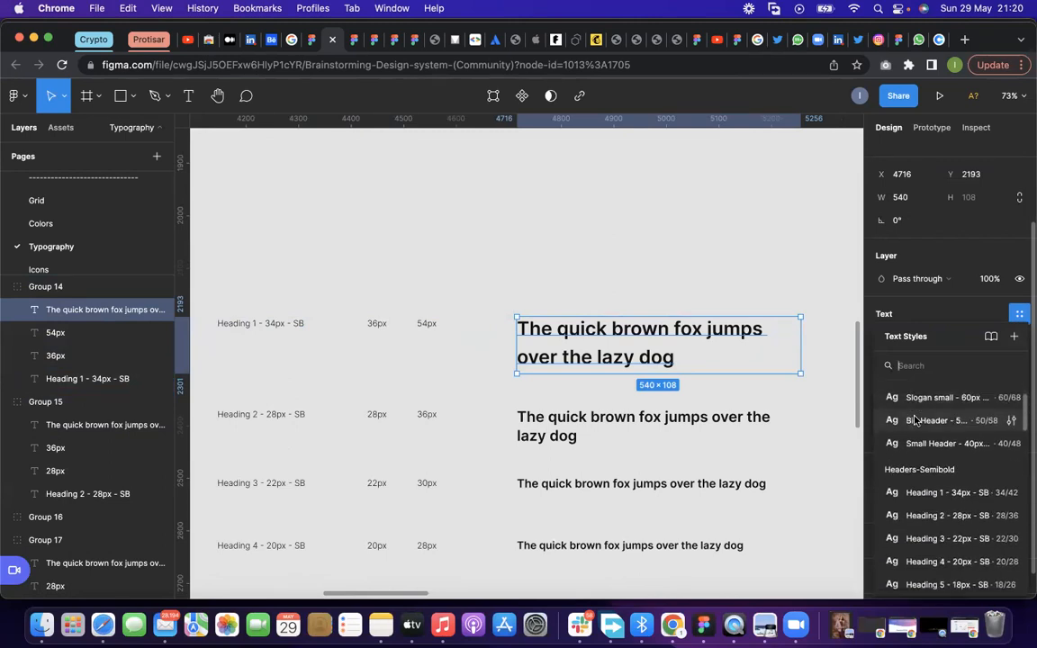
{"action": "scroll", "coordinate": [914, 419], "scroll_direction": "up", "scroll_amount": 5}
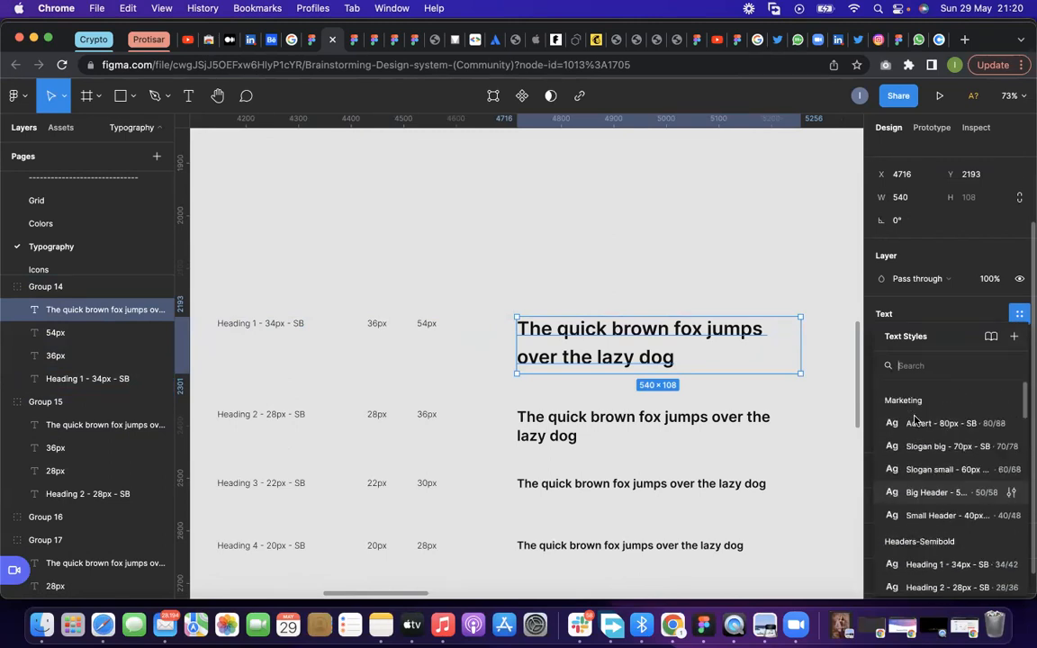
{"action": "left_click", "coordinate": [1015, 338]}
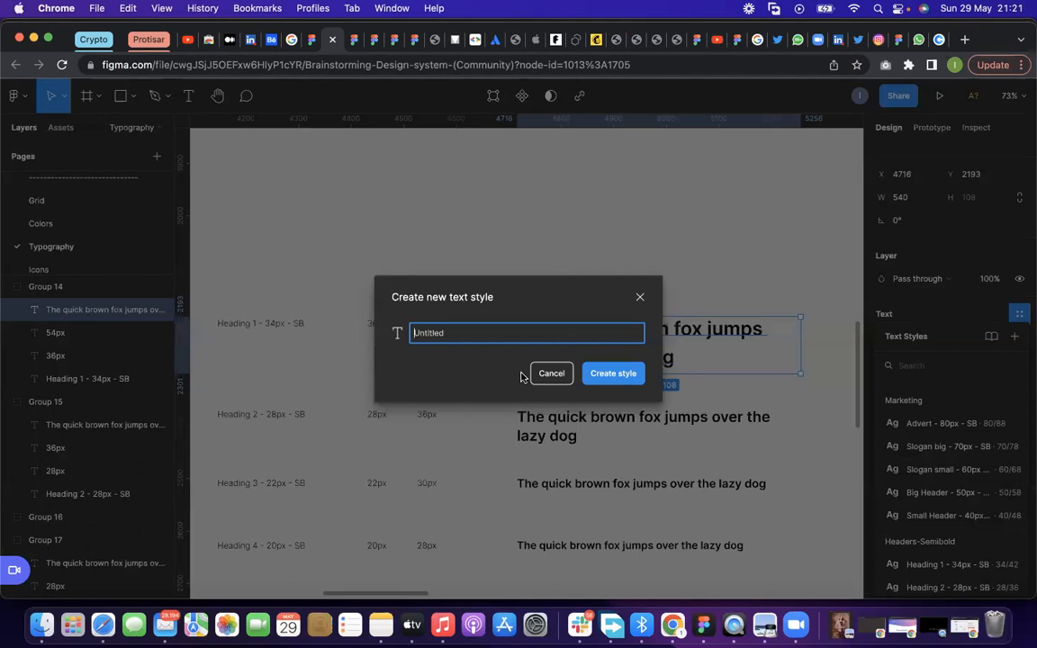
{"action": "type", "text": "Heading"}
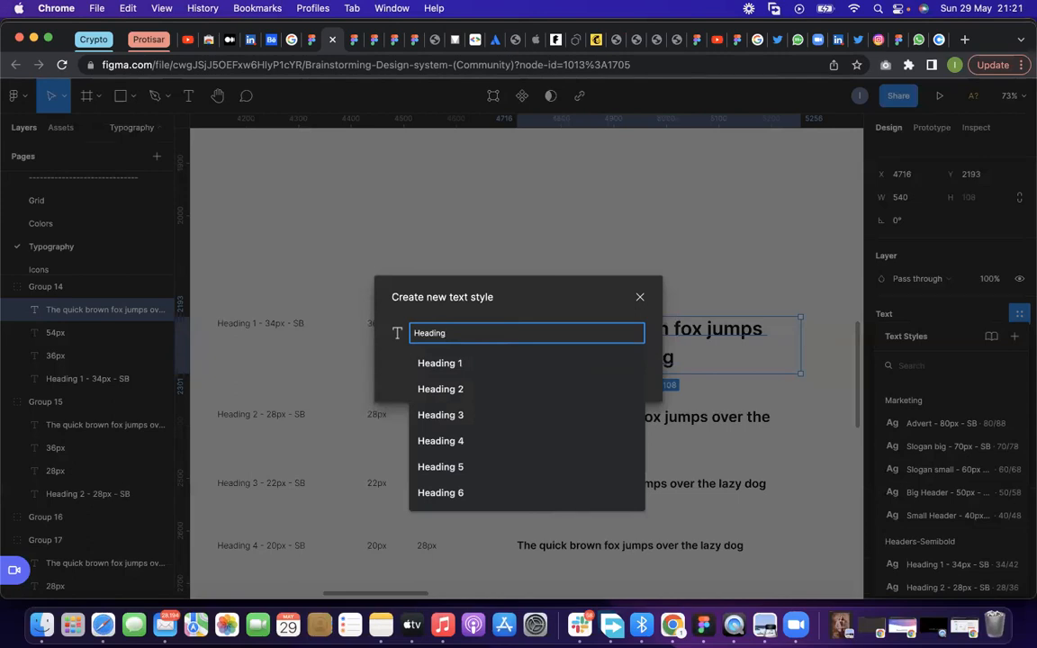
{"action": "type", "text": "/Heading 1"}
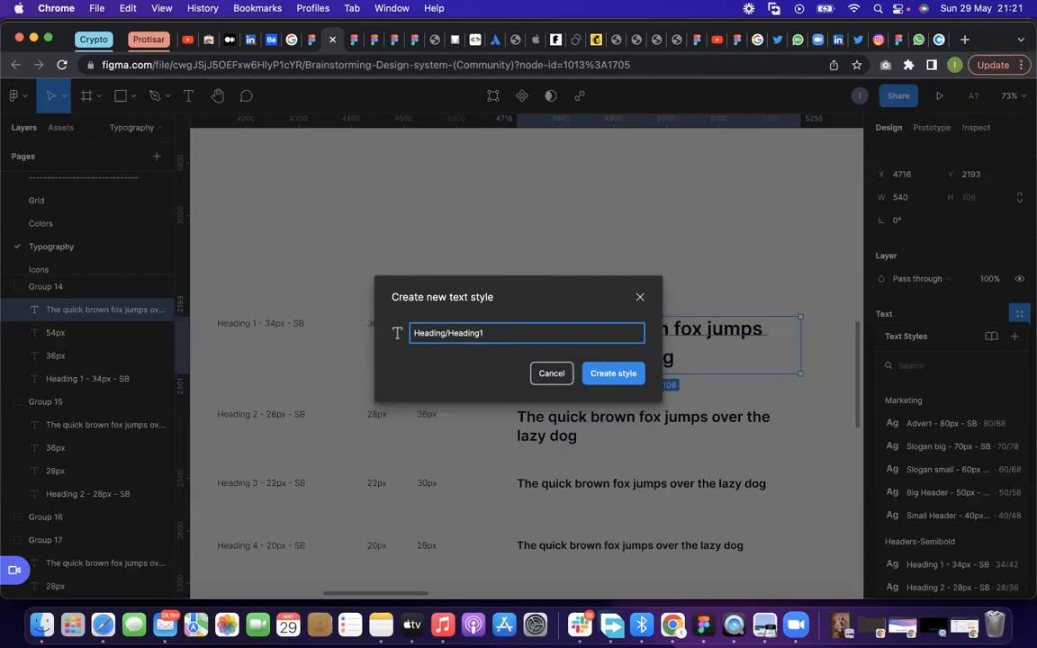
{"action": "left_click", "coordinate": [600, 376]}
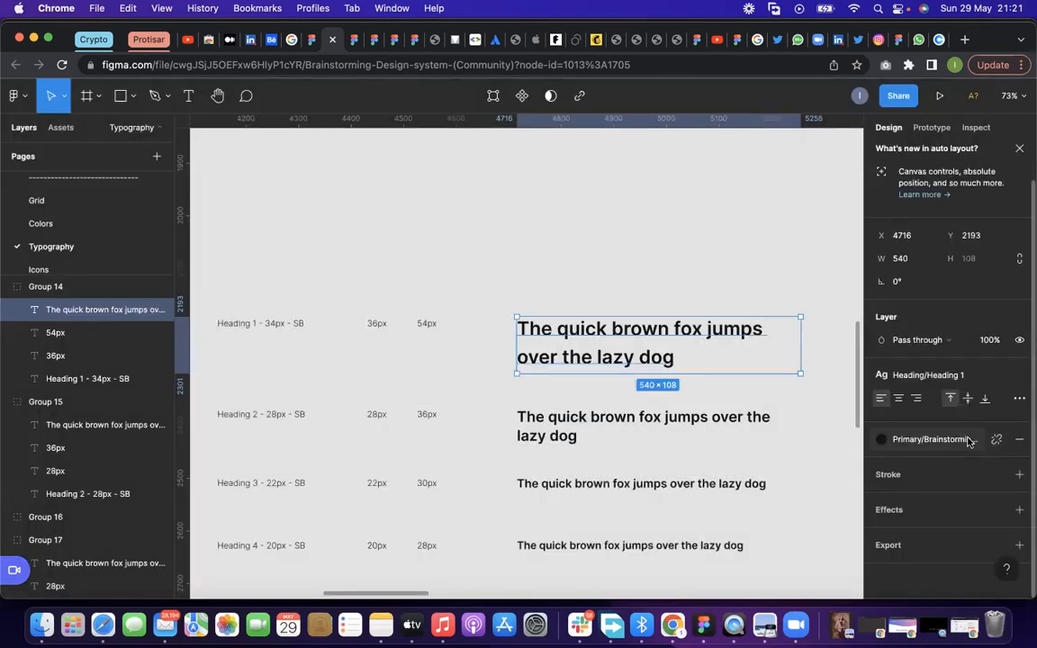
Create a text style named "Heading/Heading 2" from the Heading 2 sample text and view the Heading group among the text styles
{"action": "left_click", "coordinate": [610, 420]}
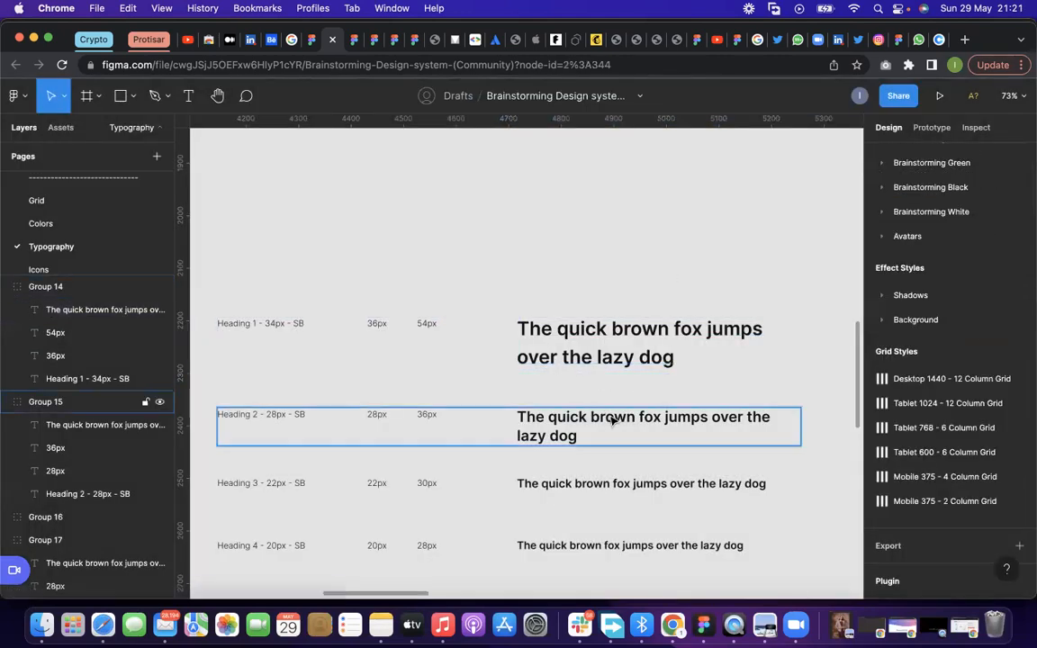
{"action": "double_click", "coordinate": [610, 420]}
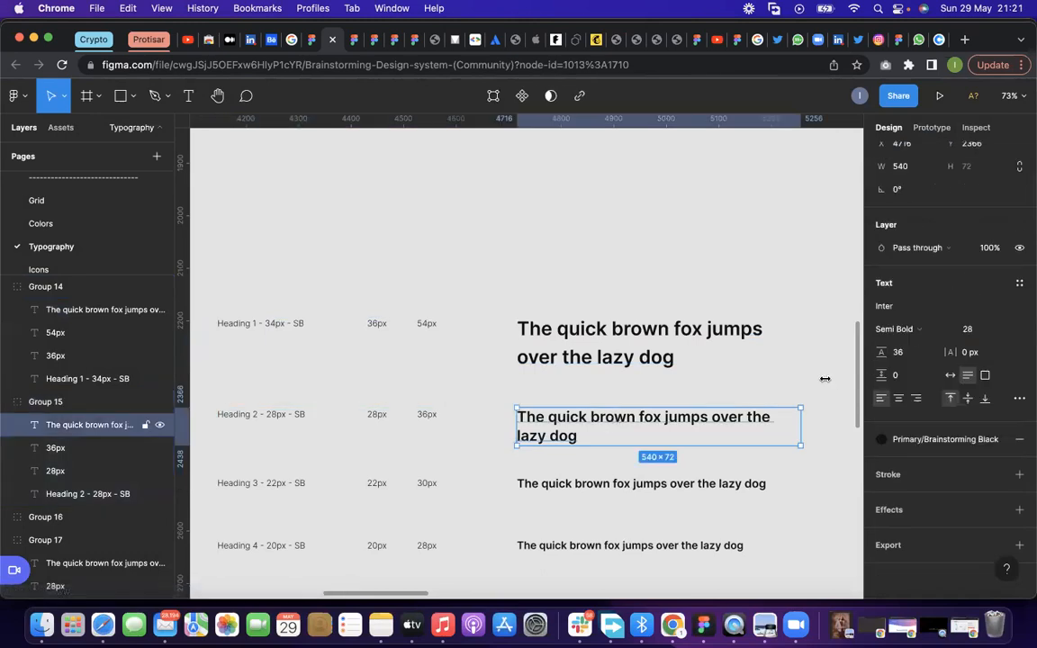
{"action": "left_click", "coordinate": [1020, 285]}
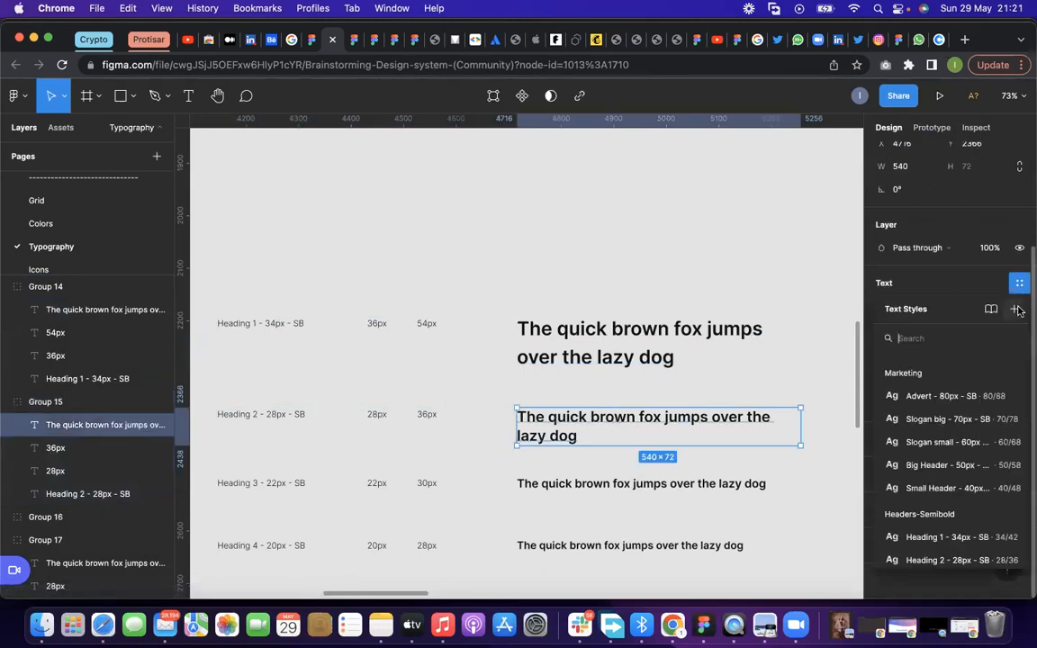
{"action": "left_click", "coordinate": [1015, 309]}
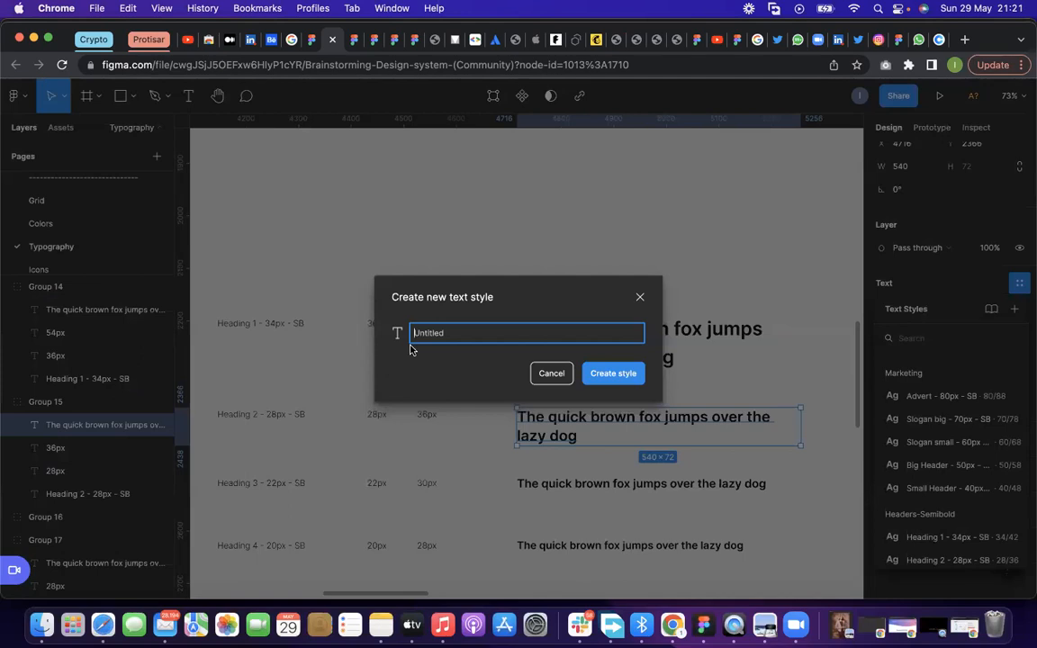
{"action": "type", "text": "Head"}
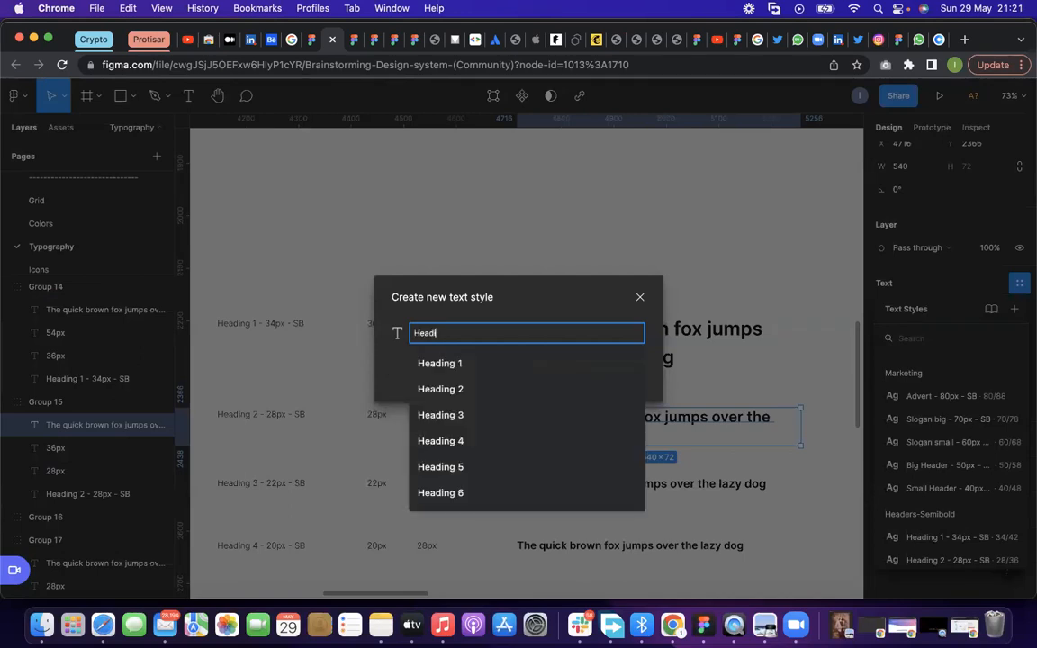
{"action": "type", "text": "ing/"}
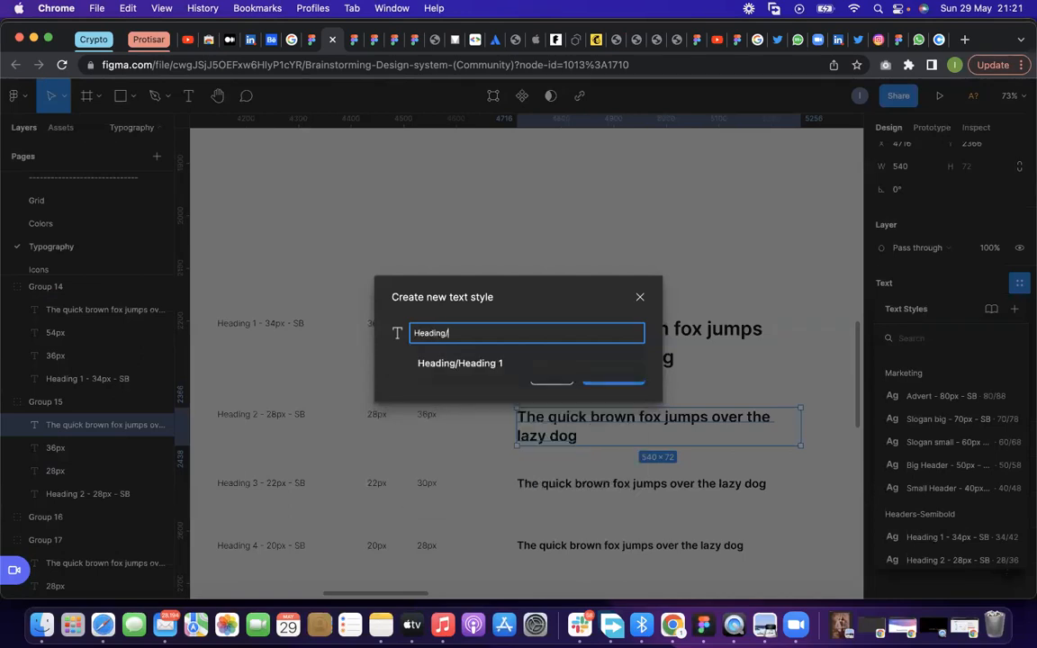
{"action": "left_click", "coordinate": [434, 363]}
{"action": "key", "text": "BackSpace"}
{"action": "type", "text": "2"}
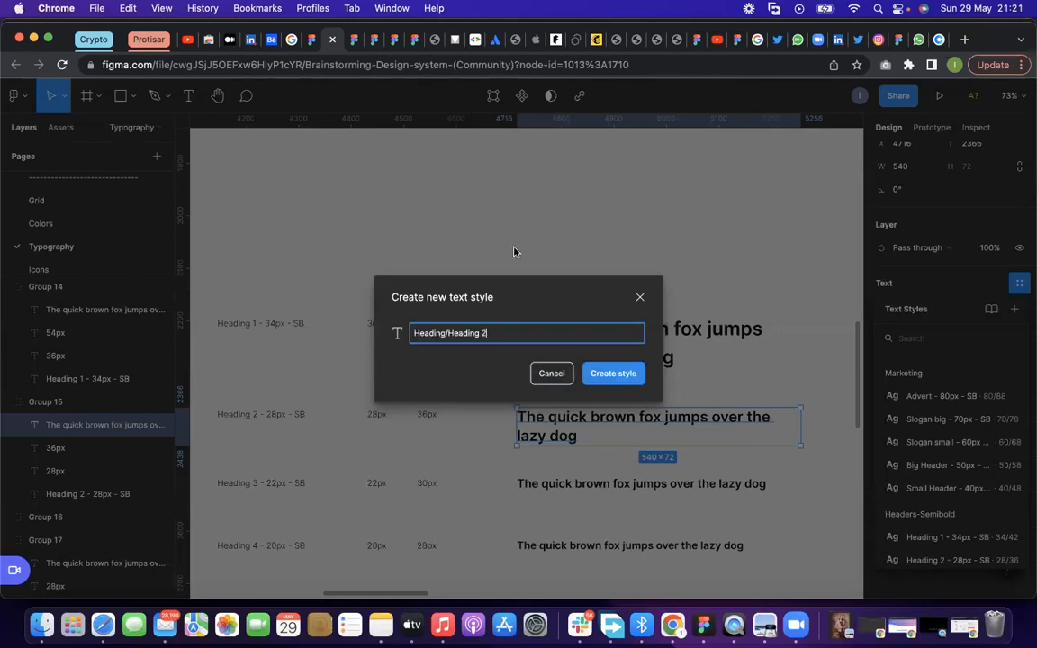
{"action": "left_click", "coordinate": [612, 373]}
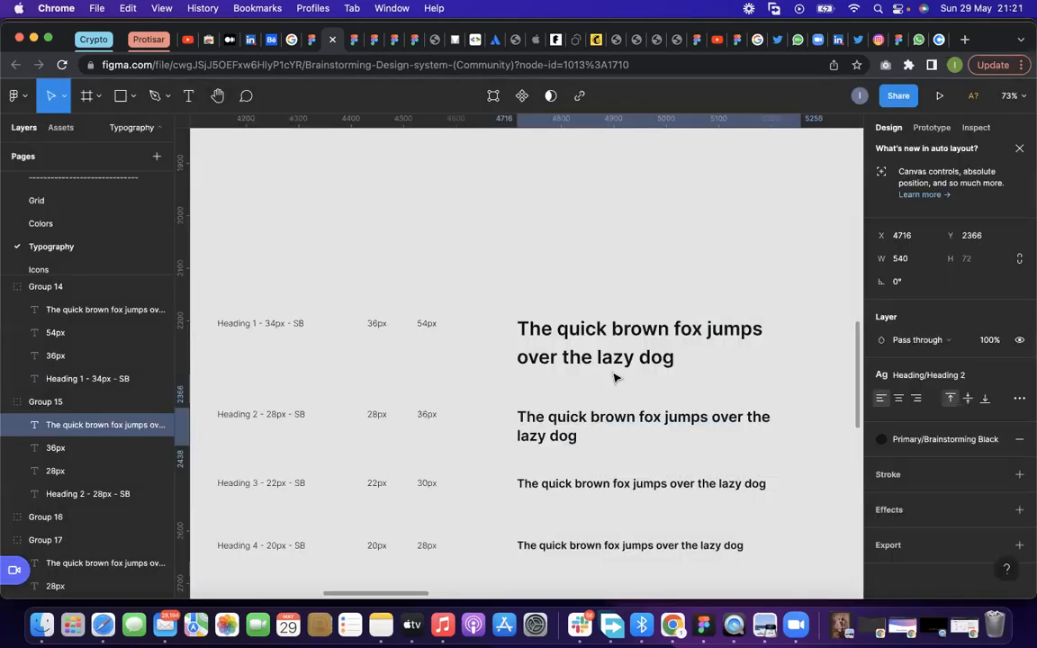
{"action": "left_click", "coordinate": [920, 381]}
{"action": "scroll", "coordinate": [904, 436], "scroll_direction": "down", "scroll_amount": 2}
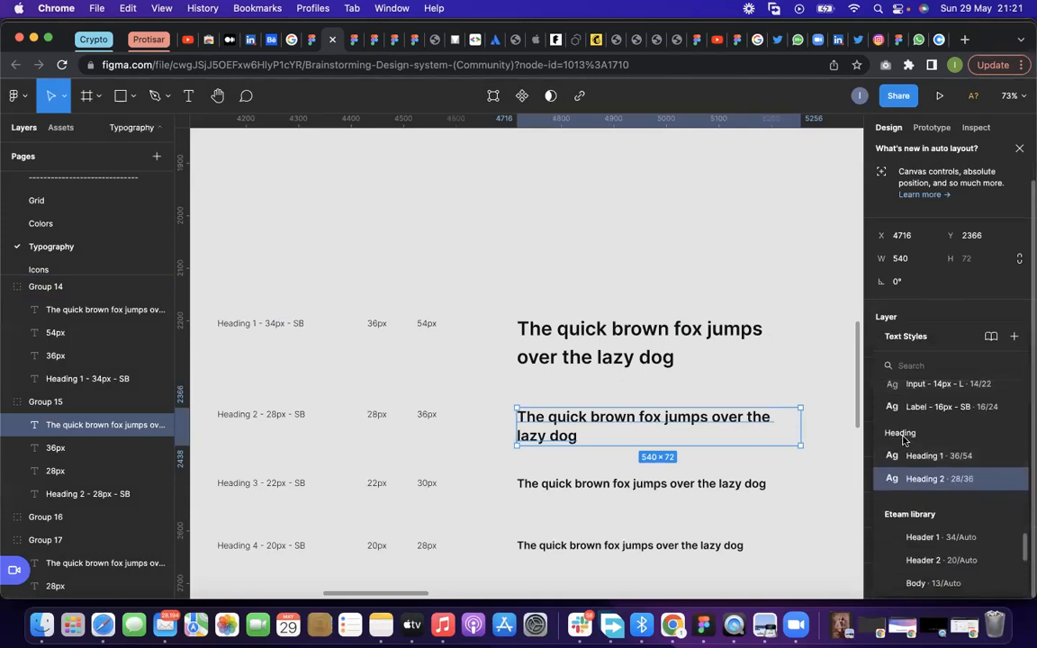
Look through the text style list, from the marketing, header, body and form groups to the team library styles
{"action": "scroll", "coordinate": [905, 438], "scroll_direction": "down", "scroll_amount": 3}
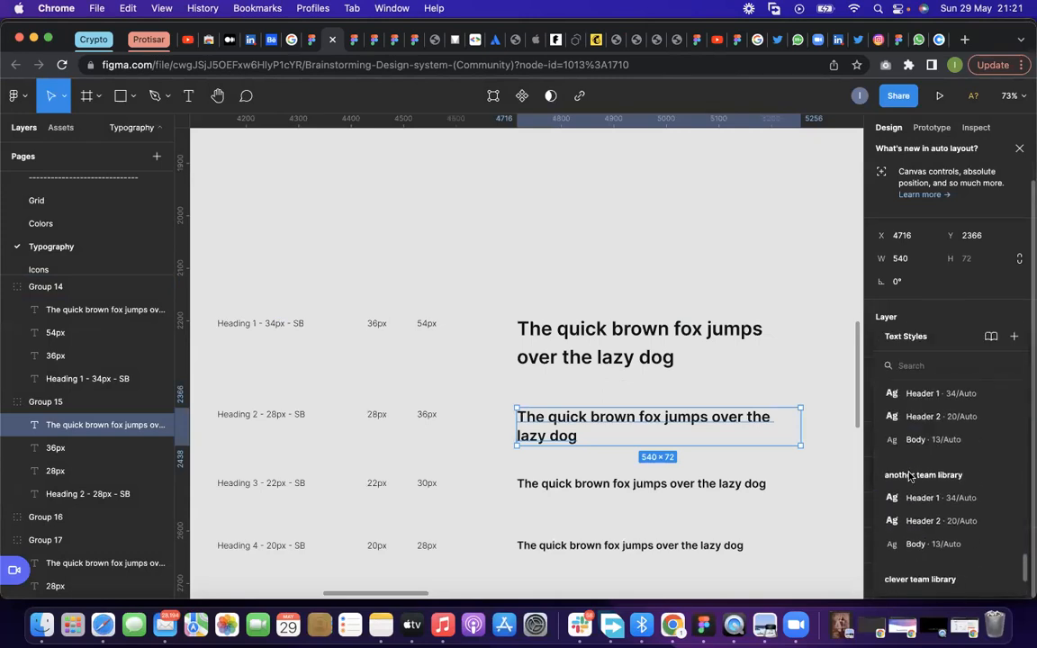
{"action": "scroll", "coordinate": [910, 476], "scroll_direction": "down", "scroll_amount": 10}
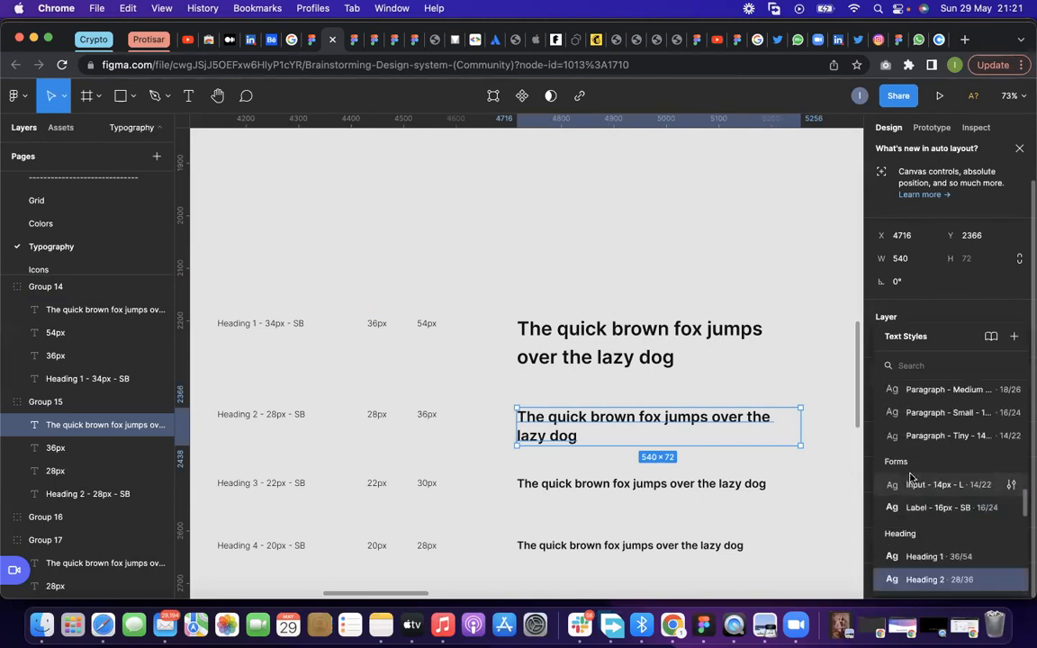
{"action": "scroll", "coordinate": [911, 475], "scroll_direction": "down", "scroll_amount": 6}
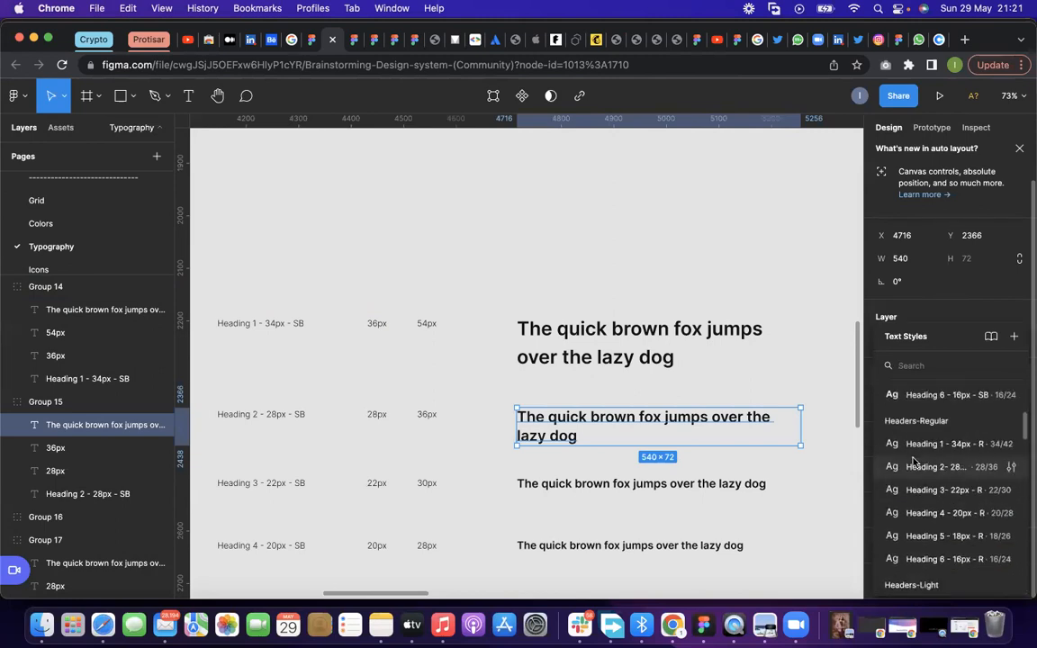
{"action": "scroll", "coordinate": [913, 462], "scroll_direction": "down", "scroll_amount": 3}
{"action": "scroll", "coordinate": [913, 462], "scroll_direction": "up", "scroll_amount": 3}
{"action": "scroll", "coordinate": [914, 462], "scroll_direction": "down", "scroll_amount": 4}
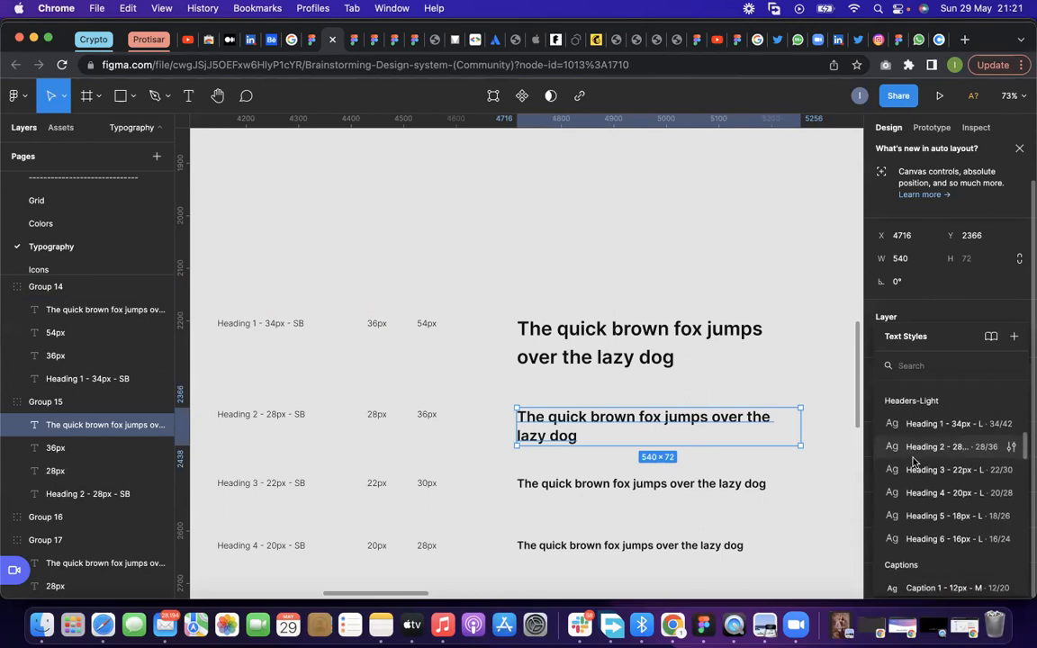
{"action": "scroll", "coordinate": [914, 461], "scroll_direction": "down", "scroll_amount": 10}
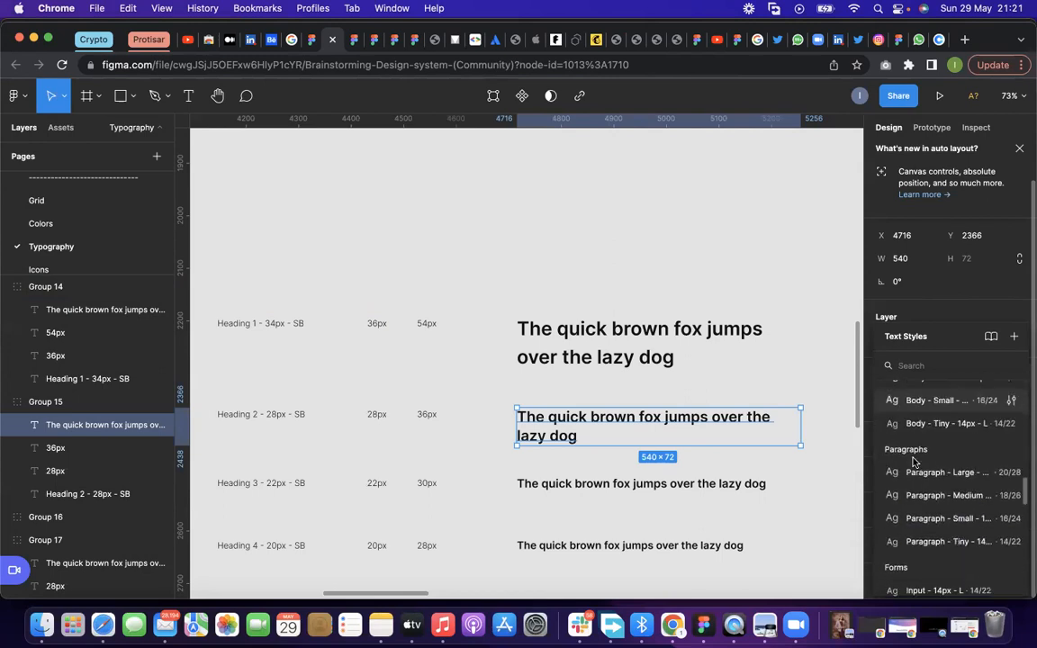
{"action": "scroll", "coordinate": [914, 461], "scroll_direction": "down", "scroll_amount": 5}
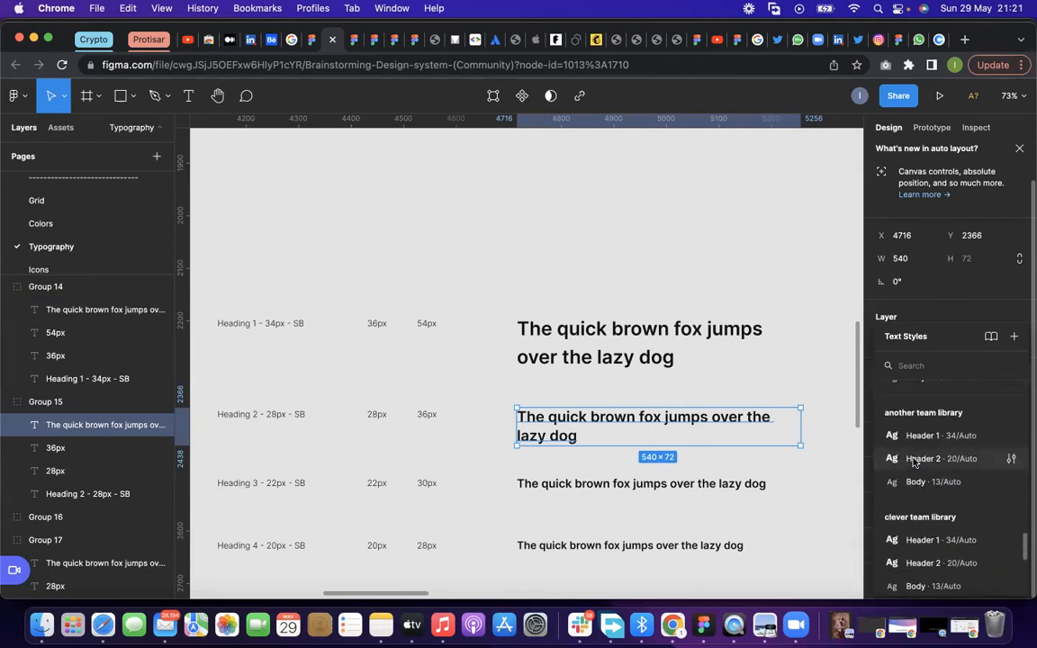
{"action": "scroll", "coordinate": [913, 462], "scroll_direction": "down", "scroll_amount": 5}
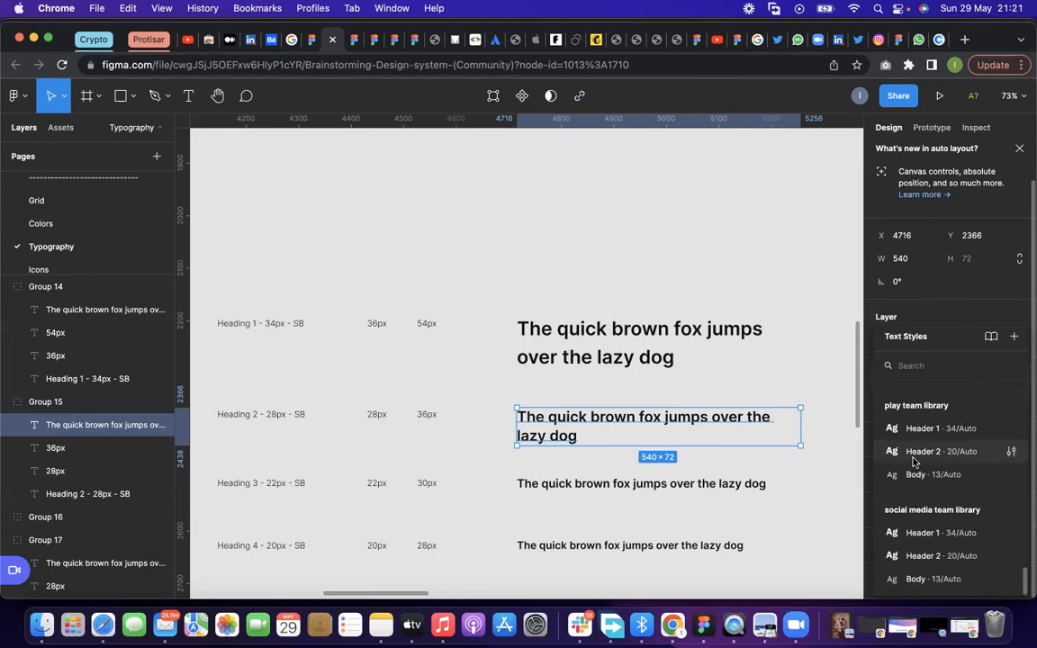
{"action": "scroll", "coordinate": [914, 461], "scroll_direction": "up", "scroll_amount": 20}
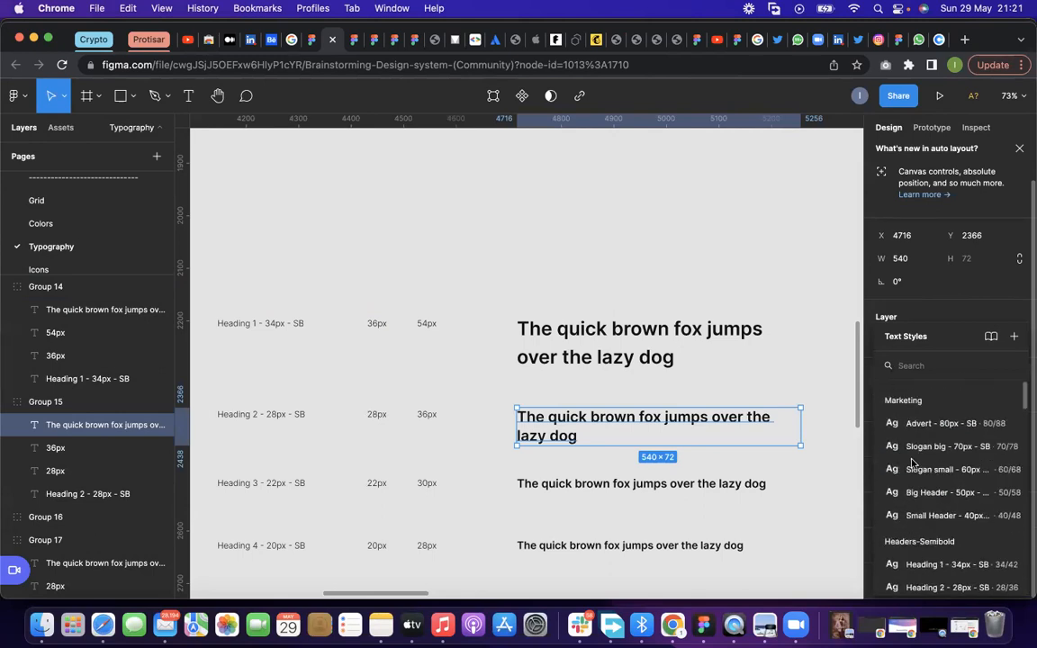
Copy all seven typography rows, from Heading 1 to Caption 1, below the Headers Semibold frame
{"action": "left_click", "coordinate": [513, 341]}
{"action": "scroll", "coordinate": [582, 377], "scroll_direction": "down", "scroll_amount": 3}
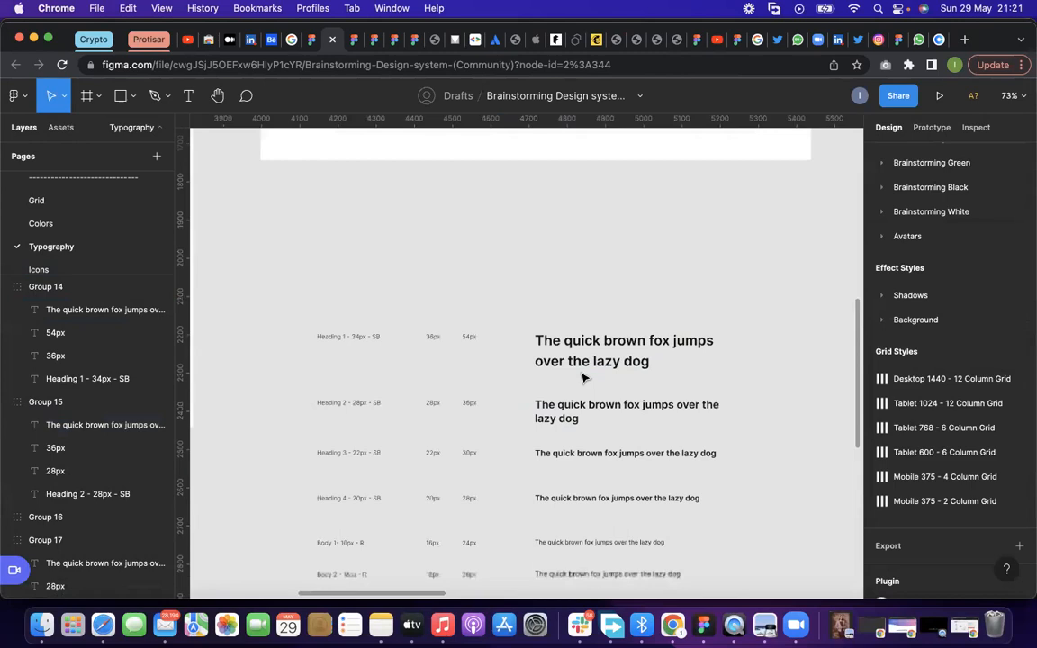
{"action": "scroll", "coordinate": [582, 377], "scroll_direction": "down", "scroll_amount": 5}
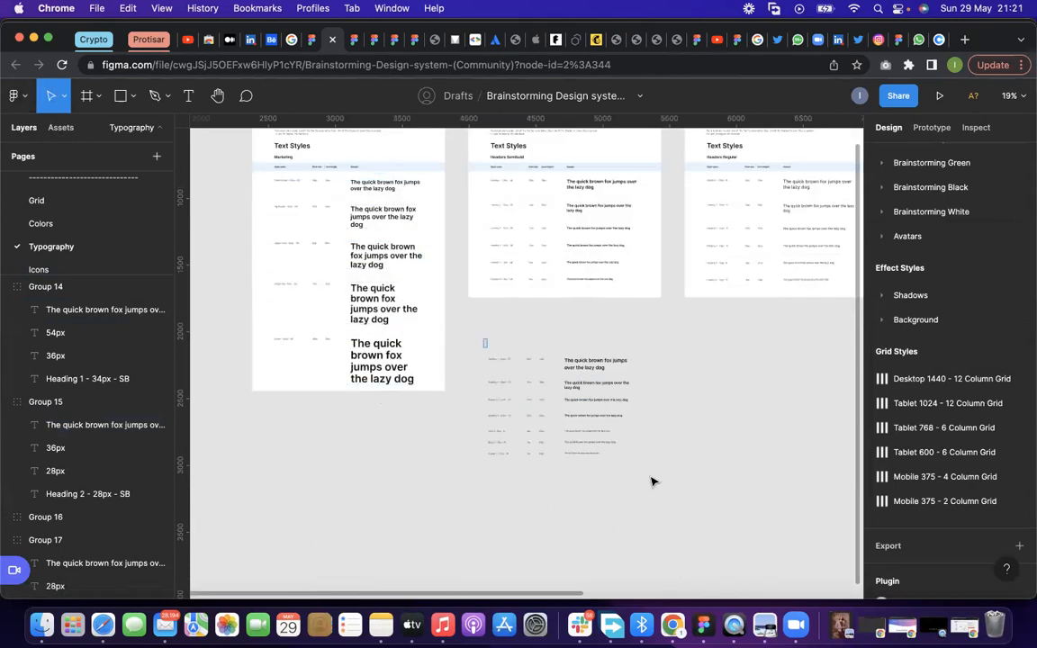
{"action": "left_click_drag", "start_coordinate": [653, 482], "coordinate": [449, 315]}
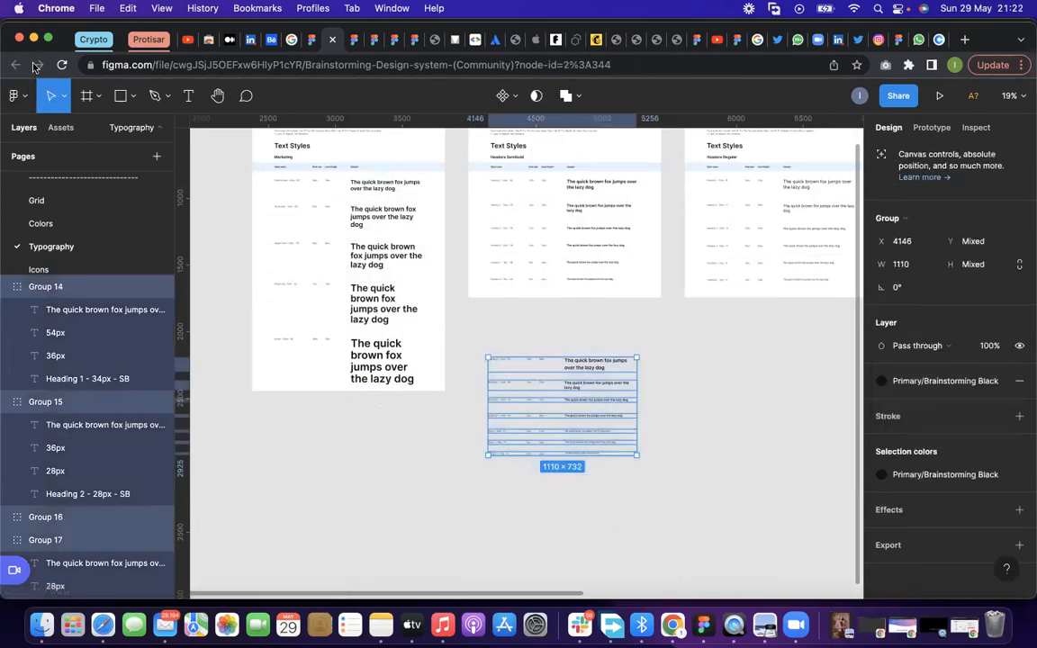
Leave the Community page for the personal account's recent files and create a new design file
{"action": "left_click", "coordinate": [304, 39]}
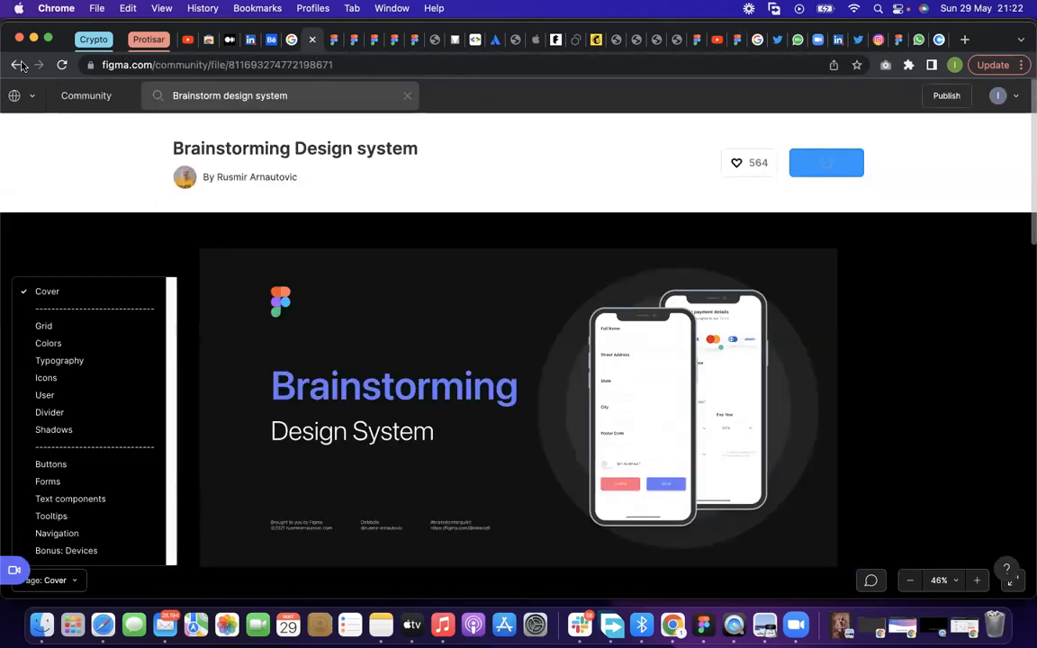
{"action": "left_click", "coordinate": [17, 65]}
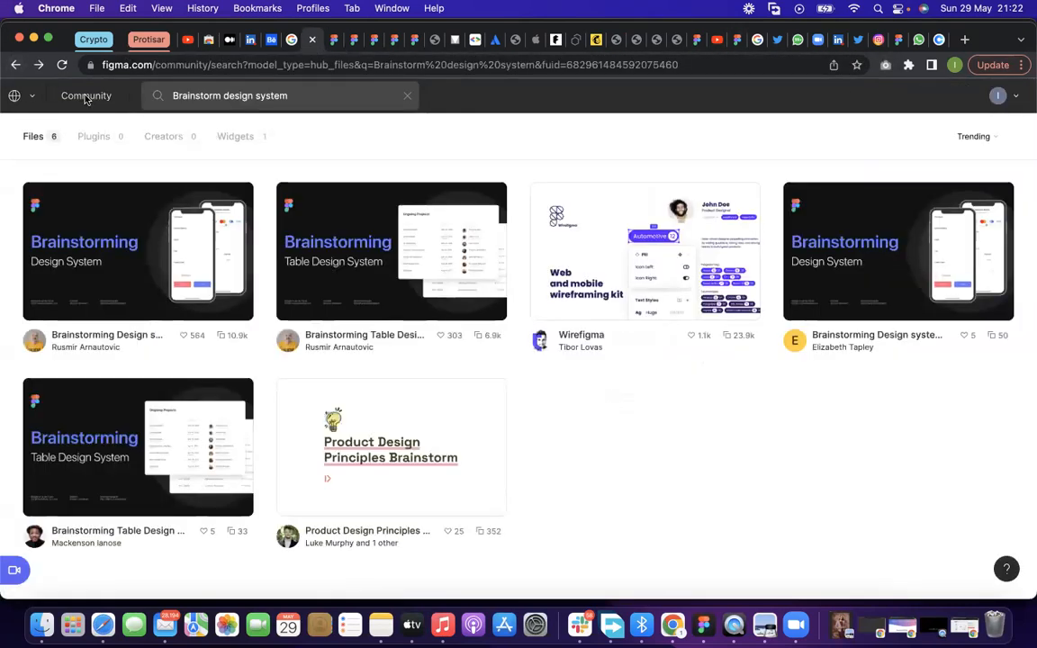
{"action": "left_click", "coordinate": [85, 96]}
{"action": "left_click", "coordinate": [32, 96]}
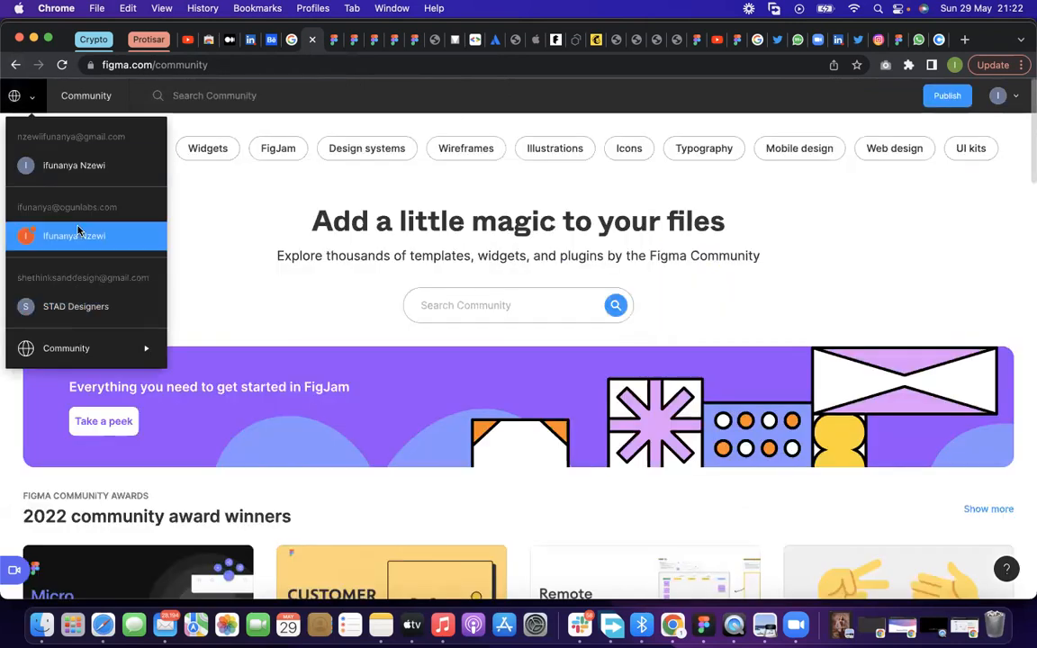
{"action": "left_click", "coordinate": [72, 162]}
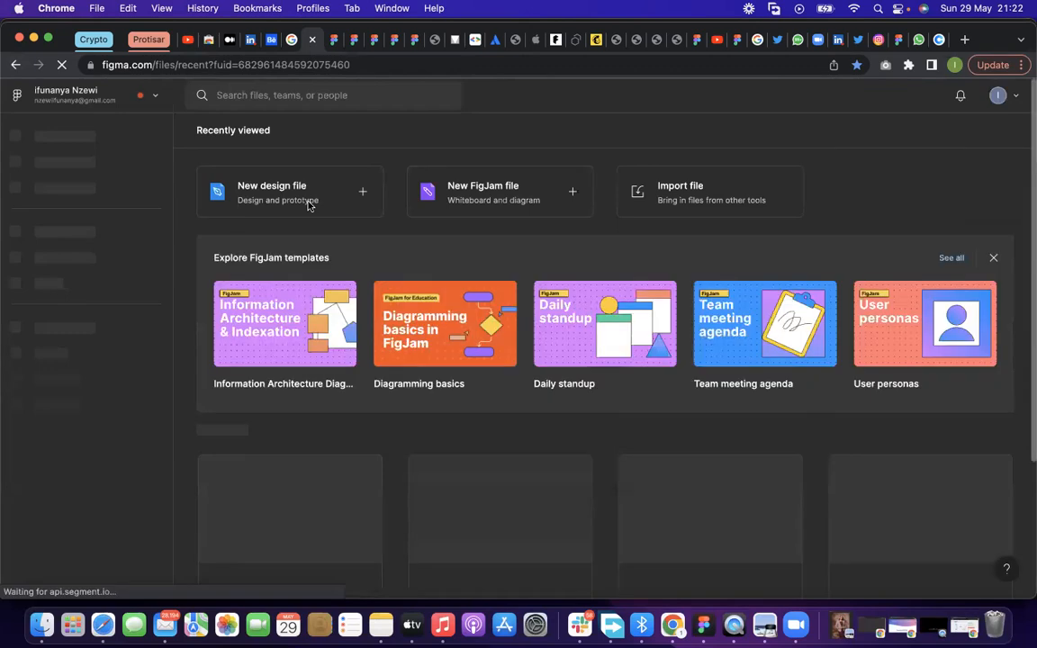
{"action": "left_click", "coordinate": [307, 204]}
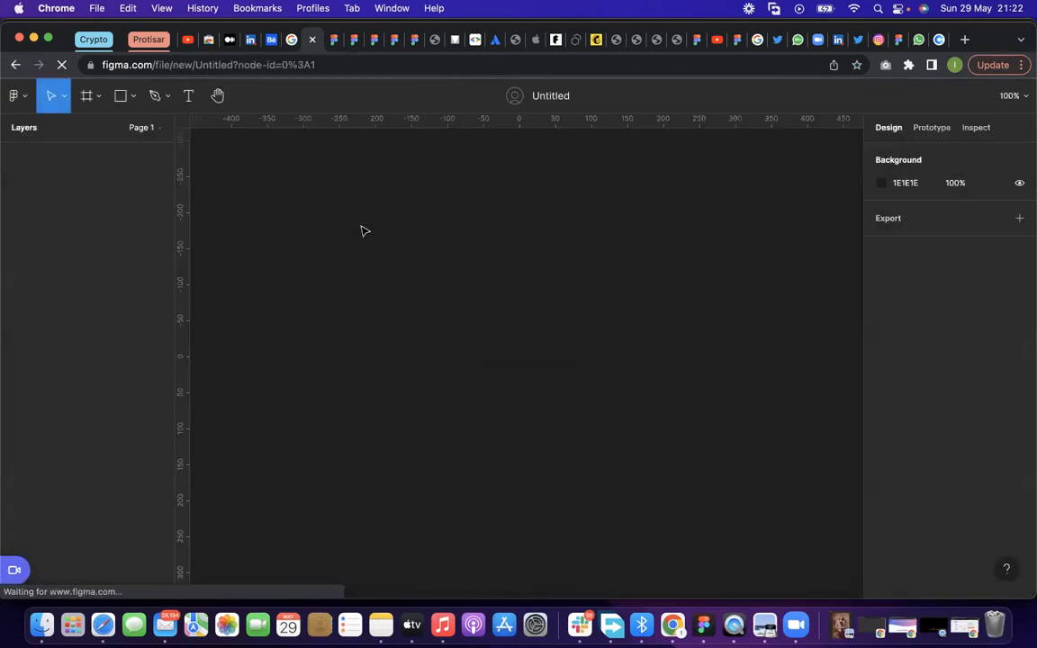
Paste the copied typography rows into the new file and set their fill colour to FFFFFF
{"action": "key", "text": "super+v"}
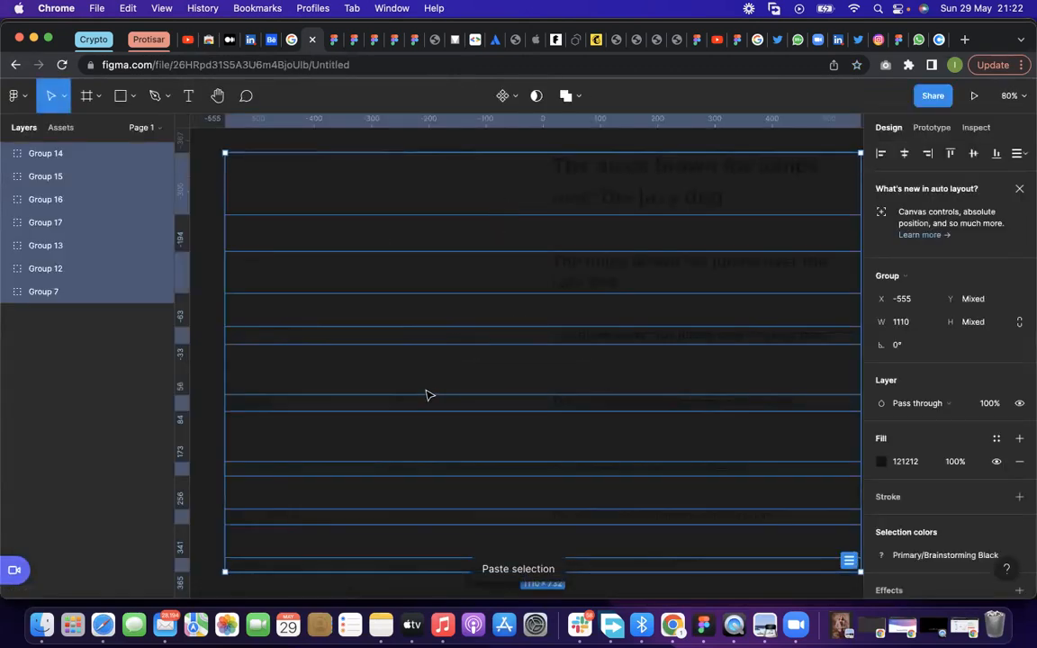
{"action": "scroll", "coordinate": [493, 388], "scroll_direction": "down", "scroll_amount": 4}
{"action": "left_click", "coordinate": [881, 460]}
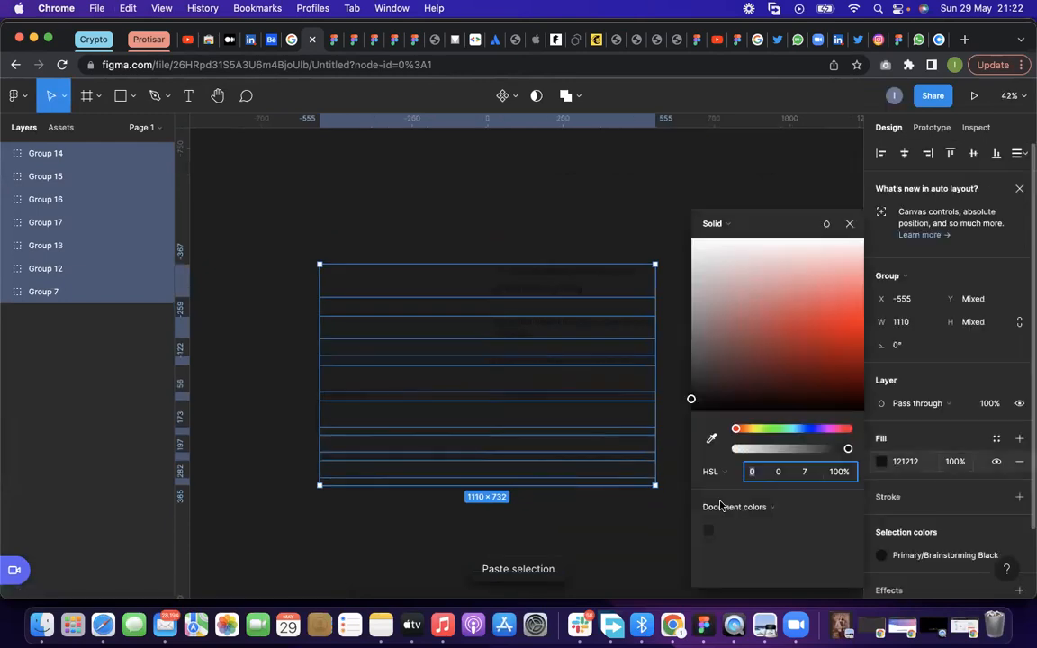
{"action": "left_click_drag", "start_coordinate": [690, 399], "coordinate": [666, 206]}
{"action": "left_click", "coordinate": [583, 273]}
{"action": "double_click", "coordinate": [580, 288]}
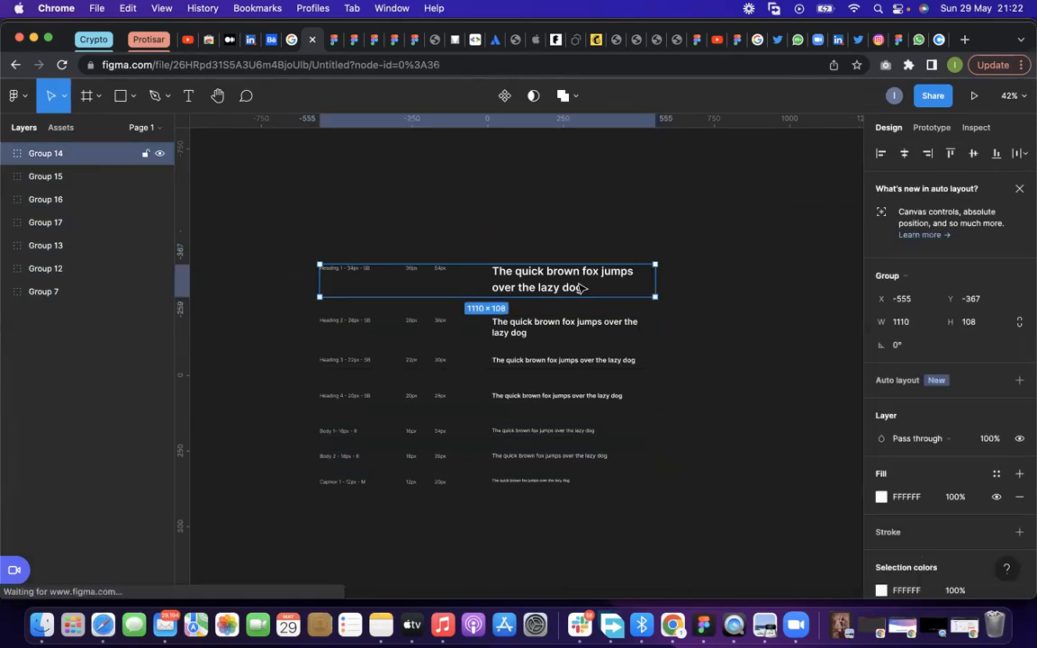
{"action": "left_click", "coordinate": [788, 365]}
Look through the text styles available for the Heading 1 sample text in the new file
{"action": "double_click", "coordinate": [607, 278]}
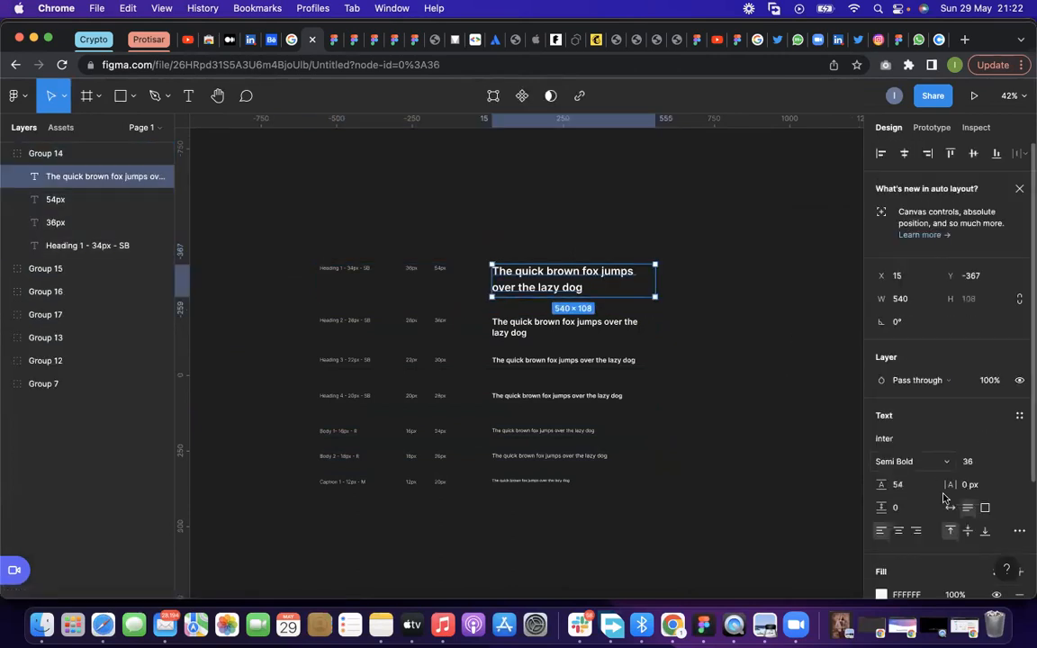
{"action": "scroll", "coordinate": [945, 496], "scroll_direction": "down", "scroll_amount": 1}
{"action": "left_click", "coordinate": [1018, 413]}
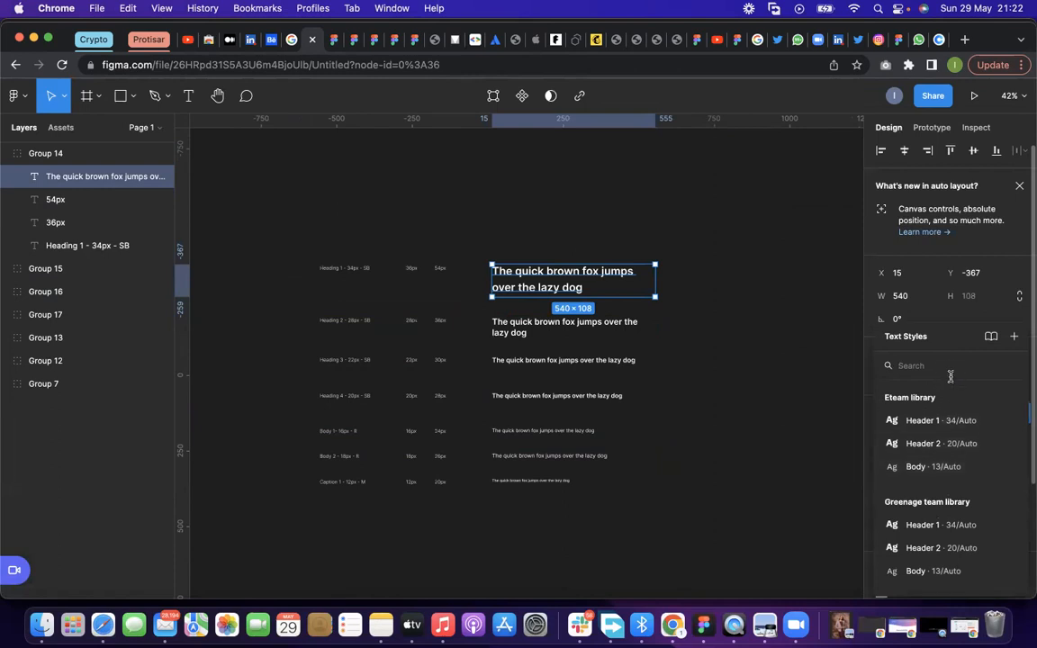
{"action": "scroll", "coordinate": [936, 519], "scroll_direction": "down", "scroll_amount": 10}
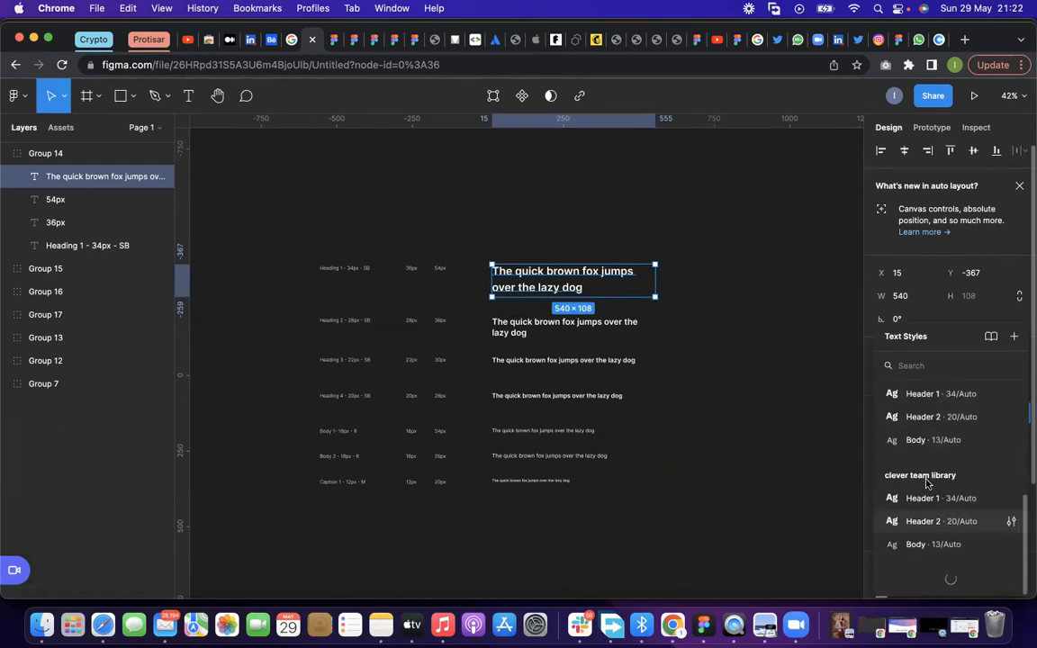
{"action": "left_click", "coordinate": [770, 430]}
Create a text style named "Heading/Heading 1" from the Heading 1 sample text and view it among the text styles
{"action": "double_click", "coordinate": [574, 284]}
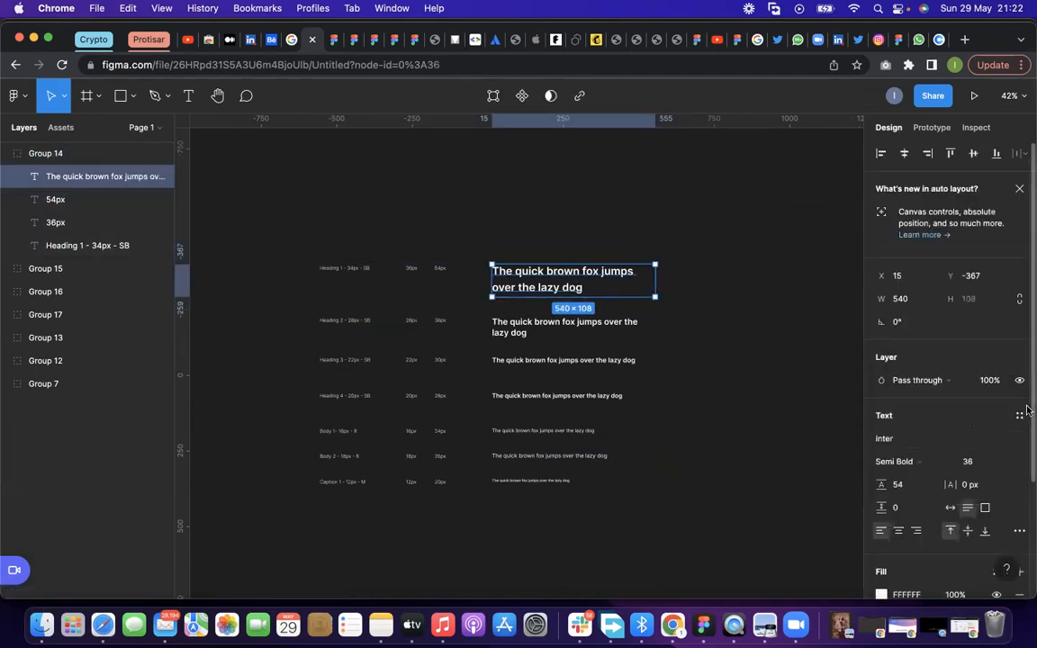
{"action": "left_click", "coordinate": [1020, 414]}
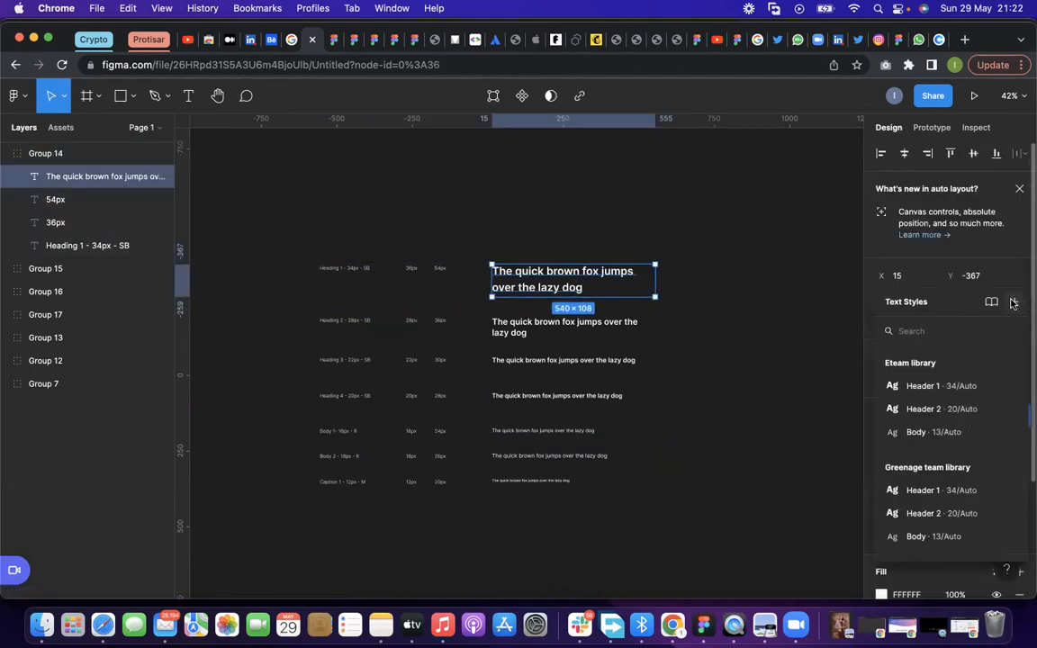
{"action": "left_click", "coordinate": [1012, 303]}
{"action": "type", "text": "H"}
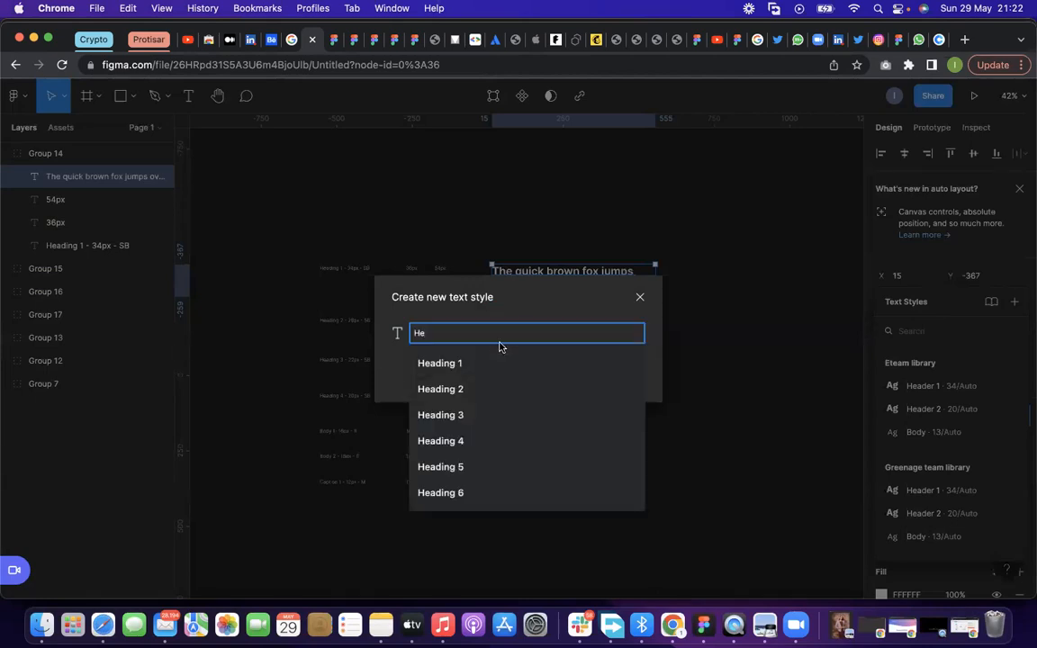
{"action": "key", "text": "BackSpace"}
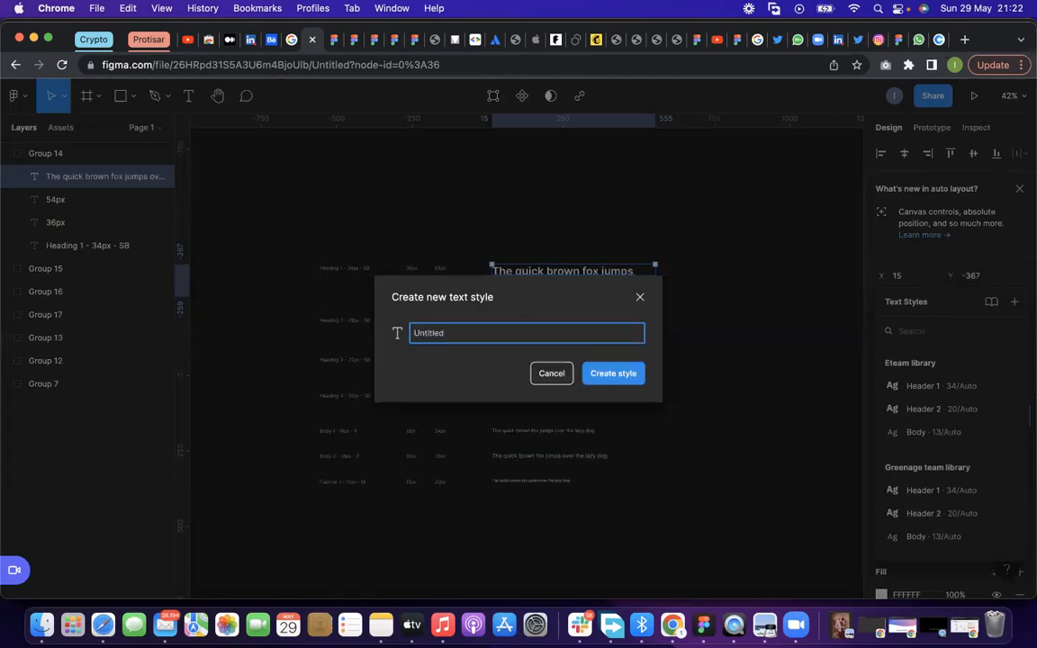
{"action": "type", "text": "Headd"}
{"action": "key", "text": "BackSpace"}
{"action": "key", "text": "BackSpace"}
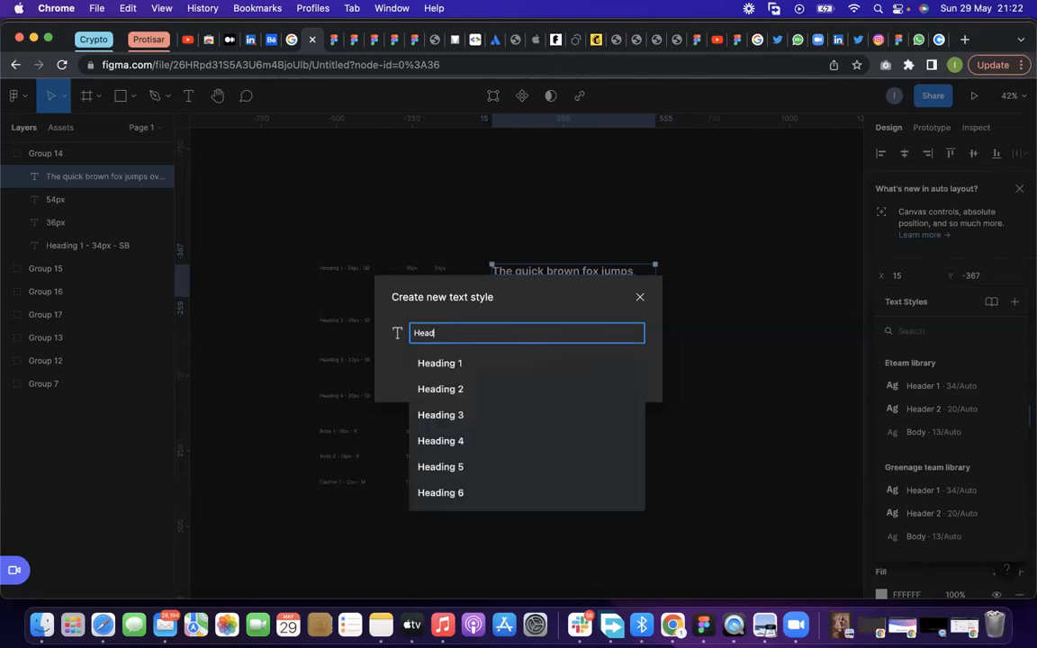
{"action": "type", "text": "ing/"}
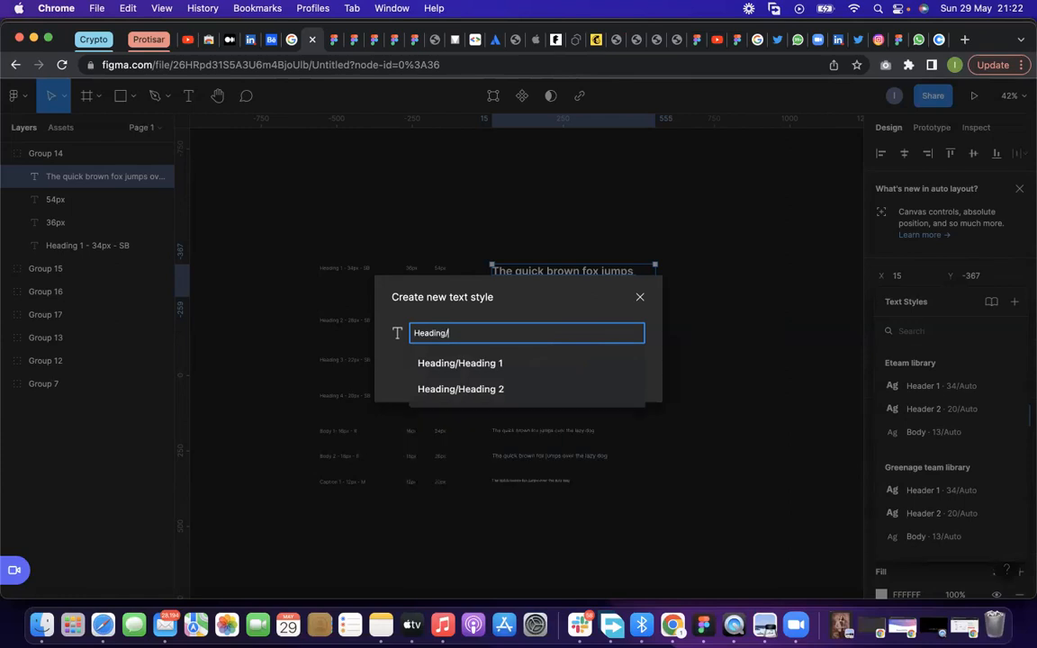
{"action": "left_click", "coordinate": [487, 365]}
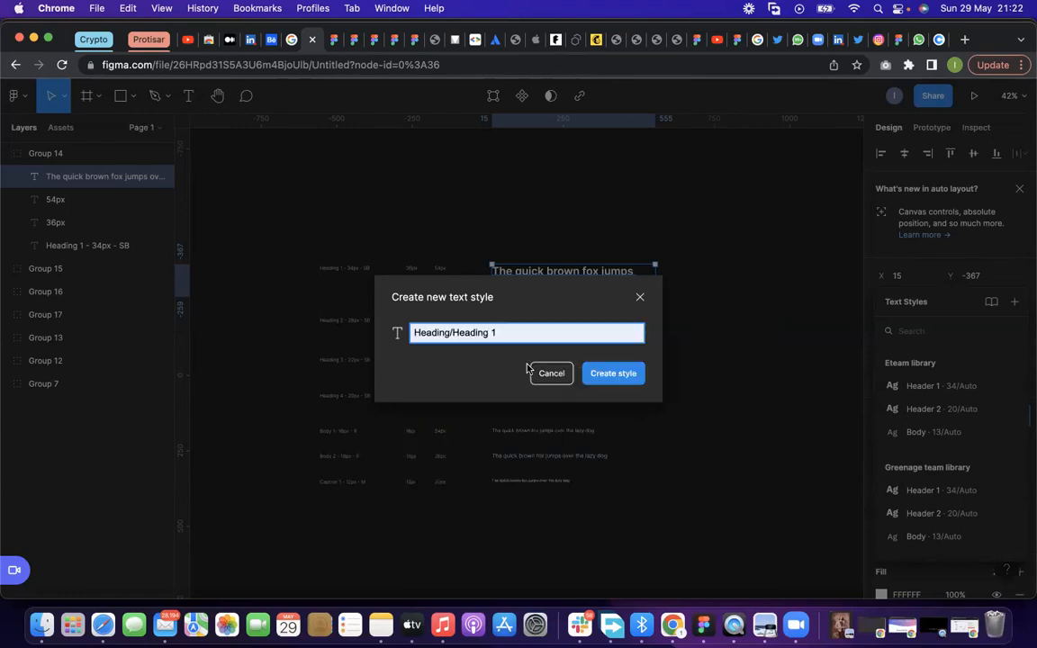
{"action": "left_click", "coordinate": [600, 378]}
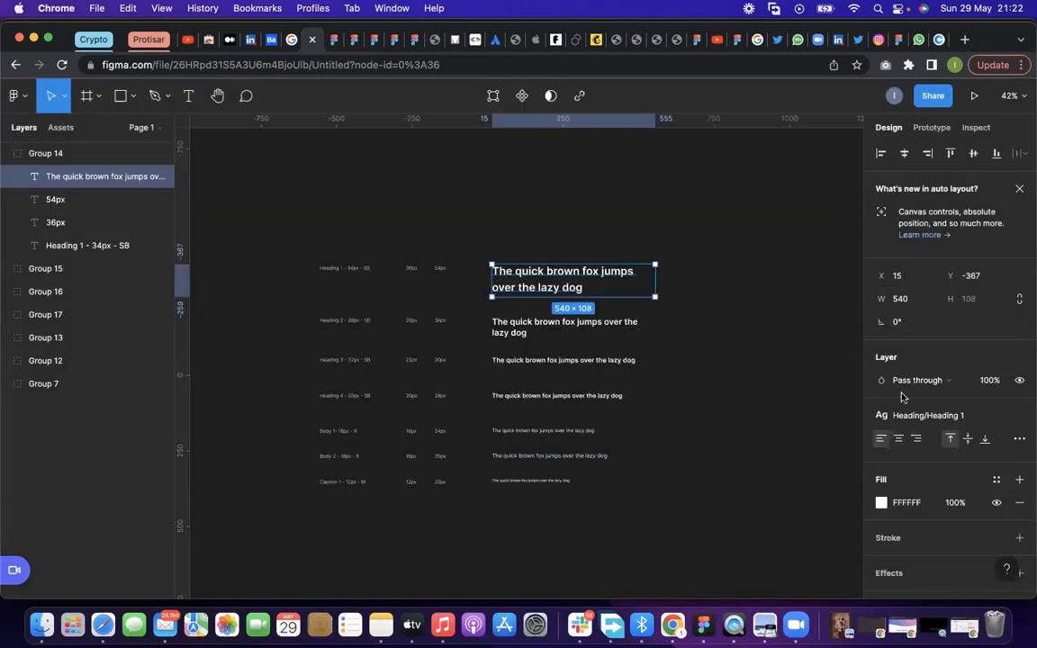
{"action": "left_click", "coordinate": [962, 418]}
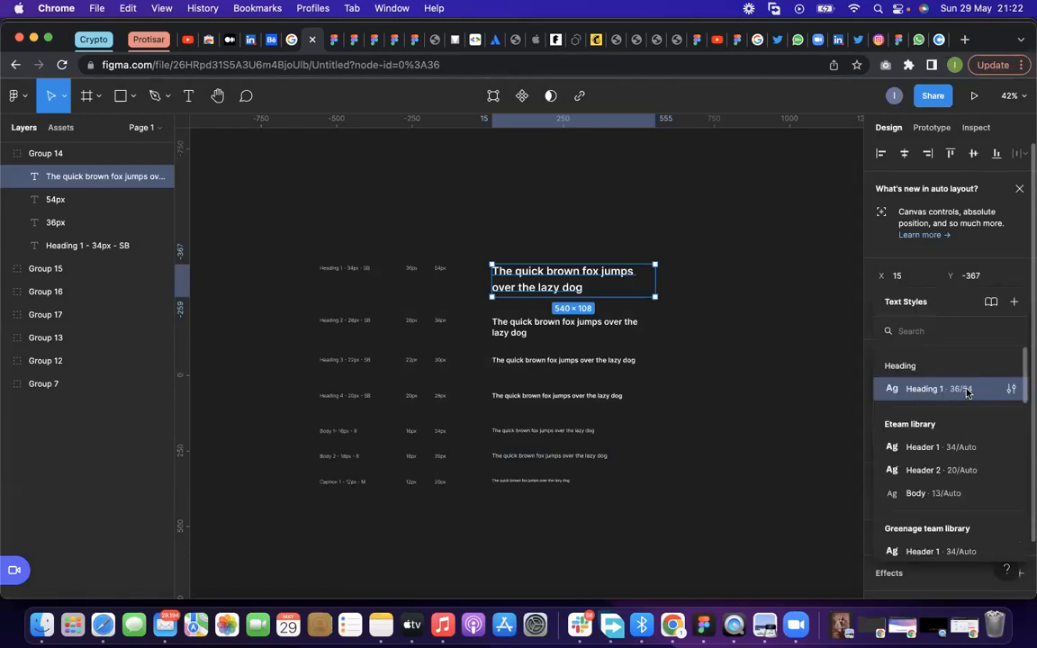
Create a text style named "Heading/Heading 2" from the Heading 2 sample text
{"action": "left_click", "coordinate": [621, 321]}
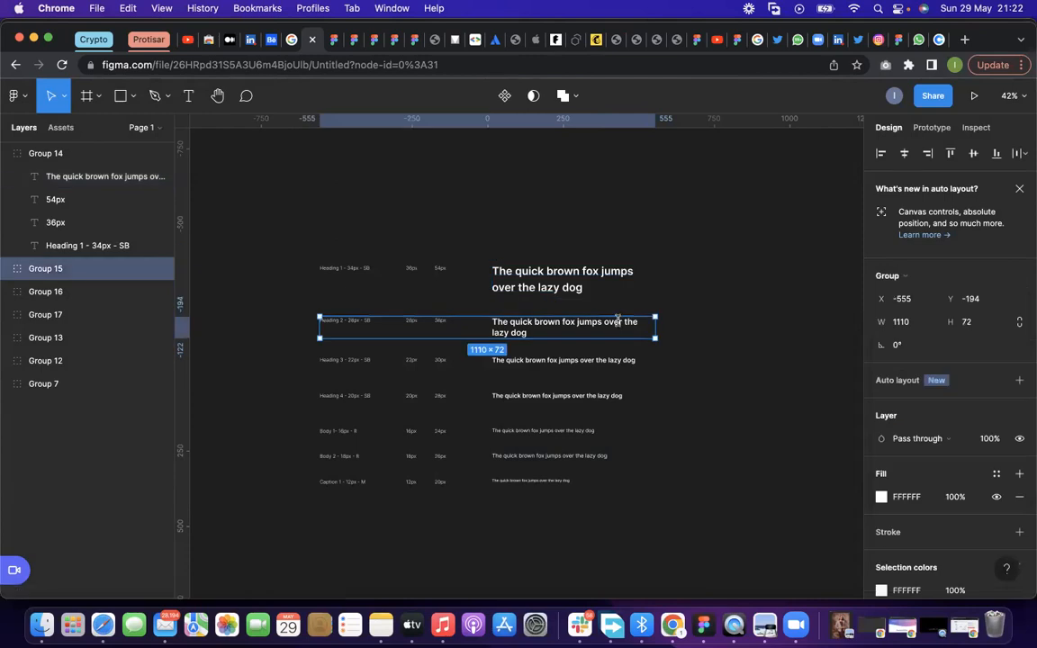
{"action": "double_click", "coordinate": [618, 321]}
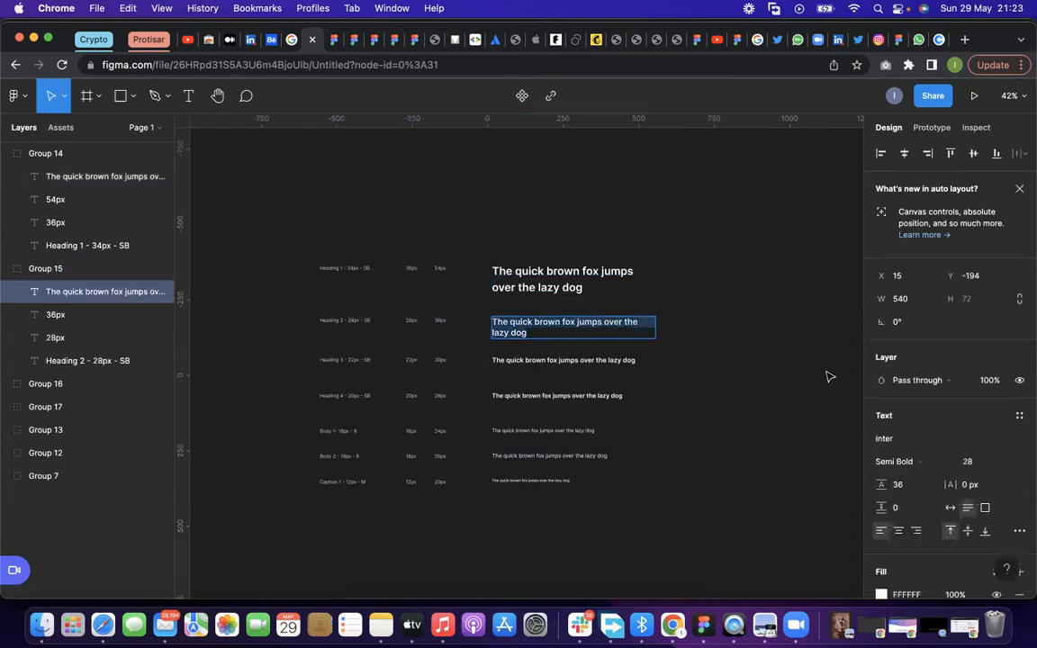
{"action": "left_click", "coordinate": [1020, 414]}
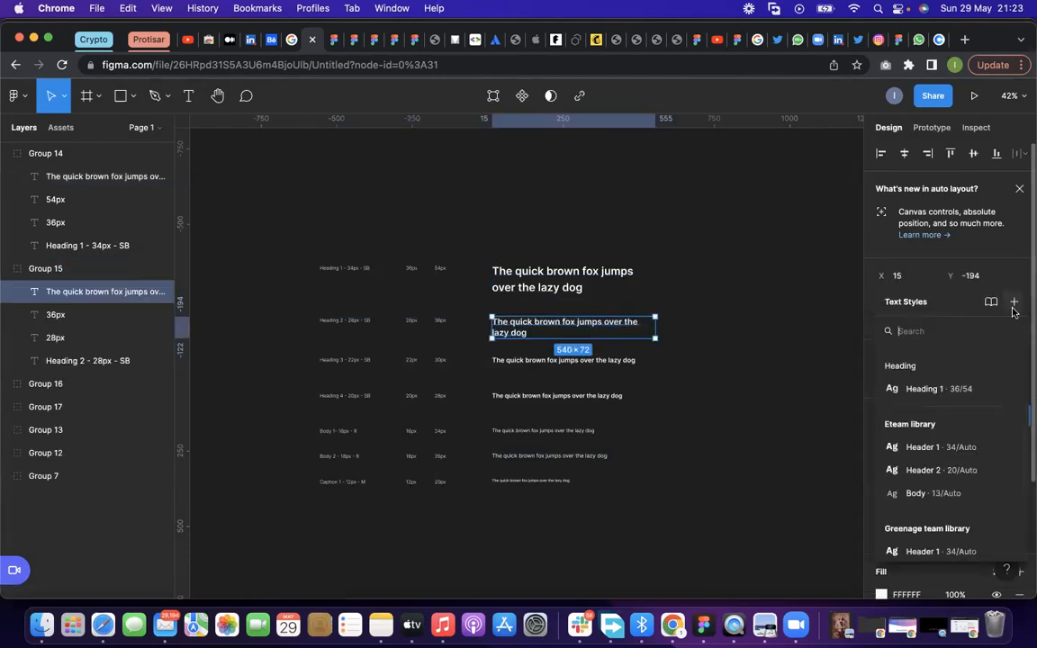
{"action": "left_click", "coordinate": [1013, 301]}
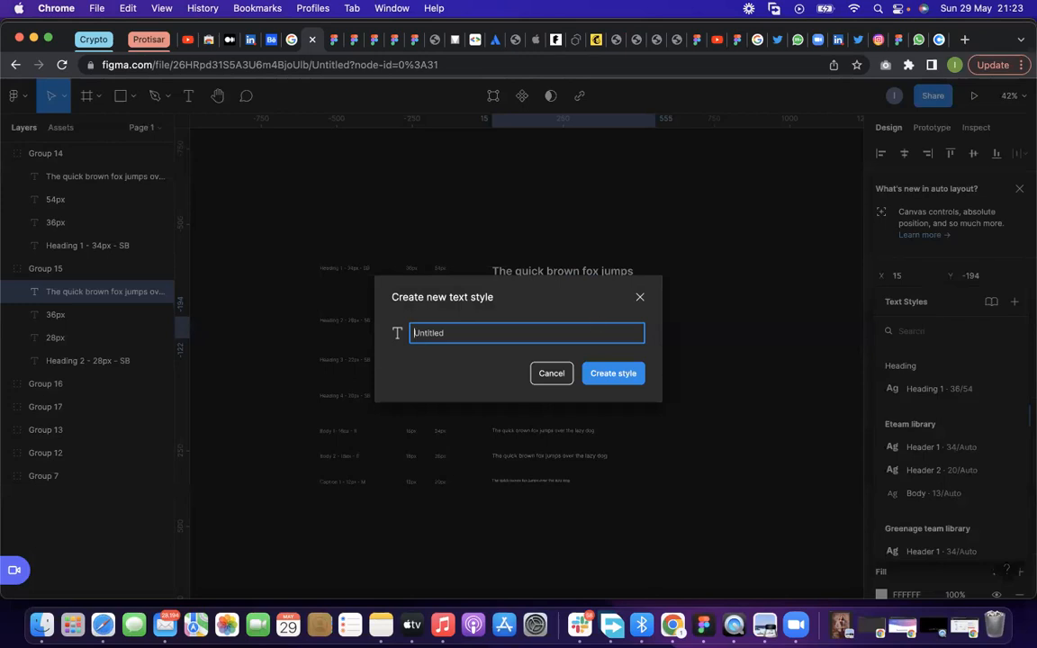
{"action": "type", "text": "Heading 1"}
{"action": "left_click", "coordinate": [525, 364]}
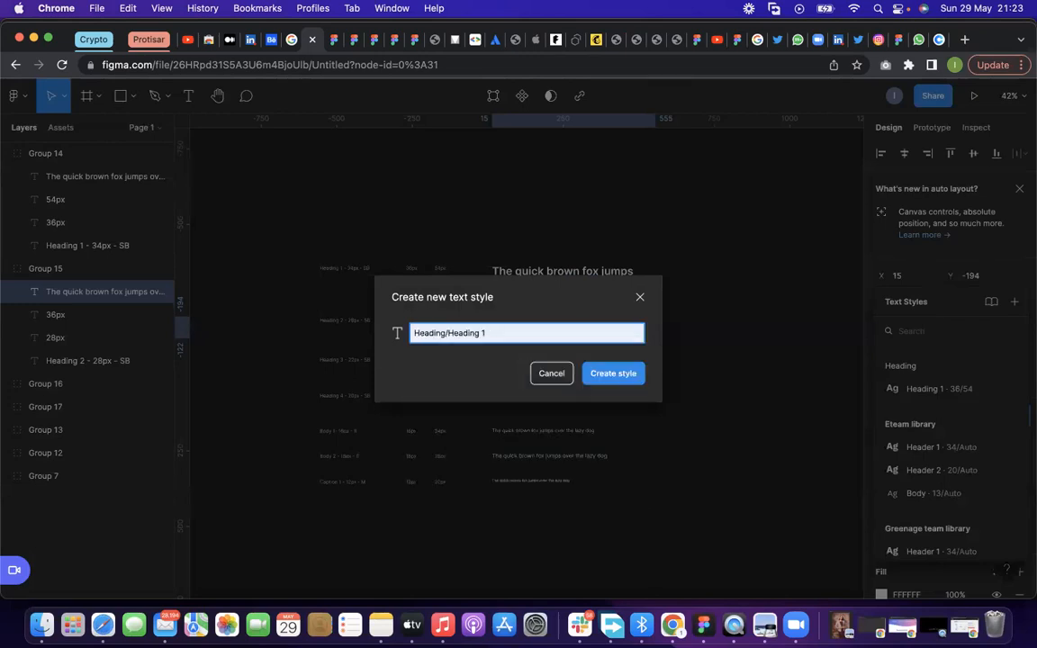
{"action": "key", "text": "BackSpace"}
{"action": "type", "text": "2"}
{"action": "left_click", "coordinate": [599, 373]}
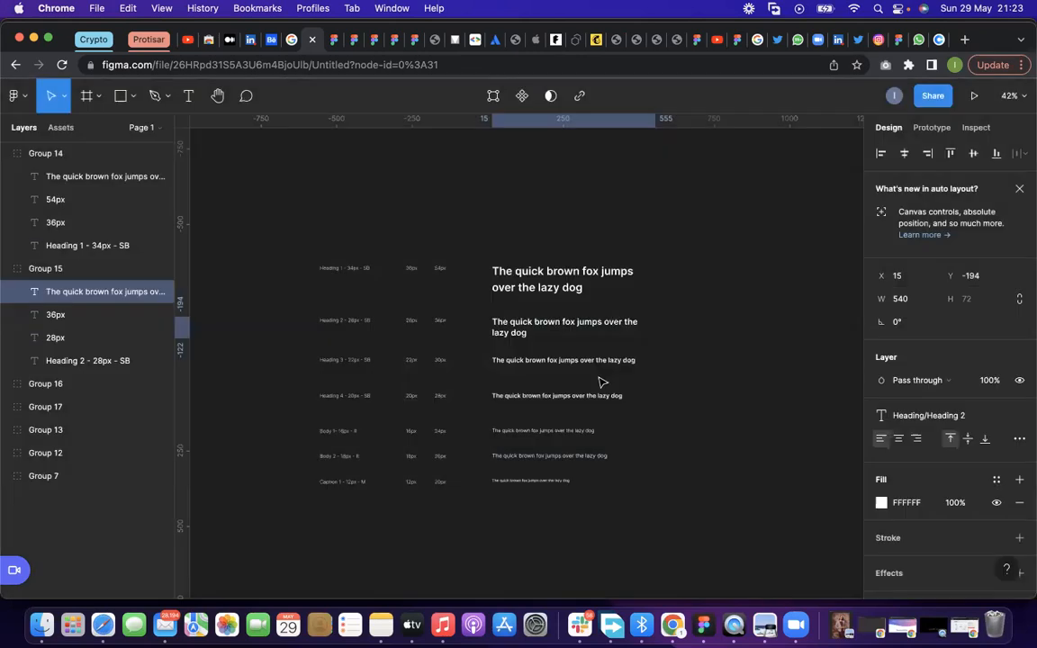
Save the Heading 3 sample text as a text style named "Heading/Heading 3"
{"action": "left_click", "coordinate": [583, 361]}
{"action": "left_click", "coordinate": [583, 362]}
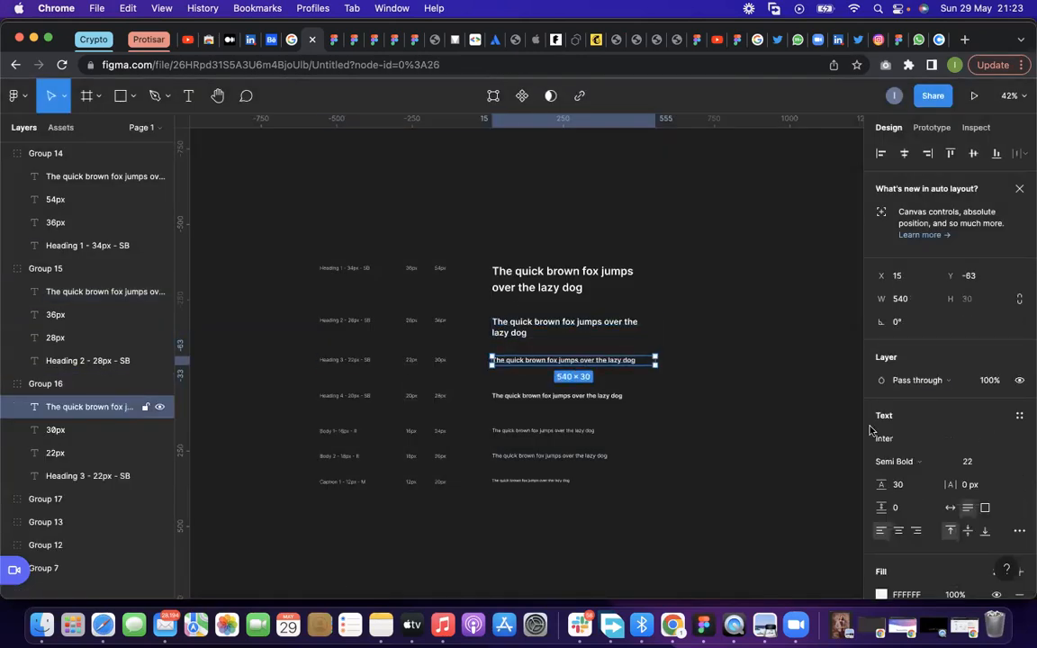
{"action": "left_click", "coordinate": [1018, 419]}
{"action": "left_click", "coordinate": [1014, 304]}
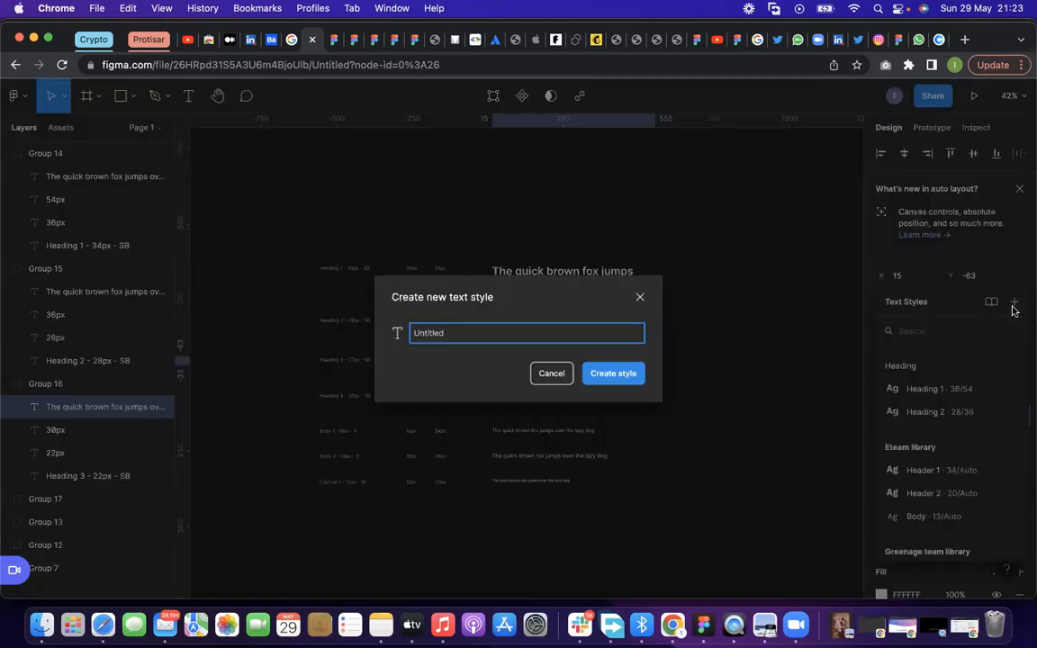
{"action": "key", "text": "super+v"}
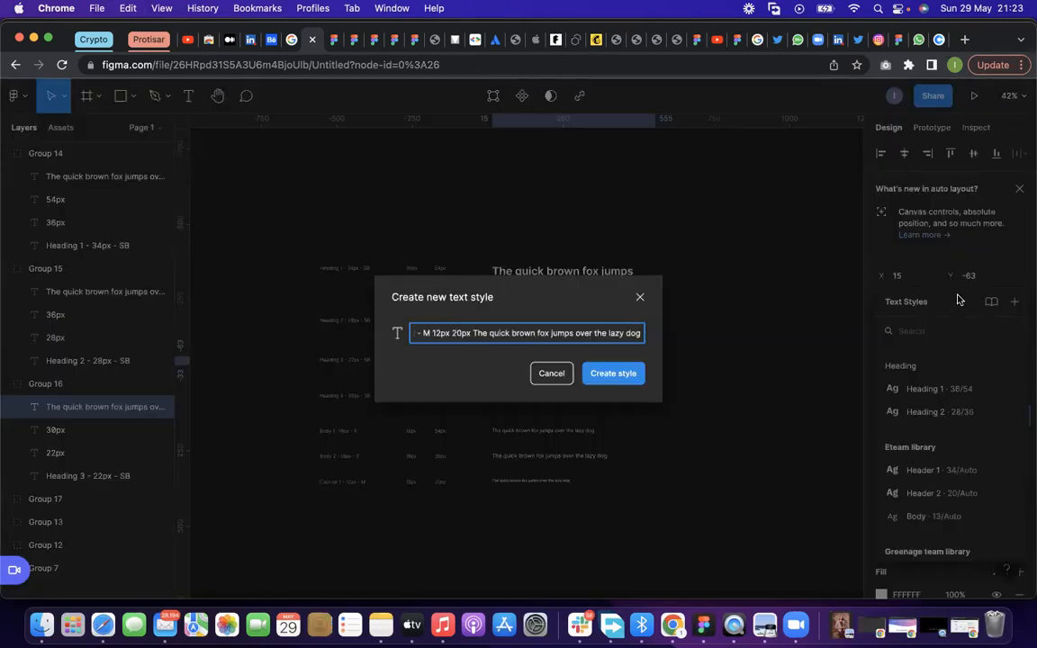
{"action": "key", "text": "super+a"}
{"action": "key", "text": "BackSpace"}
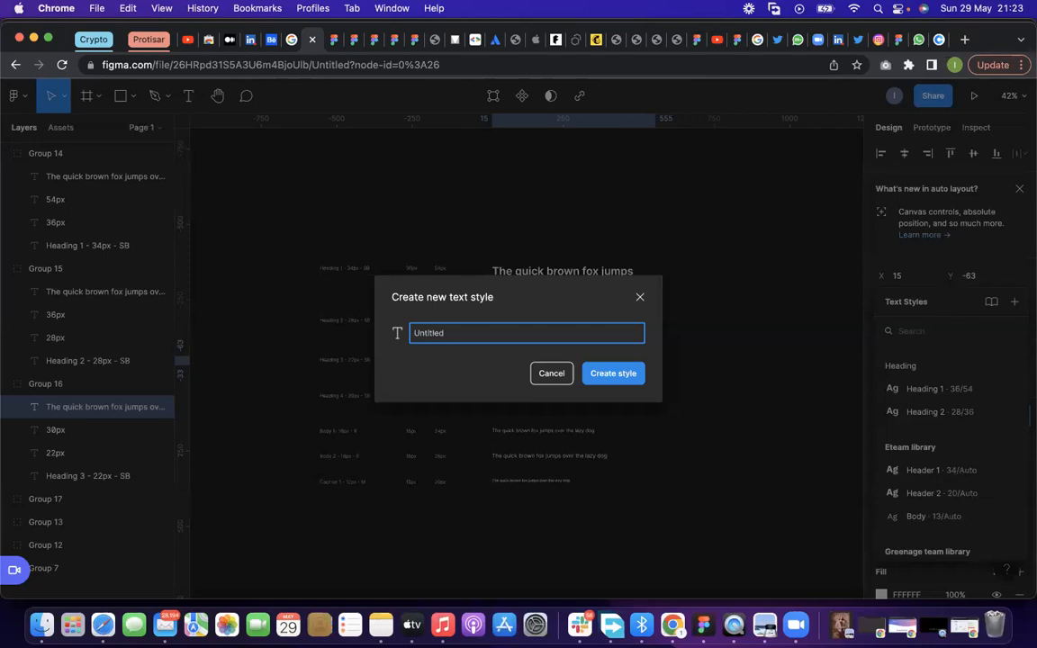
{"action": "type", "text": "Heading/Heading 2"}
{"action": "left_click", "coordinate": [596, 388]}
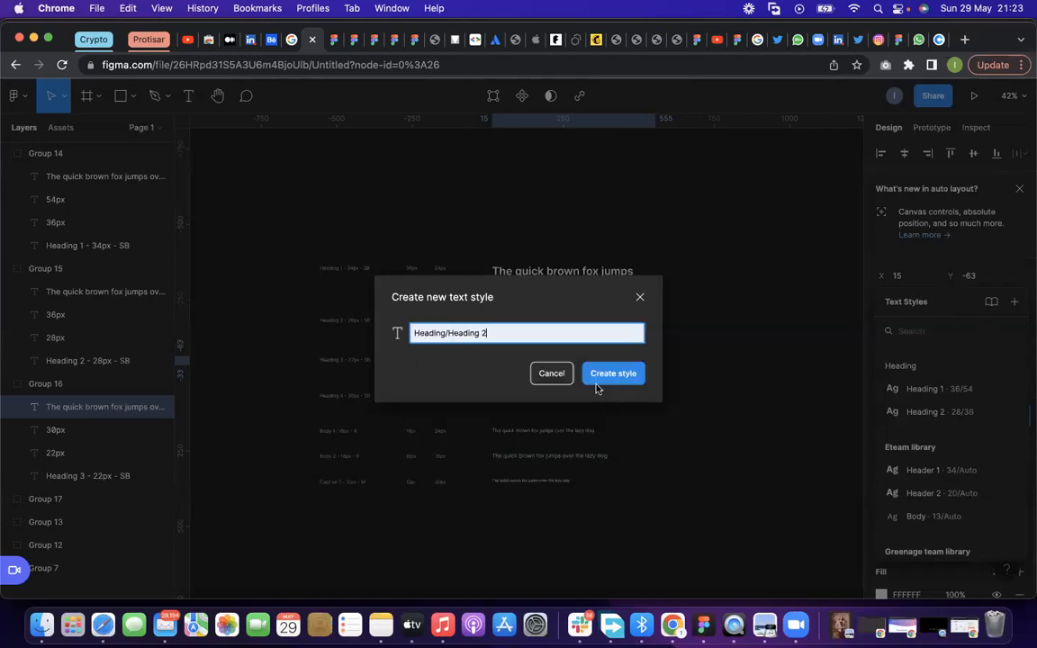
{"action": "key", "text": "BackSpace"}
{"action": "type", "text": "3"}
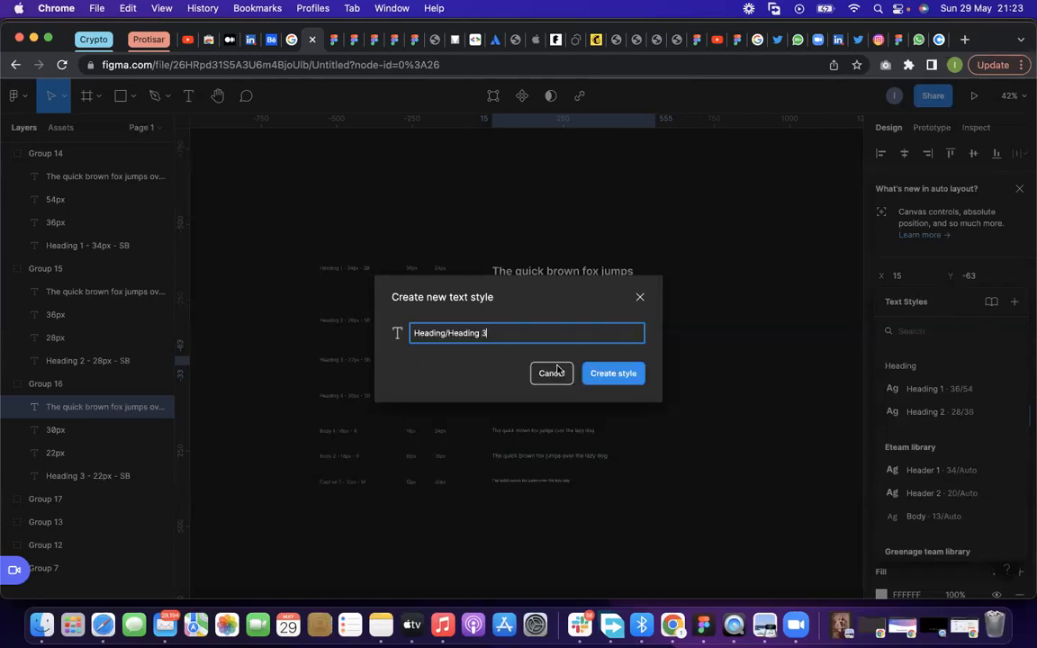
{"action": "left_click", "coordinate": [613, 373]}
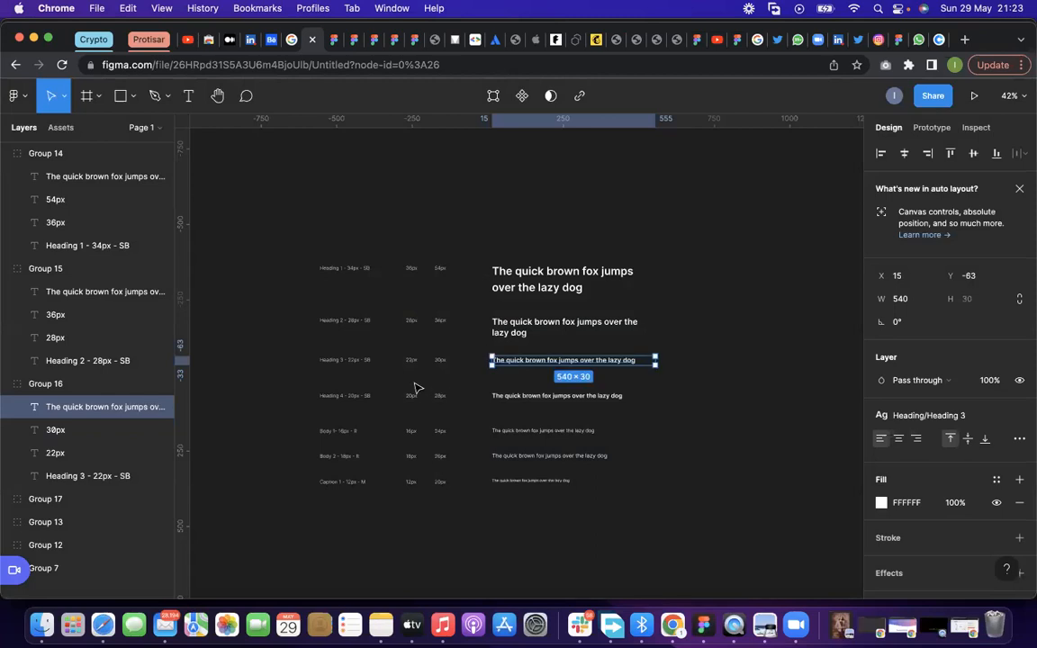
Create a text style named "Heading/Heading 4" from the Heading 4 sample text
{"action": "double_click", "coordinate": [539, 397]}
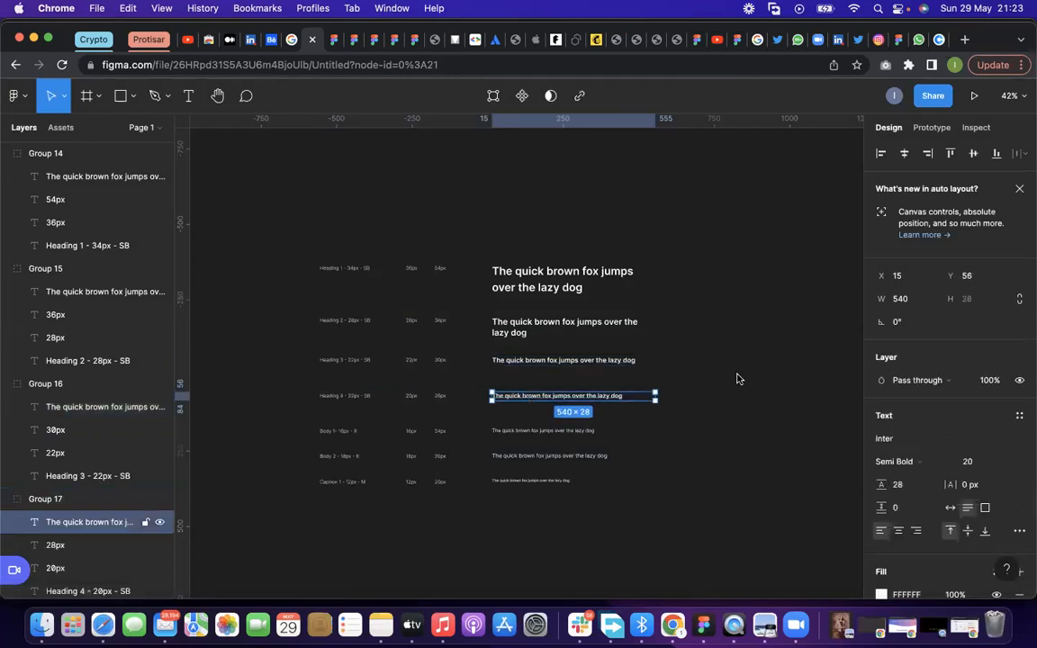
{"action": "left_click", "coordinate": [1018, 419]}
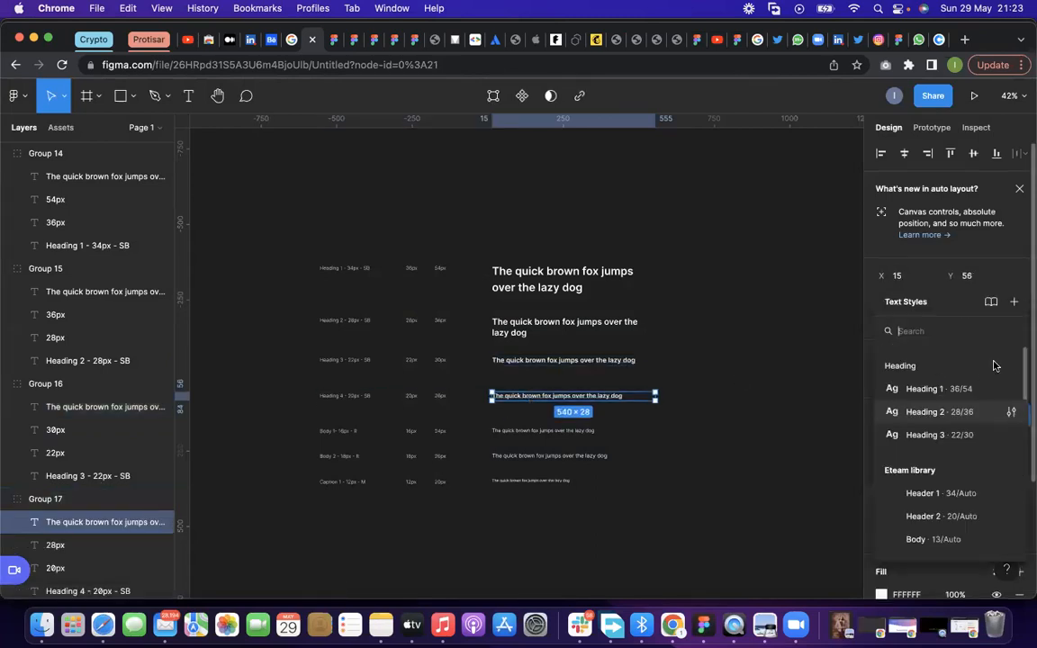
{"action": "left_click", "coordinate": [1015, 301]}
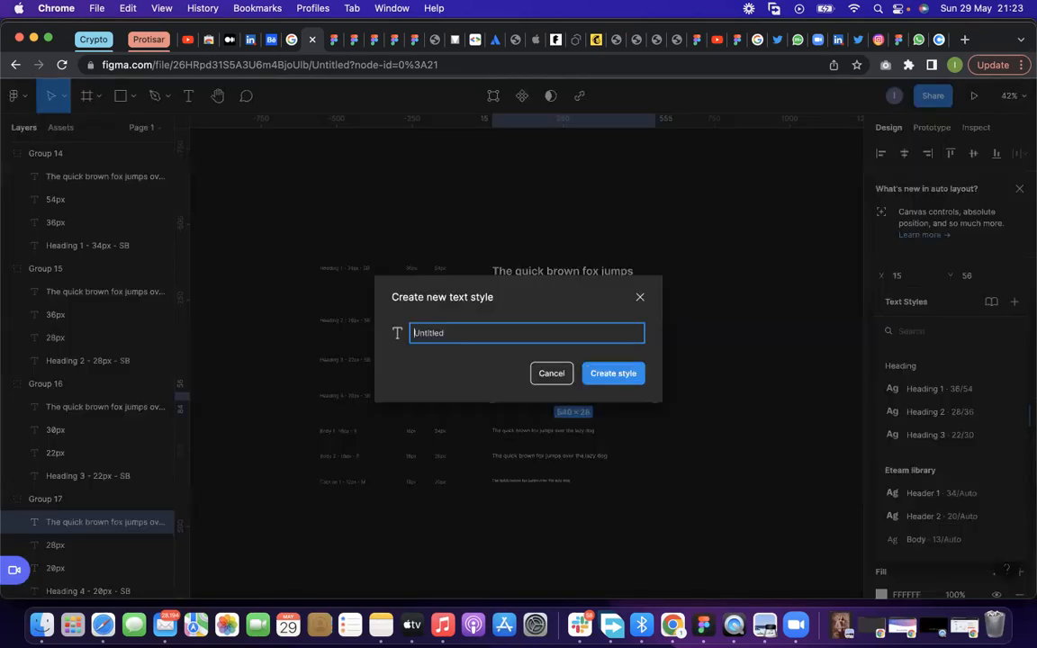
{"action": "type", "text": "Heading/Heading 2"}
{"action": "left_click", "coordinate": [572, 389]}
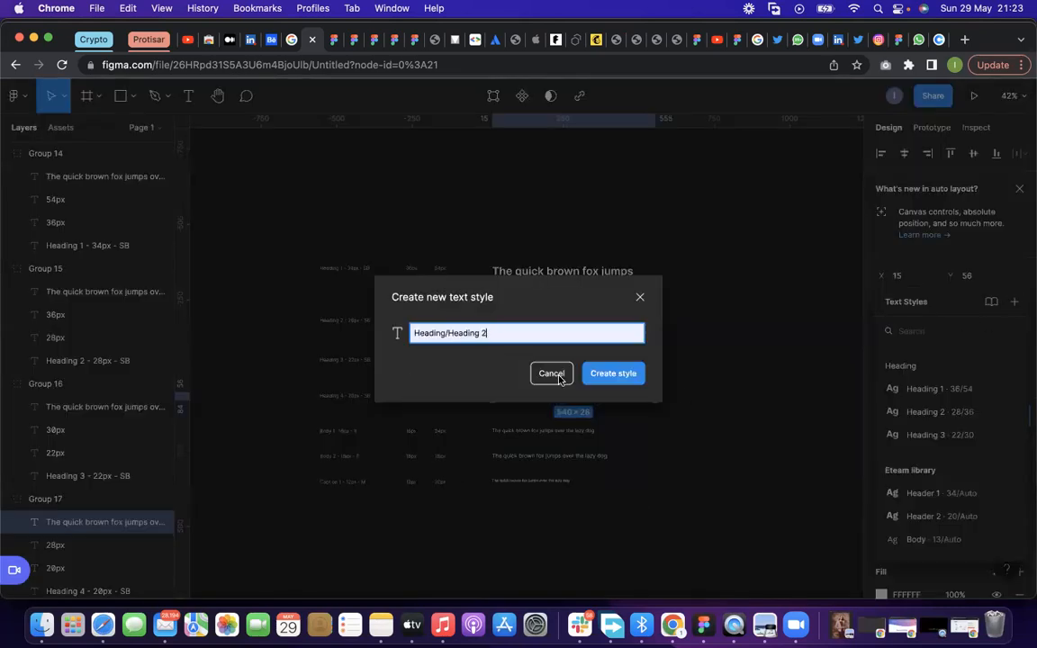
{"action": "key", "text": "BackSpace"}
{"action": "type", "text": "4"}
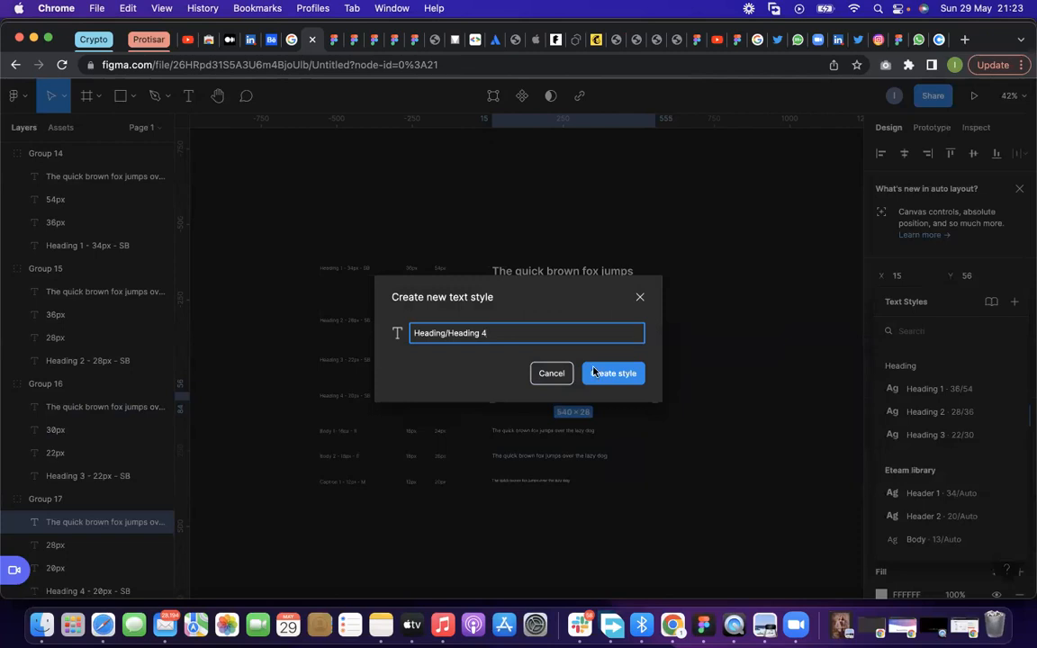
{"action": "left_click", "coordinate": [596, 376]}
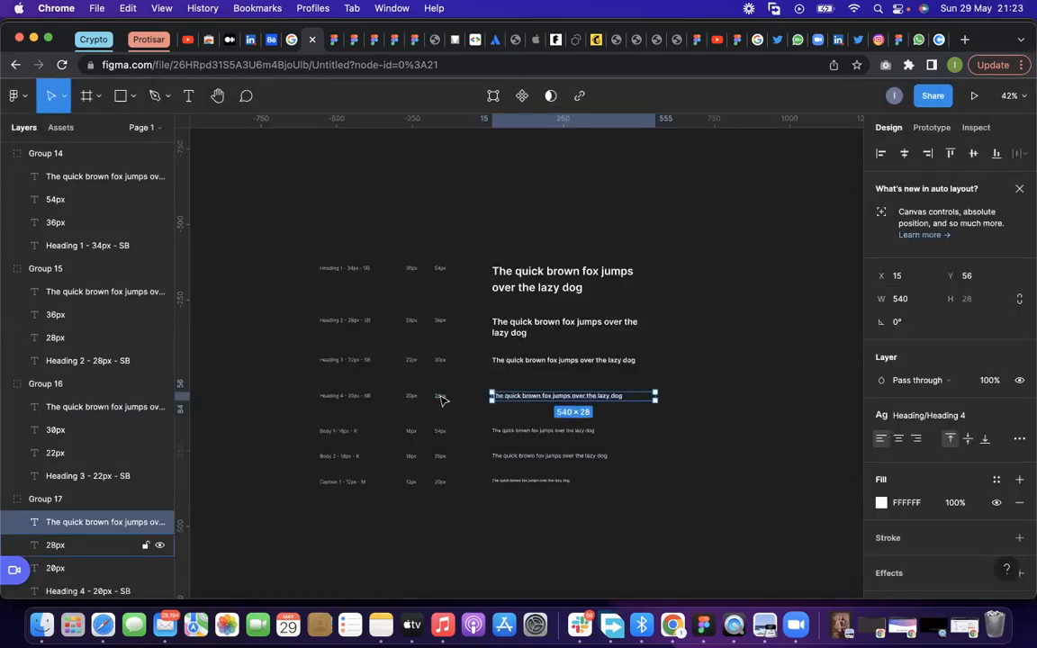
Create a text style named "Body/Body 1" from the Body 1 sample text
{"action": "scroll", "coordinate": [502, 373], "scroll_direction": "down", "scroll_amount": 3}
{"action": "double_click", "coordinate": [528, 373]}
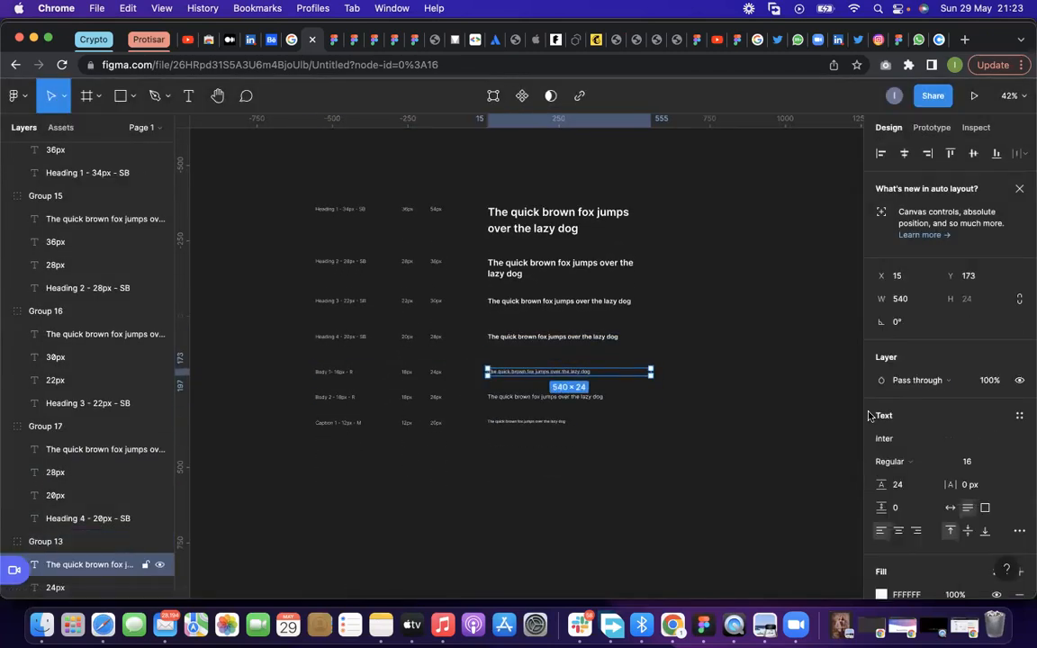
{"action": "left_click", "coordinate": [1020, 414]}
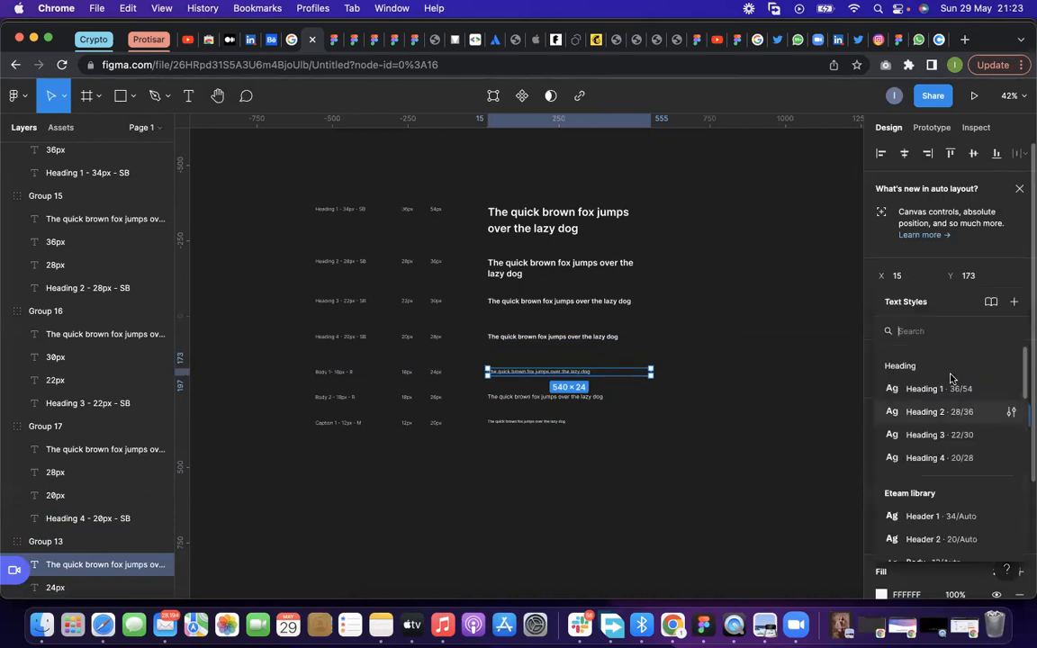
{"action": "left_click", "coordinate": [1014, 302]}
{"action": "type", "text": "Bod"}
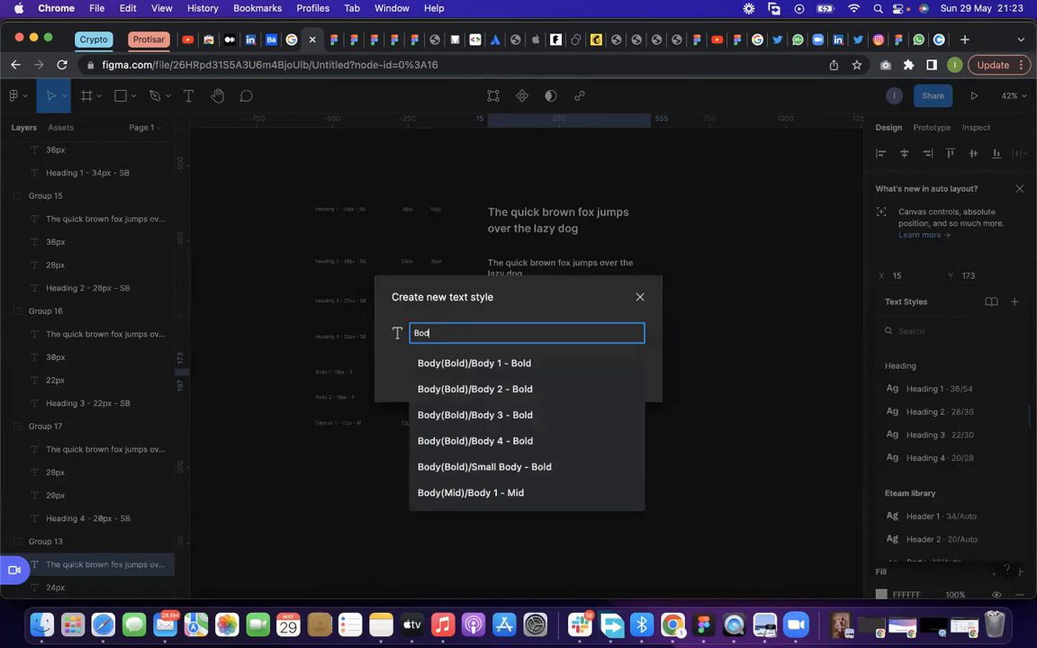
{"action": "type", "text": "uy/"}
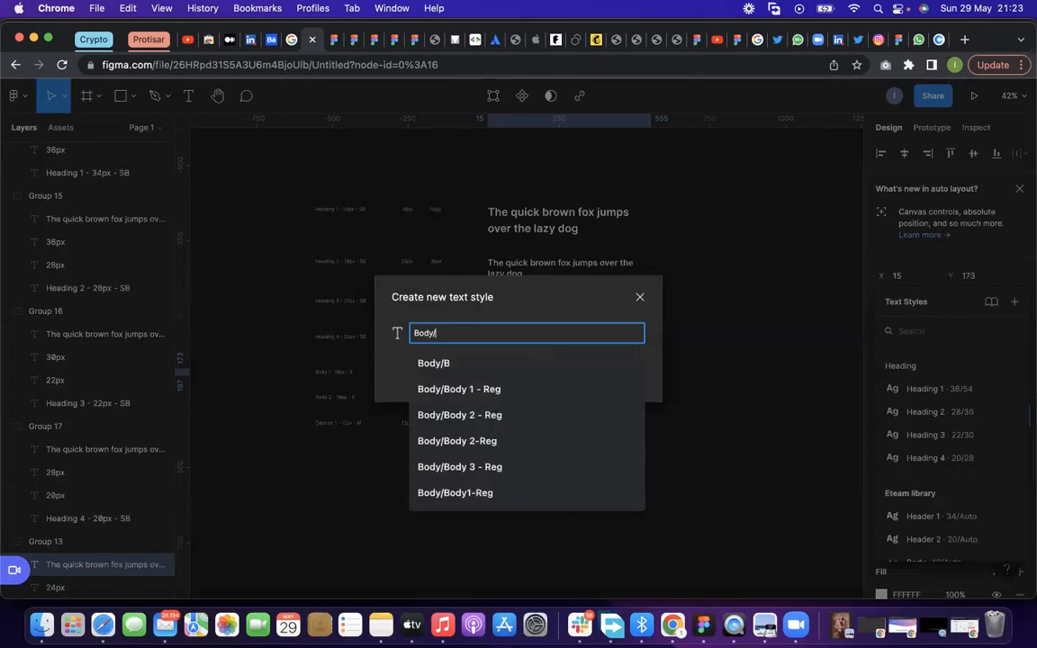
{"action": "type", "text": "Body"}
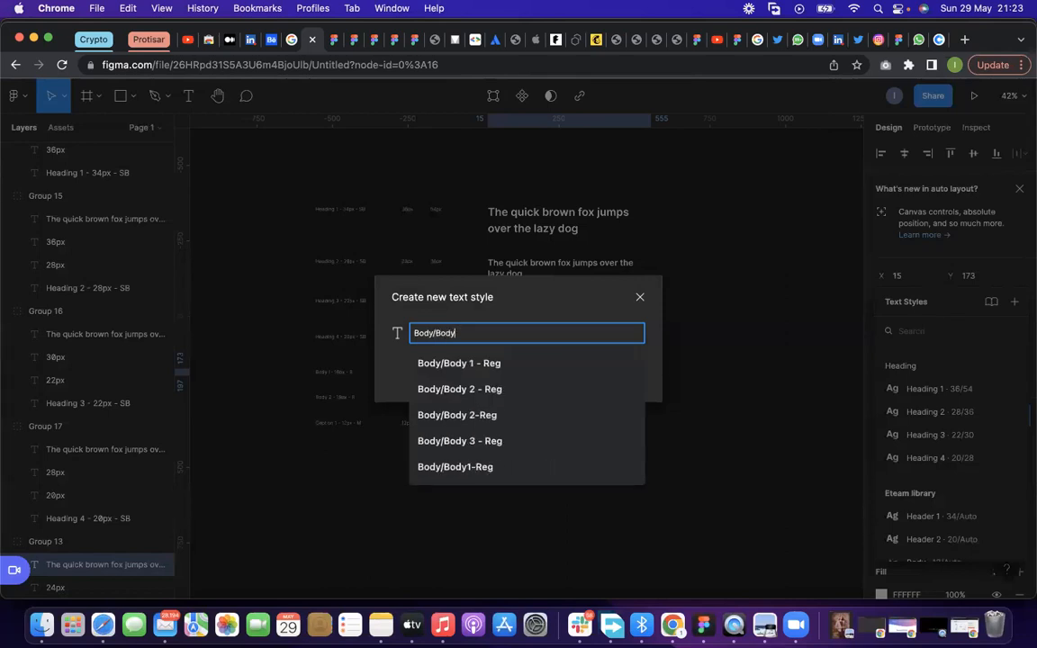
{"action": "type", "text": "1"}
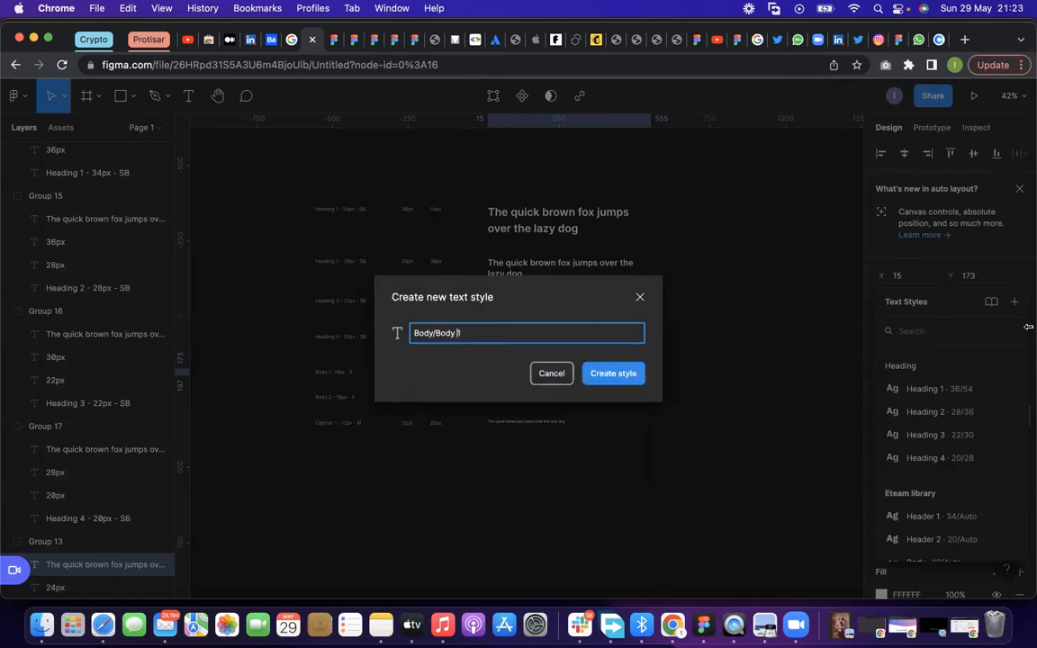
{"action": "left_click", "coordinate": [629, 375]}
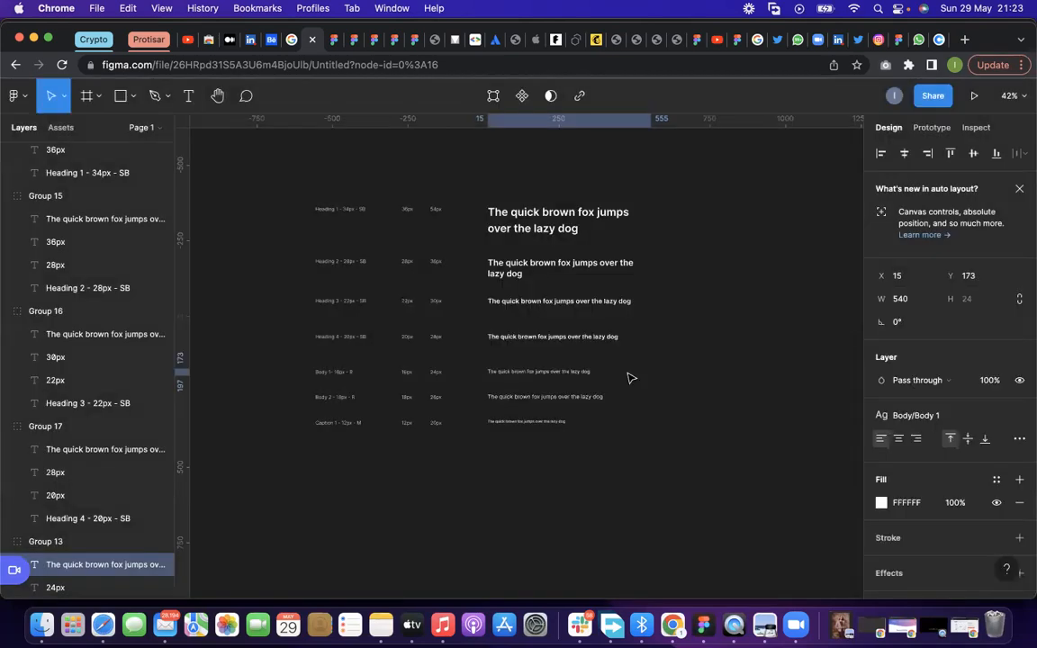
Save the Body 2 sample text as a text style named "Body/Body 2"
{"action": "left_click", "coordinate": [495, 399]}
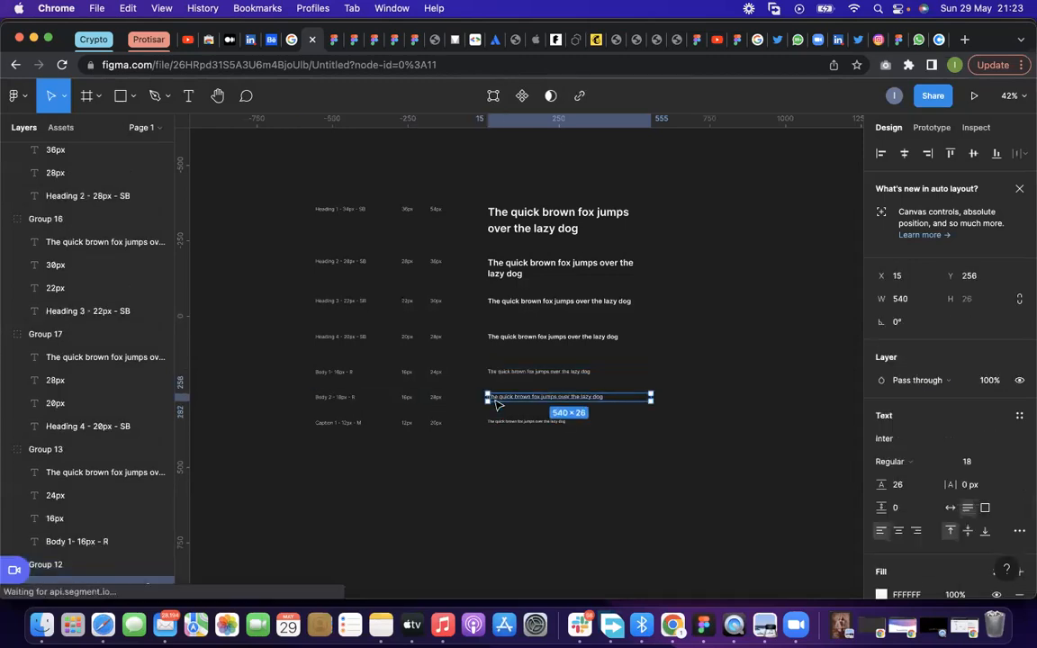
{"action": "left_click", "coordinate": [1015, 415]}
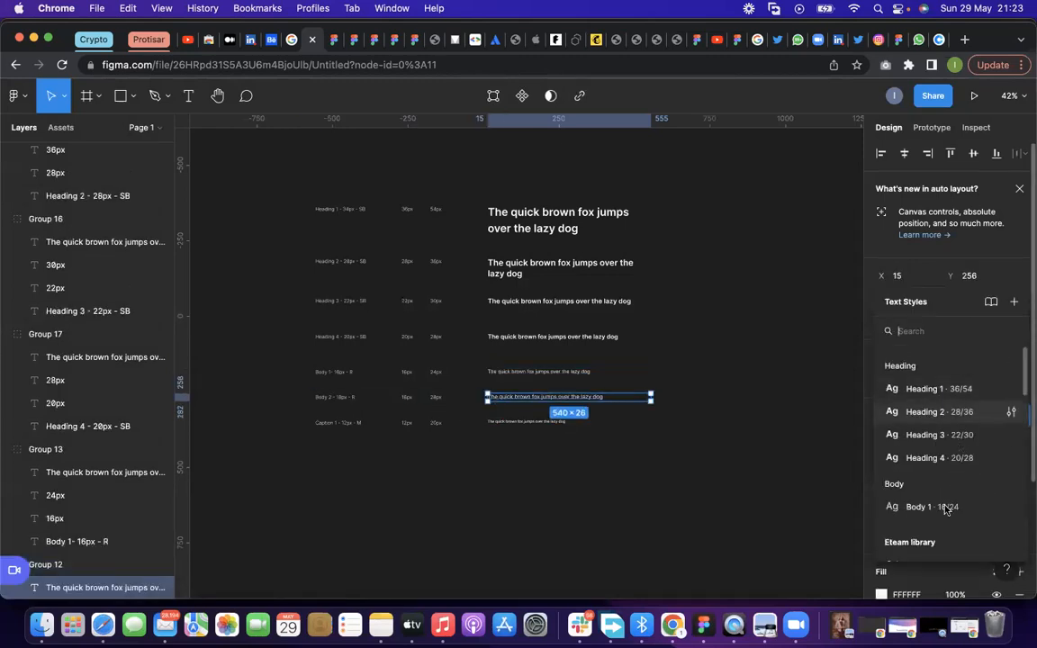
{"action": "left_click", "coordinate": [1014, 302]}
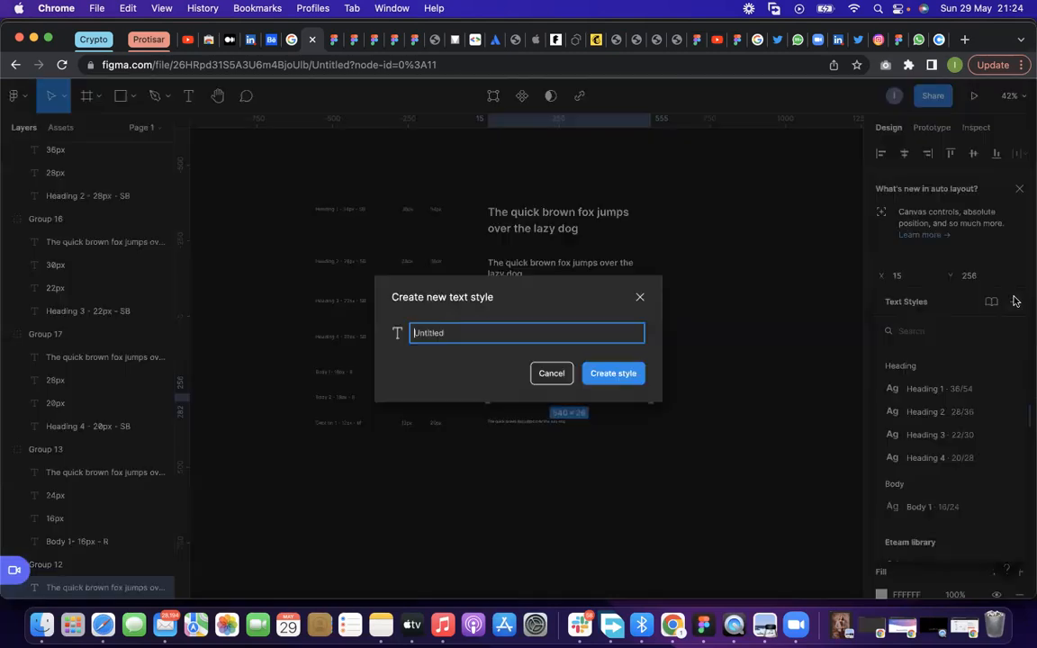
{"action": "type", "text": "Body"}
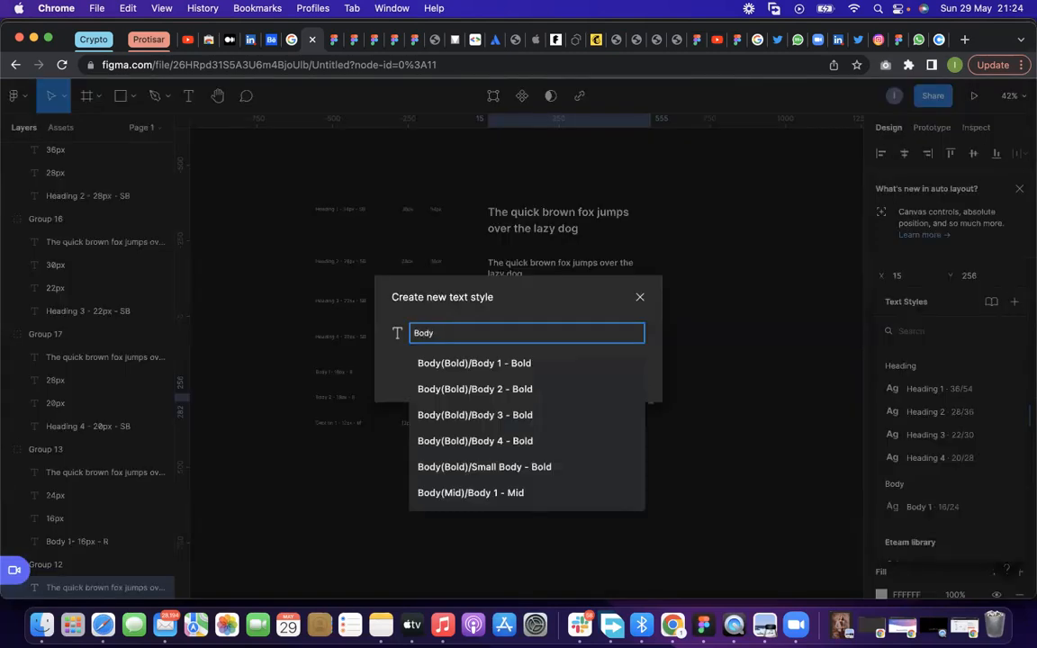
{"action": "type", "text": "/Body 2 - Reg"}
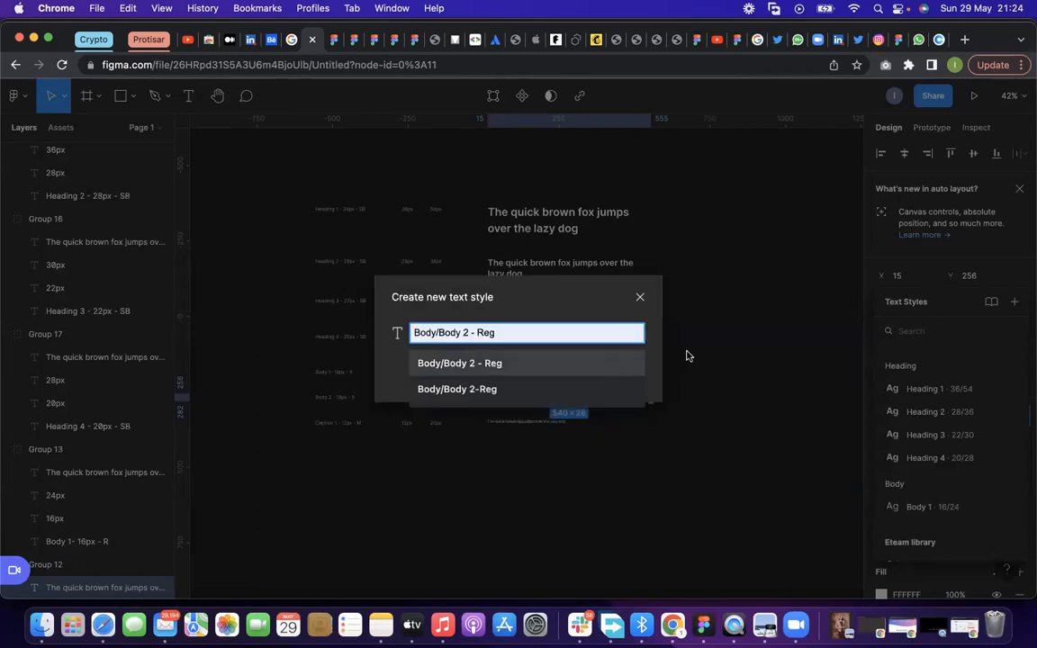
{"action": "key", "text": "Return"}
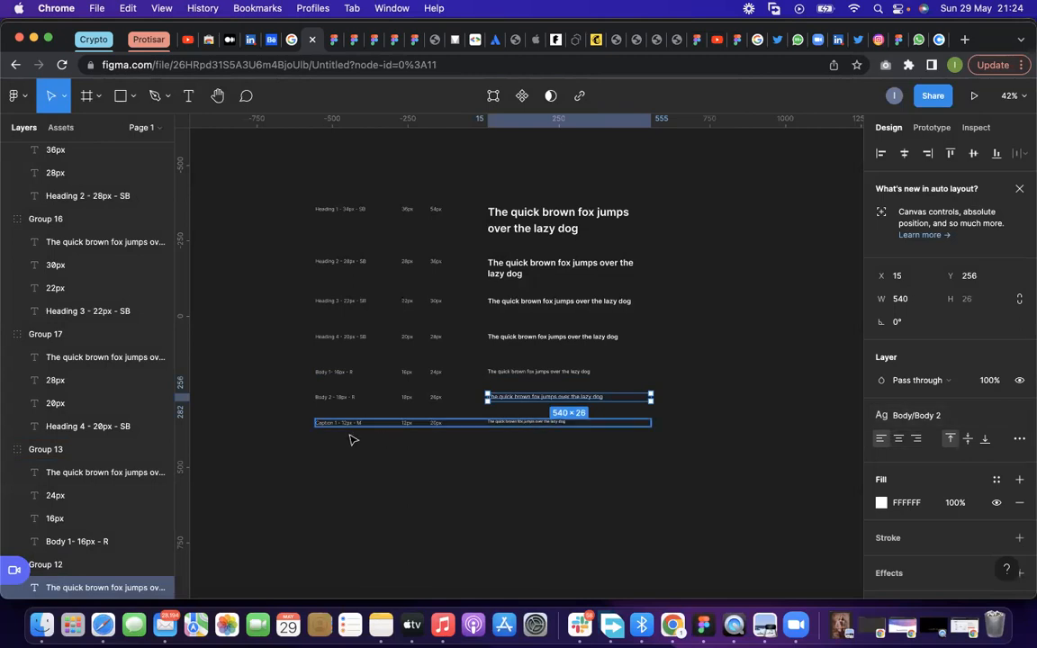
Save the Caption 1 sample text as a text style named "Caption/Caption 1"
{"action": "left_click", "coordinate": [529, 429]}
{"action": "left_click", "coordinate": [991, 418]}
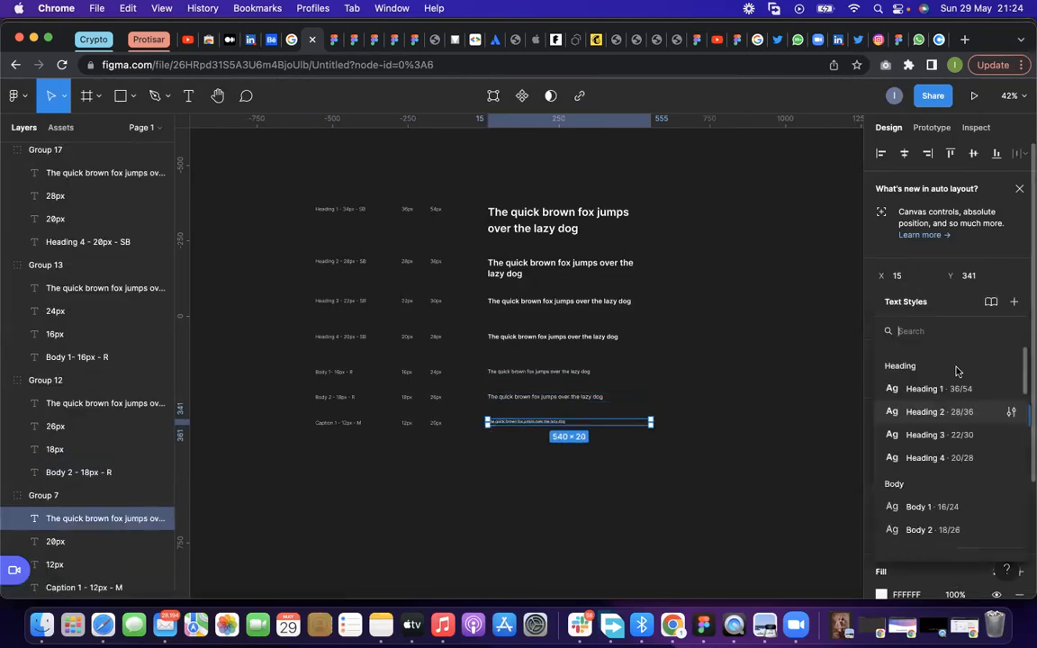
{"action": "left_click", "coordinate": [1011, 303]}
{"action": "type", "text": "Cap"}
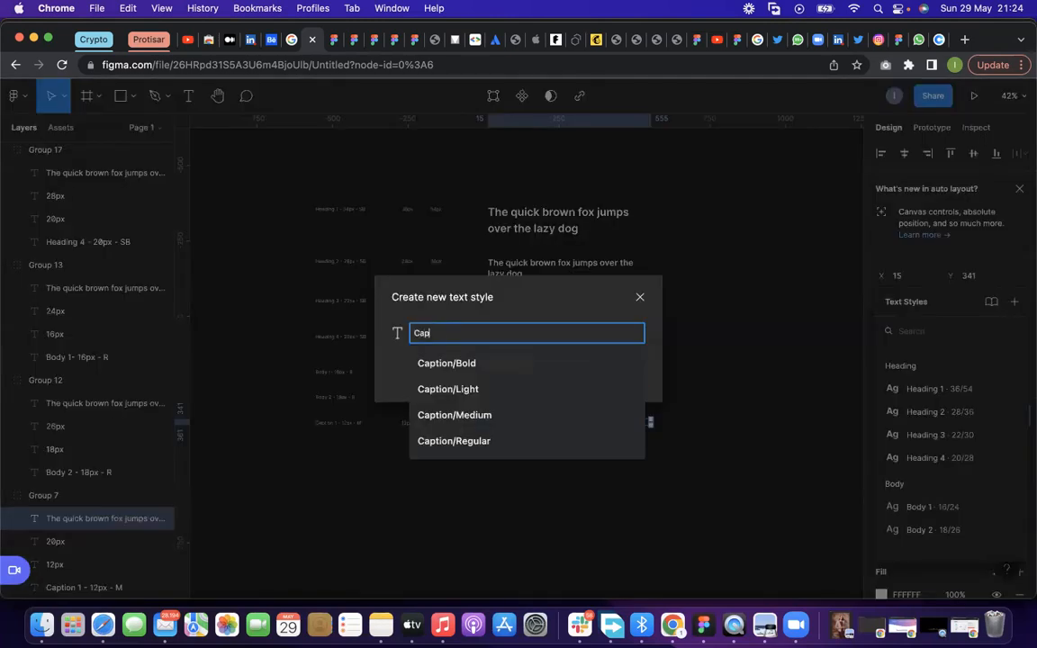
{"action": "type", "text": "tio/"}
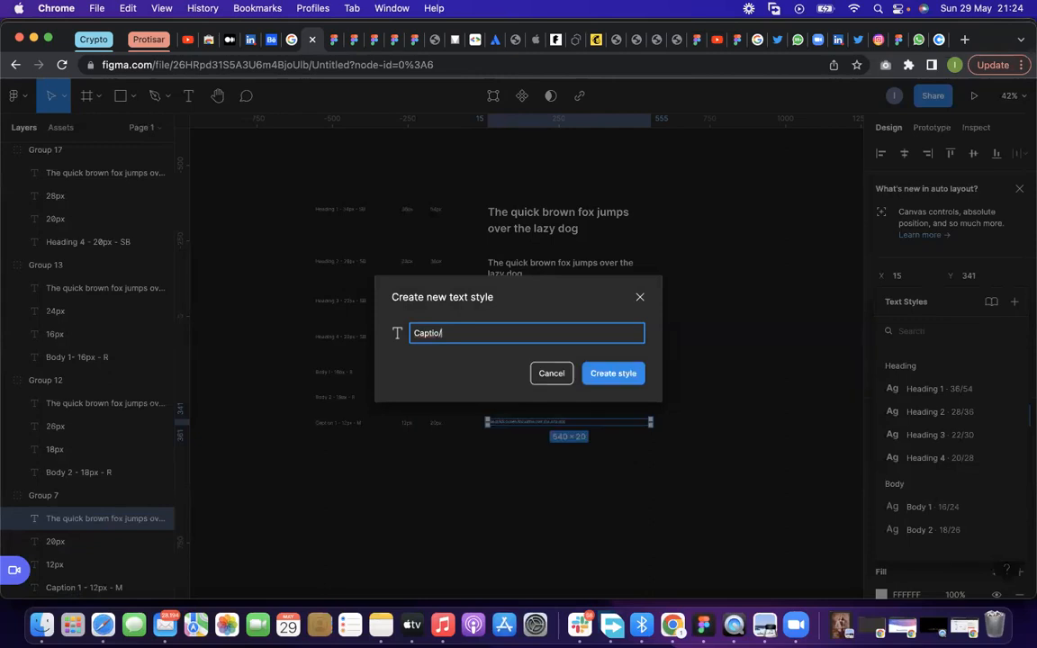
{"action": "key", "text": "BackSpace"}
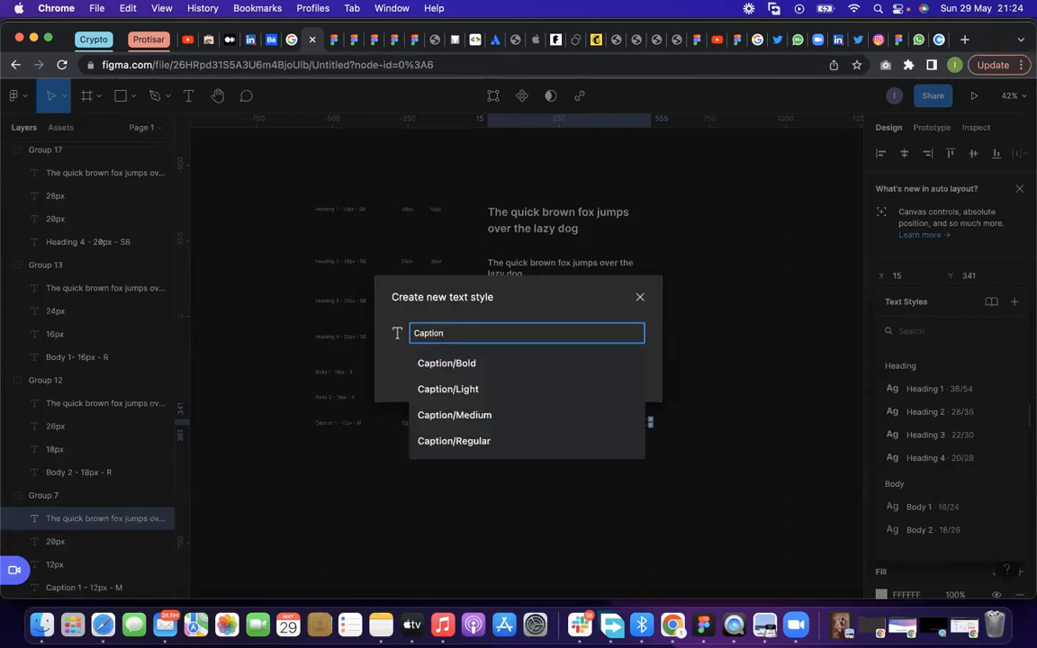
{"action": "key", "text": "Down"}
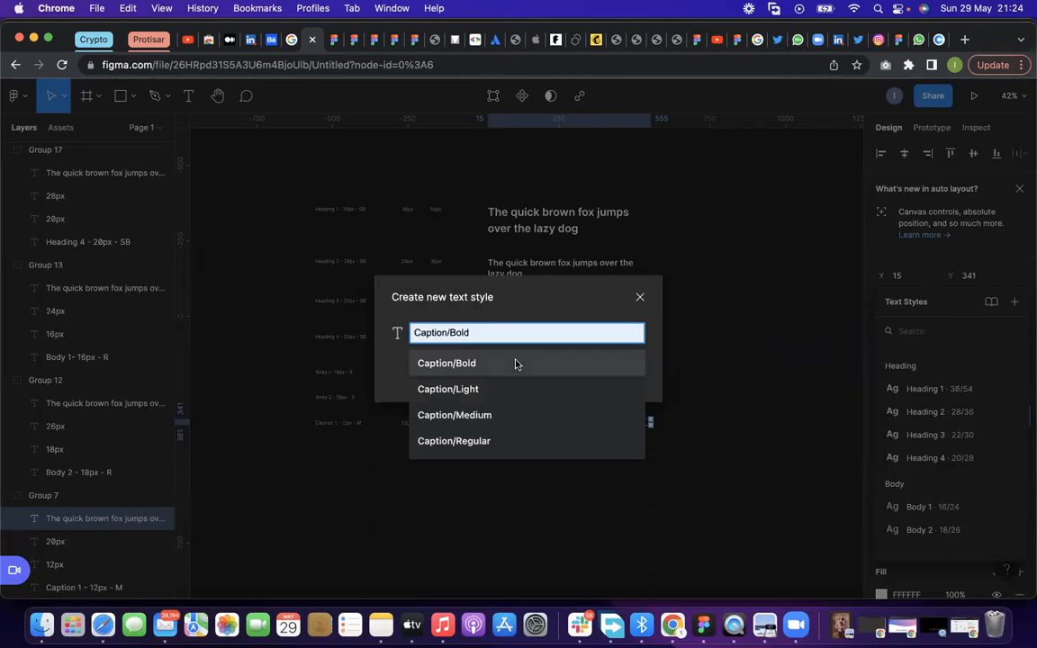
{"action": "key", "text": "Down"}
{"action": "key", "text": "Up"}
{"action": "key", "text": "Escape"}
{"action": "key", "text": "BackSpace"}
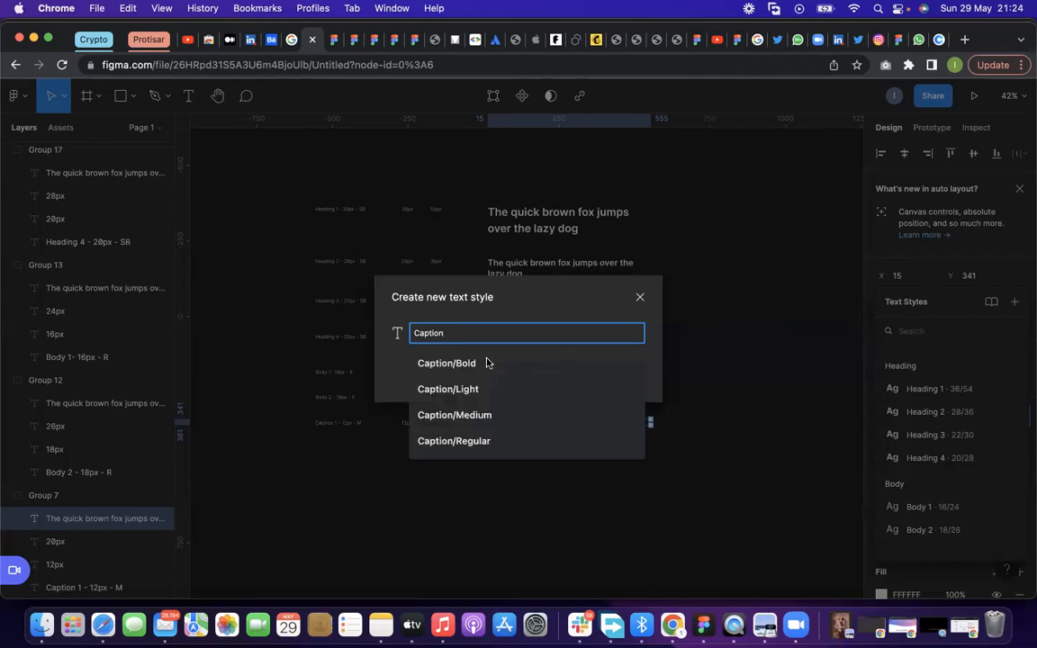
{"action": "type", "text": "/Caption"}
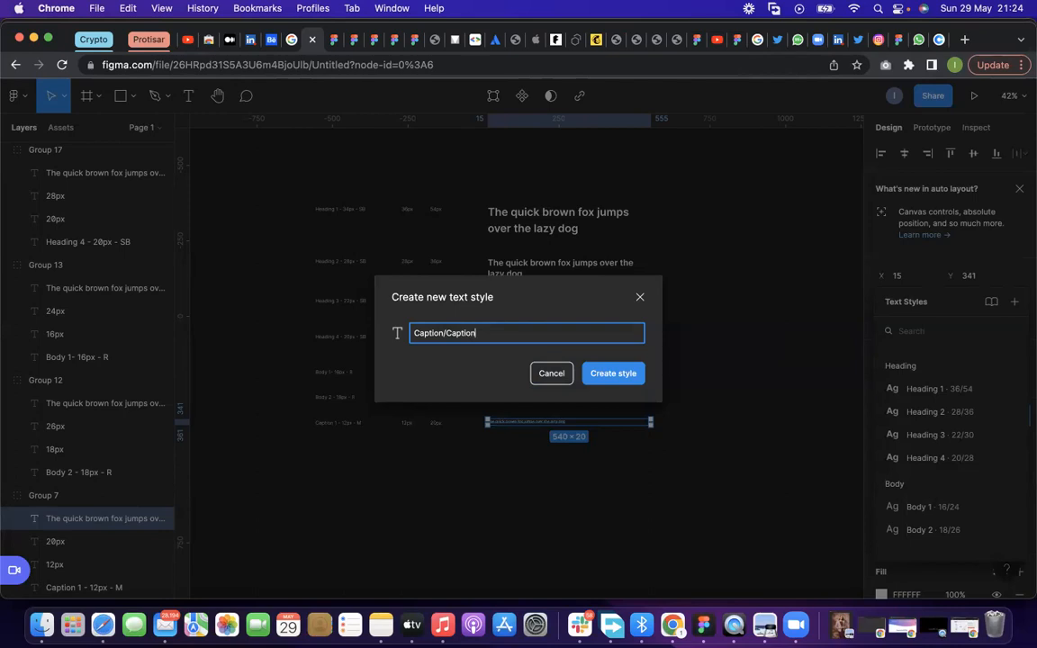
{"action": "left_click", "coordinate": [605, 374]}
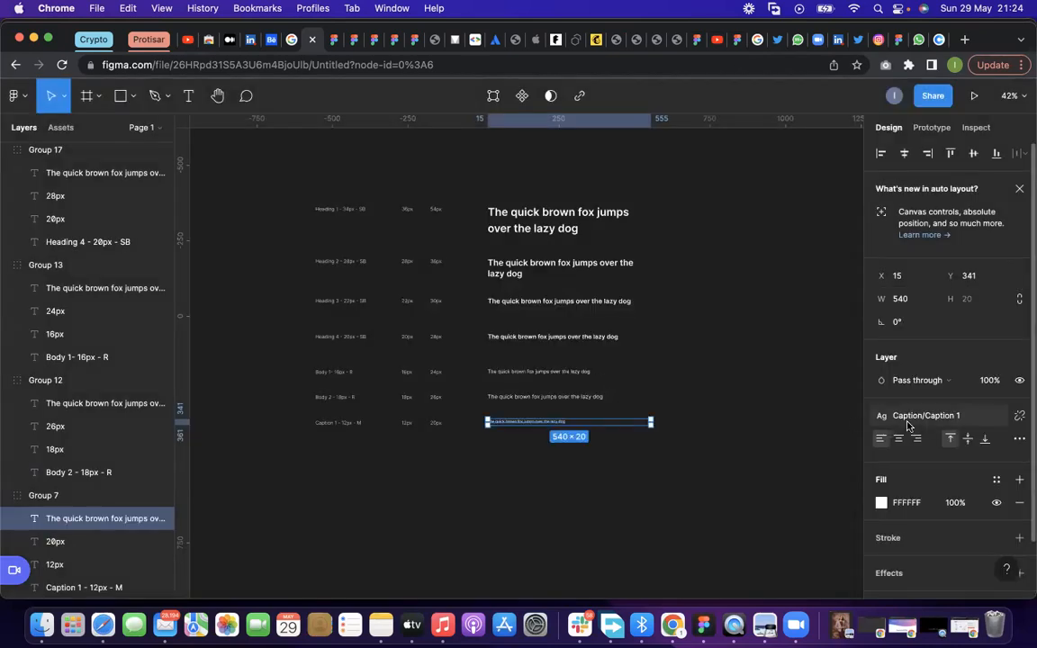
Examine the saved text styles list to review the Heading, Body and Caption groups
{"action": "left_click", "coordinate": [907, 425]}
{"action": "scroll", "coordinate": [936, 389], "scroll_direction": "down", "scroll_amount": 1}
{"action": "scroll", "coordinate": [935, 394], "scroll_direction": "down", "scroll_amount": 2}
{"action": "scroll", "coordinate": [923, 377], "scroll_direction": "up", "scroll_amount": 5}
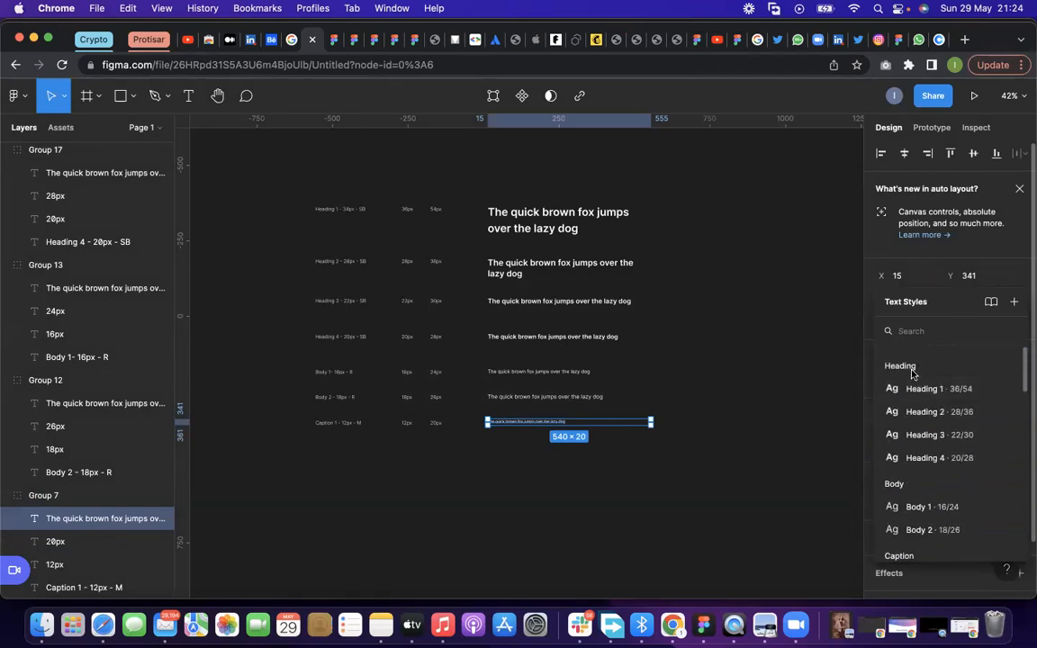
{"action": "scroll", "coordinate": [895, 493], "scroll_direction": "down", "scroll_amount": 2}
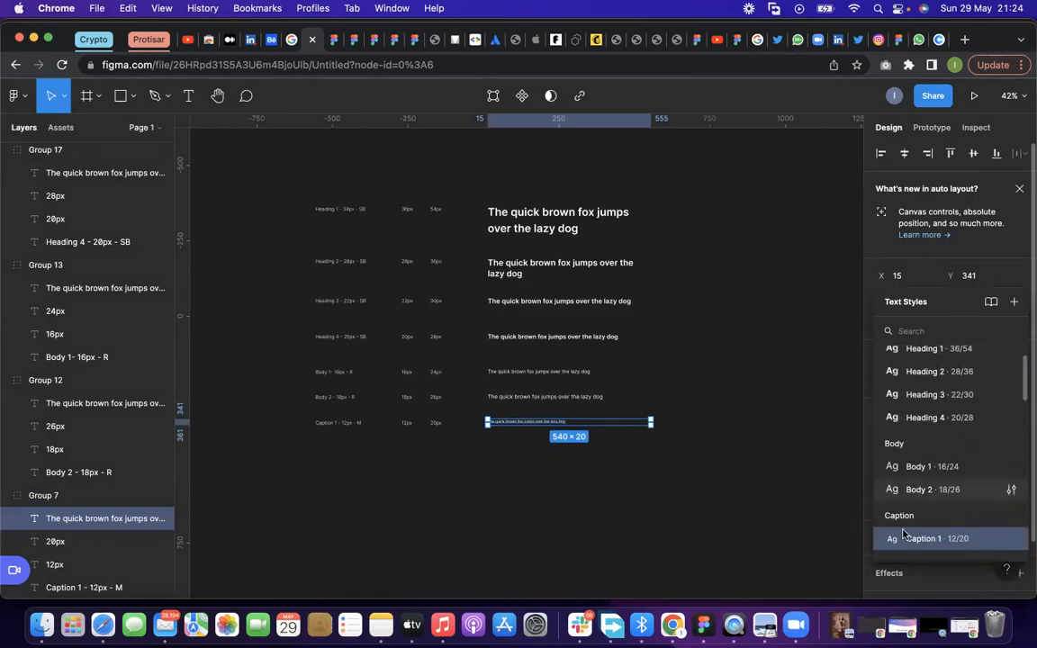
{"action": "scroll", "coordinate": [916, 389], "scroll_direction": "up", "scroll_amount": 1}
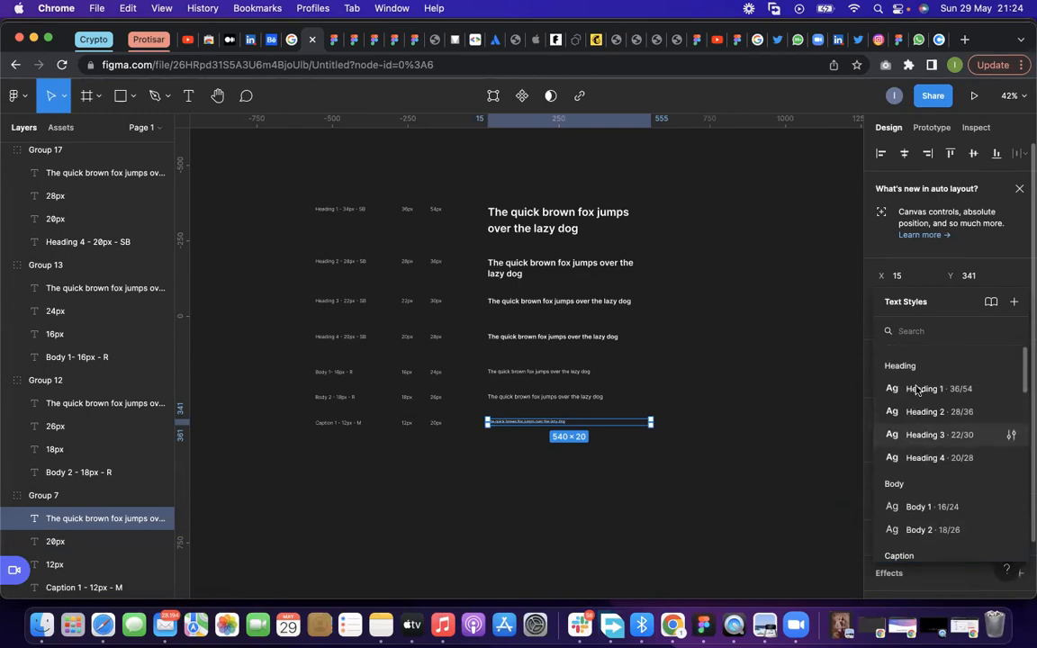
{"action": "scroll", "coordinate": [909, 396], "scroll_direction": "down", "scroll_amount": 3}
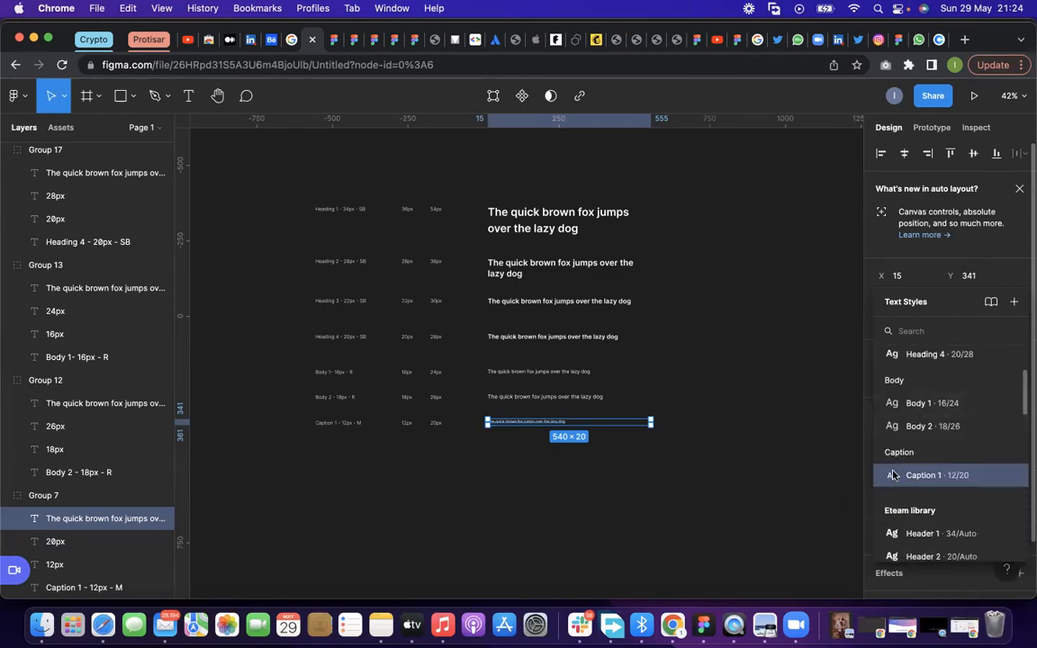
{"action": "scroll", "coordinate": [704, 375], "scroll_direction": "left", "scroll_amount": 2}
{"action": "scroll", "coordinate": [704, 374], "scroll_direction": "right", "scroll_amount": 3}
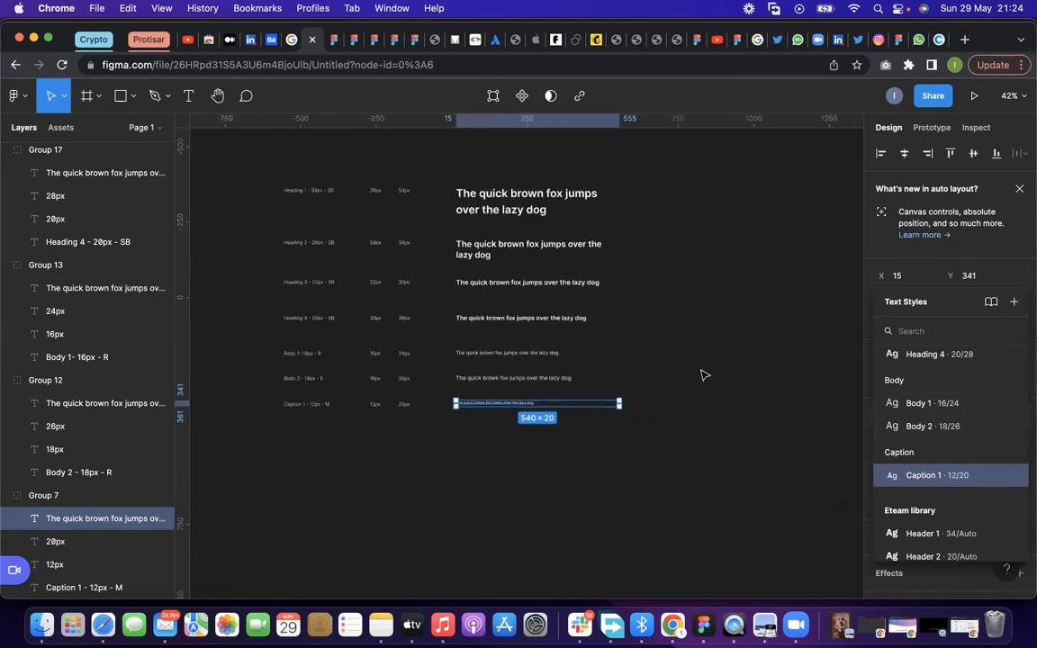
{"action": "left_click", "coordinate": [751, 220]}
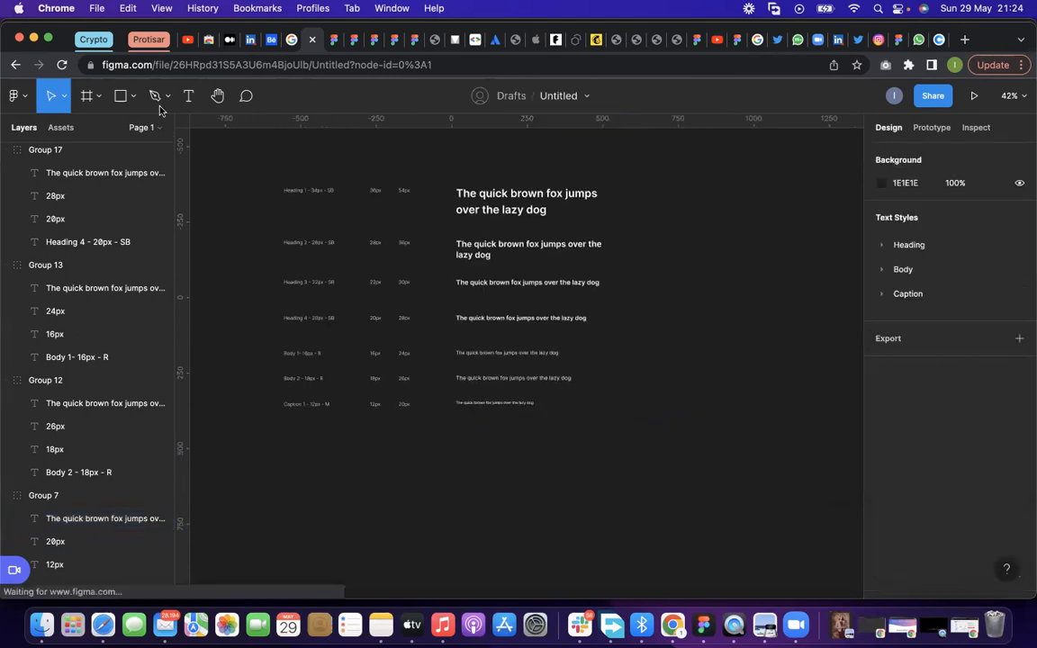
Draw a rectangle about 518 × 353 on the empty canvas beside the sample texts
{"action": "left_click", "coordinate": [134, 98]}
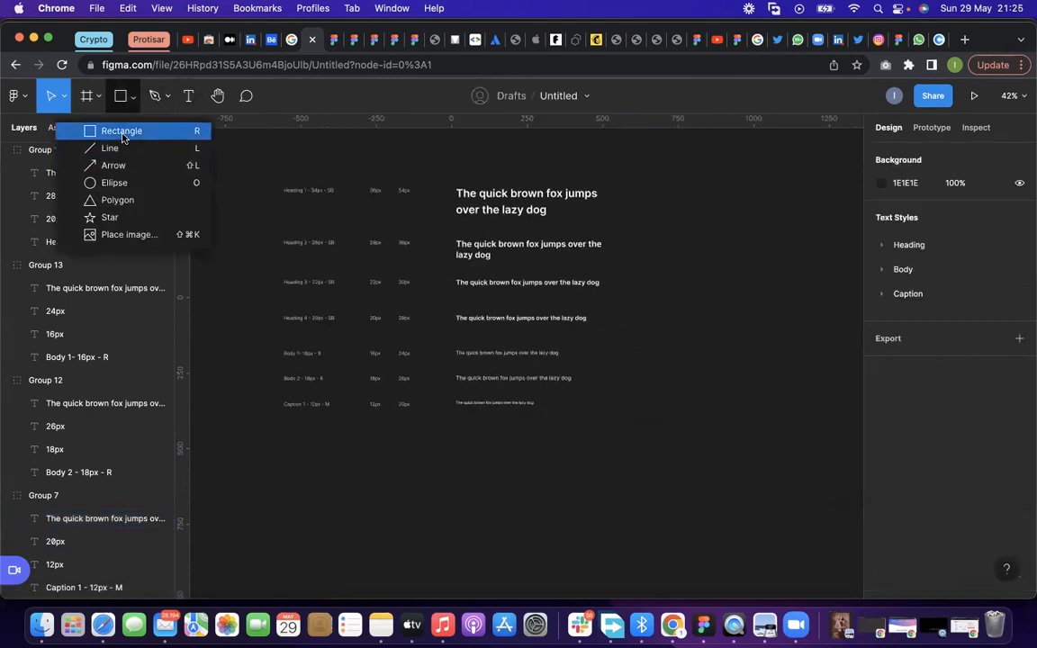
{"action": "left_click", "coordinate": [101, 132]}
{"action": "left_click_drag", "start_coordinate": [675, 197], "coordinate": [832, 303]}
{"action": "scroll", "coordinate": [333, 307], "scroll_direction": "up", "scroll_amount": 1}
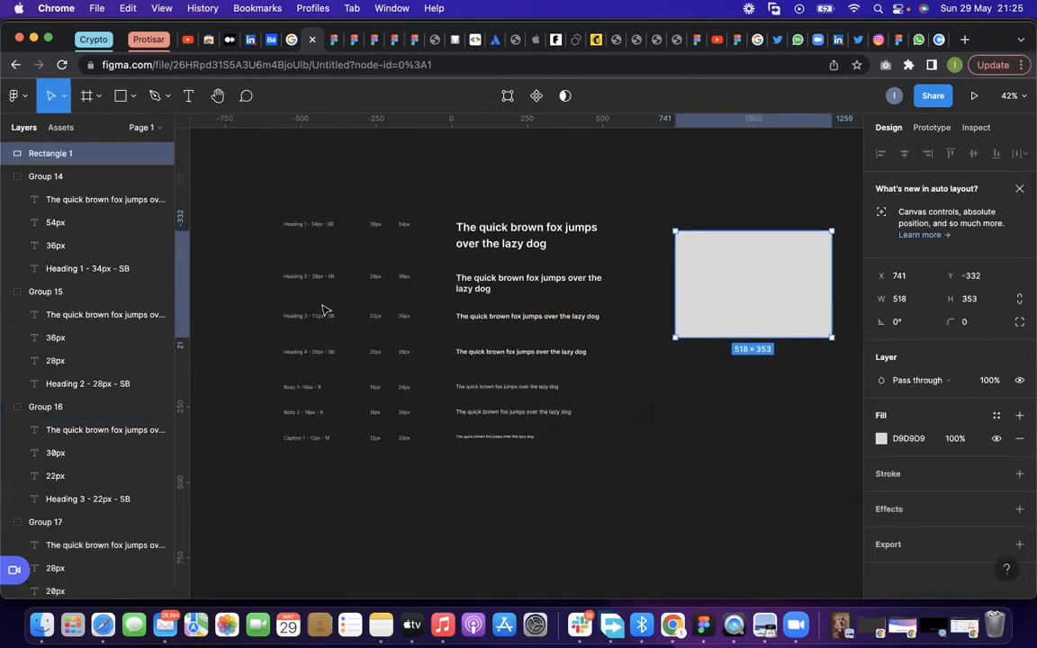
{"action": "scroll", "coordinate": [679, 309], "scroll_direction": "down", "scroll_amount": 3, "text": "ctrl"}
{"action": "scroll", "coordinate": [688, 311], "scroll_direction": "up", "scroll_amount": 2, "text": "ctrl"}
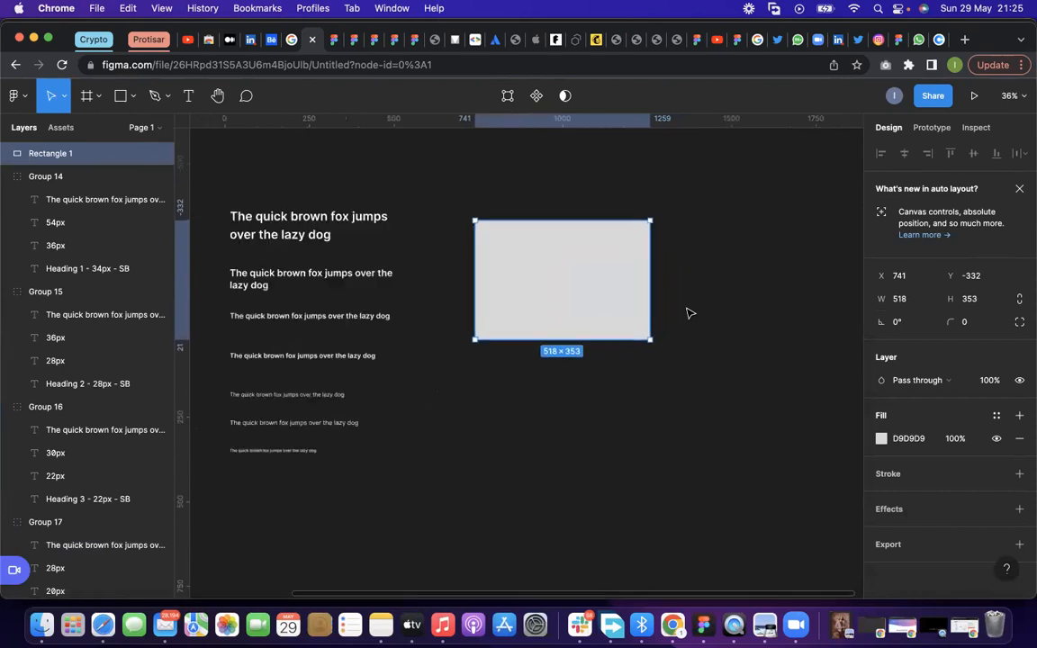
{"action": "scroll", "coordinate": [576, 289], "scroll_direction": "up", "scroll_amount": 2, "text": "ctrl"}
Duplicate the rectangle and fit the copy directly beneath the original as a strip about 85 high
{"action": "left_click_drag", "start_coordinate": [577, 289], "coordinate": [576, 393]}
{"action": "left_click_drag", "start_coordinate": [584, 469], "coordinate": [583, 397]}
{"action": "left_click_drag", "start_coordinate": [584, 346], "coordinate": [587, 357]}
{"action": "left_click", "coordinate": [720, 288]}
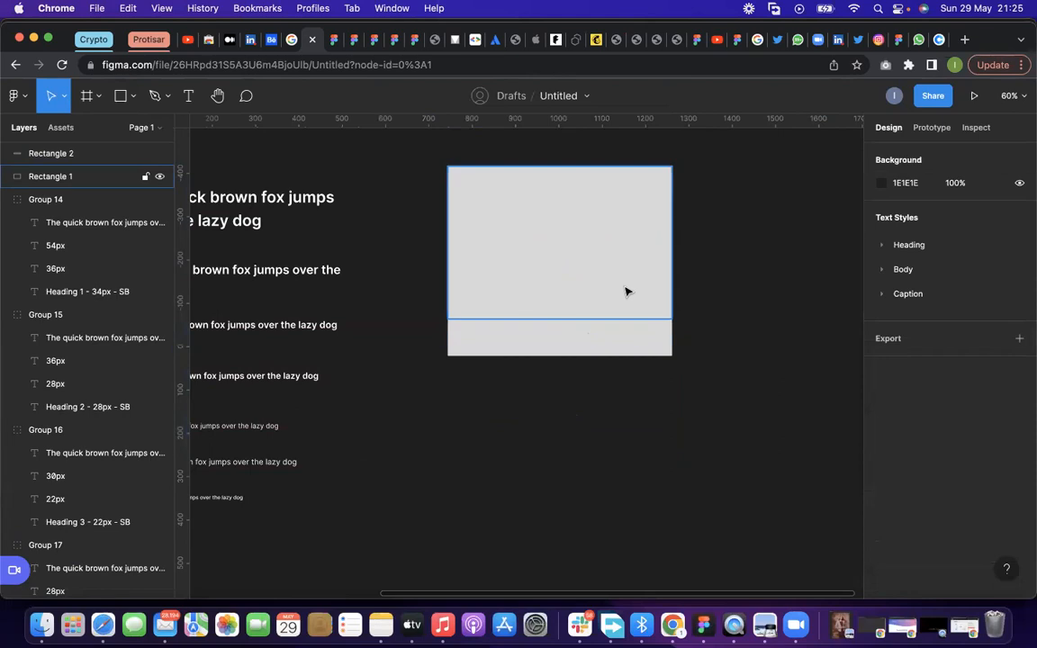
Change the large upper rectangle's fill to the solid blue 183FA5
{"action": "left_click", "coordinate": [627, 291]}
{"action": "scroll", "coordinate": [628, 291], "scroll_direction": "up", "scroll_amount": 1}
{"action": "left_click", "coordinate": [592, 336]}
{"action": "left_click", "coordinate": [585, 280]}
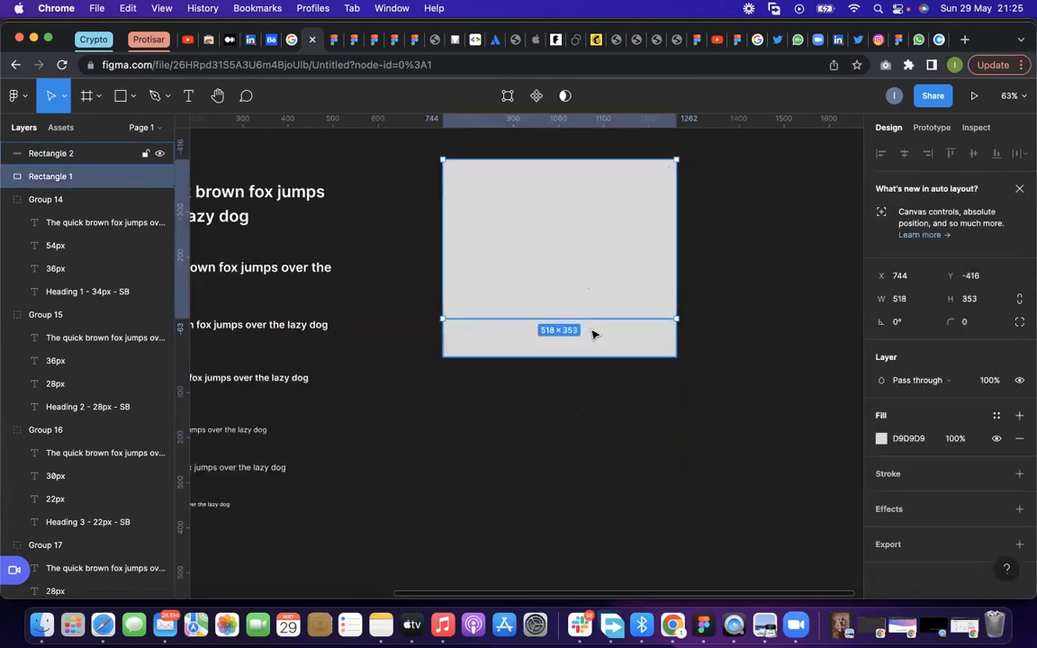
{"action": "left_click", "coordinate": [592, 334]}
{"action": "left_click", "coordinate": [586, 280]}
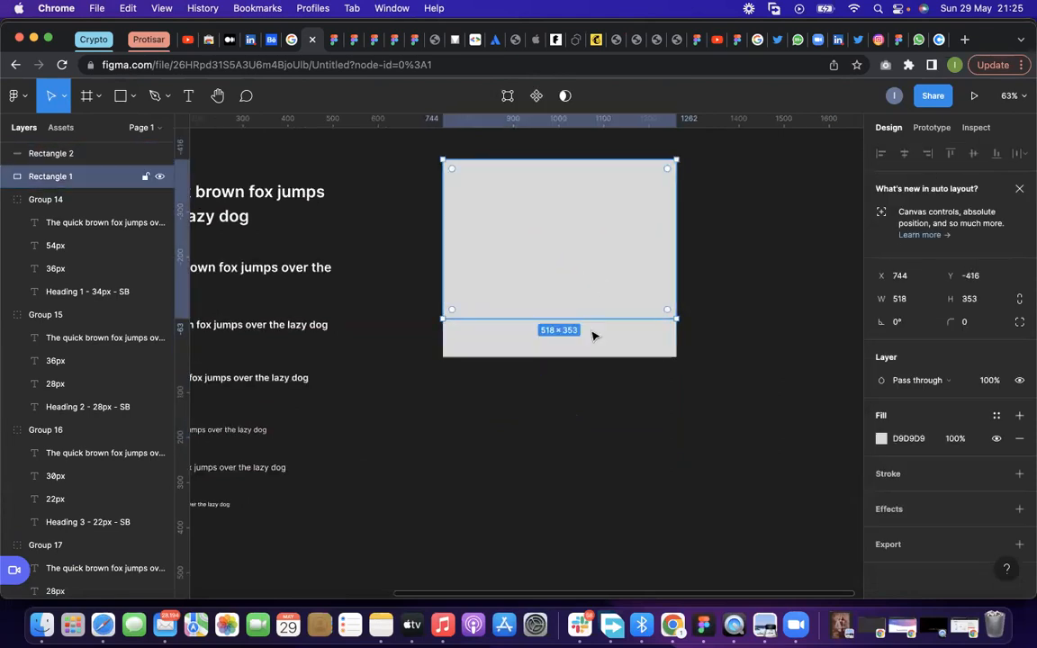
{"action": "left_click", "coordinate": [881, 438]}
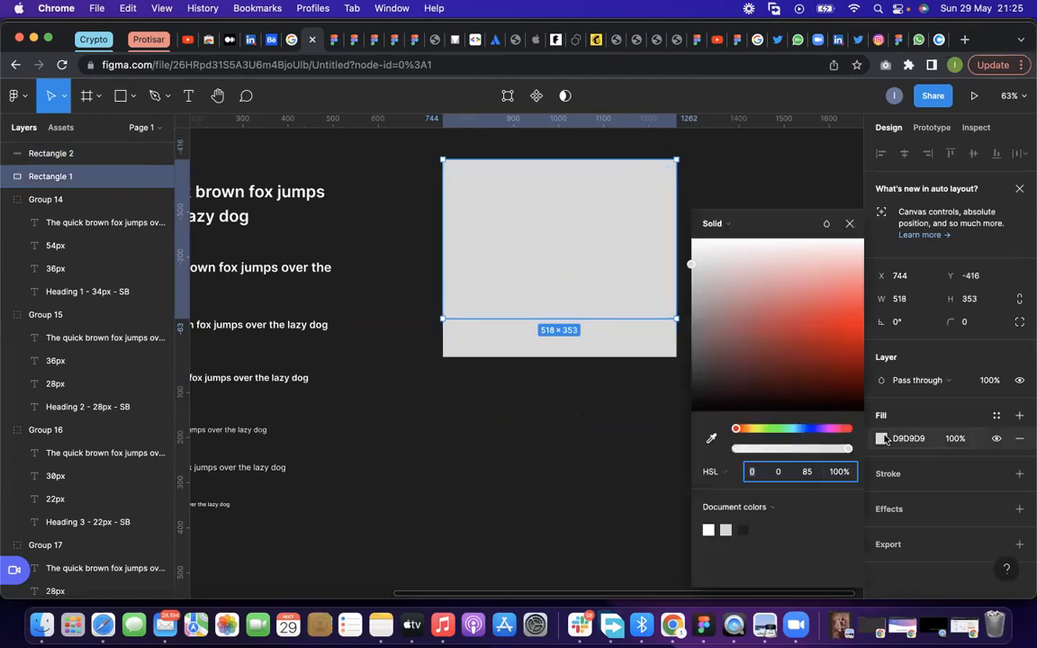
{"action": "left_click", "coordinate": [805, 429]}
{"action": "left_click", "coordinate": [819, 347]}
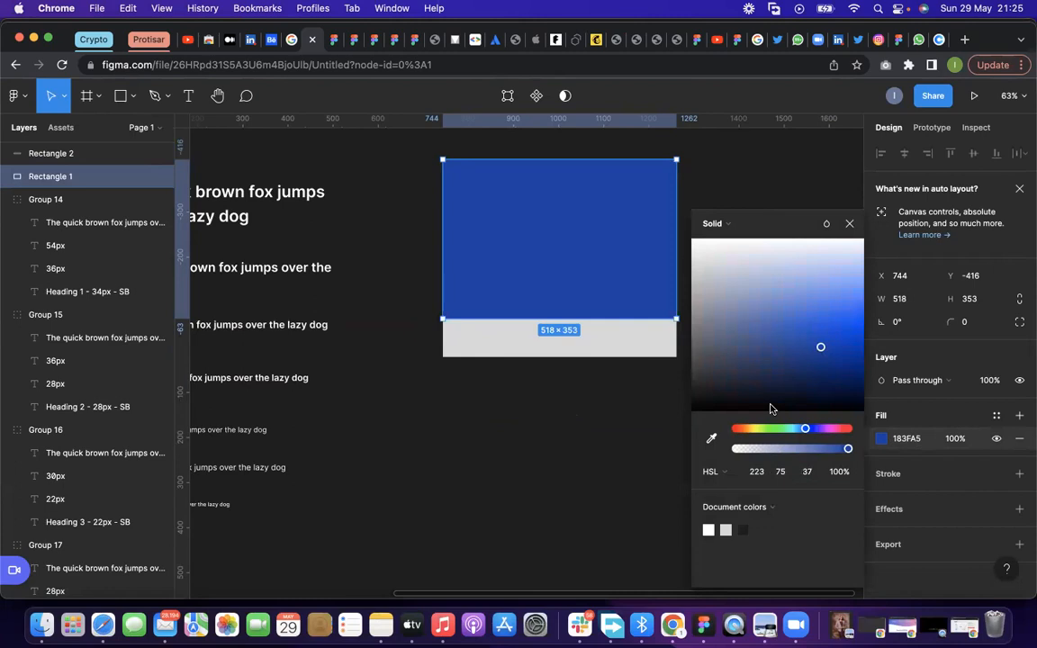
{"action": "left_click", "coordinate": [727, 475]}
{"action": "left_click", "coordinate": [758, 193]}
{"action": "left_click", "coordinate": [758, 194]}
{"action": "left_click", "coordinate": [673, 218]}
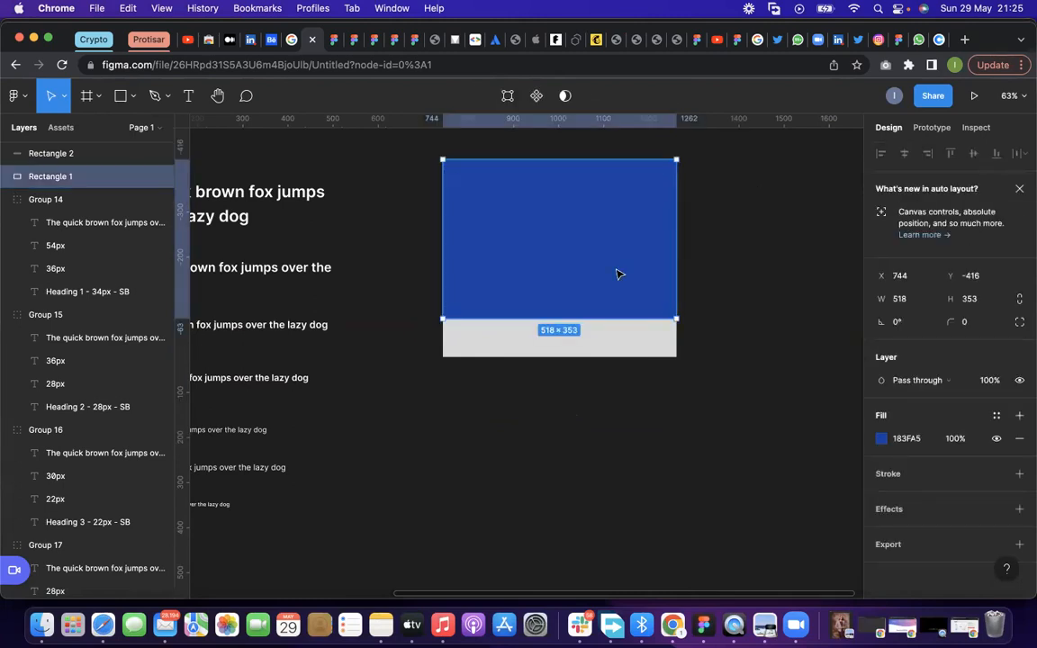
Set the lower strip's width to one ninth of its size by entering 518/9
{"action": "left_click", "coordinate": [626, 343]}
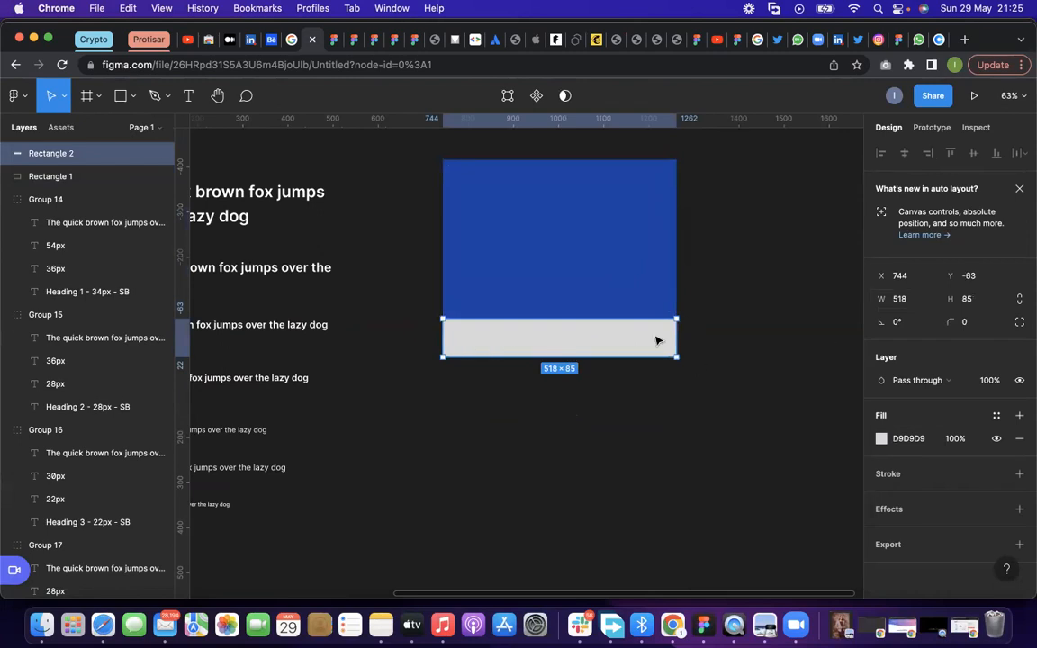
{"action": "left_click", "coordinate": [703, 319]}
{"action": "left_click", "coordinate": [623, 336]}
{"action": "left_click", "coordinate": [918, 307]}
{"action": "left_click", "coordinate": [917, 307]}
{"action": "left_click", "coordinate": [820, 284]}
Duplicate the narrow rectangle flush beside itself and put both rectangles in an auto layout
{"action": "left_click", "coordinate": [460, 339]}
{"action": "left_click_drag", "start_coordinate": [458, 340], "coordinate": [484, 340]}
{"action": "left_click", "coordinate": [452, 344]}
{"action": "left_click", "coordinate": [479, 340], "text": "shift"}
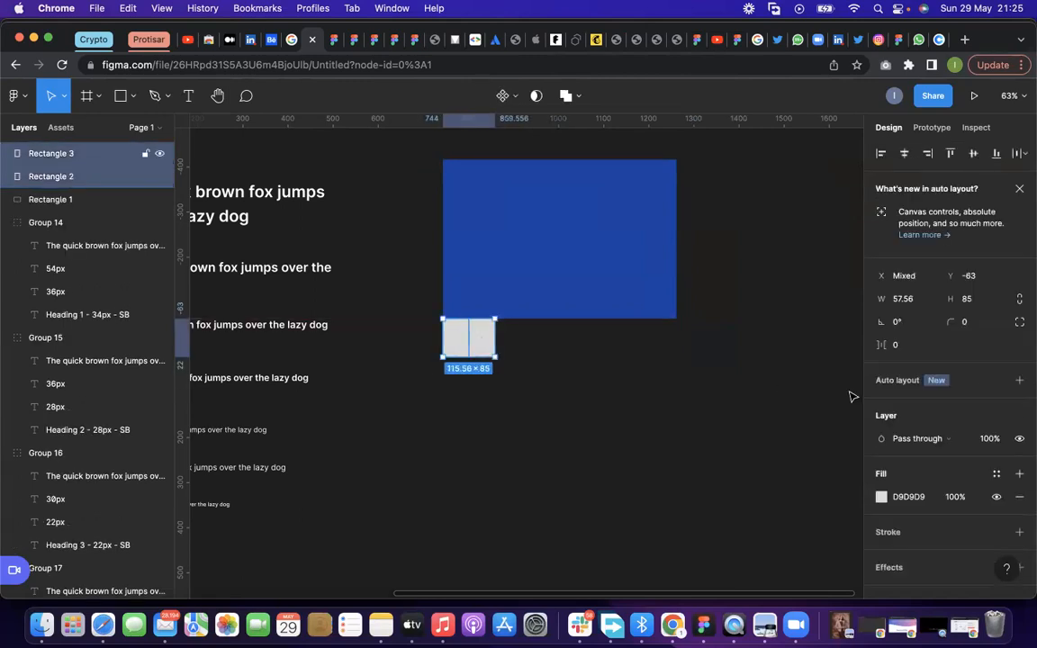
{"action": "key", "text": "shift+a"}
Paste seven more copies of the narrow rectangle into the auto layout, filling the width beneath the blue rectangle
{"action": "left_click", "coordinate": [486, 342]}
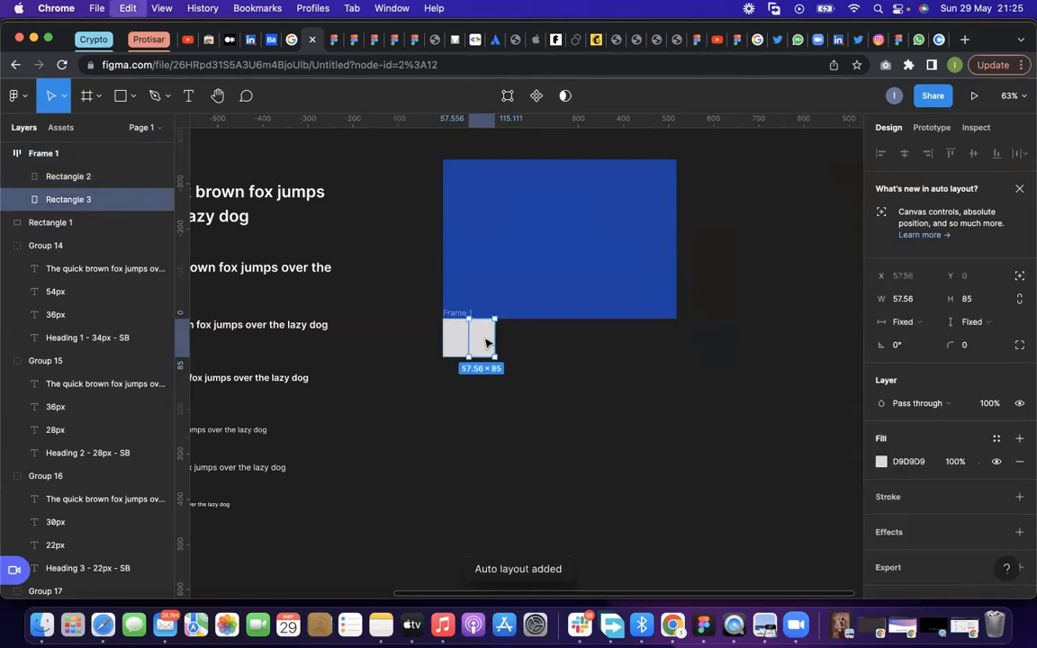
{"action": "key", "text": "super+v"}
{"action": "key", "text": "super+v"}
{"action": "key", "text": "super+v"}
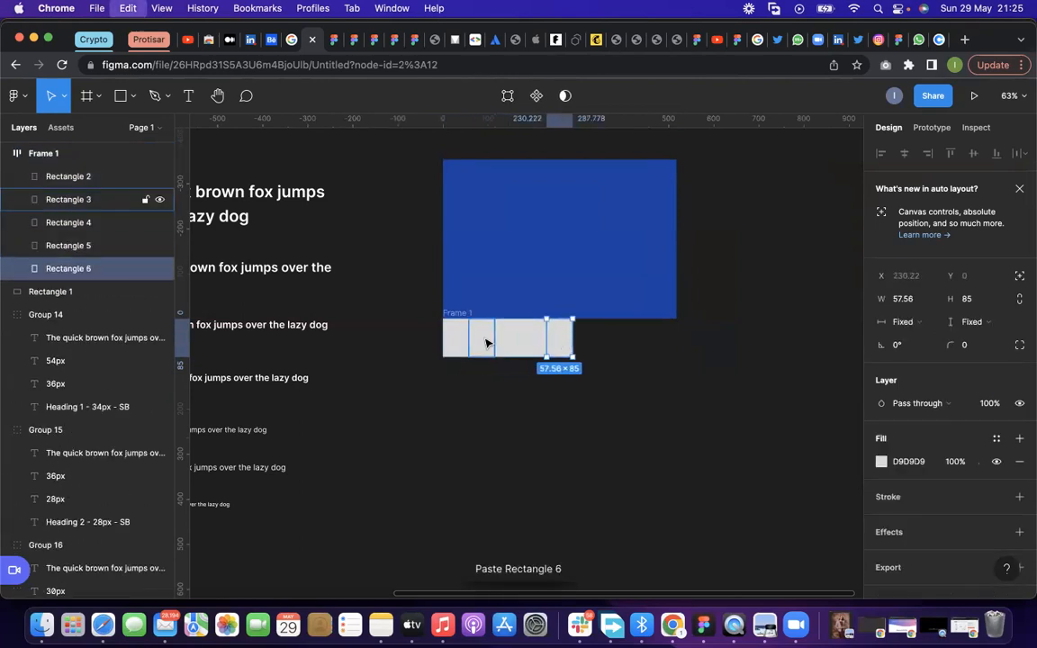
{"action": "key", "text": "super+v"}
{"action": "key", "text": "super+v"}
{"action": "key", "text": "super+v"}
{"action": "key", "text": "super+v"}
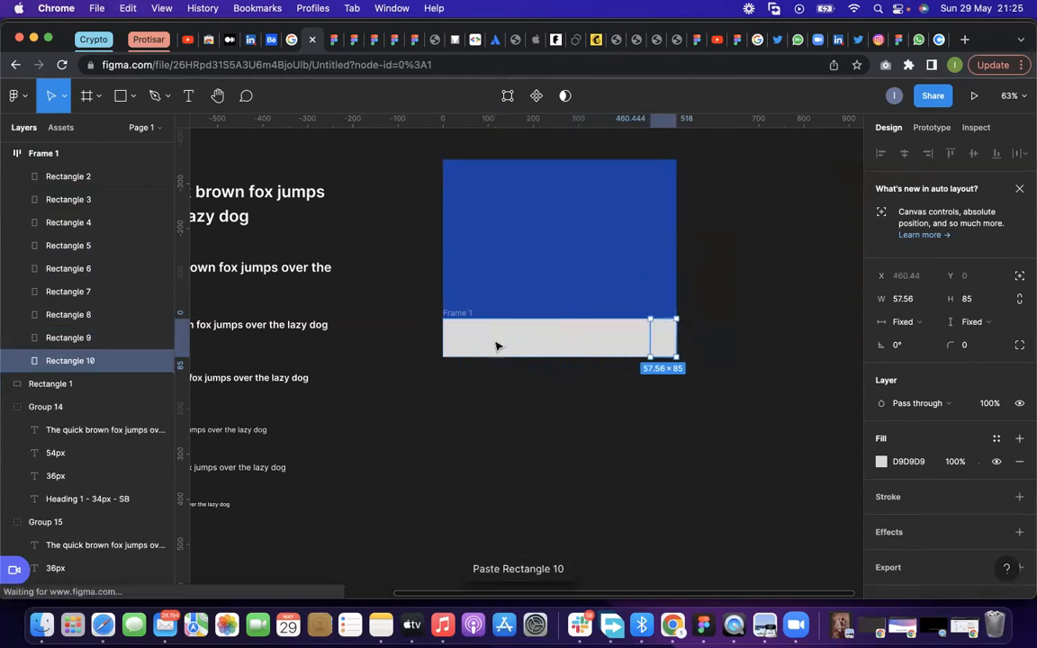
{"action": "key", "text": "Escape"}
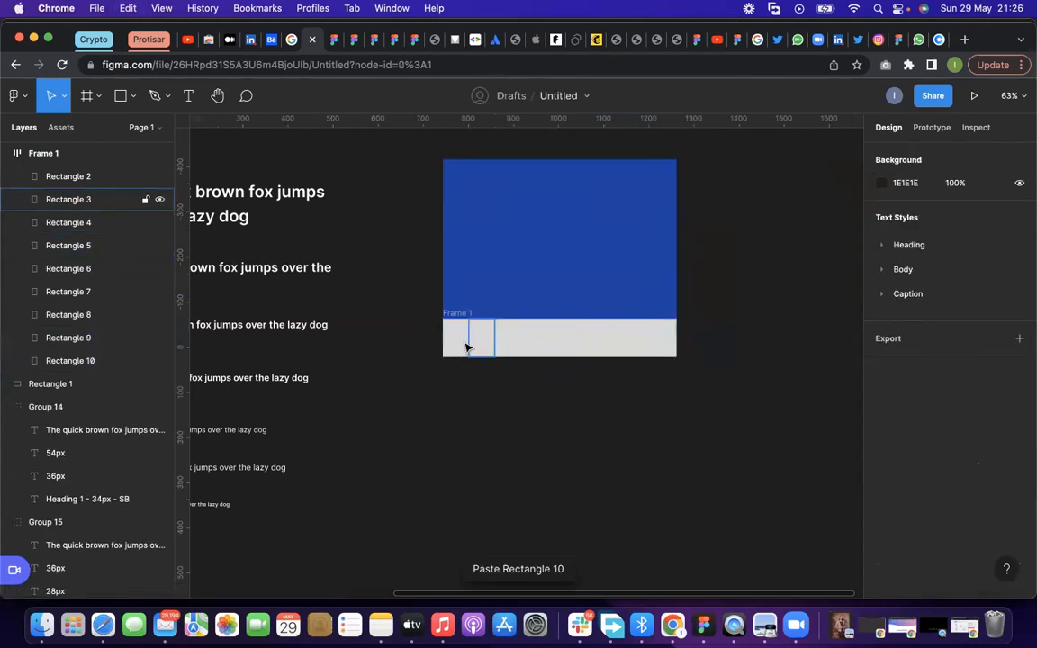
Bring up the Coolors palette page and copy its base address, coolors.co, without the palette code
{"action": "left_click", "coordinate": [939, 40]}
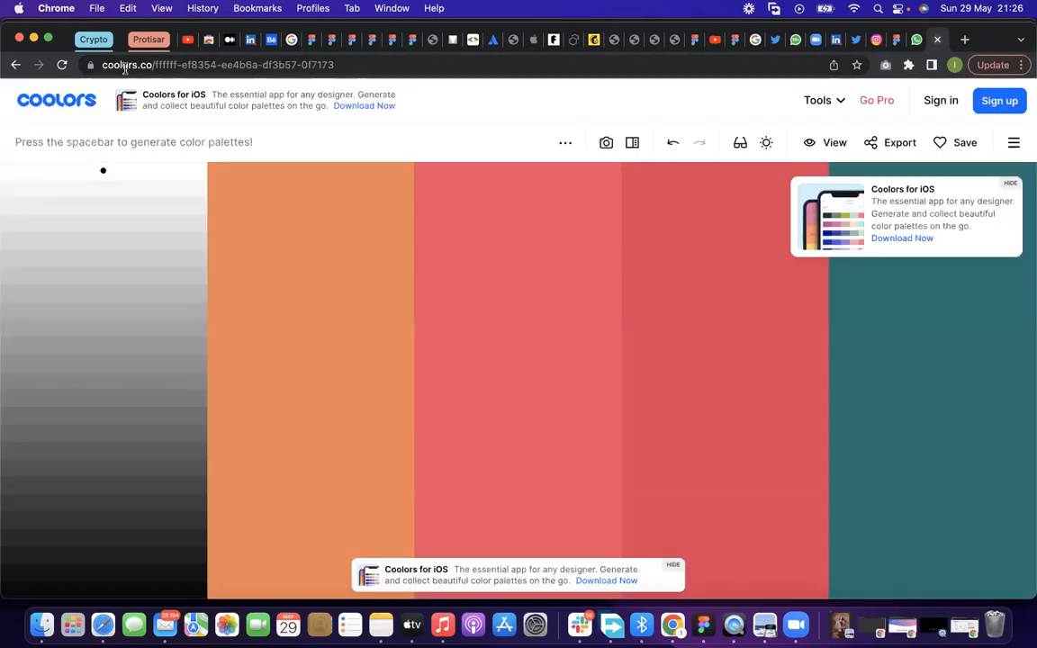
{"action": "left_click", "coordinate": [123, 65]}
{"action": "type", "text": "coolors.co"}
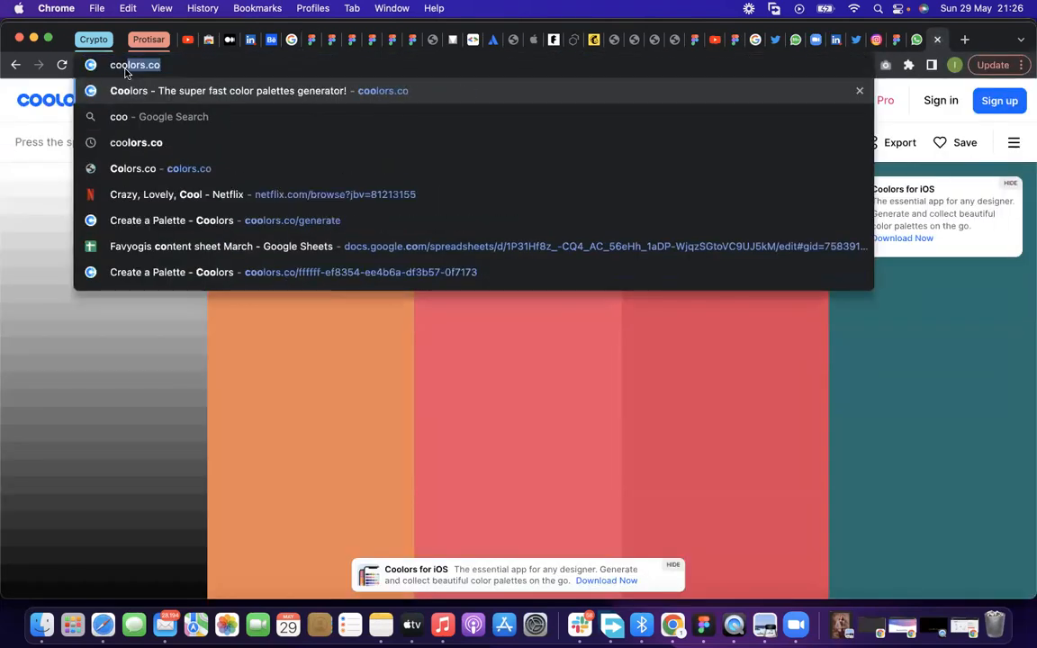
{"action": "double_click", "coordinate": [125, 67]}
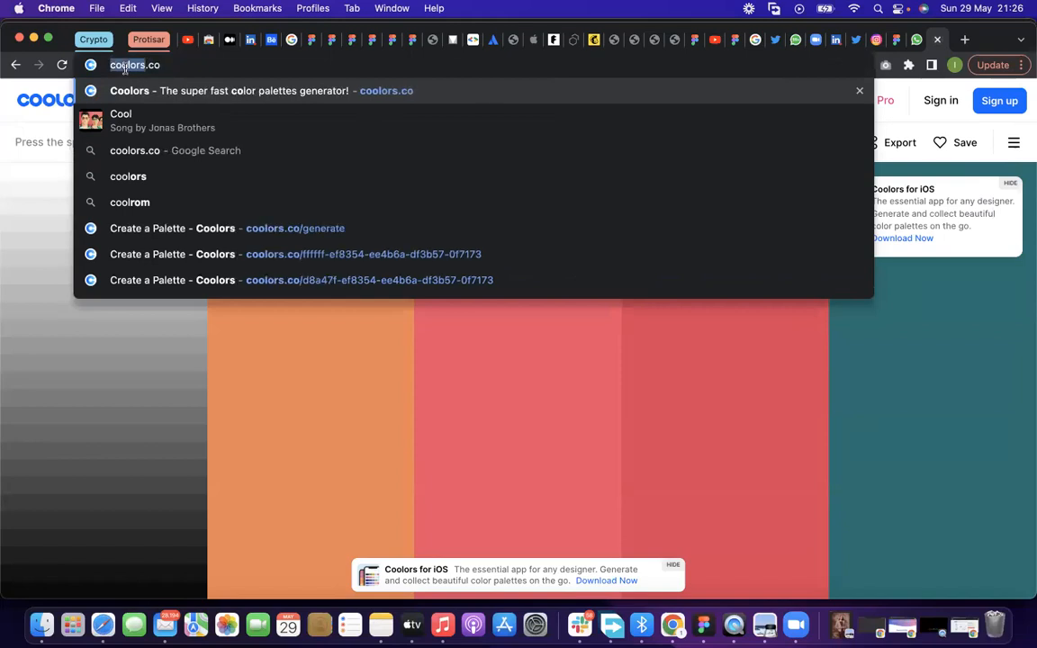
{"action": "triple_click", "coordinate": [125, 69]}
{"action": "key", "text": "super+c"}
{"action": "left_click", "coordinate": [596, 611]}
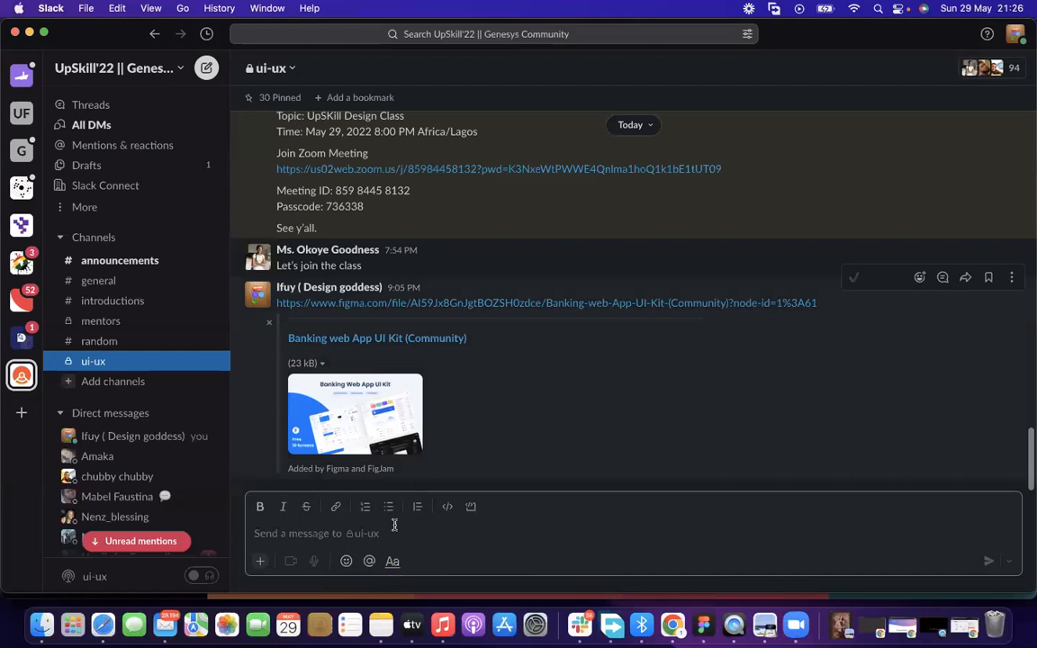
{"action": "key", "text": "super+v"}
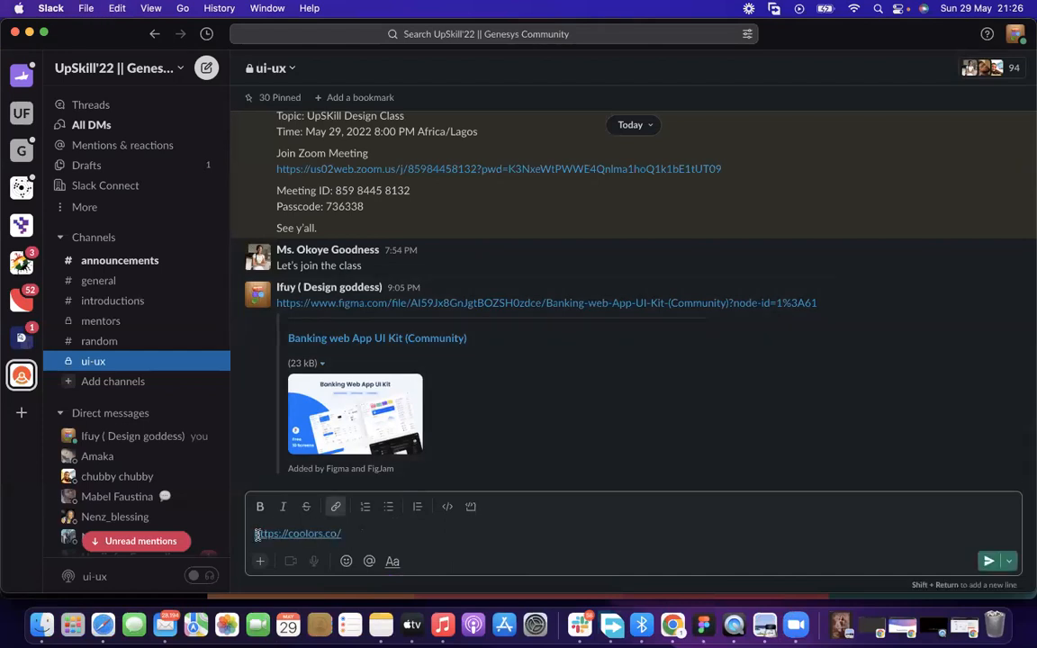
{"action": "left_click", "coordinate": [255, 534]}
{"action": "type", "text": "colour si"}
{"action": "type", "text": "e"}
{"action": "key", "text": "BackSpace"}
{"action": "type", "text": "te"}
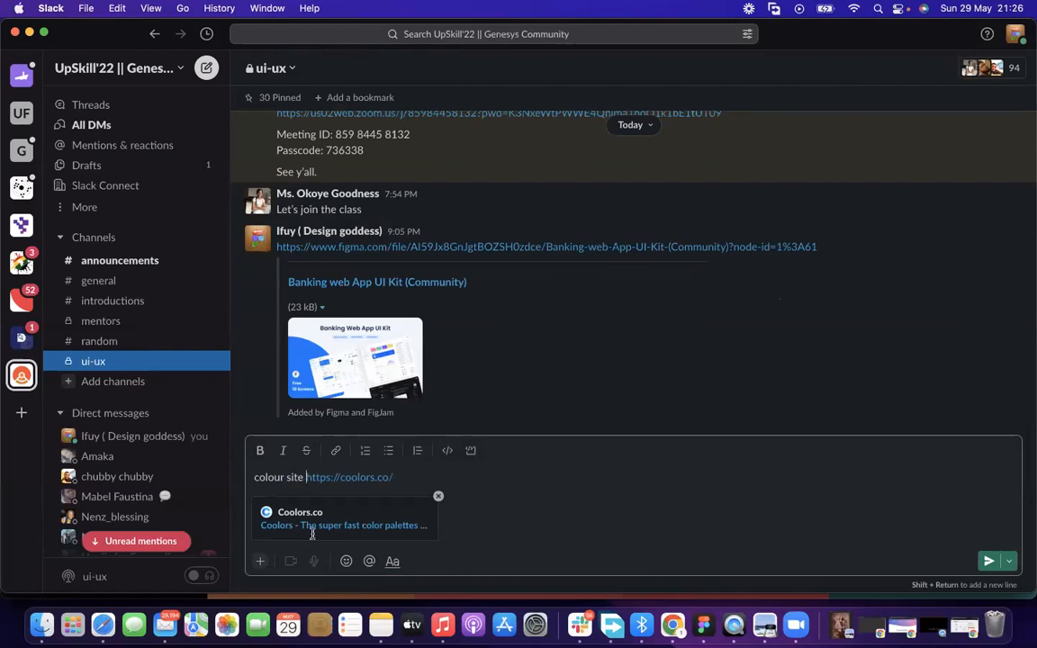
{"action": "key", "text": "Return"}
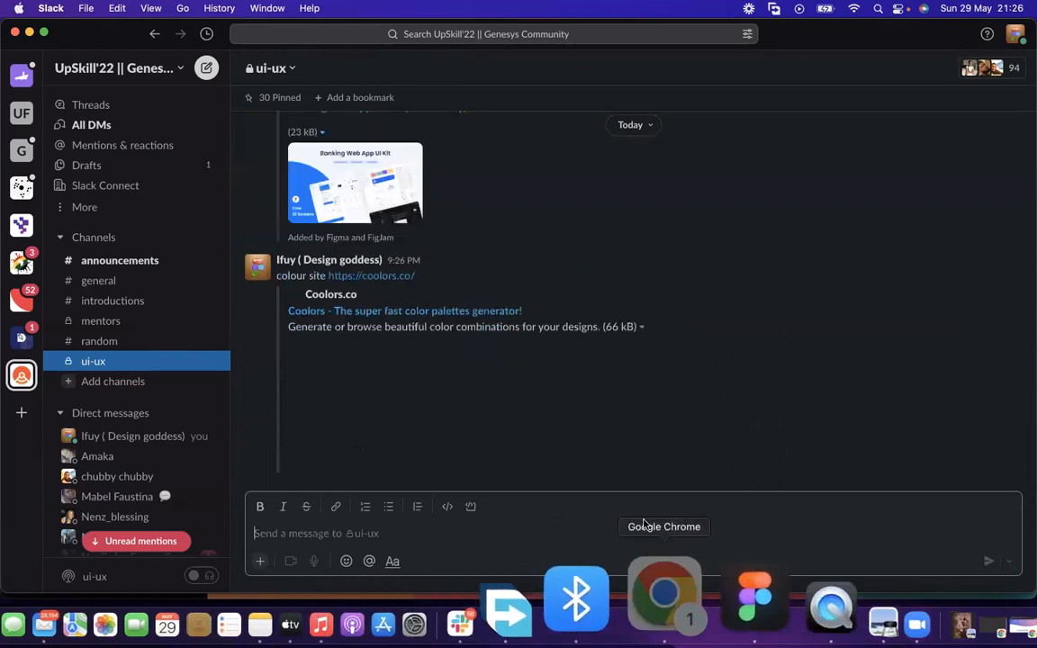
{"action": "left_click", "coordinate": [644, 526]}
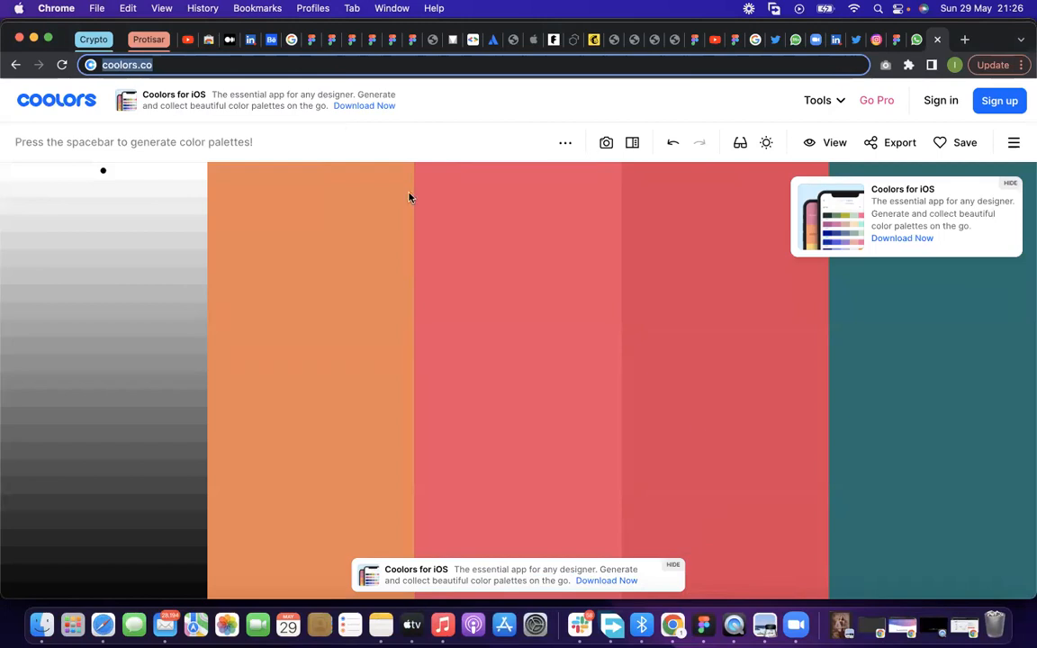
{"action": "left_click", "coordinate": [887, 40]}
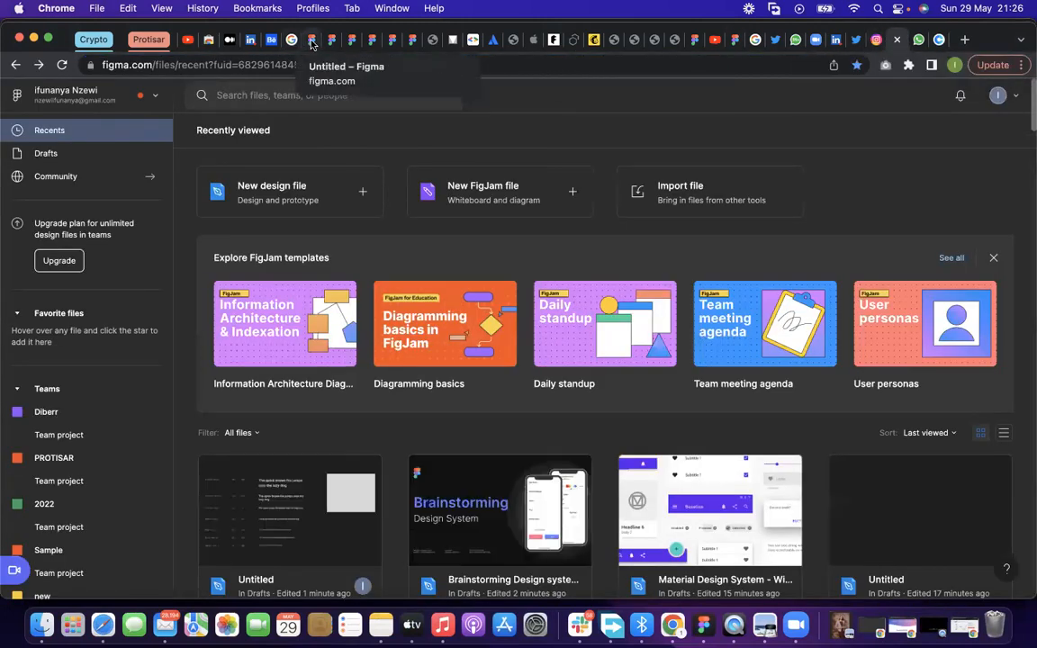
{"action": "left_click", "coordinate": [297, 40]}
{"action": "left_click", "coordinate": [457, 339]}
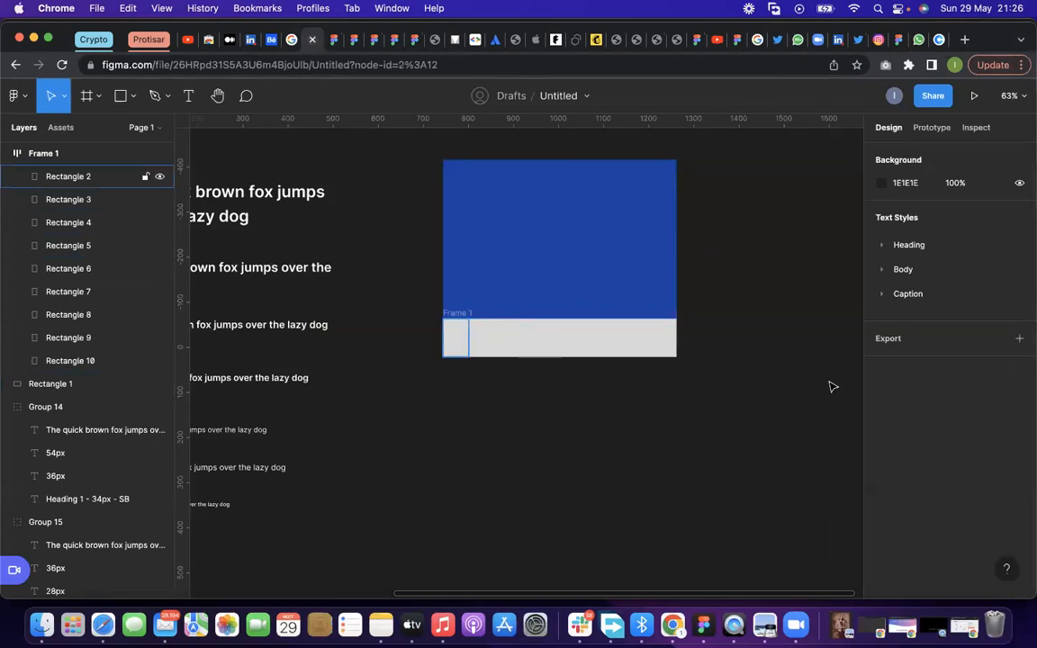
{"action": "left_click", "coordinate": [880, 462]}
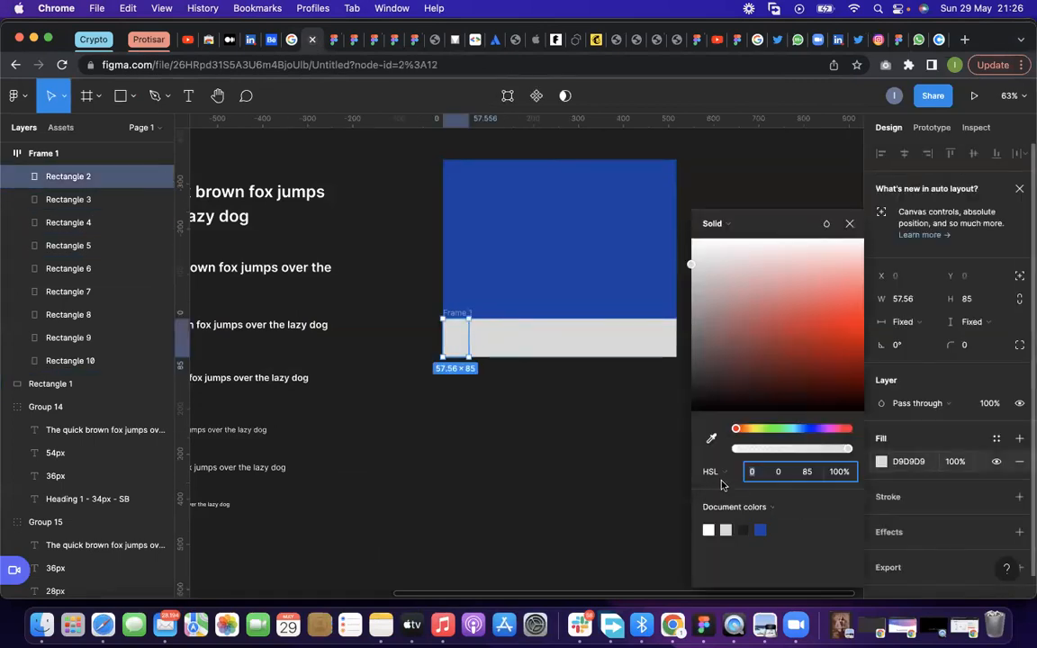
{"action": "left_click", "coordinate": [733, 476]}
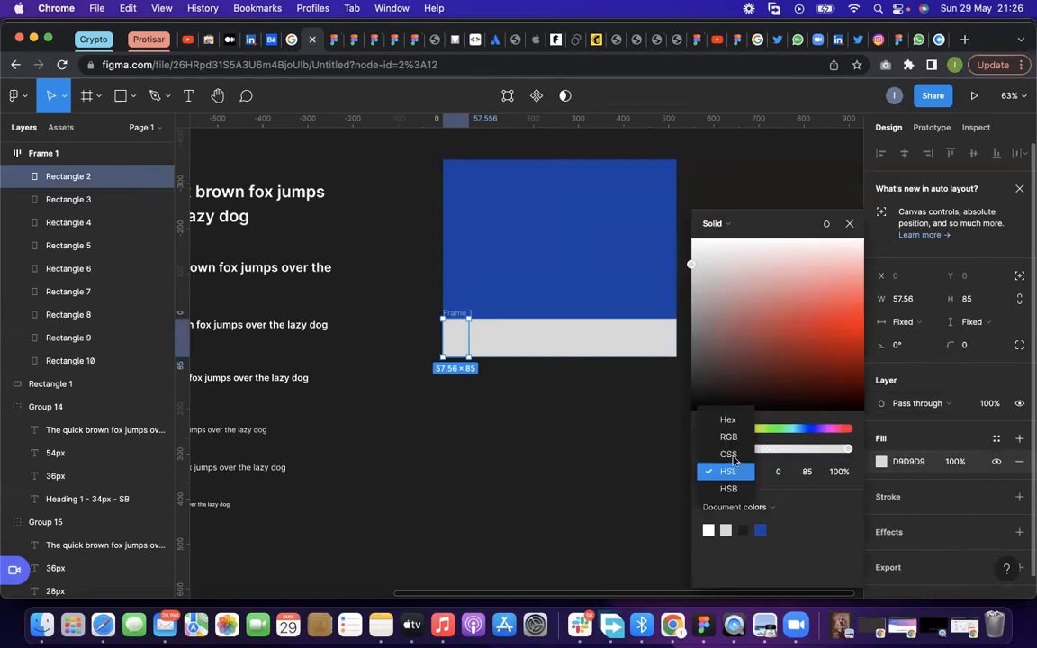
{"action": "left_click", "coordinate": [623, 400]}
{"action": "left_click", "coordinate": [690, 191]}
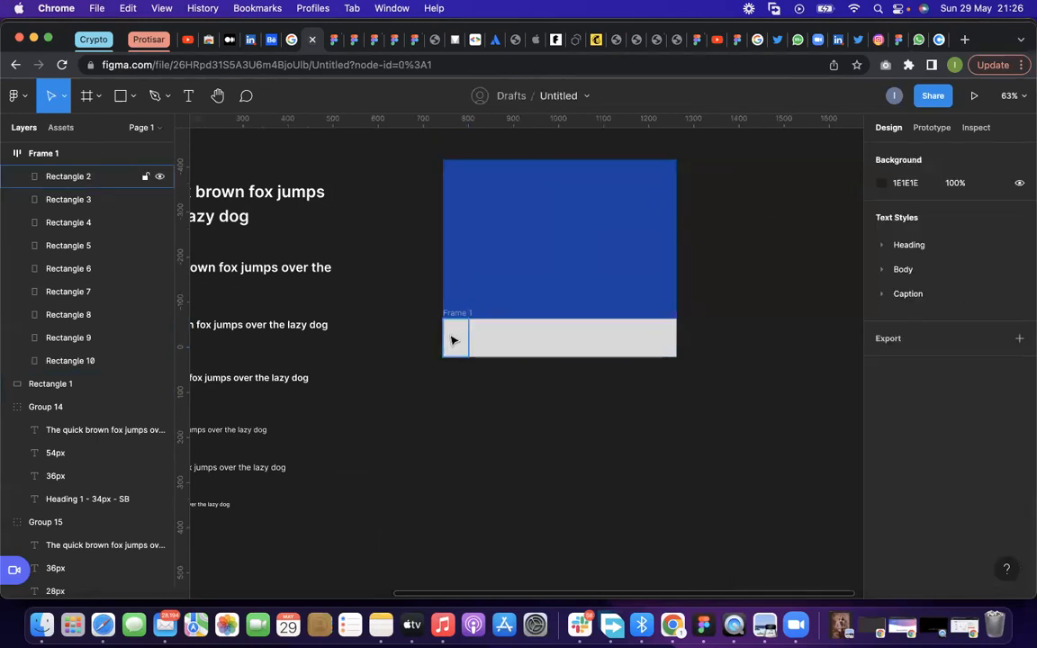
{"action": "left_click", "coordinate": [939, 41]}
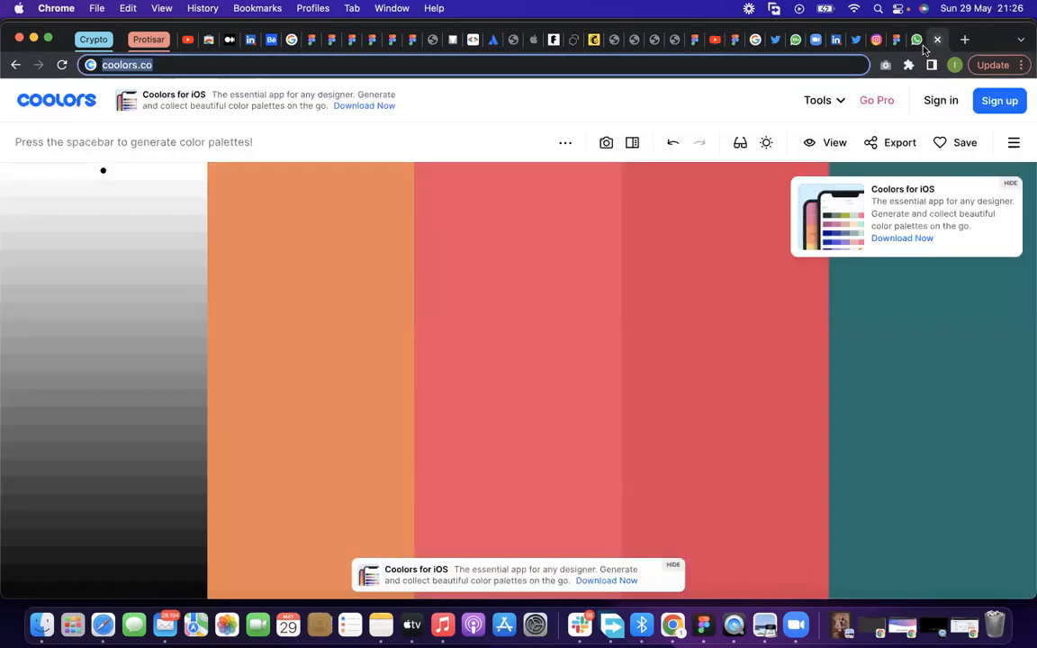
Copy the large rectangle's fill code 183FA5 from the Figma file and set it as the first palette color in Coolors
{"action": "left_click", "coordinate": [312, 42]}
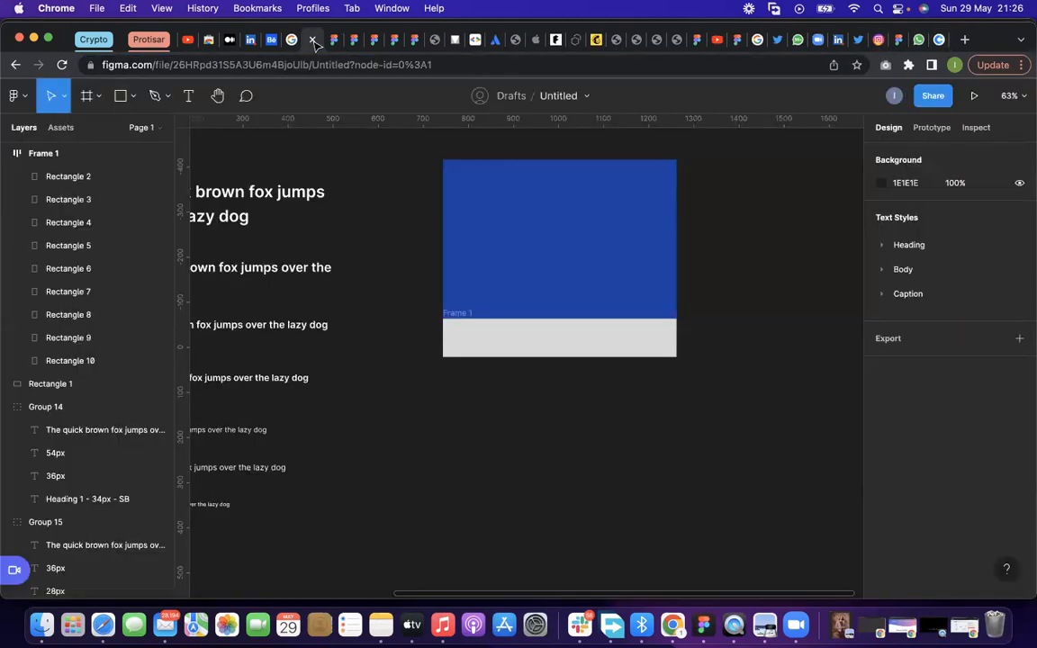
{"action": "left_click", "coordinate": [584, 256]}
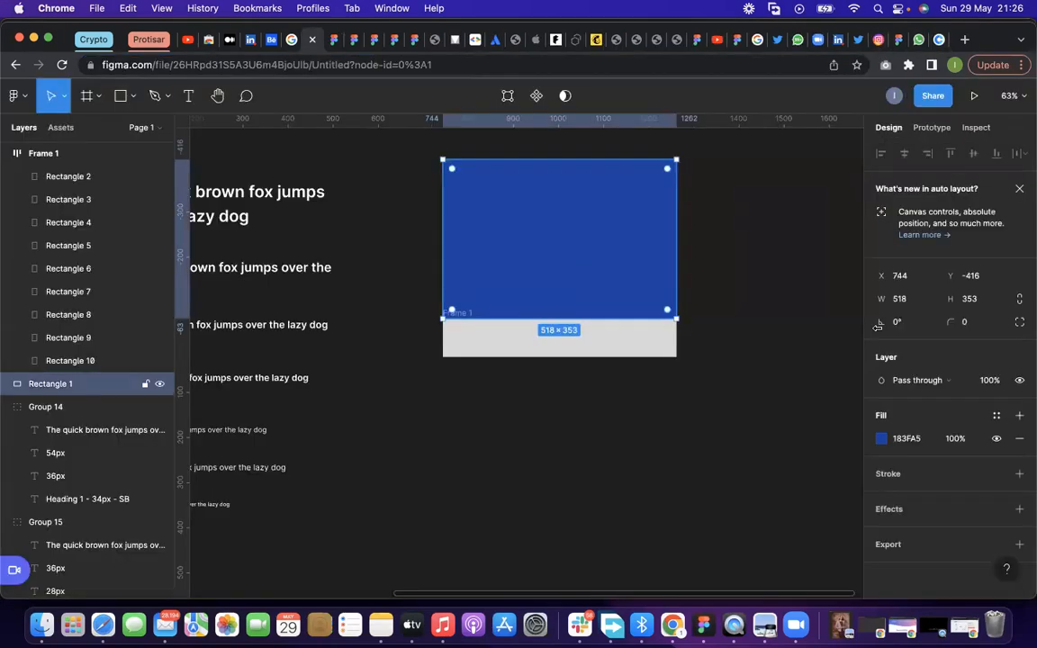
{"action": "left_click", "coordinate": [907, 439]}
{"action": "key", "text": "super+c"}
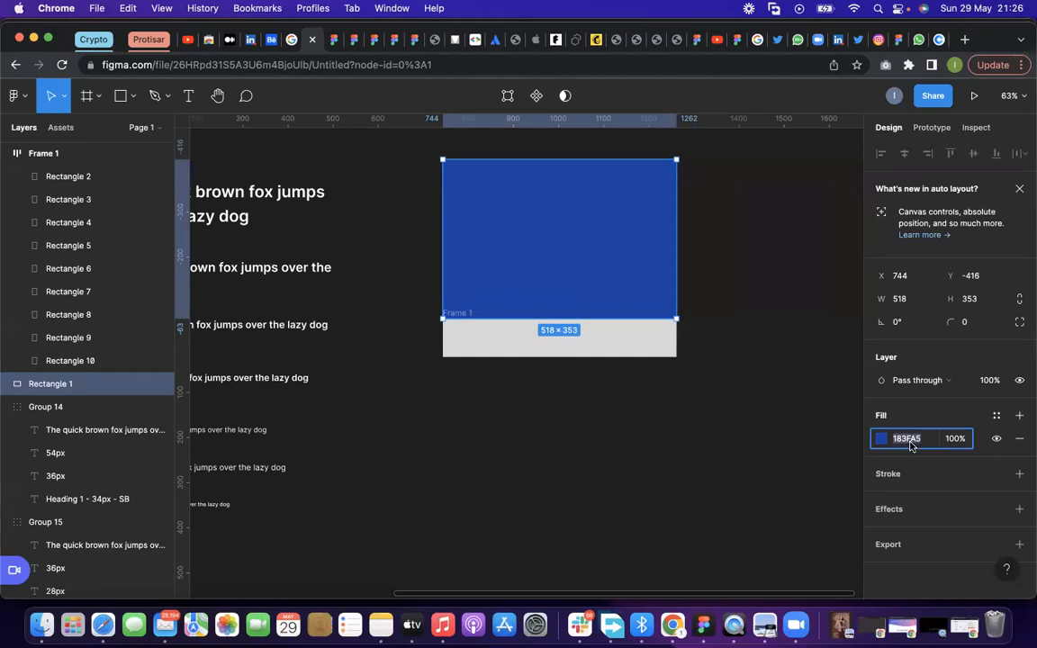
{"action": "left_click", "coordinate": [939, 40]}
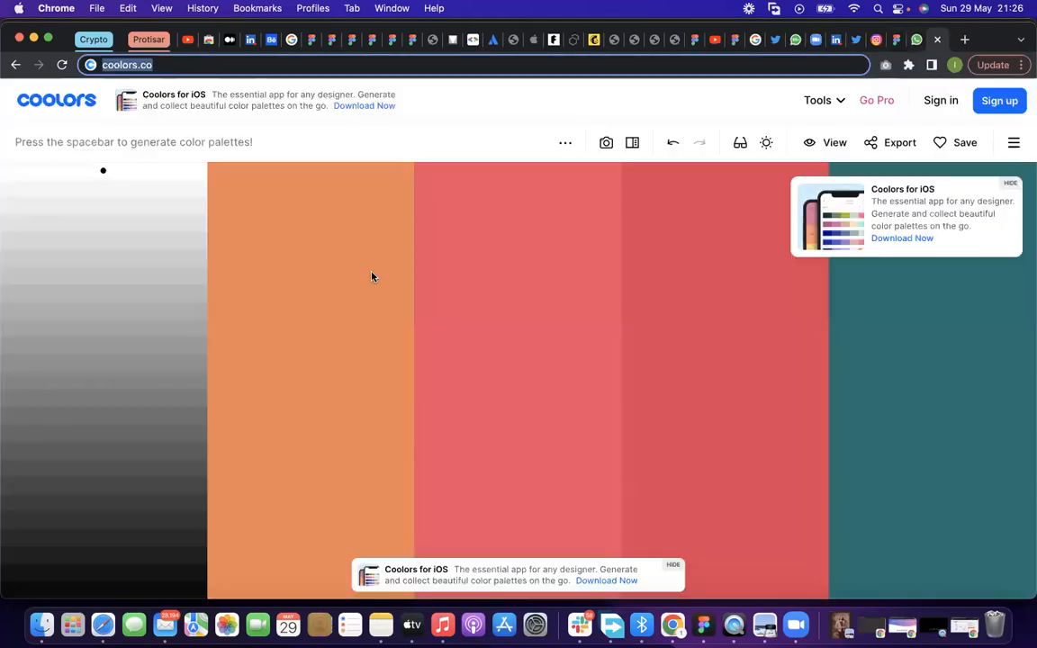
{"action": "left_click", "coordinate": [334, 307]}
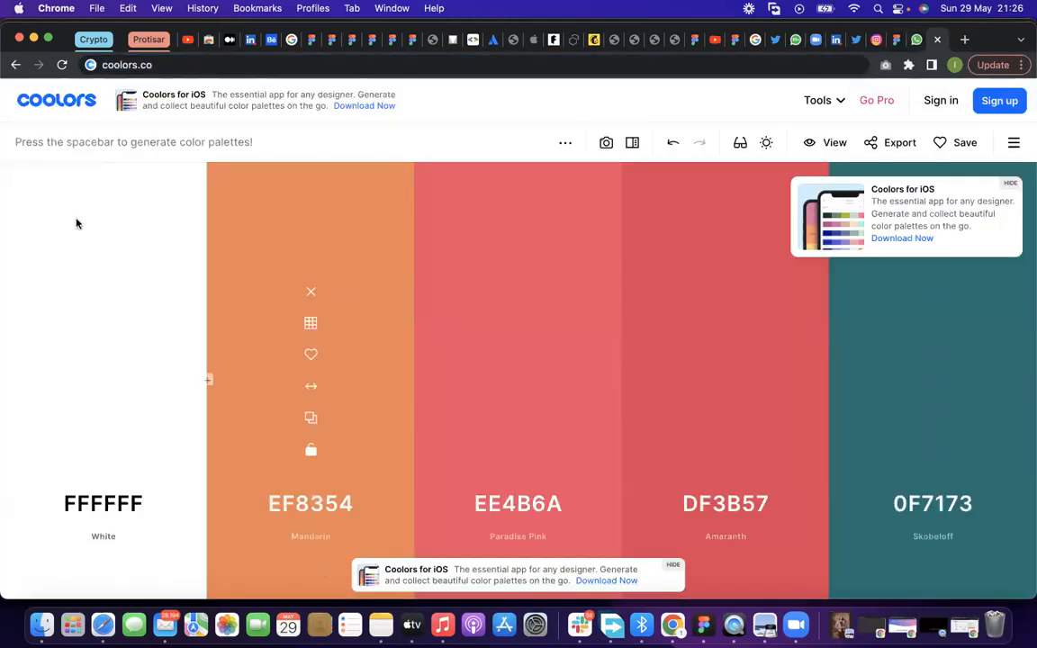
{"action": "left_click", "coordinate": [115, 504]}
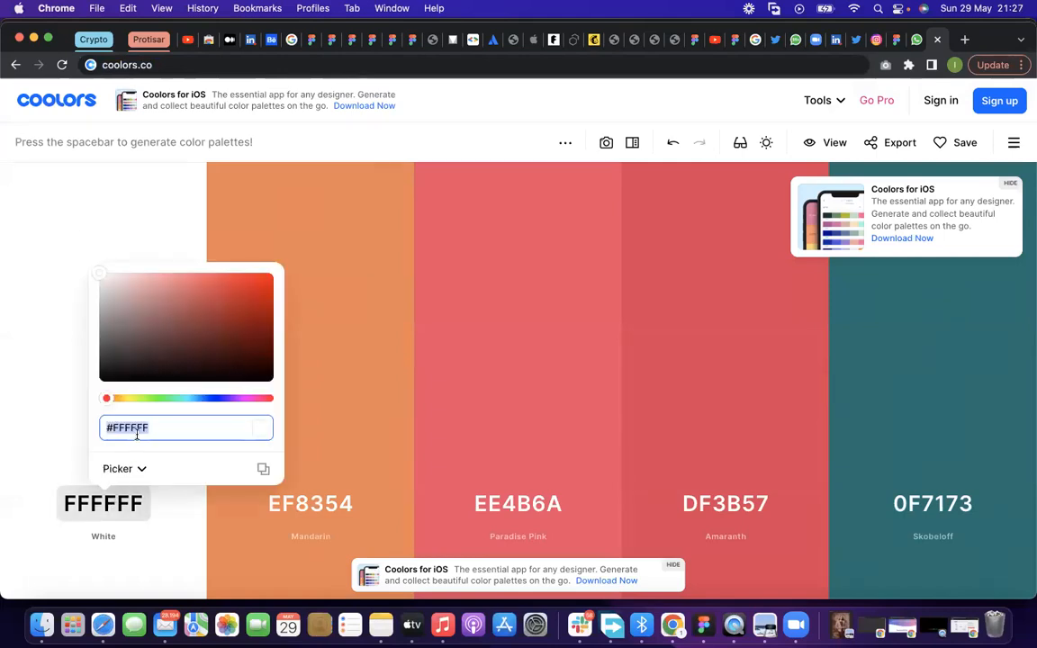
{"action": "key", "text": "super+v"}
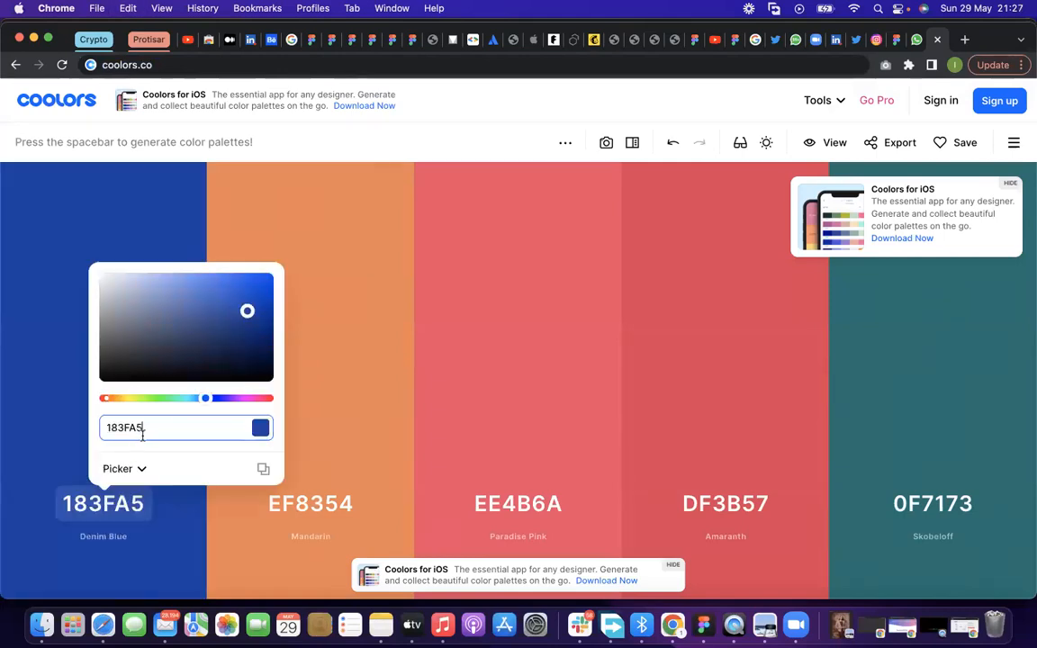
{"action": "left_click", "coordinate": [321, 322]}
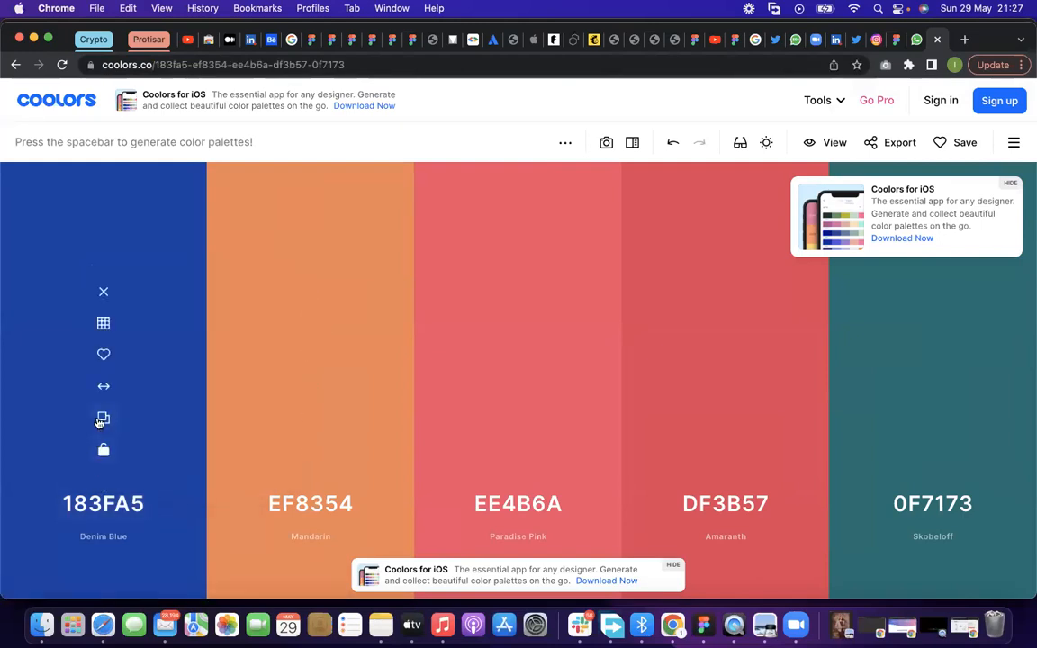
Show the shades of the 183FA5 color and capture a screenshot of the shade column
{"action": "left_click", "coordinate": [103, 324]}
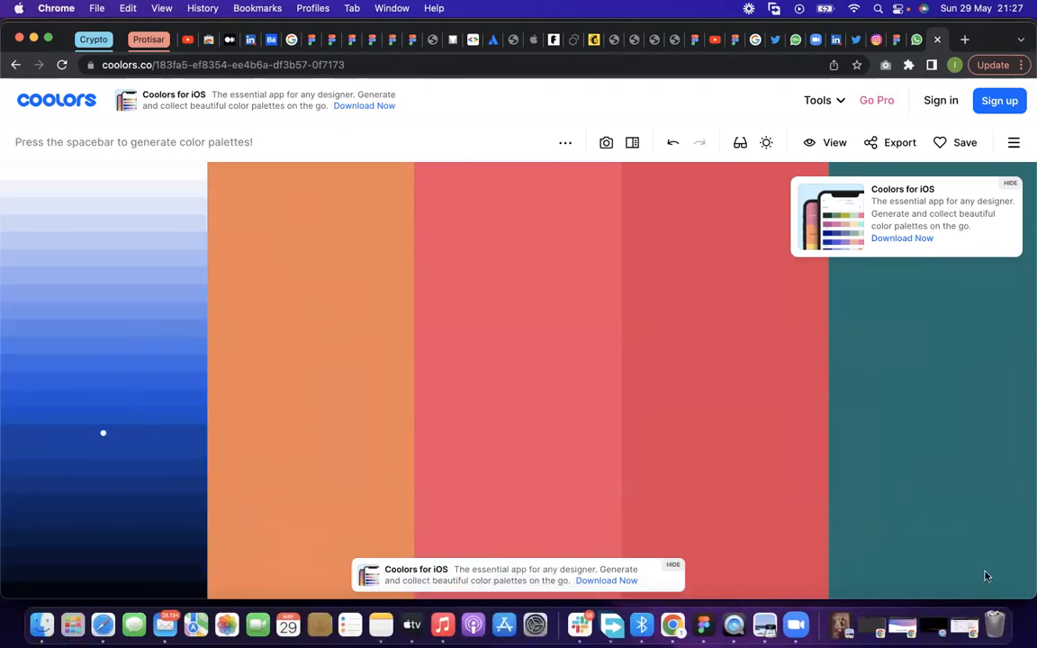
{"action": "key", "text": "super+shift+4"}
{"action": "left_click_drag", "start_coordinate": [25, 149], "coordinate": [173, 531]}
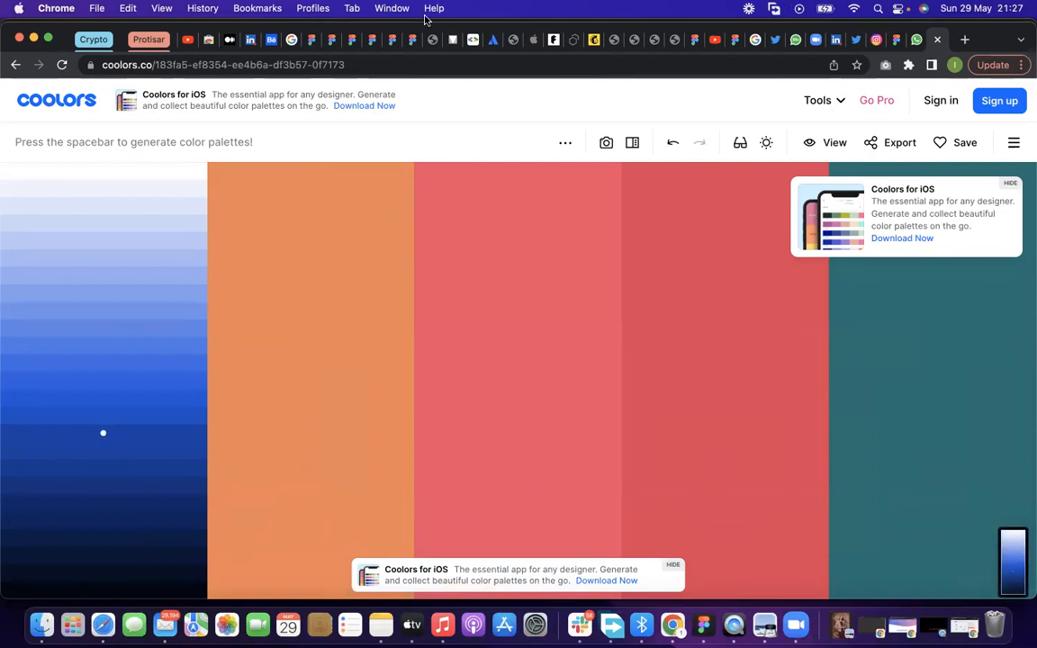
Place the captured shade screenshot on the canvas of the Untitled Figma file
{"action": "left_click", "coordinate": [310, 45]}
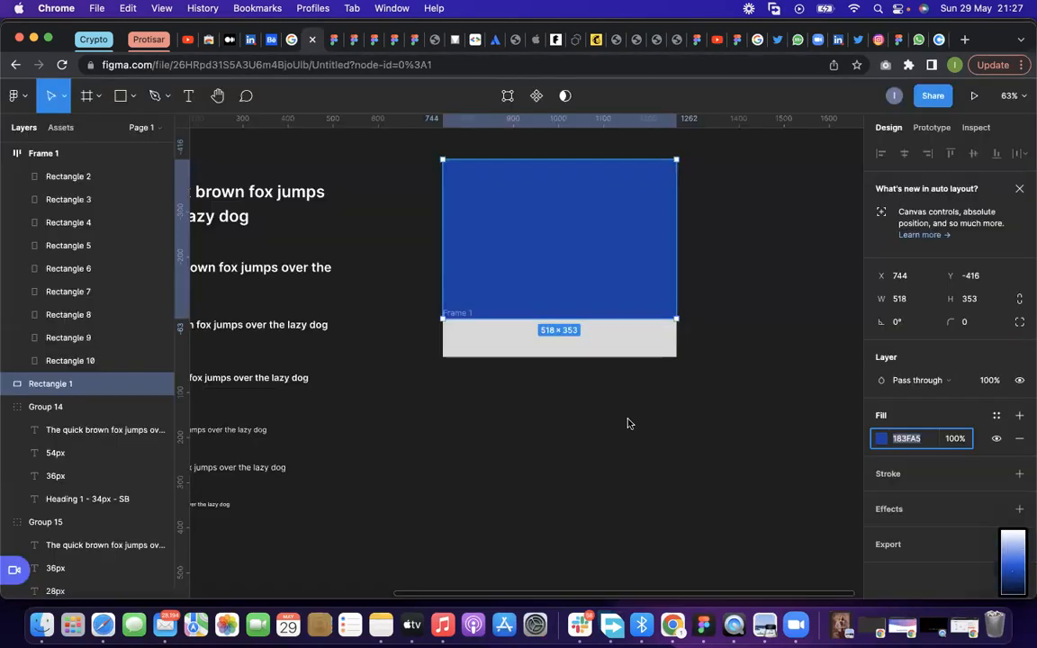
{"action": "left_click_drag", "start_coordinate": [1013, 563], "coordinate": [628, 423]}
{"action": "left_click", "coordinate": [939, 41]}
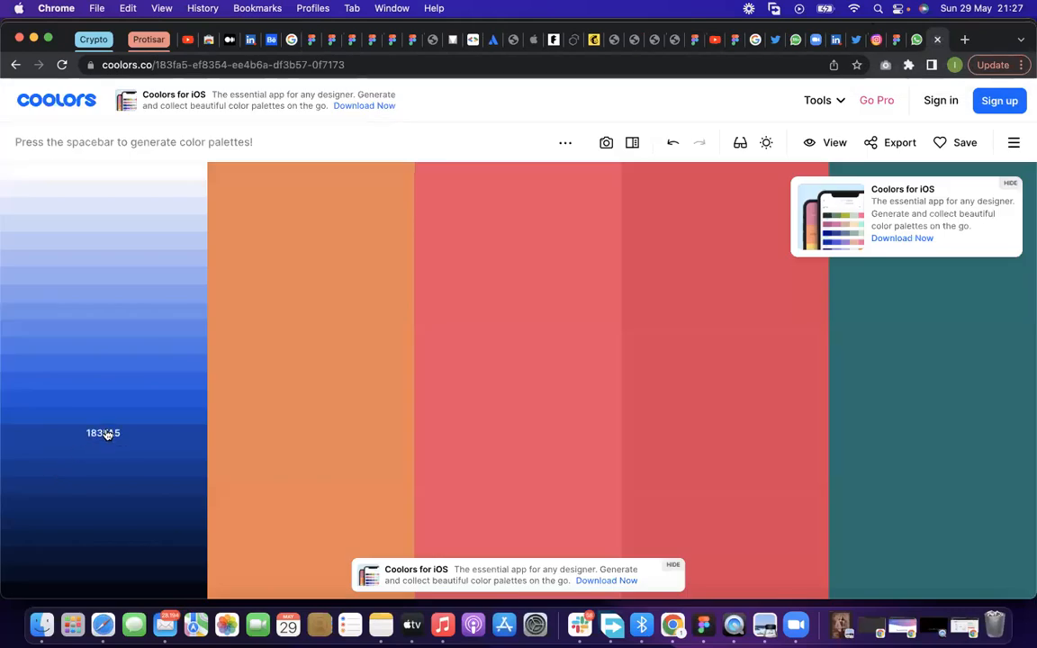
{"action": "left_click", "coordinate": [894, 42]}
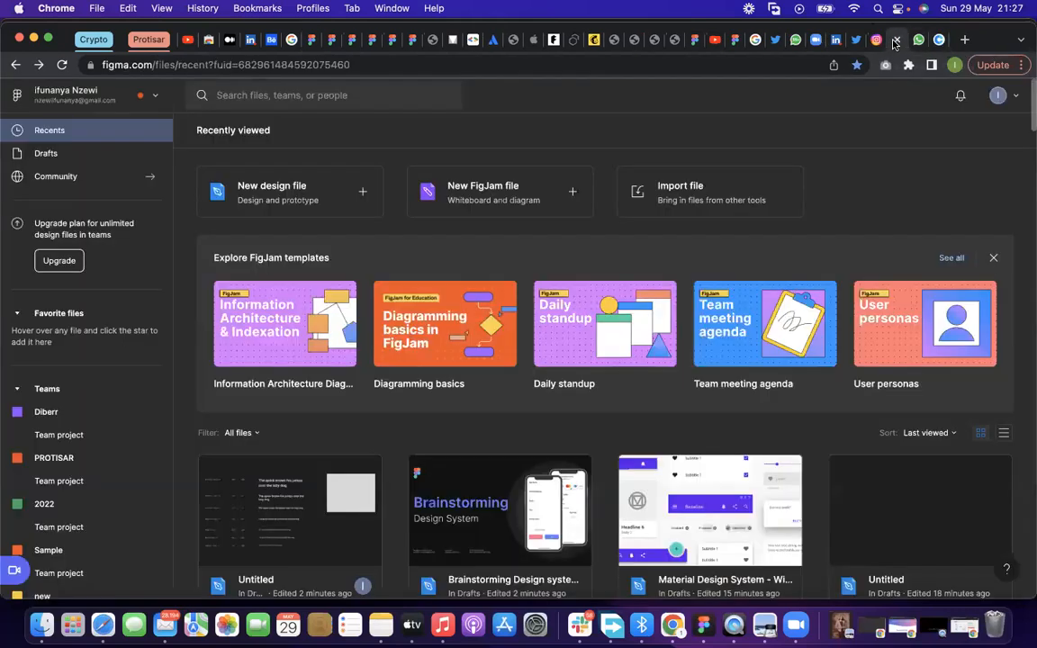
{"action": "left_click", "coordinate": [309, 41]}
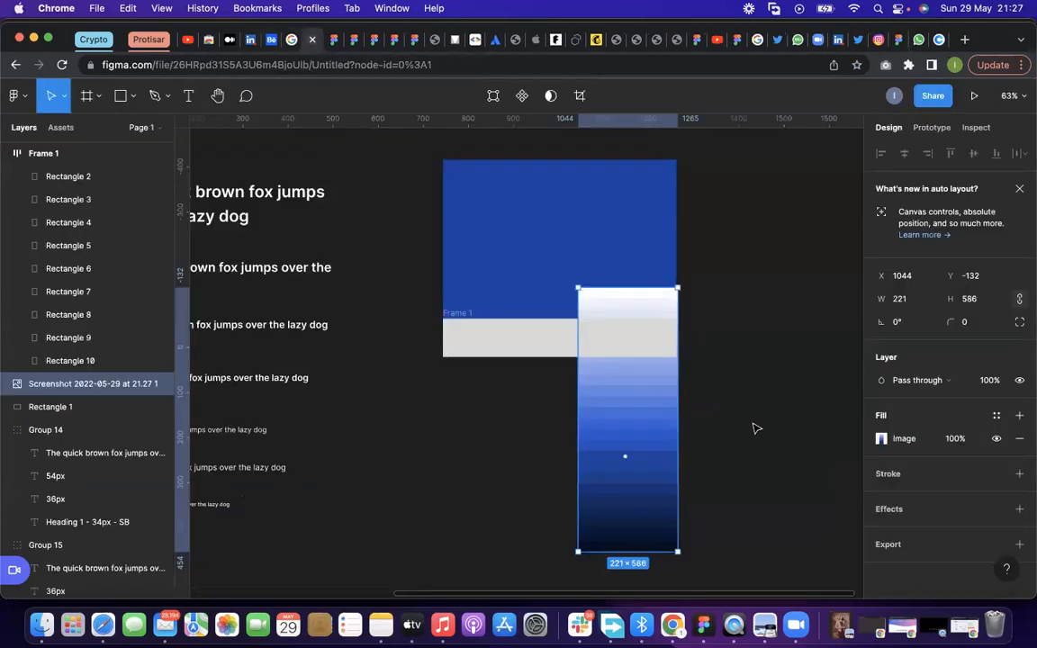
Move the shade screenshot clear of the rectangles, beside the blue rectangle at about X 1304, Y -220
{"action": "scroll", "coordinate": [746, 442], "scroll_direction": "up", "scroll_amount": 2}
{"action": "left_click_drag", "start_coordinate": [686, 403], "coordinate": [786, 405]}
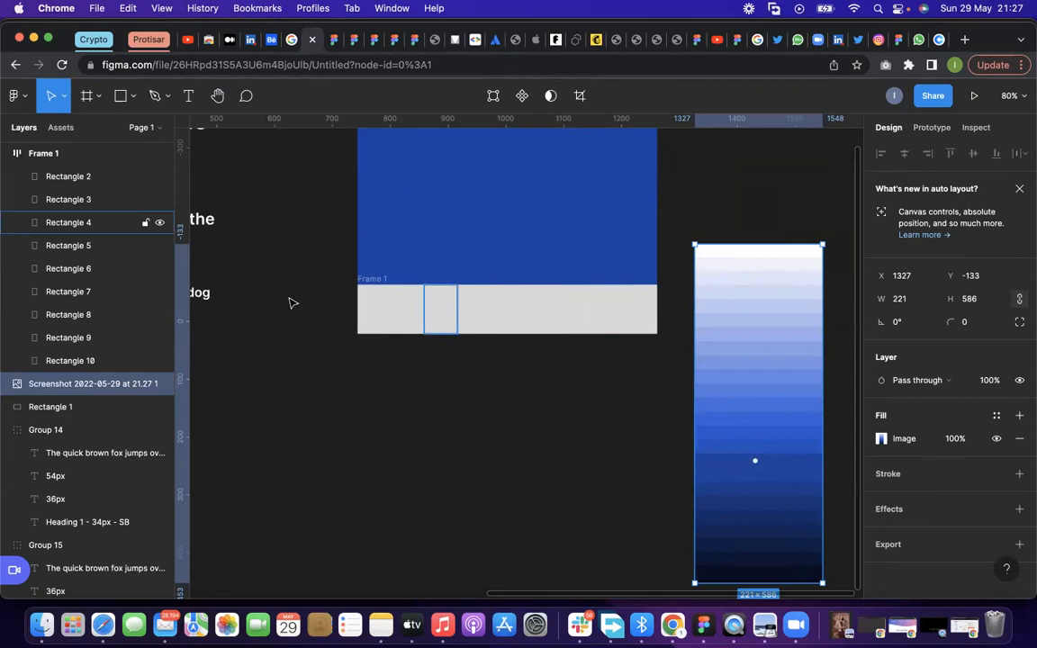
{"action": "scroll", "coordinate": [333, 369], "scroll_direction": "down", "scroll_amount": 3}
{"action": "scroll", "coordinate": [770, 372], "scroll_direction": "up", "scroll_amount": 3}
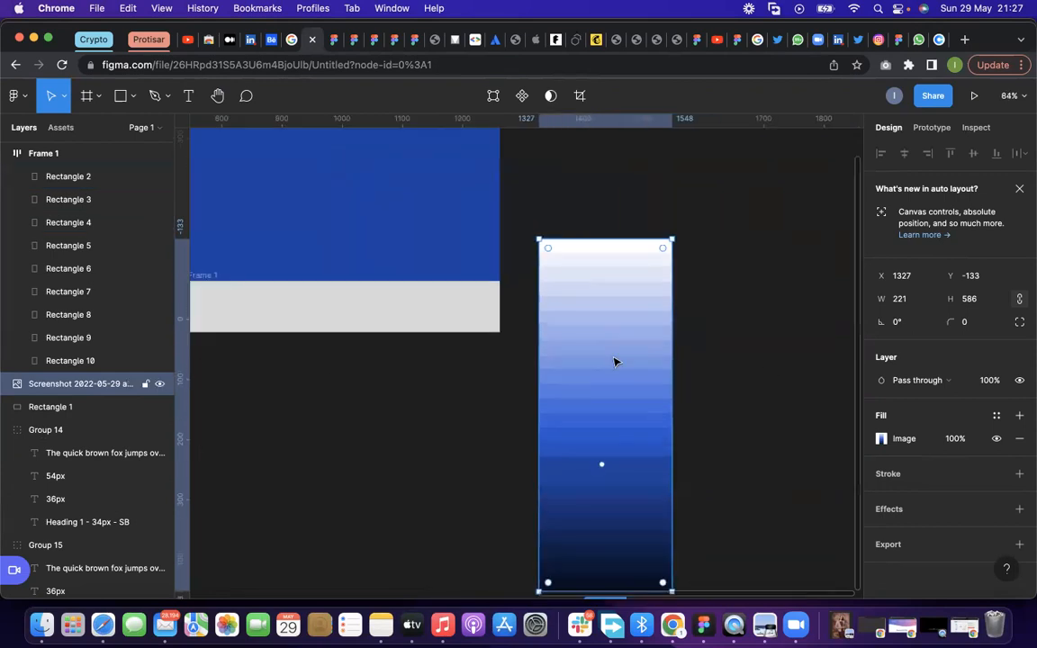
{"action": "left_click_drag", "start_coordinate": [614, 362], "coordinate": [602, 307]}
{"action": "scroll", "coordinate": [644, 417], "scroll_direction": "up", "scroll_amount": 1}
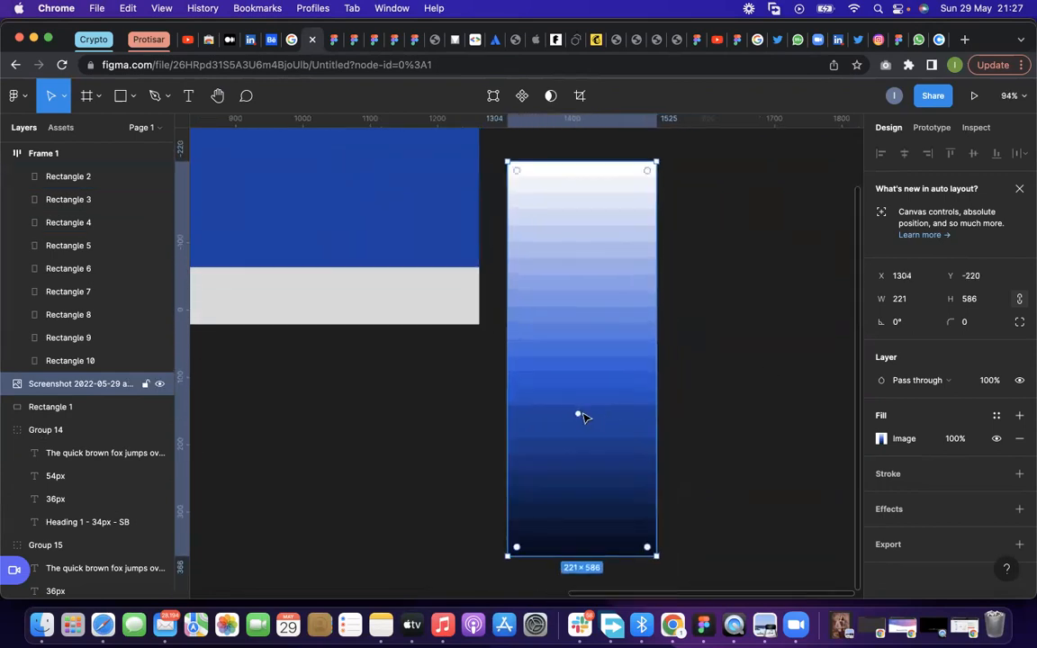
{"action": "left_click", "coordinate": [402, 243]}
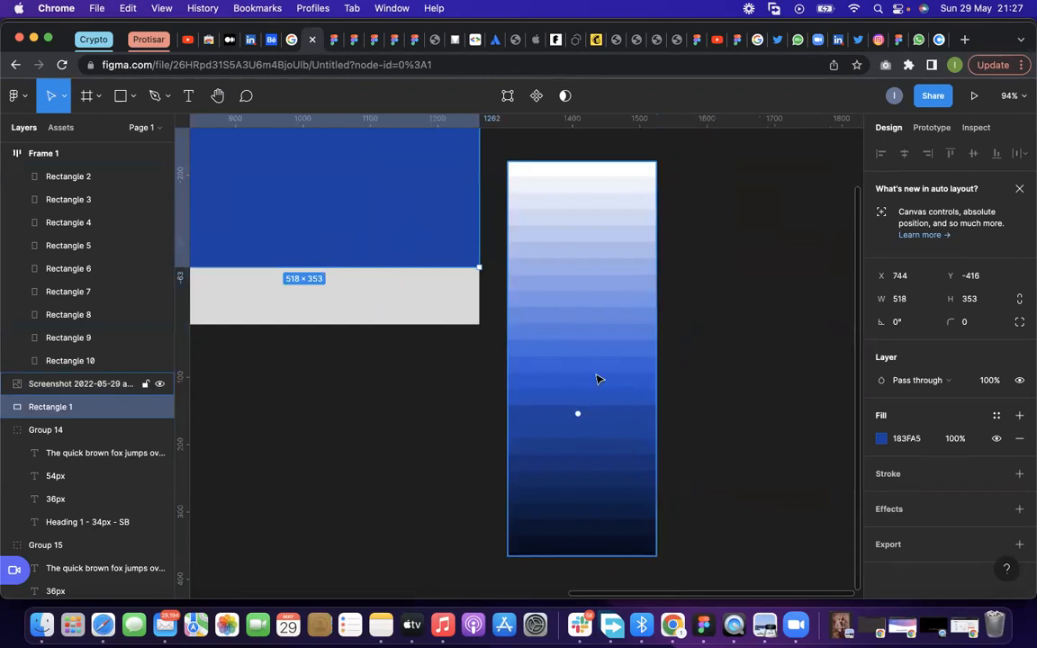
Add a text label "1" and place it just beside the shade screenshot's outer edge
{"action": "left_click", "coordinate": [188, 95]}
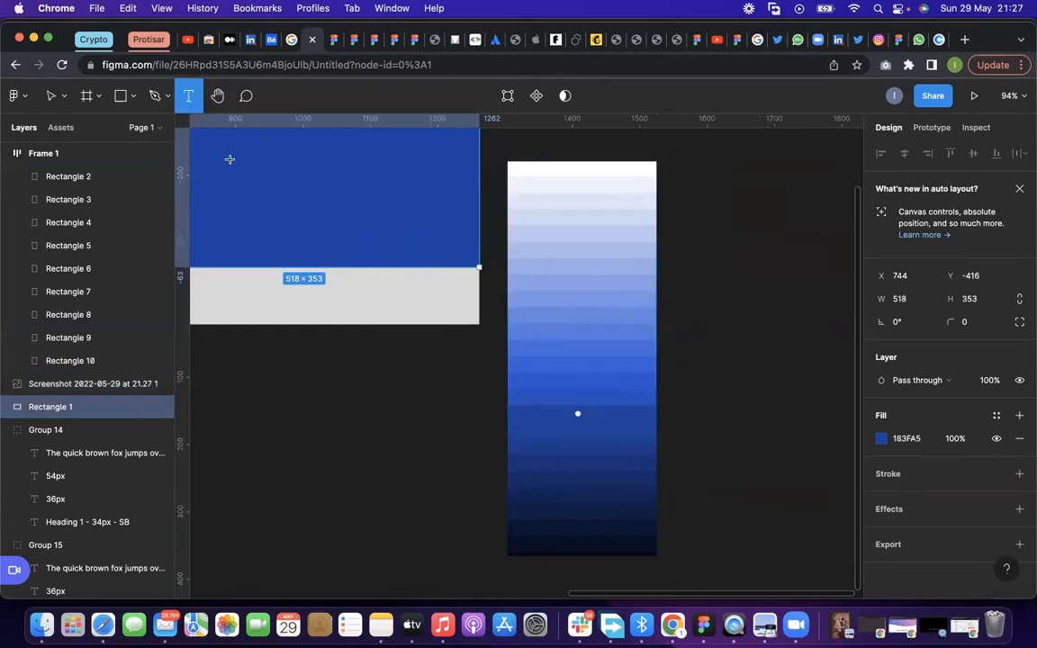
{"action": "left_click", "coordinate": [745, 287]}
{"action": "type", "text": "1"}
{"action": "scroll", "coordinate": [792, 343], "scroll_direction": "up", "scroll_amount": 5}
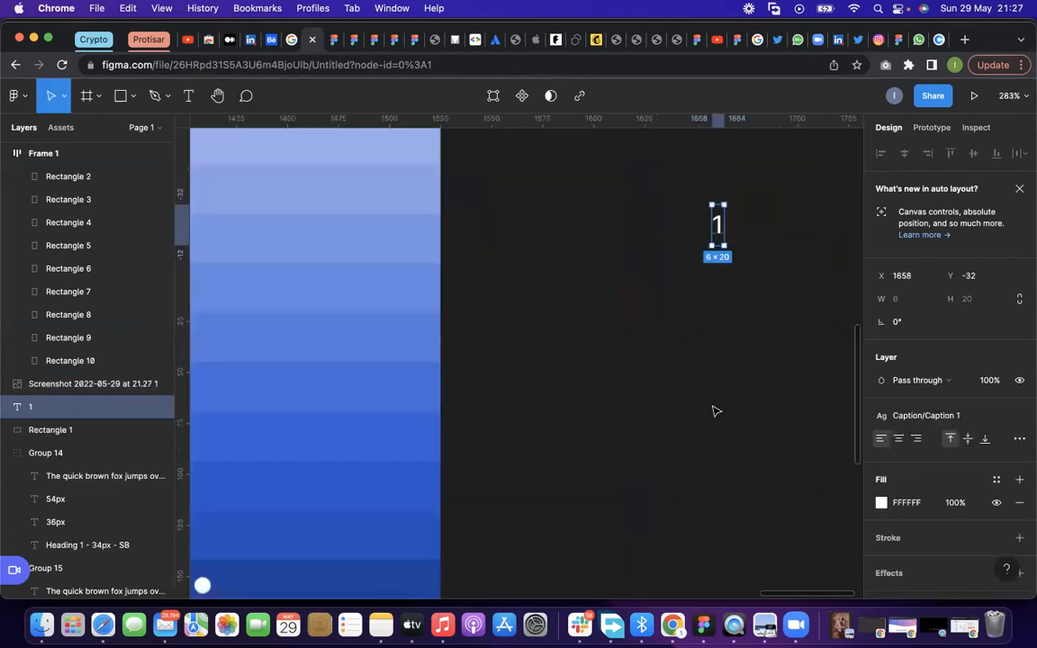
{"action": "left_click_drag", "start_coordinate": [717, 288], "coordinate": [549, 259]}
Duplicate the "1" label into a column of seven beside every second shade of the screenshot
{"action": "scroll", "coordinate": [552, 264], "scroll_direction": "up", "scroll_amount": 2}
{"action": "left_click_drag", "start_coordinate": [554, 315], "coordinate": [556, 183]}
{"action": "scroll", "coordinate": [557, 228], "scroll_direction": "up", "scroll_amount": 5}
{"action": "left_click_drag", "start_coordinate": [557, 329], "coordinate": [556, 263]}
{"action": "left_click", "coordinate": [625, 296]}
{"action": "scroll", "coordinate": [624, 296], "scroll_direction": "down", "scroll_amount": 5}
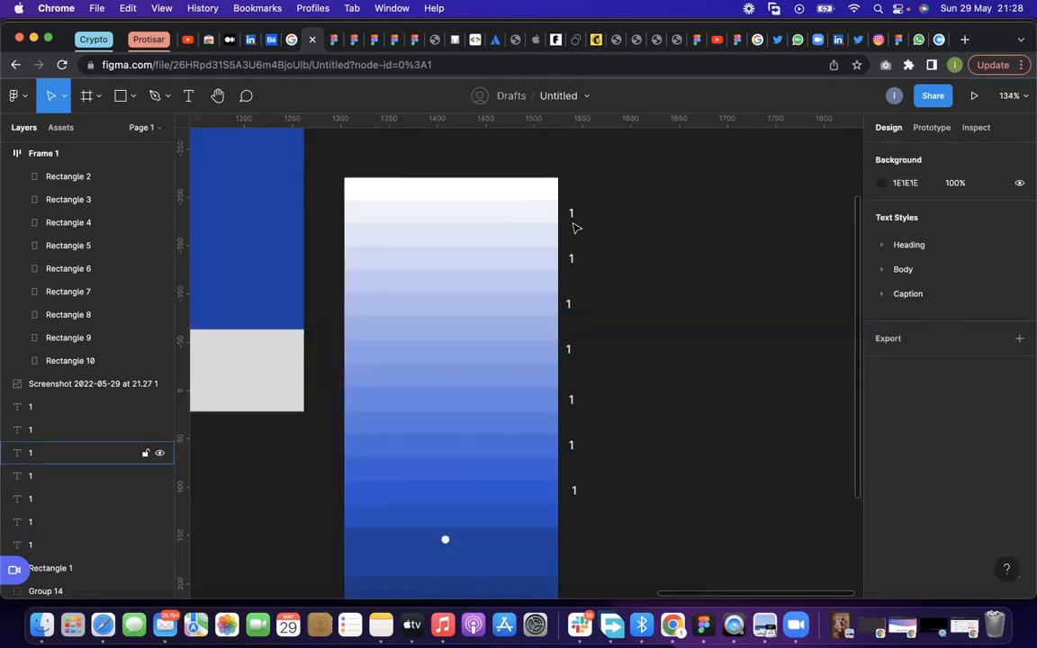
Shift the uppermost "1" label closer to the shade screenshot and duplicate the second label directly beneath itself
{"action": "scroll", "coordinate": [665, 402], "scroll_direction": "down", "scroll_amount": 2}
{"action": "scroll", "coordinate": [630, 333], "scroll_direction": "down", "scroll_amount": 1}
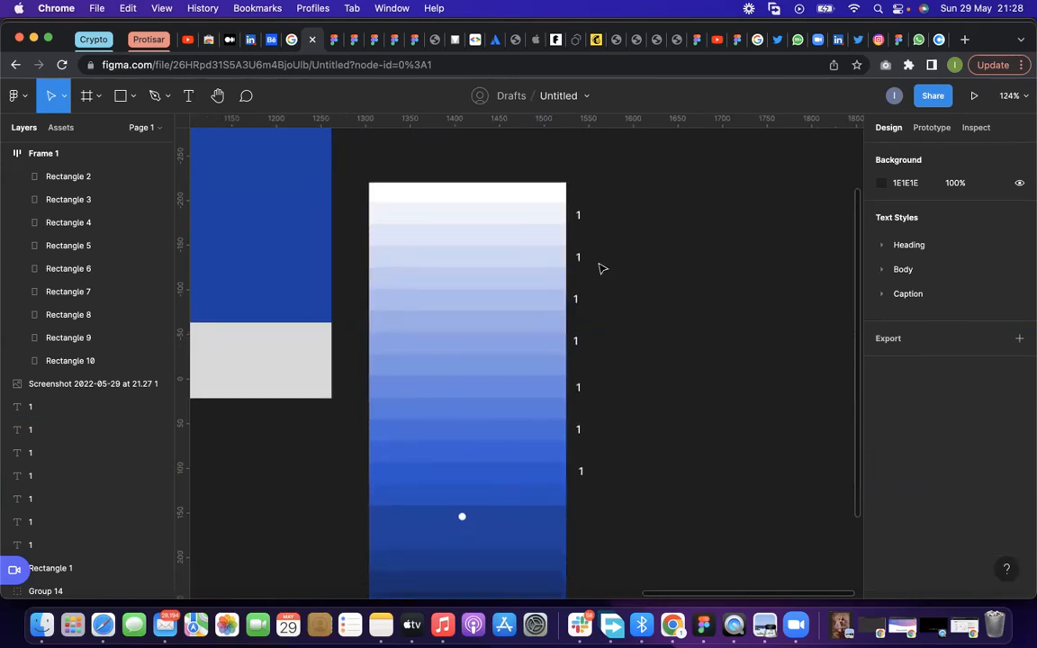
{"action": "left_click", "coordinate": [579, 216]}
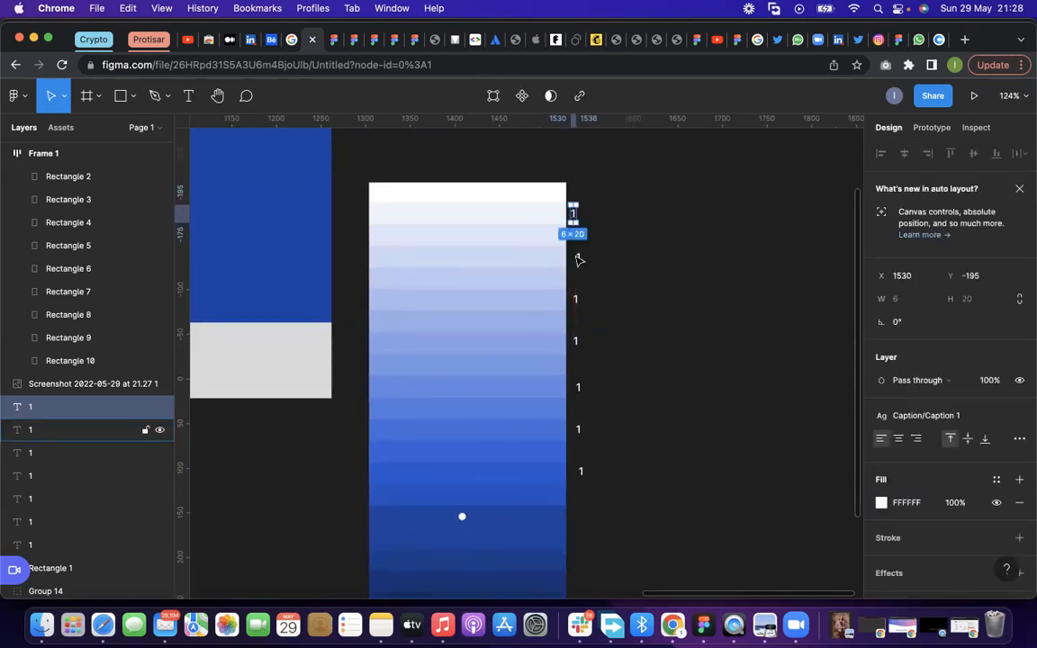
{"action": "scroll", "coordinate": [580, 262], "scroll_direction": "up", "scroll_amount": 2}
{"action": "left_click", "coordinate": [579, 261]}
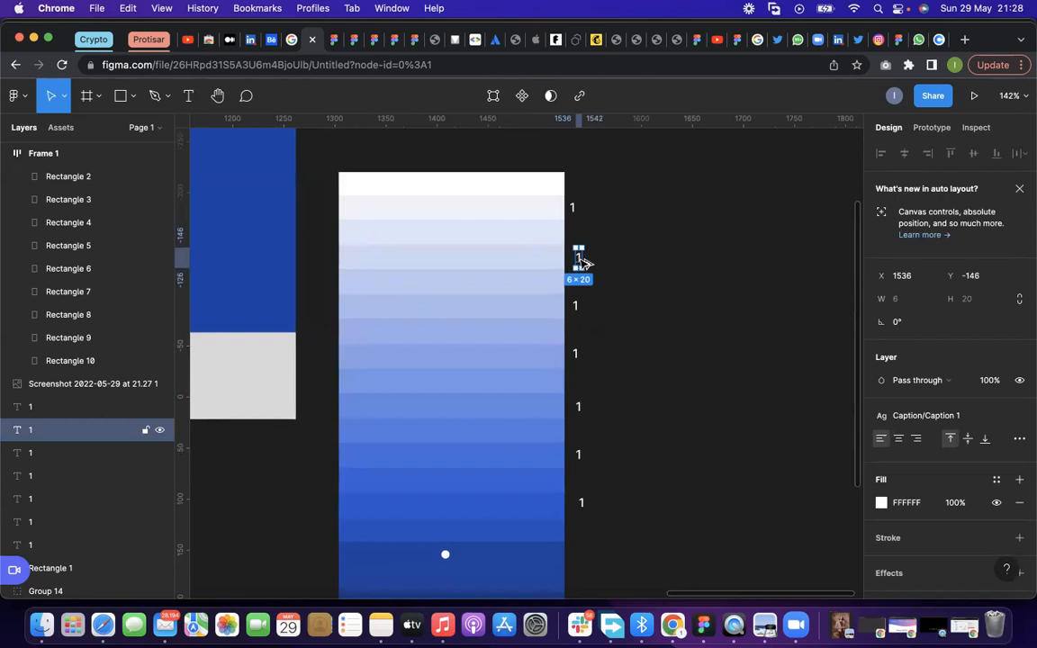
{"action": "left_click_drag", "start_coordinate": [582, 275], "coordinate": [584, 296]}
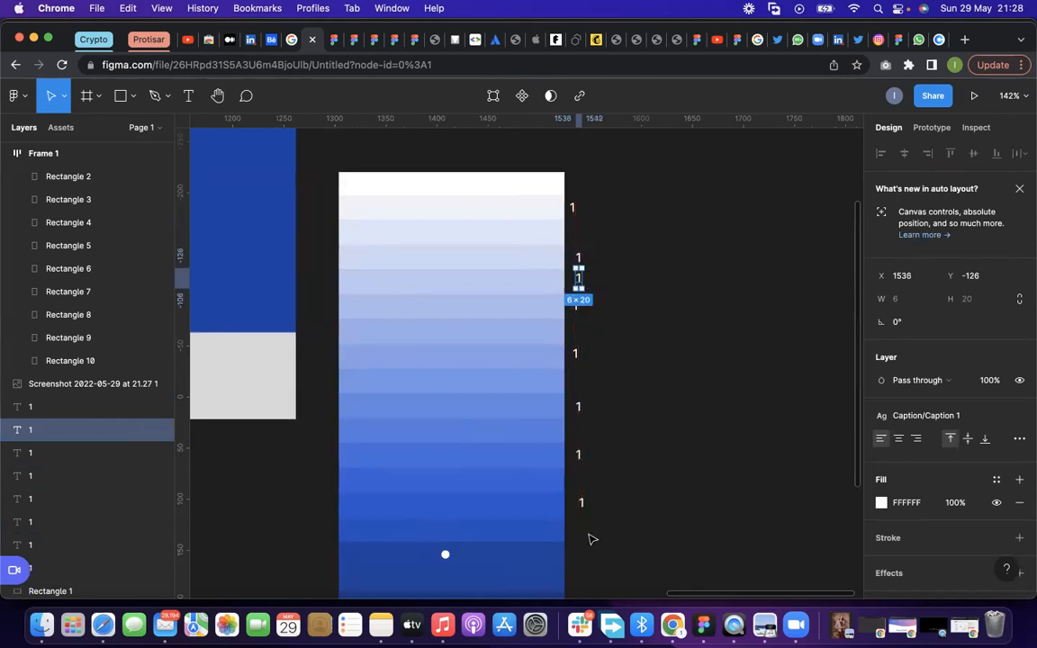
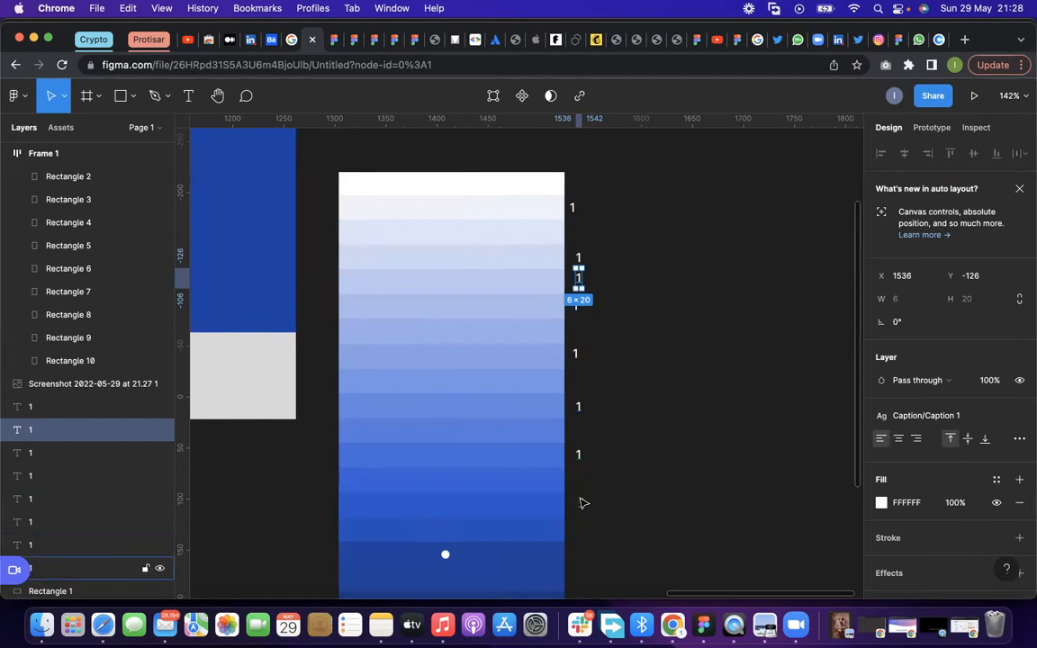
Duplicate the lowest "1" label twice further down the column beside the darker shades of the screenshot
{"action": "left_click", "coordinate": [580, 457]}
{"action": "left_click_drag", "start_coordinate": [581, 466], "coordinate": [583, 484], "text": "alt"}
{"action": "left_click", "coordinate": [644, 467]}
Fill Rectangle 2, the first swatch beneath the blue rectangle, with the 2956CE shade sampled from the screenshot
{"action": "scroll", "coordinate": [642, 466], "scroll_direction": "down", "scroll_amount": 3}
{"action": "scroll", "coordinate": [643, 469], "scroll_direction": "down", "scroll_amount": 2}
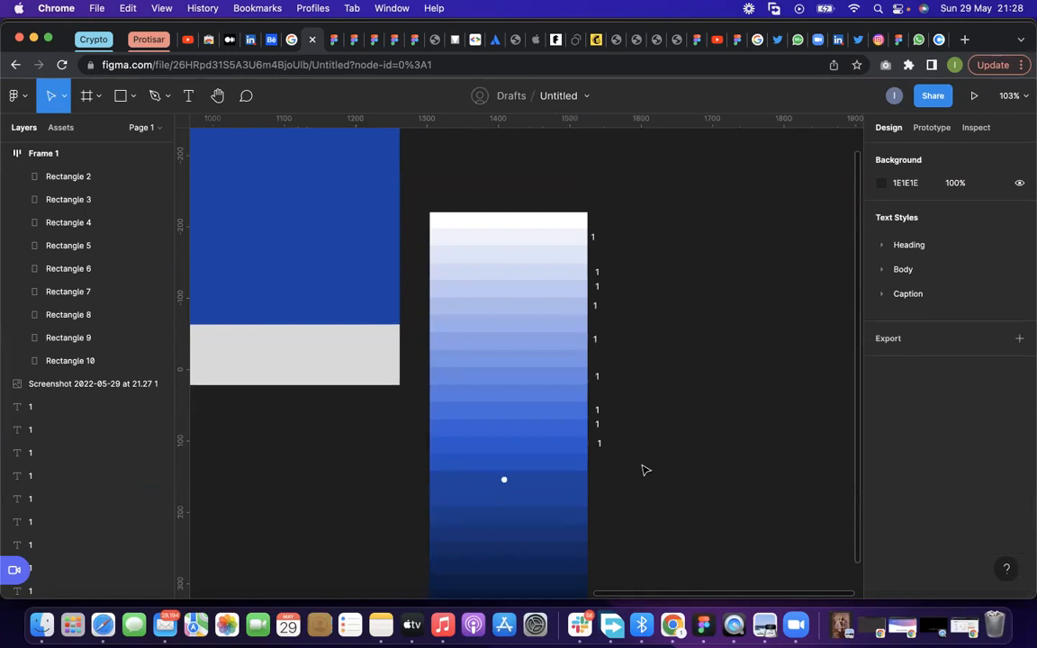
{"action": "scroll", "coordinate": [643, 469], "scroll_direction": "down", "scroll_amount": 3}
{"action": "left_click", "coordinate": [230, 387]}
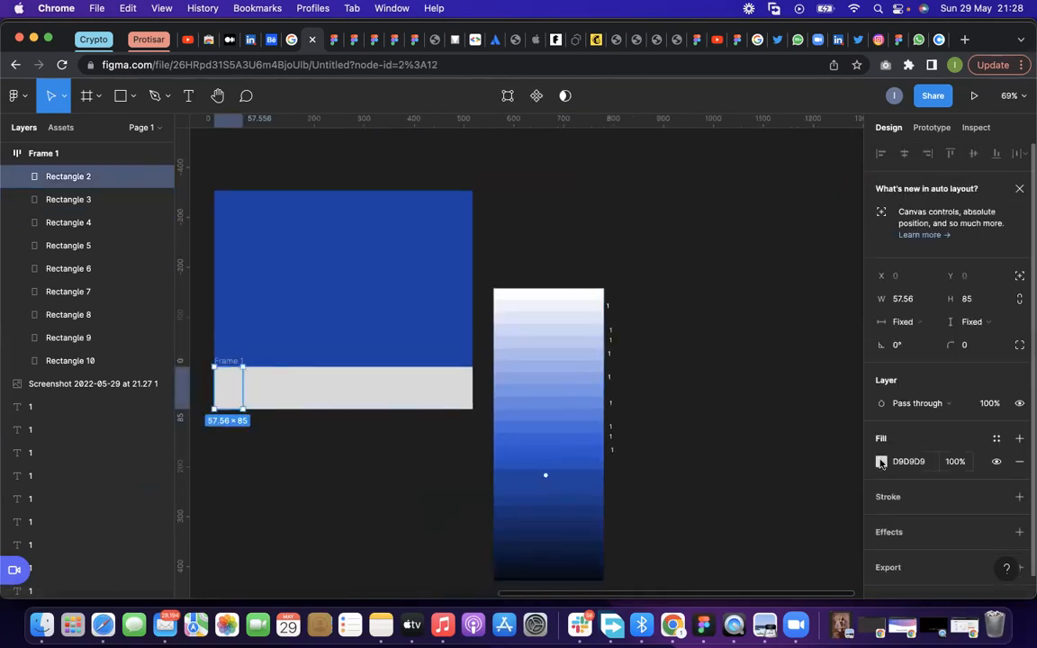
{"action": "left_click", "coordinate": [881, 461]}
{"action": "left_click", "coordinate": [712, 439]}
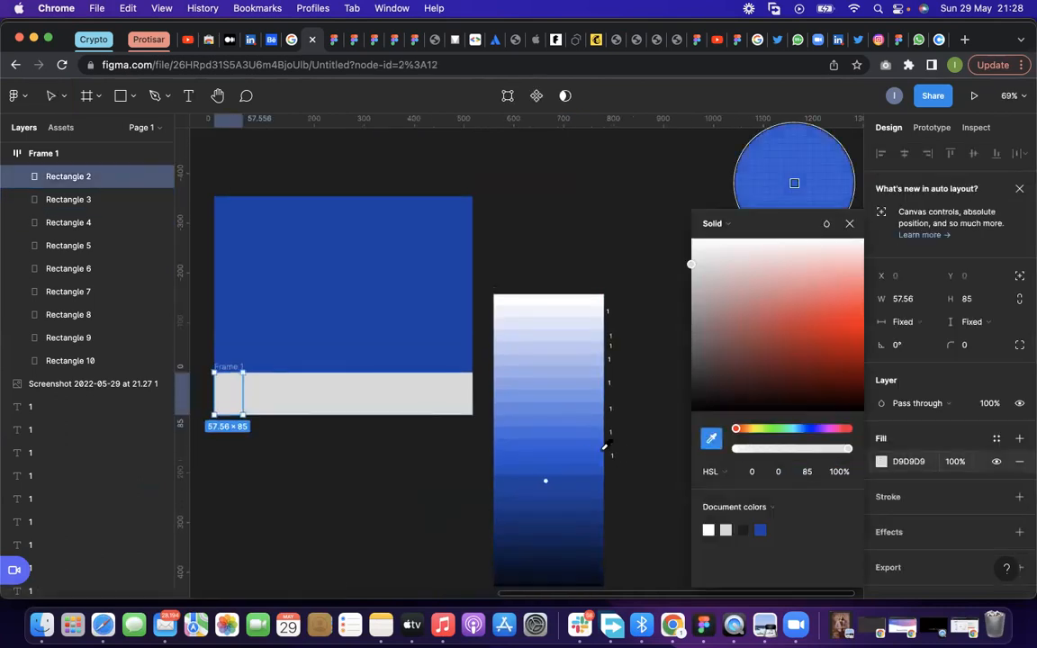
{"action": "scroll", "coordinate": [611, 462], "scroll_direction": "up", "scroll_amount": 2}
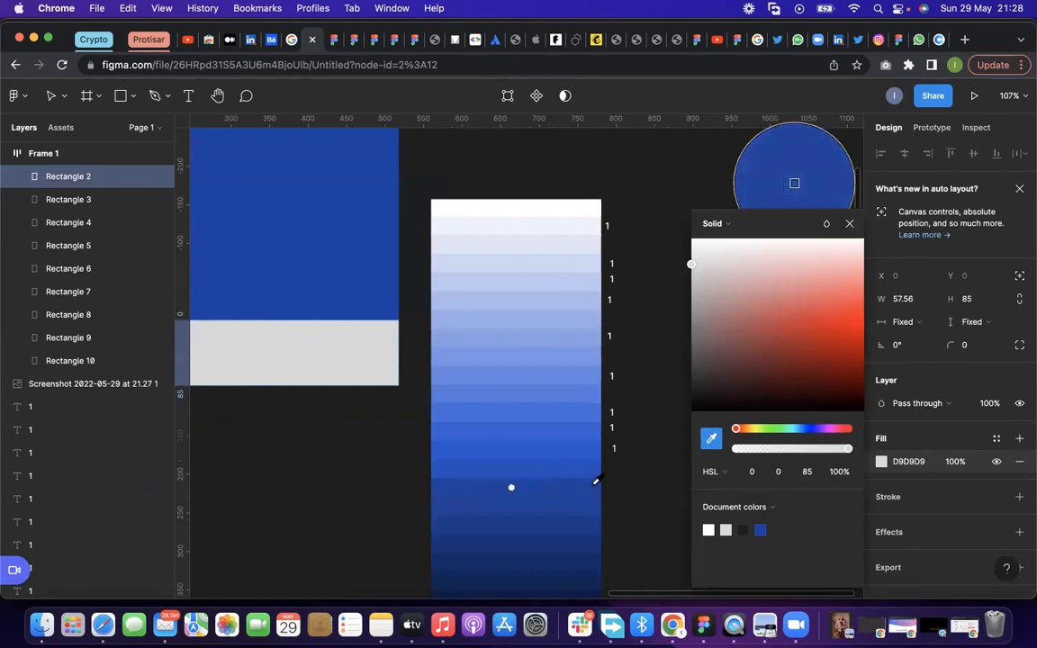
{"action": "left_click", "coordinate": [588, 456]}
Fill Rectangle 3 with the 3460D8 shade and Rectangle 4 with the next lighter one, both sampled from the screenshot
{"action": "scroll", "coordinate": [567, 456], "scroll_direction": "down", "scroll_amount": 3}
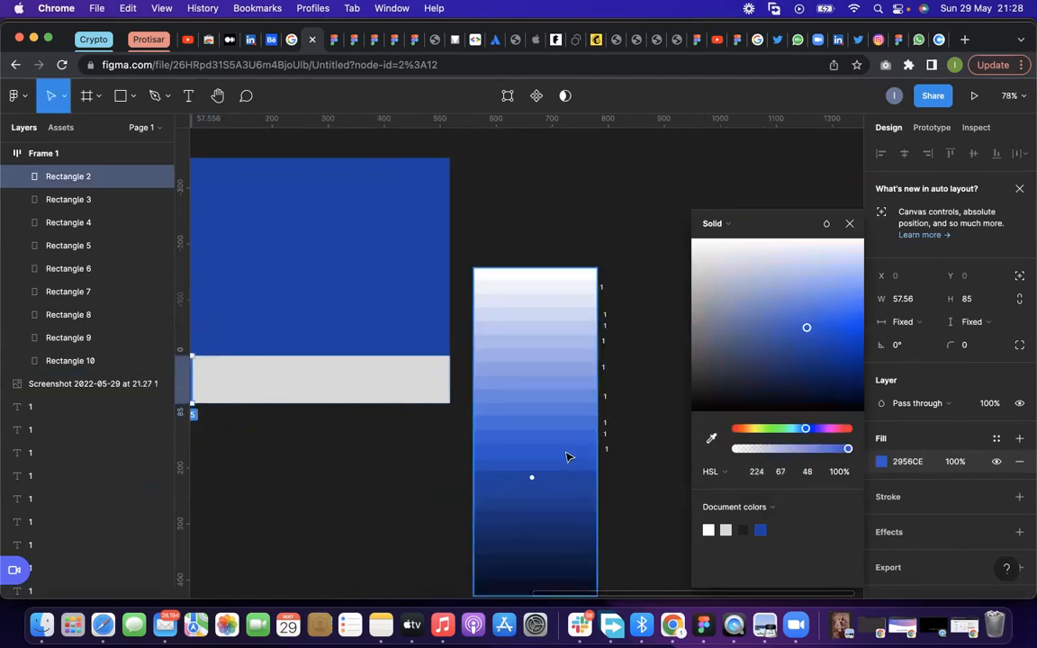
{"action": "left_click", "coordinate": [222, 375]}
{"action": "left_click", "coordinate": [881, 461]}
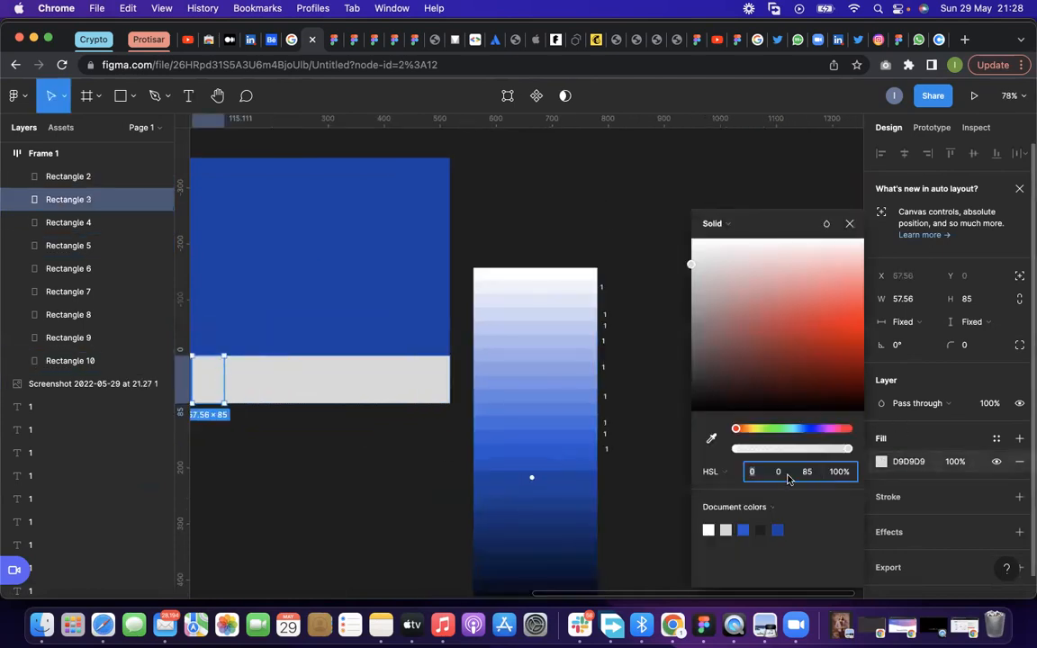
{"action": "left_click", "coordinate": [712, 439]}
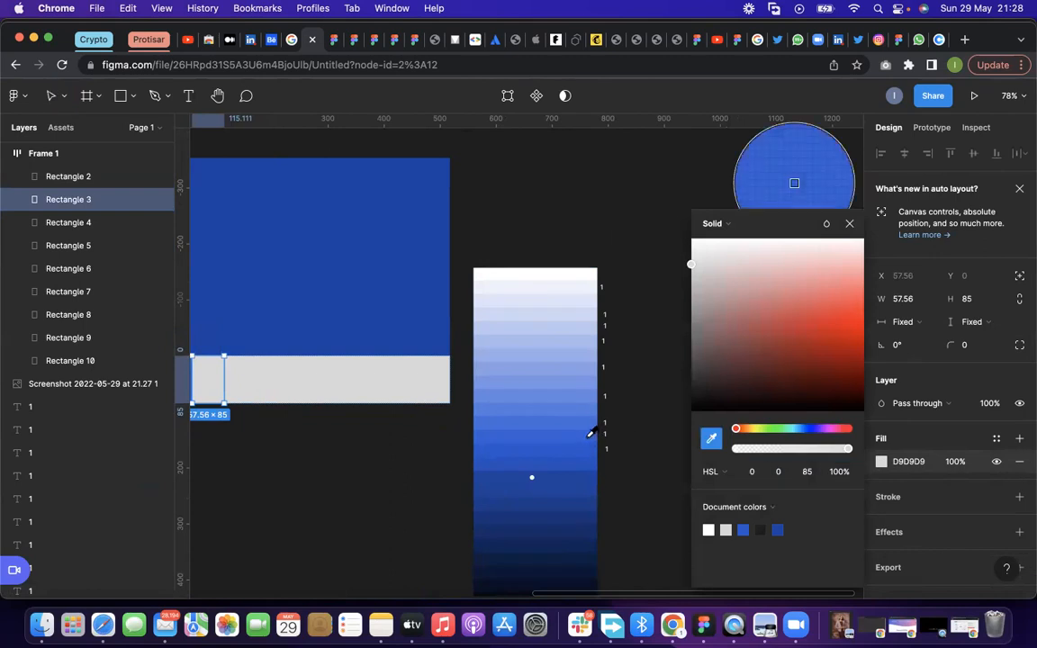
{"action": "left_click", "coordinate": [591, 433]}
{"action": "left_click", "coordinate": [246, 379]}
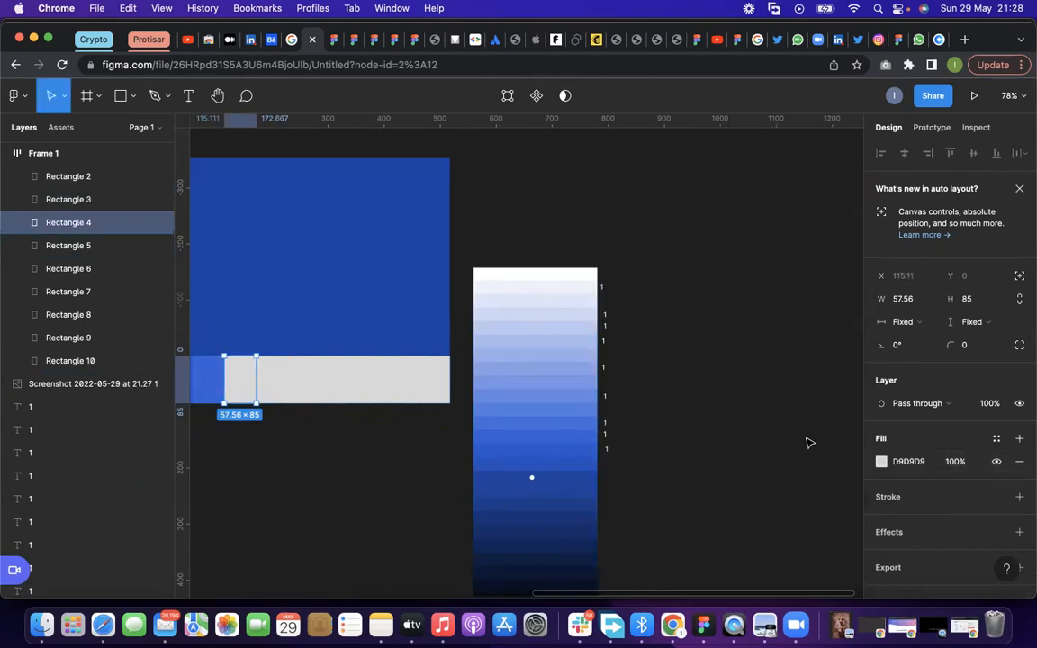
{"action": "left_click", "coordinate": [881, 462]}
{"action": "left_click", "coordinate": [712, 439]}
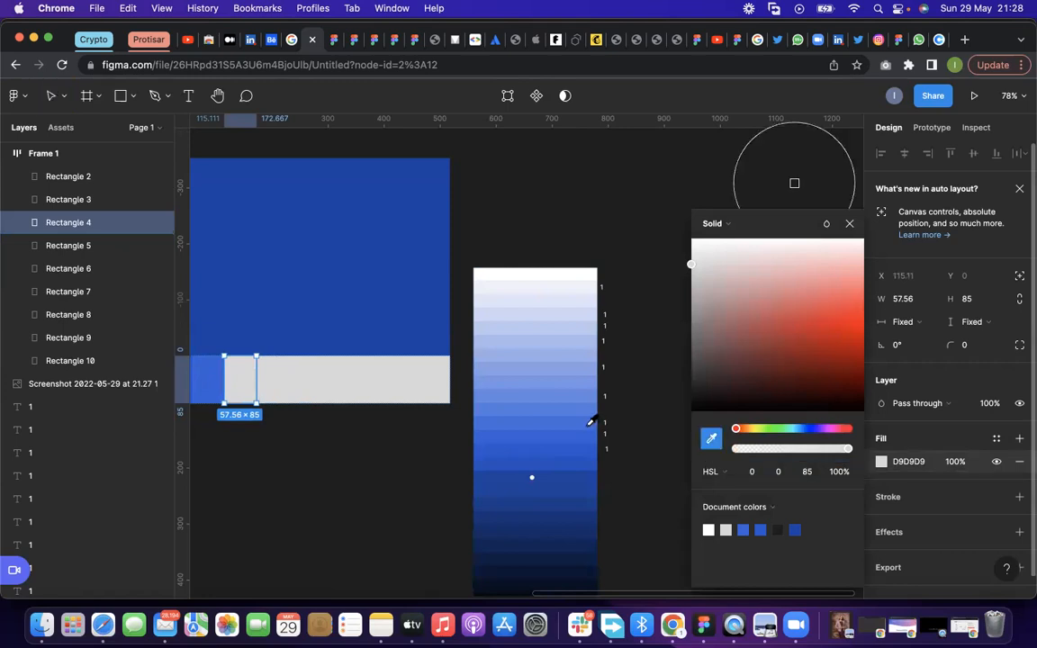
{"action": "left_click", "coordinate": [590, 427]}
Fill Rectangle 5 with a lighter blue and Rectangle 6 with the 87A0E7 shade, both sampled from the screenshot
{"action": "left_click", "coordinate": [277, 376]}
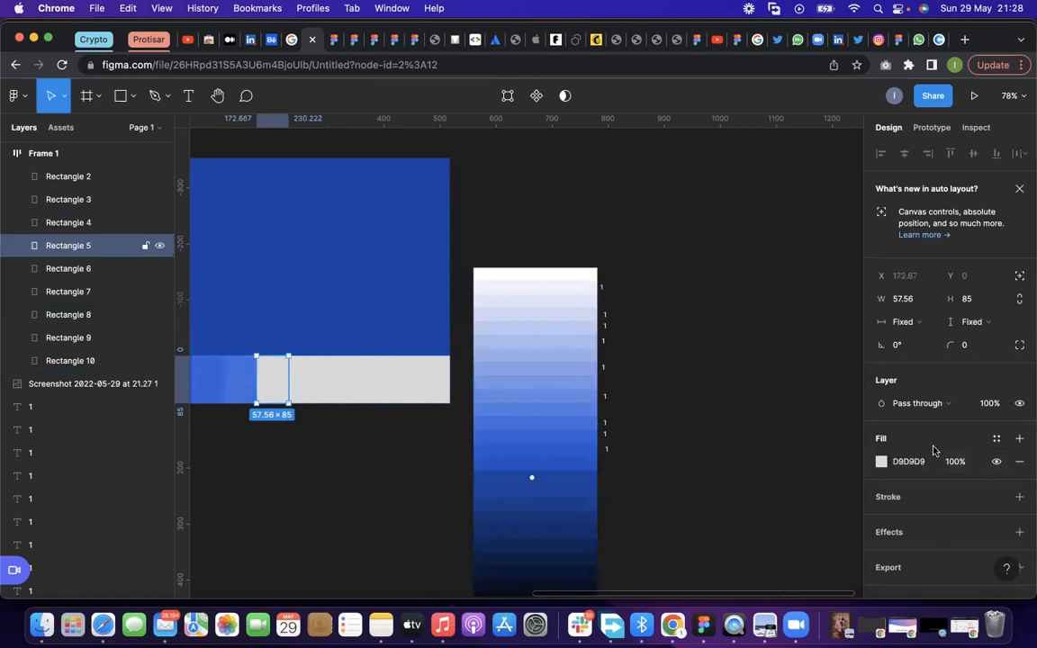
{"action": "left_click", "coordinate": [881, 461]}
{"action": "left_click", "coordinate": [712, 439]}
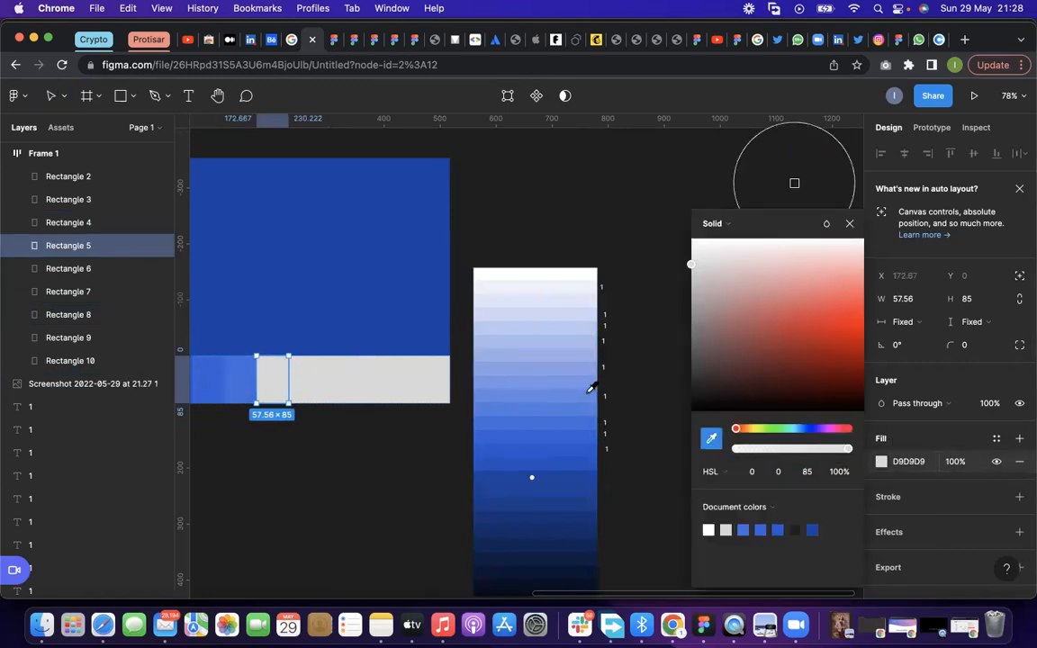
{"action": "left_click", "coordinate": [592, 389]}
{"action": "left_click", "coordinate": [315, 374]}
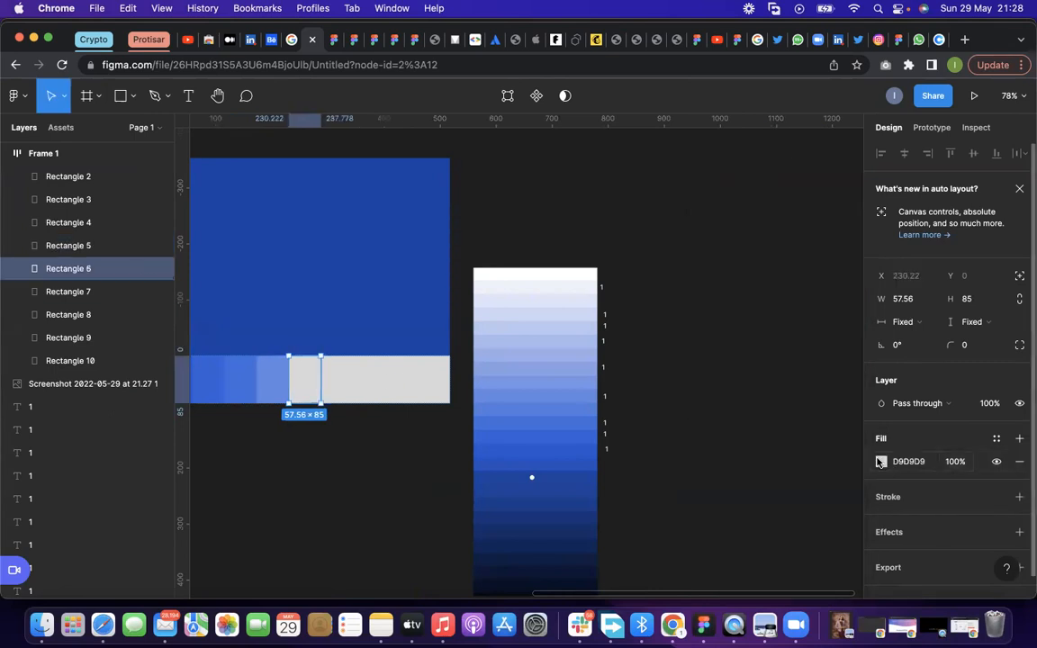
{"action": "left_click", "coordinate": [881, 462]}
{"action": "left_click", "coordinate": [710, 439]}
{"action": "left_click", "coordinate": [544, 373]}
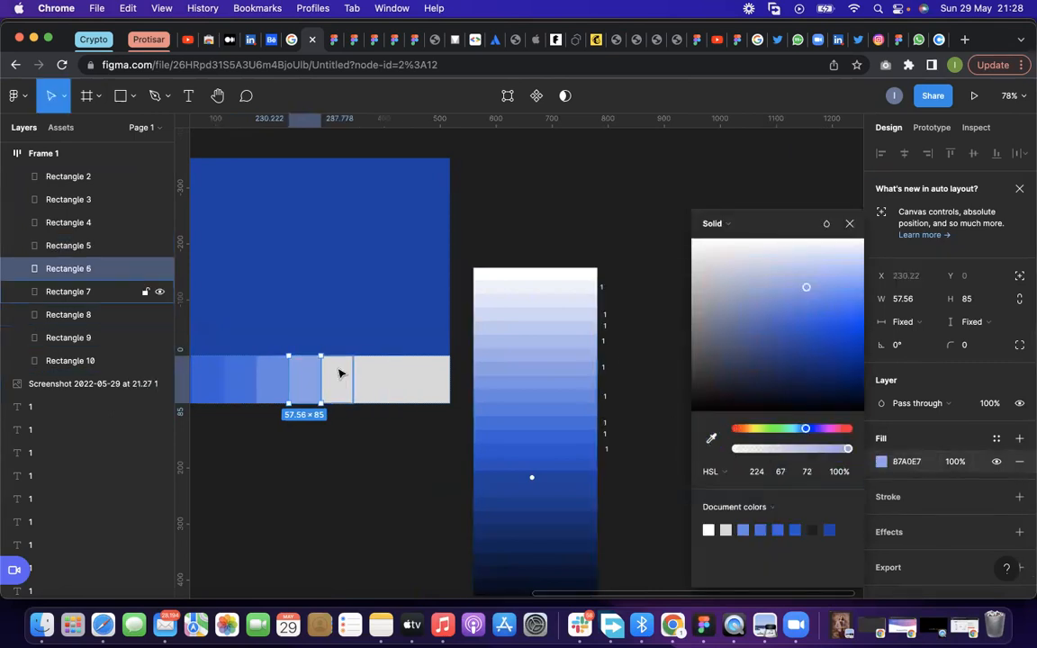
Fill Rectangle 7 with the A9BBED shade sampled from the screenshot
{"action": "left_click", "coordinate": [340, 372]}
{"action": "left_click", "coordinate": [881, 462]}
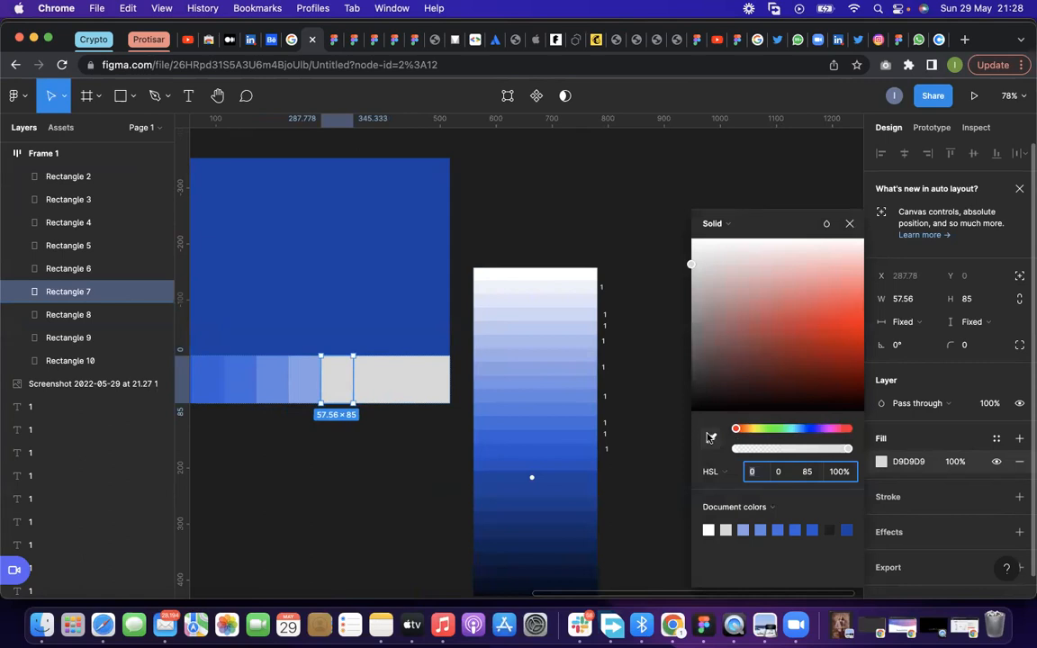
{"action": "left_click", "coordinate": [710, 437]}
{"action": "left_click", "coordinate": [596, 340]}
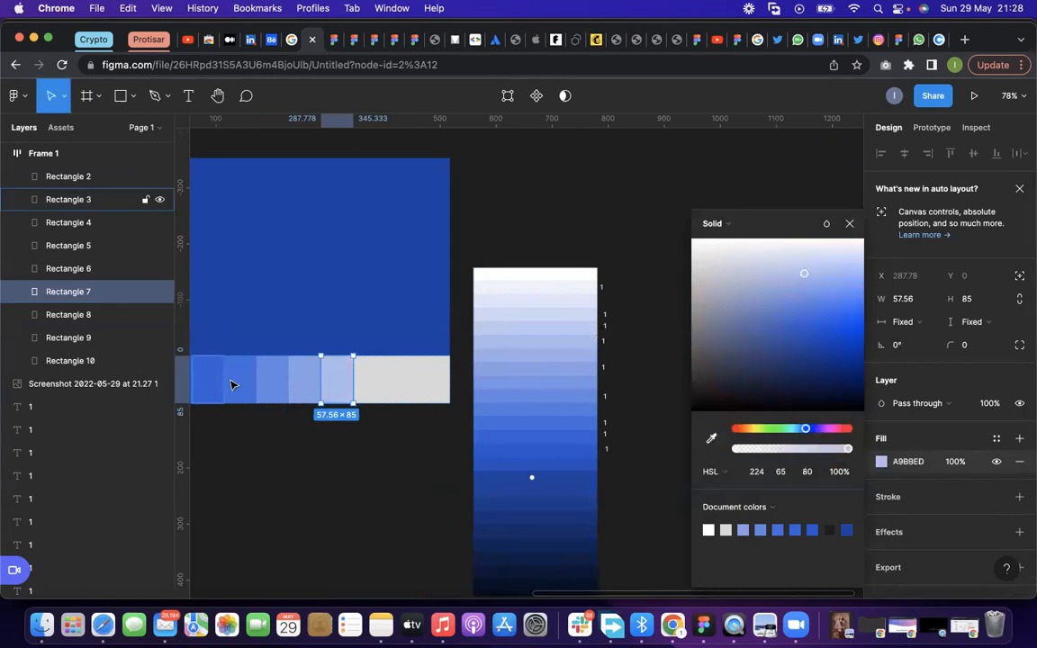
Try filling Rectangle 8 with the A9BBED shade from the screenshot
{"action": "left_click", "coordinate": [369, 377]}
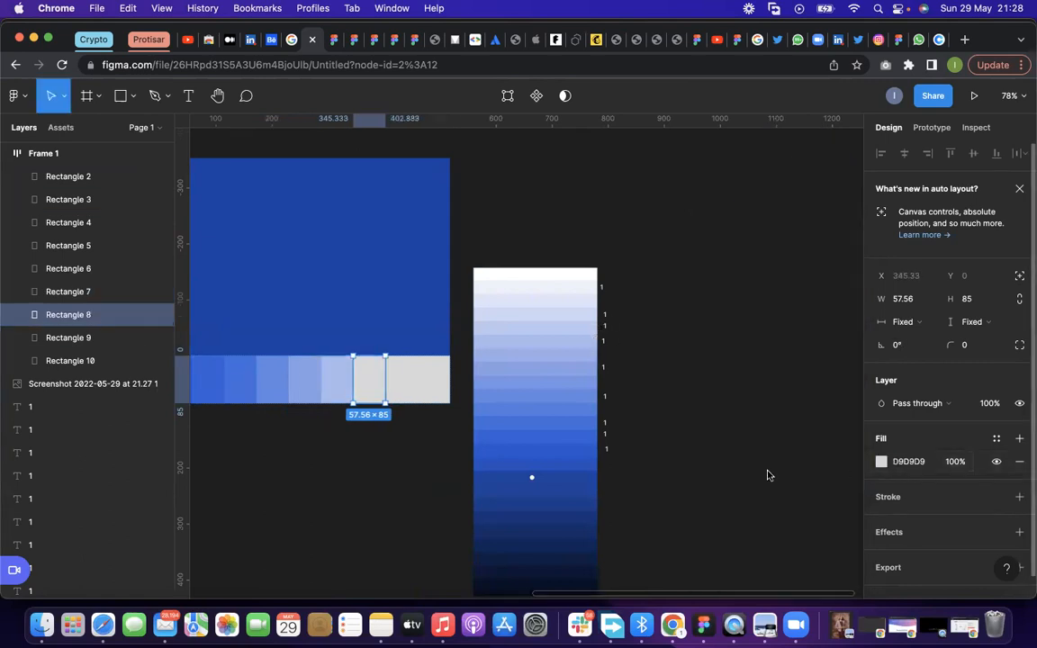
{"action": "left_click", "coordinate": [881, 461]}
{"action": "left_click", "coordinate": [710, 437]}
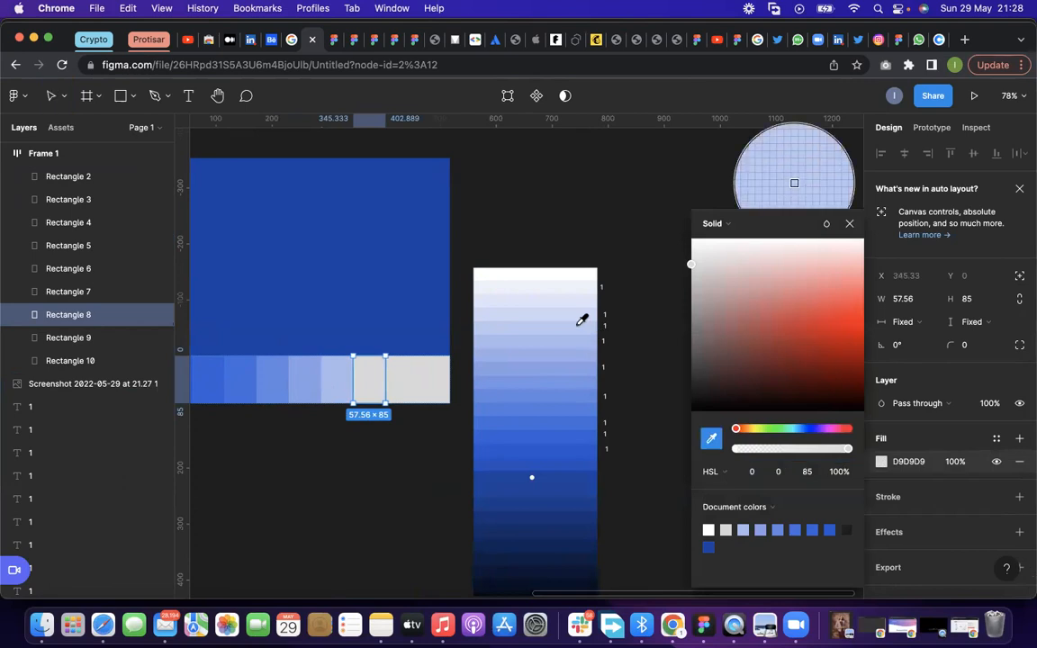
{"action": "left_click", "coordinate": [583, 338]}
Fill Rectangle 9 with the pale CBD7F4 shade sampled from the screenshot
{"action": "left_click", "coordinate": [401, 383]}
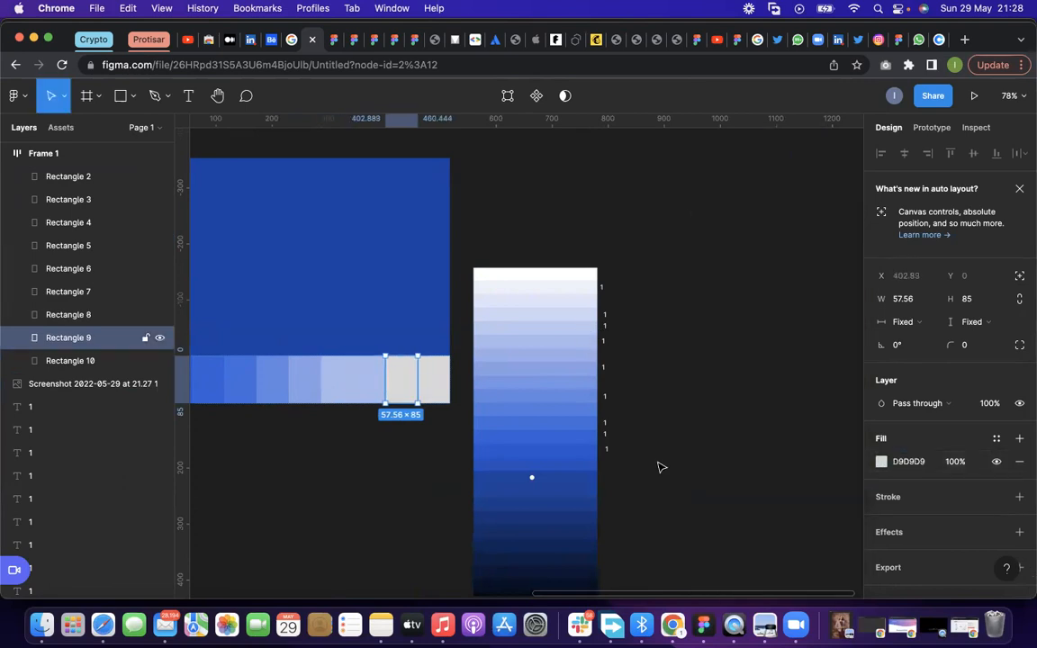
{"action": "left_click", "coordinate": [881, 462]}
{"action": "left_click", "coordinate": [710, 437]}
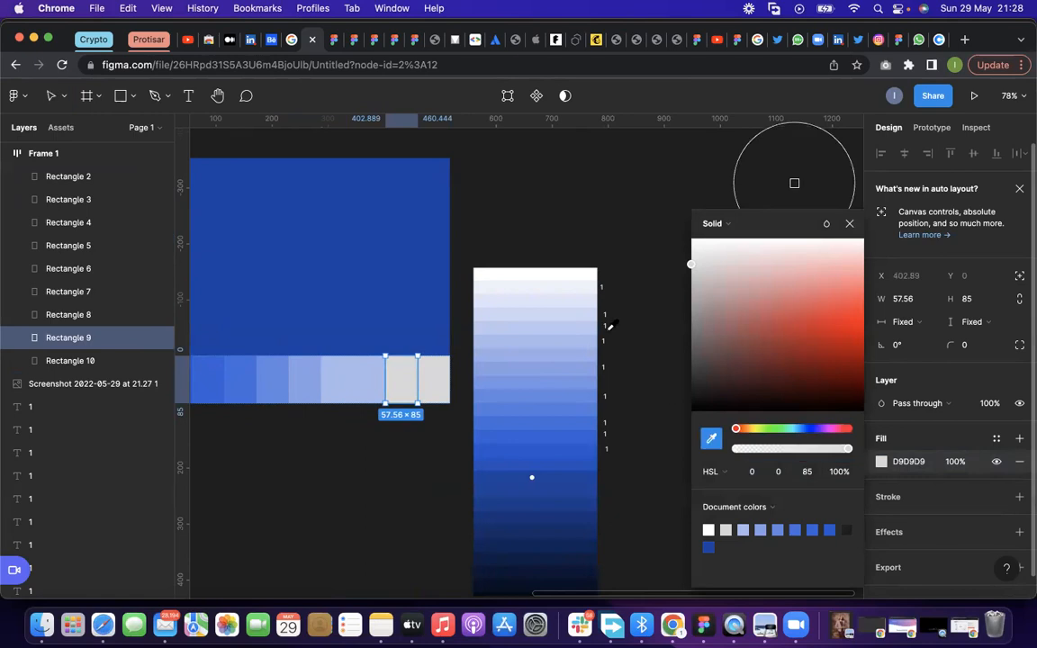
{"action": "left_click", "coordinate": [592, 308]}
{"action": "key", "text": "Escape"}
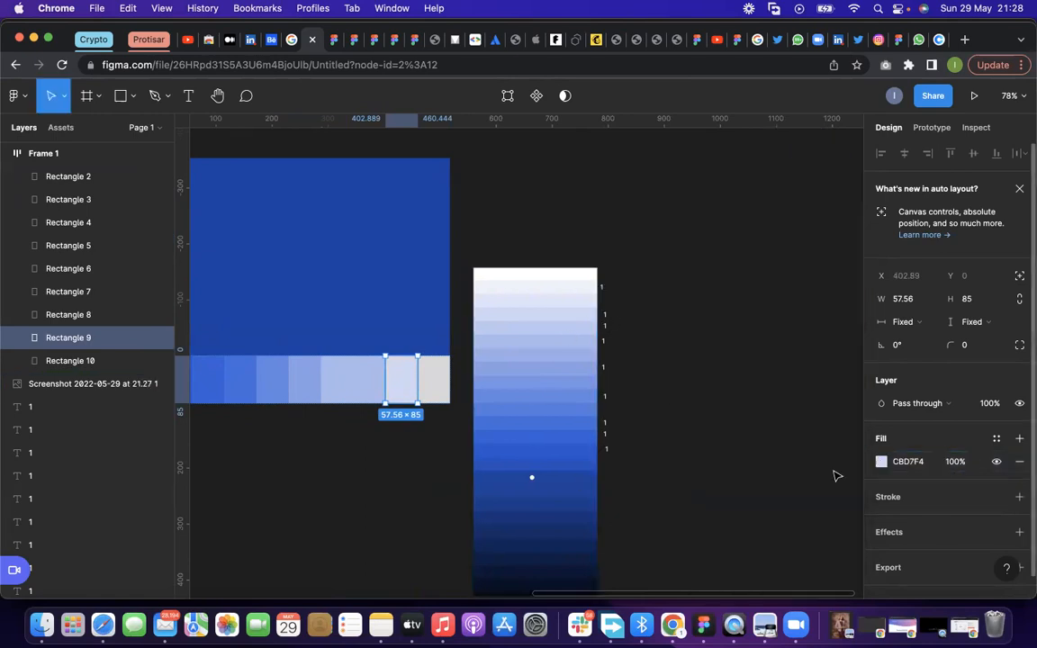
{"action": "left_click", "coordinate": [881, 462]}
{"action": "left_click", "coordinate": [712, 440]}
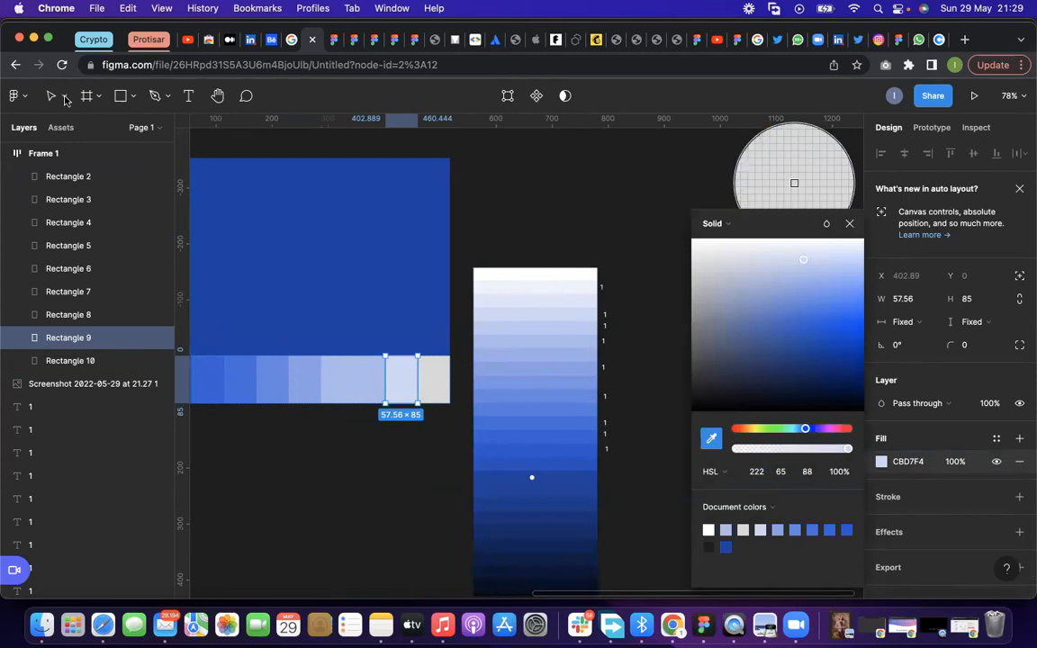
{"action": "key", "text": "Escape"}
Fill Rectangle 10, the last swatch of the row, with the near-white blue tint sampled from the screenshot
{"action": "left_click", "coordinate": [434, 379]}
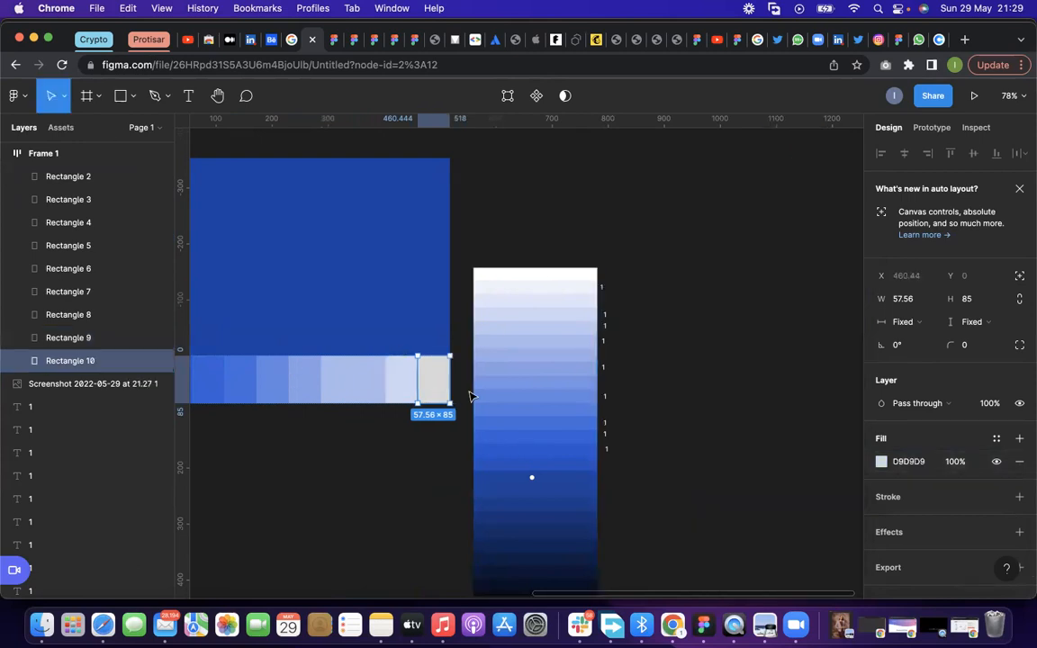
{"action": "left_click", "coordinate": [881, 461]}
{"action": "left_click", "coordinate": [711, 440]}
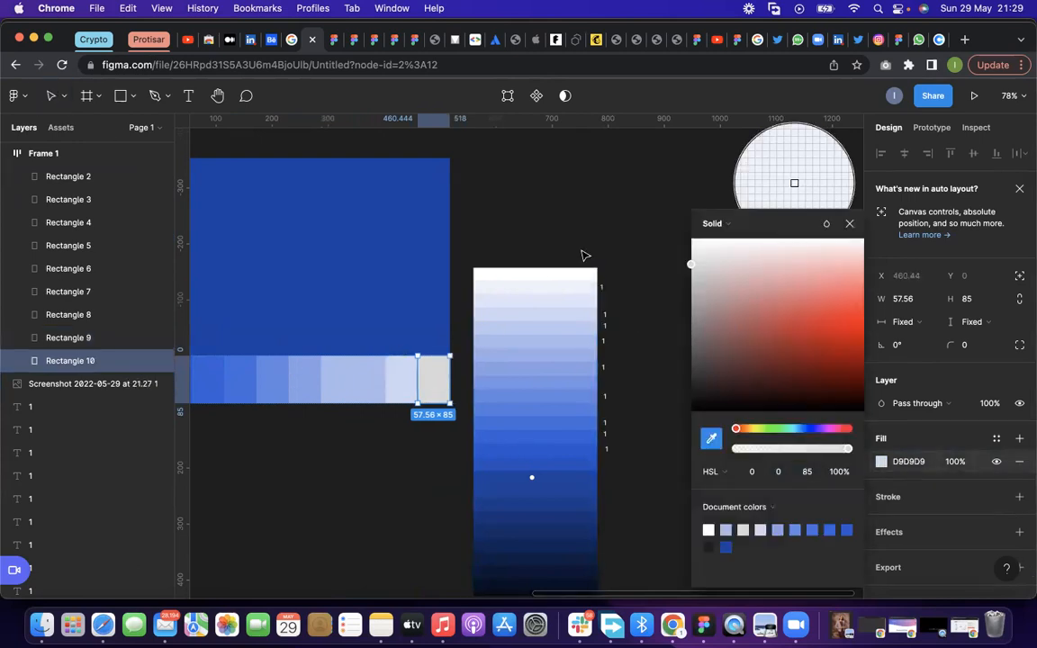
{"action": "left_click", "coordinate": [354, 384]}
{"action": "key", "text": "Escape"}
{"action": "key", "text": "Escape"}
Resample the fill of Rectangle 8 from the screenshot until it uses the BBC9F1 shade, between its two neighbours
{"action": "left_click", "coordinate": [356, 374]}
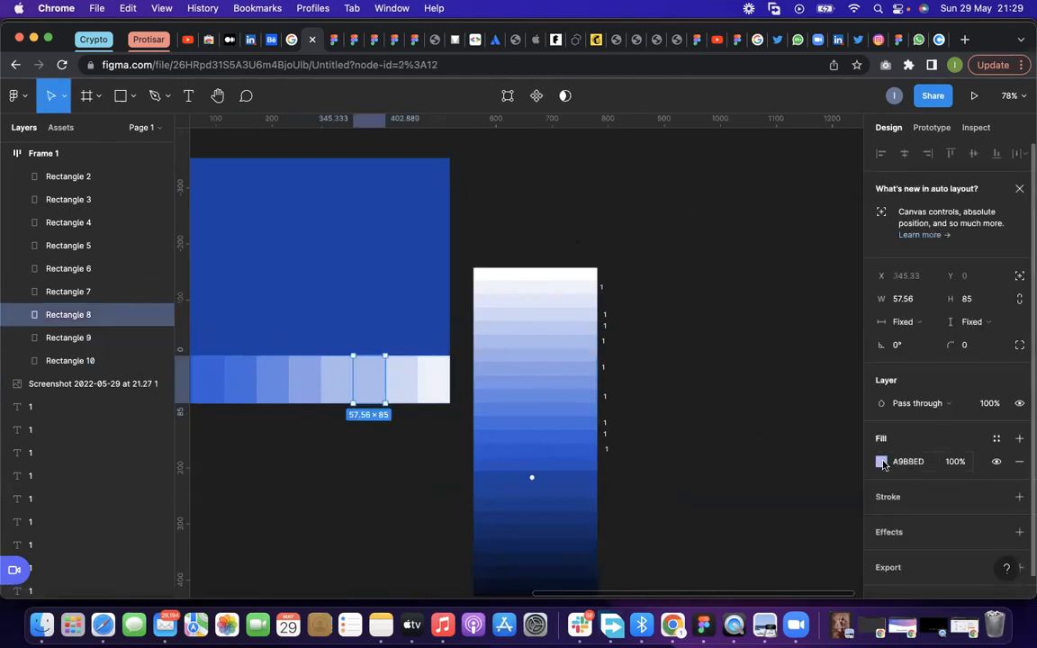
{"action": "left_click", "coordinate": [881, 460]}
{"action": "left_click", "coordinate": [710, 437]}
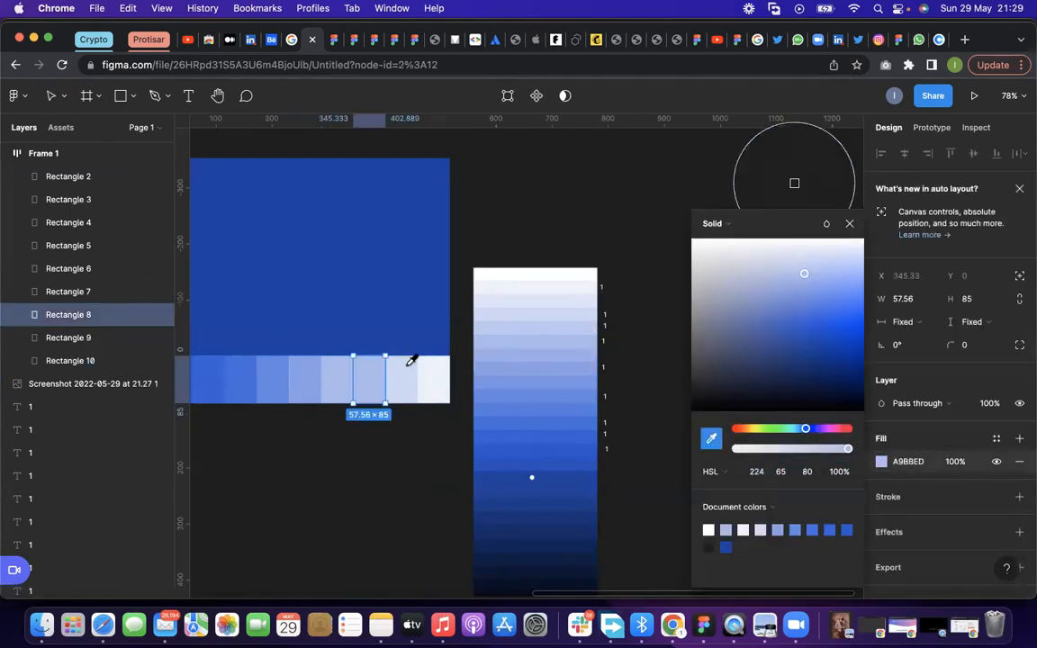
{"action": "left_click", "coordinate": [600, 351]}
{"action": "key", "text": "i"}
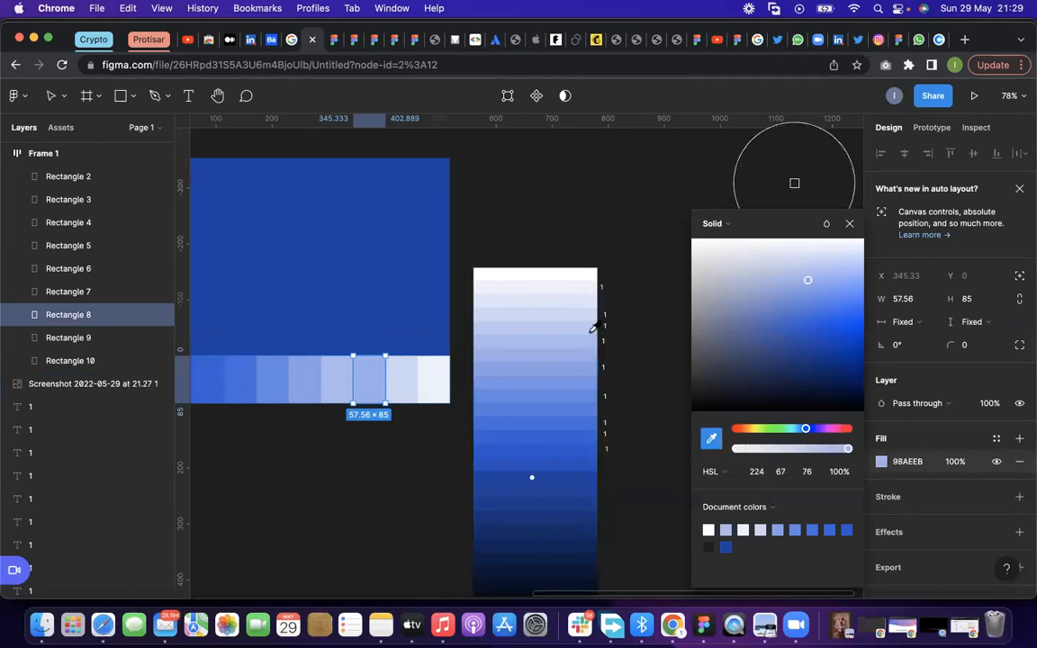
{"action": "left_click", "coordinate": [589, 333]}
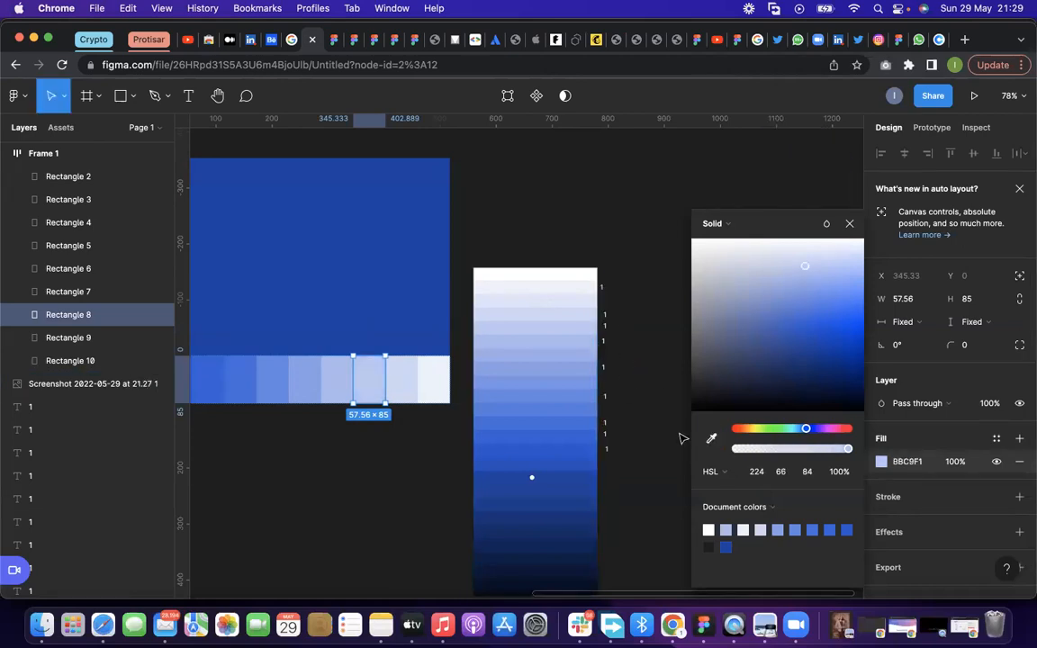
{"action": "key", "text": "i"}
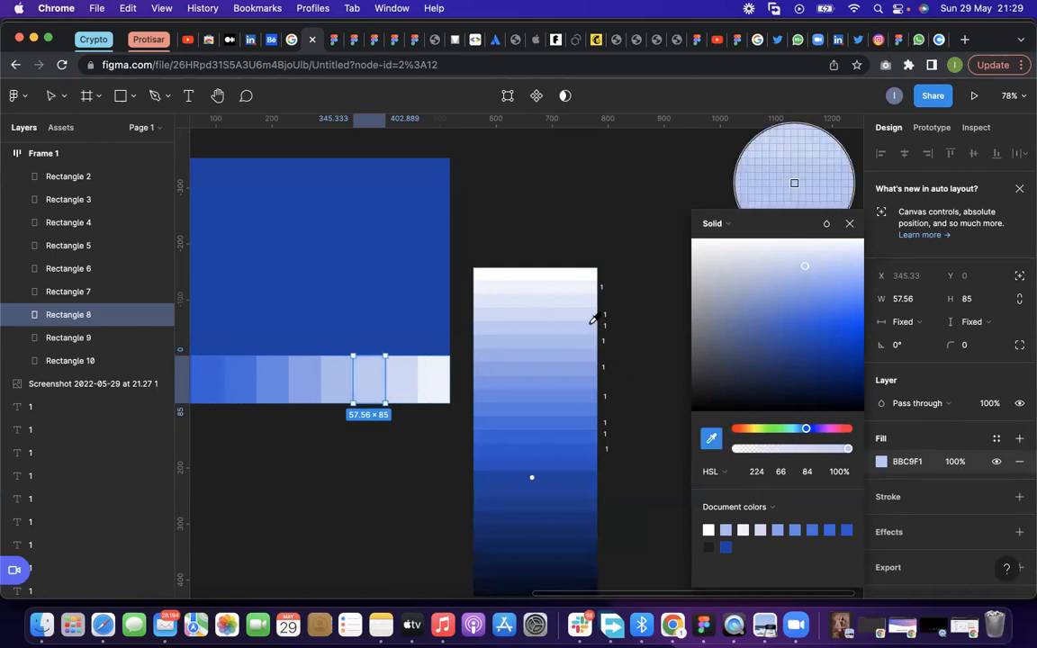
{"action": "left_click", "coordinate": [589, 329]}
{"action": "left_click", "coordinate": [637, 324]}
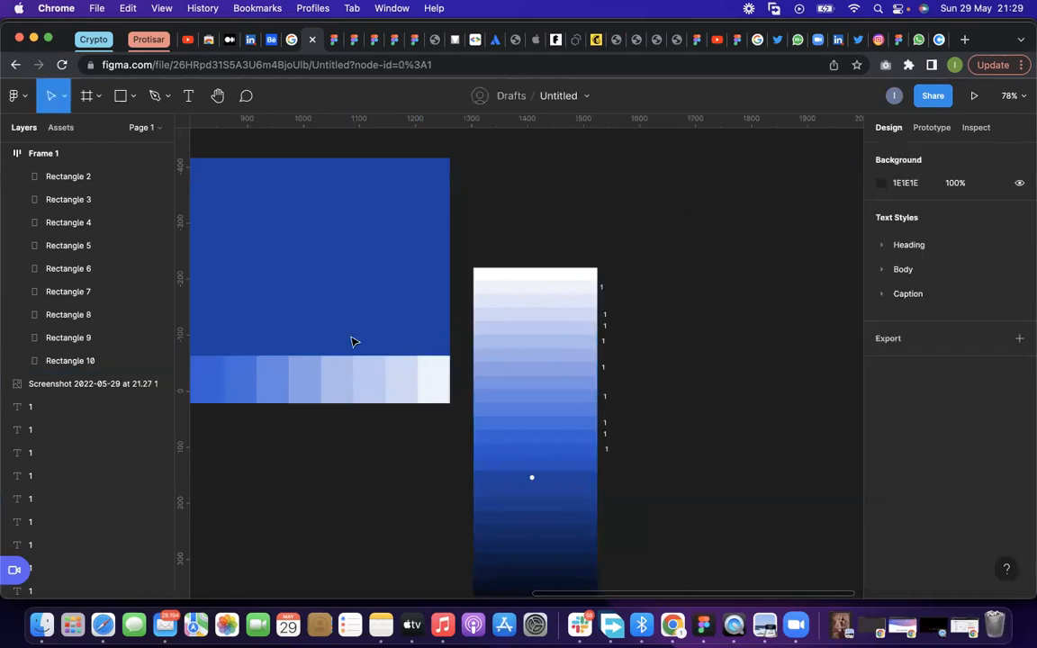
{"action": "scroll", "coordinate": [440, 426], "scroll_direction": "down", "scroll_amount": 5}
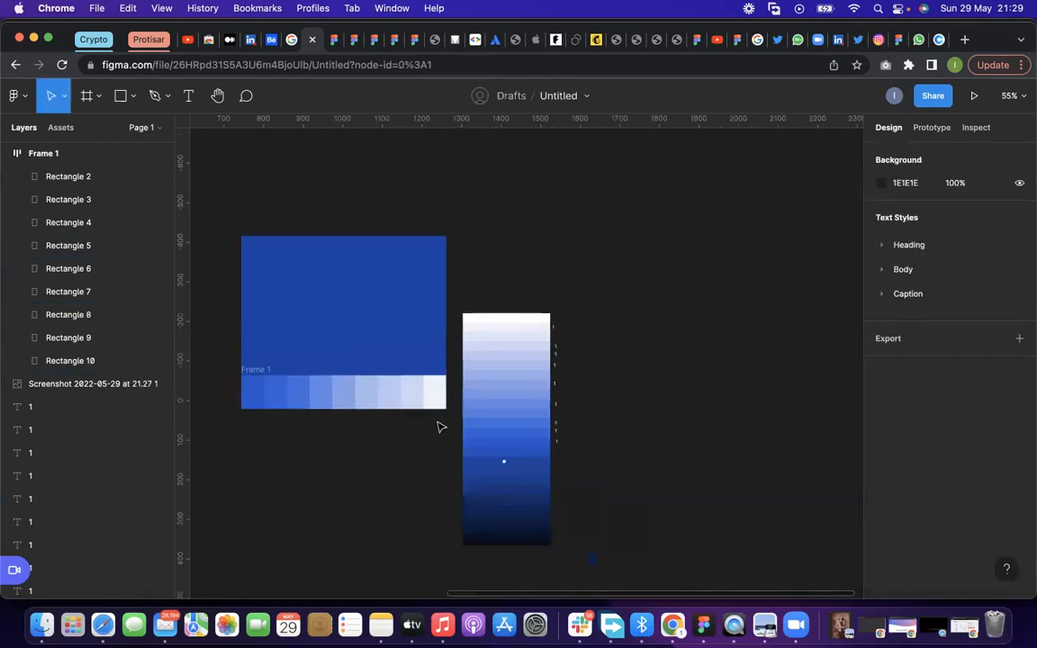
{"action": "left_click", "coordinate": [514, 367]}
{"action": "scroll", "coordinate": [255, 377], "scroll_direction": "up", "scroll_amount": 3}
{"action": "key", "text": "Escape"}
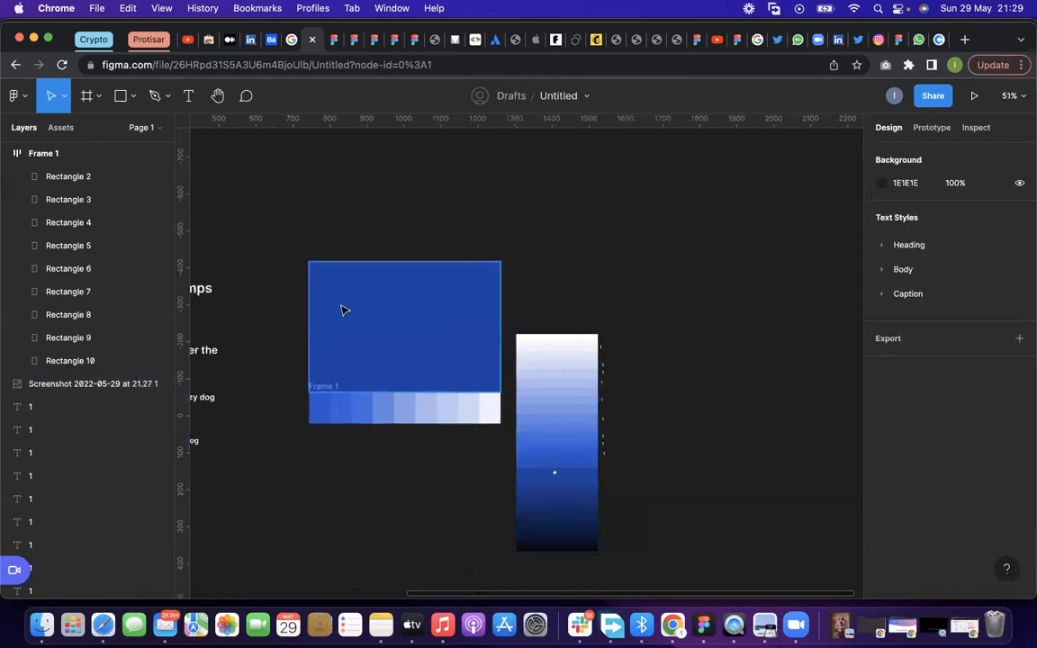
{"action": "left_click", "coordinate": [342, 311]}
{"action": "left_click", "coordinate": [398, 474]}
{"action": "left_click", "coordinate": [326, 389]}
{"action": "left_click", "coordinate": [577, 280]}
{"action": "scroll", "coordinate": [569, 280], "scroll_direction": "down", "scroll_amount": 10}
{"action": "scroll", "coordinate": [565, 286], "scroll_direction": "up", "scroll_amount": 8}
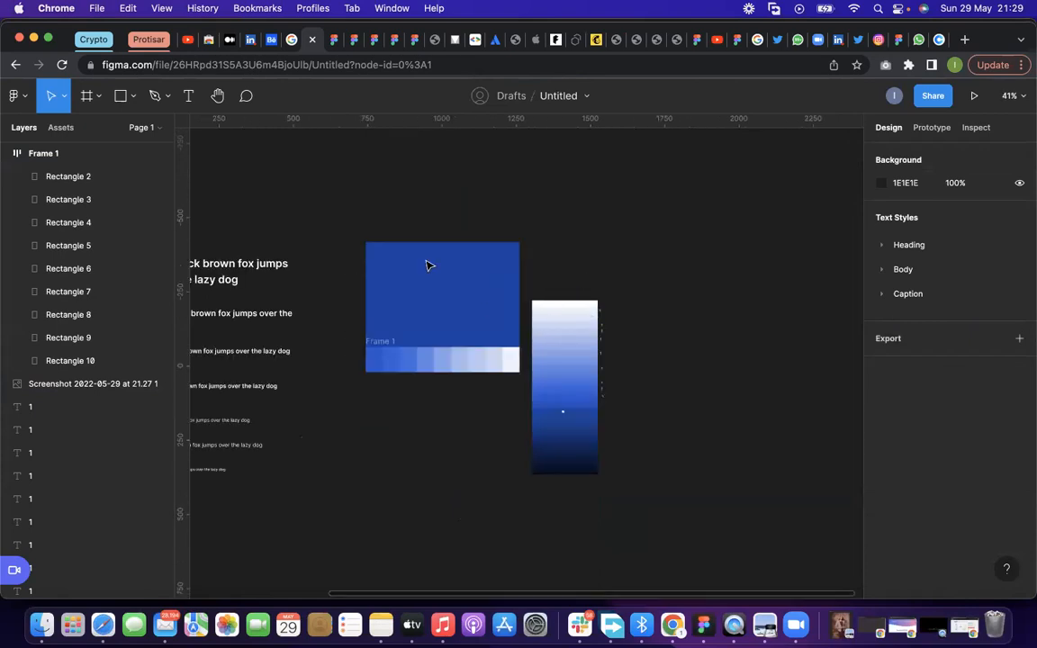
{"action": "left_click_drag", "start_coordinate": [304, 200], "coordinate": [461, 384]}
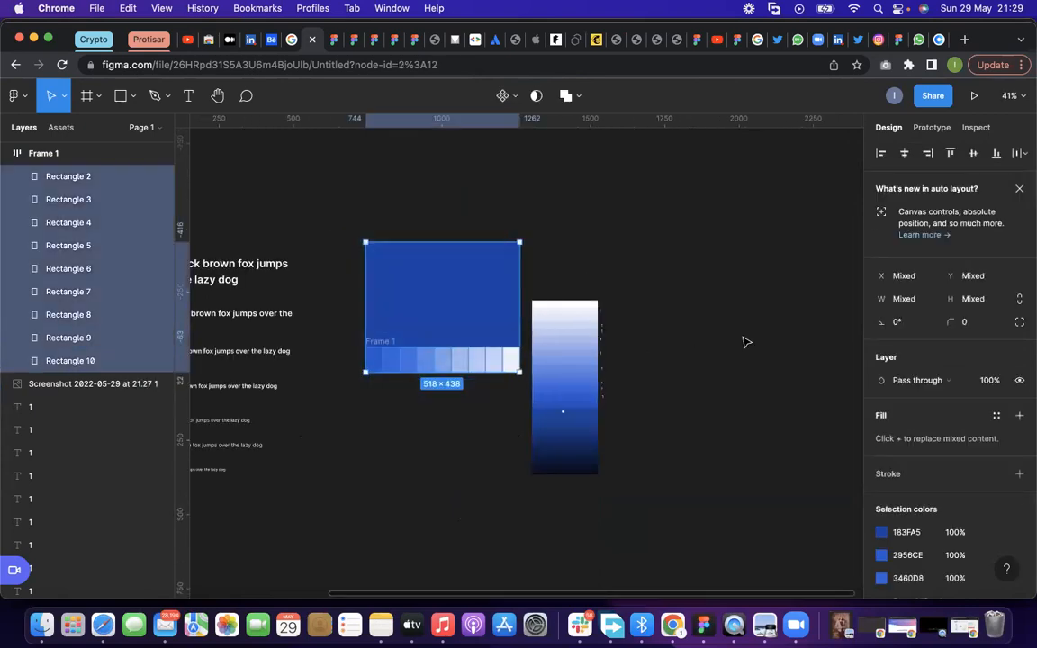
{"action": "left_click_drag", "start_coordinate": [462, 311], "coordinate": [745, 342]}
{"action": "key", "text": "super+z"}
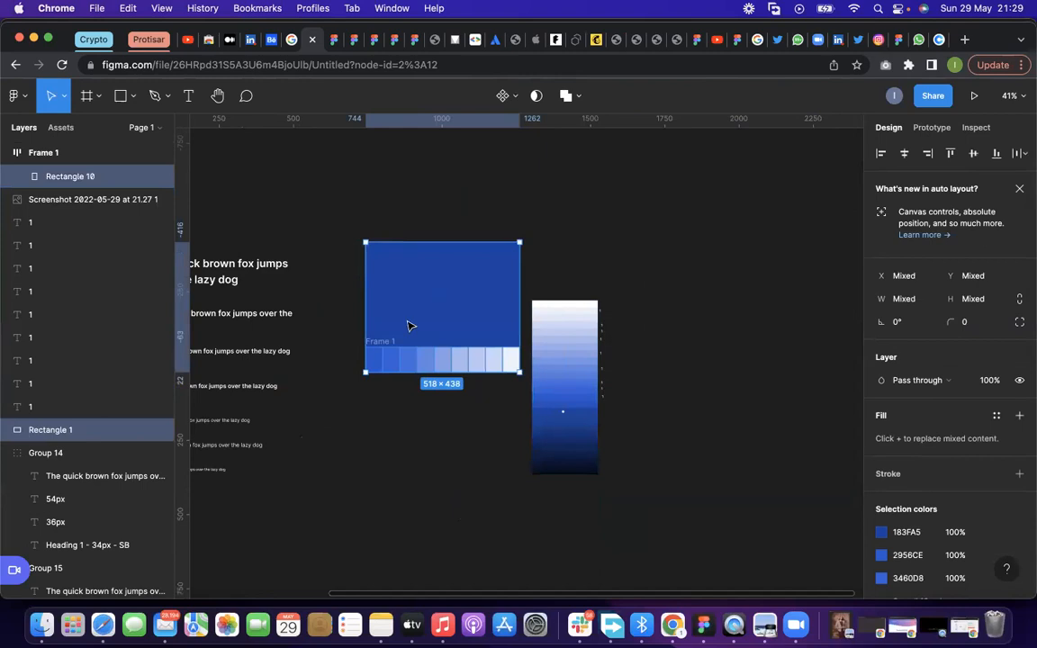
{"action": "key", "text": "Escape"}
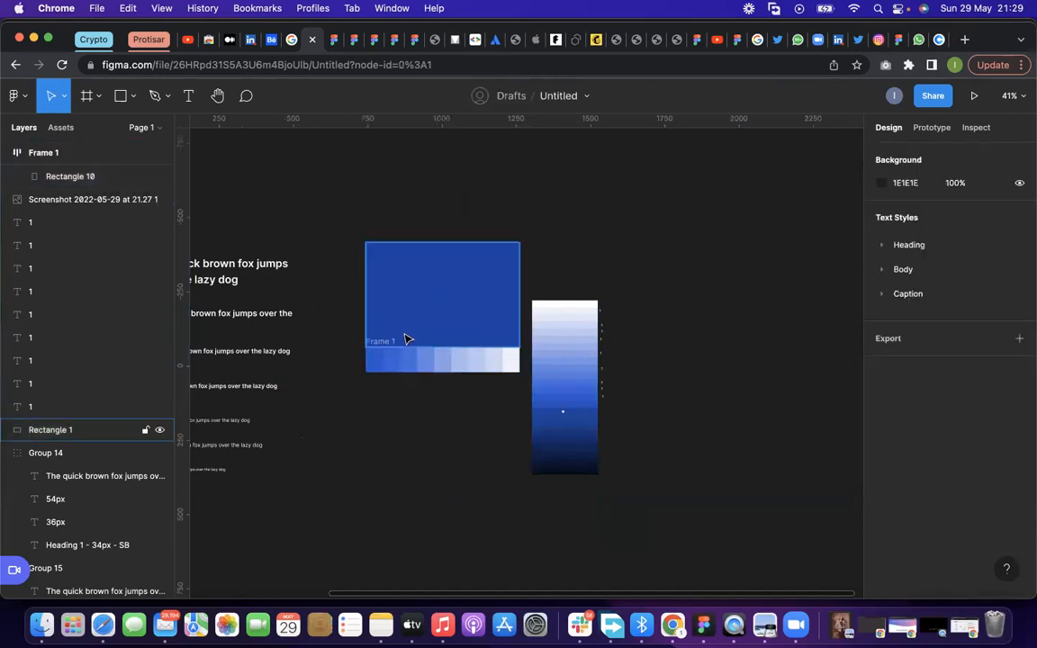
Draw a rectangle about 263 × 151 on the empty canvas just above the large blue rectangle
{"action": "scroll", "coordinate": [405, 339], "scroll_direction": "up", "scroll_amount": 5}
{"action": "left_click", "coordinate": [467, 283]}
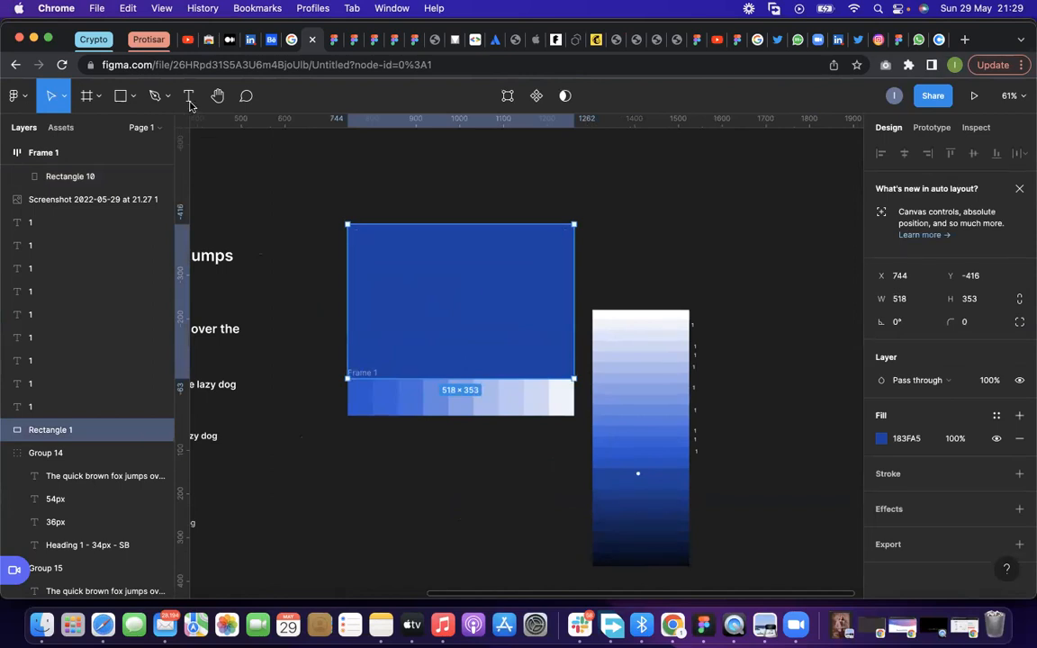
{"action": "left_click", "coordinate": [132, 95]}
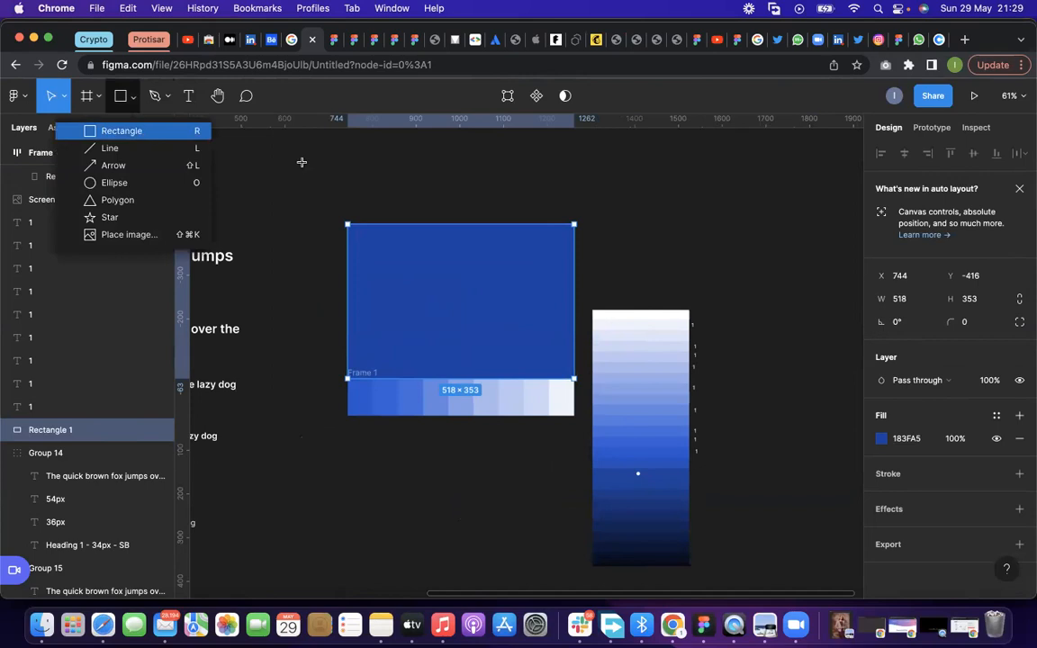
{"action": "key", "text": "r"}
{"action": "scroll", "coordinate": [377, 162], "scroll_direction": "up", "scroll_amount": 5}
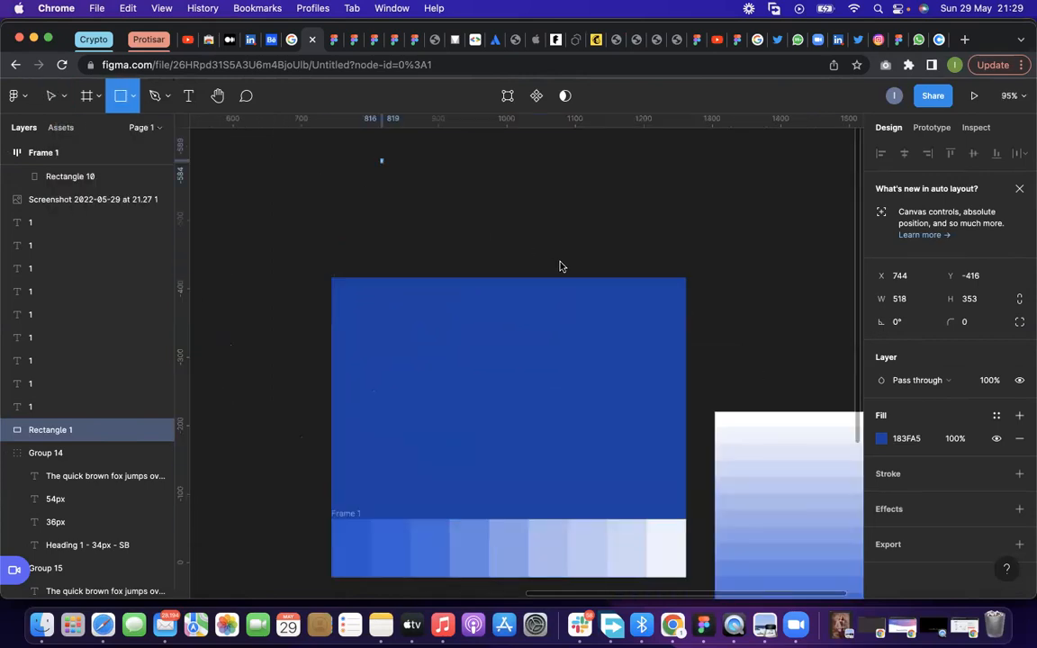
{"action": "left_click_drag", "start_coordinate": [381, 161], "coordinate": [559, 262]}
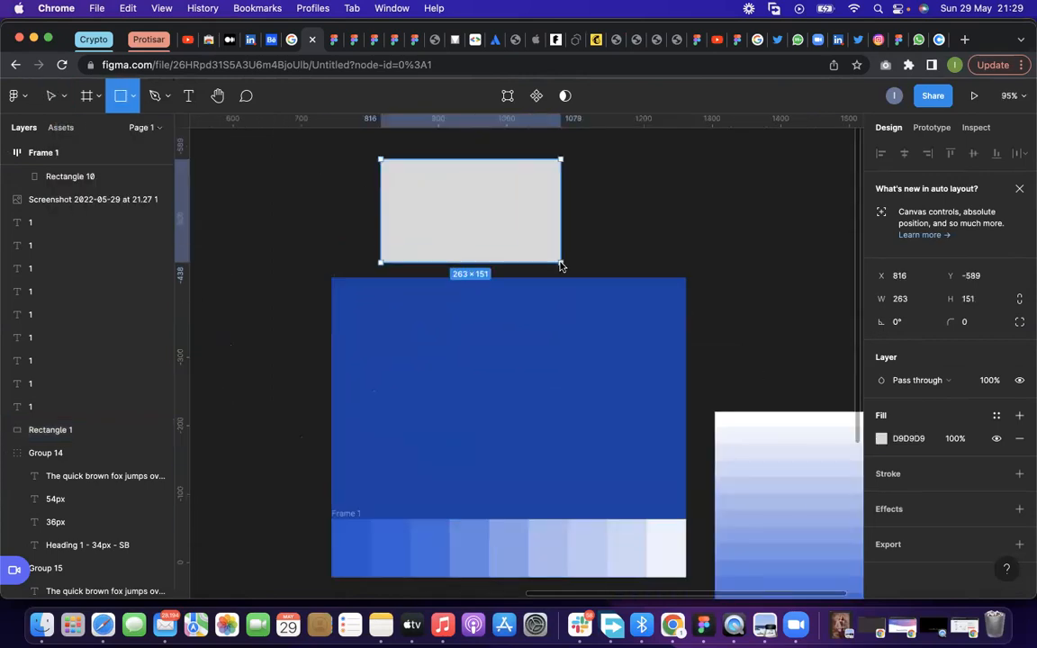
Fill the new rectangle with the pale CBD7F4 shade sampled from the swatch row
{"action": "left_click", "coordinate": [881, 438]}
{"action": "left_click", "coordinate": [677, 542]}
{"action": "key", "text": "i"}
{"action": "left_click", "coordinate": [624, 526]}
{"action": "left_click", "coordinate": [606, 234]}
Add the sample text "fedrrrf", color it with the 2956CE swatch shade and place it on the pale rectangle
{"action": "left_click", "coordinate": [185, 97]}
{"action": "left_click", "coordinate": [250, 178]}
{"action": "type", "text": "fedrrrf"}
{"action": "left_click", "coordinate": [882, 504]}
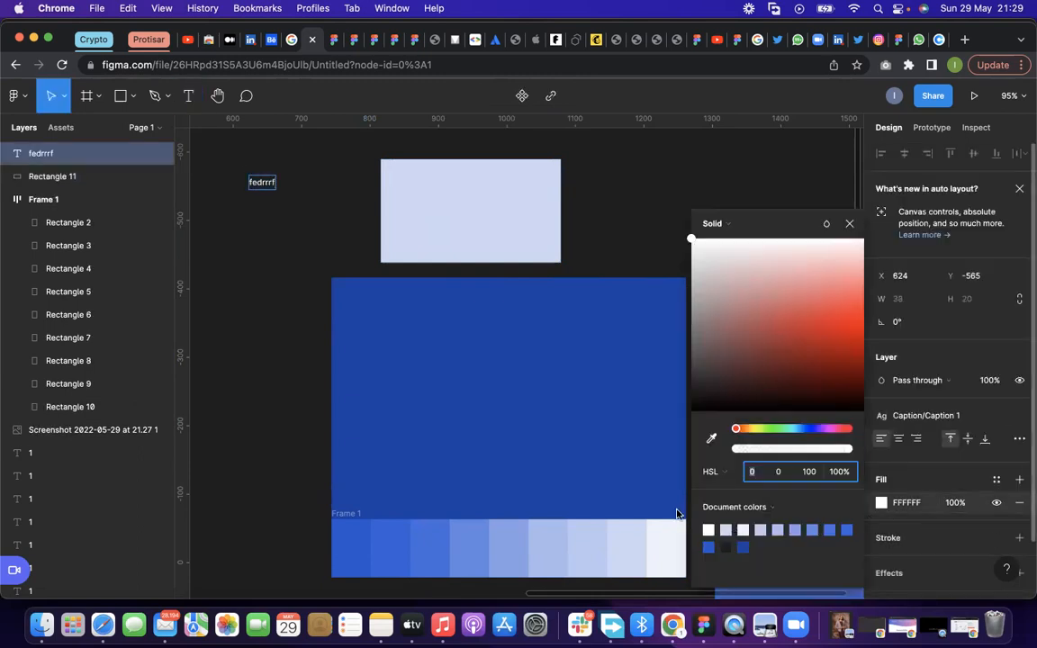
{"action": "left_click", "coordinate": [691, 390]}
{"action": "left_click", "coordinate": [708, 530]}
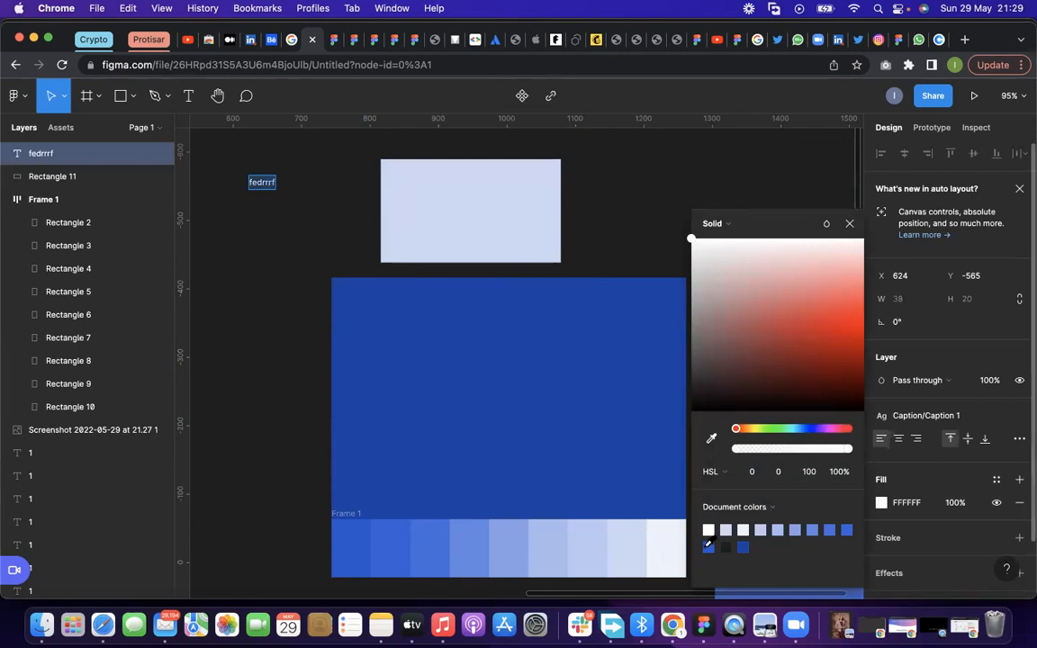
{"action": "left_click_drag", "start_coordinate": [261, 188], "coordinate": [418, 188]}
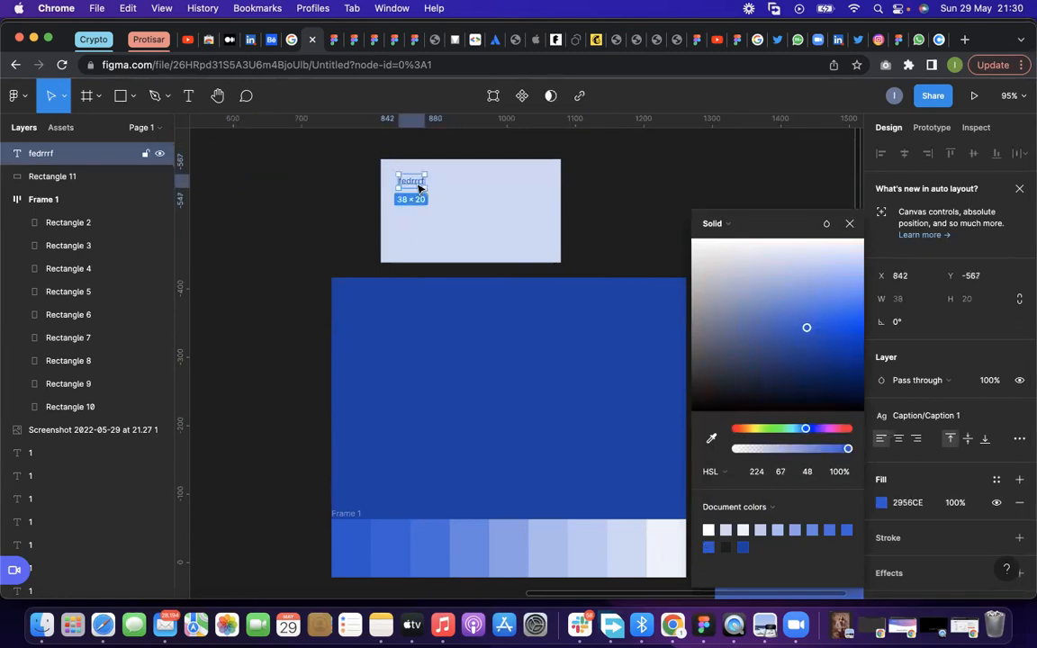
Duplicate the pale rectangle beside the original with a 33 gap and shrink the copy to a small tag
{"action": "left_click", "coordinate": [504, 218]}
{"action": "key", "text": "super+d"}
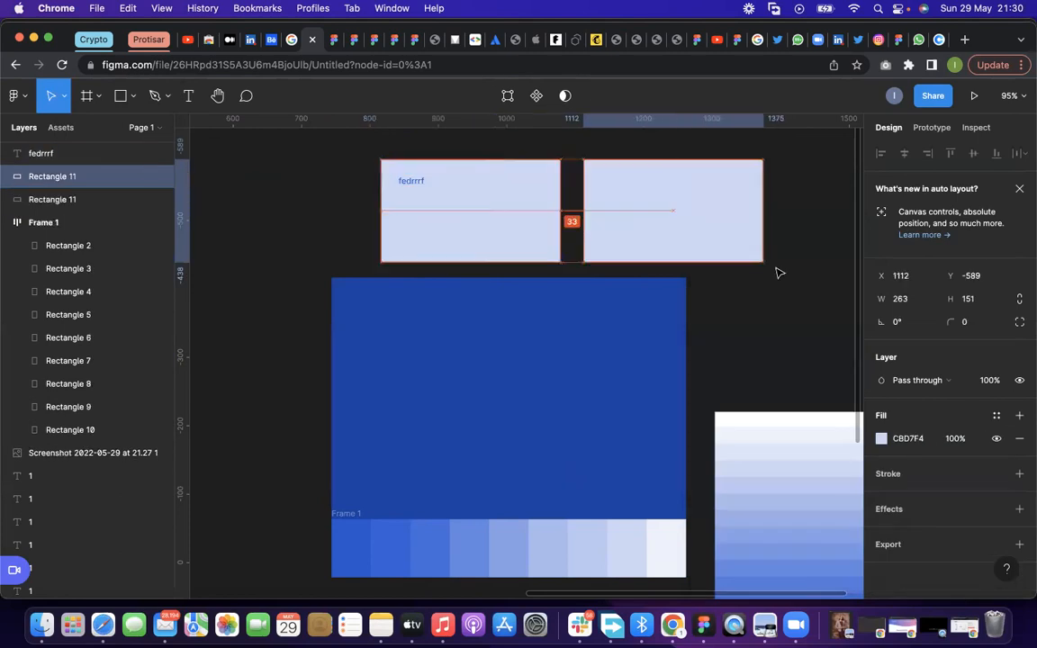
{"action": "left_click_drag", "start_coordinate": [764, 263], "coordinate": [596, 184]}
Move the "fedrrrf" text onto the small pale rectangle and center it there as a tag label
{"action": "scroll", "coordinate": [630, 185], "scroll_direction": "up", "scroll_amount": 5}
{"action": "left_click", "coordinate": [247, 197]}
{"action": "left_click", "coordinate": [582, 172]}
{"action": "left_click", "coordinate": [615, 181]}
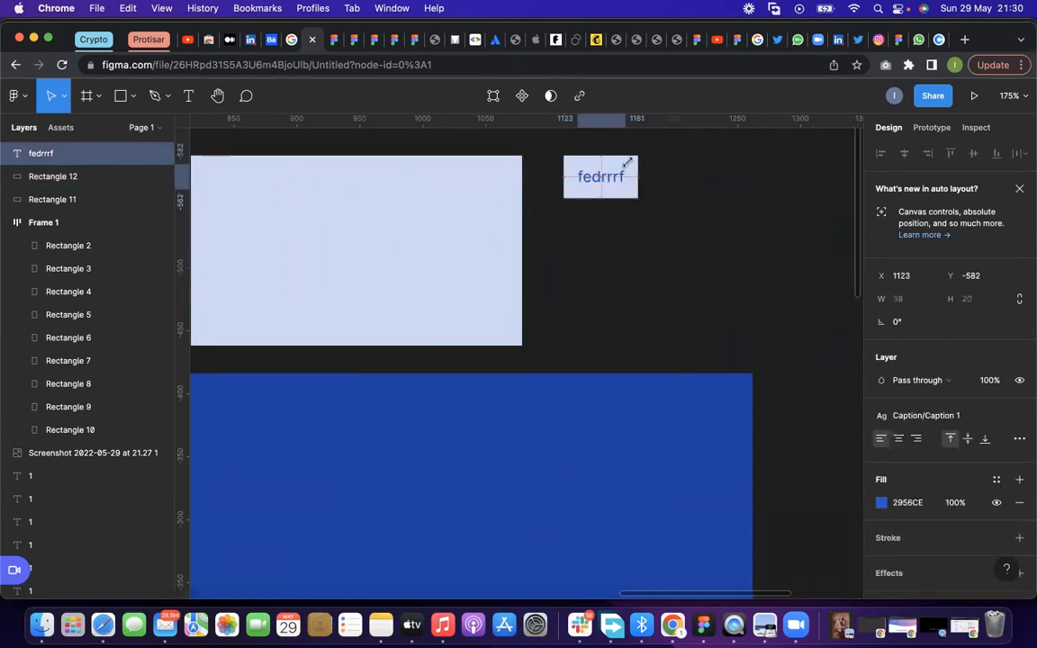
{"action": "left_click", "coordinate": [571, 255]}
Examine the sample tag, the blue swatch row and the shades screenshot together on the canvas
{"action": "scroll", "coordinate": [592, 216], "scroll_direction": "down", "scroll_amount": 3}
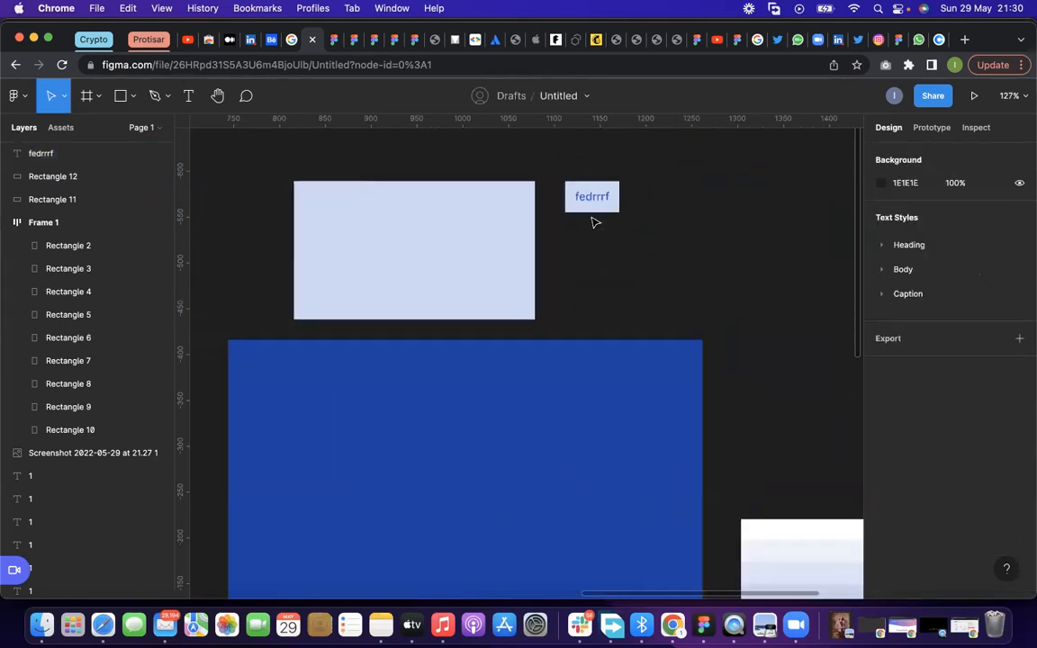
{"action": "scroll", "coordinate": [666, 380], "scroll_direction": "down", "scroll_amount": 3}
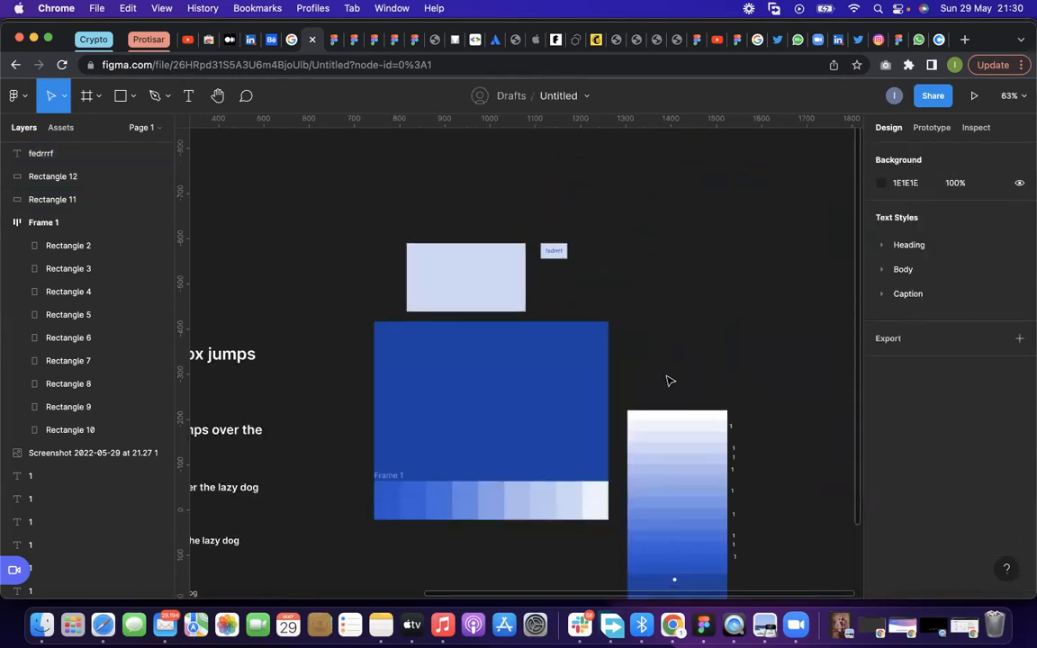
{"action": "scroll", "coordinate": [667, 379], "scroll_direction": "down", "scroll_amount": 2}
{"action": "left_click", "coordinate": [667, 378]}
{"action": "scroll", "coordinate": [666, 378], "scroll_direction": "down", "scroll_amount": 2}
{"action": "scroll", "coordinate": [460, 416], "scroll_direction": "down", "scroll_amount": 1}
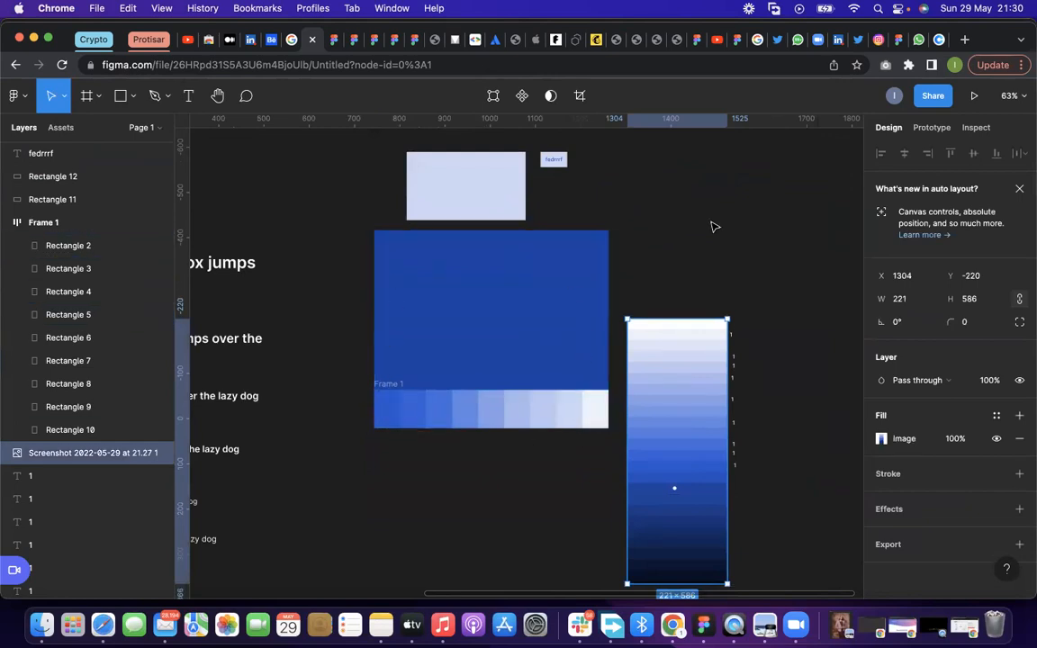
{"action": "key", "text": "Escape"}
{"action": "scroll", "coordinate": [587, 417], "scroll_direction": "up", "scroll_amount": 2}
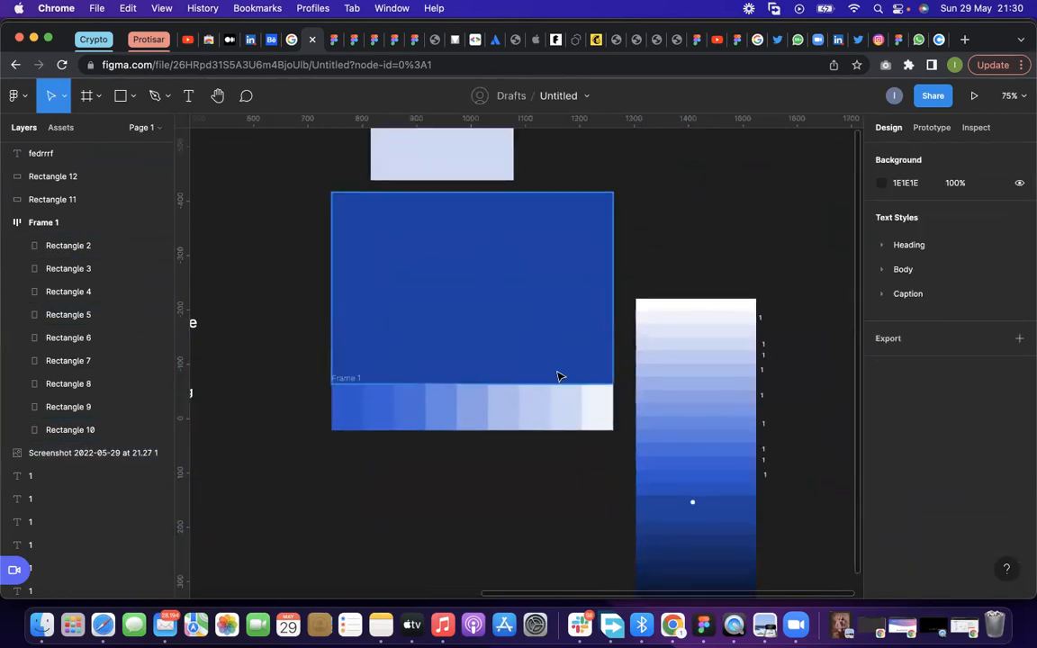
{"action": "scroll", "coordinate": [558, 375], "scroll_direction": "up", "scroll_amount": 3}
{"action": "scroll", "coordinate": [558, 375], "scroll_direction": "up", "scroll_amount": 3}
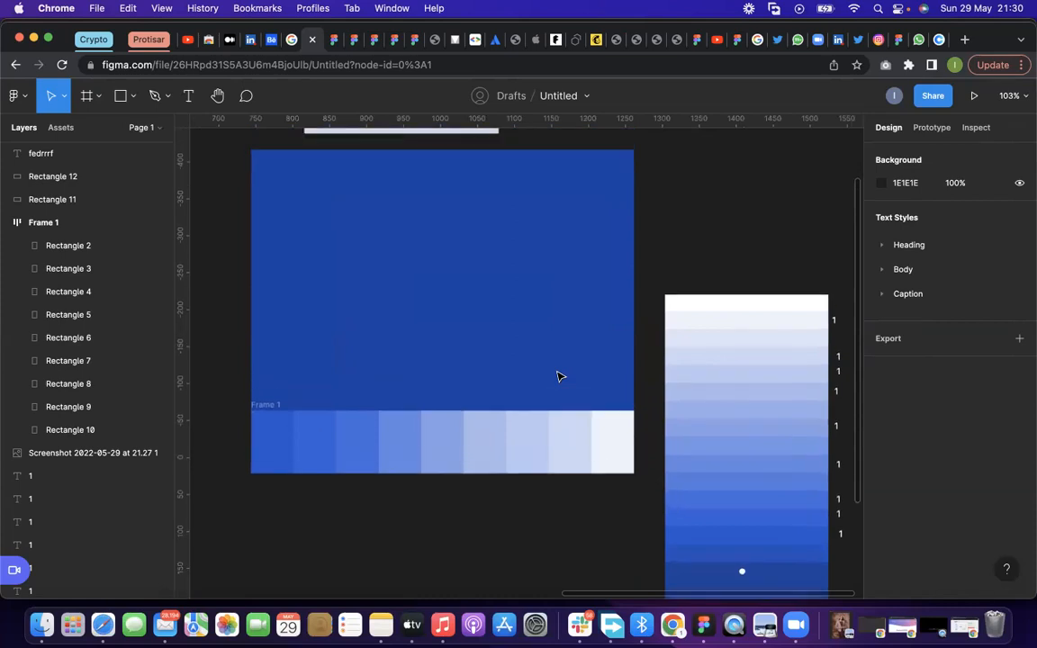
{"action": "left_click", "coordinate": [580, 231]}
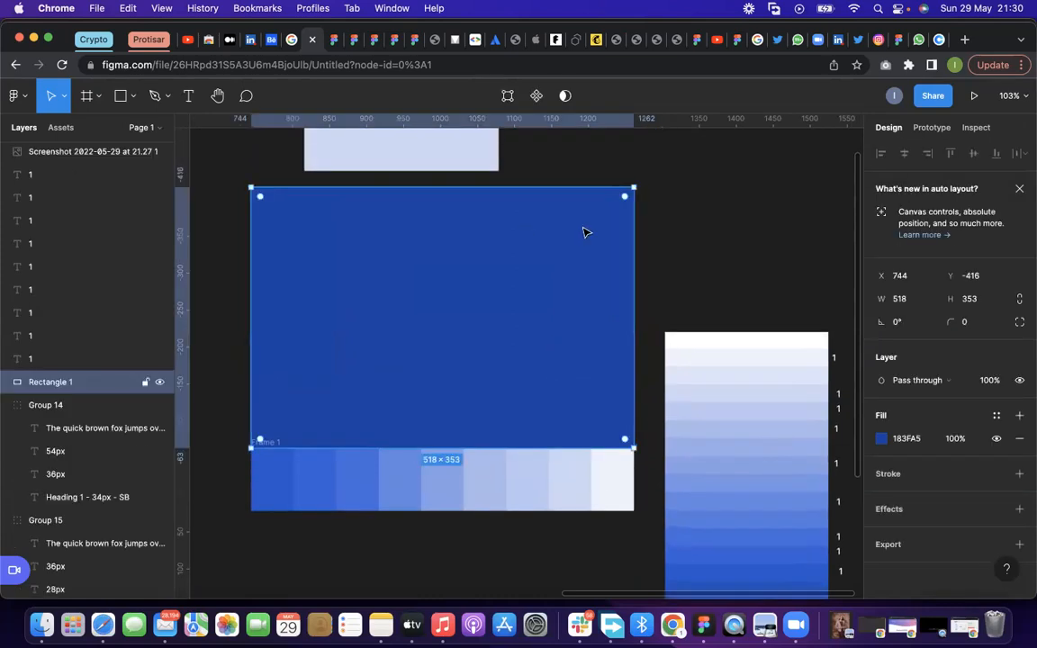
{"action": "left_click", "coordinate": [1019, 415]}
{"action": "key", "text": "super+z"}
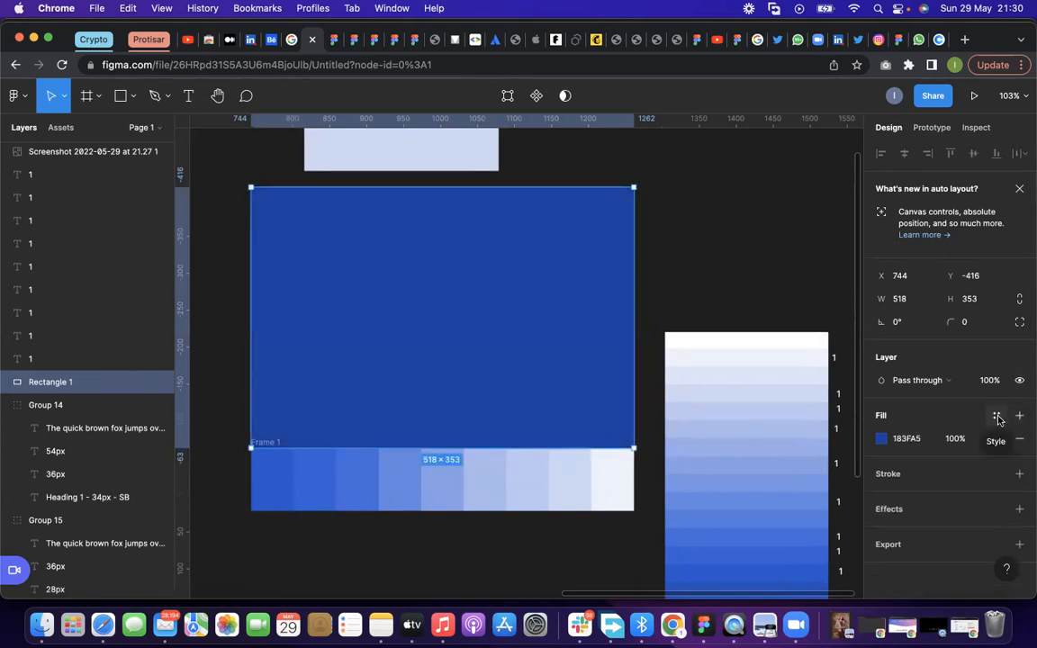
{"action": "left_click", "coordinate": [997, 418]}
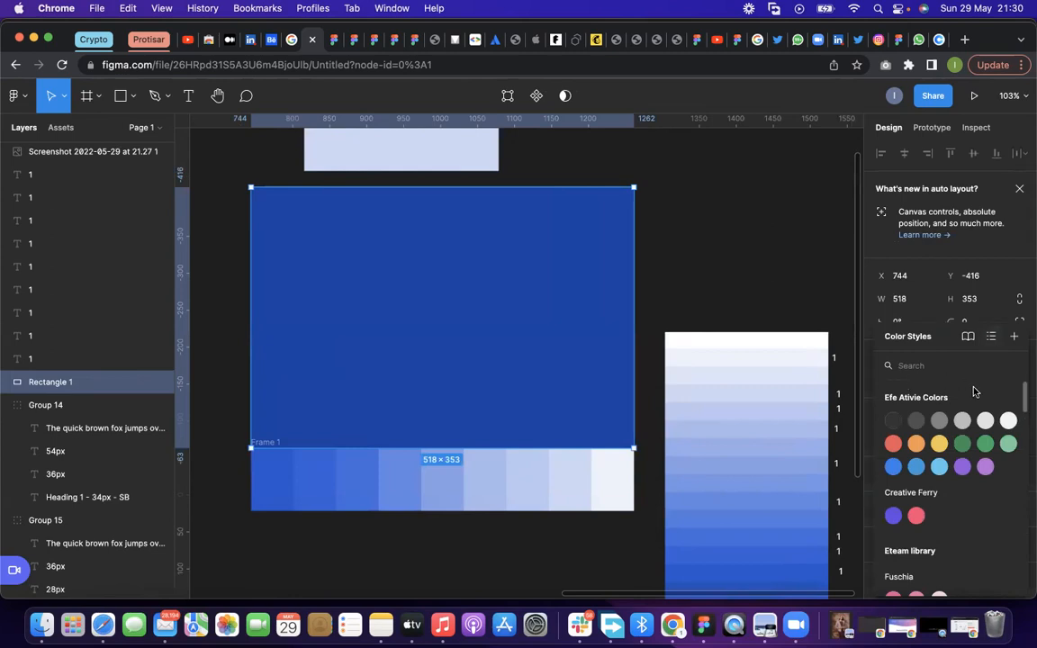
{"action": "left_click", "coordinate": [798, 303]}
Create a color style named "Airy Blue/Blue 000" from the 183FA5 fill of the large blue rectangle
{"action": "left_click", "coordinate": [414, 268]}
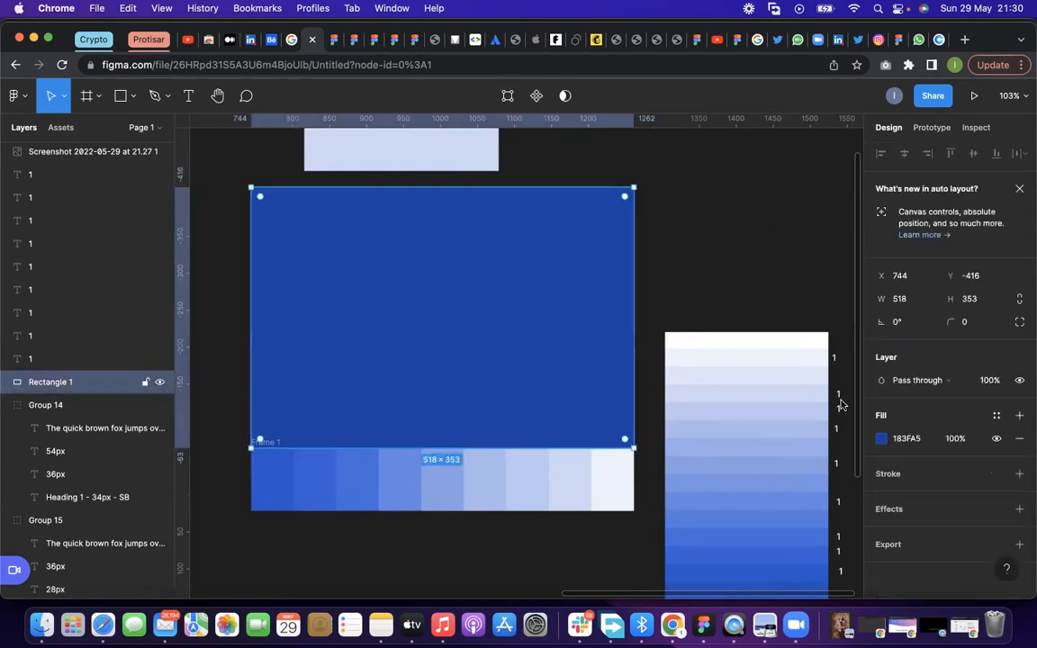
{"action": "left_click", "coordinate": [997, 416]}
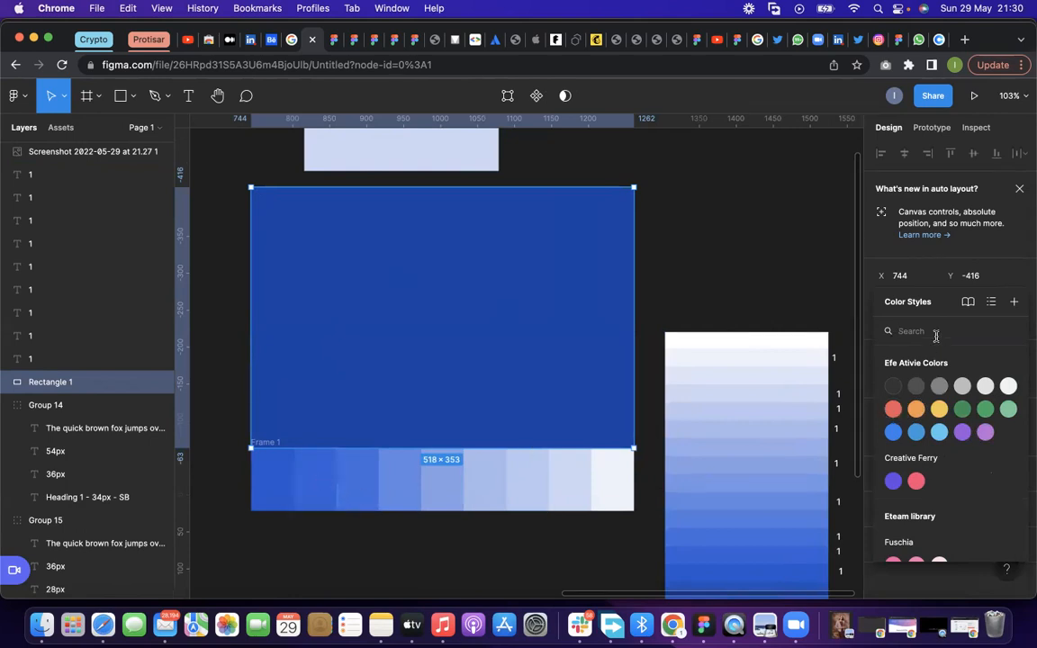
{"action": "left_click", "coordinate": [1013, 305]}
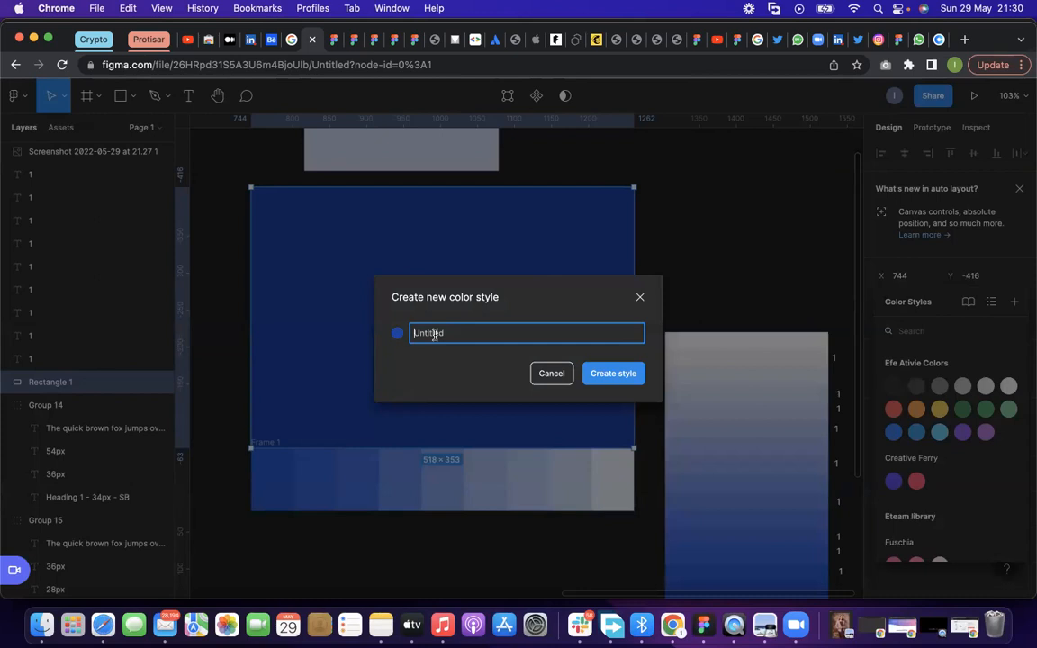
{"action": "type", "text": "Airy Blue/Blue 000"}
{"action": "left_click", "coordinate": [613, 374]}
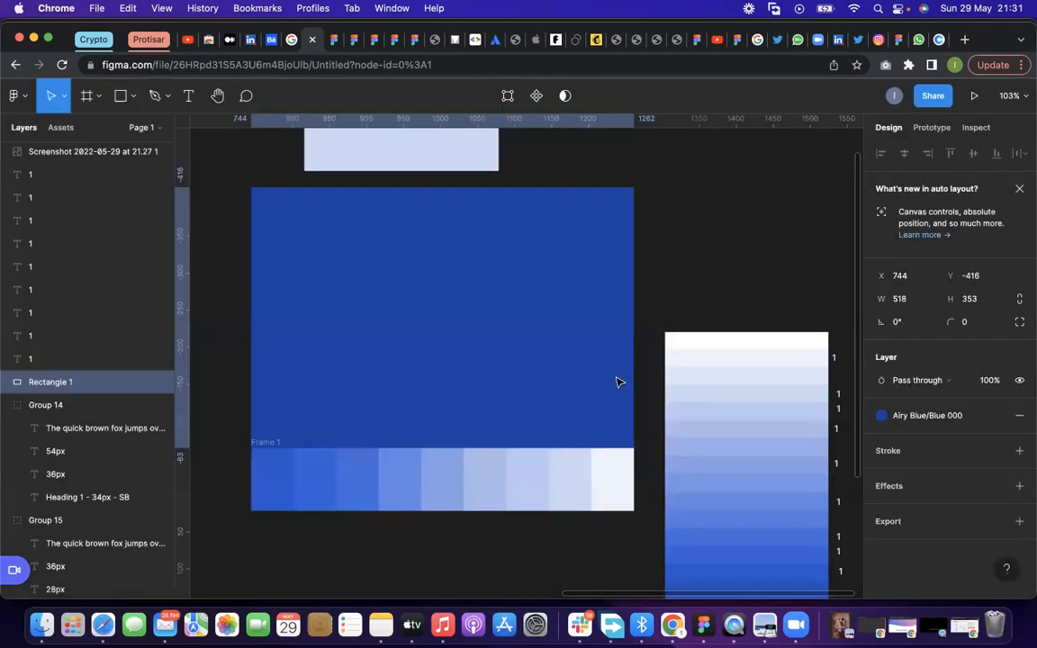
Create a color style named "Airy Blue/Blue 900" from the 2956CE fill of Rectangle 2, the first swatch
{"action": "left_click", "coordinate": [264, 484]}
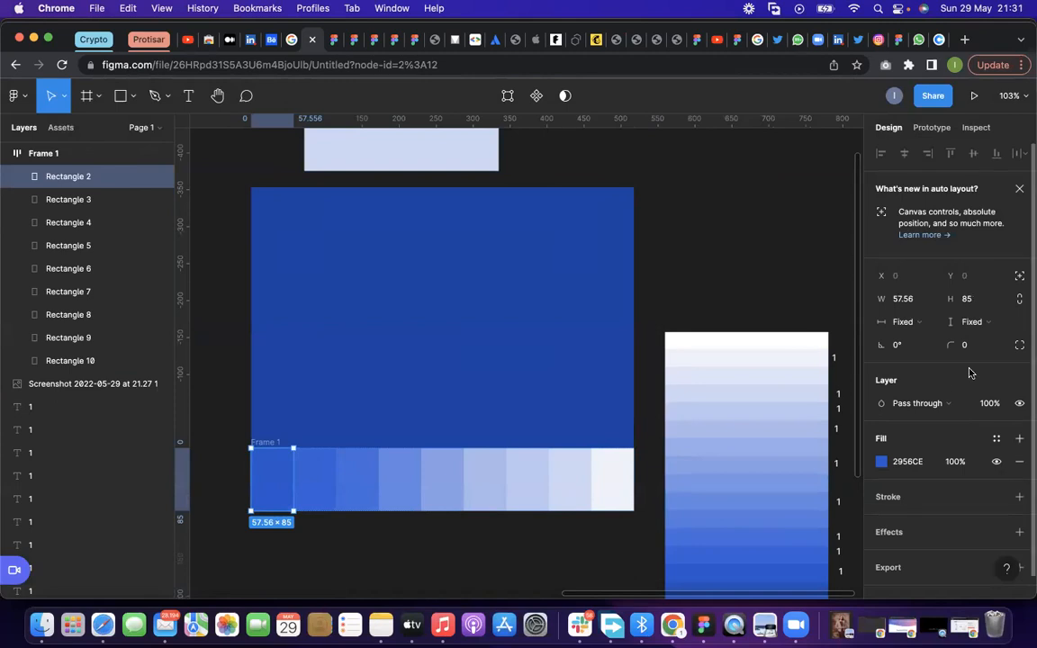
{"action": "left_click", "coordinate": [996, 439]}
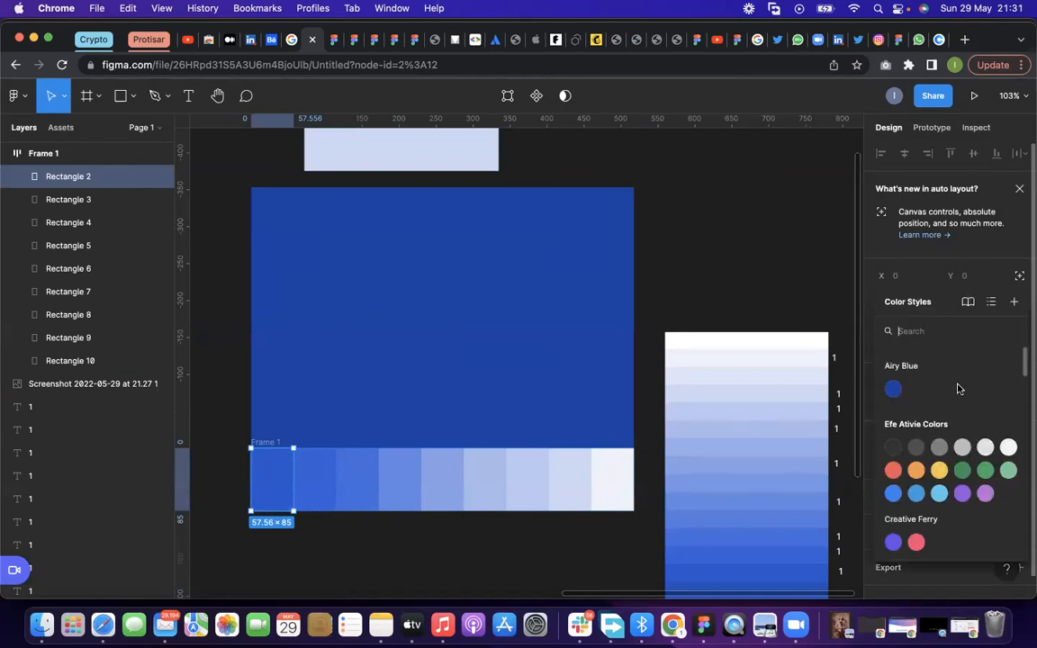
{"action": "left_click", "coordinate": [1015, 308]}
{"action": "type", "text": "A"}
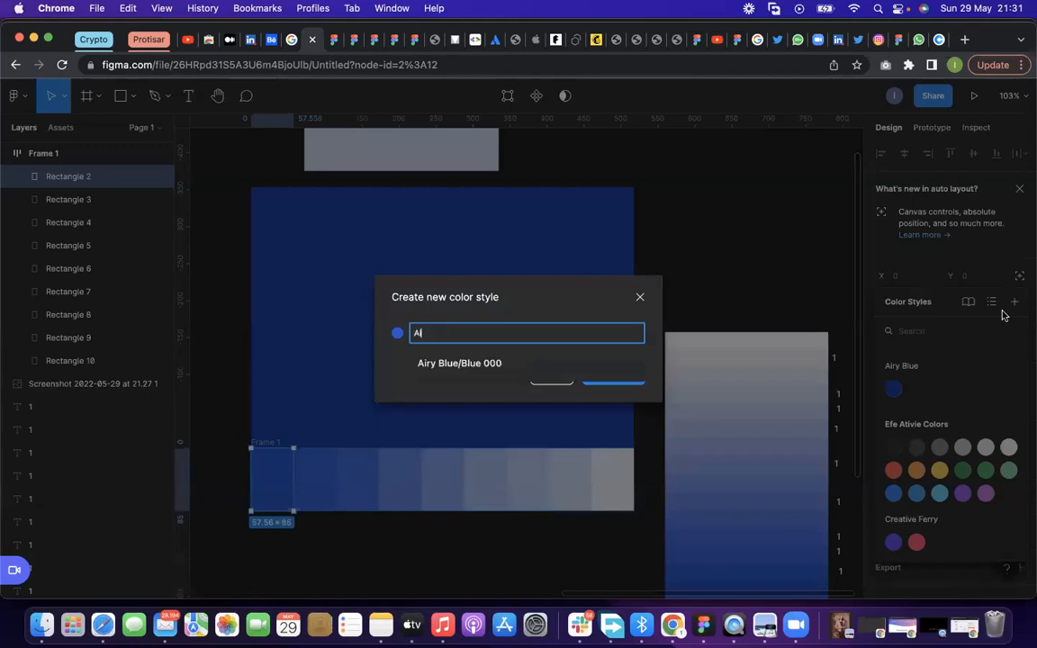
{"action": "type", "text": "i"}
{"action": "key", "text": "Tab"}
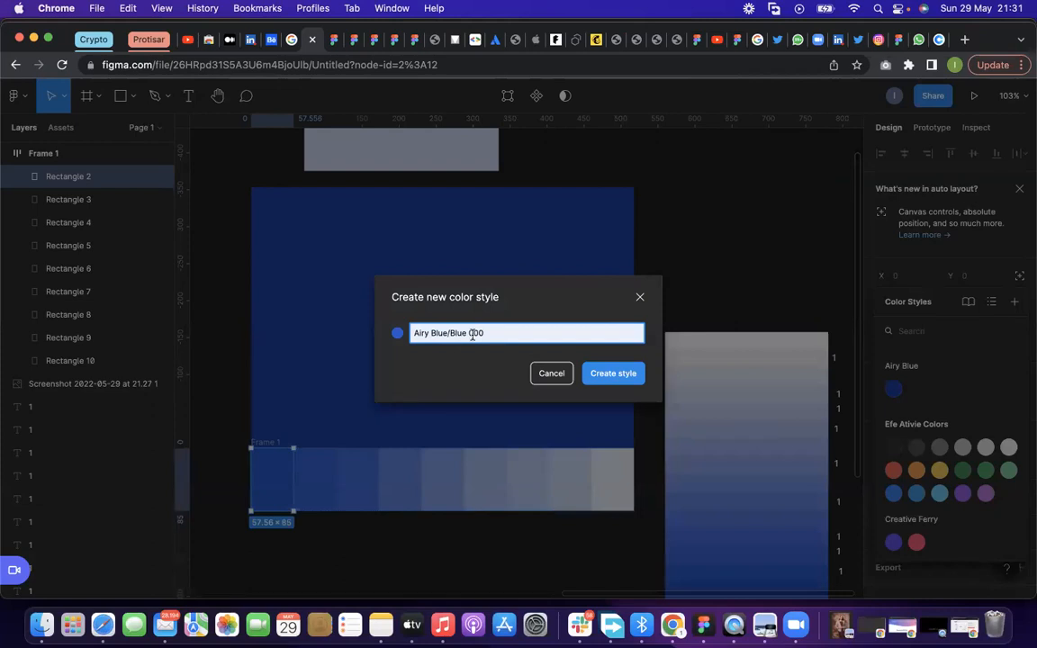
{"action": "key", "text": "BackSpace"}
{"action": "type", "text": "9"}
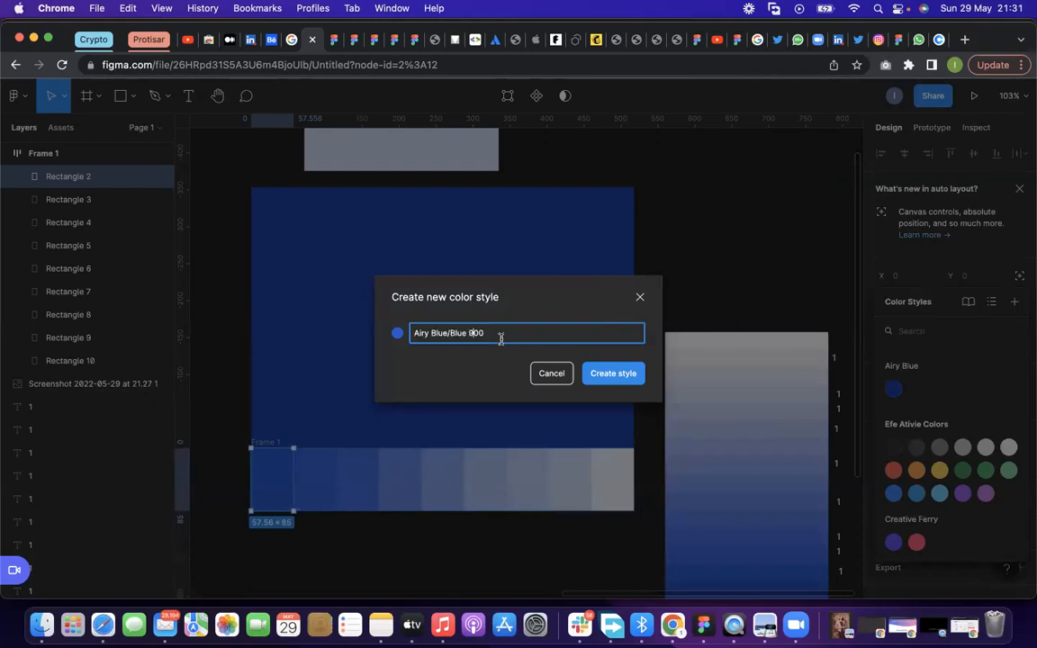
{"action": "left_click", "coordinate": [594, 374]}
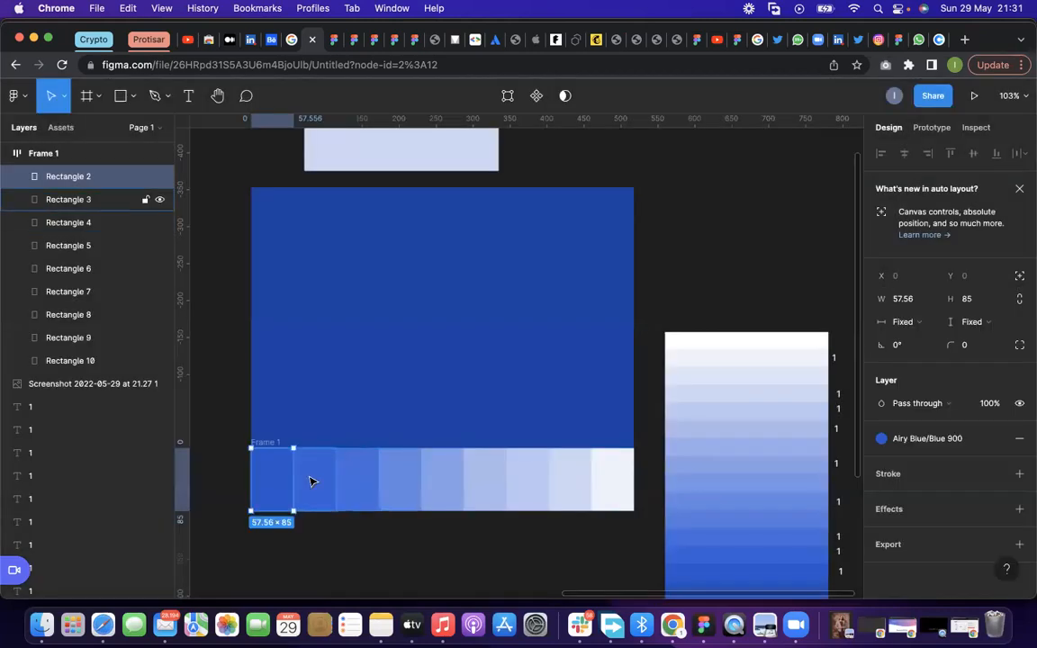
Create a color style named "Airy Blue/Blue 800" from the 3460D8 fill of Rectangle 3, the second swatch
{"action": "left_click", "coordinate": [312, 479]}
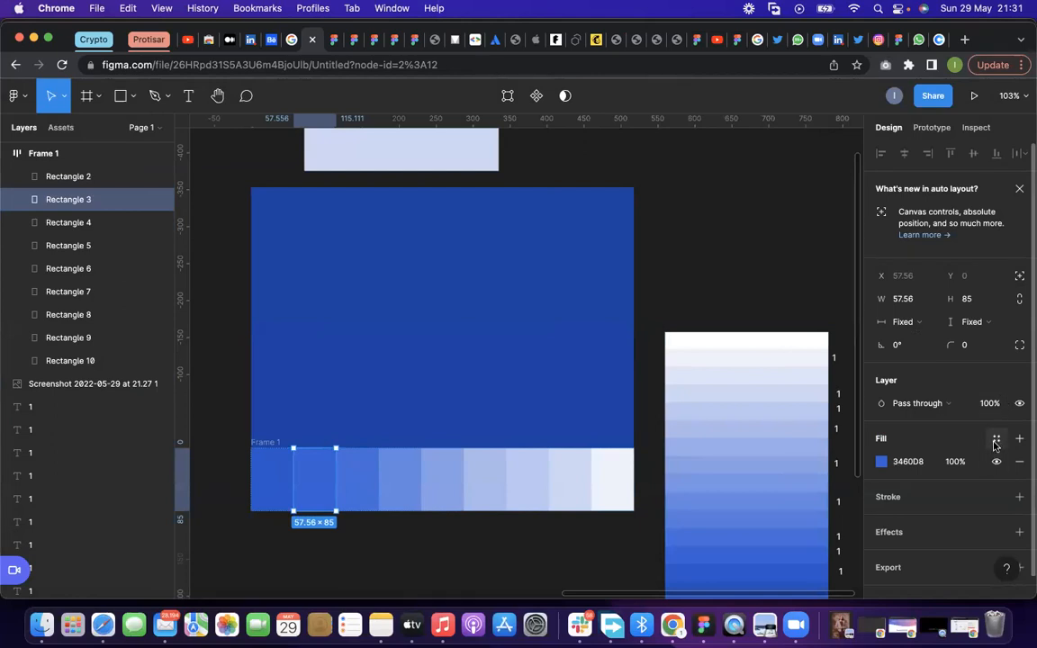
{"action": "left_click", "coordinate": [995, 440]}
{"action": "left_click", "coordinate": [1014, 302]}
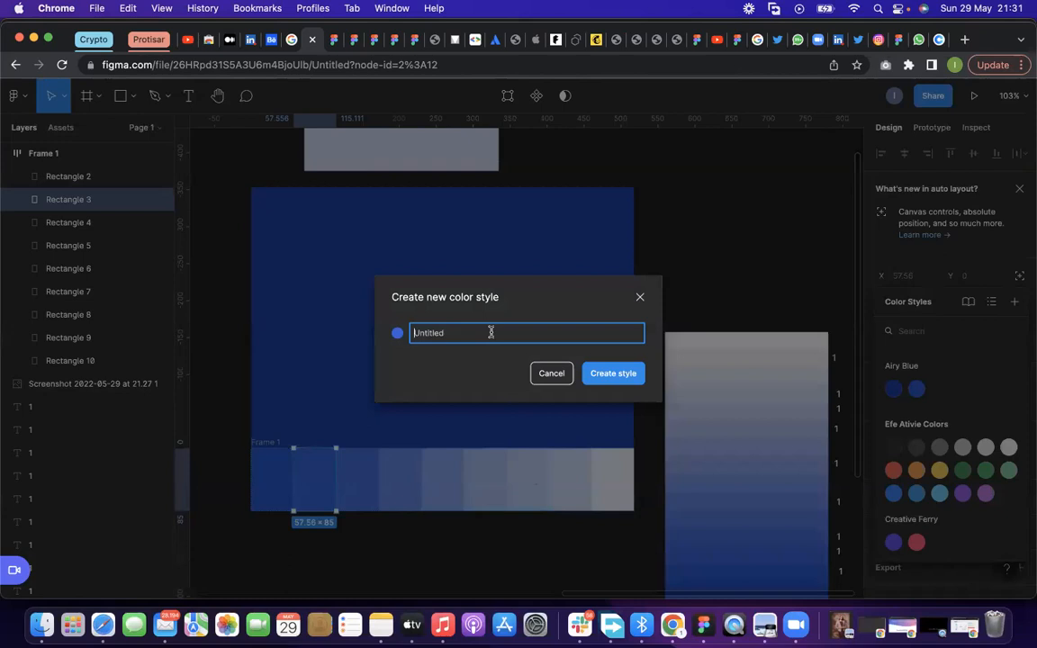
{"action": "type", "text": "a"}
{"action": "left_click", "coordinate": [470, 369]}
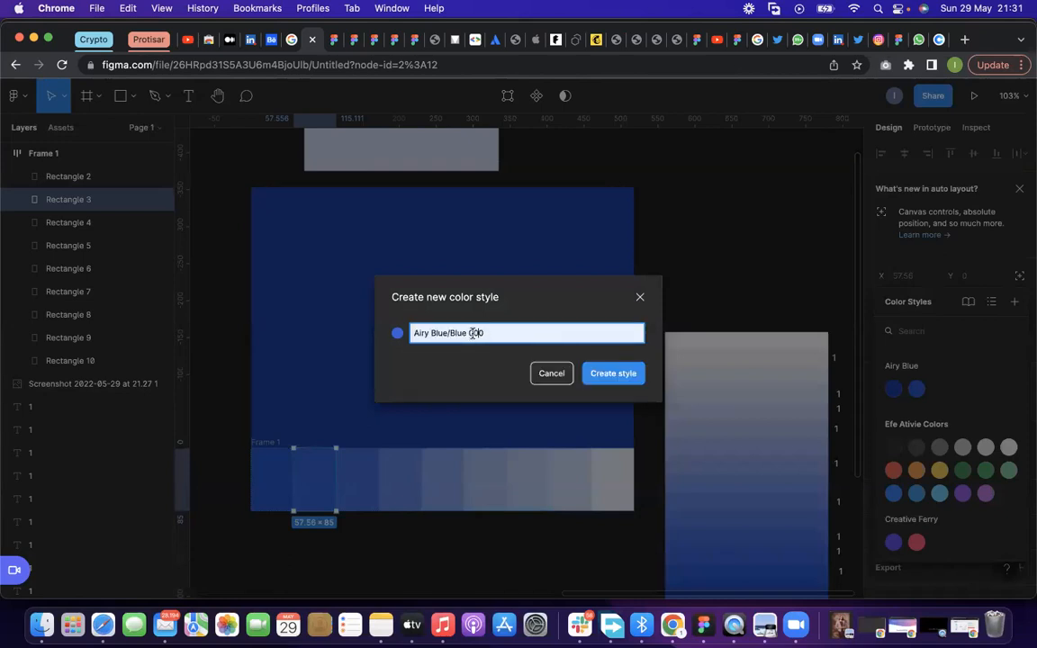
{"action": "left_click", "coordinate": [469, 333]}
{"action": "key", "text": "BackSpace"}
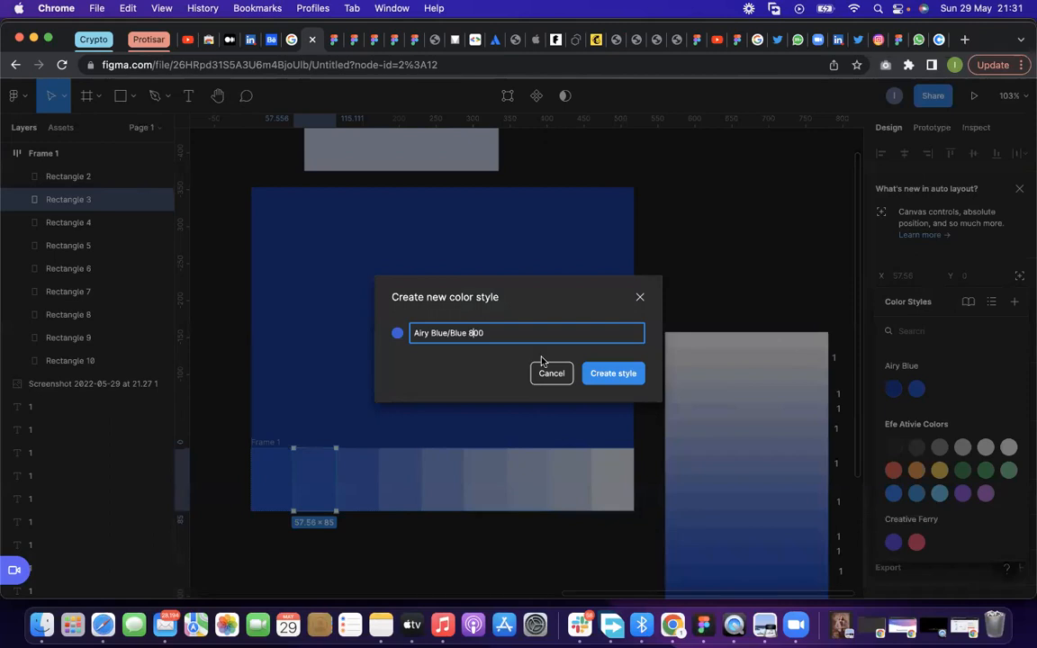
{"action": "left_click", "coordinate": [607, 372]}
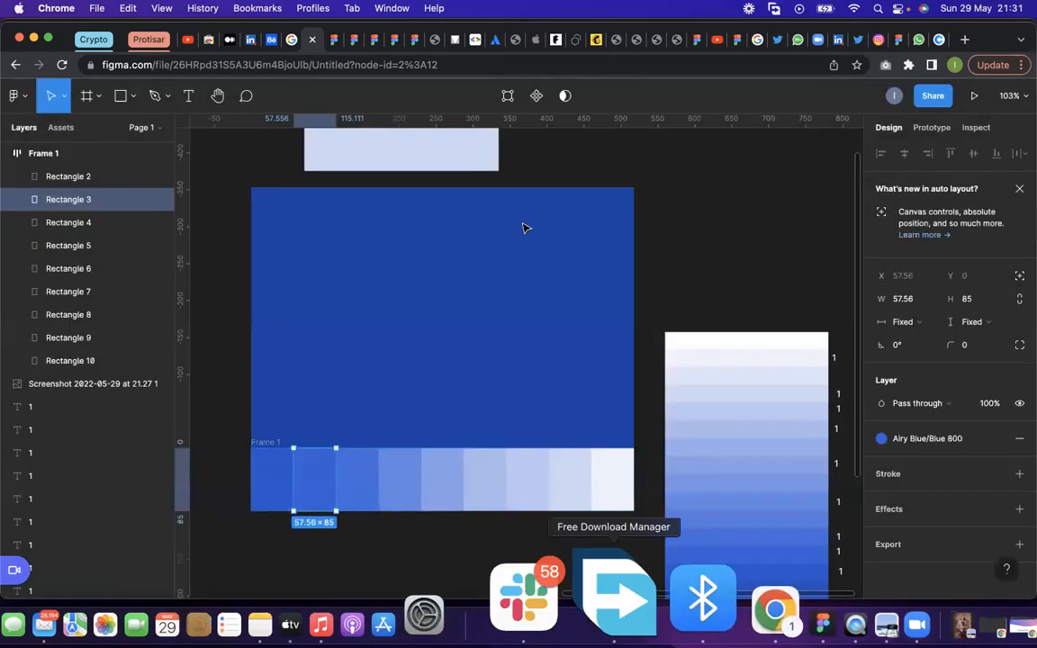
Review the Airy Blue group in the color style list and look over the whole style guide layout
{"action": "left_click", "coordinate": [937, 449]}
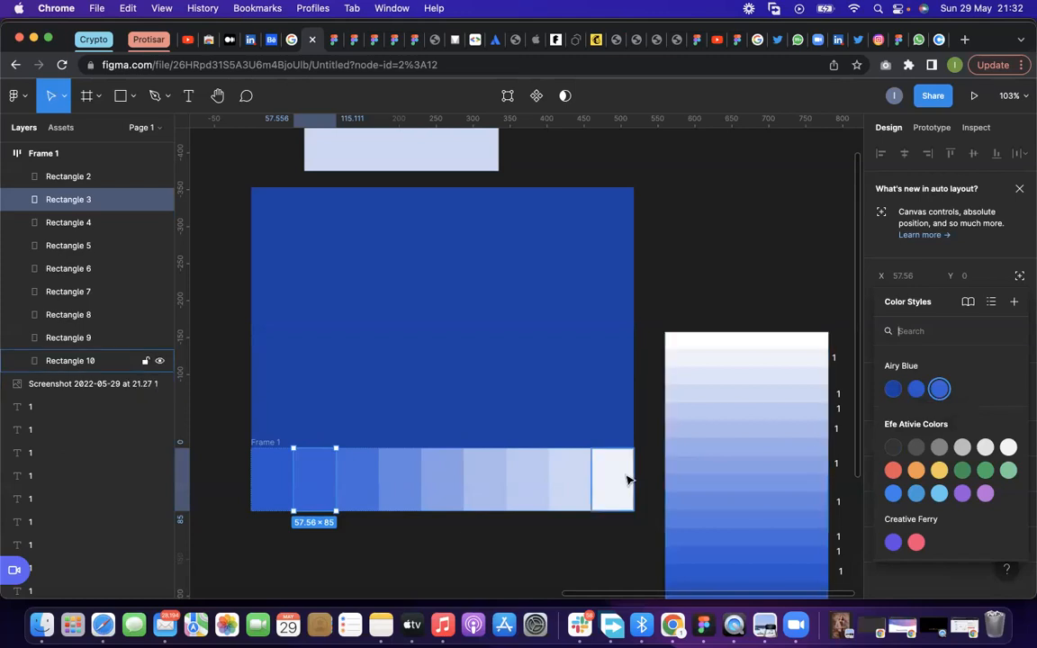
{"action": "key", "text": "Escape"}
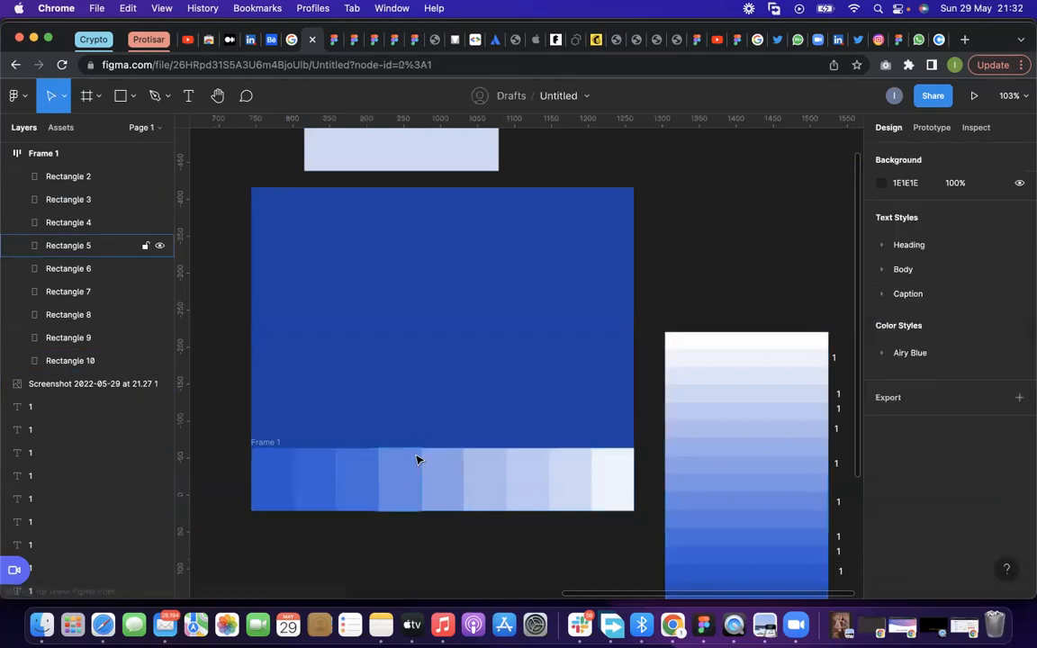
{"action": "scroll", "coordinate": [418, 459], "scroll_direction": "down", "scroll_amount": 3}
{"action": "scroll", "coordinate": [420, 463], "scroll_direction": "down", "scroll_amount": 5}
{"action": "scroll", "coordinate": [423, 479], "scroll_direction": "up", "scroll_amount": 3}
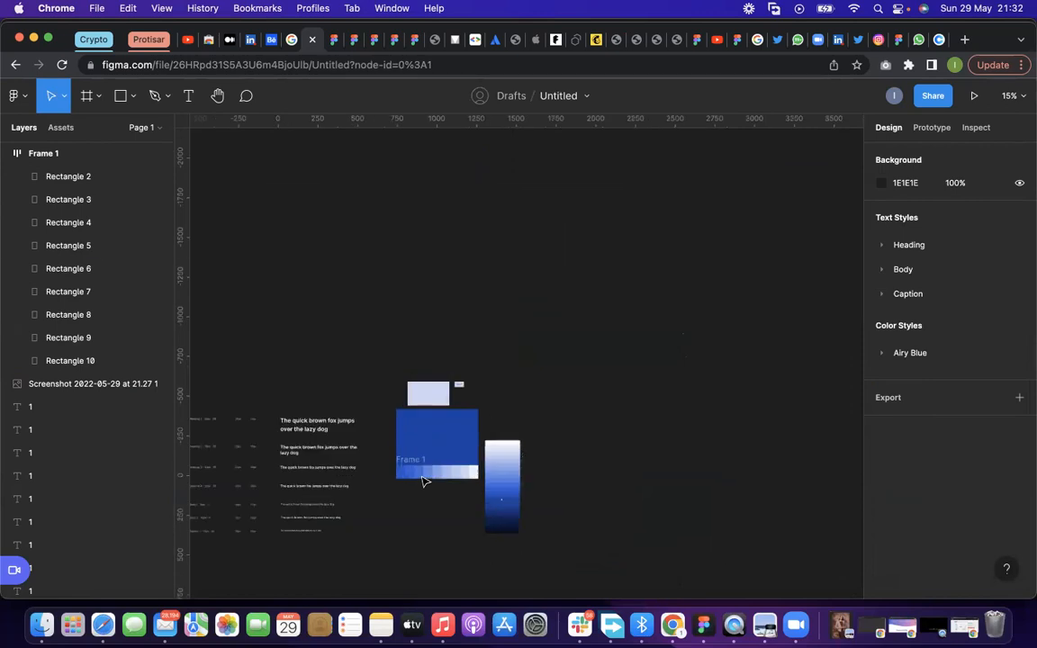
Check the fill settings of the large blue rectangle and of the pale blue rectangle above it
{"action": "scroll", "coordinate": [423, 482], "scroll_direction": "up", "scroll_amount": 3}
{"action": "scroll", "coordinate": [393, 363], "scroll_direction": "down", "scroll_amount": 4}
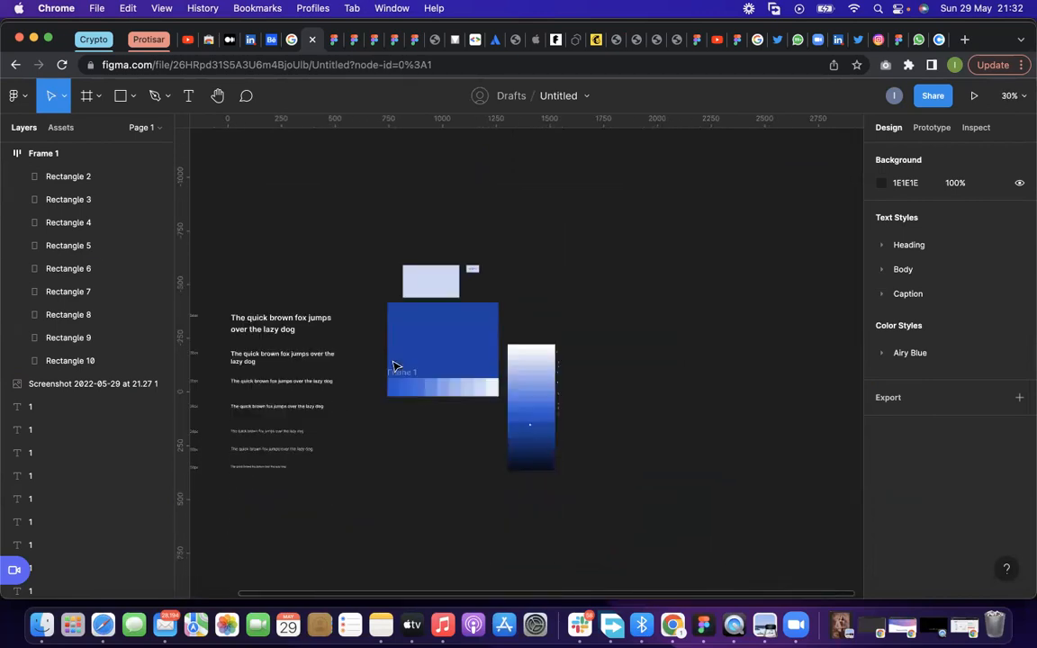
{"action": "scroll", "coordinate": [358, 285], "scroll_direction": "up", "scroll_amount": 2}
{"action": "left_click", "coordinate": [446, 313]}
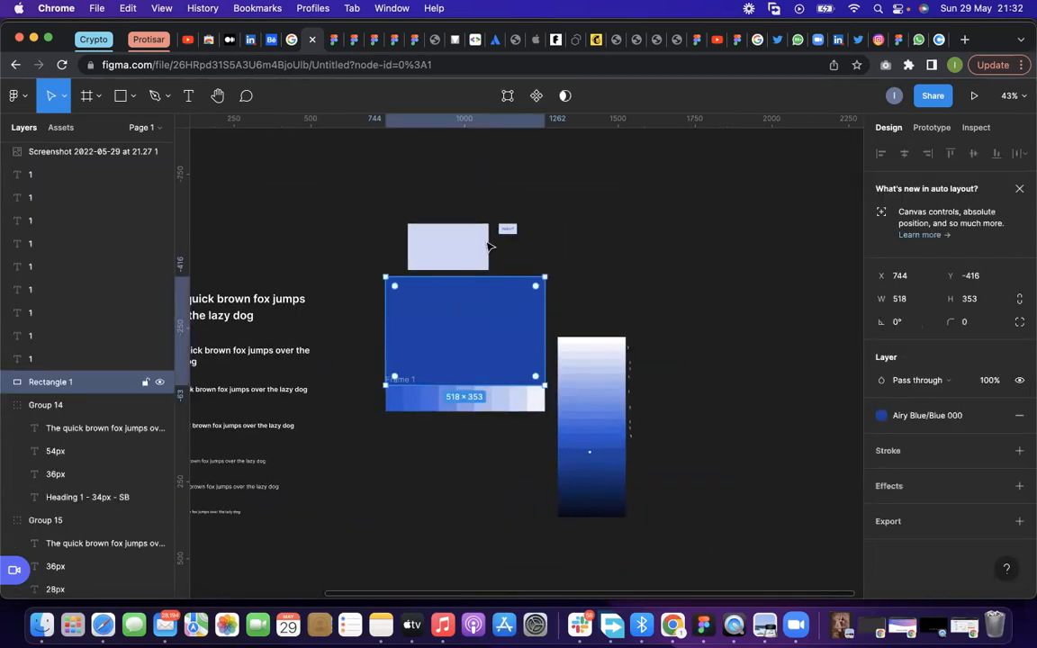
{"action": "left_click", "coordinate": [466, 245]}
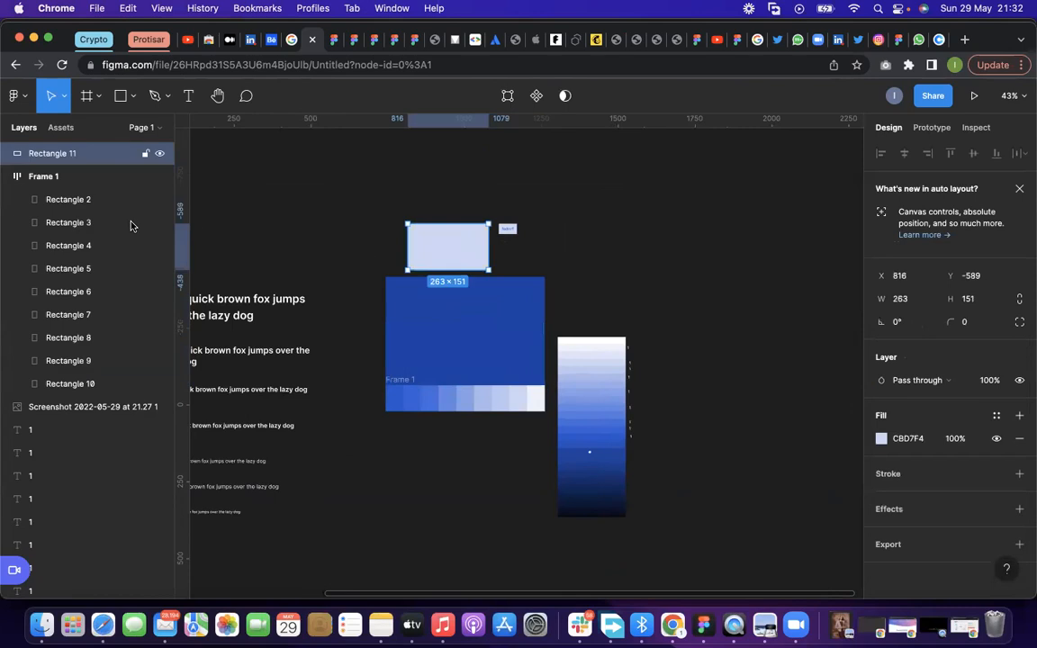
Switch to the Brainstorming Design System file and open its Colors page
{"action": "left_click", "coordinate": [335, 41]}
{"action": "scroll", "coordinate": [389, 262], "scroll_direction": "up", "scroll_amount": 3}
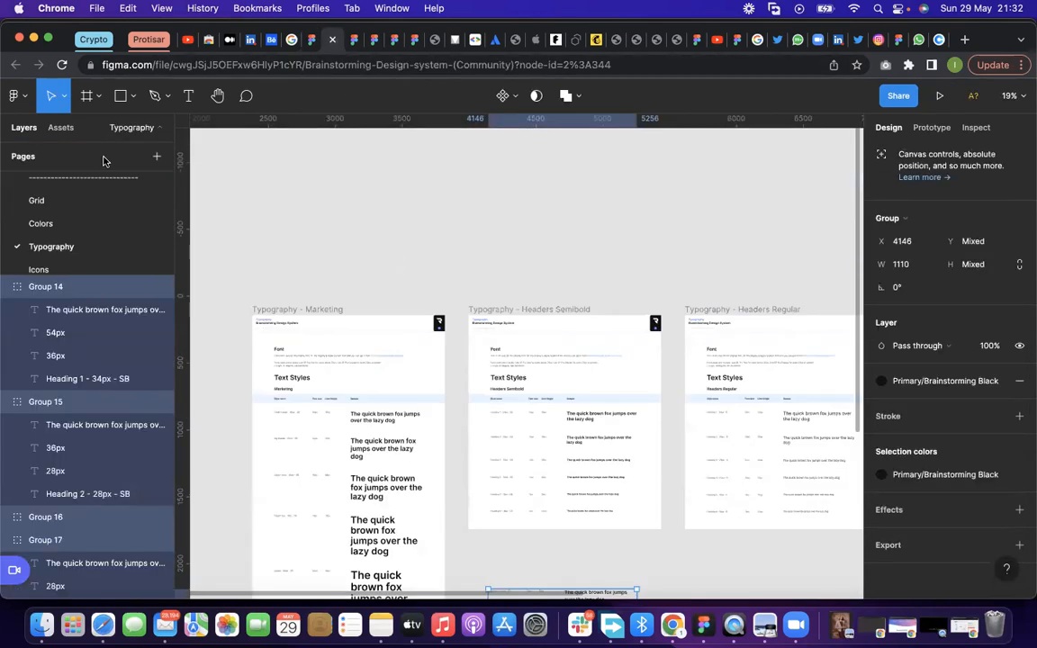
{"action": "left_click", "coordinate": [351, 40]}
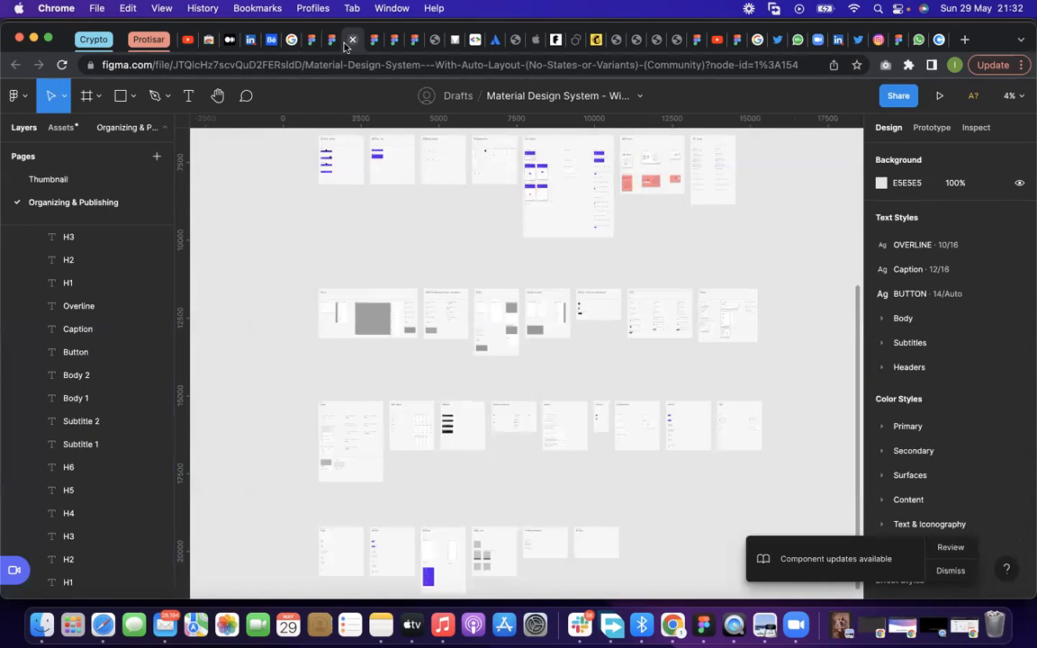
{"action": "left_click", "coordinate": [330, 41]}
{"action": "left_click", "coordinate": [83, 224]}
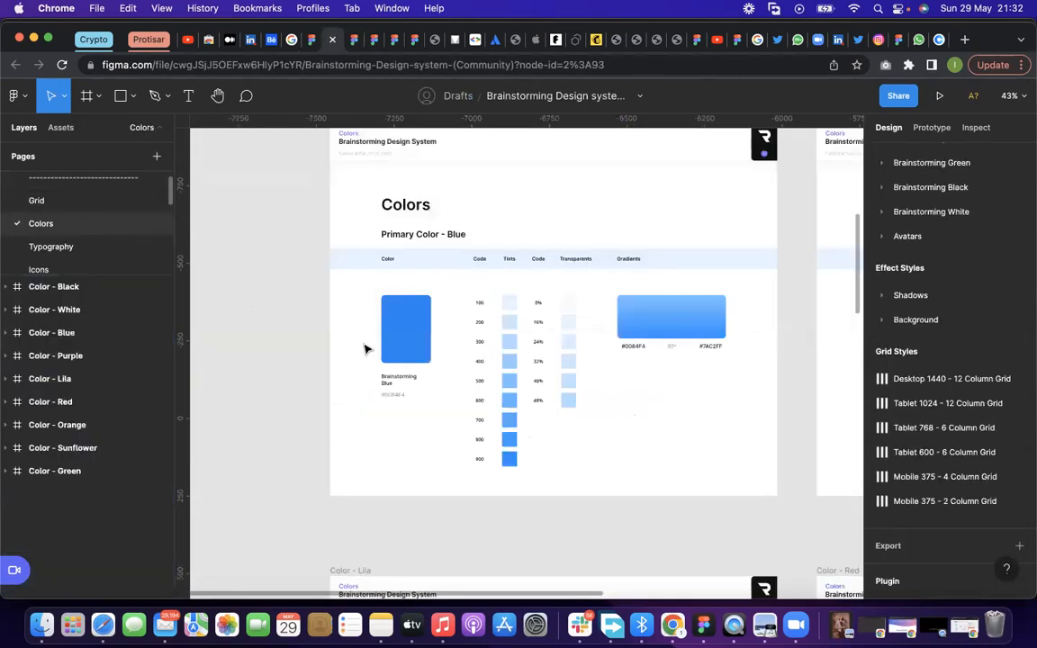
Inspect the 8% transparent swatch in the Color - Blue frame and the color style list it uses
{"action": "scroll", "coordinate": [528, 336], "scroll_direction": "up", "scroll_amount": 3}
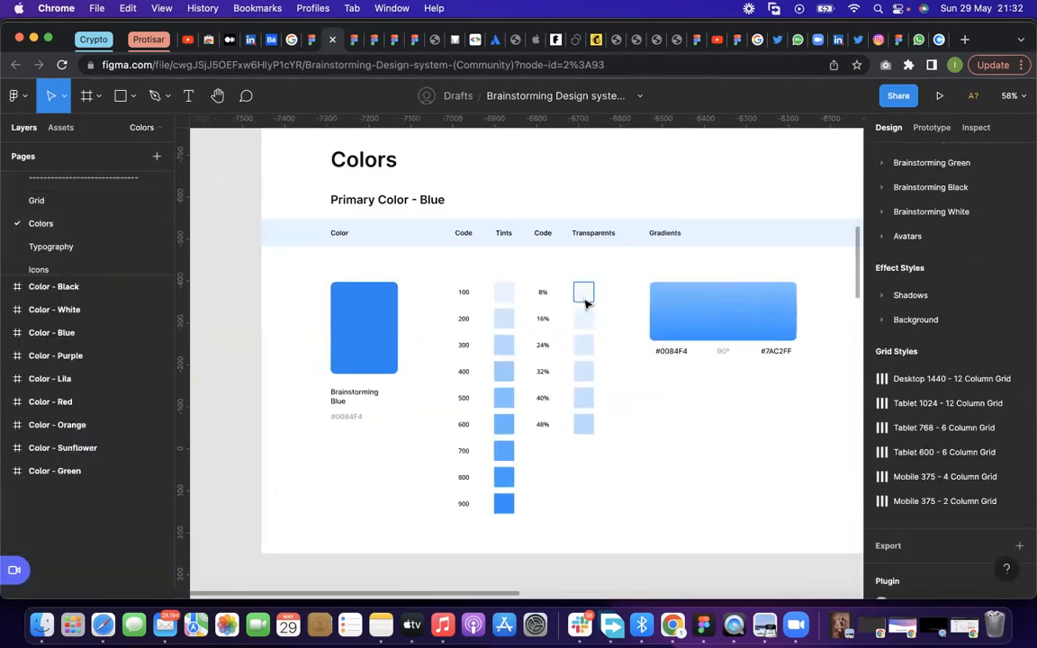
{"action": "scroll", "coordinate": [585, 295], "scroll_direction": "up", "scroll_amount": 3}
{"action": "double_click", "coordinate": [586, 290]}
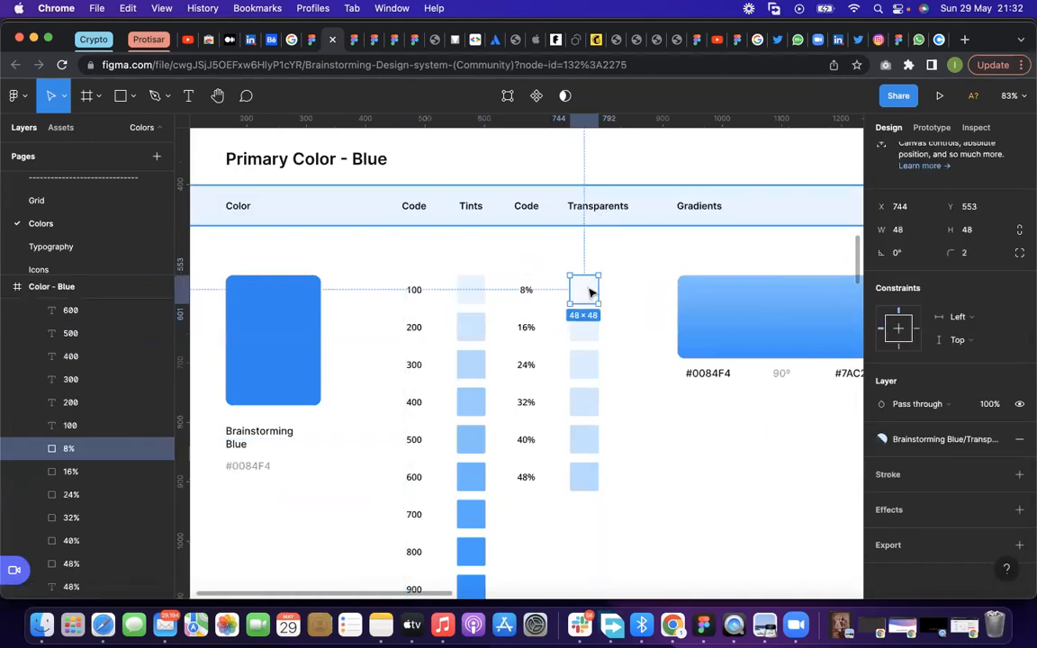
{"action": "left_click", "coordinate": [950, 443]}
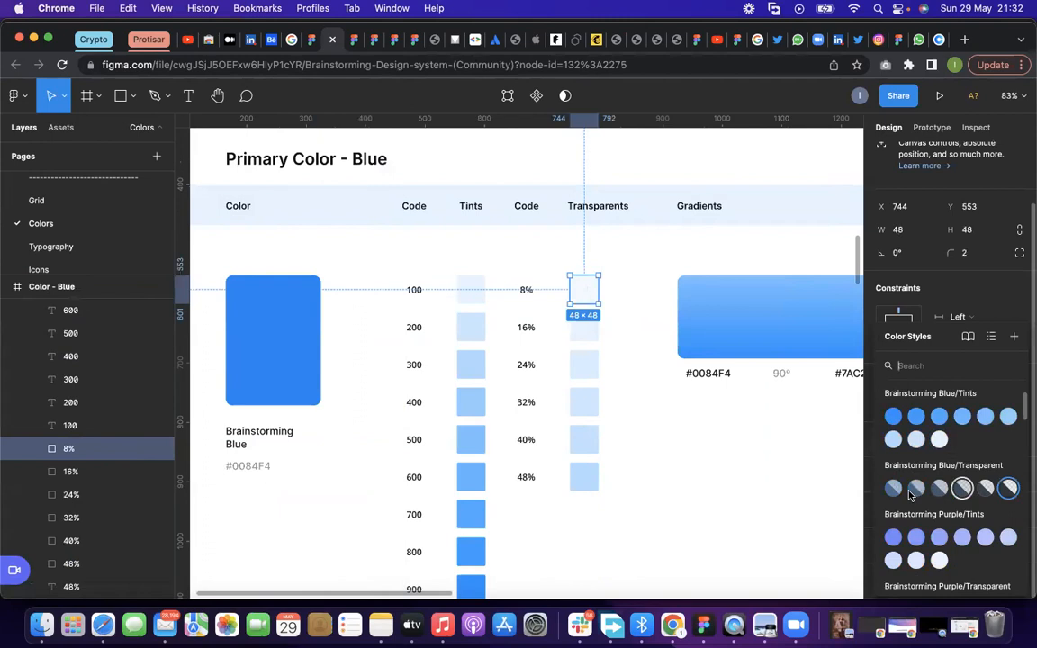
{"action": "left_click", "coordinate": [667, 412]}
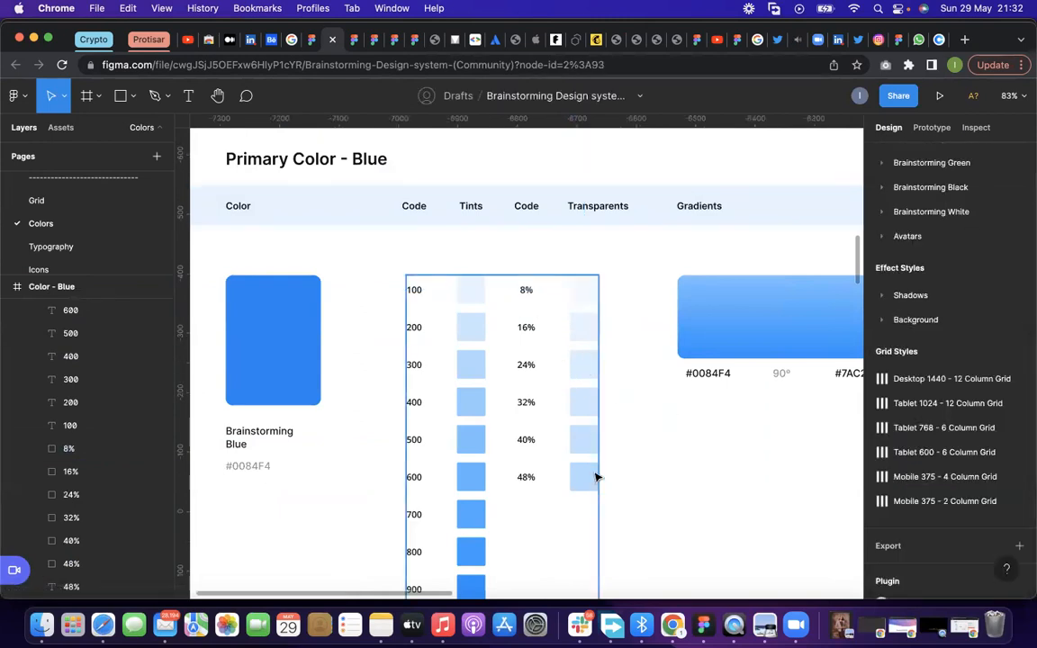
{"action": "left_click", "coordinate": [584, 296]}
{"action": "mouse_move", "coordinate": [587, 298]}
{"action": "left_mouse_down"}
{"action": "mouse_move", "coordinate": [720, 316]}
{"action": "mouse_move", "coordinate": [591, 295]}
{"action": "left_mouse_up"}
{"action": "right_click", "coordinate": [718, 317]}
{"action": "left_click", "coordinate": [738, 306]}
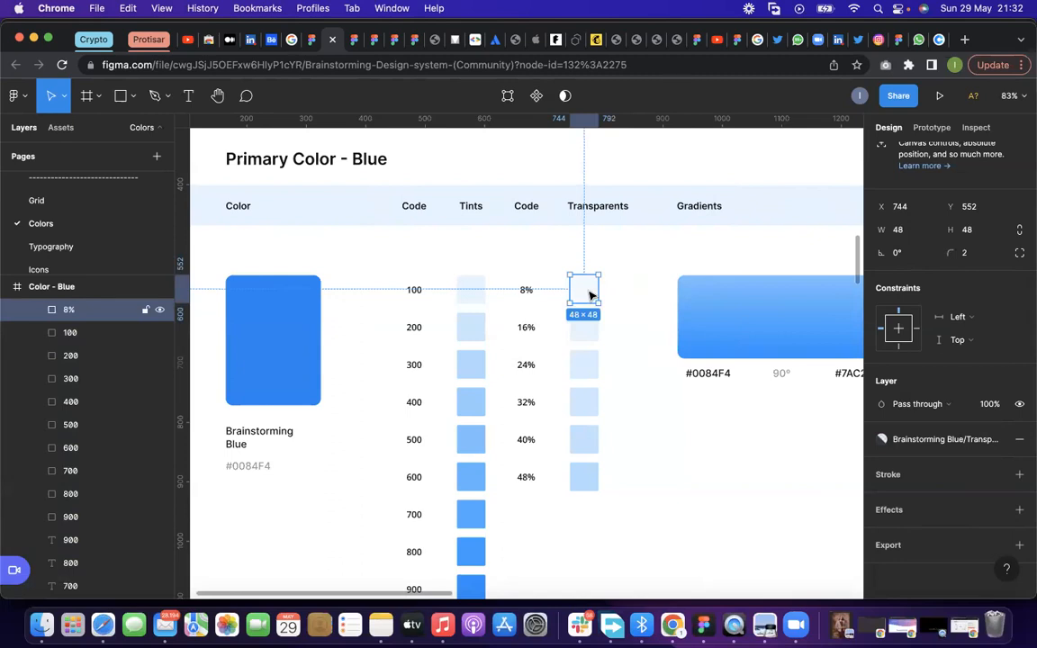
Inspect the color styles of the blue tint swatches 100, 200, 300, 400 and 900
{"action": "left_click", "coordinate": [475, 328]}
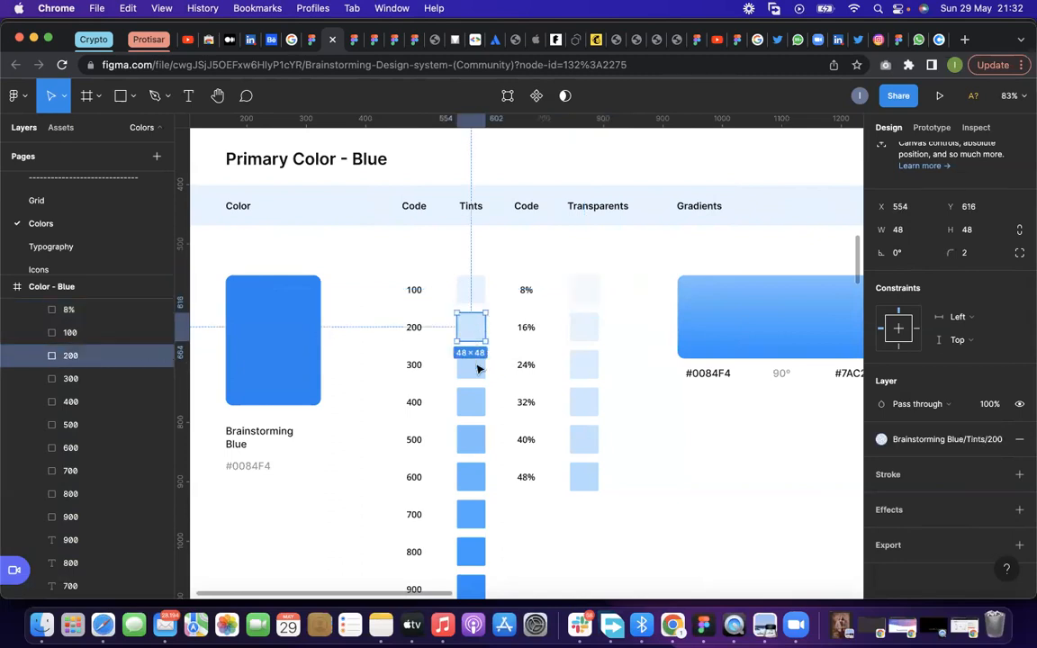
{"action": "left_click", "coordinate": [476, 368]}
{"action": "left_click", "coordinate": [470, 293]}
{"action": "left_click", "coordinate": [470, 367]}
{"action": "left_click", "coordinate": [471, 402]}
{"action": "scroll", "coordinate": [467, 432], "scroll_direction": "down", "scroll_amount": 3}
{"action": "left_click", "coordinate": [459, 452]}
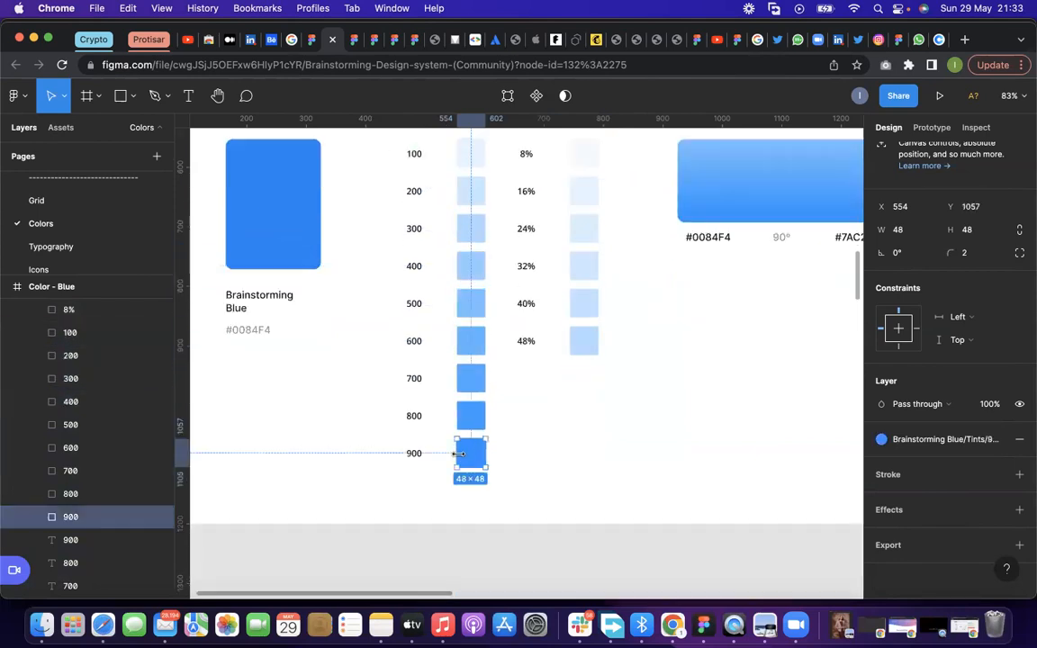
Compare the color style of the large Brainstorming Blue swatch with that of the 900 tint
{"action": "left_click", "coordinate": [258, 226]}
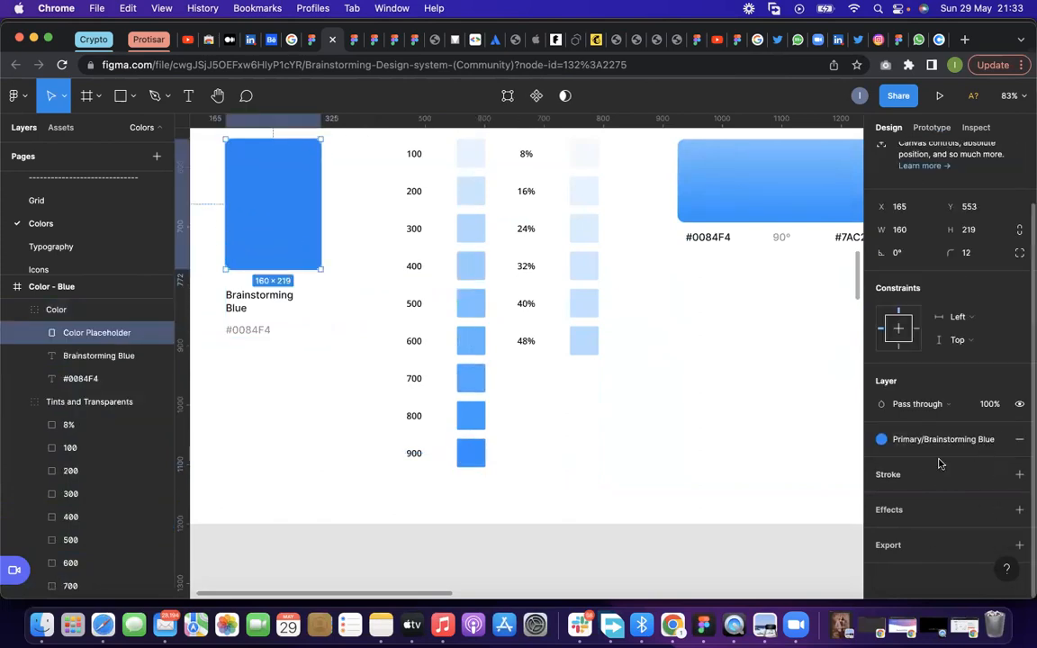
{"action": "left_click", "coordinate": [476, 460]}
{"action": "left_click", "coordinate": [476, 460]}
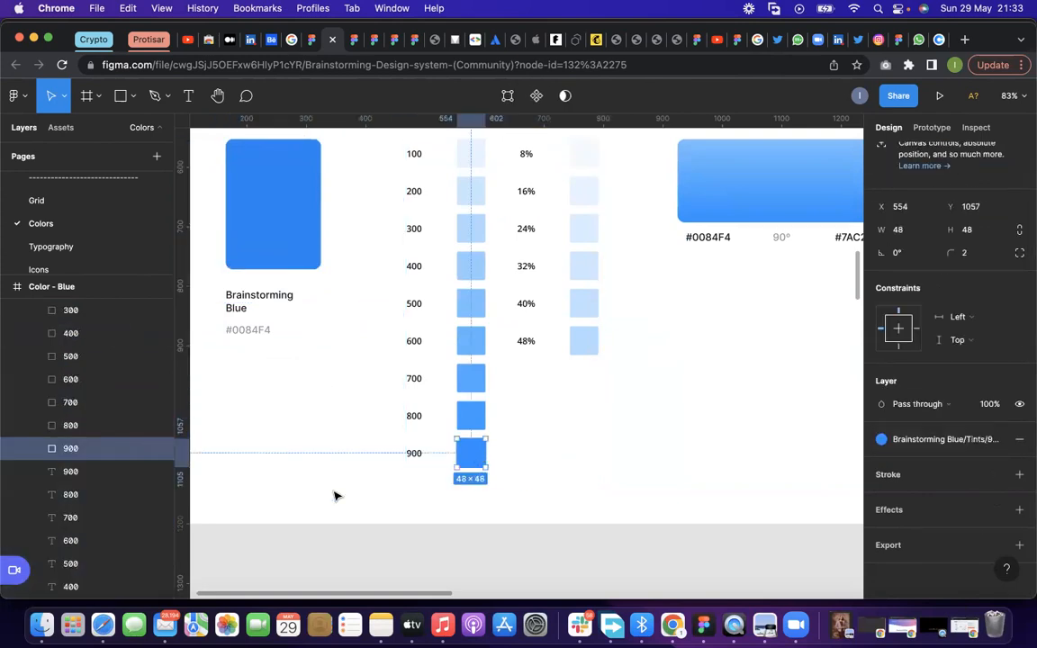
Look over the other color frames on the Colors page, from Black and White to Orange and Sunflower
{"action": "scroll", "coordinate": [336, 493], "scroll_direction": "down", "scroll_amount": 10}
{"action": "scroll", "coordinate": [402, 475], "scroll_direction": "up", "scroll_amount": 2}
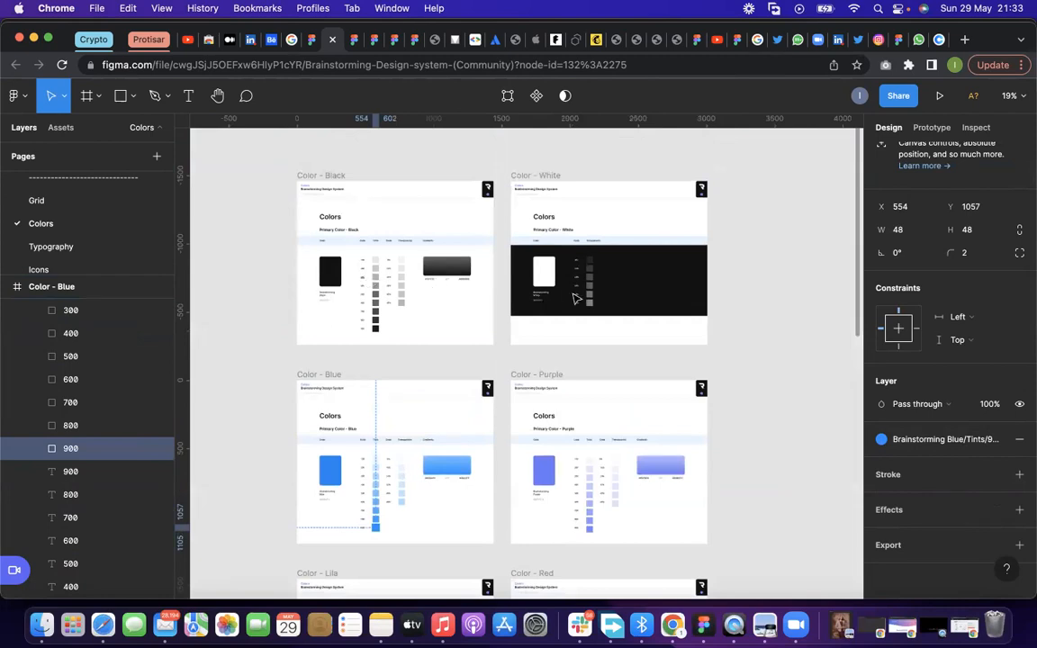
{"action": "scroll", "coordinate": [553, 466], "scroll_direction": "down", "scroll_amount": 5}
{"action": "scroll", "coordinate": [554, 466], "scroll_direction": "down", "scroll_amount": 5}
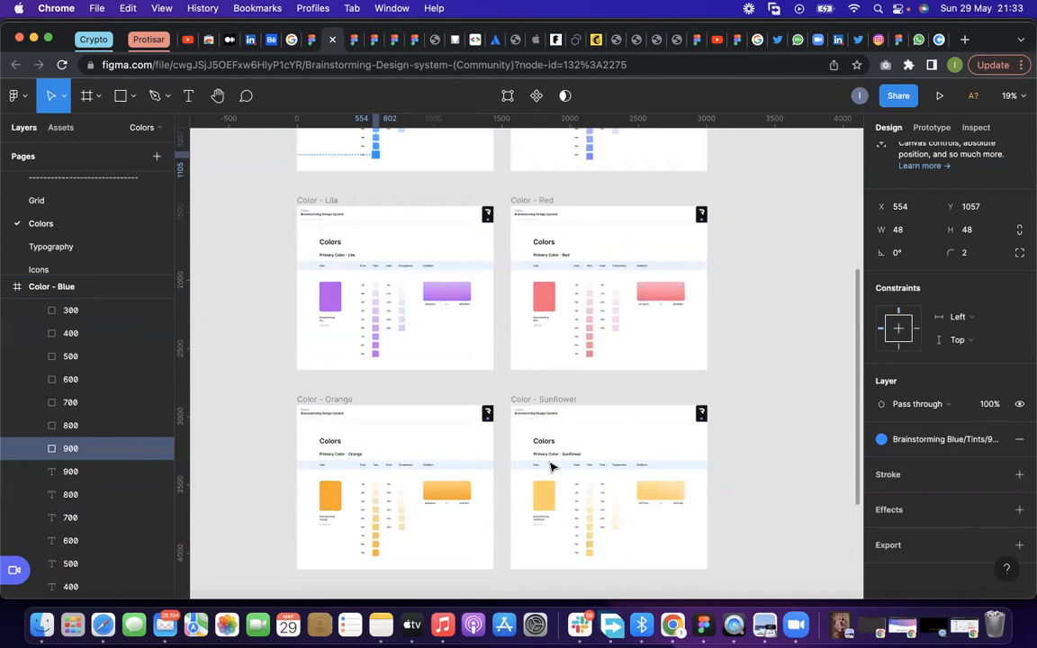
Return to the Untitled file and move Rectangle 11 upward, away from the large blue rectangle
{"action": "left_click", "coordinate": [311, 39]}
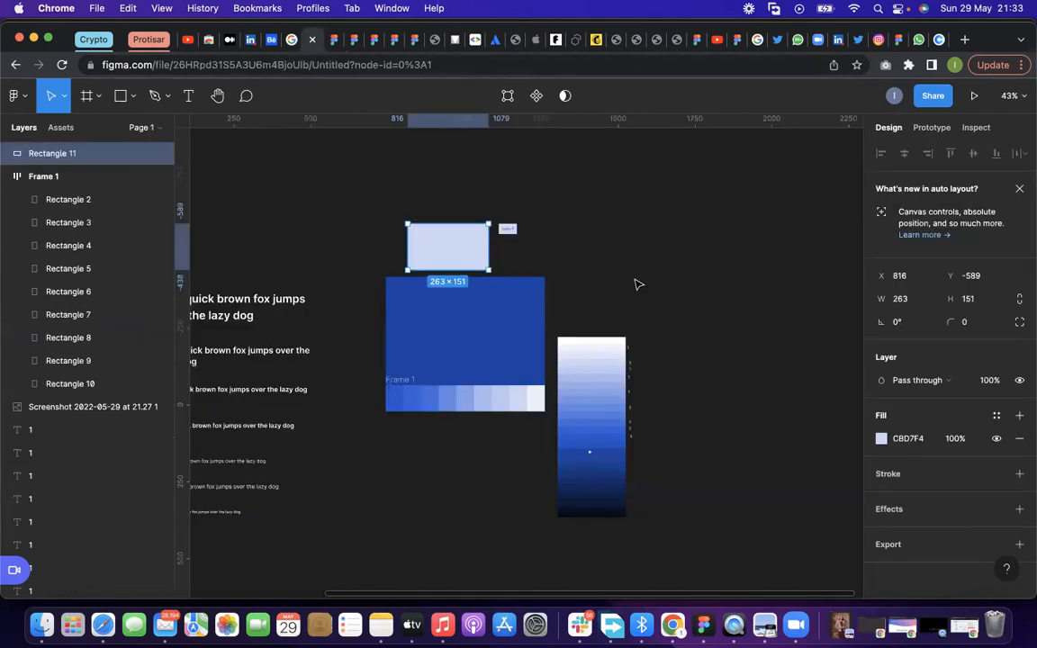
{"action": "left_click", "coordinate": [459, 259]}
{"action": "scroll", "coordinate": [414, 414], "scroll_direction": "down", "scroll_amount": 3}
{"action": "scroll", "coordinate": [412, 406], "scroll_direction": "up", "scroll_amount": 3}
Try to move the large blue rectangle above the gradient screenshot, and undo the move
{"action": "left_click_drag", "start_coordinate": [365, 265], "coordinate": [541, 459]}
{"action": "scroll", "coordinate": [458, 421], "scroll_direction": "down", "scroll_amount": 1}
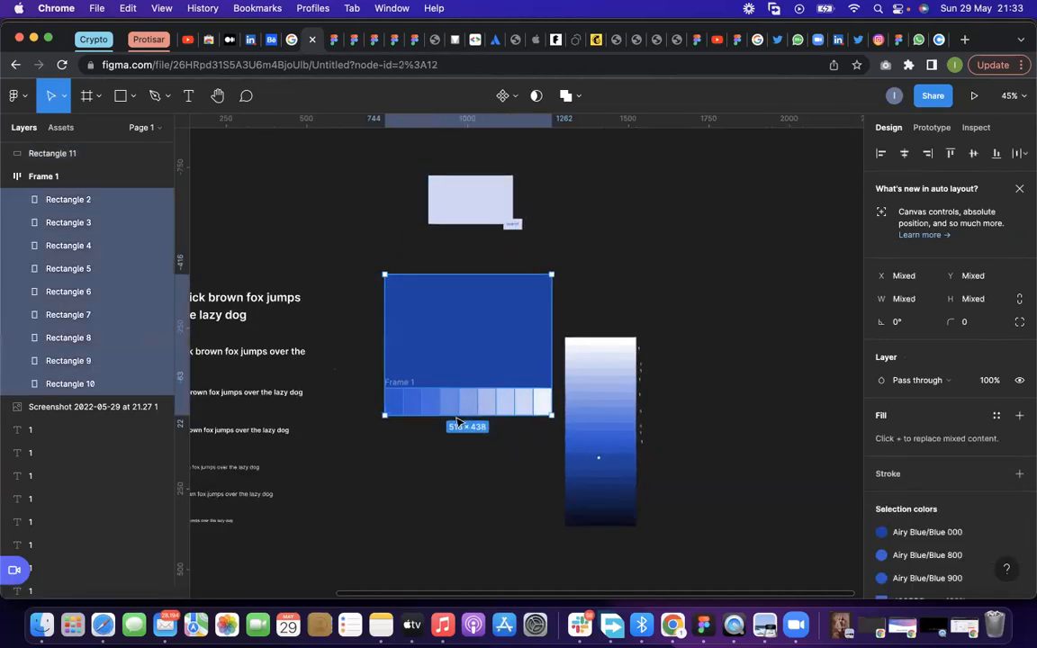
{"action": "scroll", "coordinate": [453, 458], "scroll_direction": "down", "scroll_amount": 3}
{"action": "left_click_drag", "start_coordinate": [481, 402], "coordinate": [613, 335]}
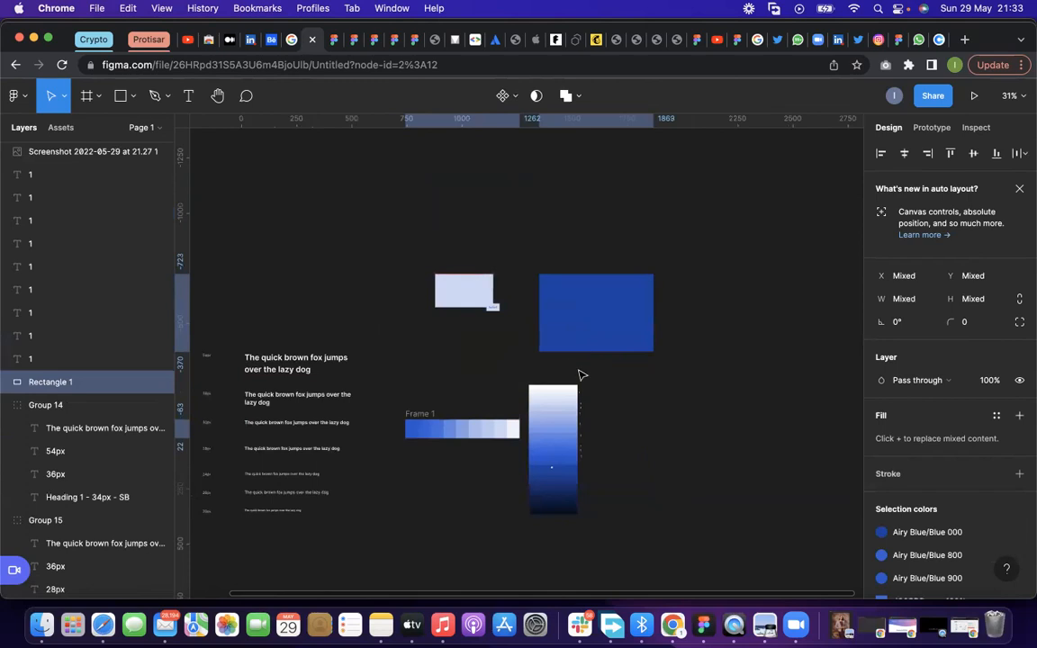
{"action": "key", "text": "super+z"}
{"action": "left_click", "coordinate": [370, 418]}
{"action": "scroll", "coordinate": [370, 419], "scroll_direction": "up", "scroll_amount": 2}
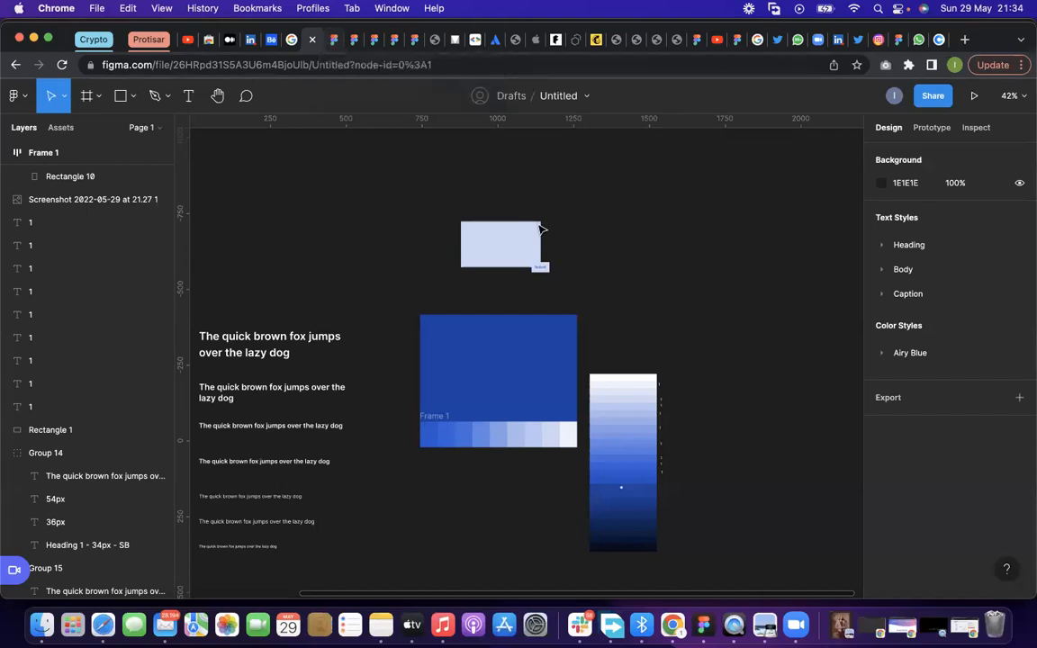
{"action": "scroll", "coordinate": [507, 355], "scroll_direction": "up", "scroll_amount": 2}
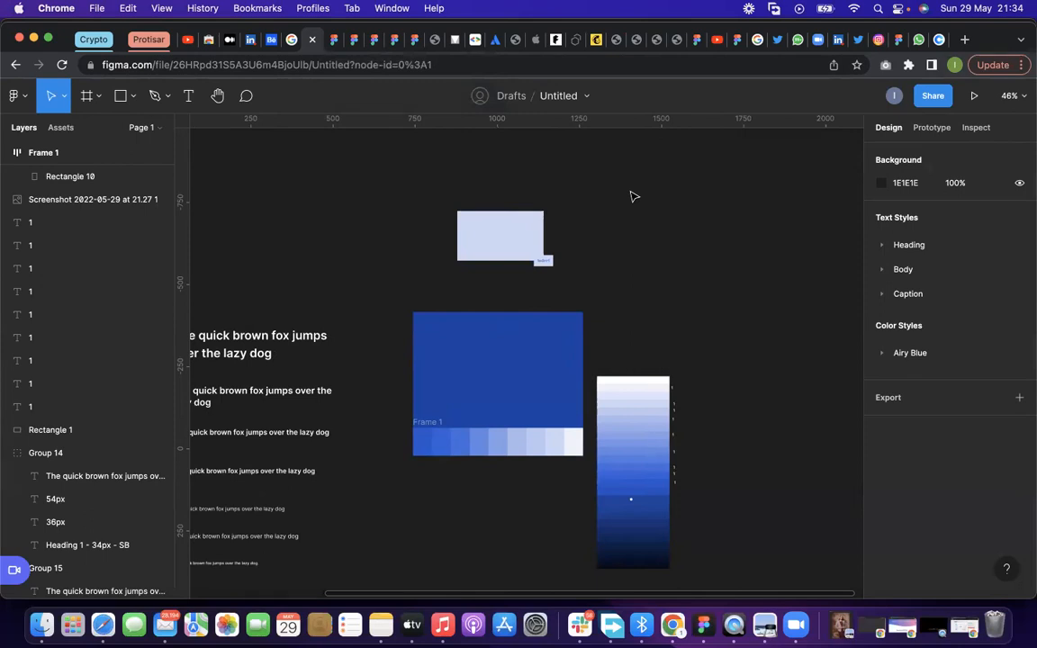
Switch to the Brainstorming Design System file and look over its Typography page
{"action": "left_click", "coordinate": [329, 39]}
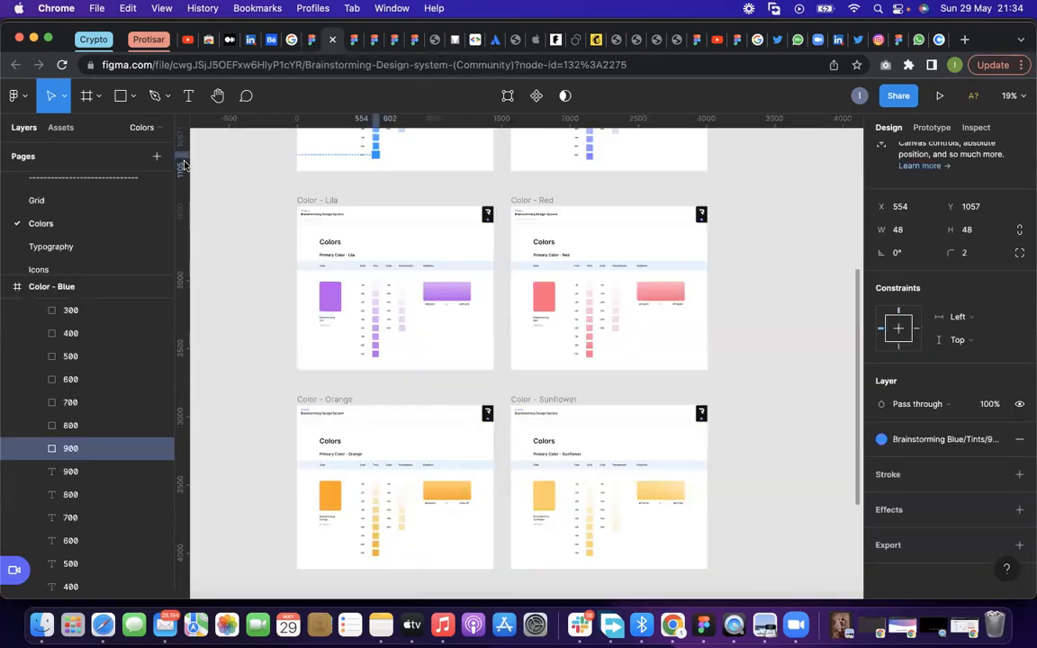
{"action": "left_click", "coordinate": [108, 247]}
{"action": "scroll", "coordinate": [385, 396], "scroll_direction": "down", "scroll_amount": 3}
{"action": "scroll", "coordinate": [387, 400], "scroll_direction": "down", "scroll_amount": 1}
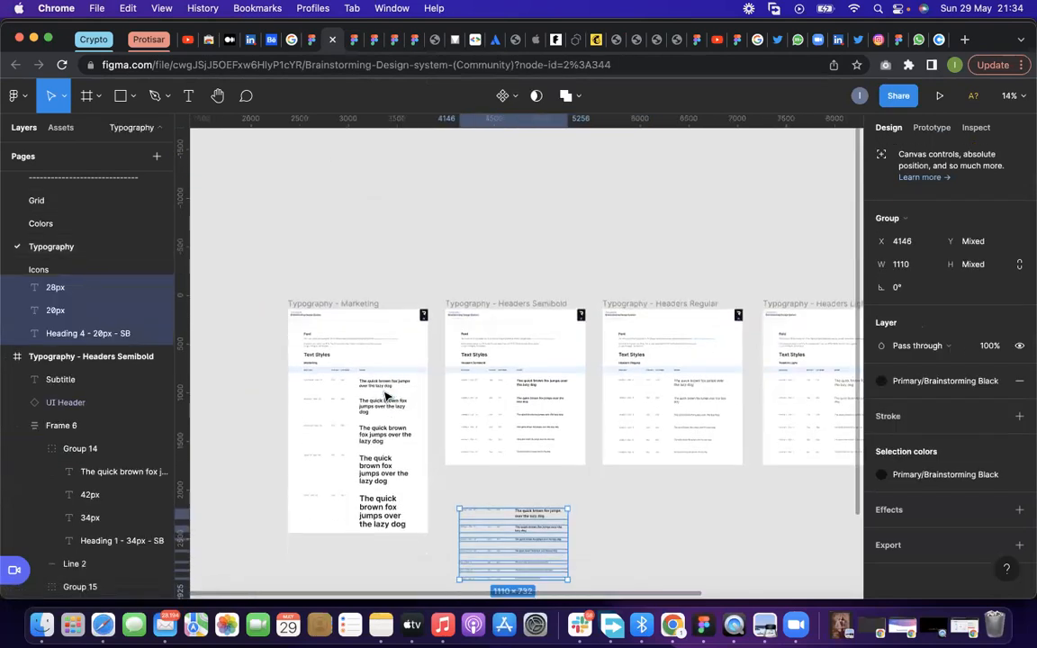
Open the Icons page of the design system and examine the frame with the icon categories
{"action": "left_click", "coordinate": [54, 269]}
{"action": "scroll", "coordinate": [302, 391], "scroll_direction": "up", "scroll_amount": 2}
{"action": "scroll", "coordinate": [303, 391], "scroll_direction": "down", "scroll_amount": 1}
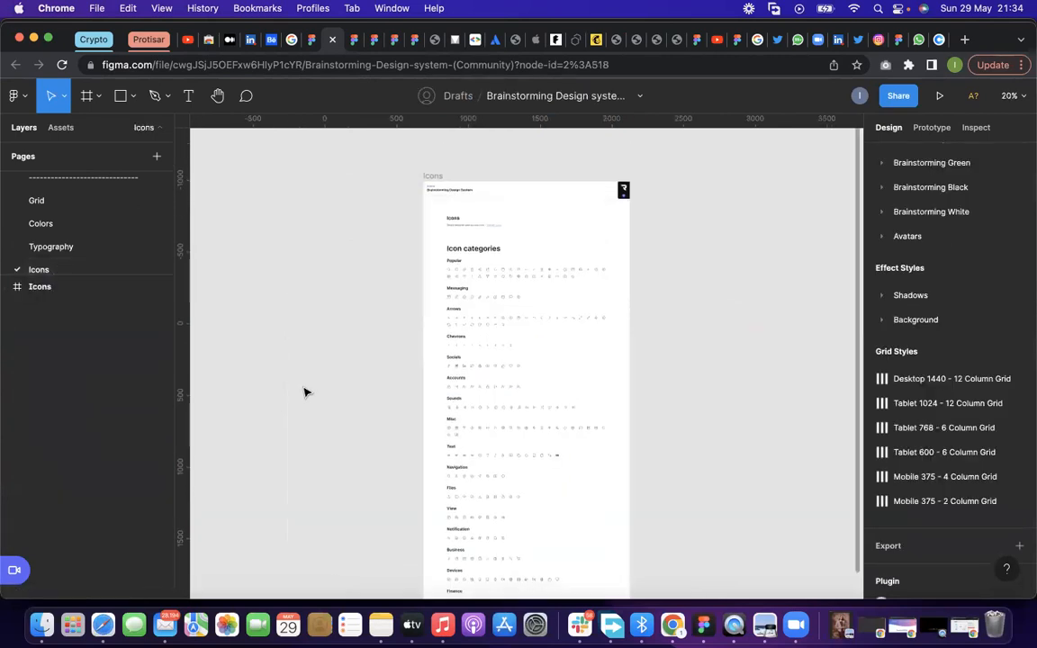
{"action": "scroll", "coordinate": [443, 270], "scroll_direction": "down", "scroll_amount": 2}
{"action": "left_click", "coordinate": [443, 206]}
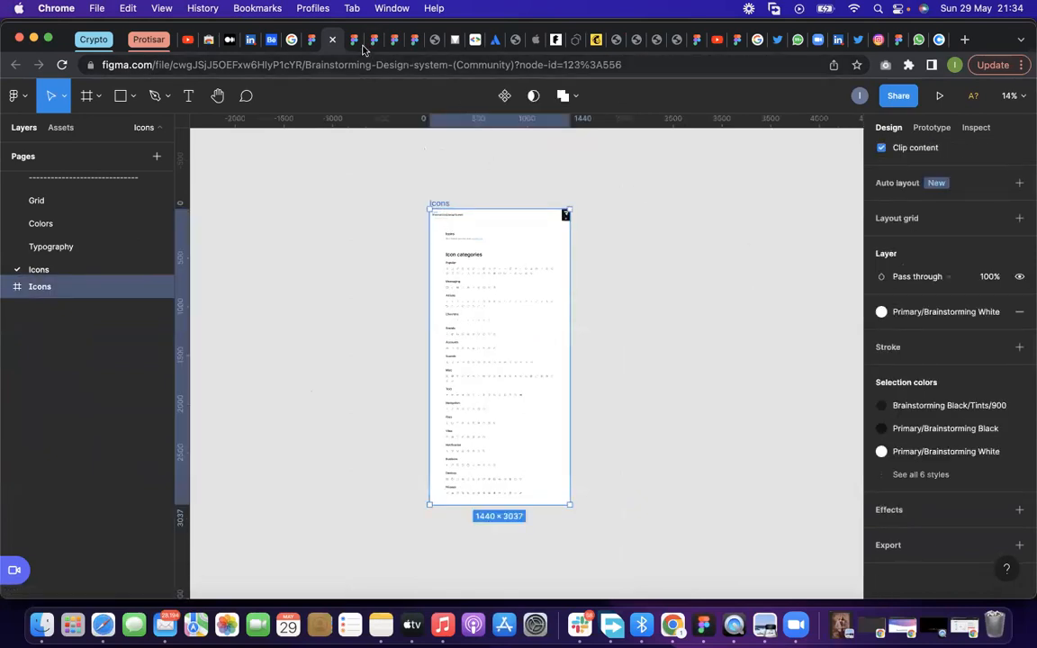
Open the Figma Community from the file browser and show its Icons category
{"action": "left_click", "coordinate": [357, 40]}
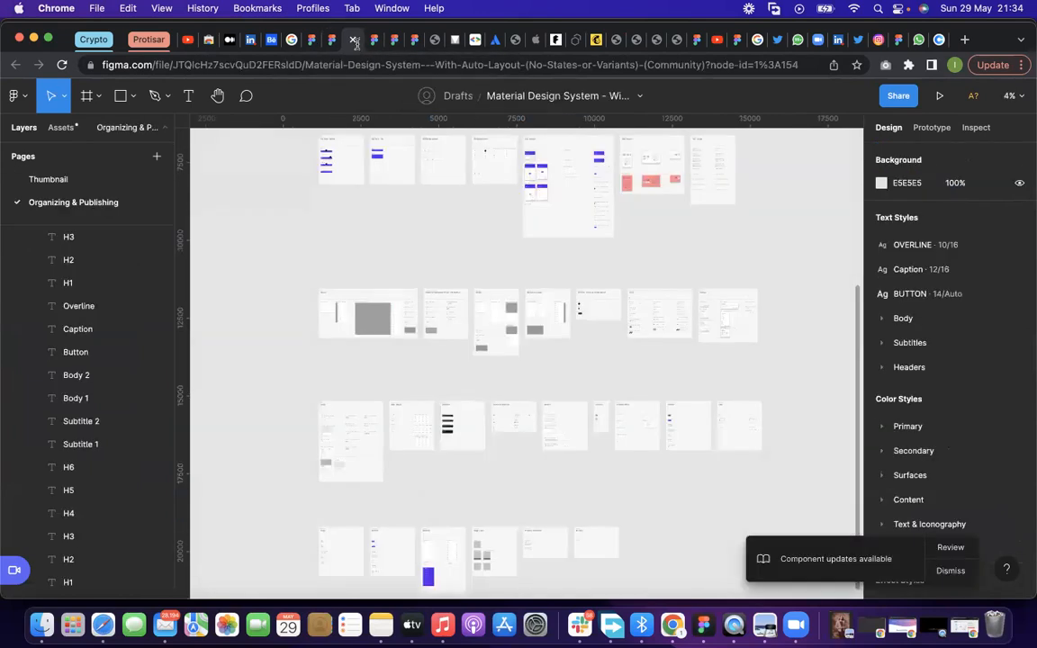
{"action": "left_click", "coordinate": [18, 95]}
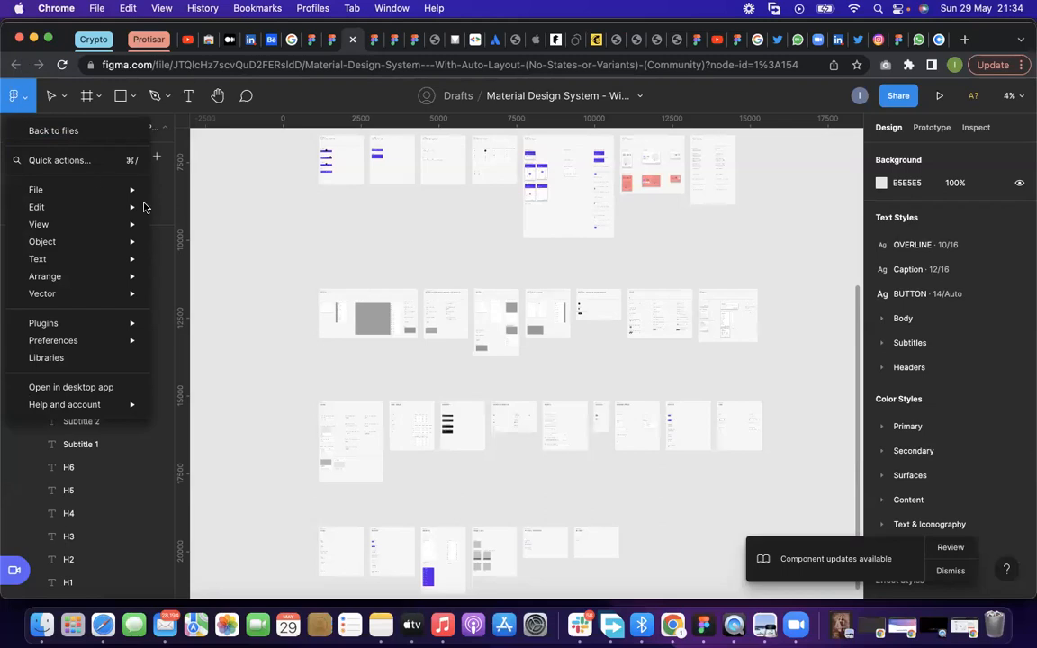
{"action": "mouse_move", "coordinate": [90, 187]}
{"action": "left_click", "coordinate": [898, 41]}
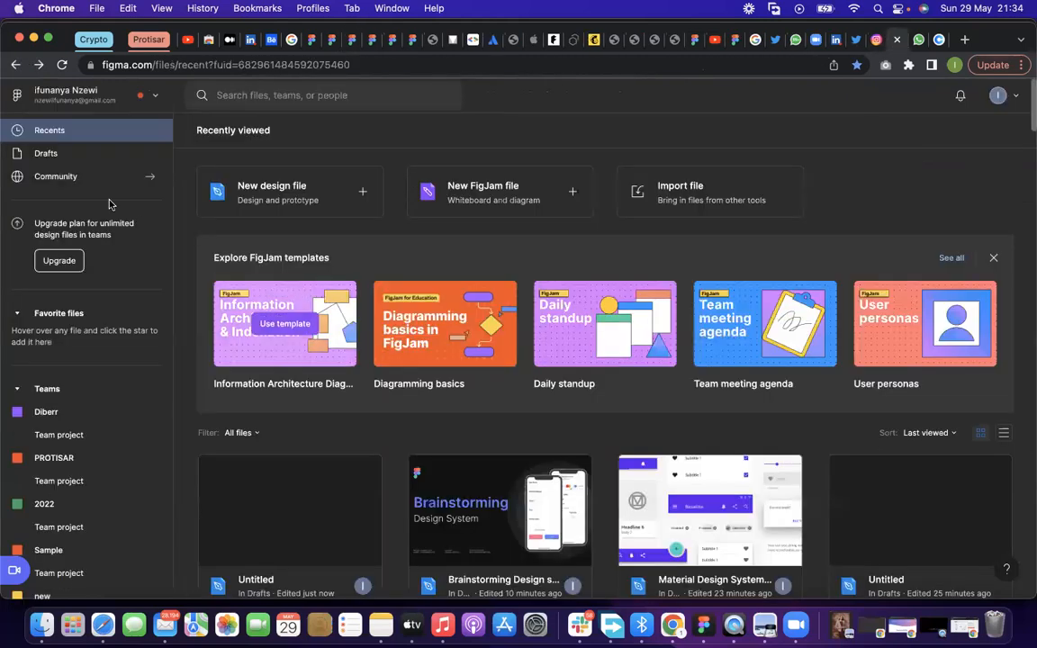
{"action": "left_click", "coordinate": [56, 174]}
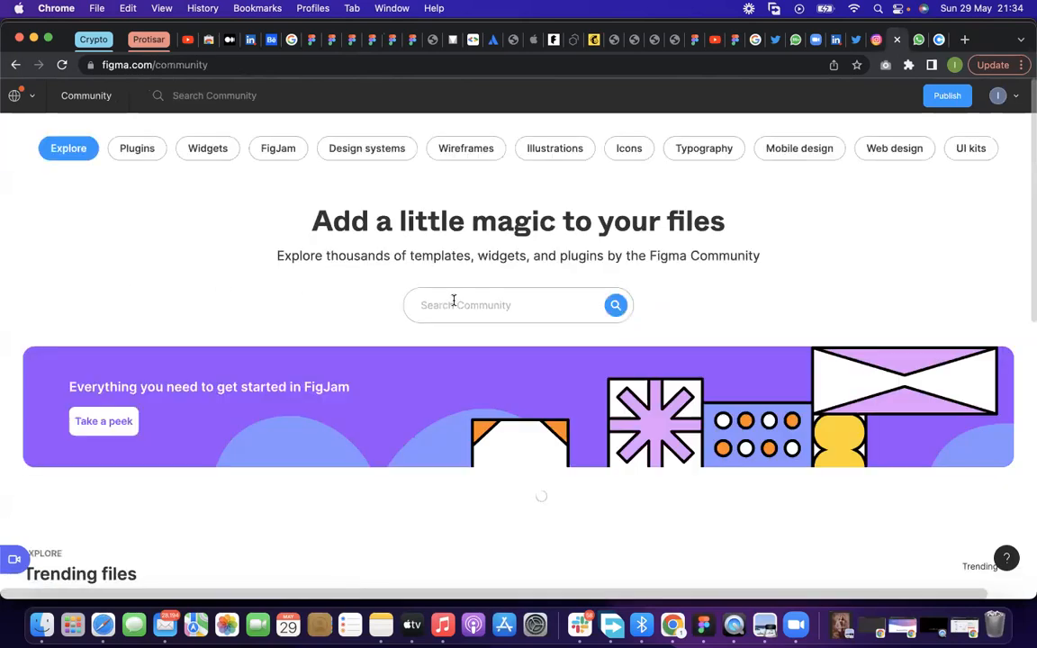
{"action": "left_click", "coordinate": [629, 148]}
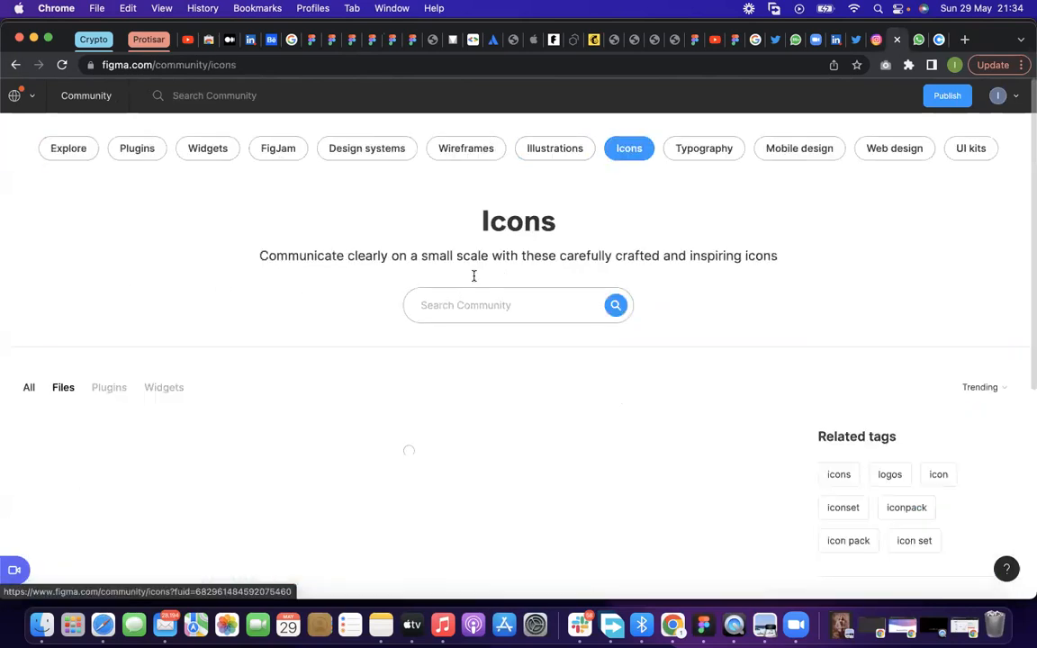
Browse the trending icon files in the Community's Icons category down to the Remix Icon row
{"action": "scroll", "coordinate": [448, 322], "scroll_direction": "down", "scroll_amount": 3}
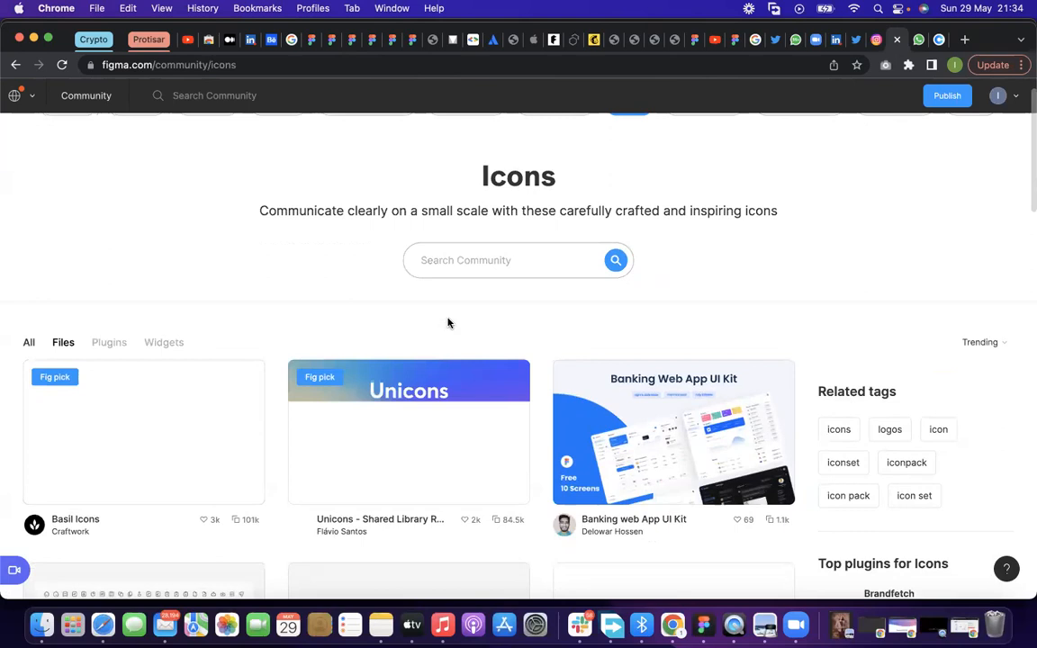
{"action": "scroll", "coordinate": [448, 322], "scroll_direction": "down", "scroll_amount": 2}
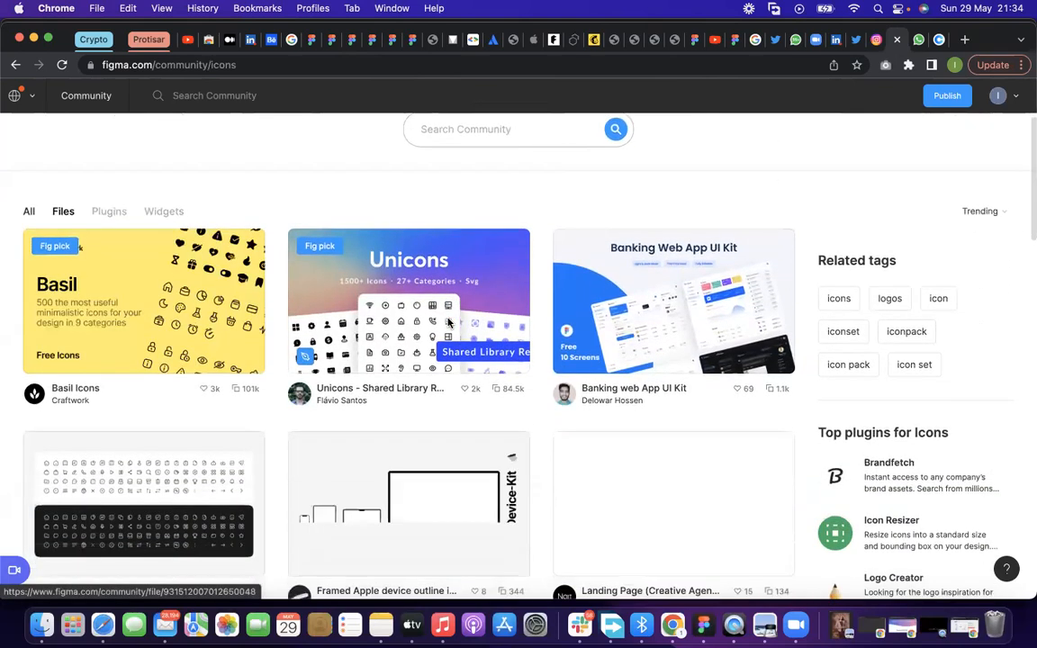
{"action": "scroll", "coordinate": [185, 389], "scroll_direction": "down", "scroll_amount": 3}
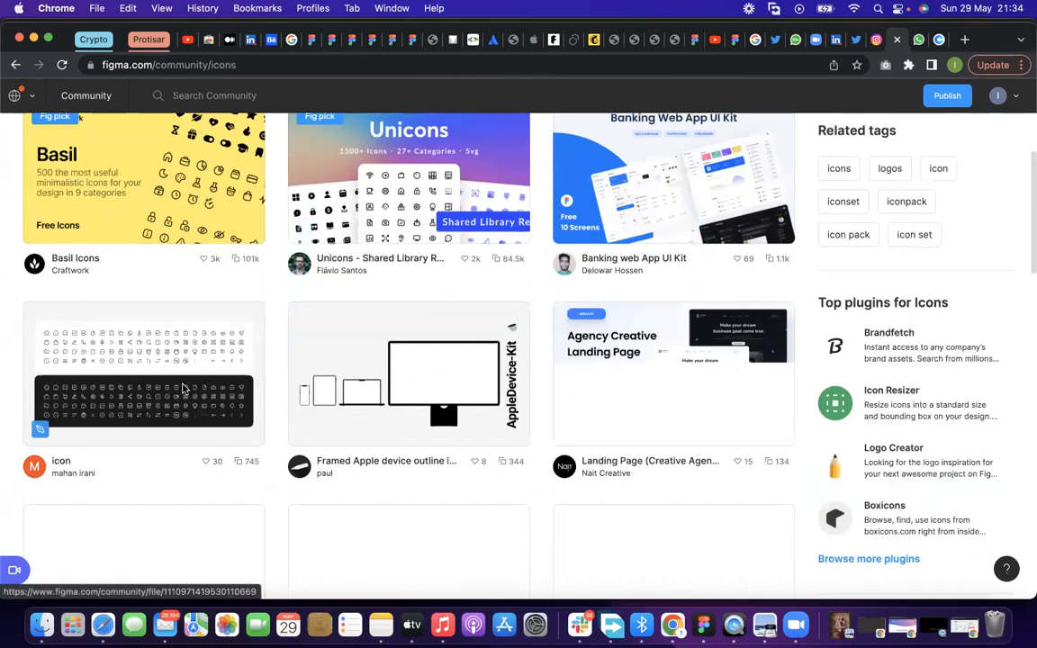
{"action": "scroll", "coordinate": [347, 141], "scroll_direction": "down", "scroll_amount": 1}
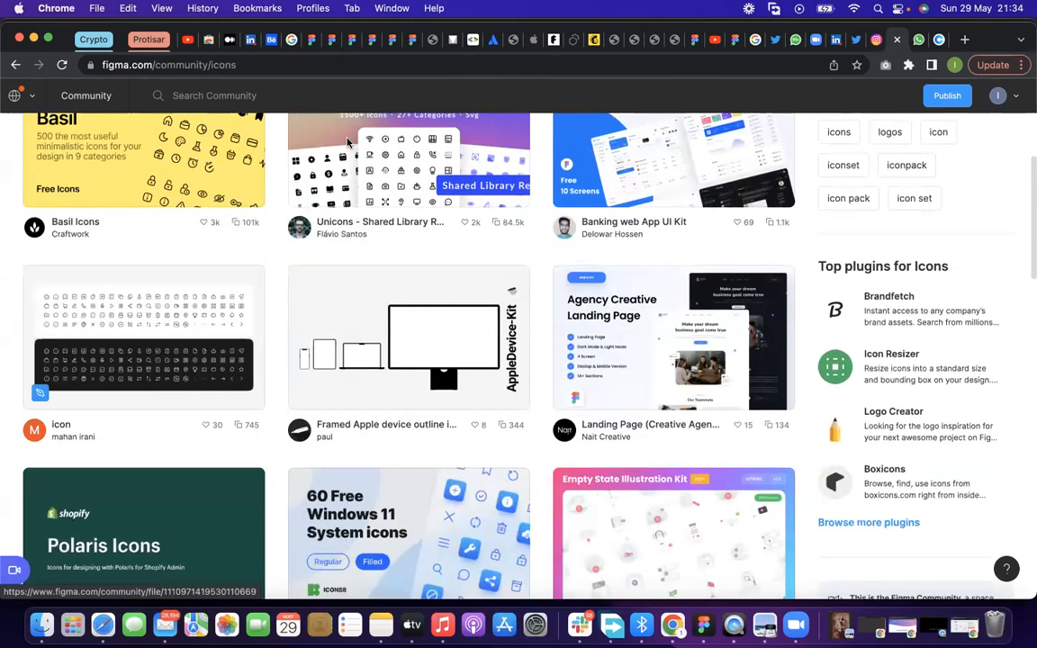
{"action": "scroll", "coordinate": [348, 141], "scroll_direction": "down", "scroll_amount": 2}
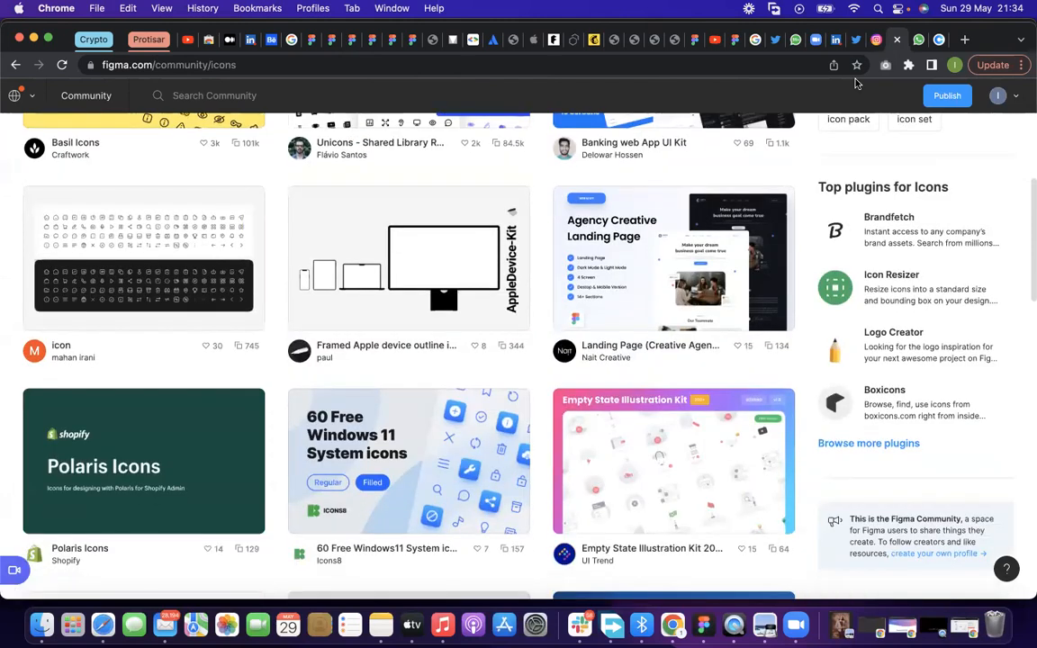
{"action": "scroll", "coordinate": [856, 83], "scroll_direction": "down", "scroll_amount": 2}
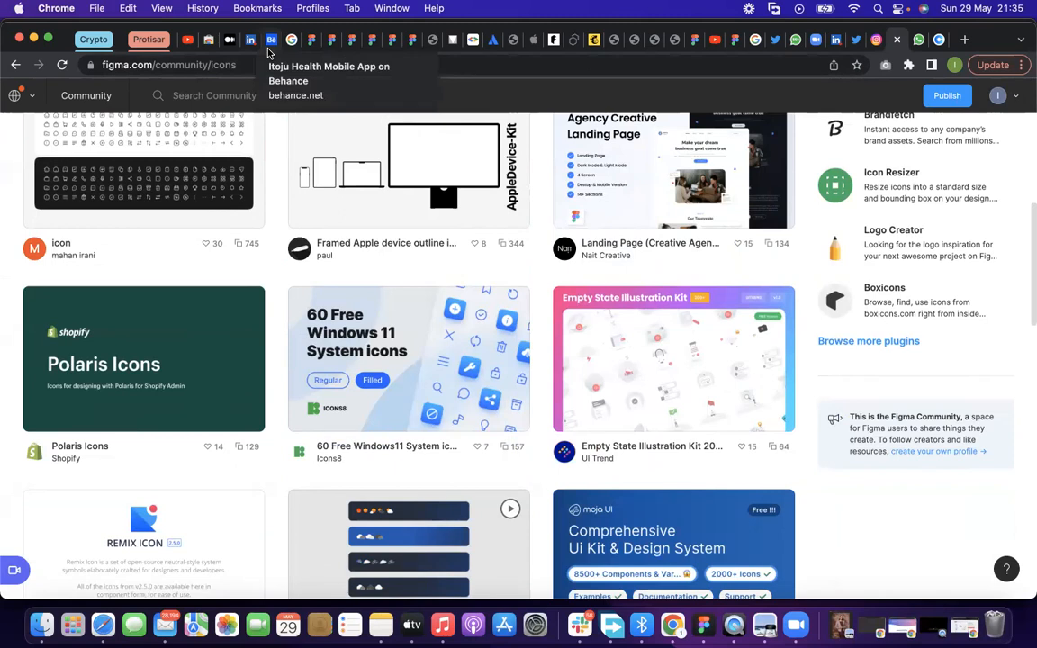
Switch to the Brainstorming Design System file and go through its Grid, Colors, Typography and Icons pages
{"action": "left_click", "coordinate": [312, 39]}
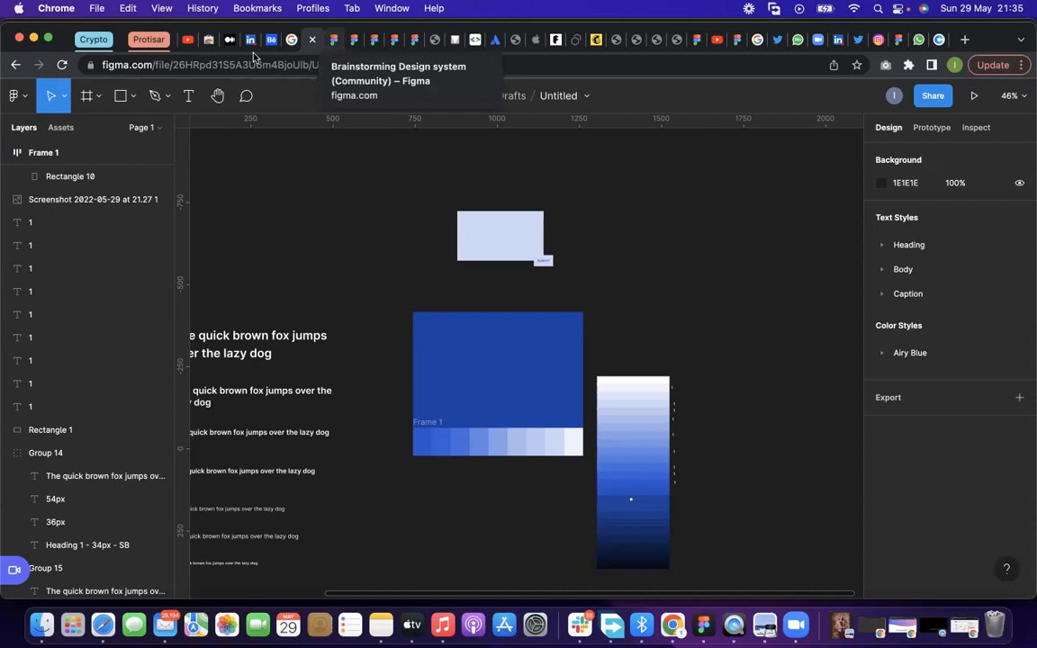
{"action": "left_click", "coordinate": [333, 40]}
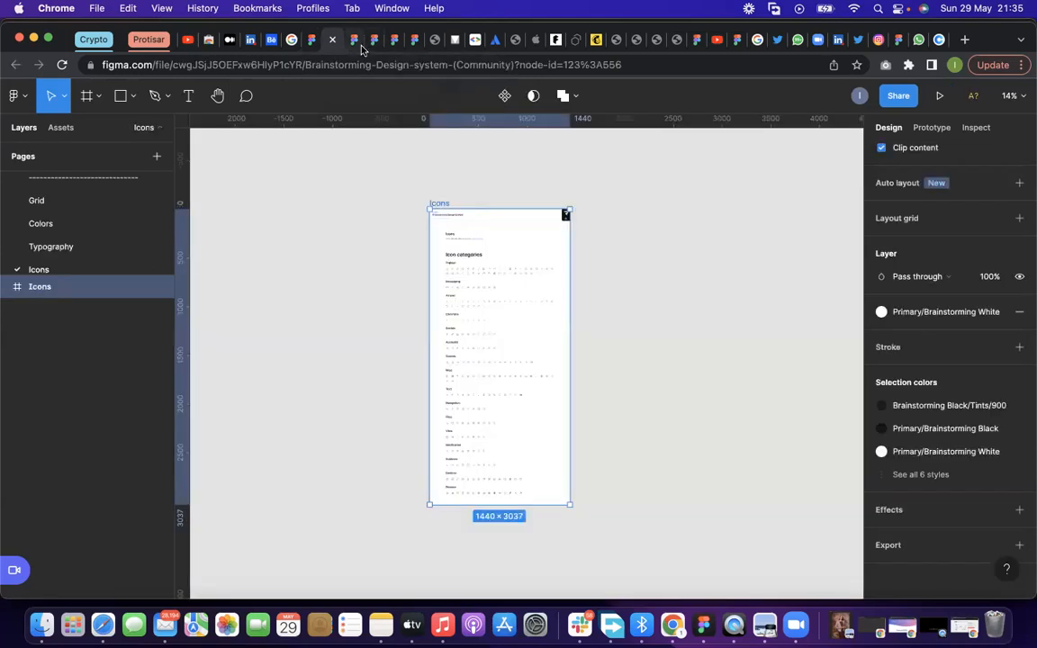
{"action": "left_click", "coordinate": [353, 40]}
{"action": "left_click", "coordinate": [332, 40]}
{"action": "scroll", "coordinate": [98, 243], "scroll_direction": "down", "scroll_amount": 2}
{"action": "scroll", "coordinate": [98, 242], "scroll_direction": "up", "scroll_amount": 3}
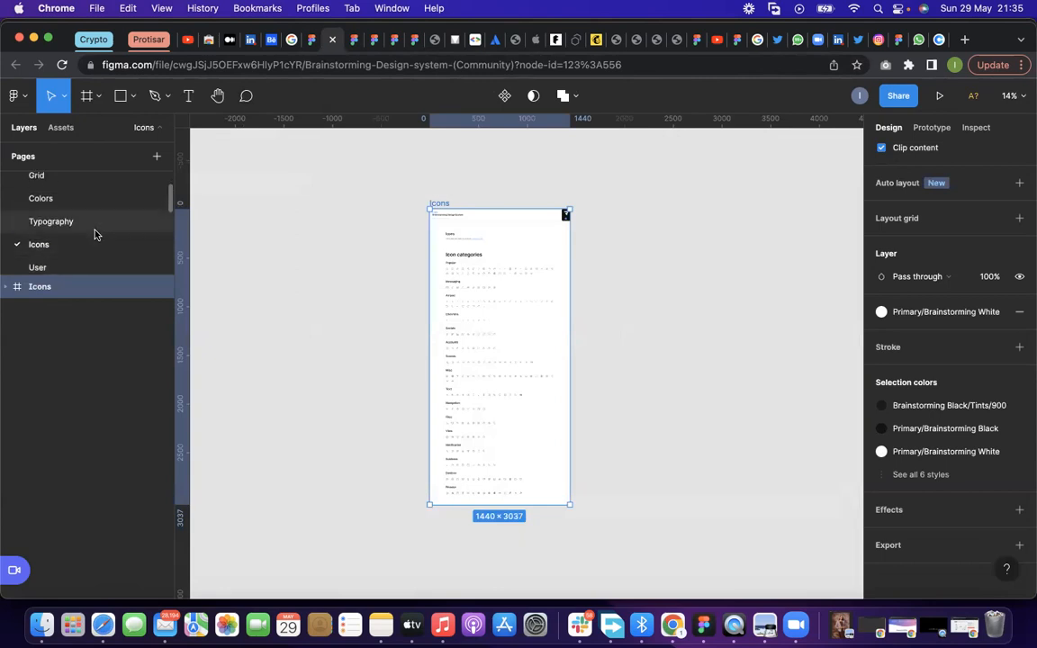
{"action": "left_click", "coordinate": [88, 207]}
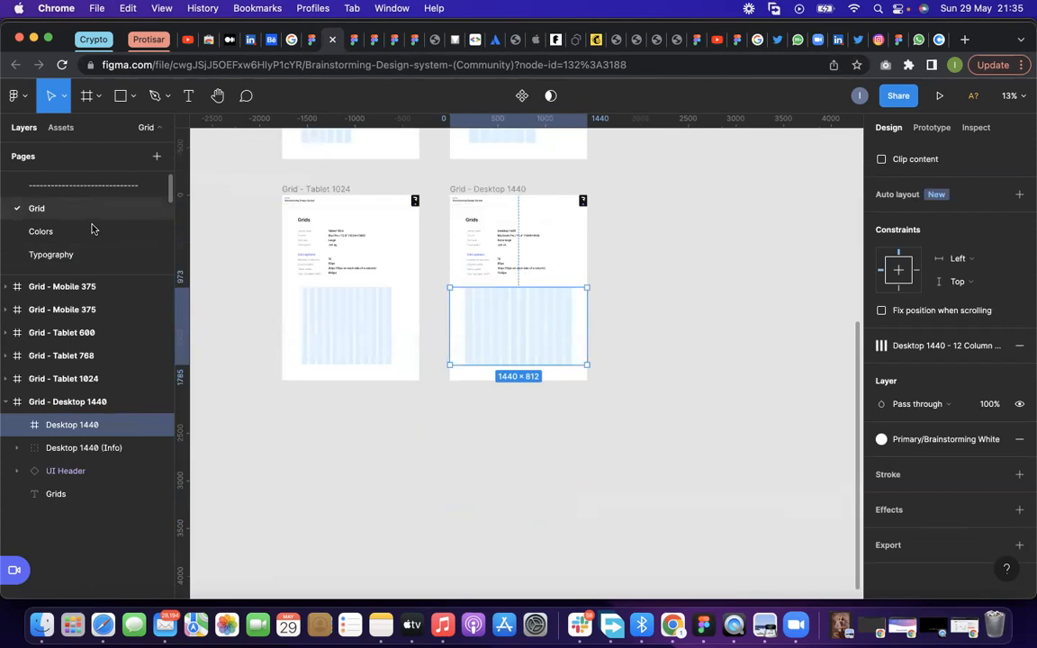
{"action": "left_click", "coordinate": [91, 230]}
{"action": "left_click", "coordinate": [90, 254]}
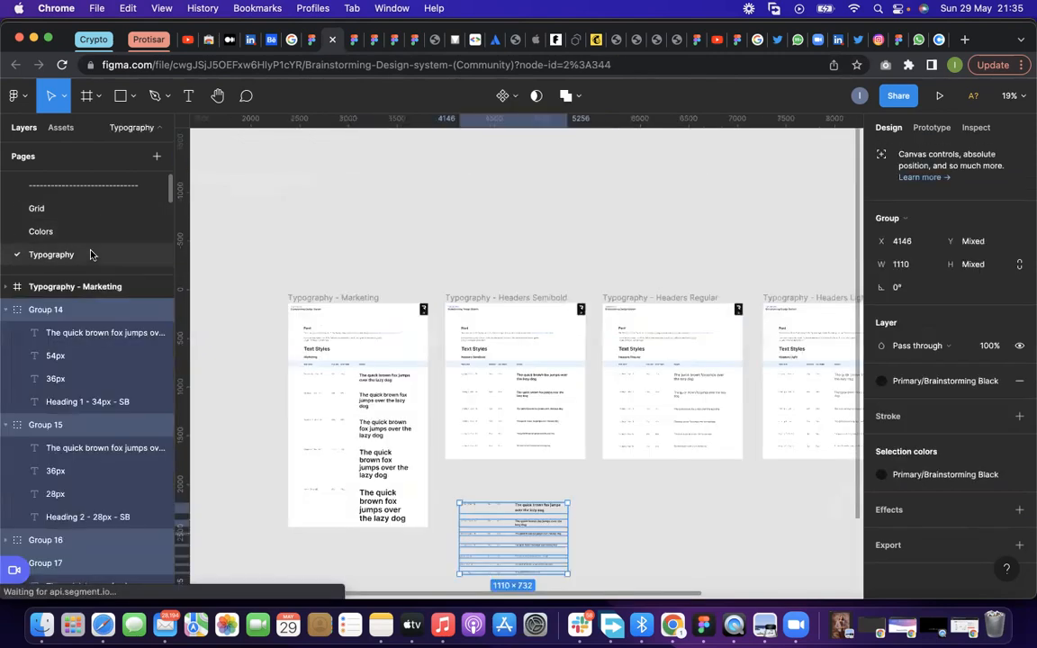
{"action": "scroll", "coordinate": [90, 252], "scroll_direction": "down", "scroll_amount": 1}
{"action": "left_click", "coordinate": [90, 248]}
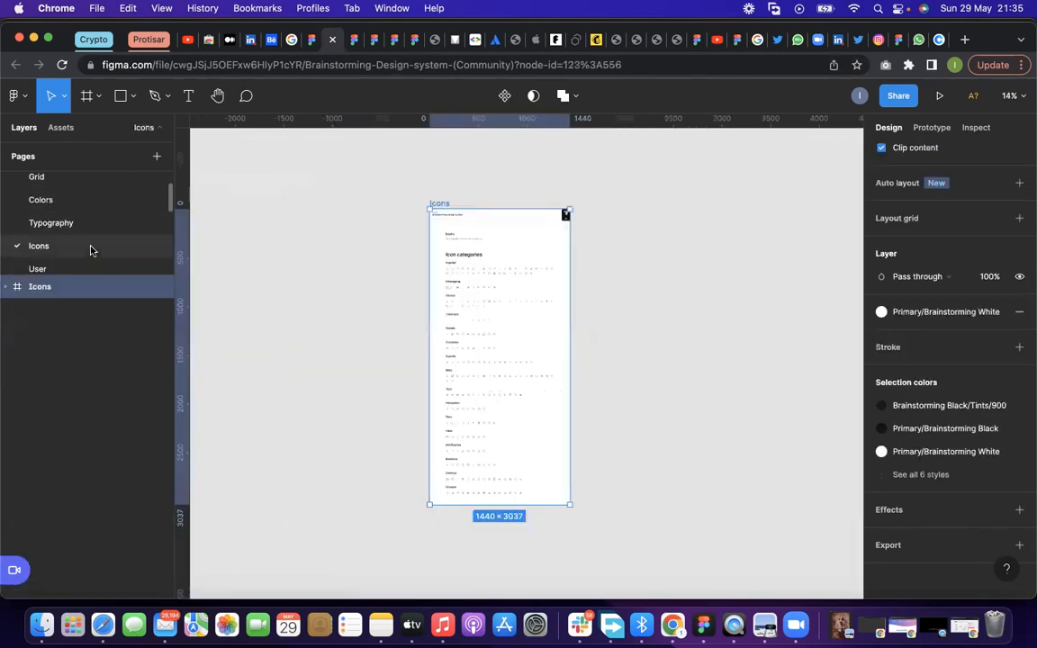
Look over the User, Divider and Shadows pages of the design system
{"action": "scroll", "coordinate": [90, 250], "scroll_direction": "down", "scroll_amount": 2}
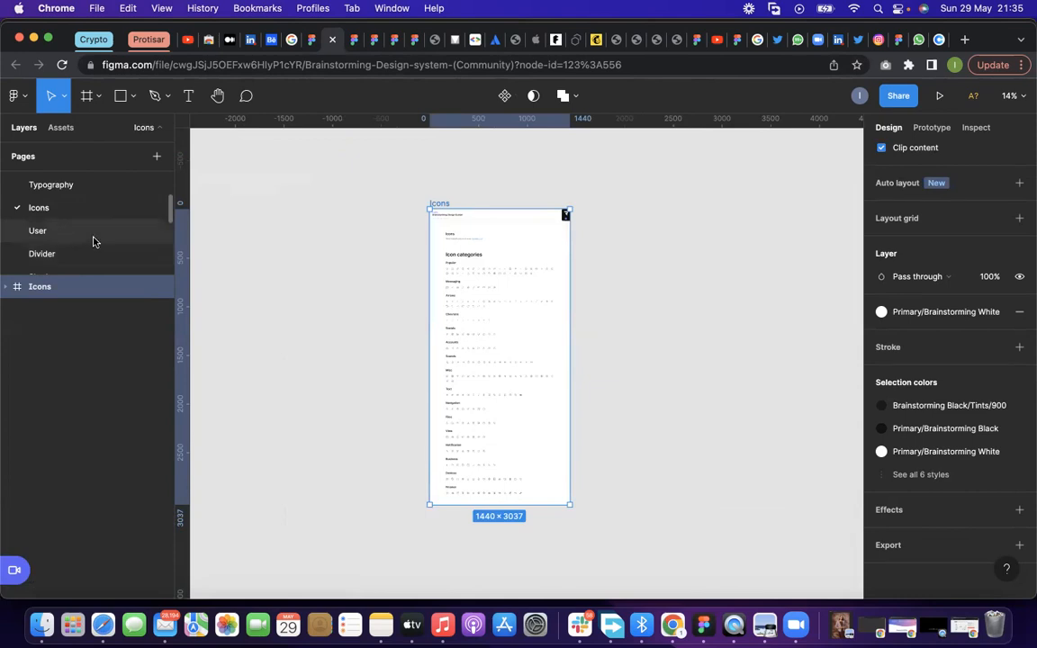
{"action": "left_click", "coordinate": [91, 236]}
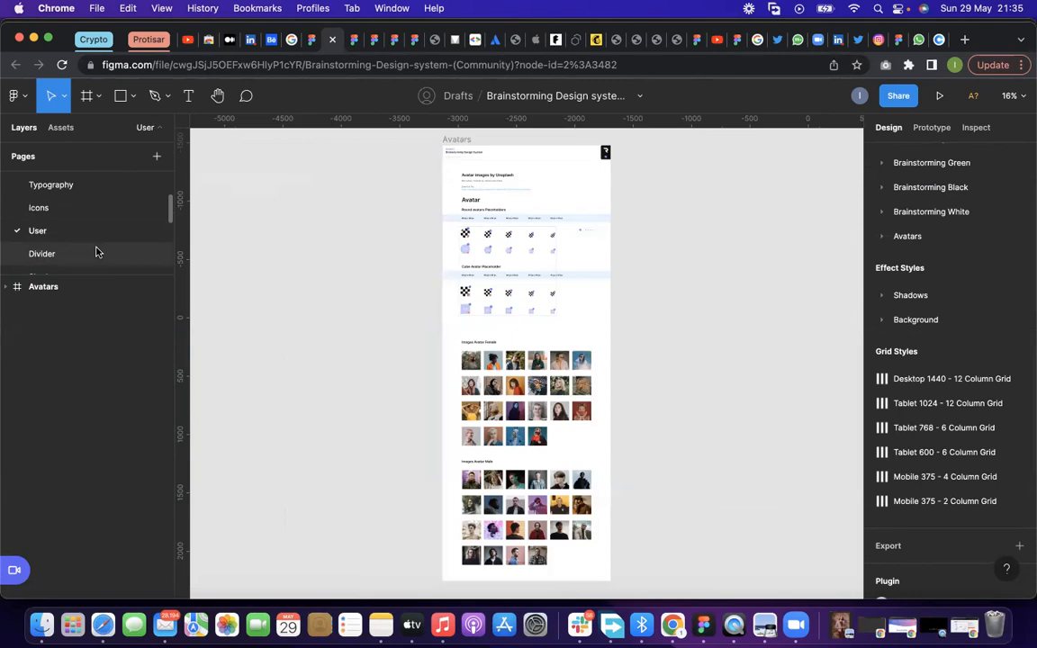
{"action": "left_click", "coordinate": [97, 253]}
{"action": "scroll", "coordinate": [99, 247], "scroll_direction": "down", "scroll_amount": 1}
{"action": "left_click", "coordinate": [113, 246]}
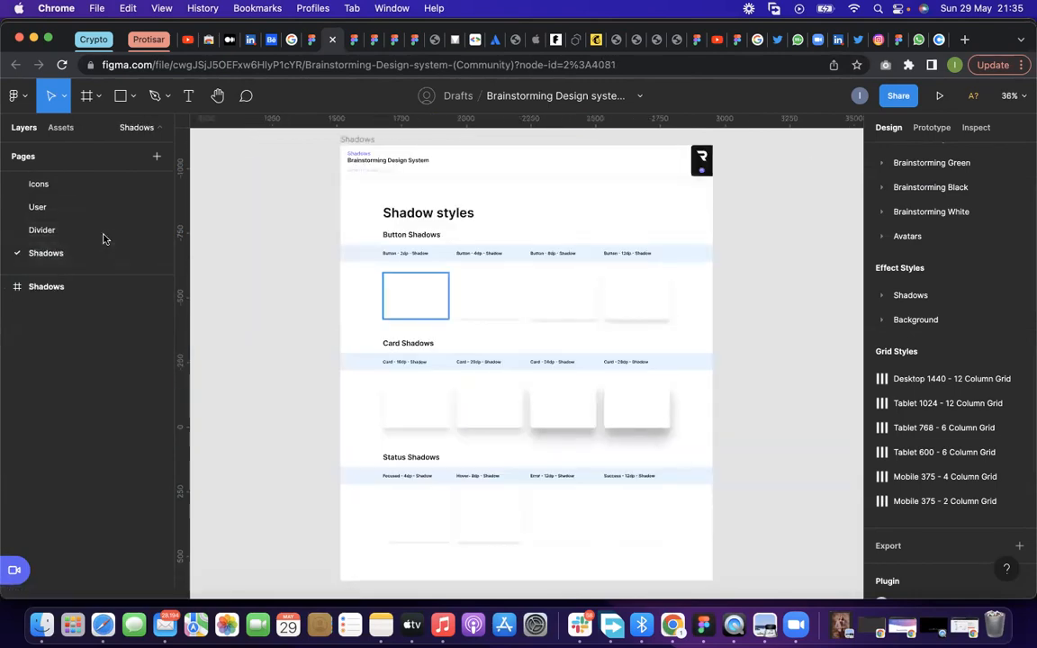
Go through the Forms, Text components, Tooltips, Navigation and Bonus: Devices pages of the design system
{"action": "scroll", "coordinate": [99, 225], "scroll_direction": "down", "scroll_amount": 5}
{"action": "left_click", "coordinate": [90, 196]}
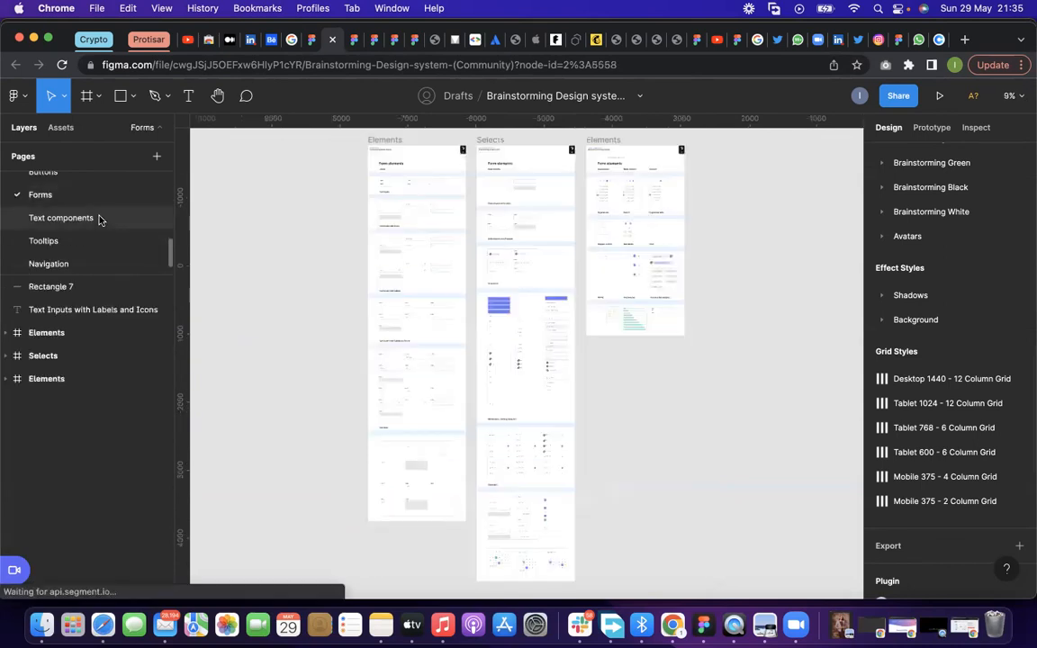
{"action": "left_click", "coordinate": [90, 217]}
{"action": "left_click", "coordinate": [90, 239]}
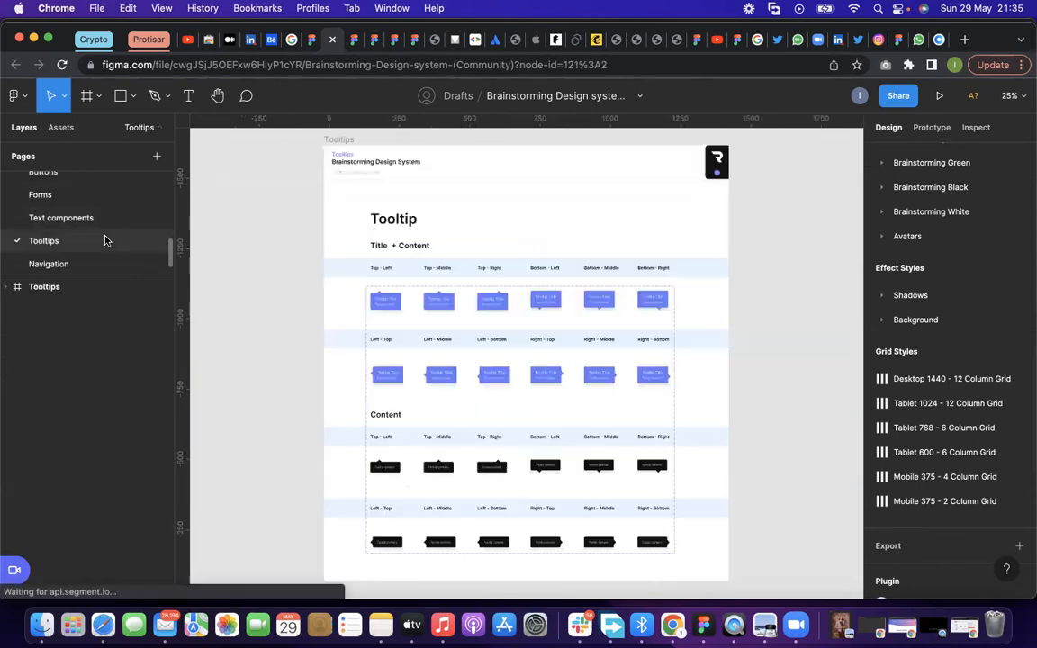
{"action": "scroll", "coordinate": [94, 236], "scroll_direction": "down", "scroll_amount": 1}
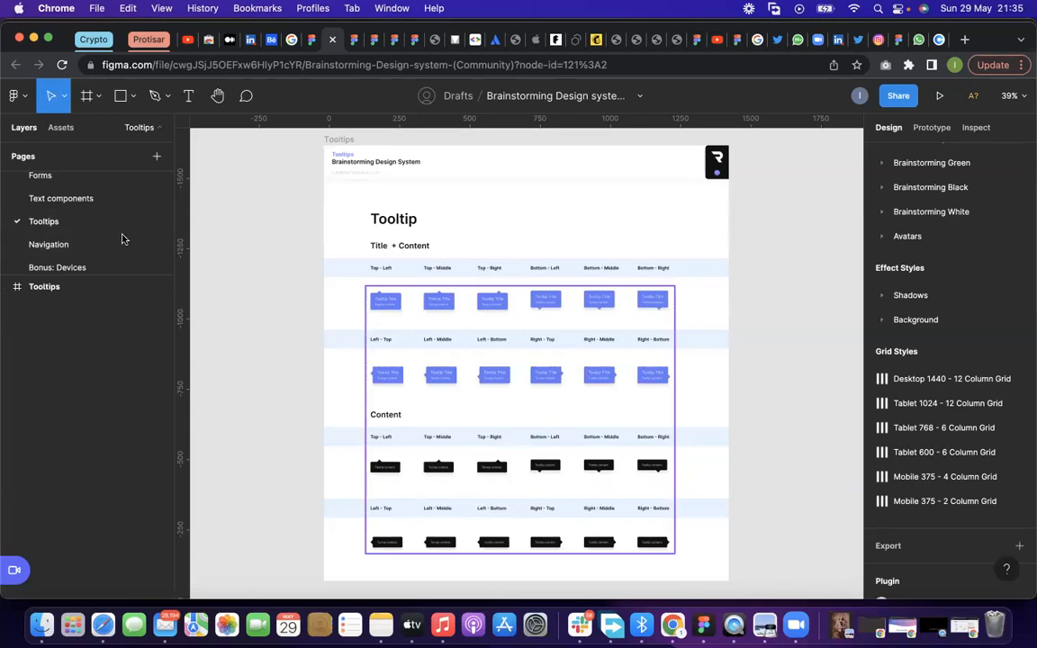
{"action": "left_click", "coordinate": [90, 244]}
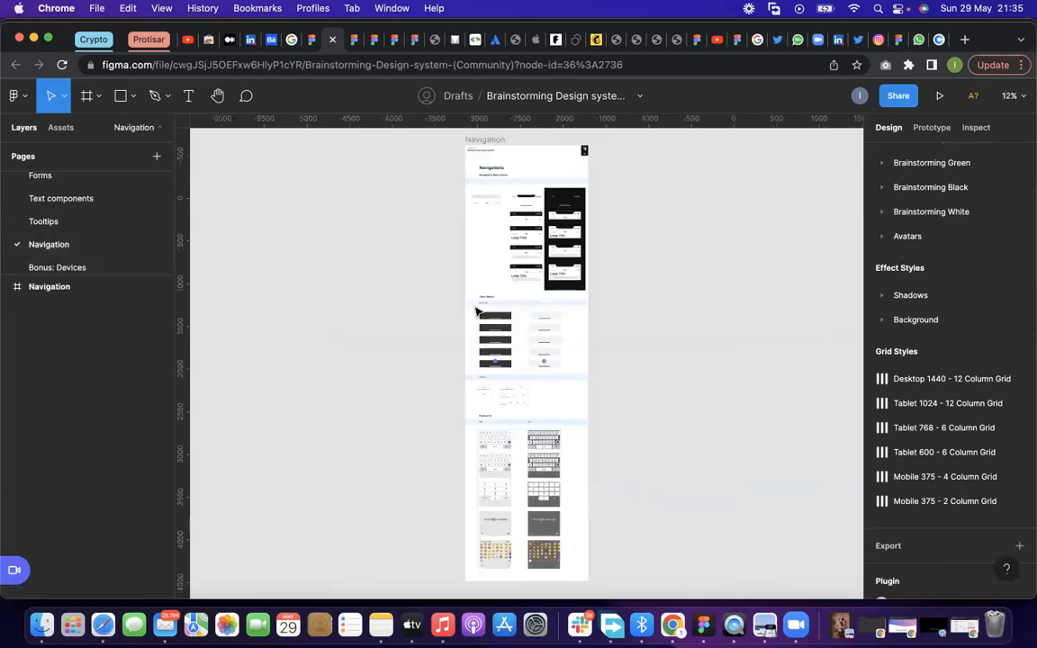
{"action": "scroll", "coordinate": [107, 260], "scroll_direction": "down", "scroll_amount": 1}
{"action": "left_click", "coordinate": [106, 261]}
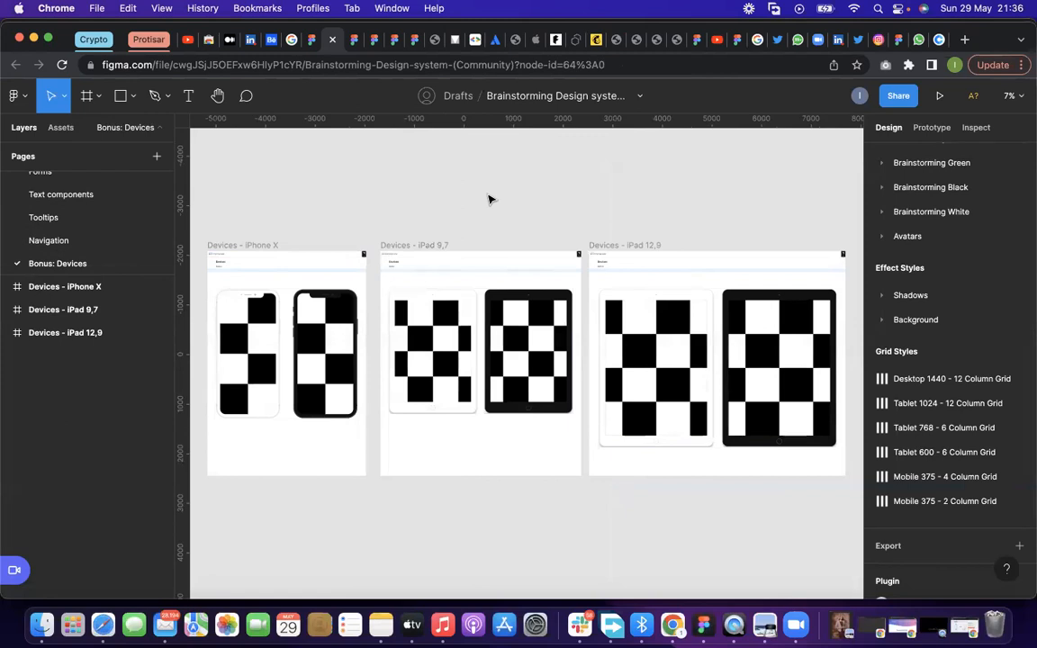
Return to the Untitled file and inspect the styles of the darkest swatch in Frame 1 and the largest sample heading
{"action": "left_click", "coordinate": [312, 39]}
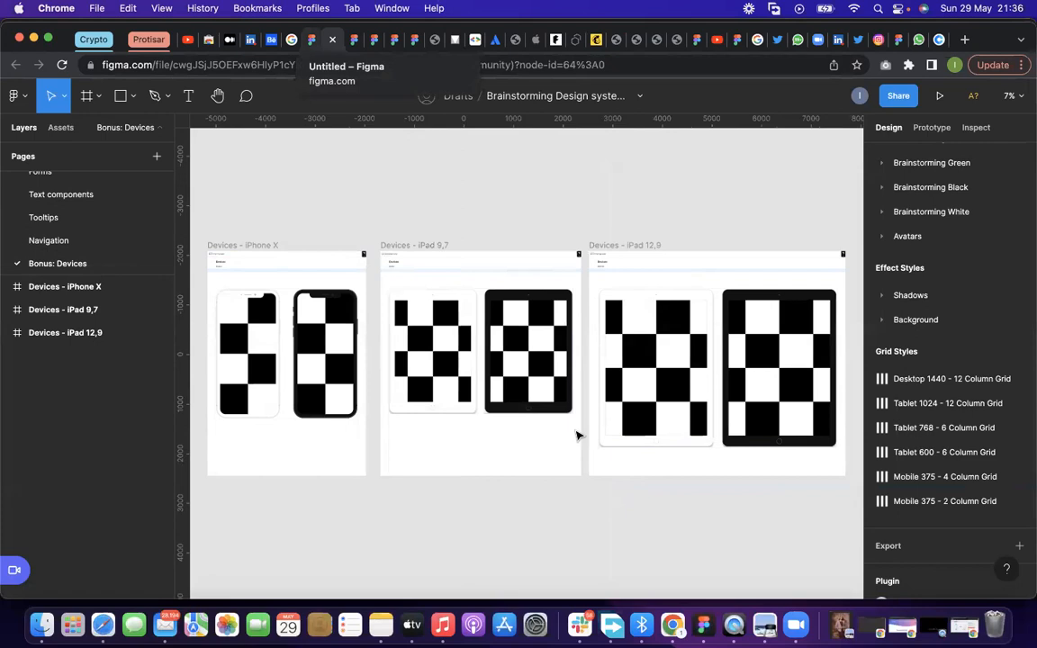
{"action": "left_click", "coordinate": [428, 447]}
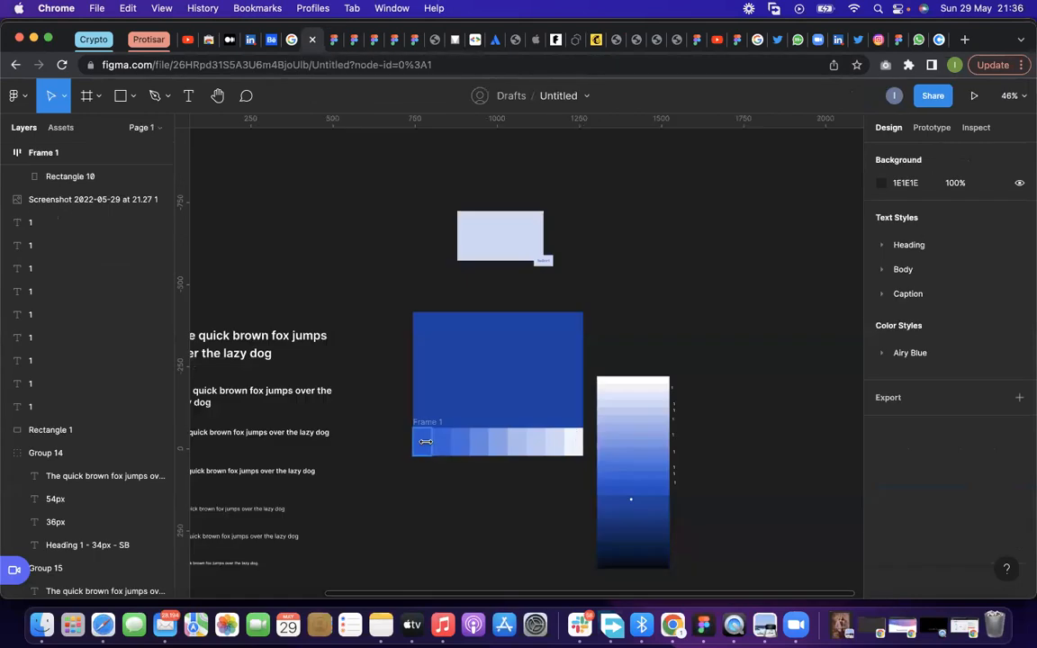
{"action": "left_click", "coordinate": [303, 343]}
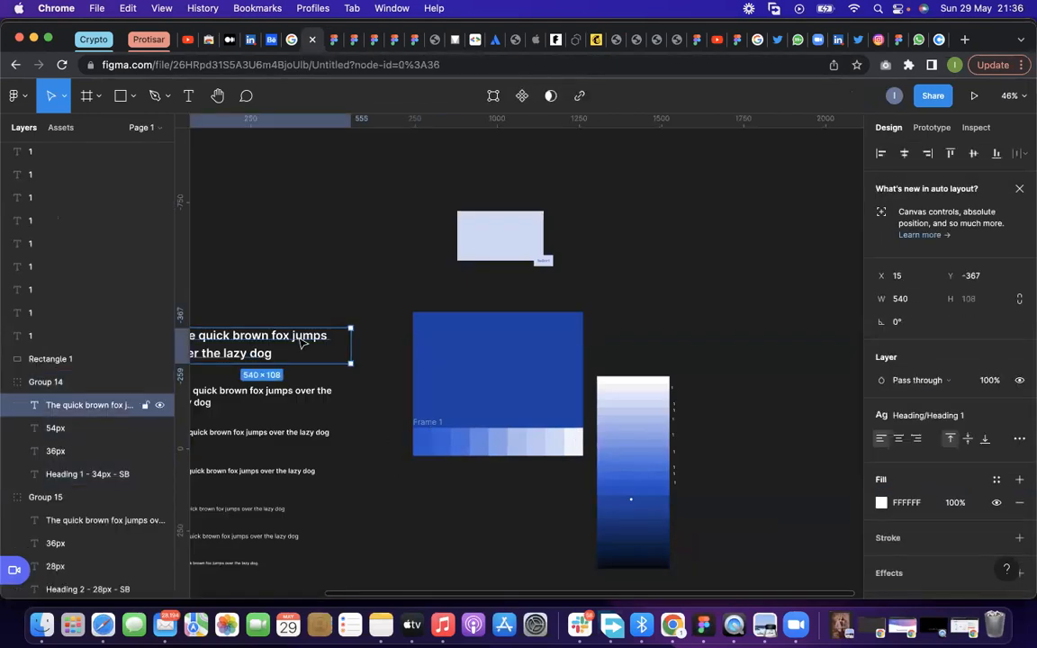